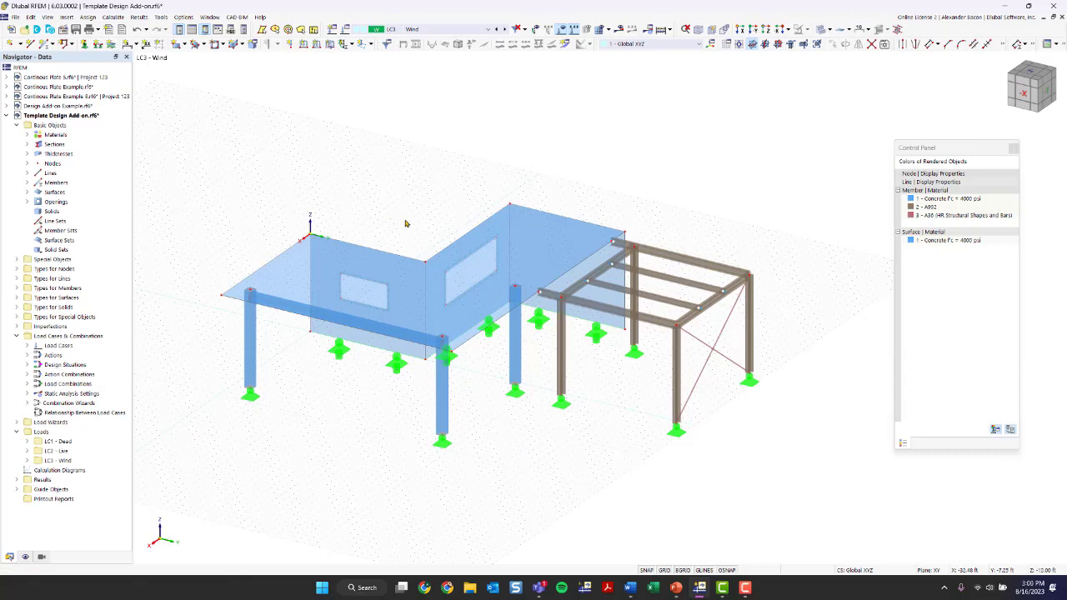
Examine the steel frame of the model and the list of defined sections
middle_click_drag(508, 451, 467, 450, "ctrl")
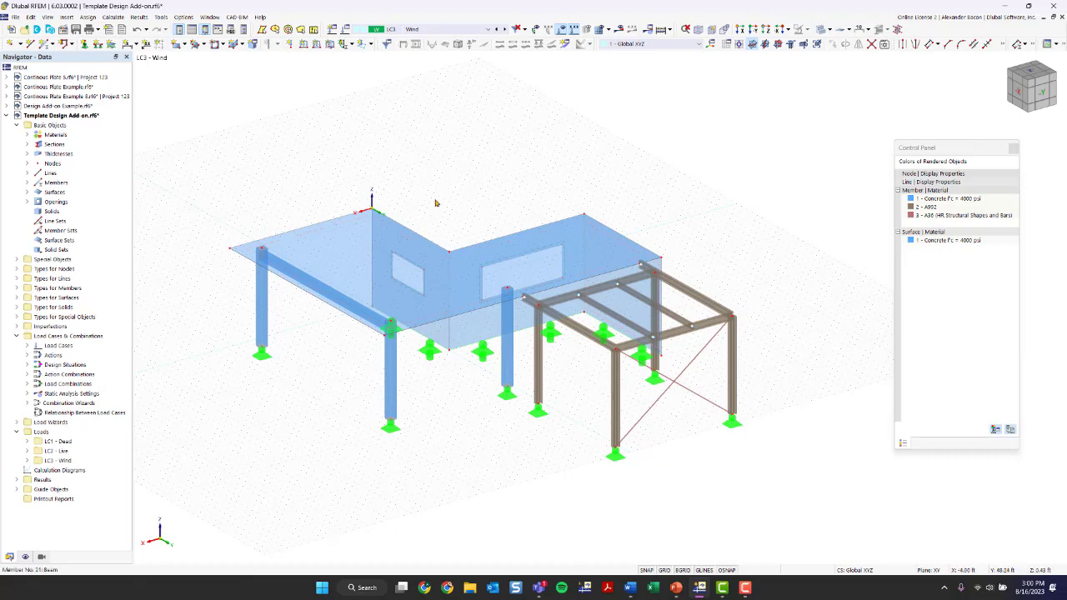
left_click(937, 208)
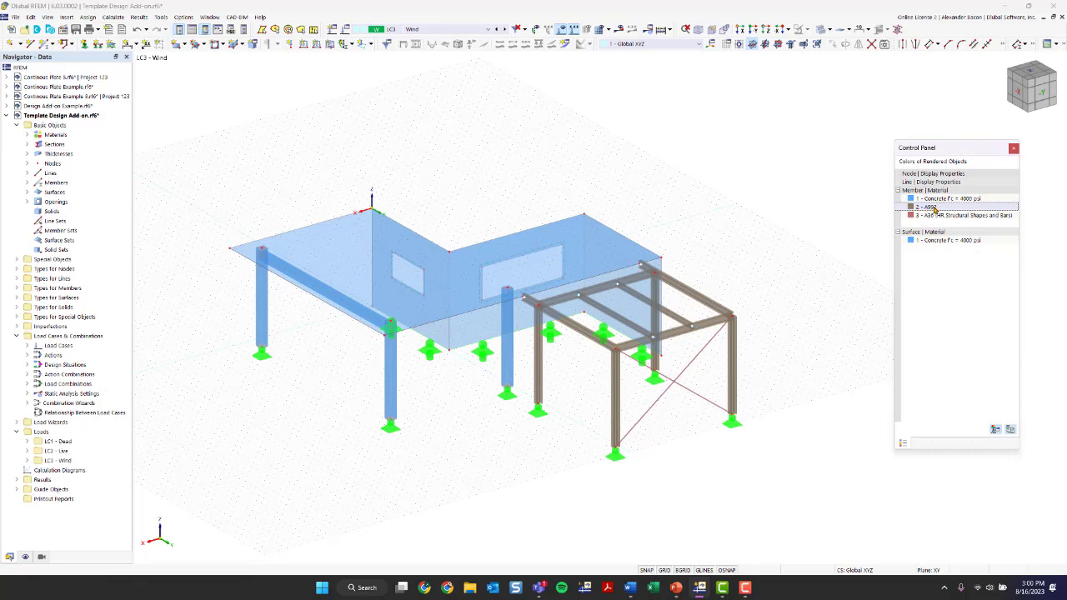
scroll(664, 404, "up", 4)
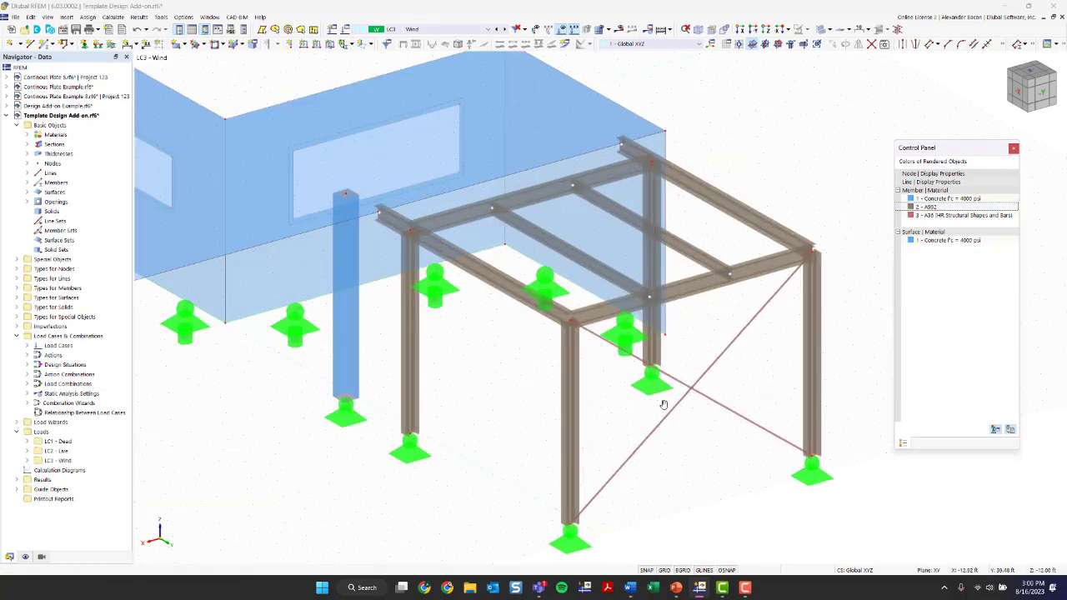
scroll(664, 405, "down", 2)
left_click(28, 144)
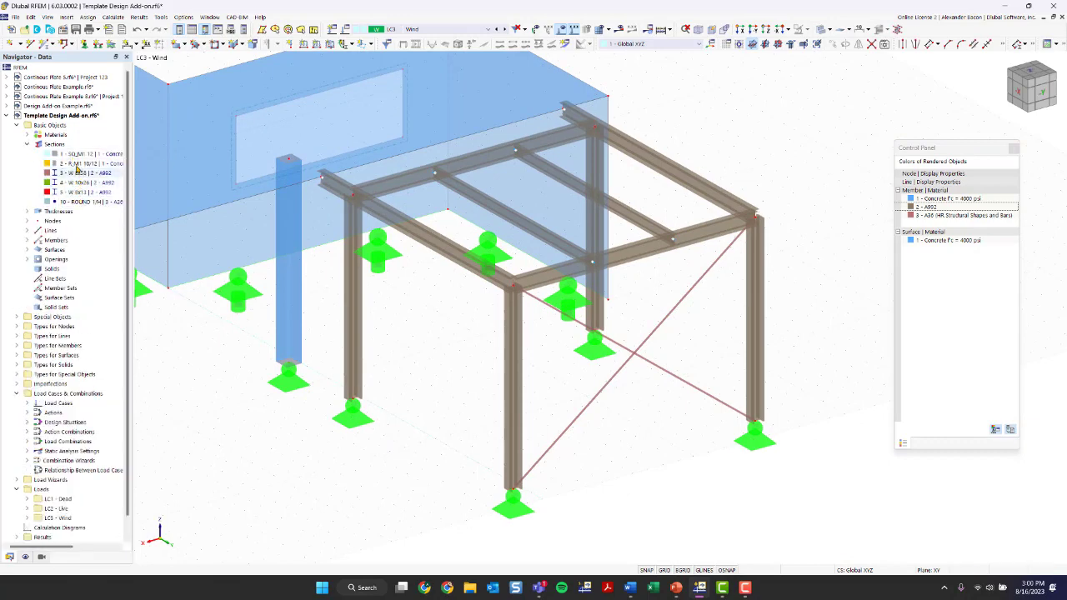
left_click(26, 144)
Highlight the objects assigned to the A992, A36 and 4000 psi concrete materials in the model
left_click(28, 134)
left_click(80, 154)
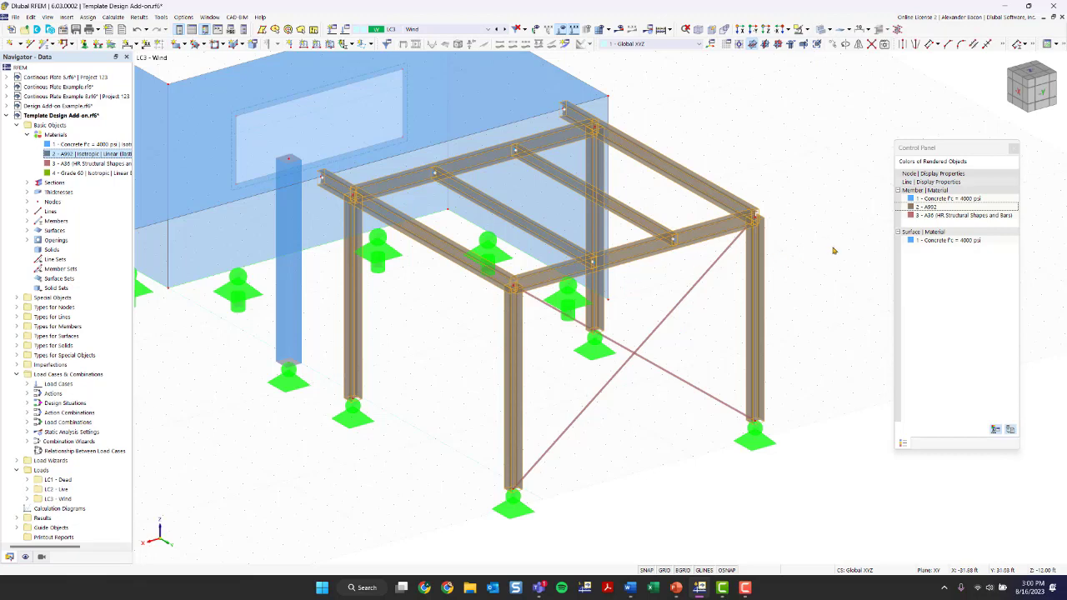
left_click(926, 216)
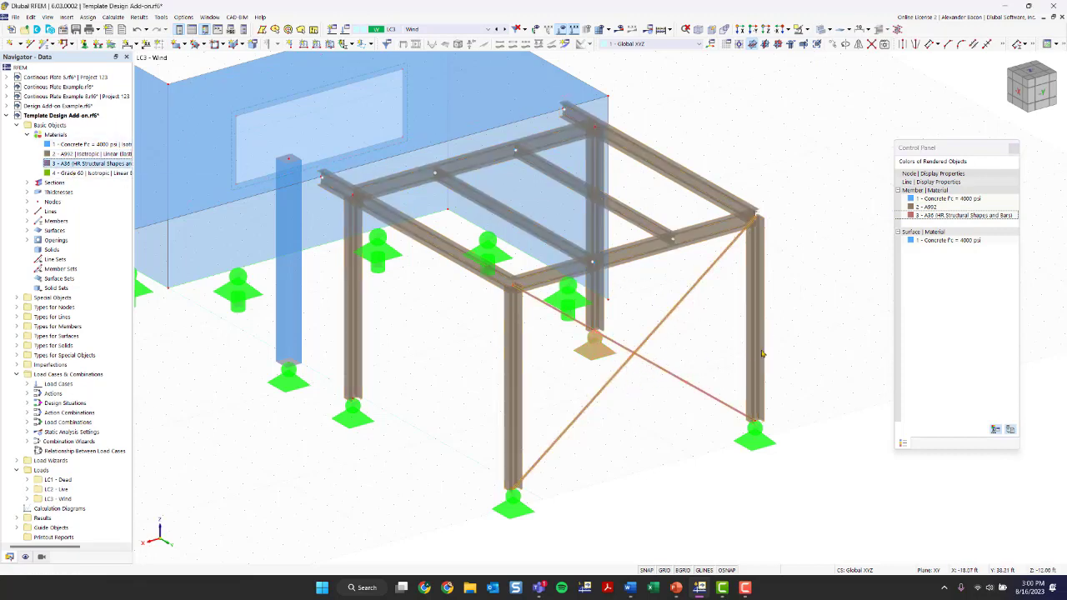
scroll(706, 302, "down", 2)
middle_click_drag(417, 379, 572, 311, "ctrl")
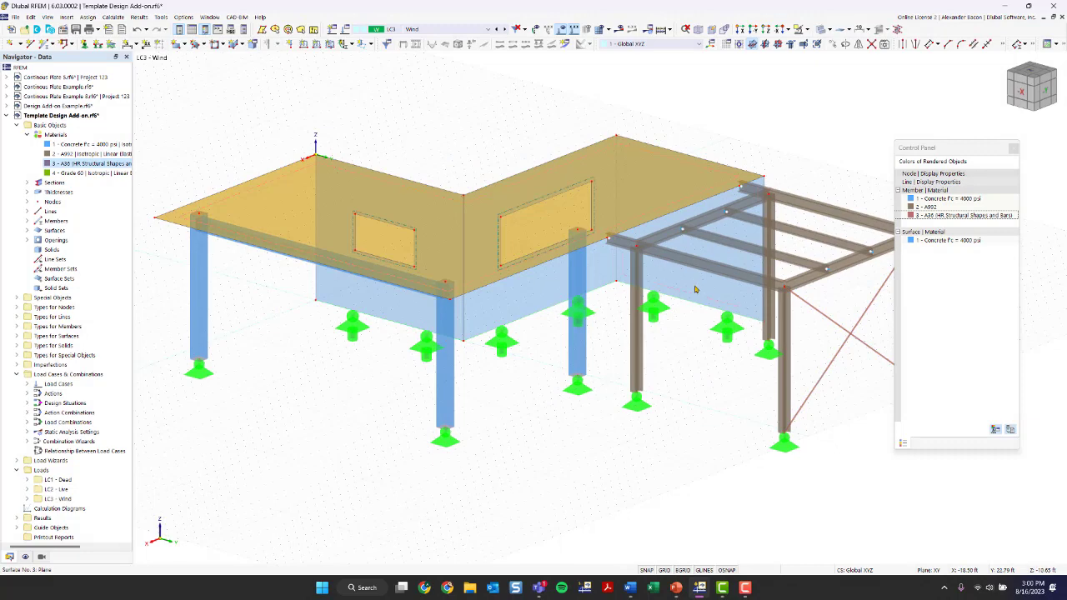
left_click(73, 145)
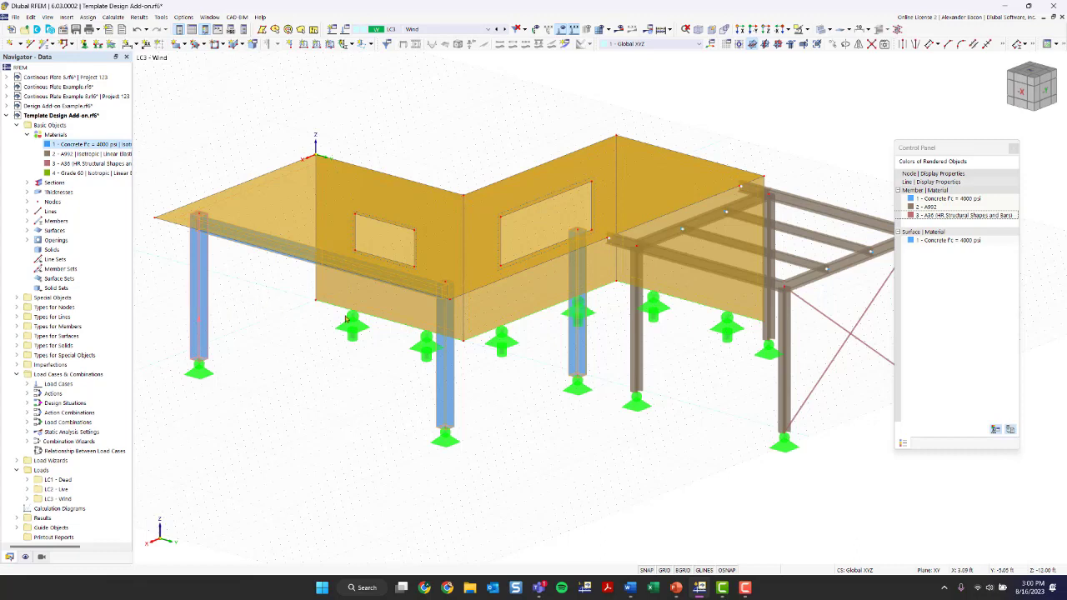
left_click(556, 407)
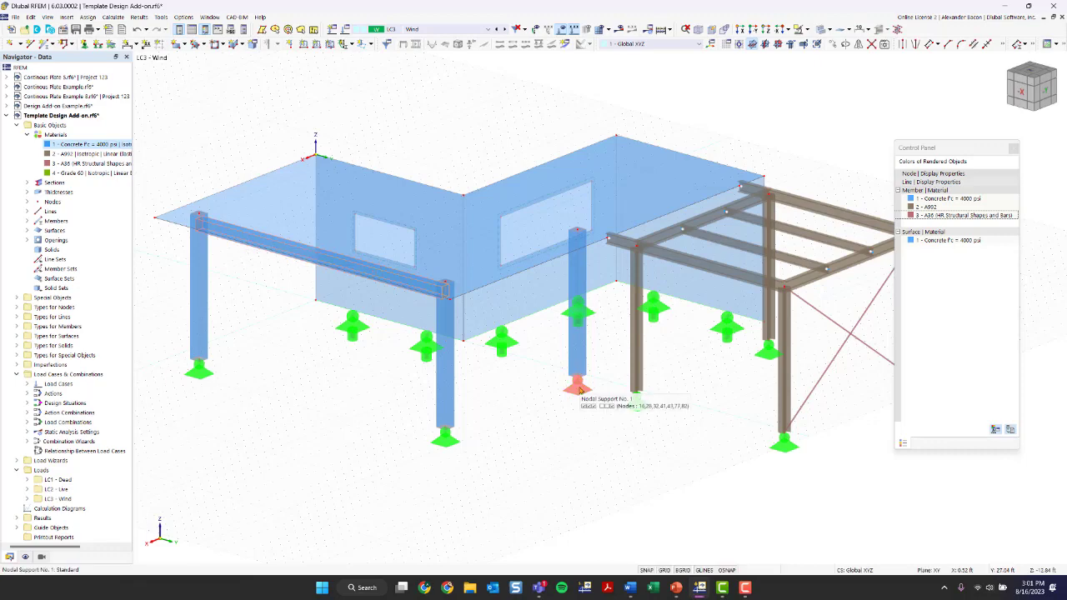
Examine the concrete walls, their window openings and the line supports from both sides of the structure
scroll(531, 451, "down", 2)
scroll(501, 434, "up", 1)
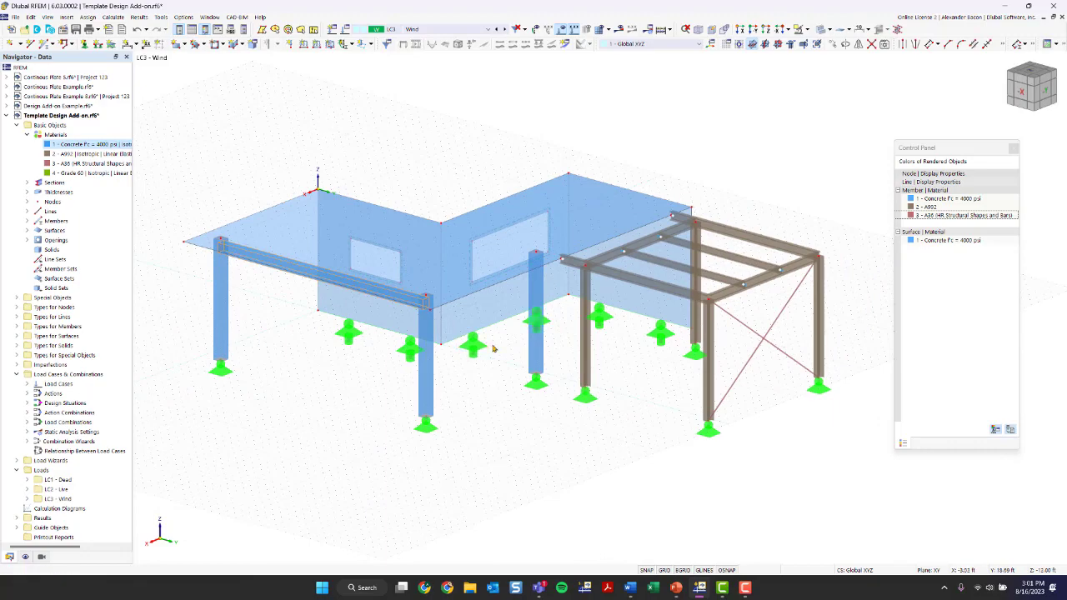
middle_click_drag(336, 396, 608, 413, "ctrl")
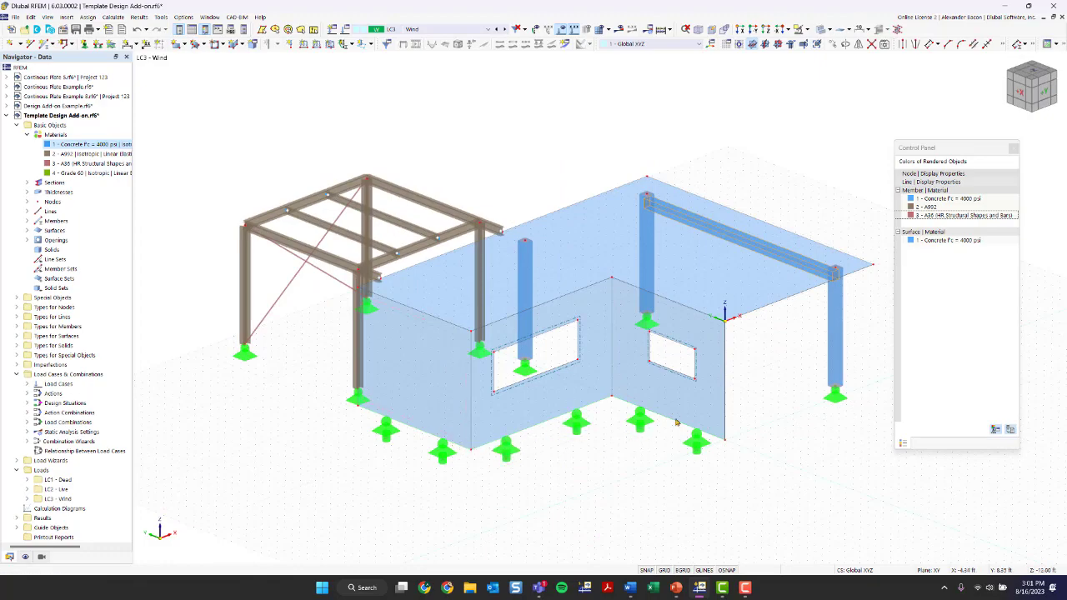
middle_click_drag(803, 405, 542, 390, "ctrl")
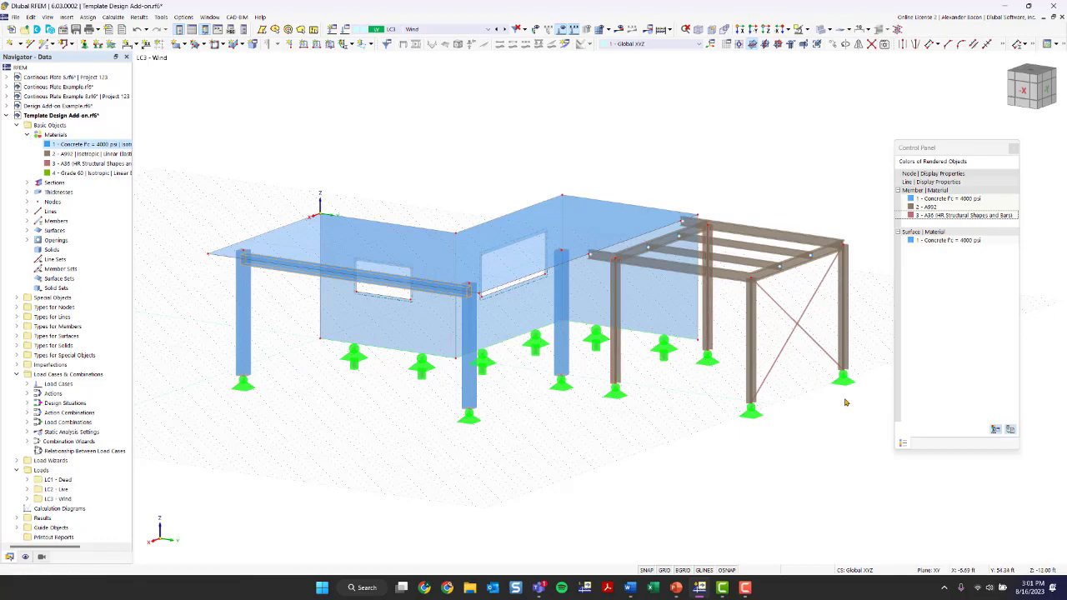
middle_click_drag(369, 421, 625, 434, "ctrl")
right_click(624, 434)
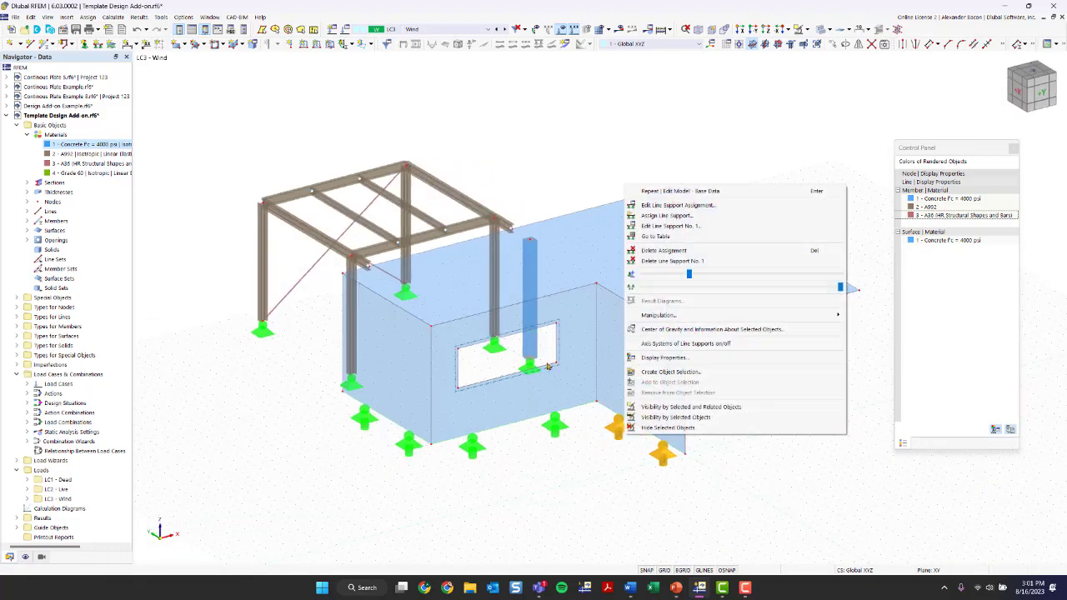
scroll(500, 370, "up", 6)
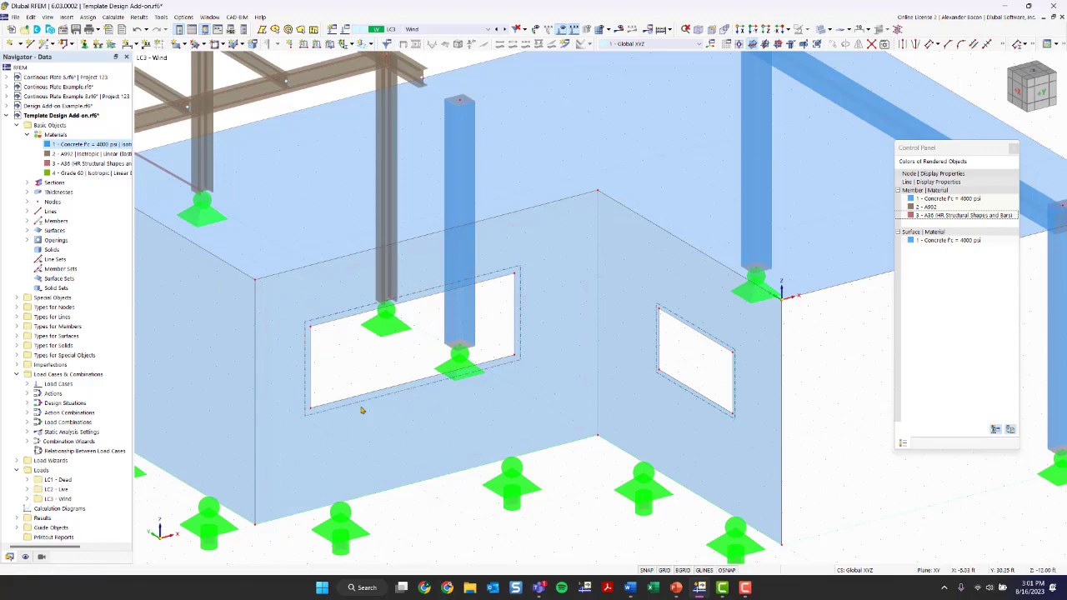
scroll(542, 400, "down", 3)
middle_click_drag(781, 426, 504, 425, "ctrl")
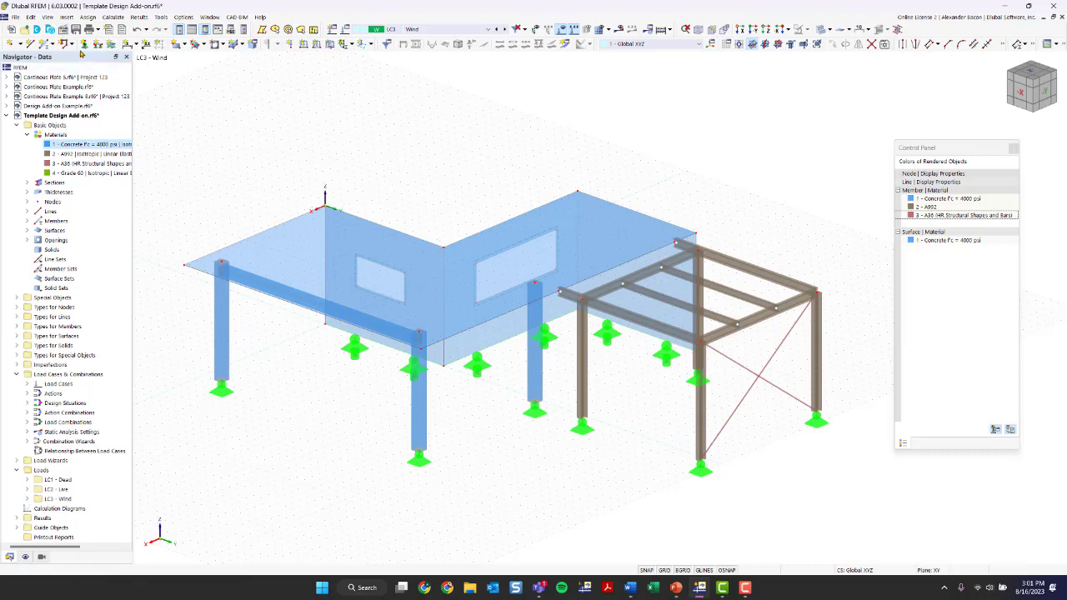
Open the base data of the Template Design Add-on model and review its name and description fields
right_click(60, 118)
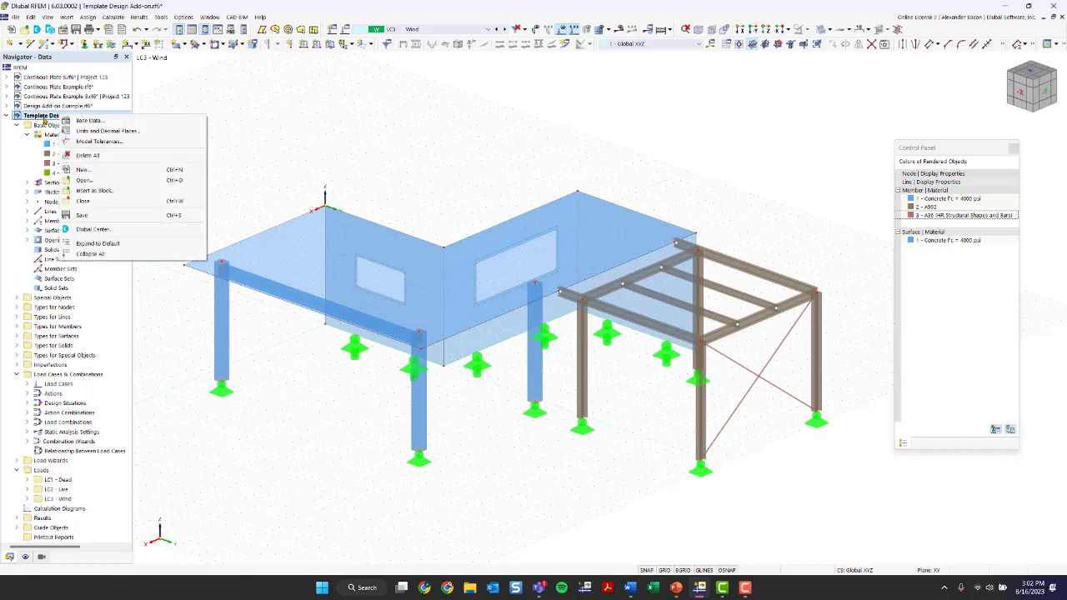
right_click(73, 120)
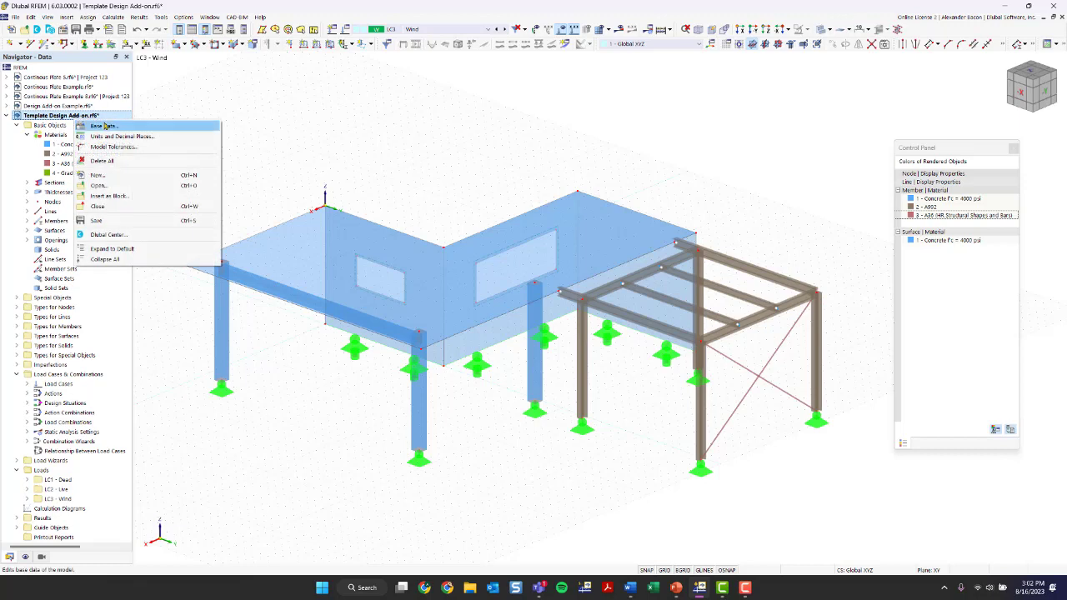
left_click(100, 125)
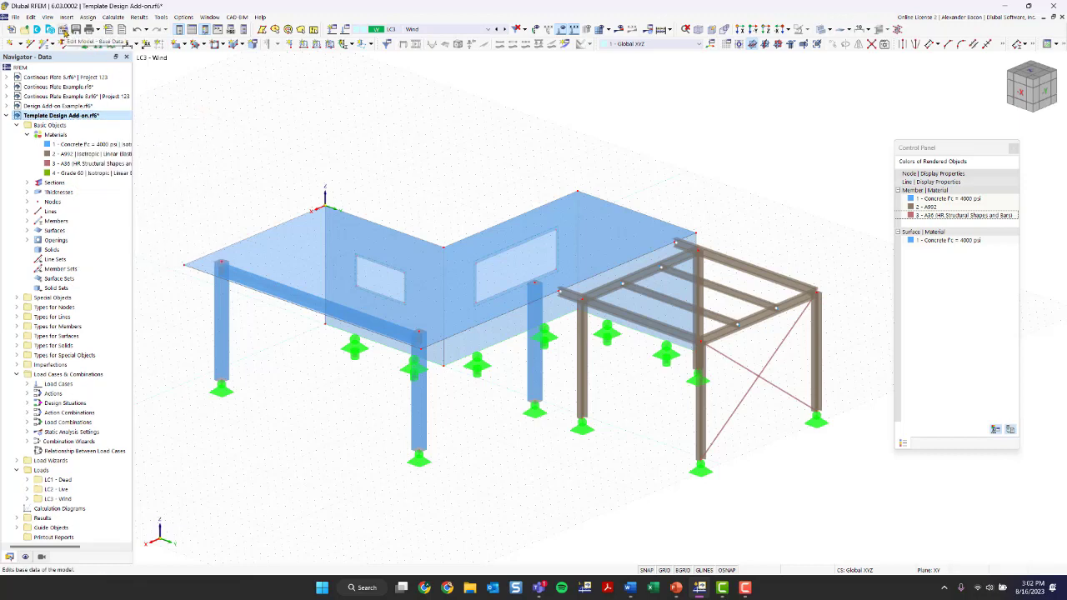
left_click(63, 31)
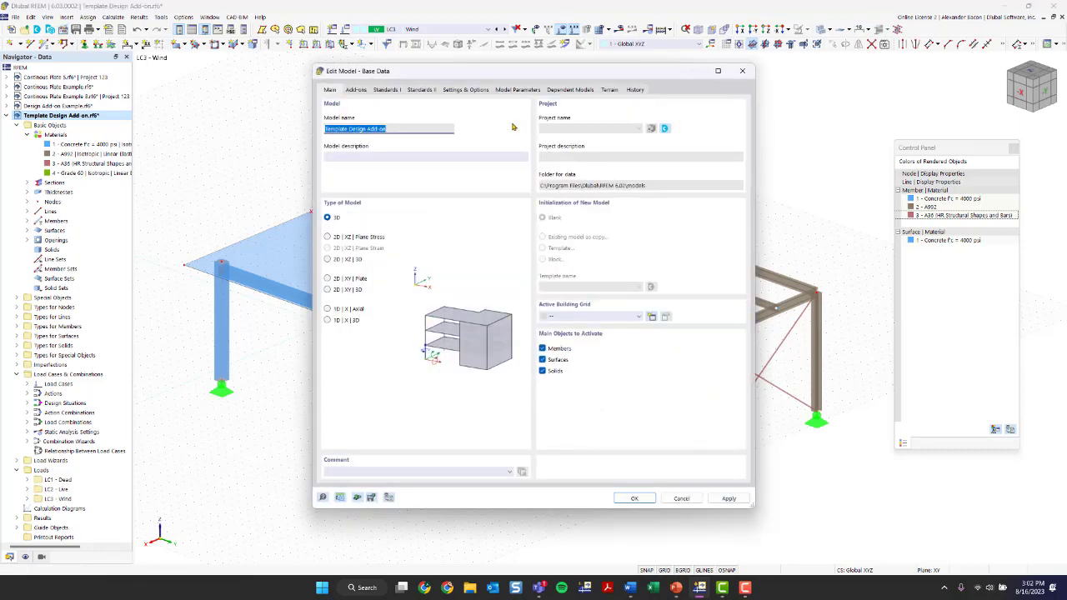
mouse_move(441, 67)
left_mouse_down()
mouse_move(498, 55)
mouse_move(452, 65)
left_mouse_up()
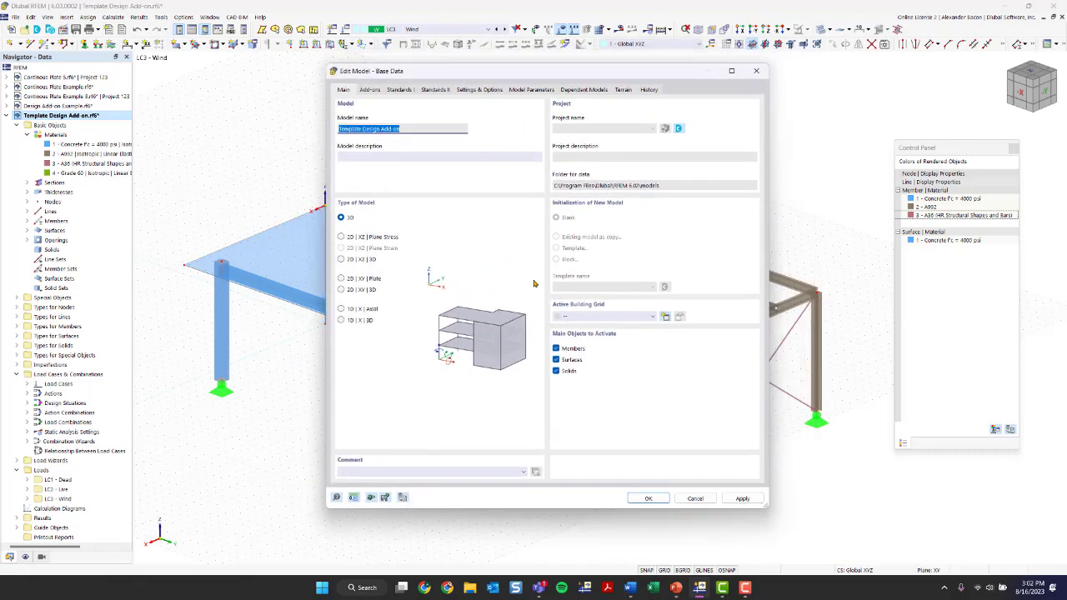
left_click(403, 130)
triple_click(342, 134)
left_click(402, 154)
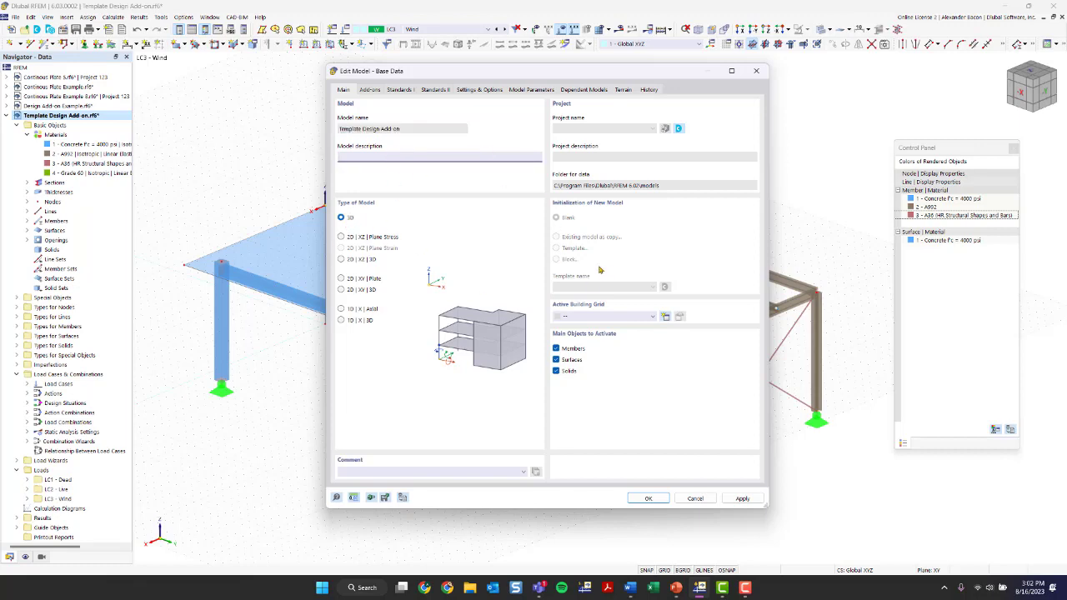
Activate the Concrete Design, Steel Design and Timber Design add-ons and deactivate Multilayer Surfaces and Load wizards
left_click(371, 90)
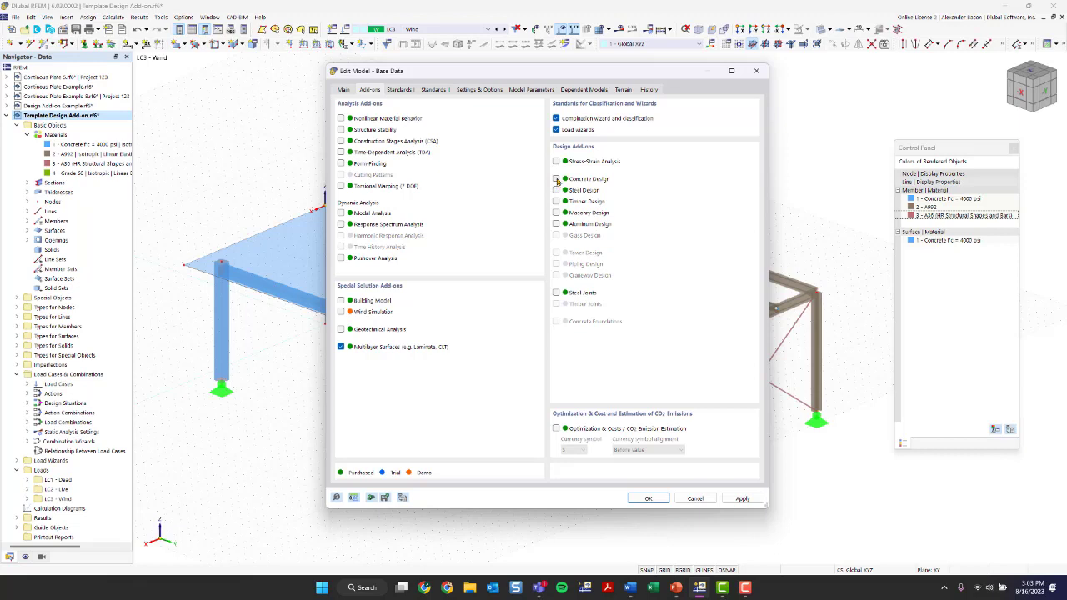
left_click(557, 179)
left_click(557, 191)
left_click(556, 202)
left_click(342, 350)
left_click(556, 130)
Select ASCE 7 | Wood as the standard group for load case classification and the combination wizard
left_click(400, 90)
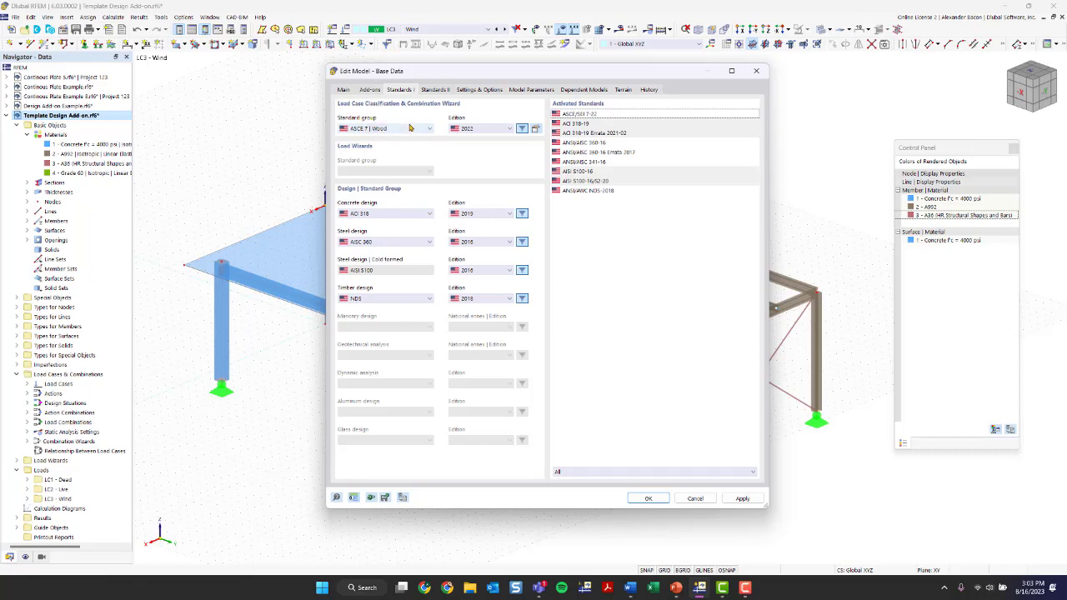
left_click(411, 127)
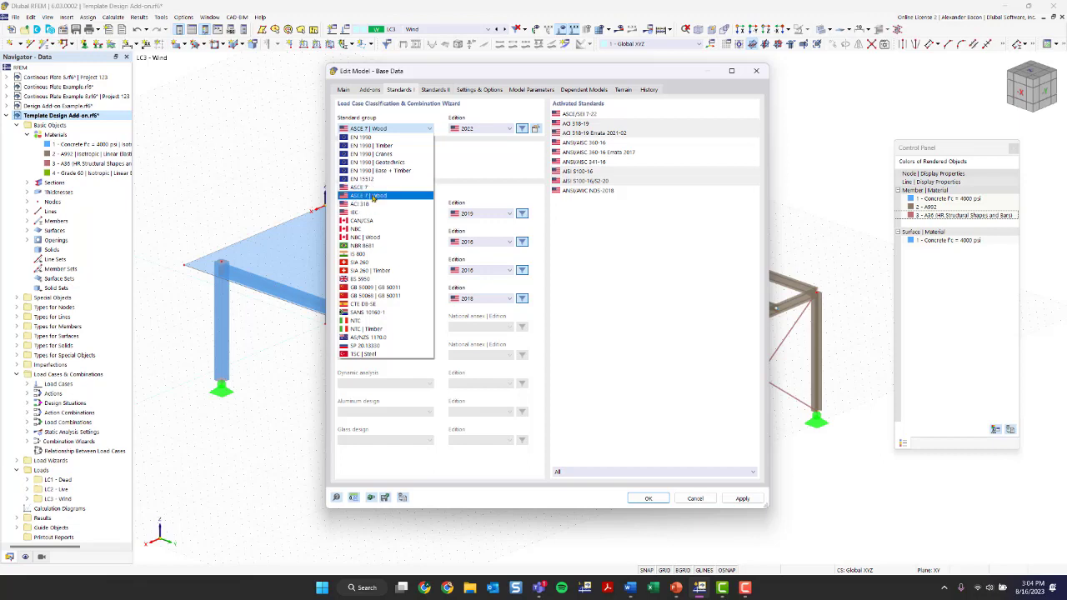
left_click(373, 197)
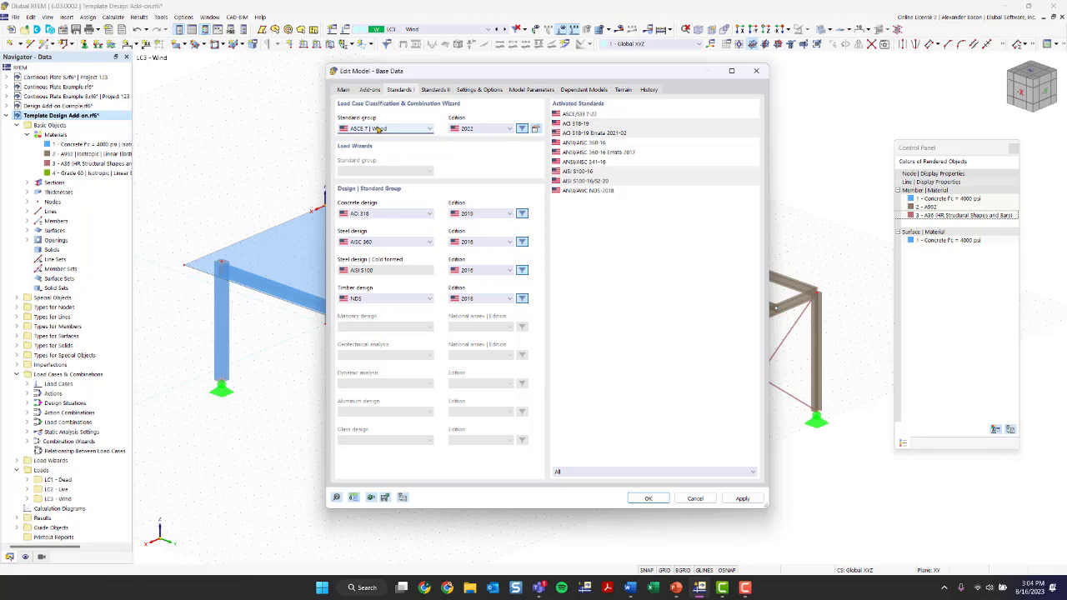
left_click(376, 131)
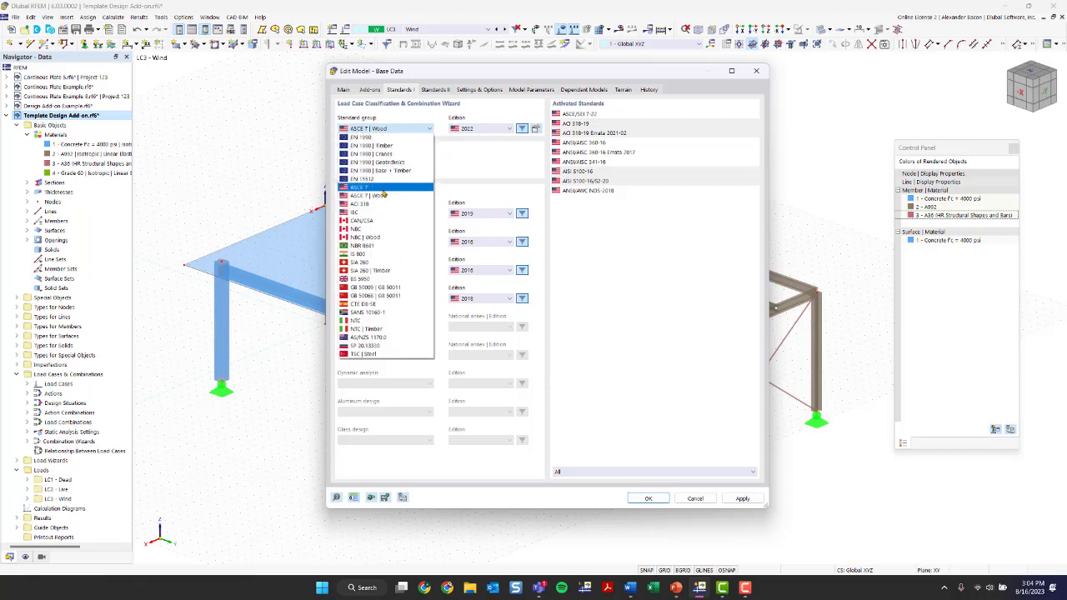
left_click(380, 195)
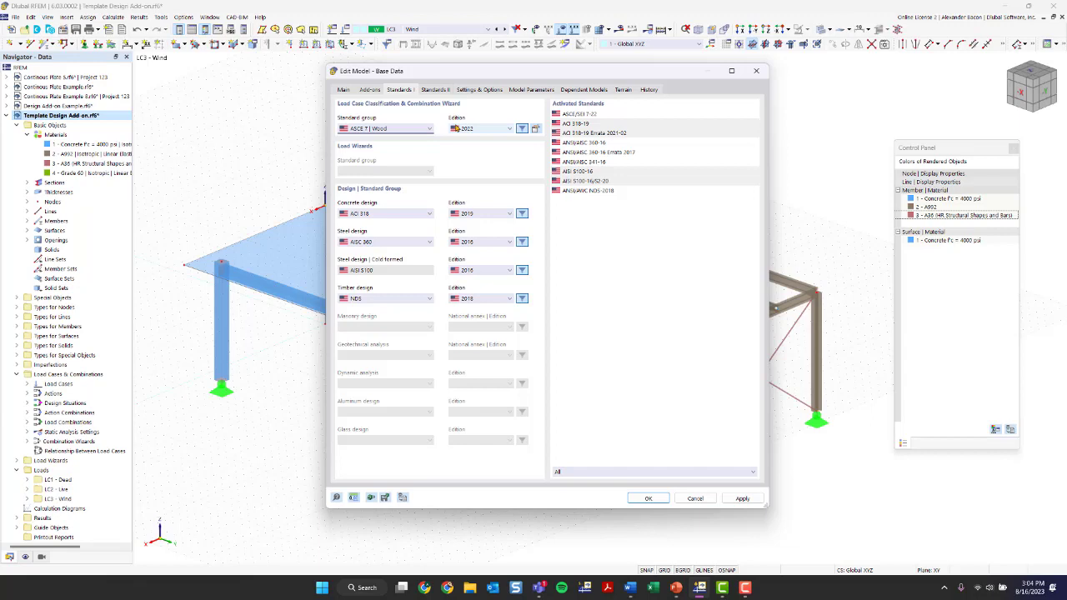
Review the ASCE 7 | Wood combination settings and the available creep factor options without changing them
left_click(537, 131)
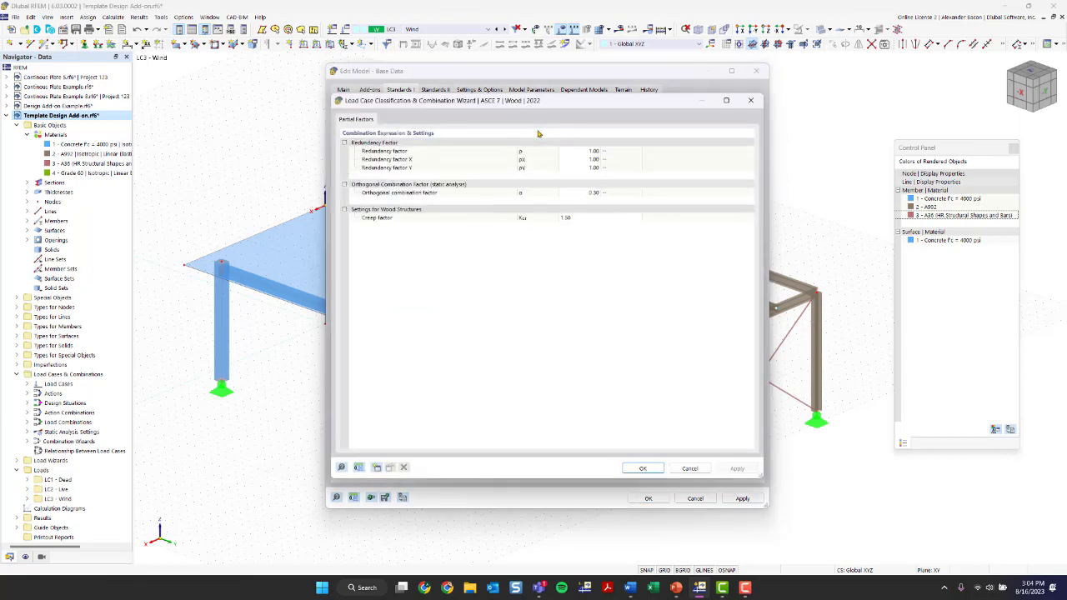
mouse_move(434, 98)
left_mouse_down()
mouse_move(435, 135)
mouse_move(438, 117)
left_mouse_up()
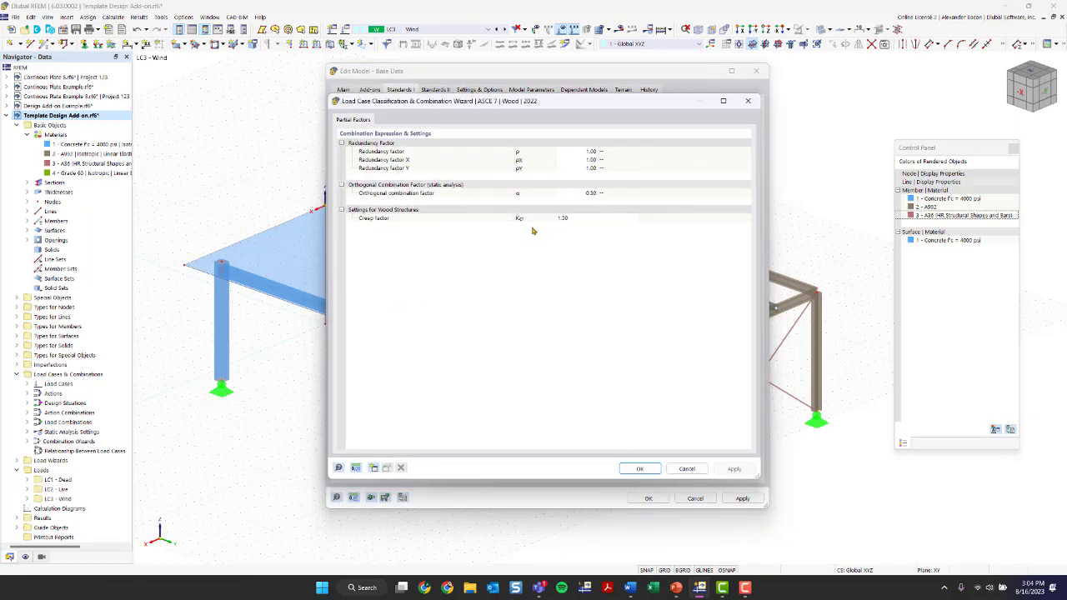
left_click(581, 221)
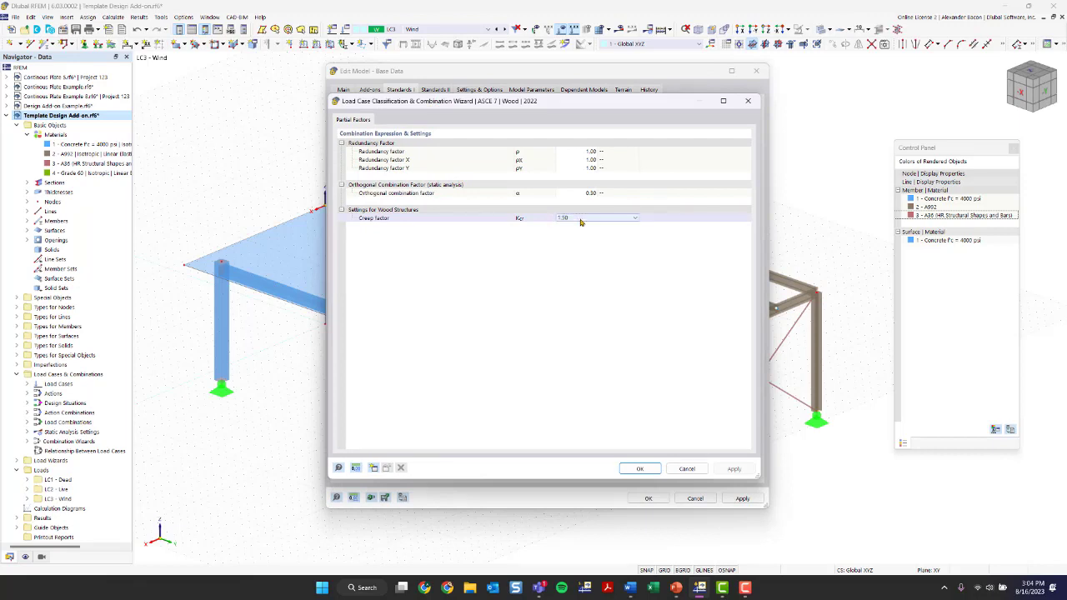
left_click(581, 222)
left_click(581, 222)
left_click(581, 222)
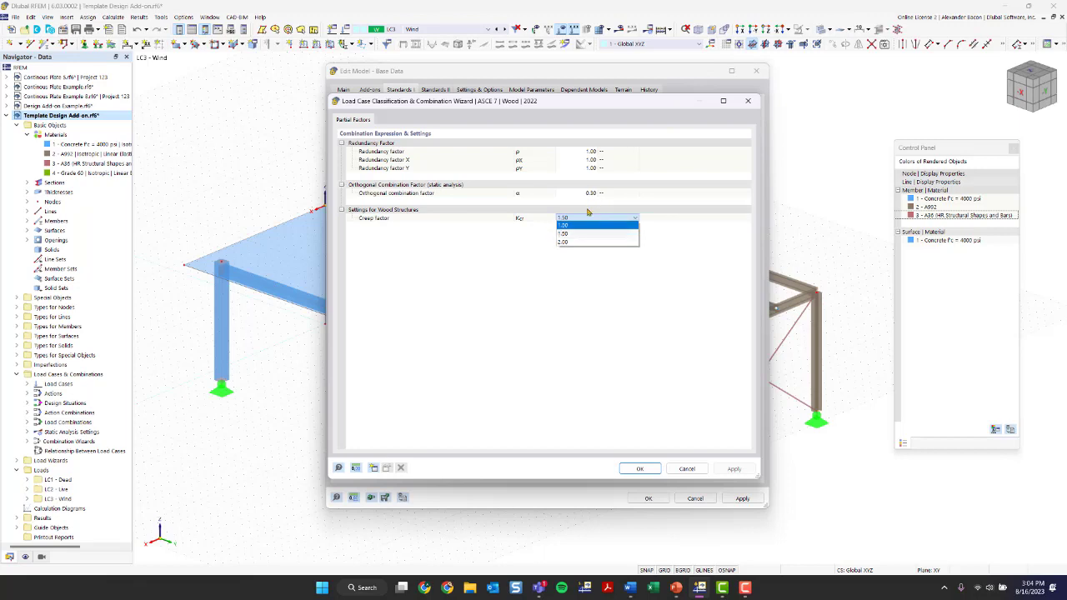
left_click(748, 101)
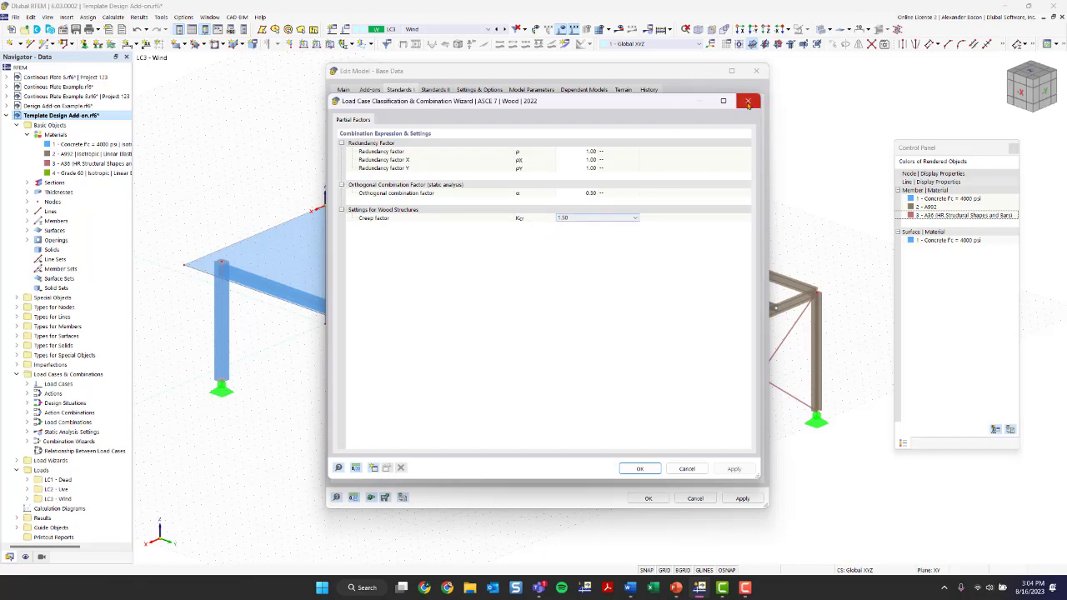
left_click(748, 101)
Keep ASCE 7 | Wood as the standard group and select ACI 318 for concrete, AISC 360 for steel and NDS for timber design
left_click(392, 129)
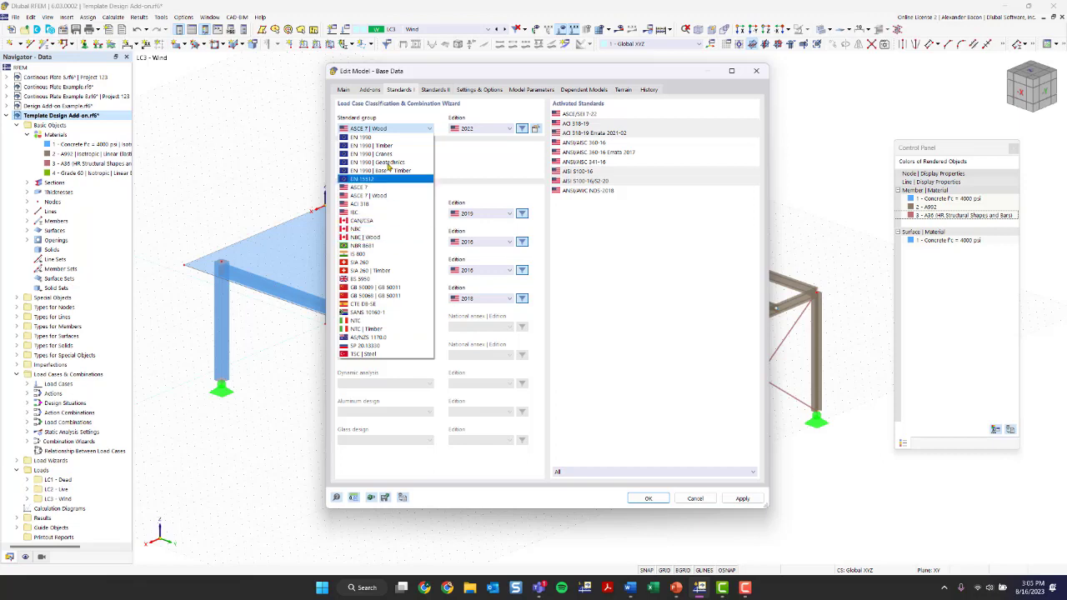
left_click(488, 183)
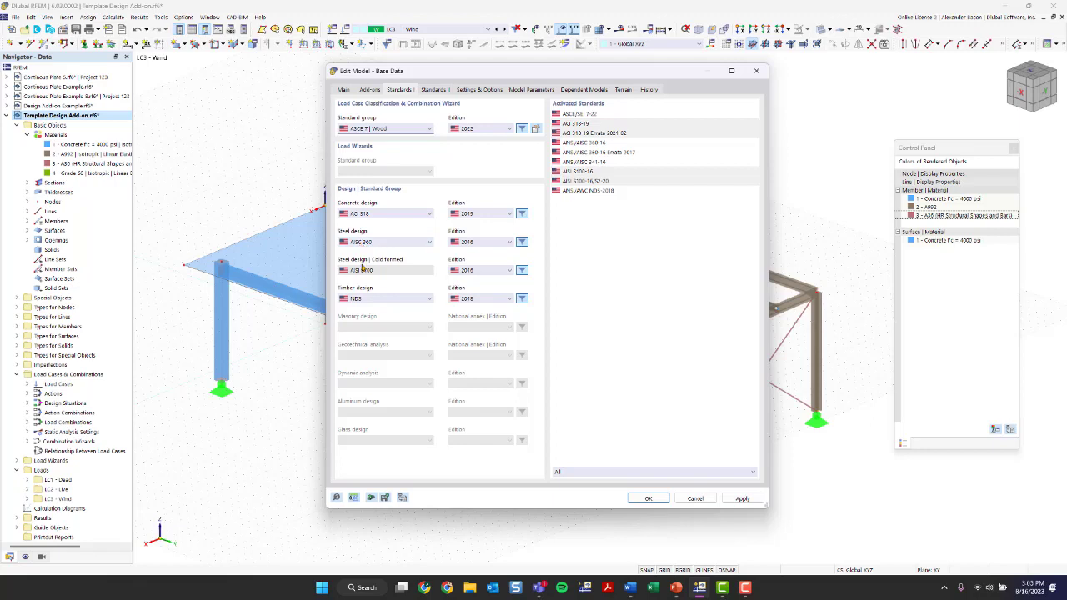
left_click(365, 214)
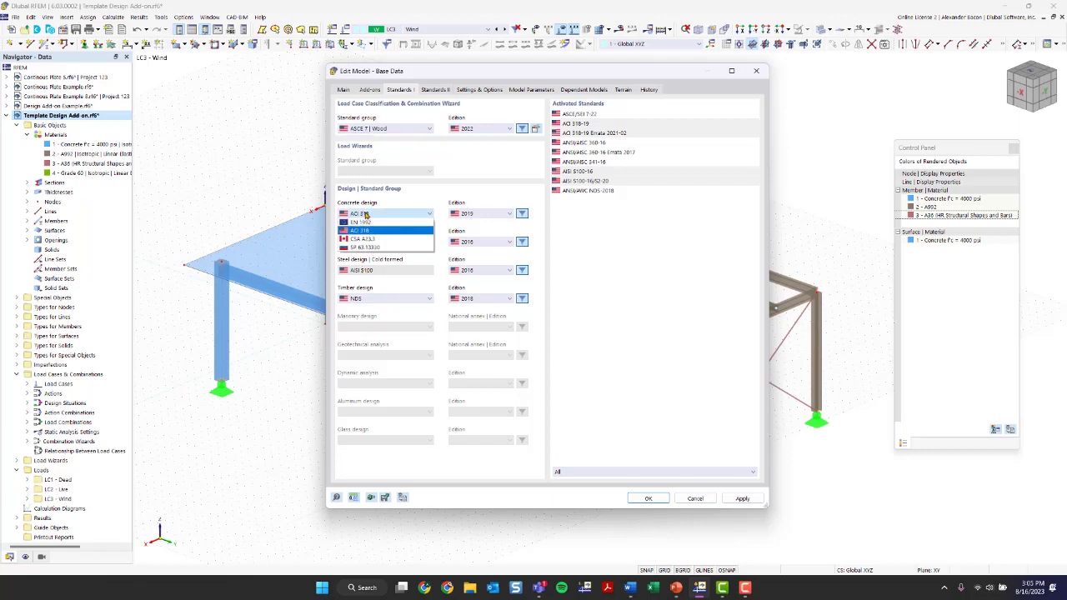
left_click(365, 230)
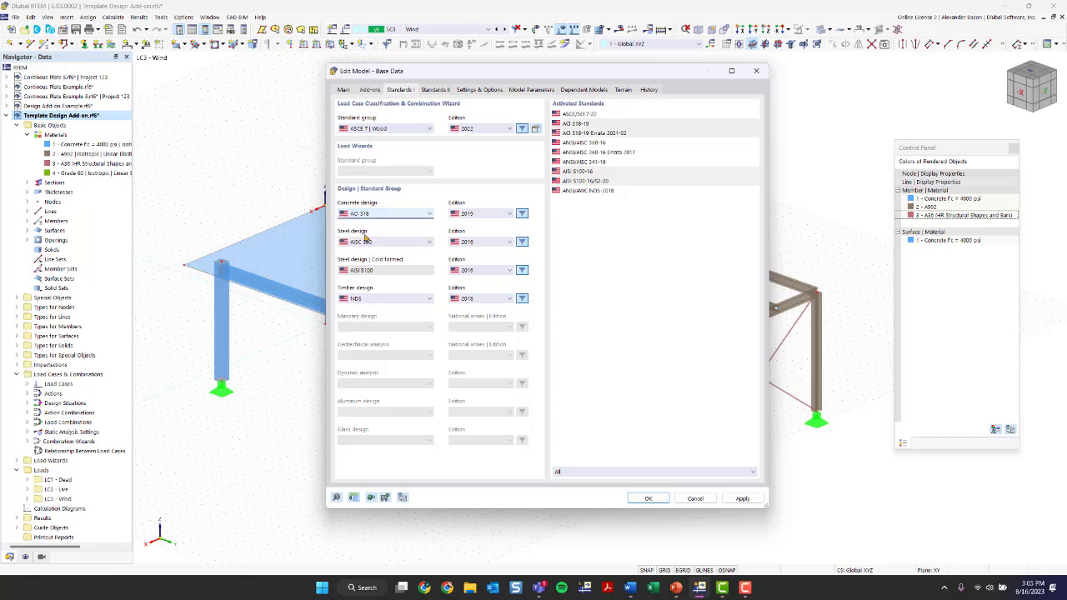
left_click(365, 242)
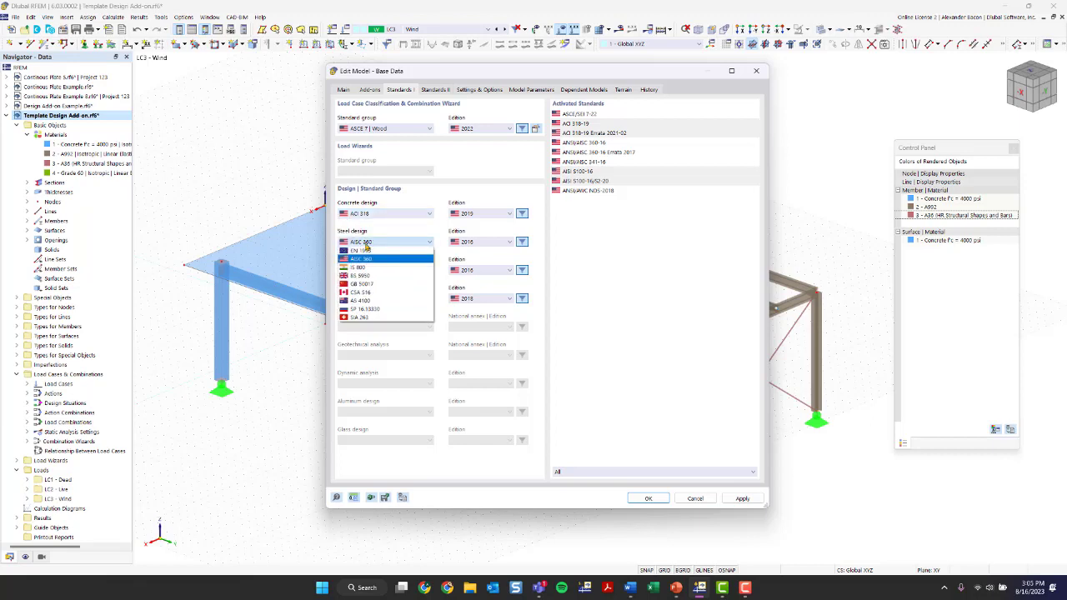
left_click(365, 244)
left_click(374, 299)
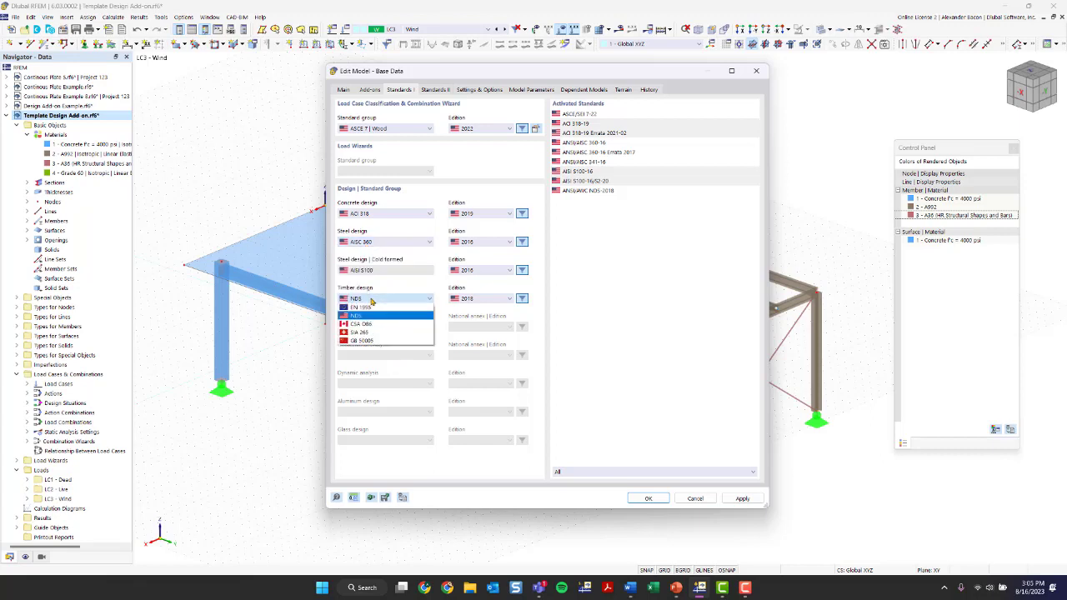
left_click(376, 316)
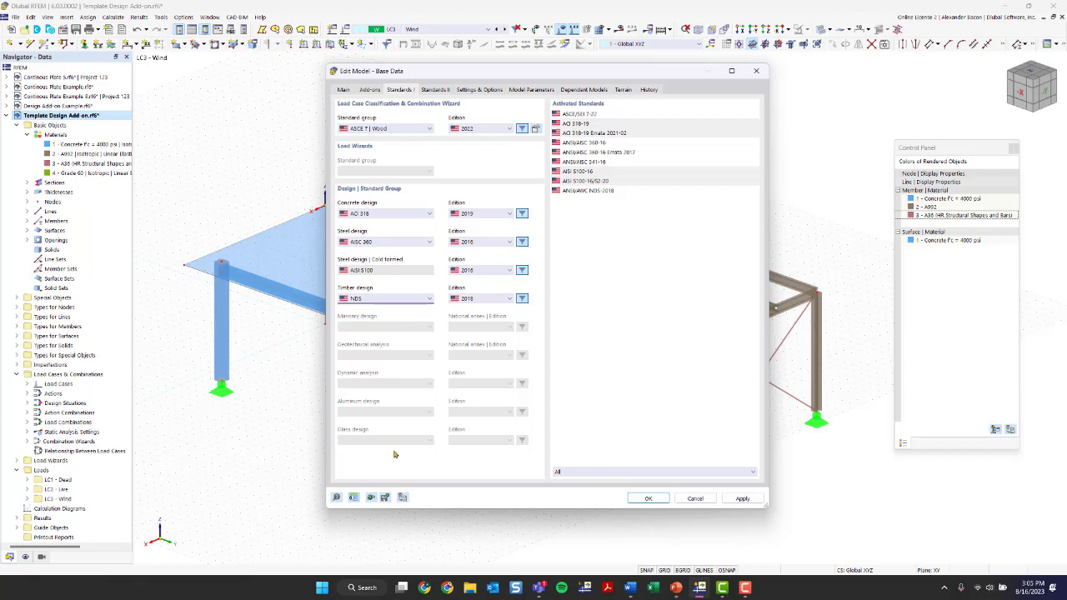
Load the Imperial template for the units and decimal places and accept it
left_click(354, 498)
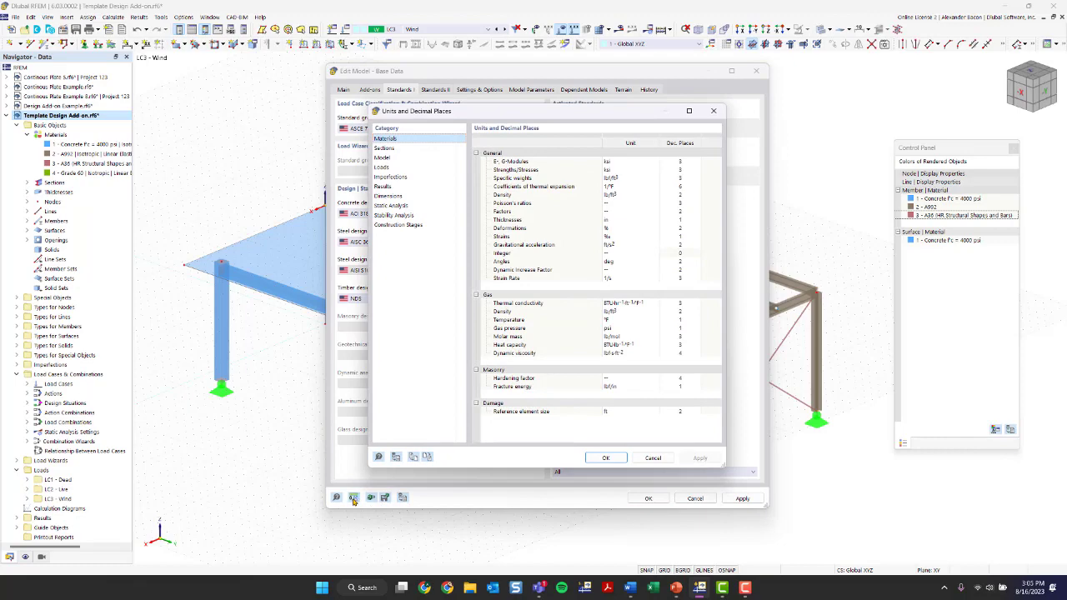
left_click(715, 114)
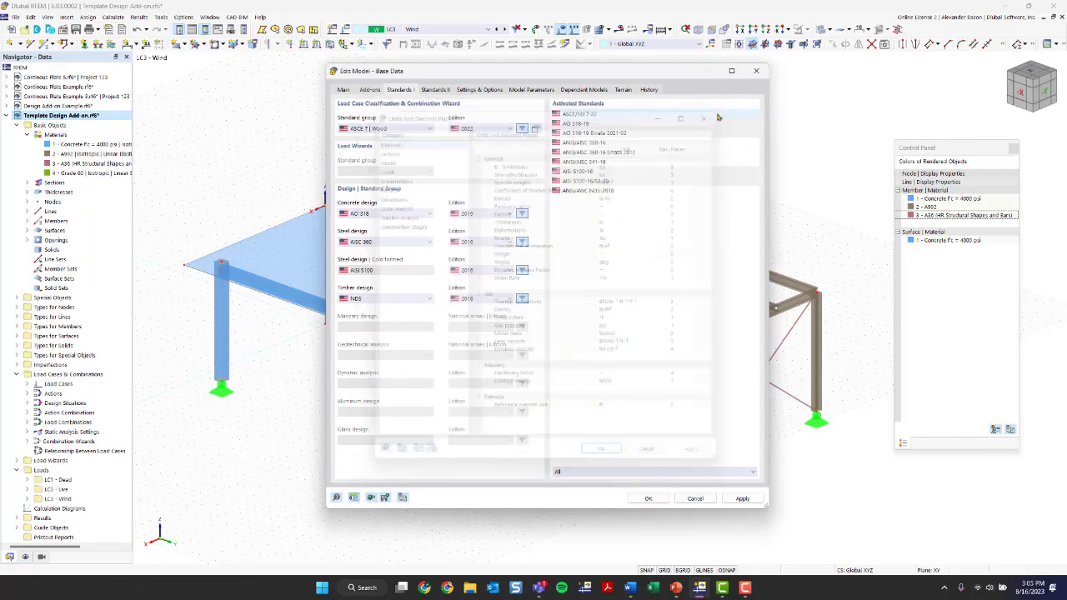
left_click(353, 497)
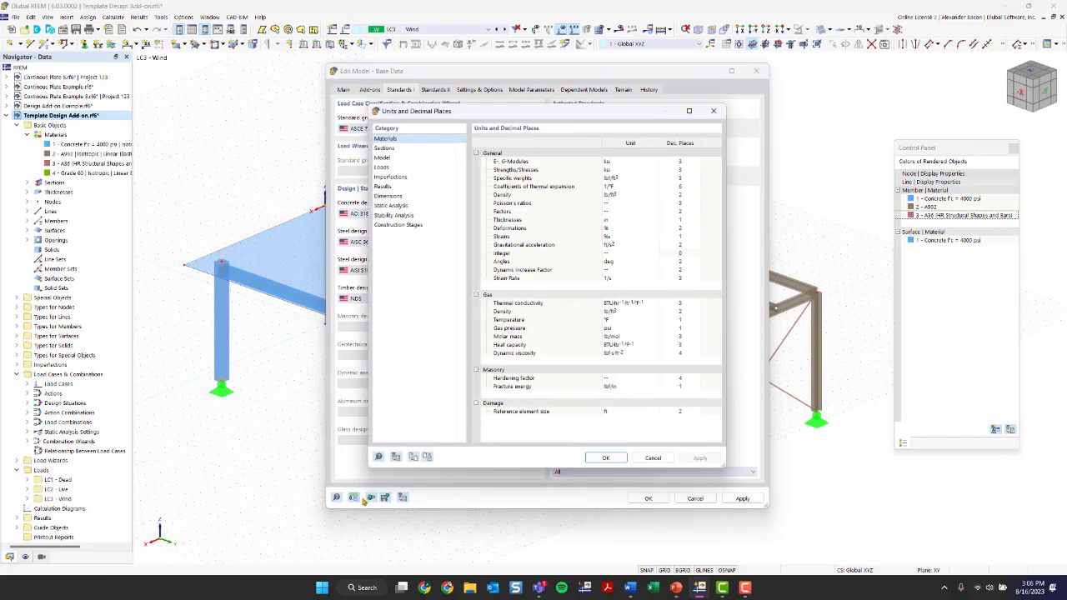
left_click(415, 459)
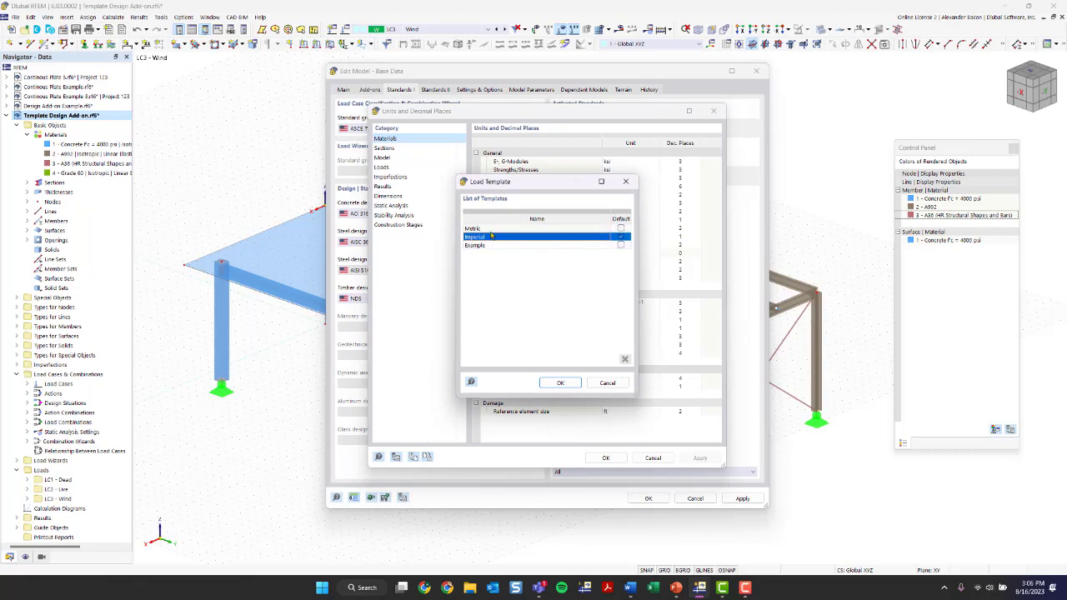
left_click(575, 382)
left_click(607, 458)
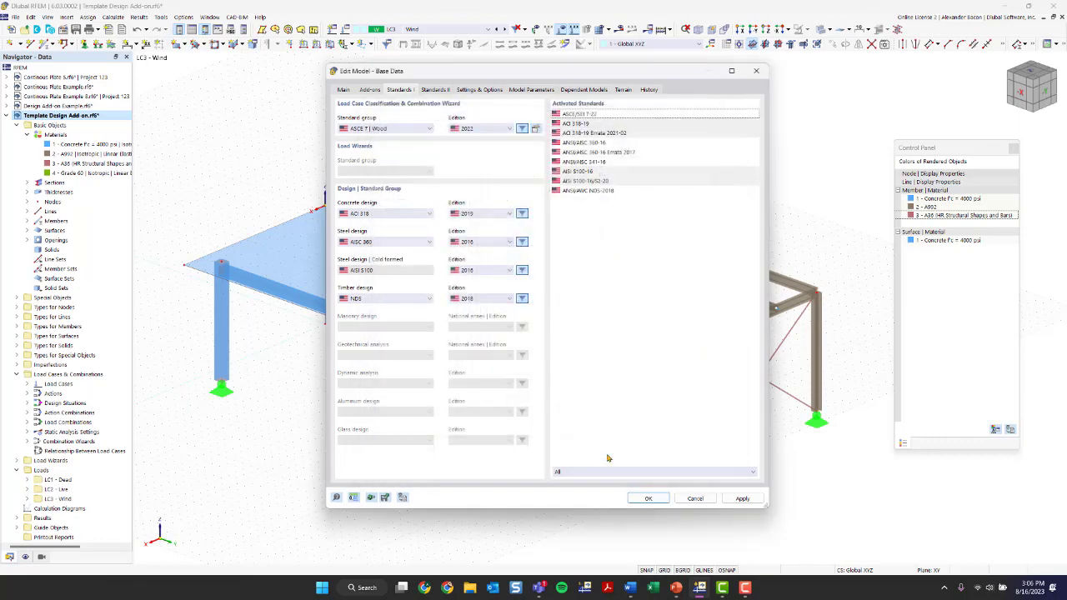
Check the gravity, tolerance and axis orientation settings and accept the model's base data
left_click(478, 90)
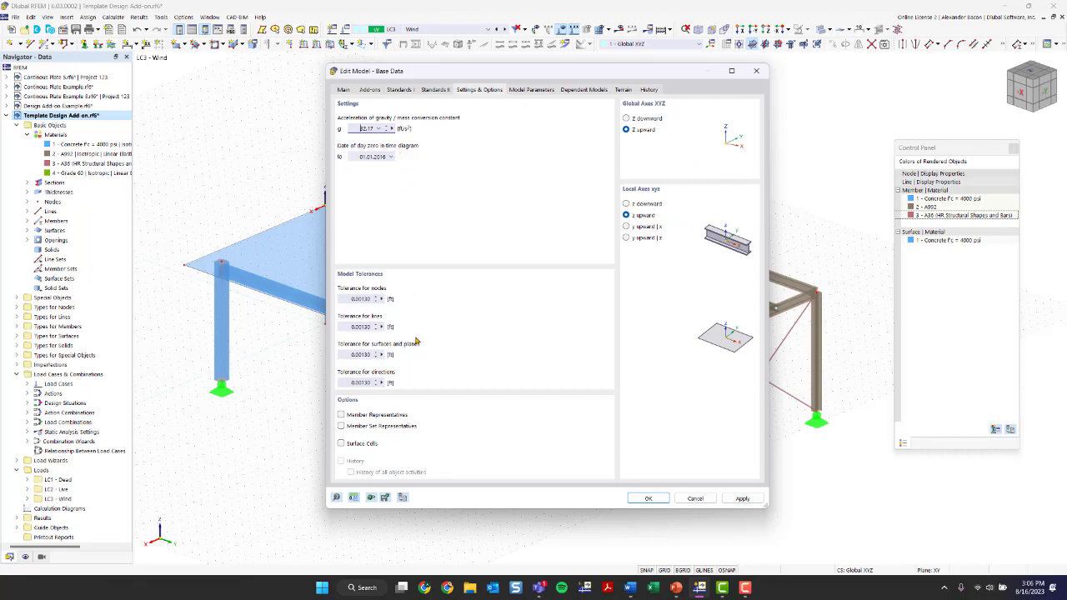
left_click(653, 499)
left_click(586, 348)
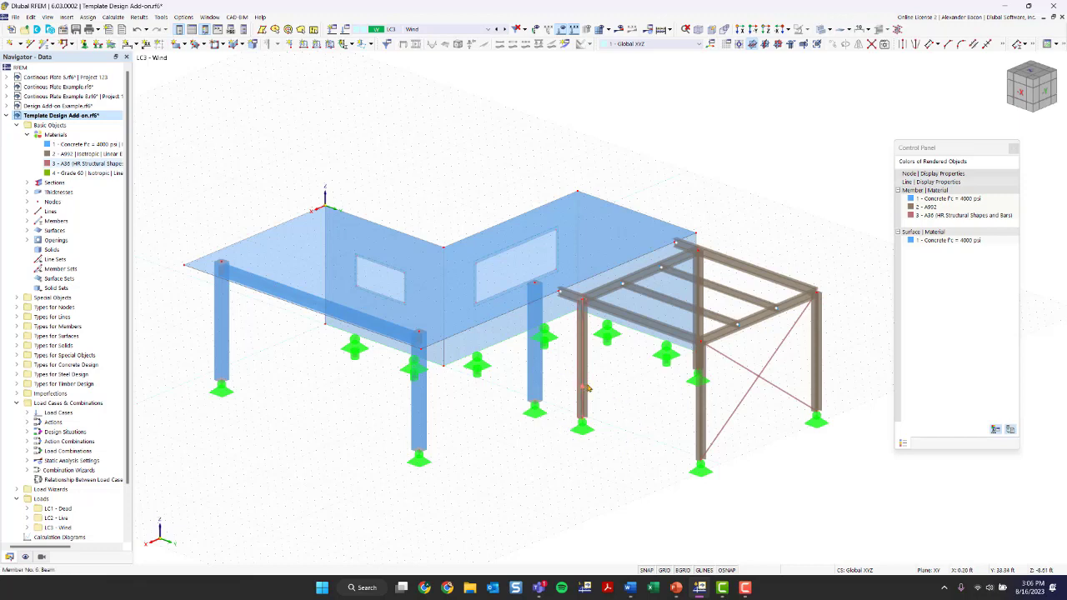
Create one copy of the entire steel frame, displaced 40 ft in the global X direction
mouse_move(588, 388)
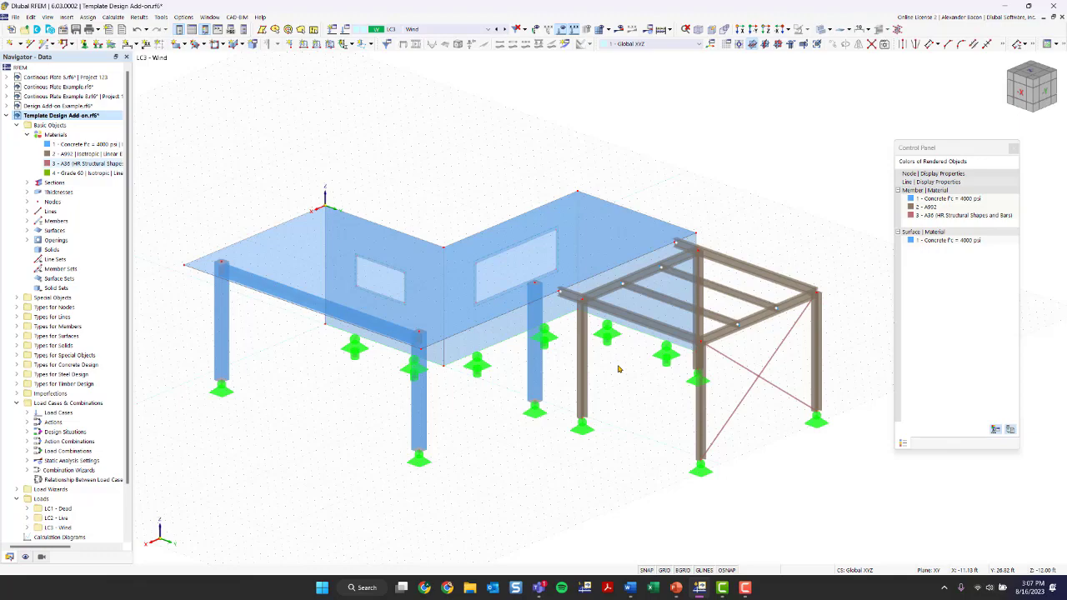
middle_click_drag(658, 410, 714, 441, "ctrl")
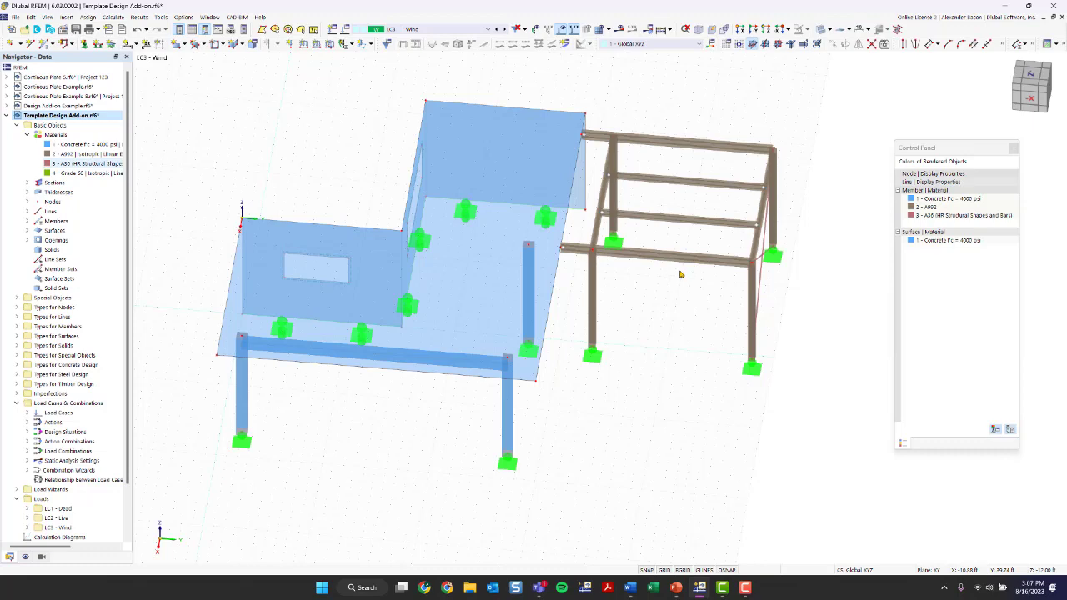
middle_click_drag(431, 445, 433, 412, "ctrl")
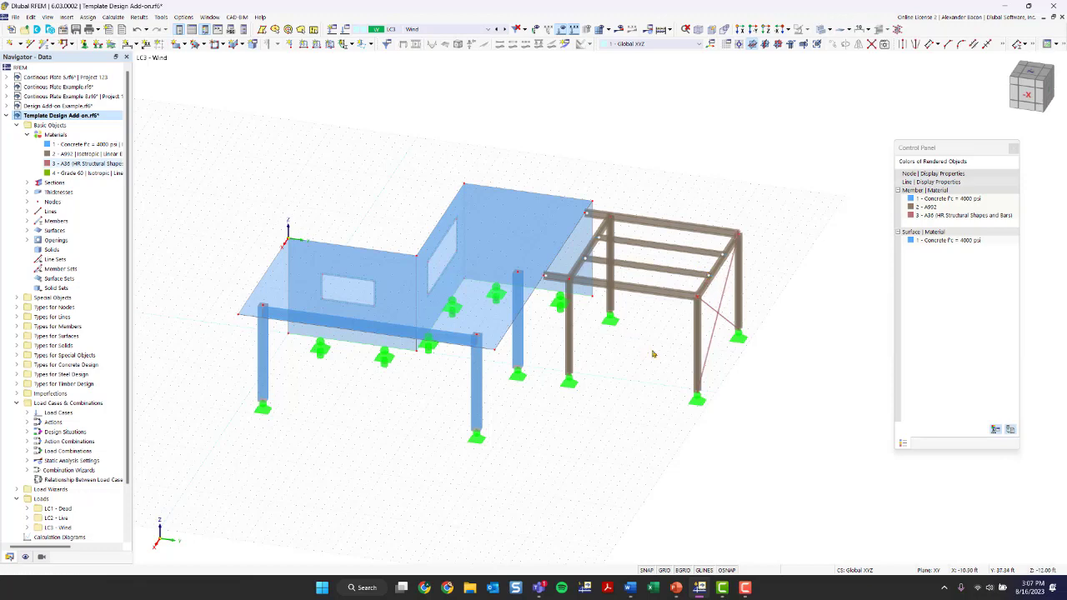
left_click(1037, 75)
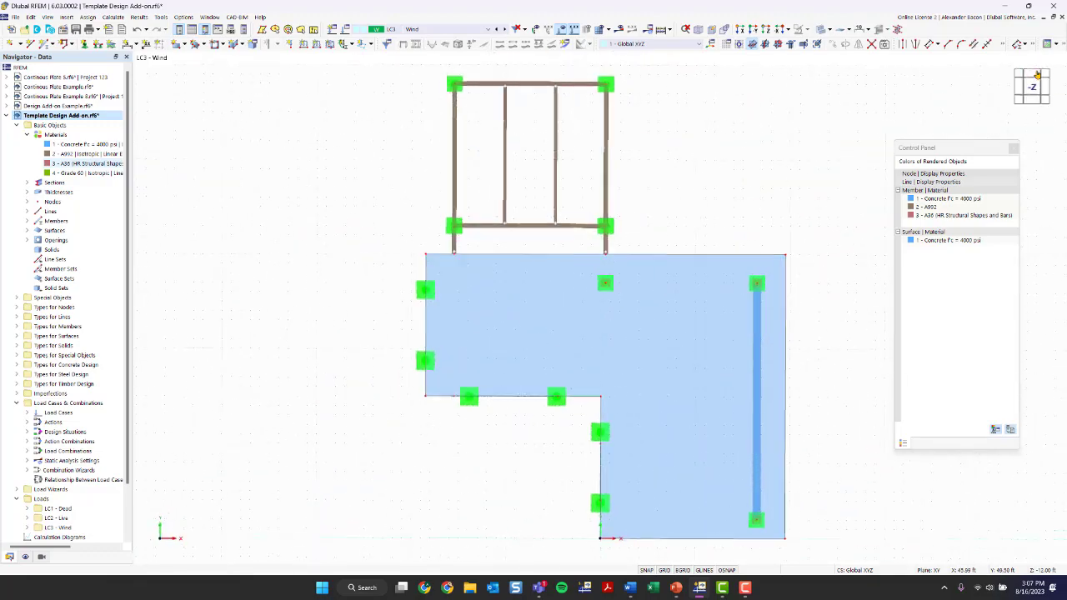
middle_click_drag(709, 155, 628, 203)
scroll(625, 161, "down", 1)
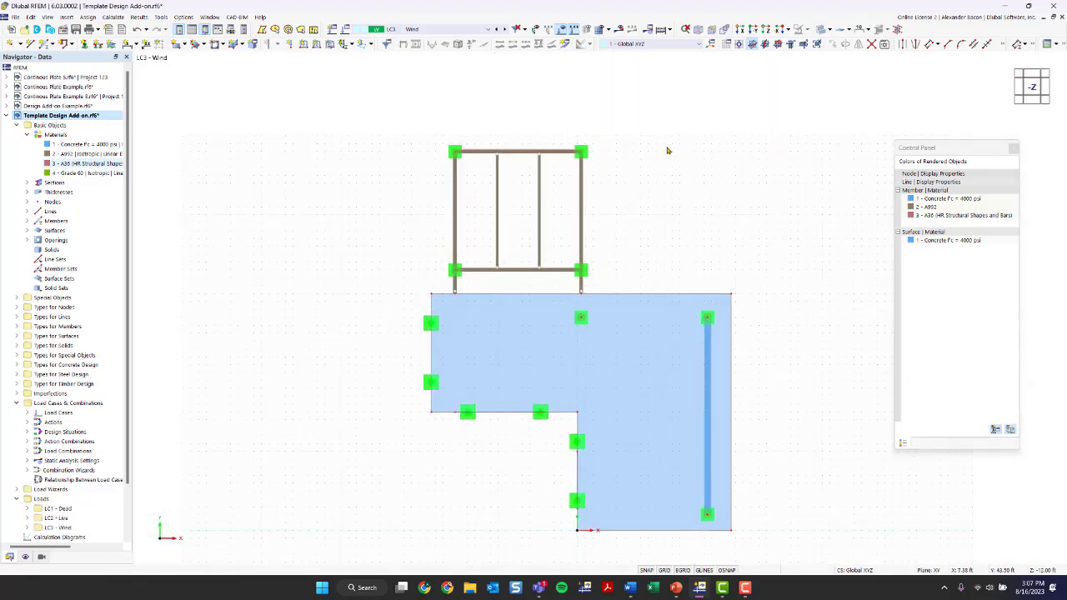
left_click_drag(680, 104, 374, 285)
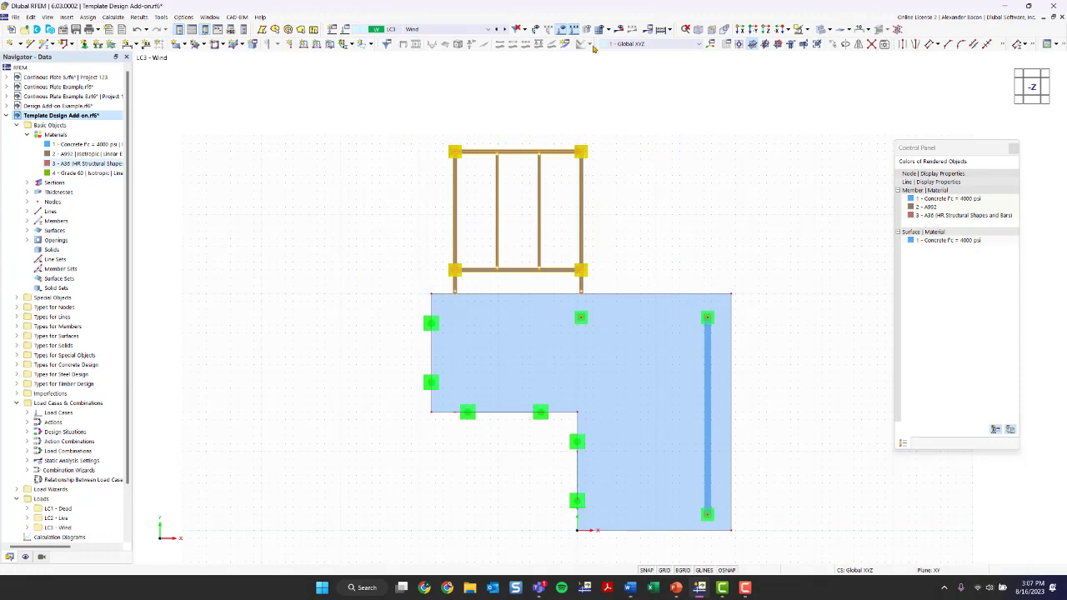
scroll(825, 185, "down", 1)
middle_click_drag(823, 186, 628, 198)
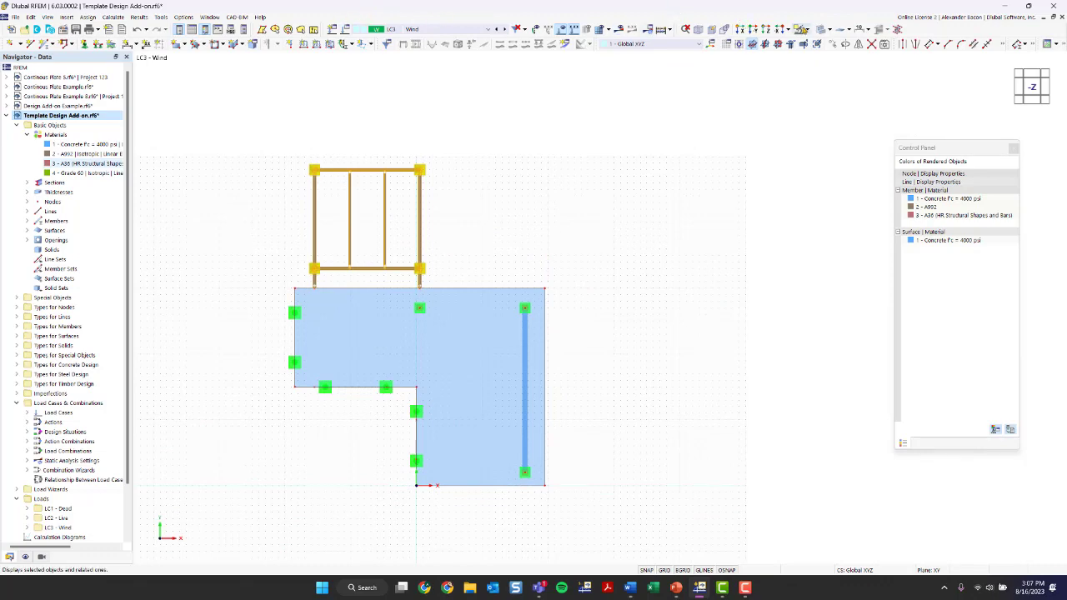
left_click(835, 43)
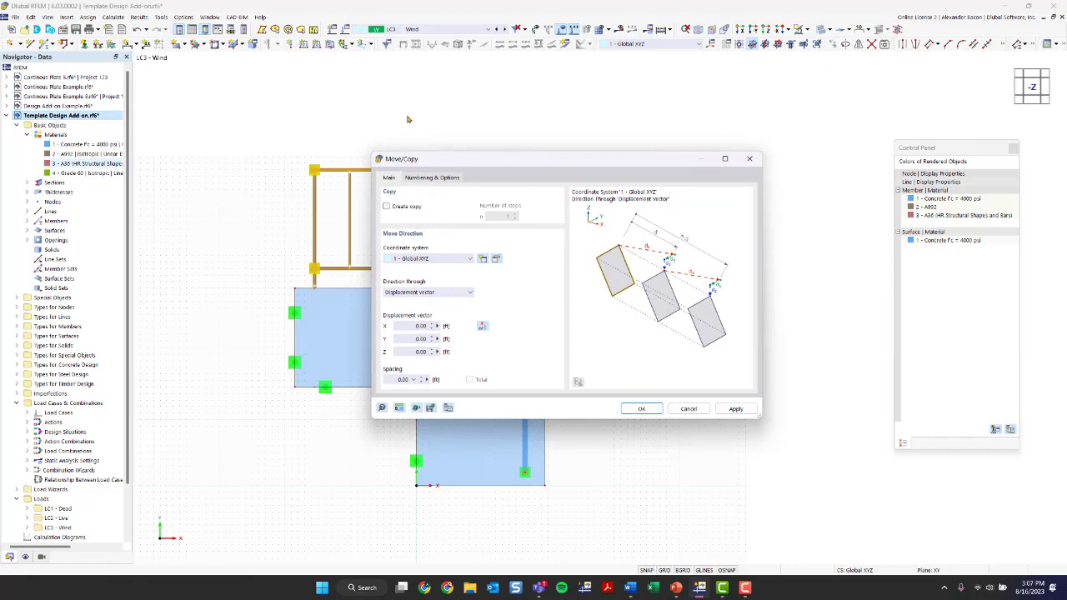
left_click(398, 209)
left_click(412, 325)
type("40")
left_click(641, 408)
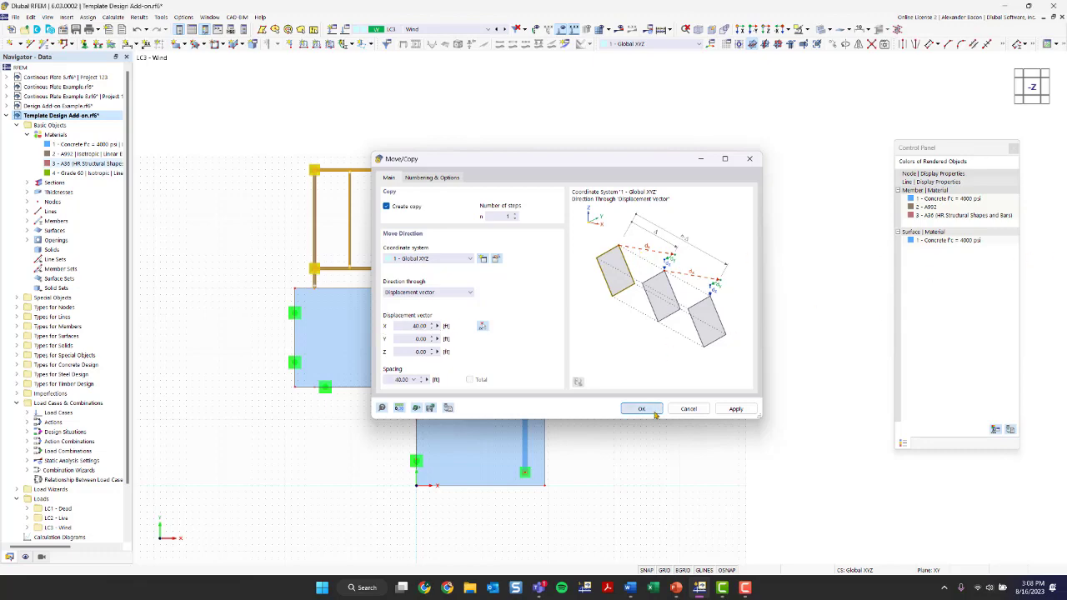
middle_click_drag(669, 360, 594, 282, "ctrl")
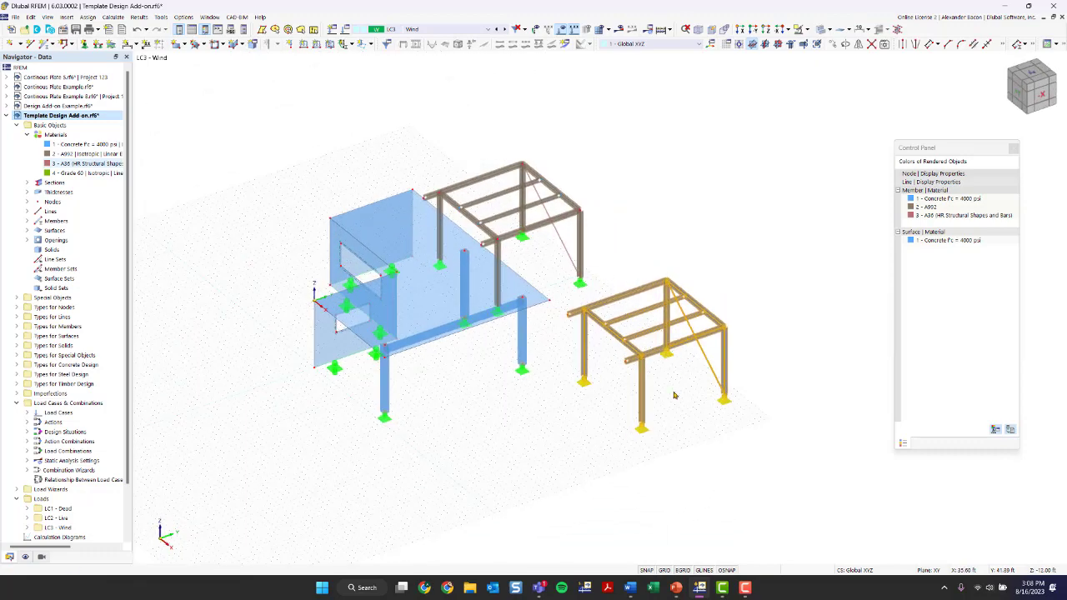
left_click(562, 345)
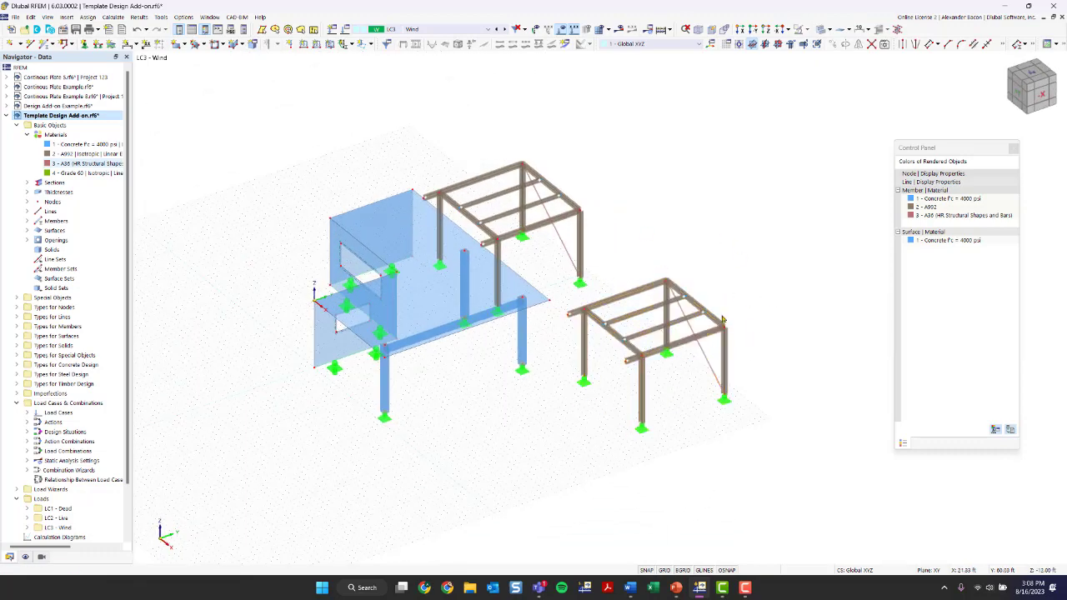
left_click(345, 30)
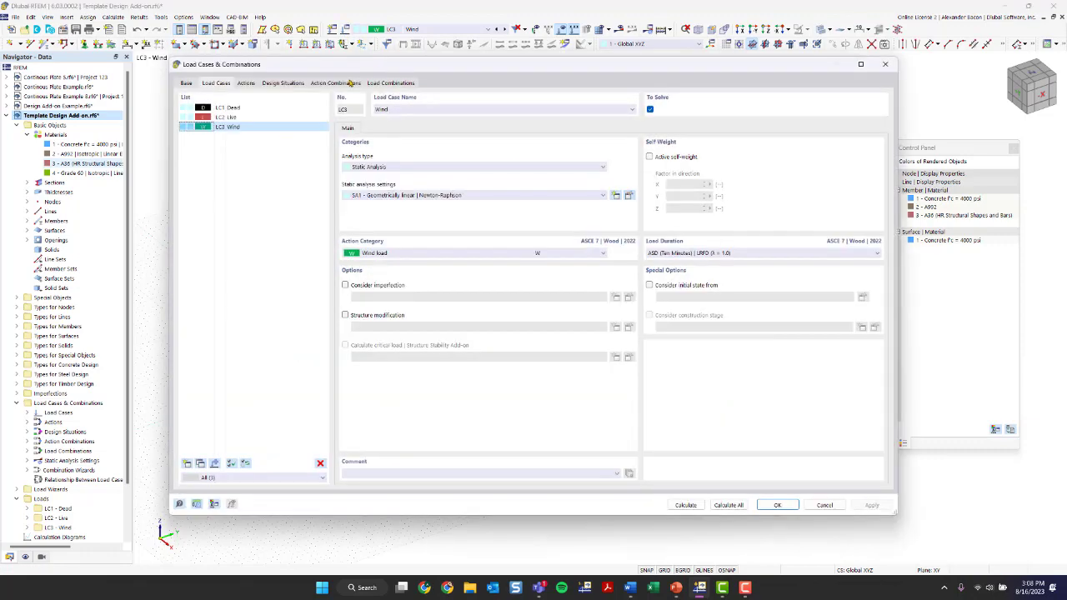
left_click(320, 464)
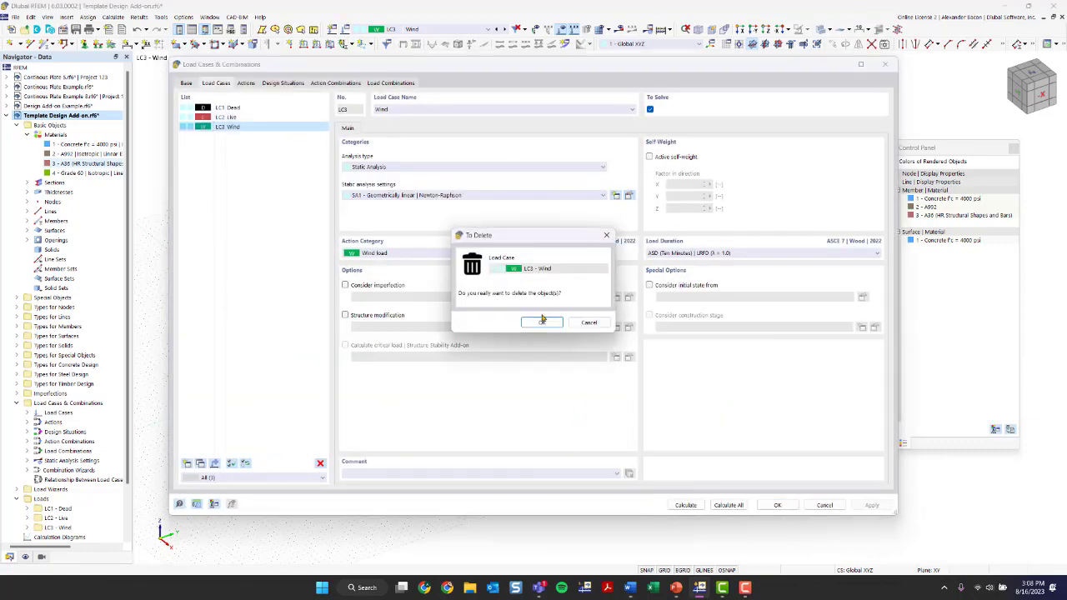
left_click(543, 320)
left_click(624, 337)
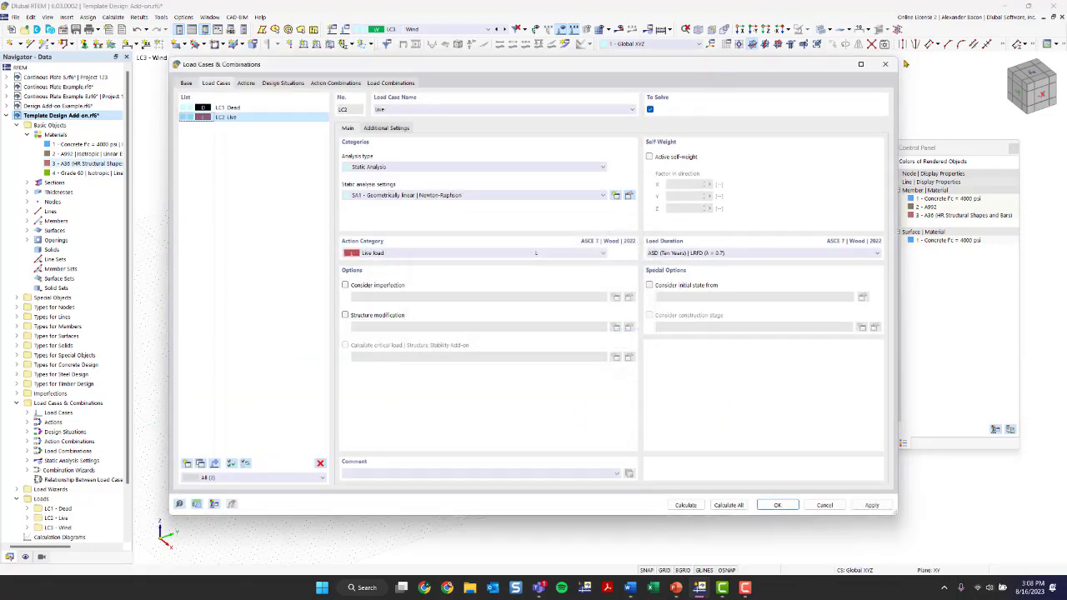
left_click(885, 64)
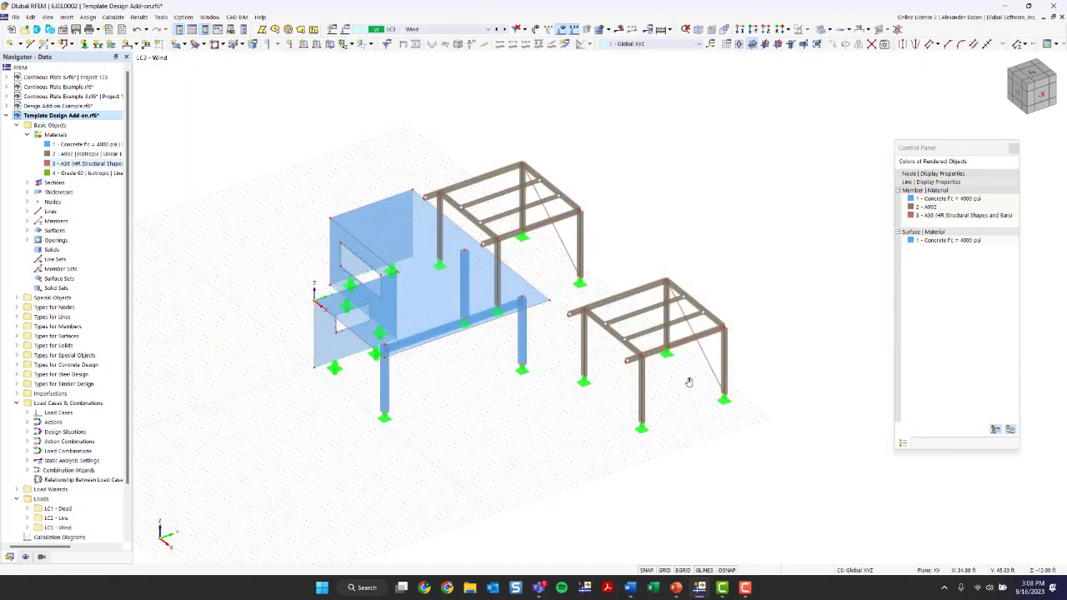
Select the entire copied steel frame and set up a rotation of -90° without copying, about a point and parallel Z axis
mouse_move(689, 382)
middle_mouse_down("ctrl")
mouse_move(651, 376)
mouse_move(689, 388)
middle_mouse_up("ctrl")
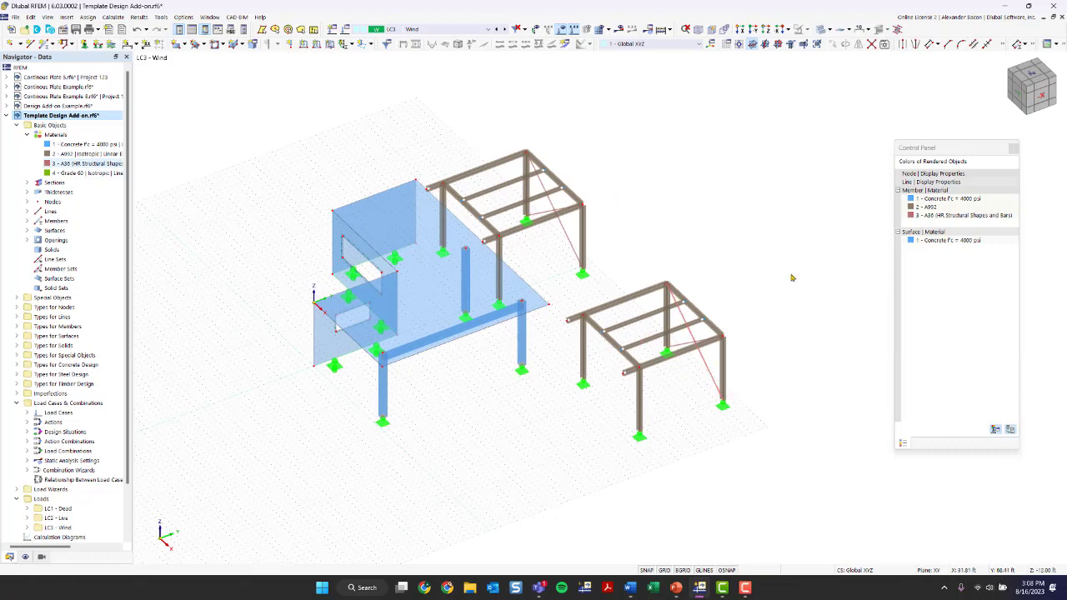
left_click_drag(769, 238, 709, 317)
scroll(669, 266, "up", 3)
middle_click_drag(722, 276, 746, 267, "ctrl")
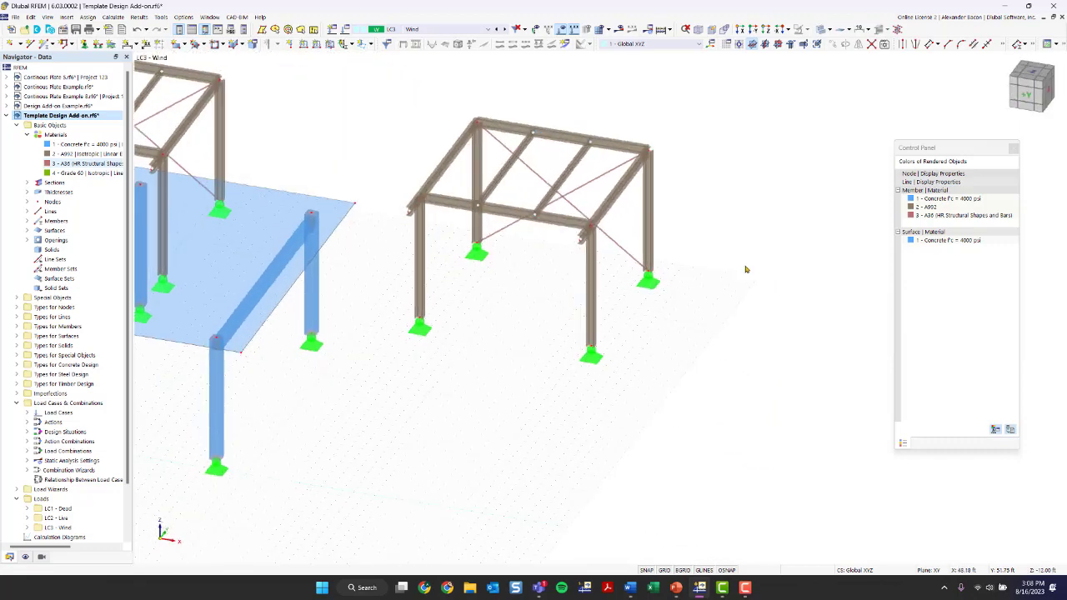
left_click_drag(738, 75, 376, 417)
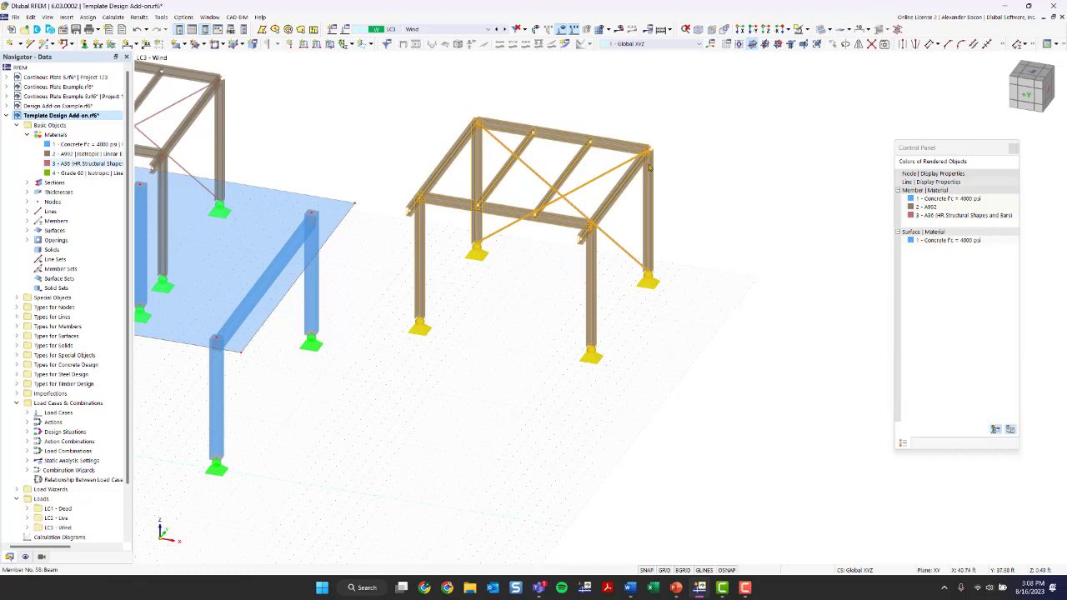
left_click(848, 49)
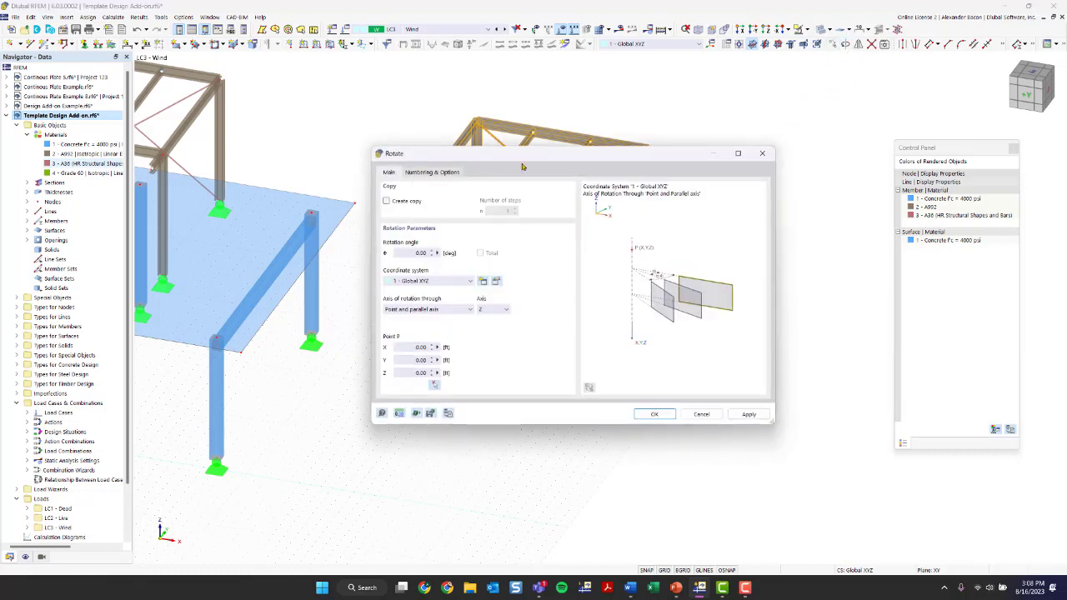
left_click(403, 202)
left_click(402, 204)
left_click(492, 310)
left_click(429, 309)
left_click(425, 310)
left_click(422, 311)
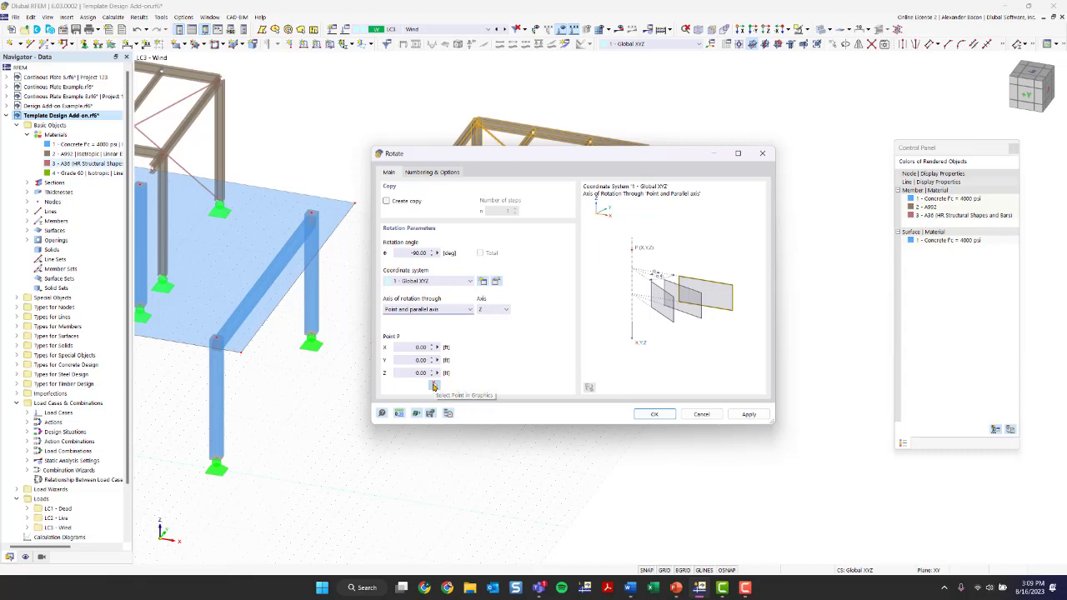
Pick the frame's node at X 24.50, Y 30.00, Z 0.00 ft as the rotation point, apply the rotation and deselect the frame
left_click(413, 347)
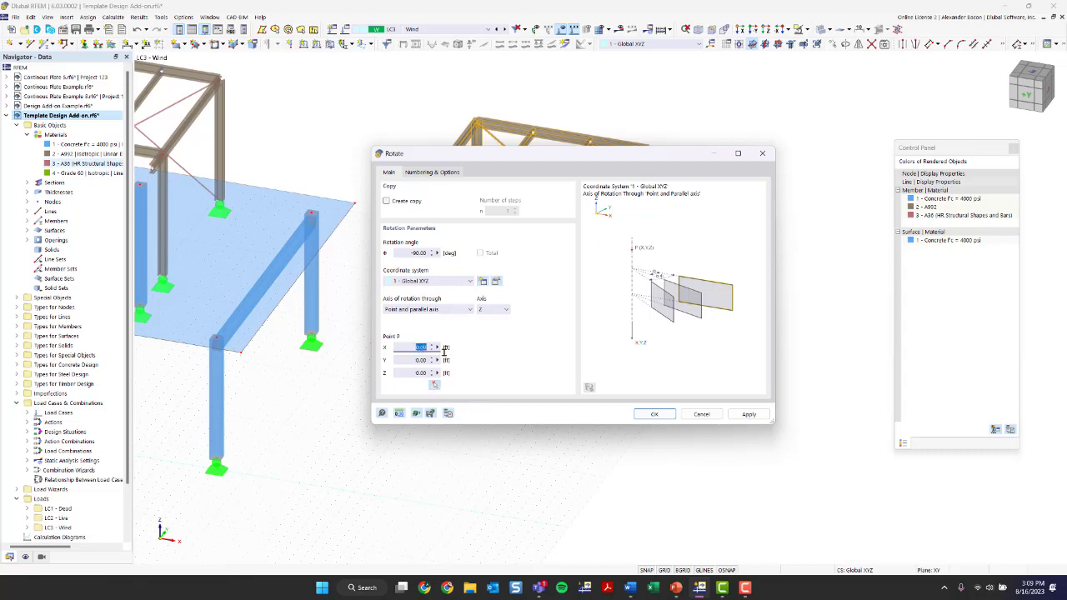
left_click(410, 359)
left_click(434, 385)
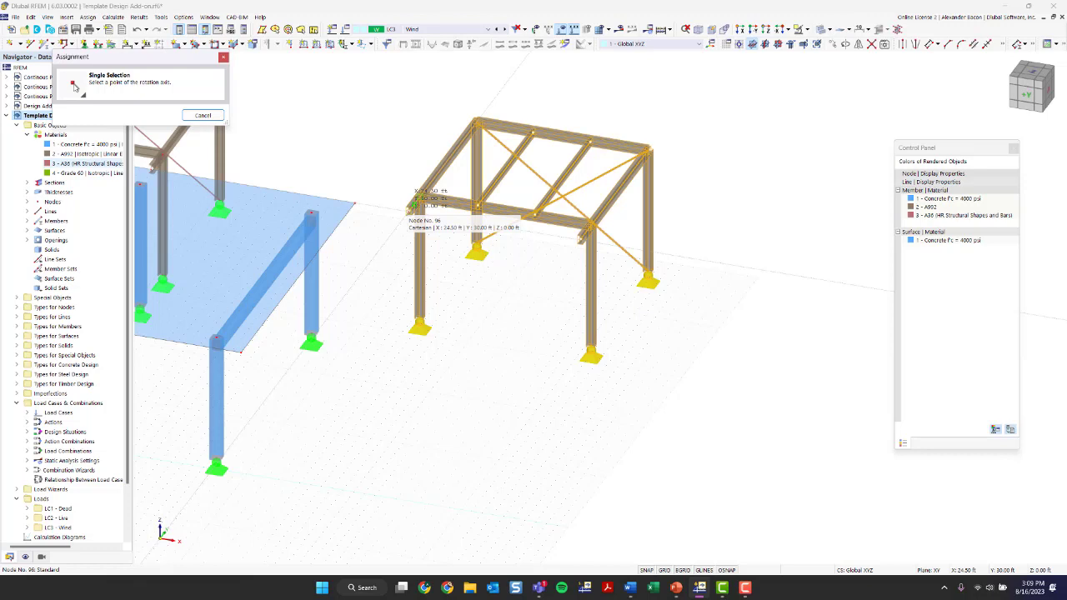
left_click(414, 204)
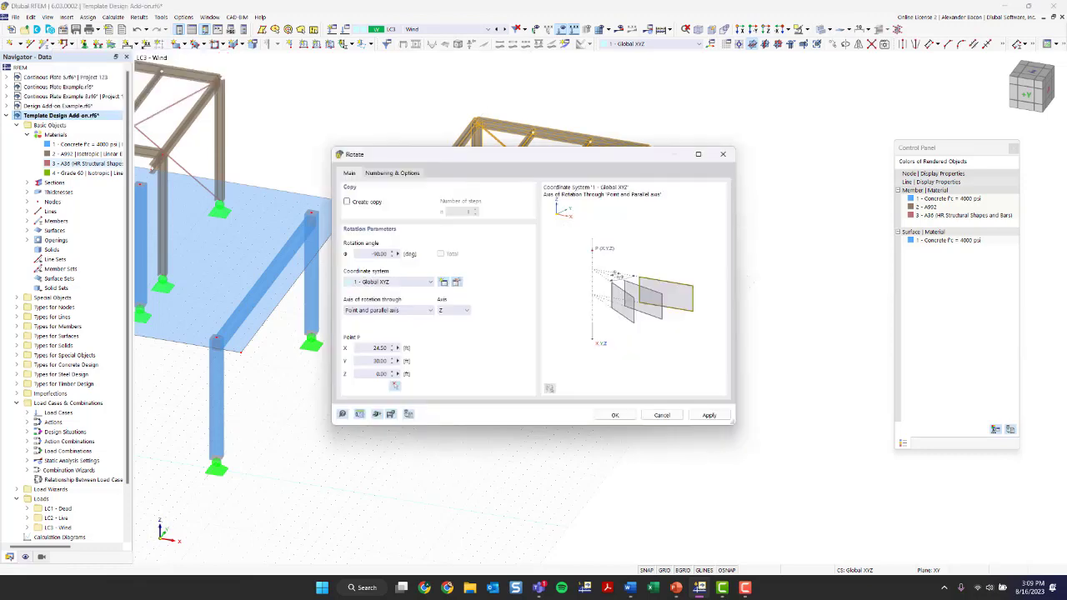
left_click(615, 415)
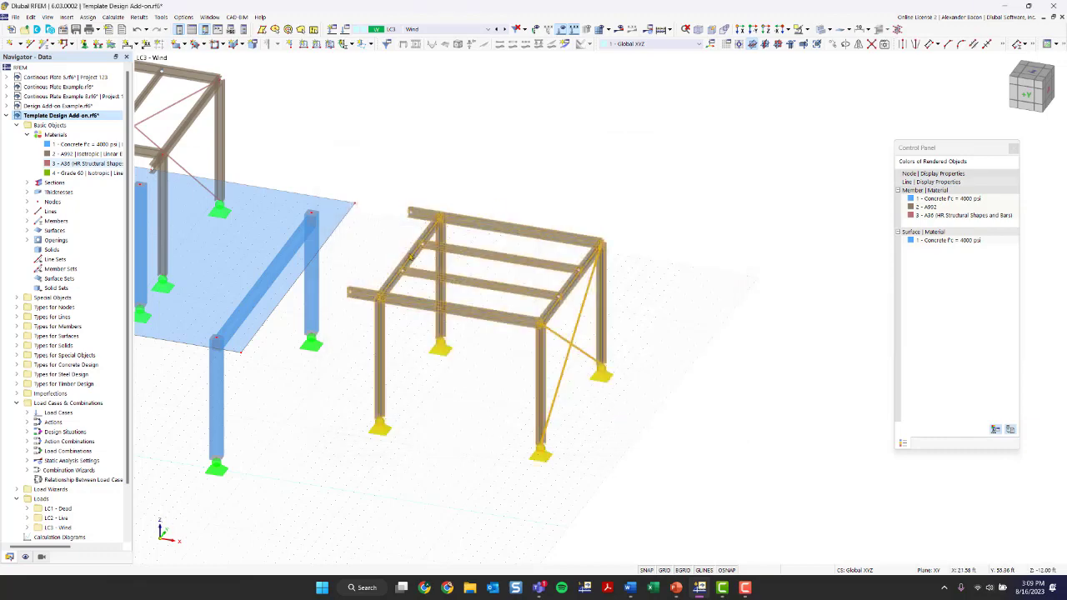
left_click(617, 409)
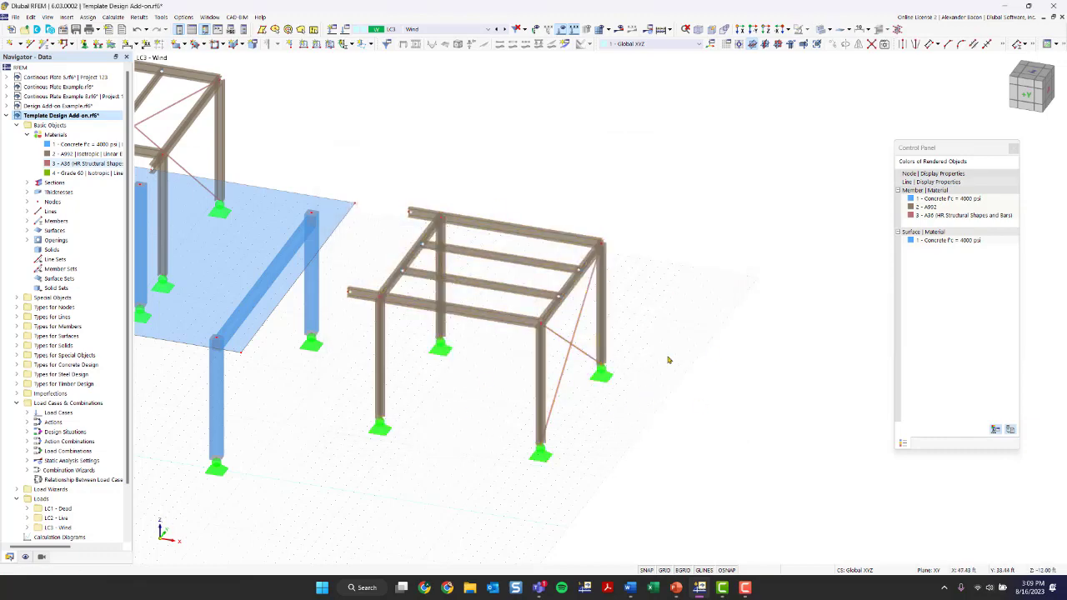
middle_click_drag(671, 361, 624, 368, "ctrl")
scroll(622, 345, "down", 1)
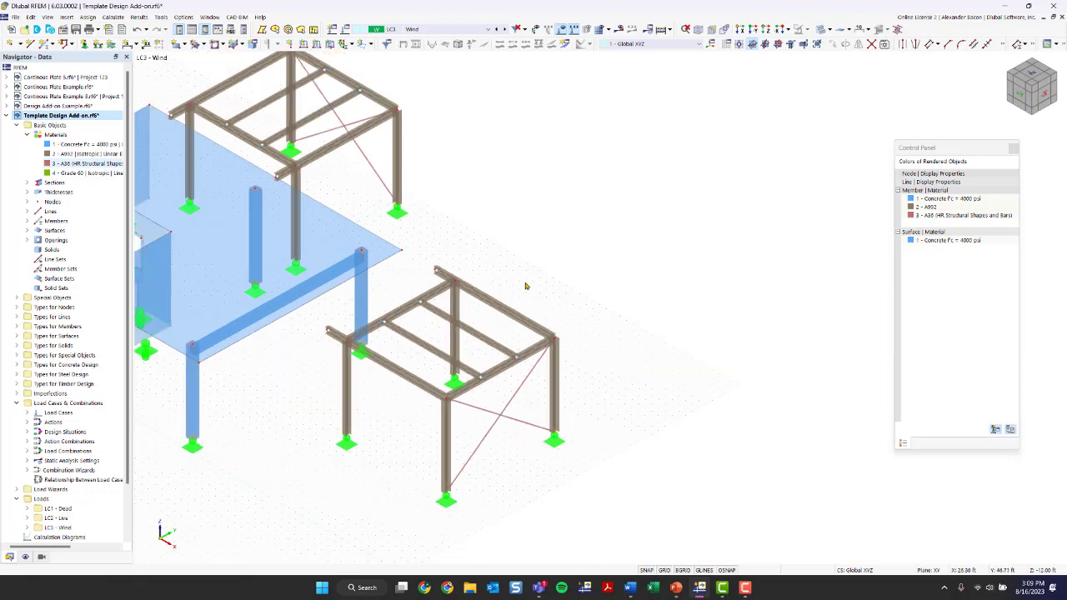
middle_click_drag(472, 355, 582, 353)
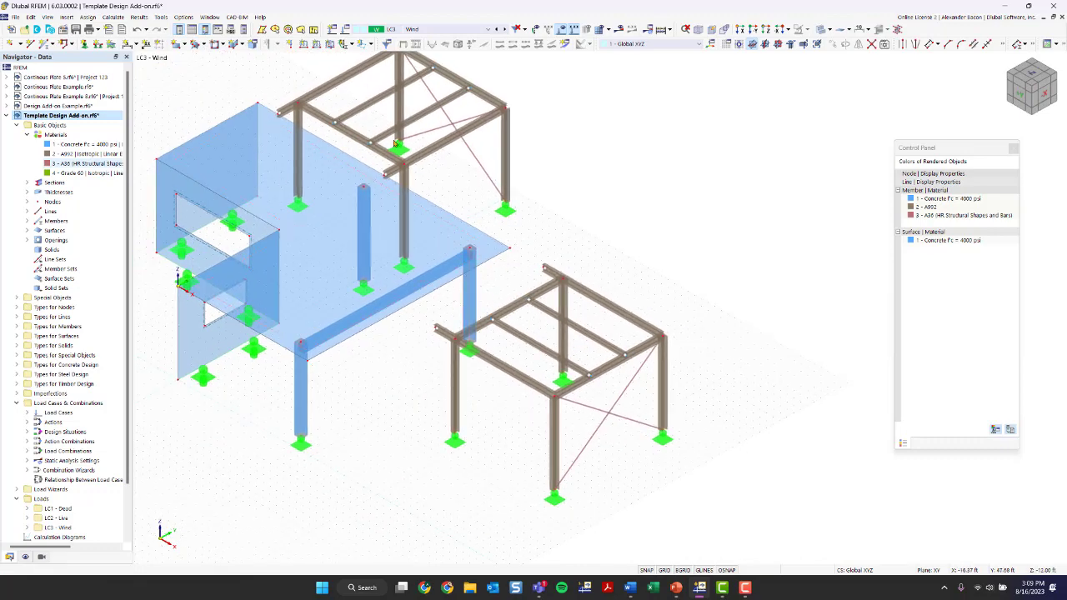
scroll(489, 291, "up", 3)
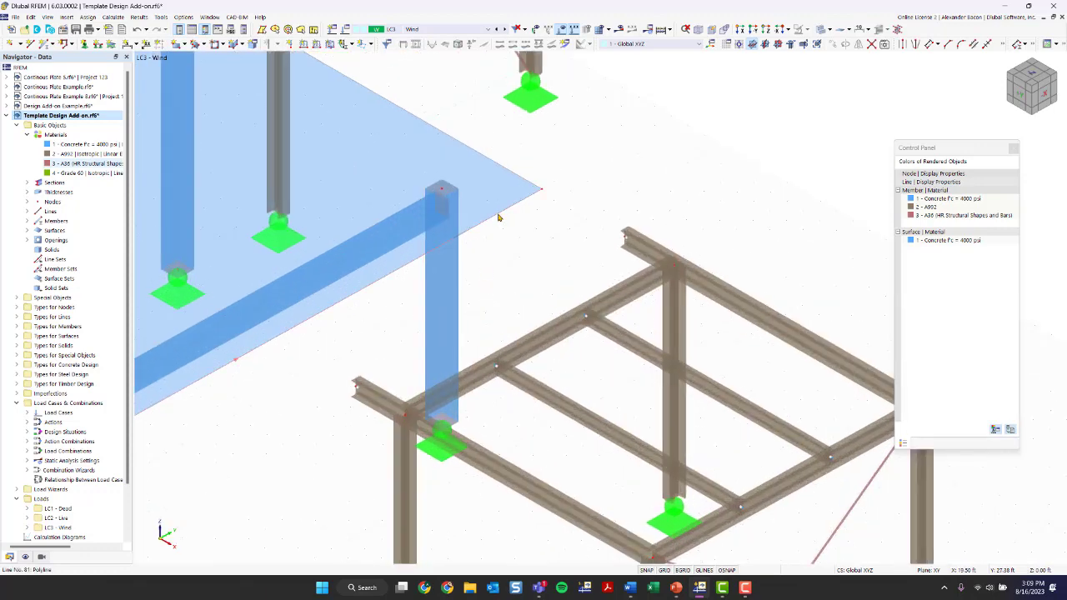
scroll(499, 218, "down", 5)
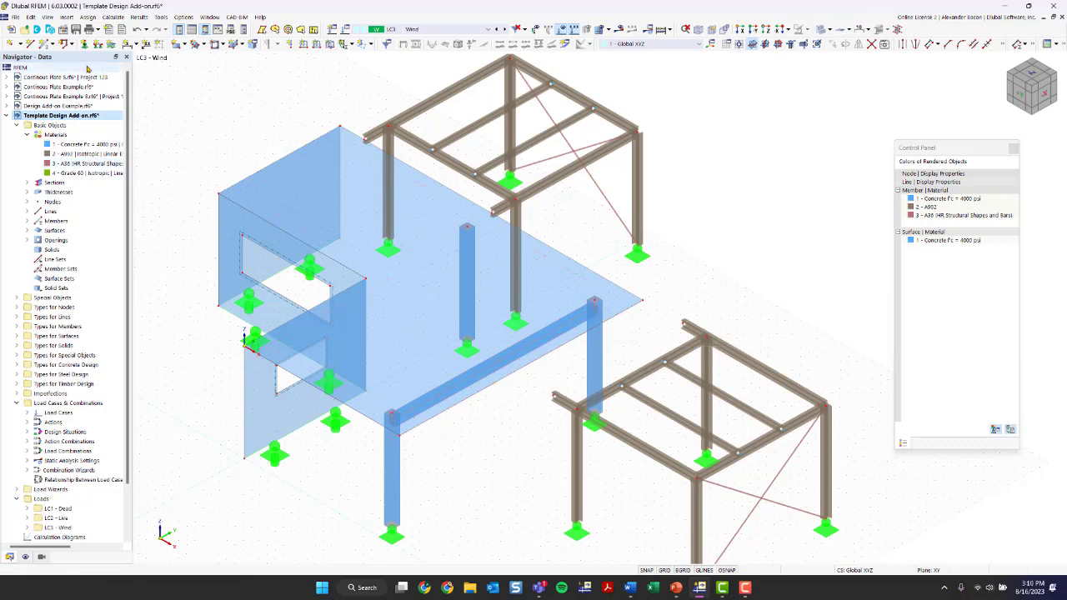
left_click(15, 48)
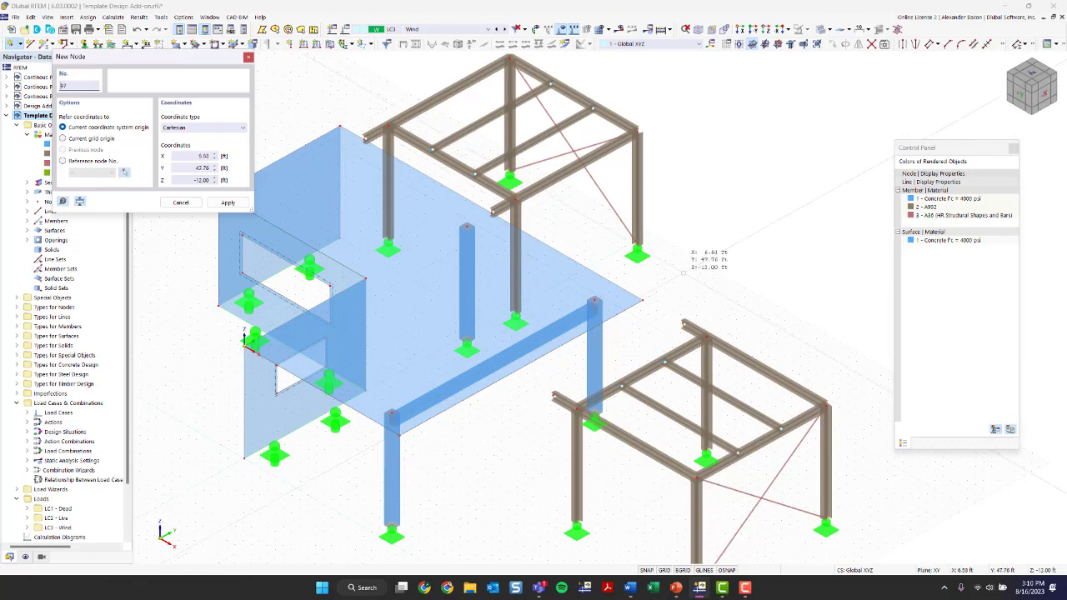
key("Escape")
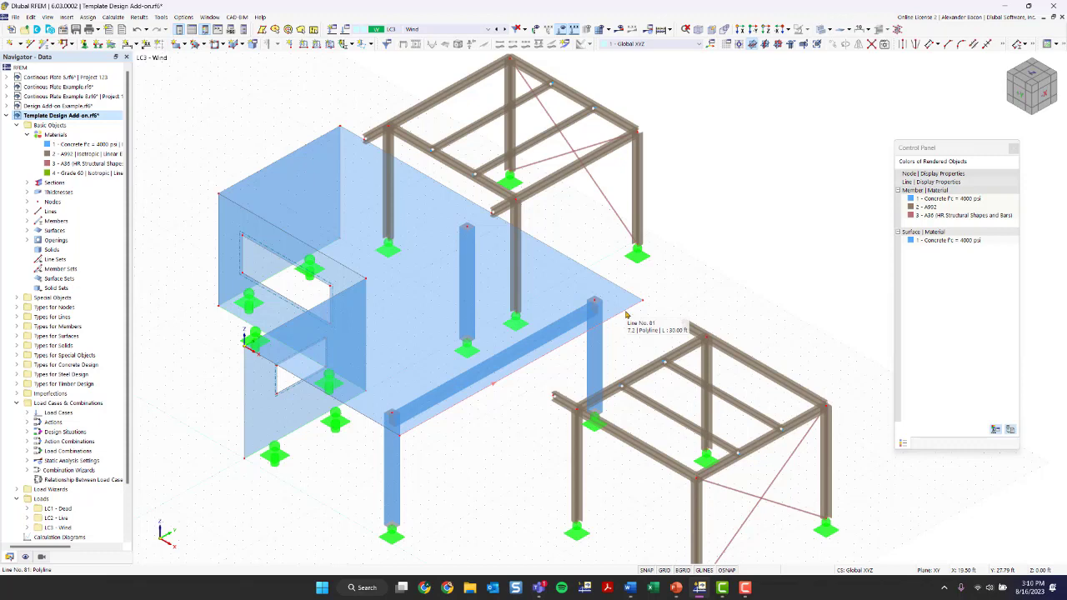
Show the line orientations to check the direction of the slab's edge line facing the rotated frame, and hide them again
scroll(527, 372, "up", 2)
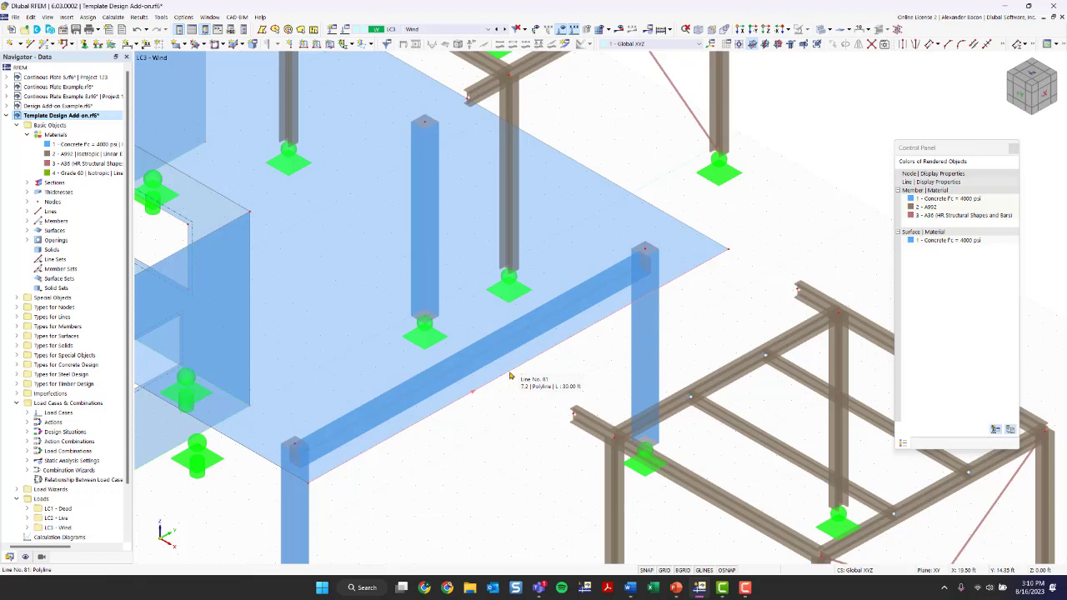
right_click(511, 377)
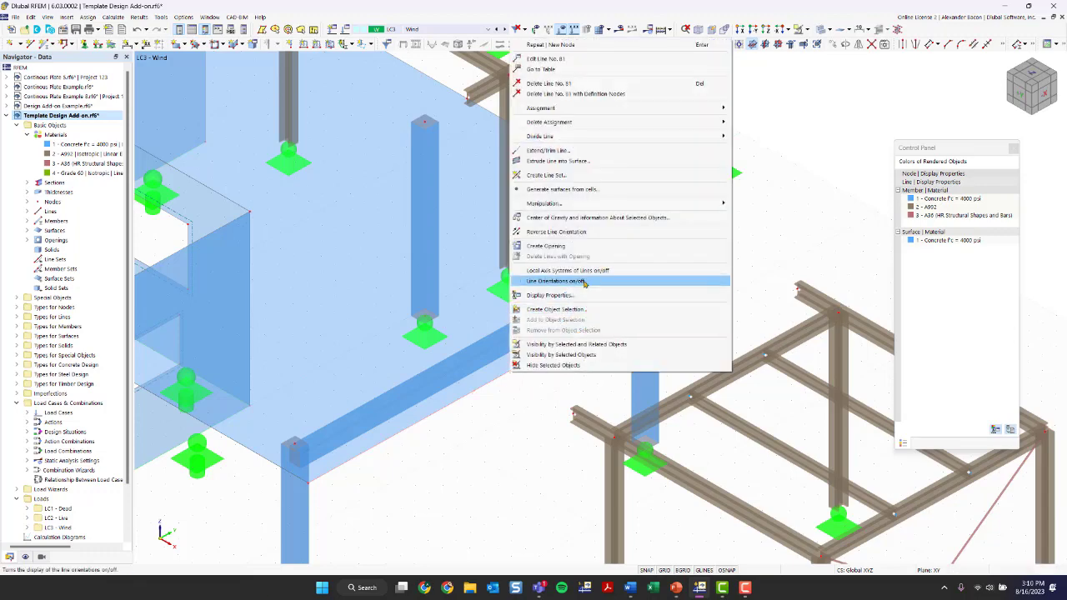
left_click(556, 281)
scroll(541, 417, "down", 2)
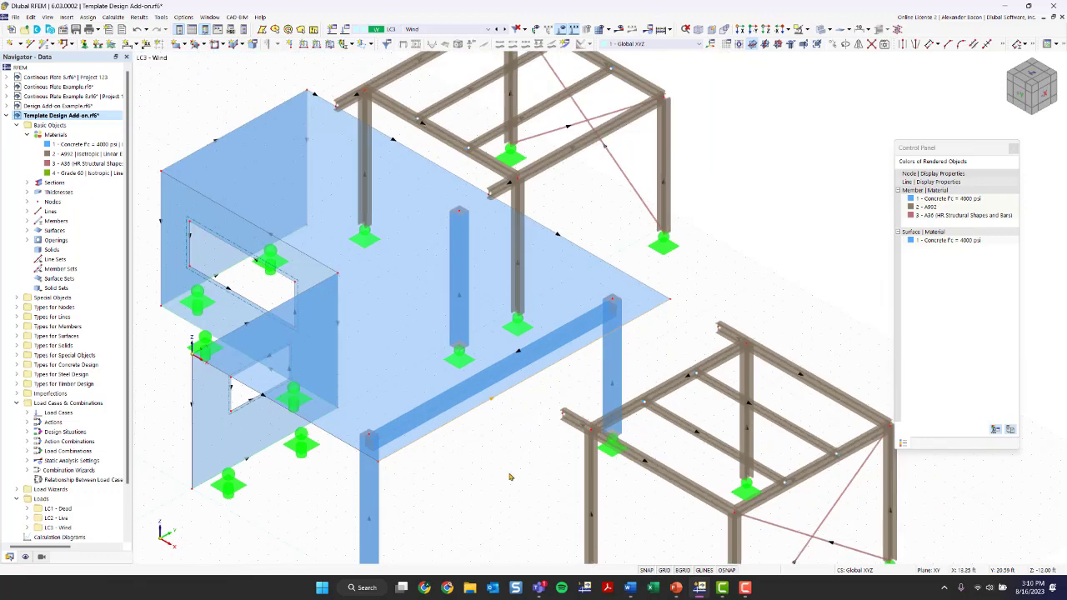
middle_click_drag(481, 491, 461, 458)
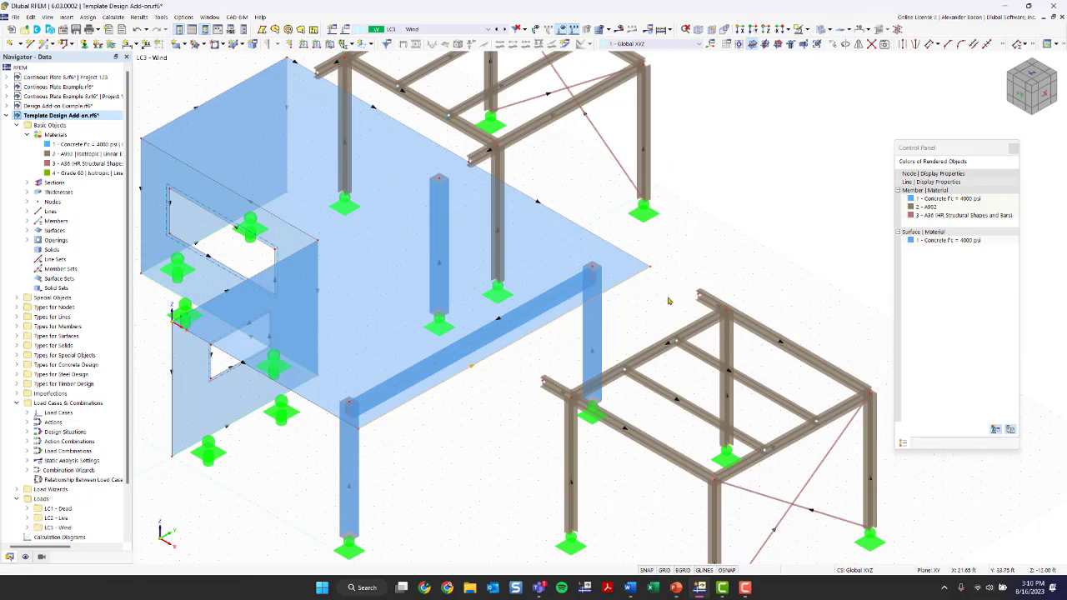
right_click(493, 359)
left_click(525, 265)
Divide the slab's edge line by distance, creating an 'On Line' node 3 ft from the line end without dividing the line
right_click(532, 335)
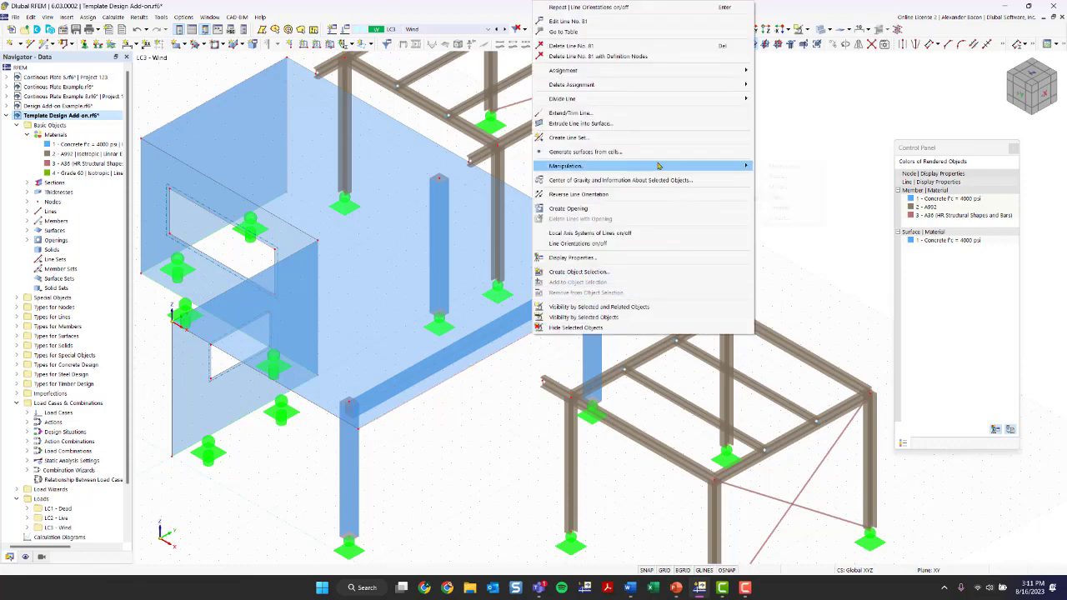
mouse_move(599, 104)
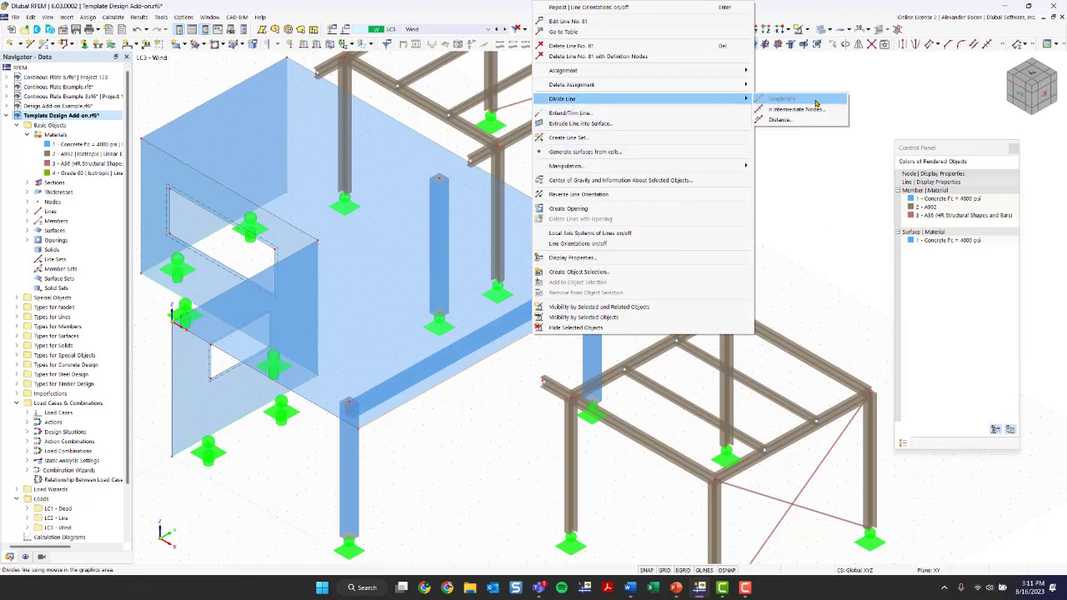
left_click(780, 119)
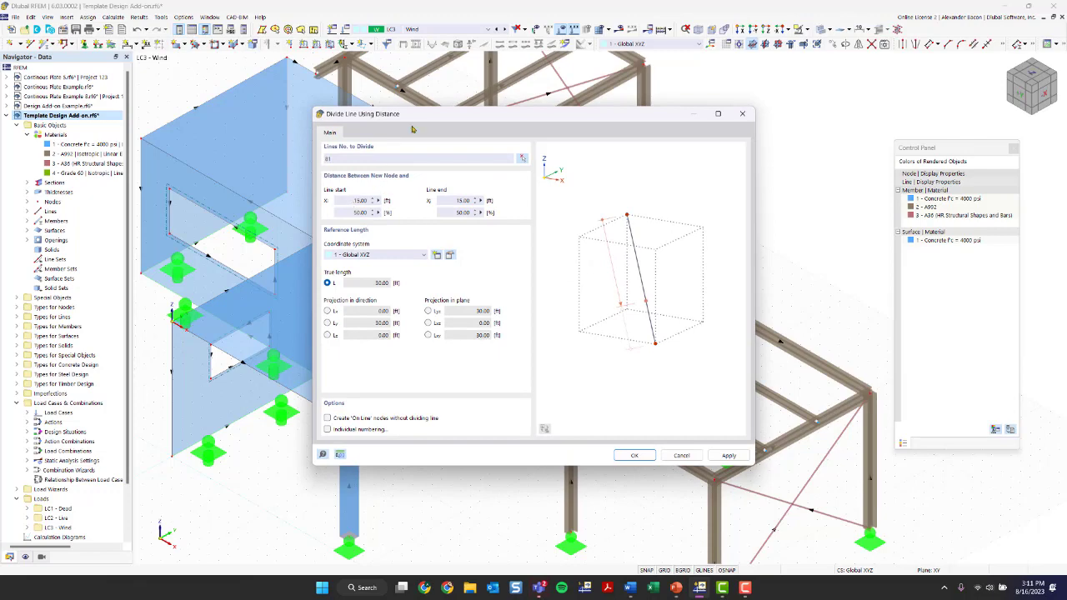
mouse_move(407, 121)
left_mouse_down()
mouse_move(750, 251)
mouse_move(547, 196)
mouse_move(395, 114)
left_mouse_up()
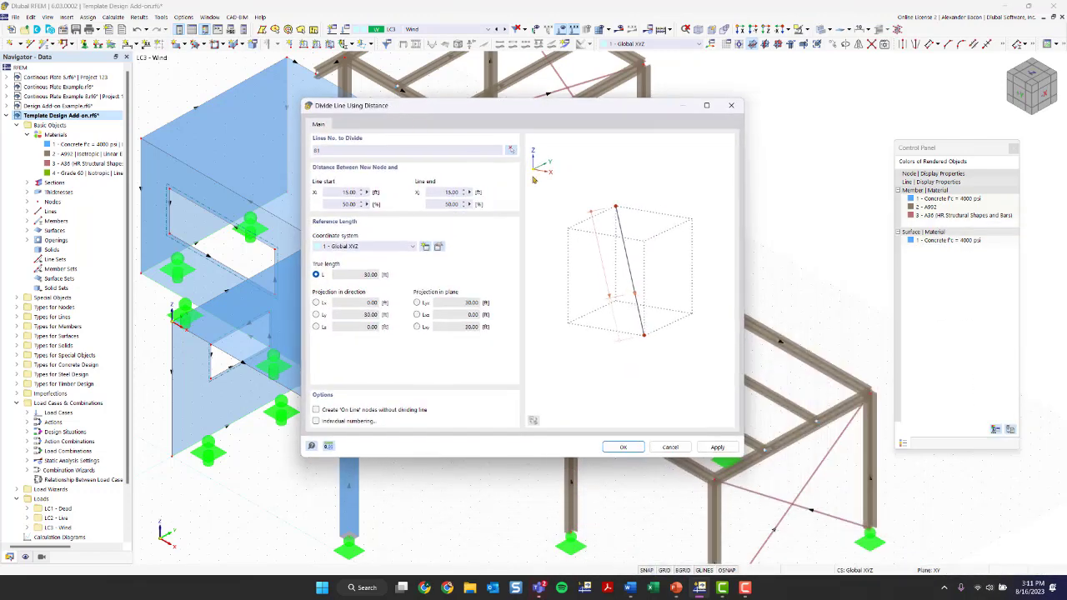
left_click(445, 193)
type("3")
left_click(451, 205)
left_click(466, 200)
left_click(448, 206)
left_click(316, 411)
left_click(622, 448)
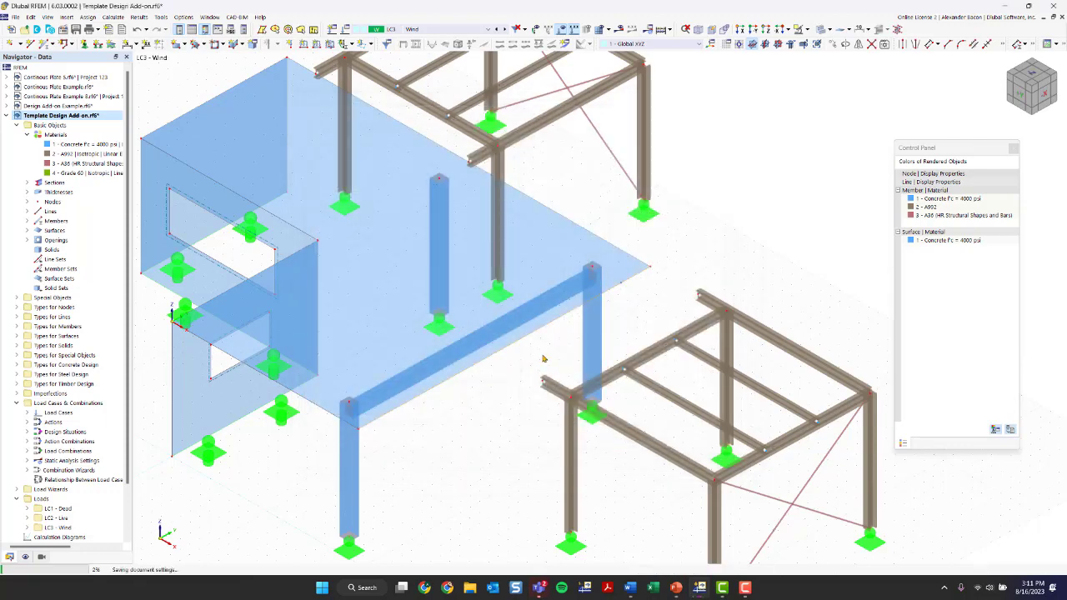
Inspect the new slab-edge node's on-line parameters, node type and coordinates, and close its settings
scroll(651, 294, "up", 1)
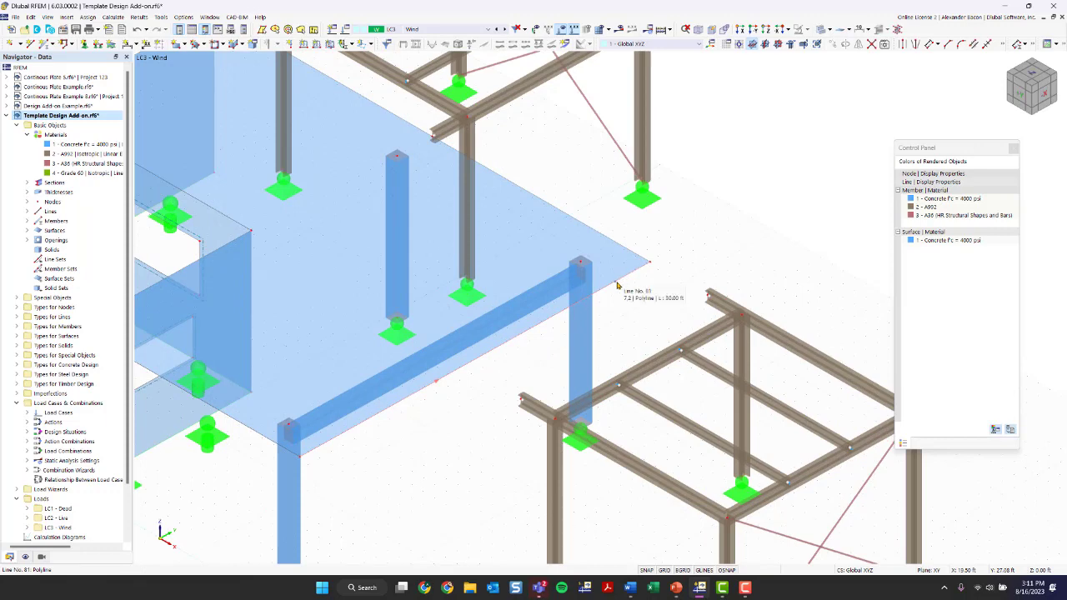
scroll(621, 283, "up", 2)
scroll(617, 286, "up", 2)
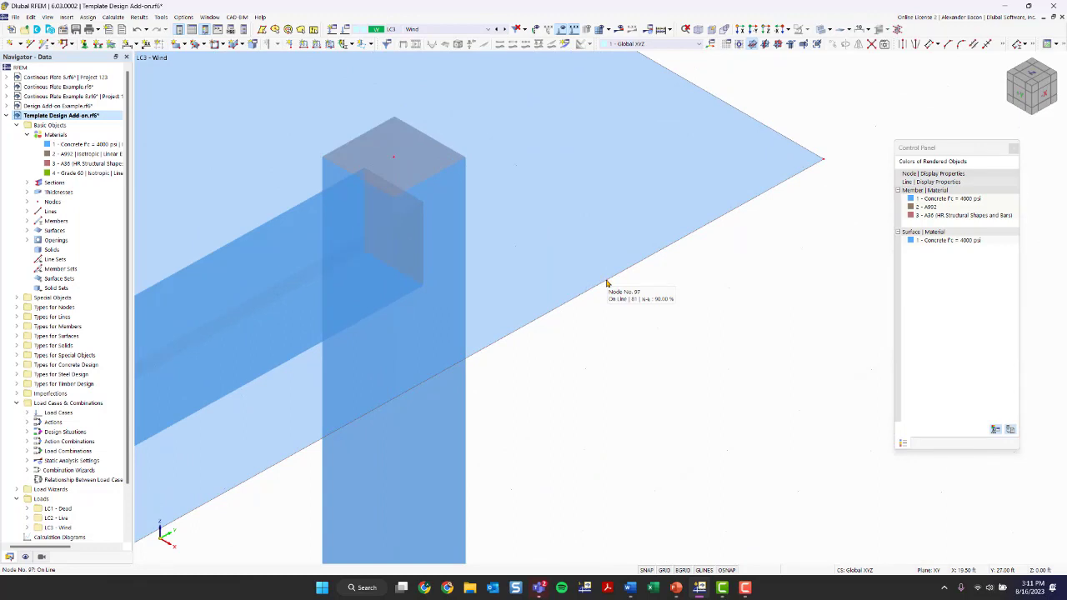
scroll(607, 284, "down", 2)
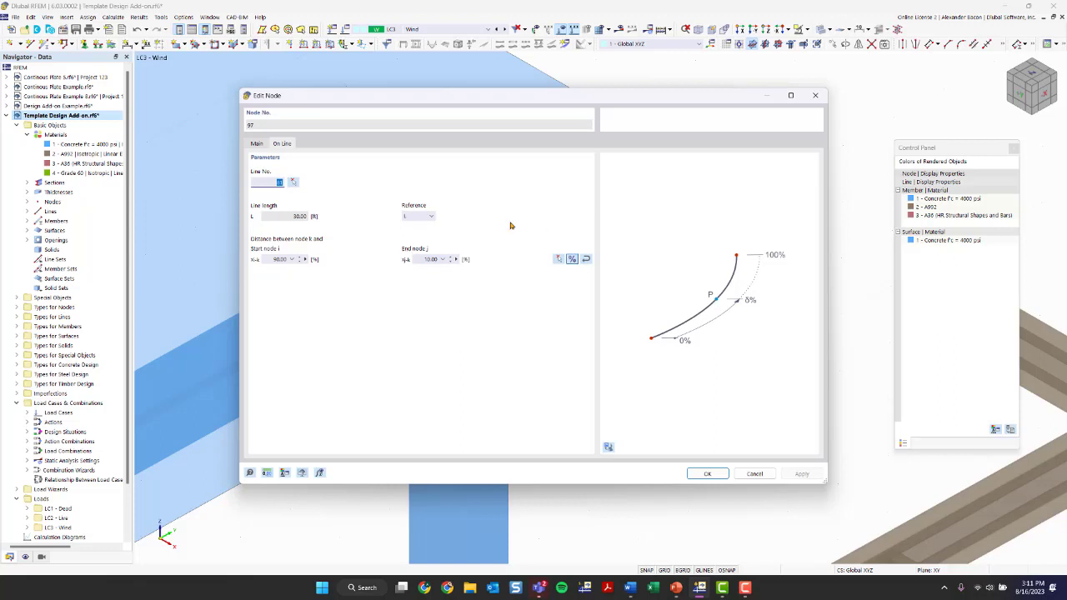
left_click(257, 144)
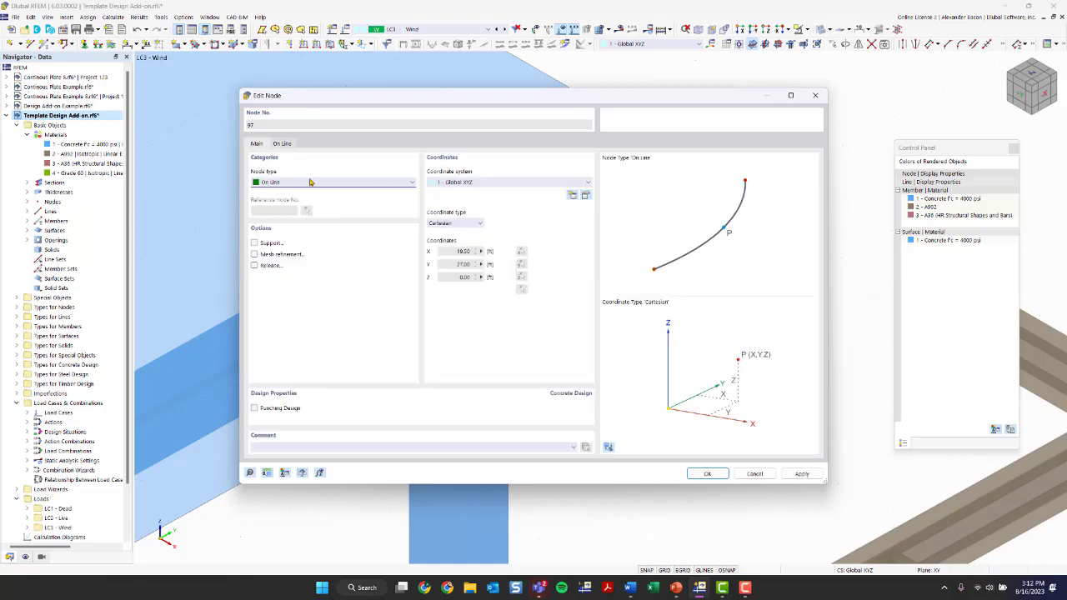
left_click(814, 97)
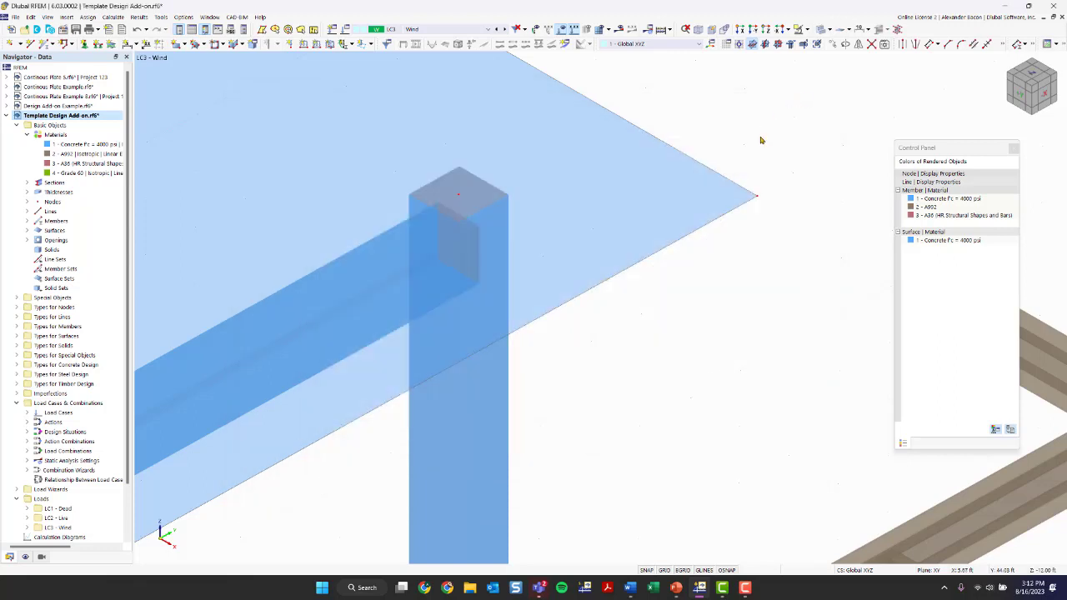
Select the whole rotated steel frame and move it so its far beam end snaps to the new node on the slab's edge
scroll(739, 222, "down", 3)
scroll(758, 268, "down", 2)
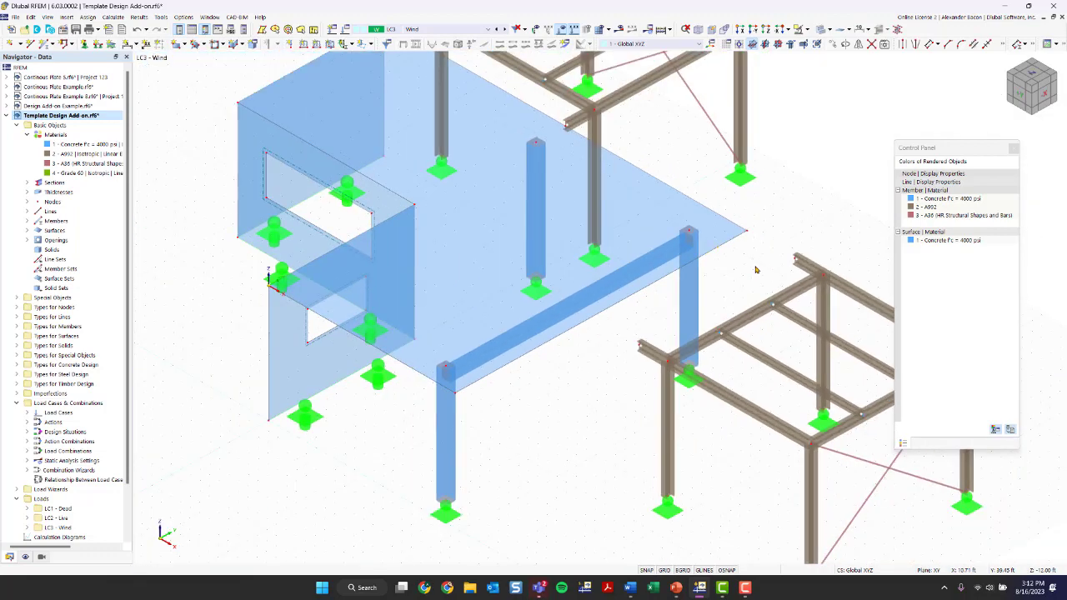
middle_click_drag(758, 267, 803, 133, "ctrl")
left_click_drag(801, 145, 464, 486)
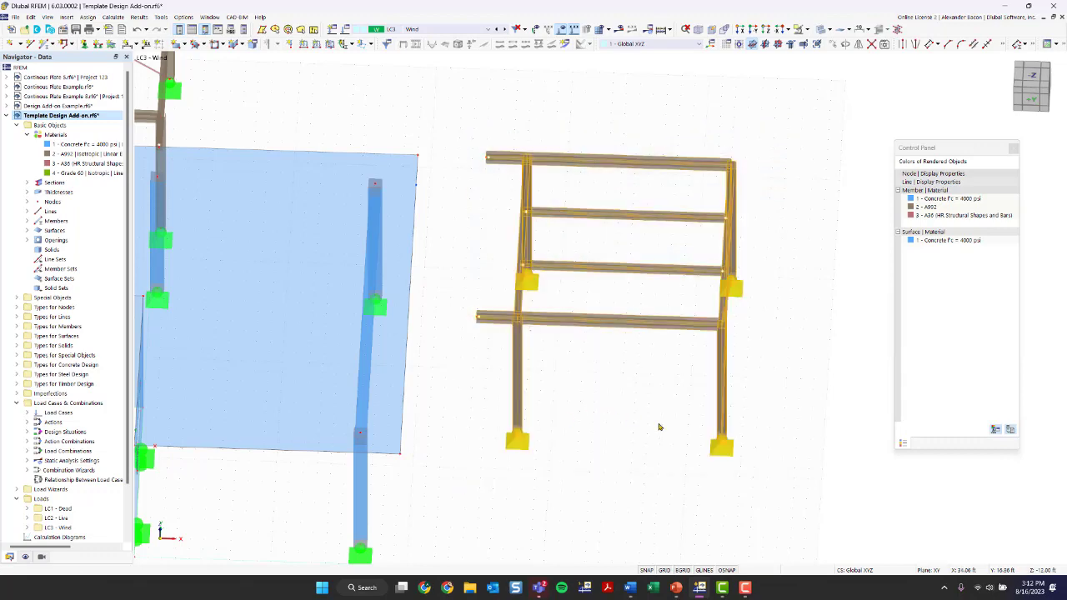
middle_click_drag(658, 429, 788, 485, "ctrl")
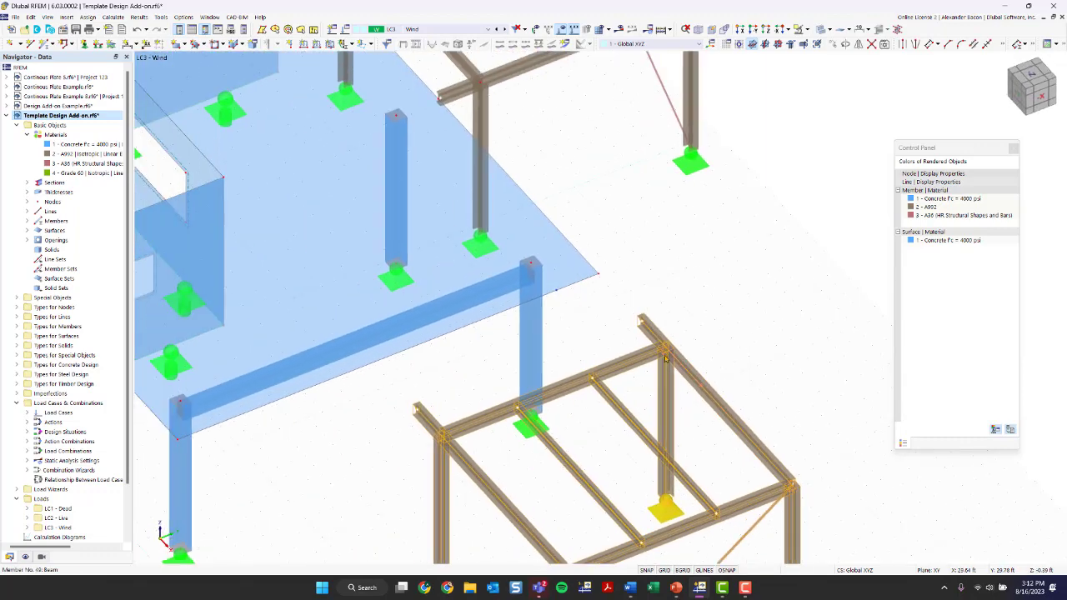
left_click_drag(606, 331, 555, 291)
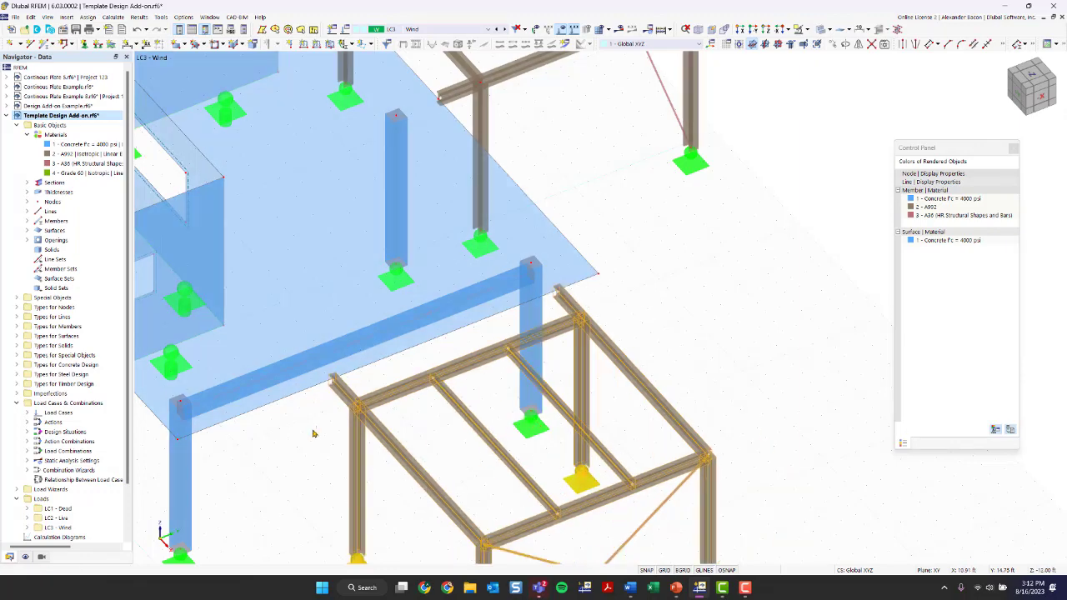
left_click(325, 448)
scroll(334, 484, "down", 2)
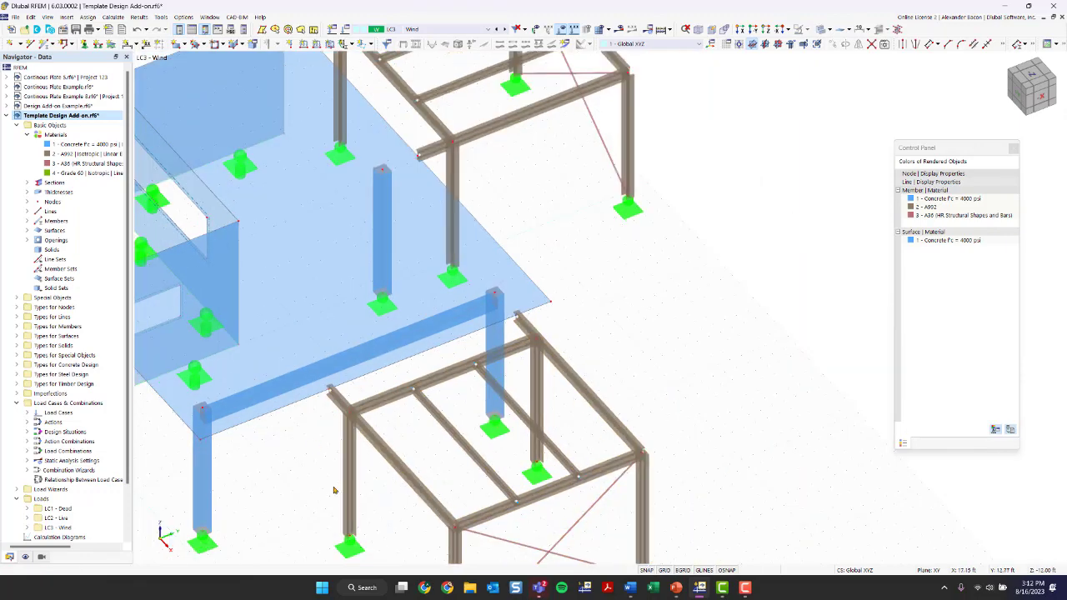
middle_click_drag(362, 452, 536, 337, "ctrl")
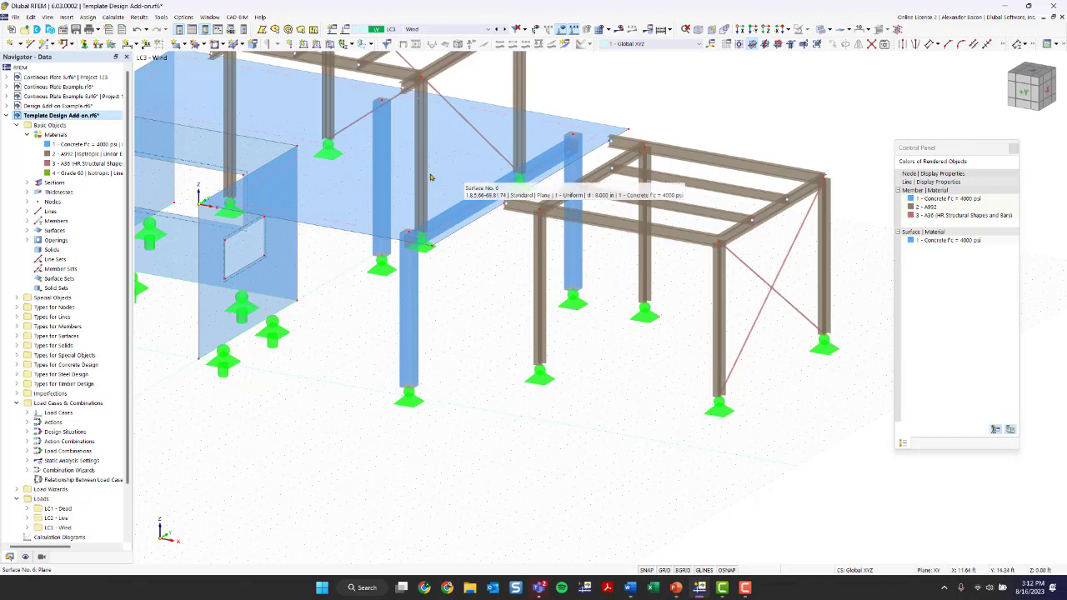
scroll(492, 198, "up", 3)
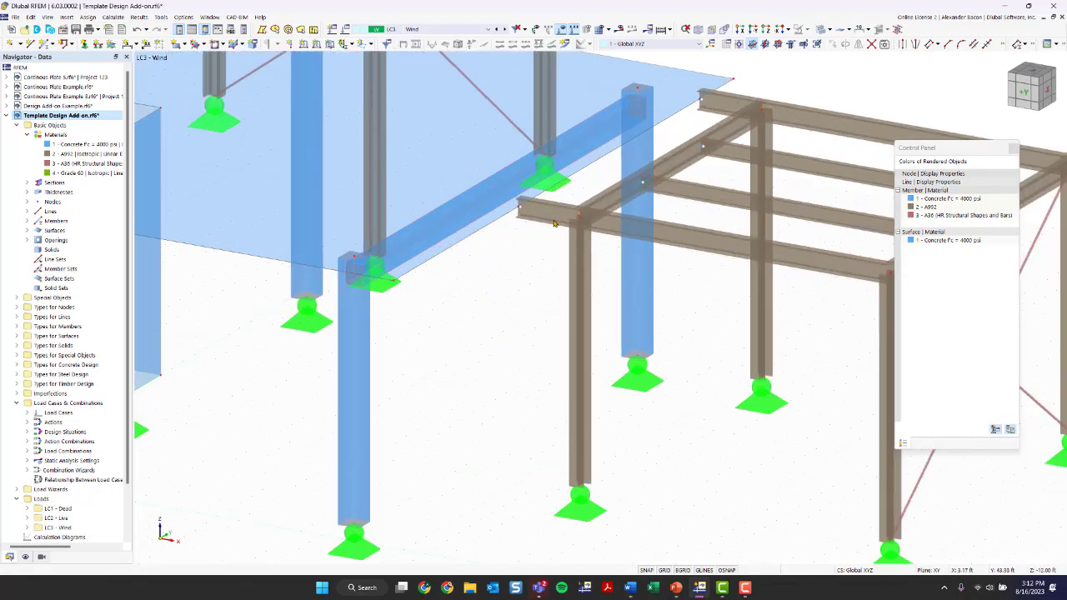
middle_click_drag(546, 267, 392, 327, "ctrl")
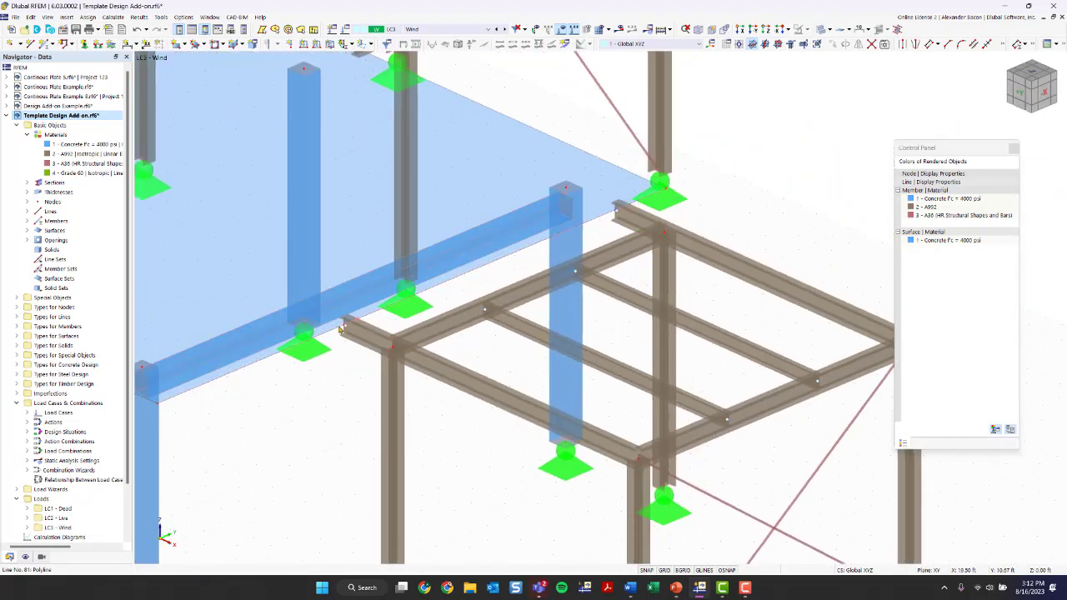
scroll(344, 329, "down", 3)
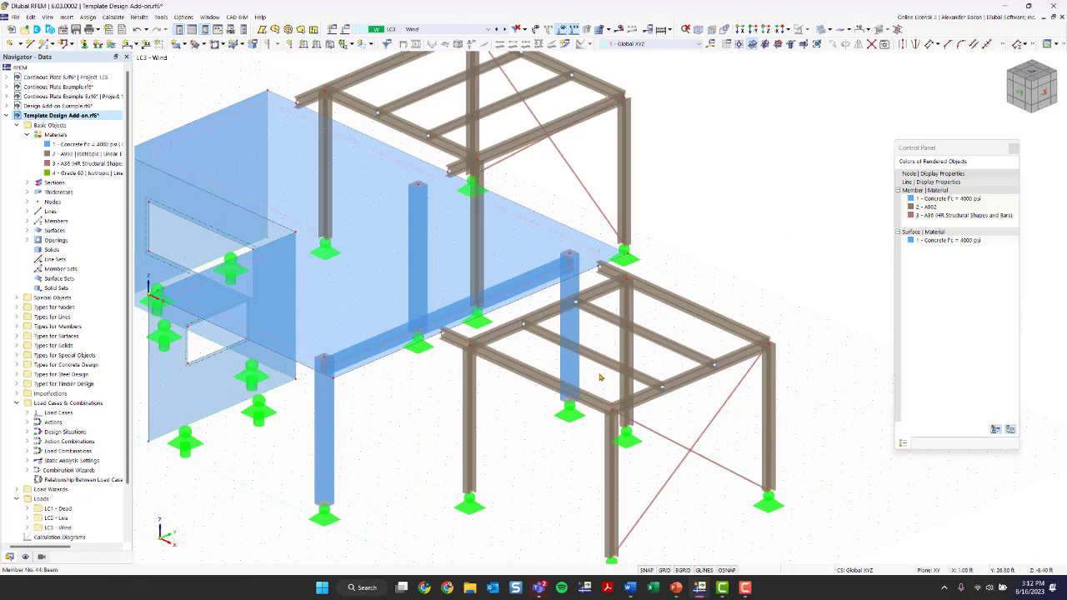
middle_click_drag(551, 444, 485, 431)
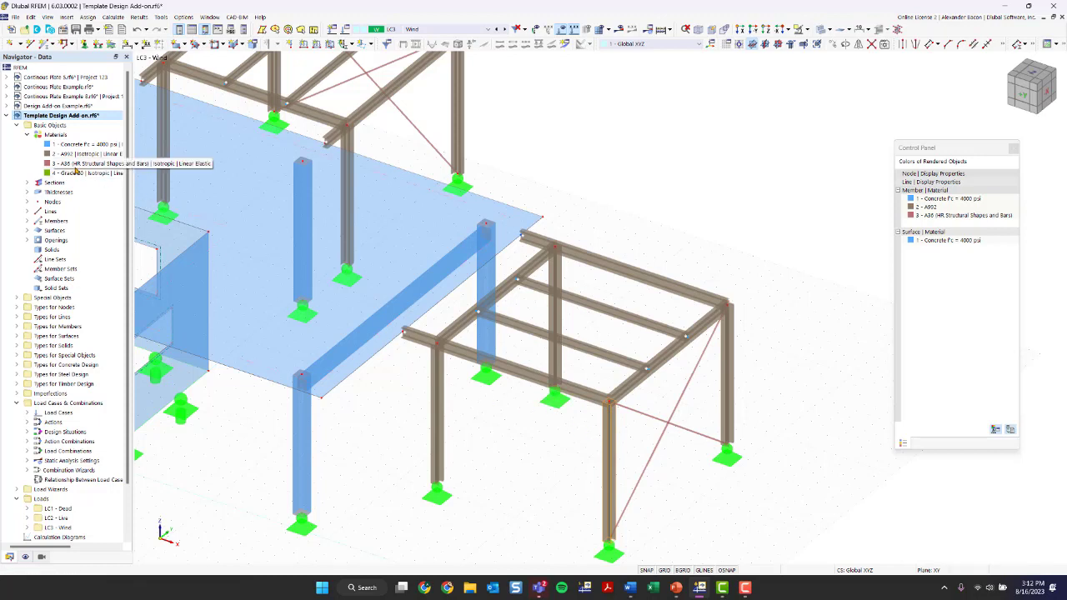
Start a new section and open the standardized timber rectangles in the section library
left_click(27, 183)
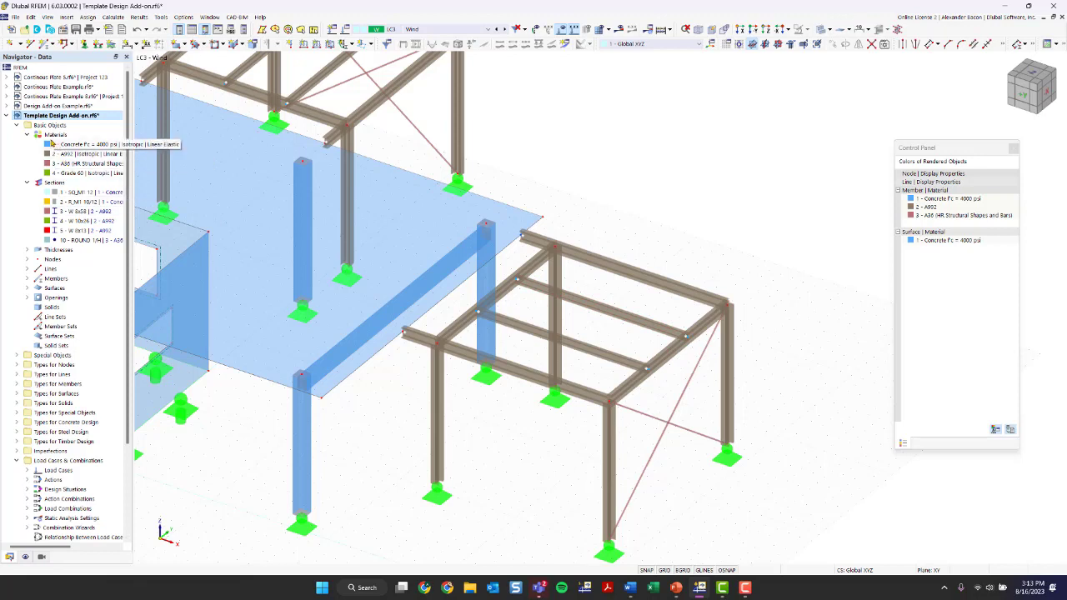
right_click(50, 183)
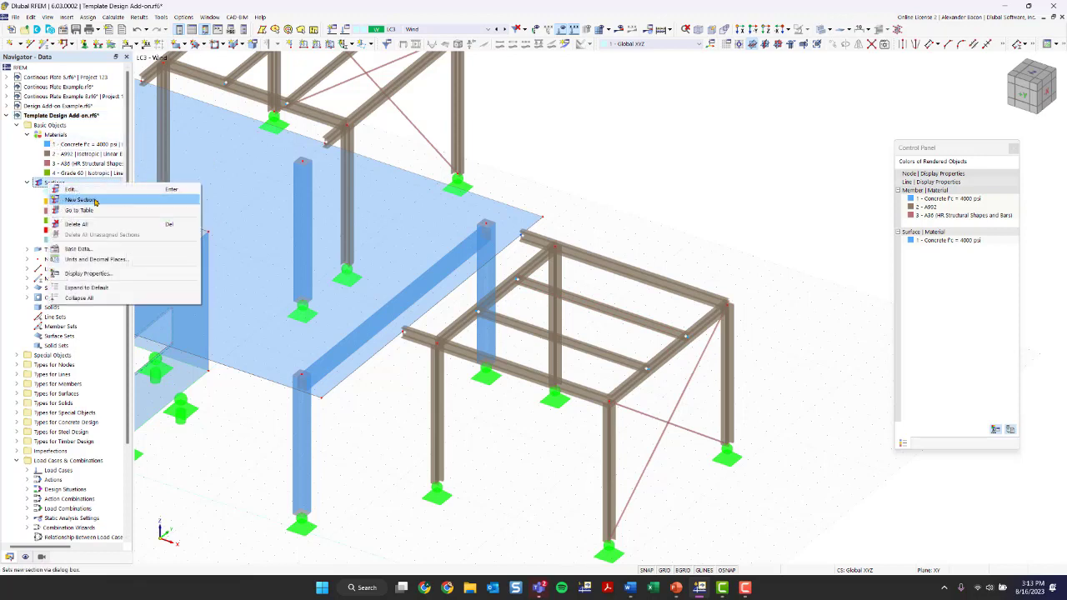
left_click(96, 201)
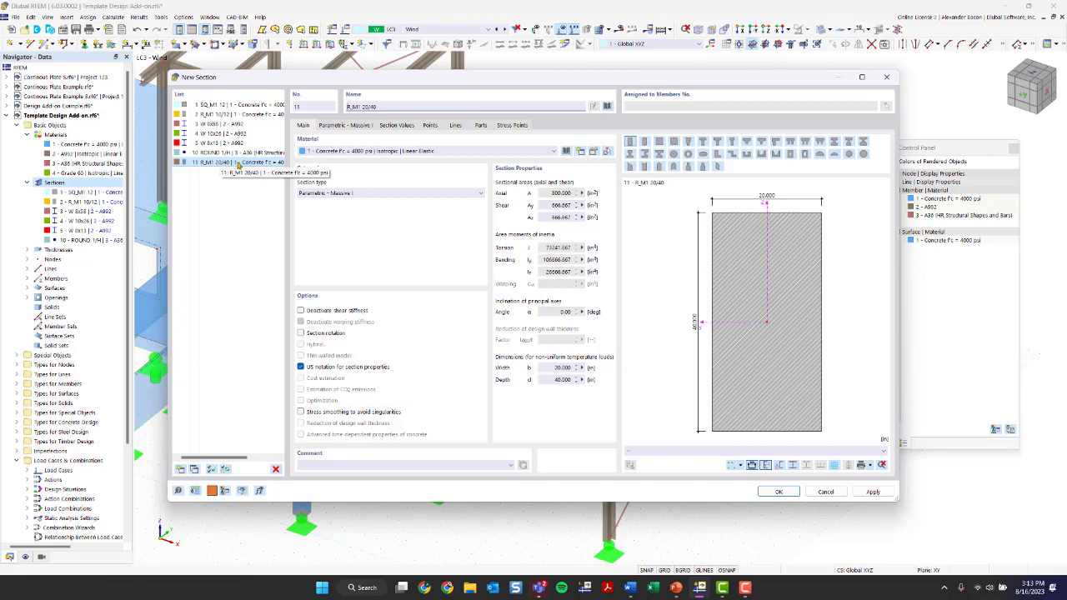
left_click(608, 107)
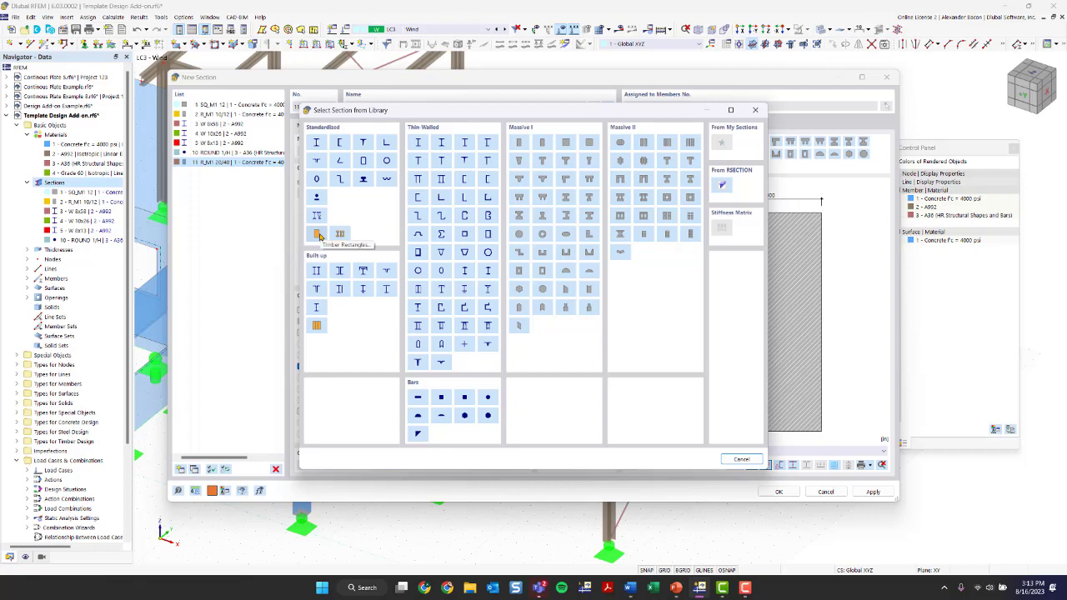
left_click_drag(400, 111, 375, 115)
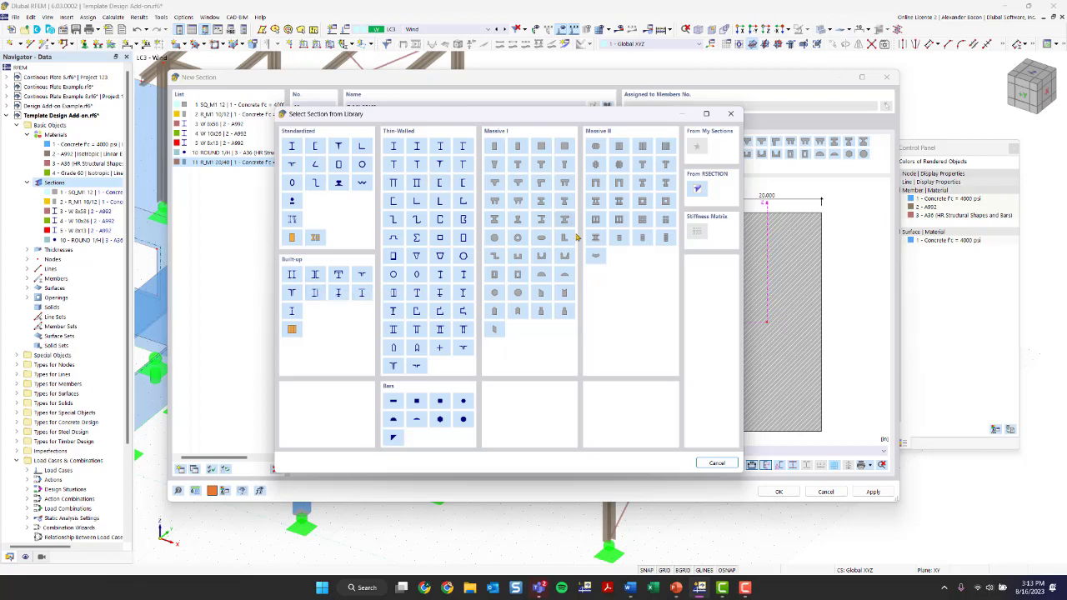
left_click(293, 239)
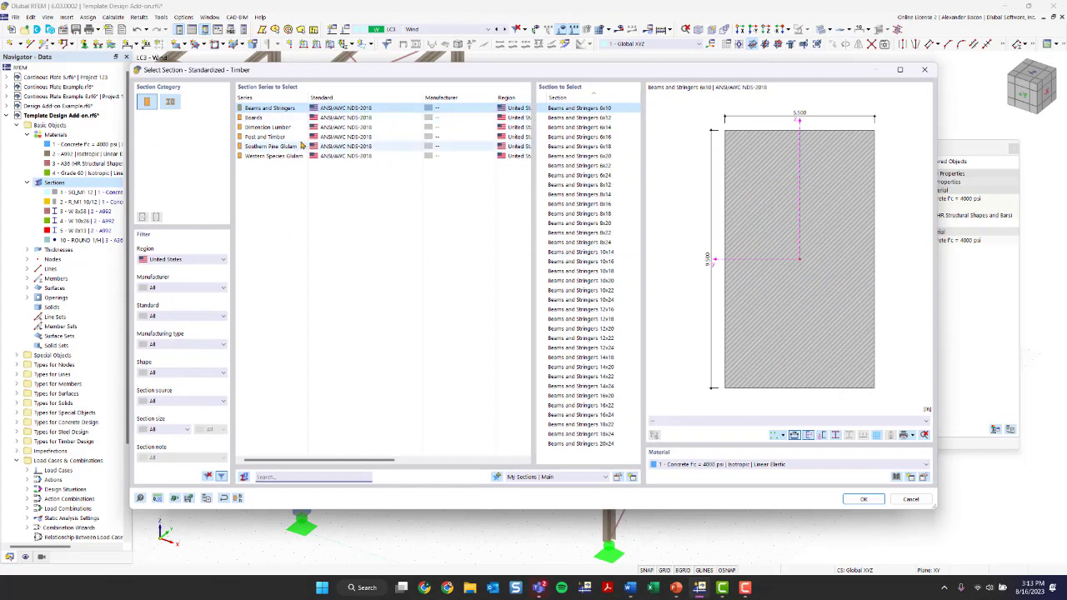
Choose the Post and Timber 10x10 section from the United States ANSI/AWC NDS-2018 series
left_click(193, 259)
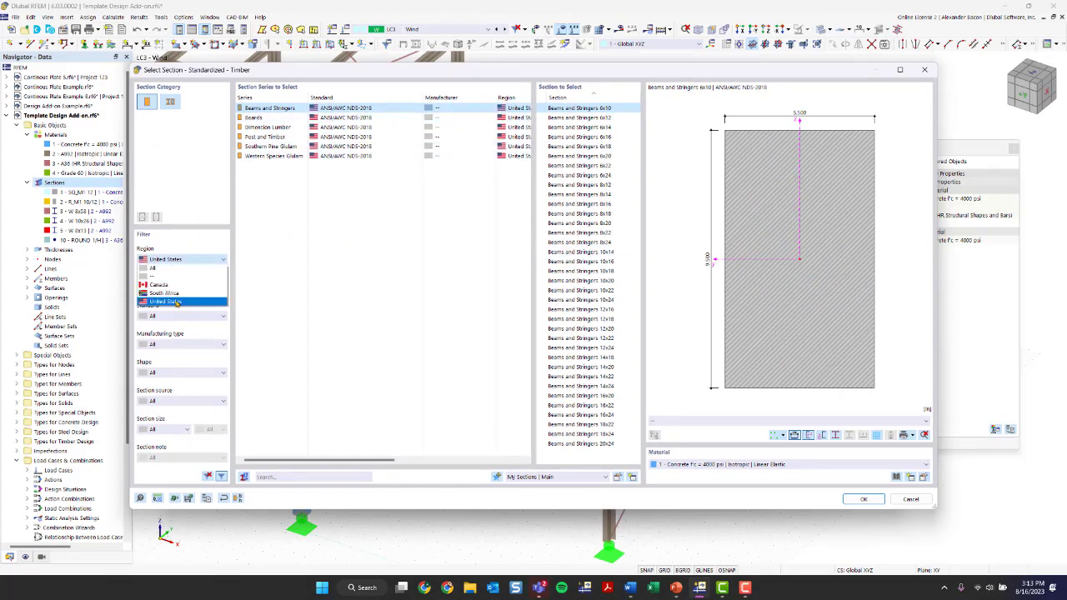
left_click(175, 285)
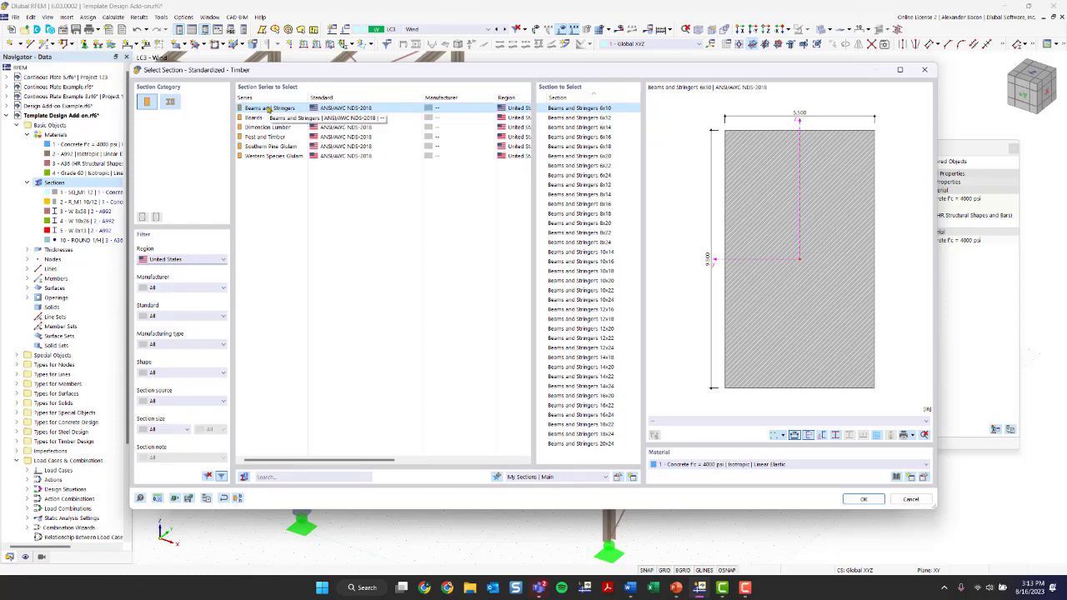
left_click(267, 137)
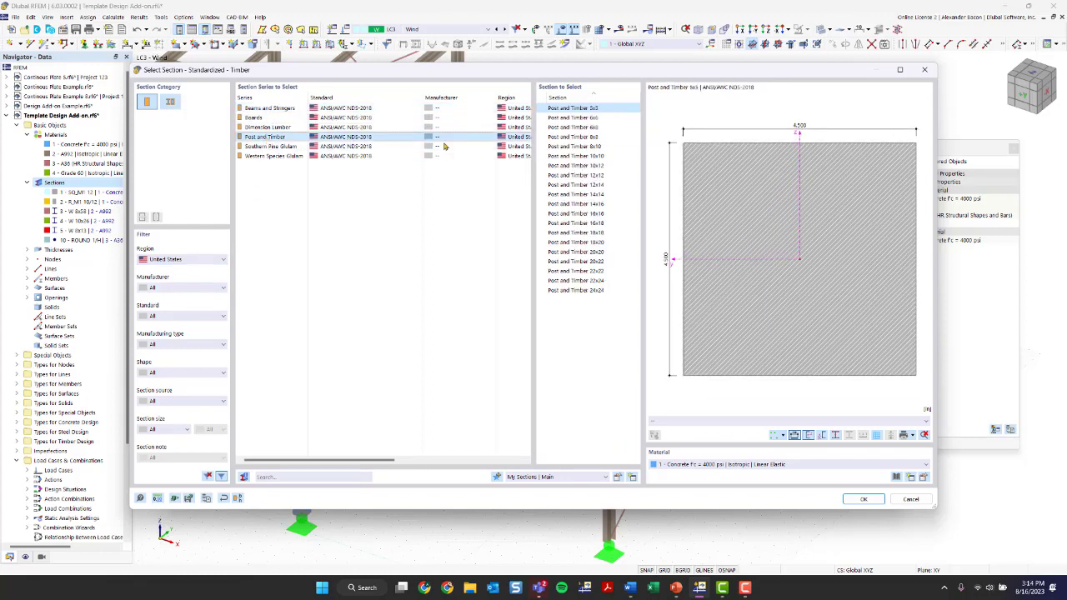
left_click(594, 158)
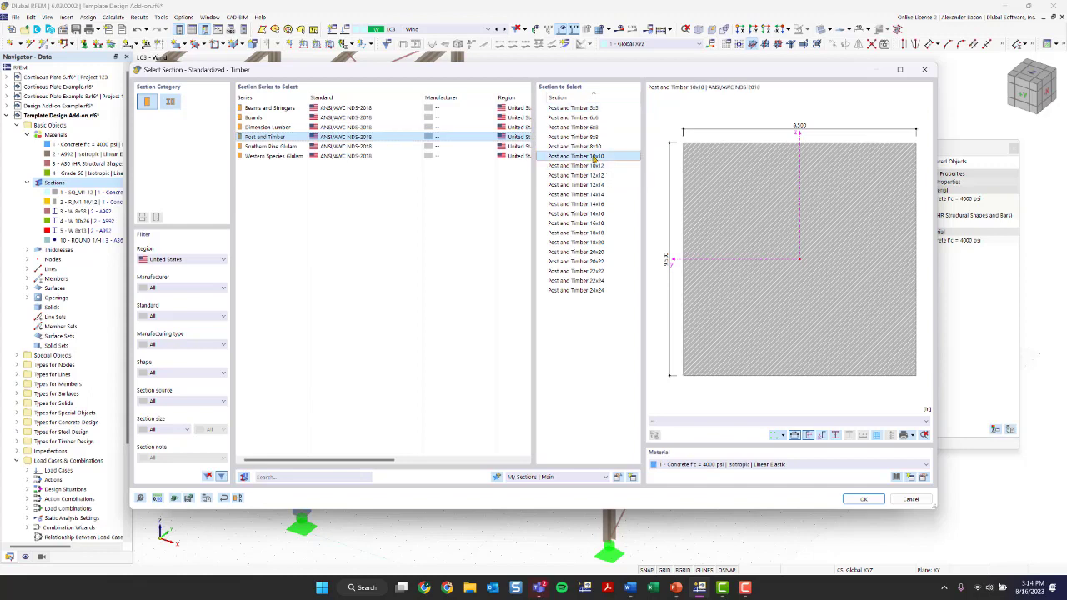
left_click(740, 465)
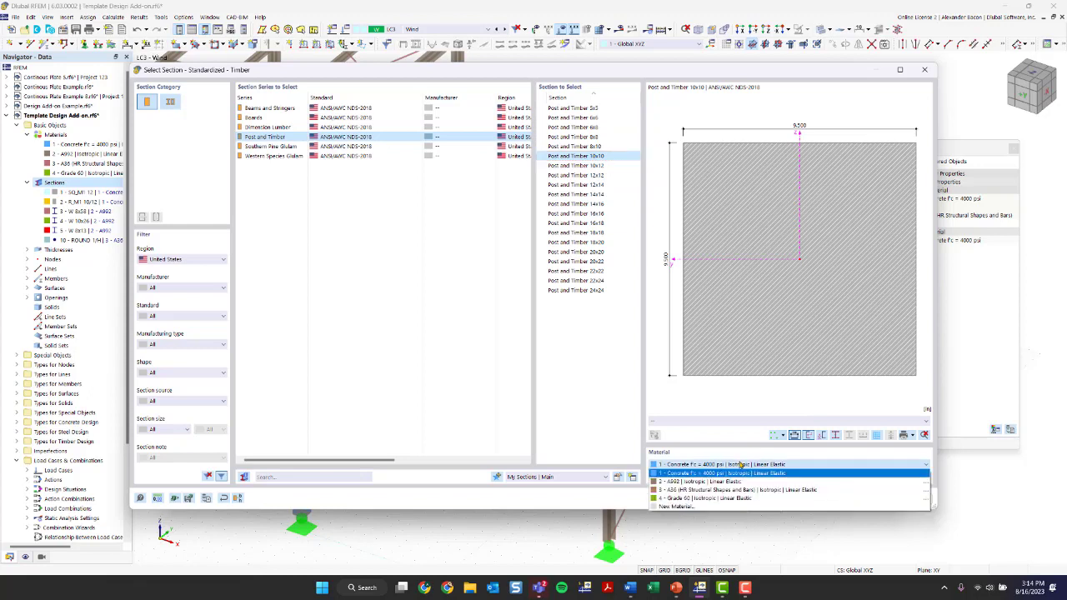
left_click(741, 466)
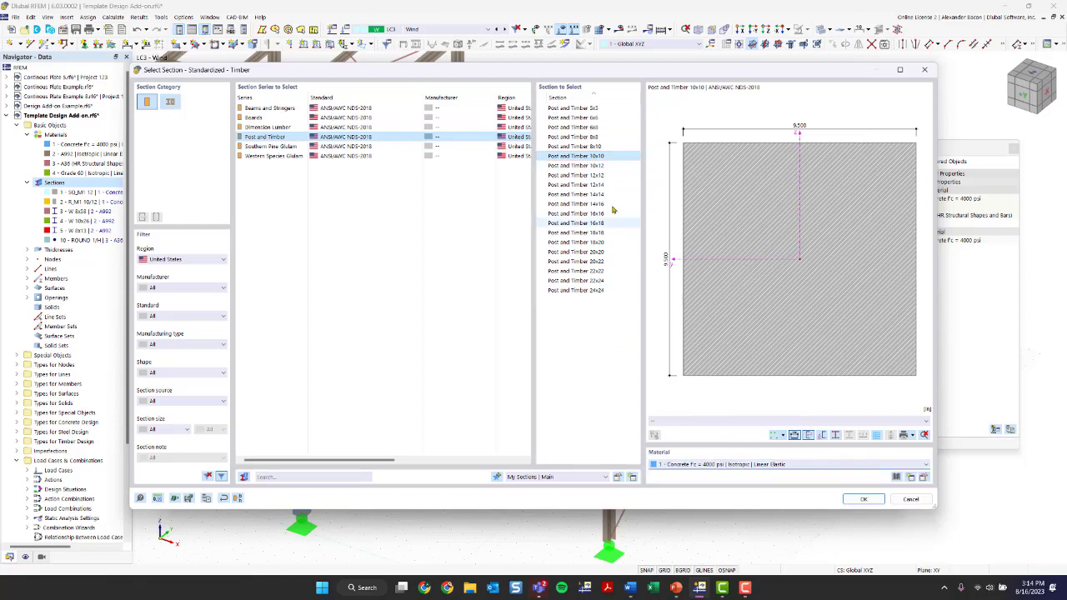
Create a new material for the timber section and filter the material library to United States timber
left_click(750, 465)
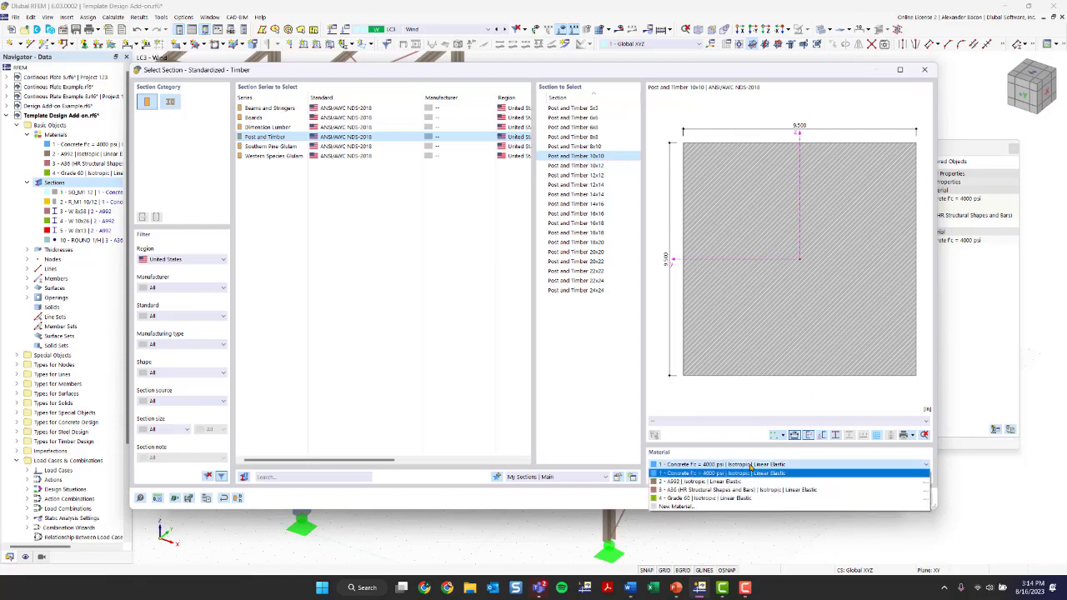
left_click(713, 509)
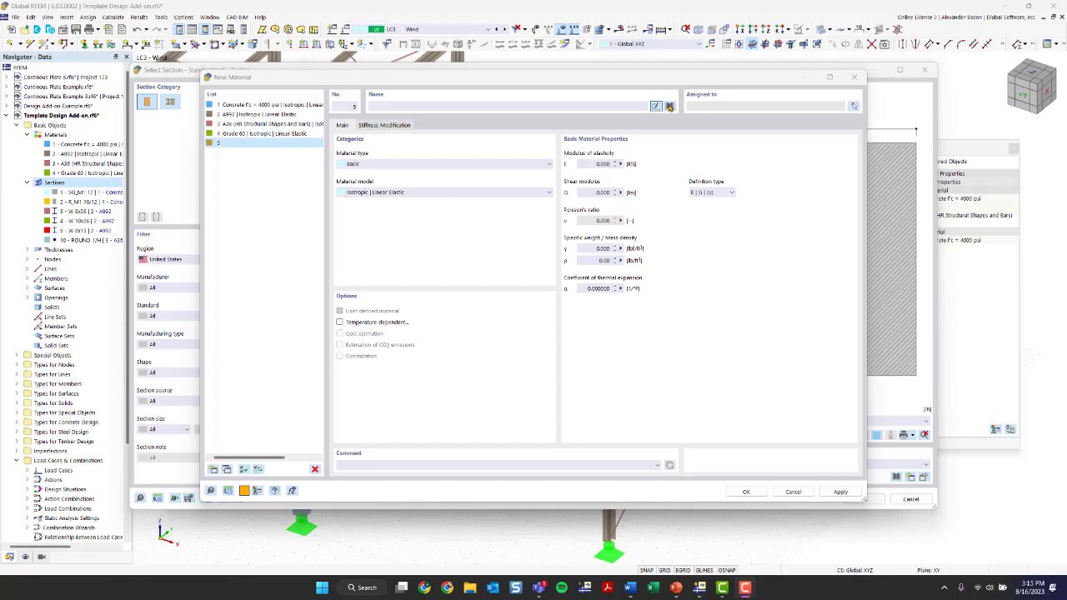
left_click(670, 106)
left_click(248, 146)
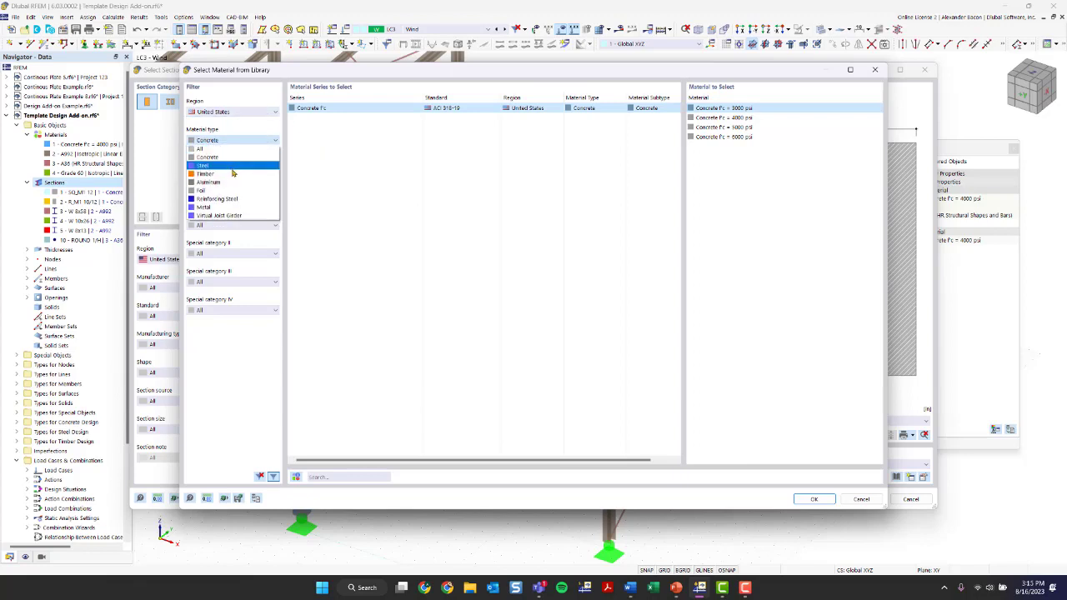
left_click(229, 115)
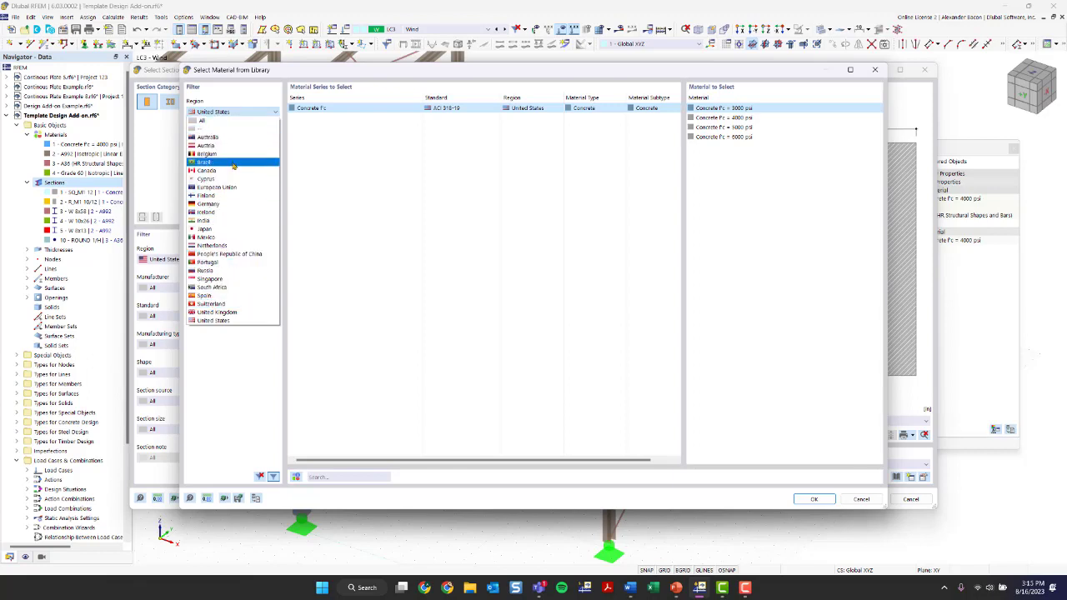
left_click(223, 324)
left_click(215, 141)
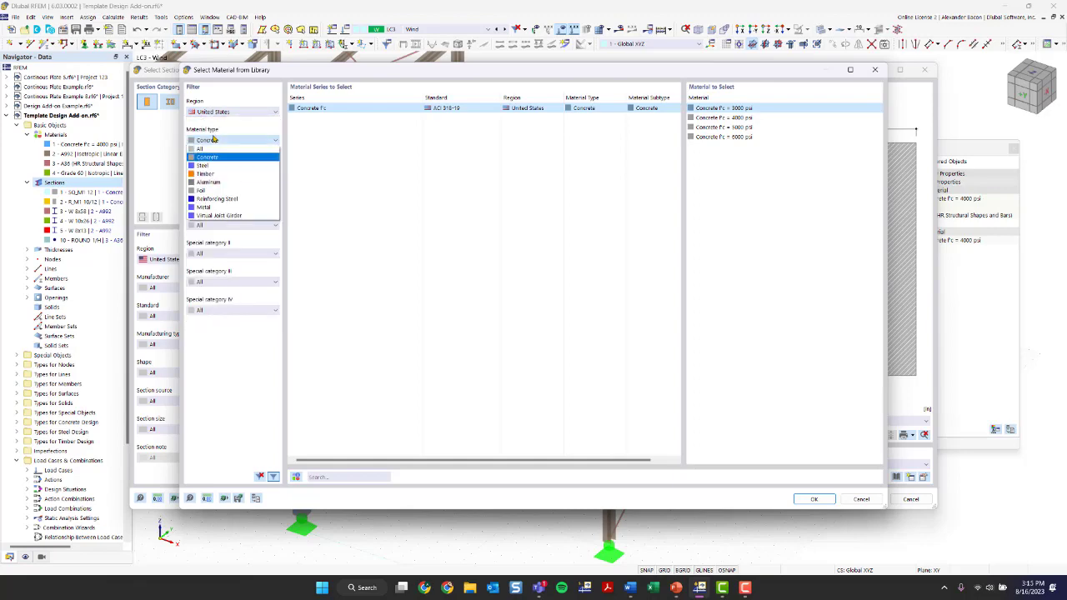
left_click(222, 175)
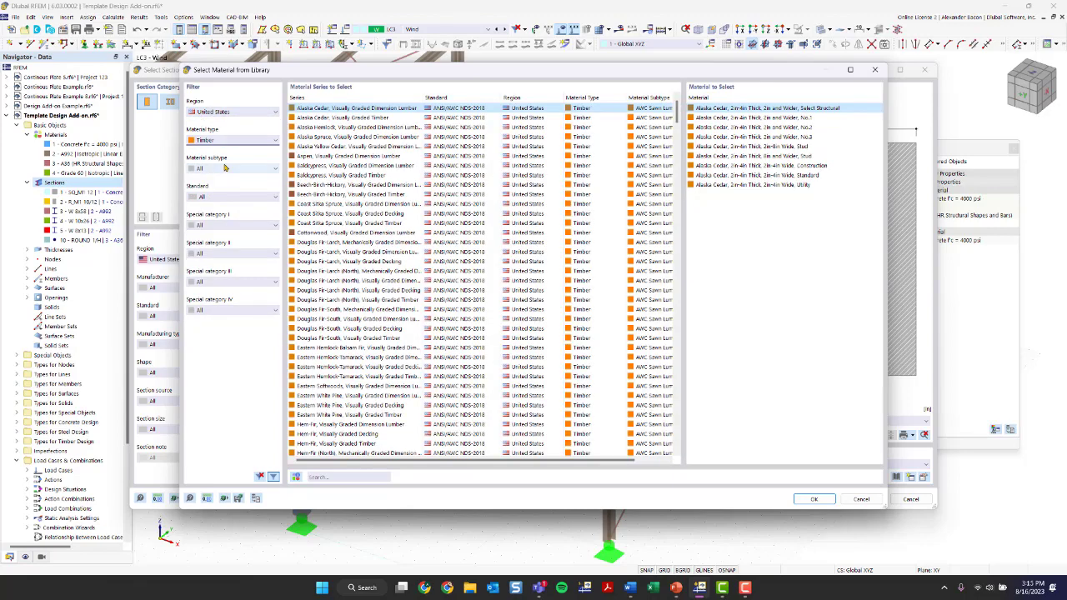
Narrow the library to AWC Structural Glued Laminated Timber and assign 24F-1.8E, 24F-V4, DF/DF, 4 or More Lams to the new material
left_click(225, 169)
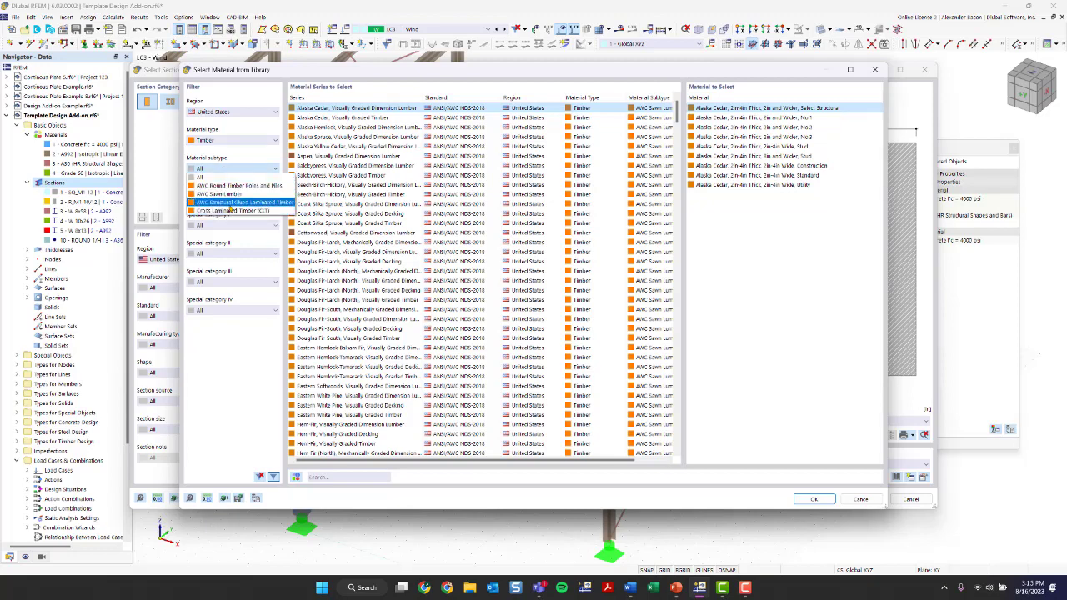
left_click(231, 203)
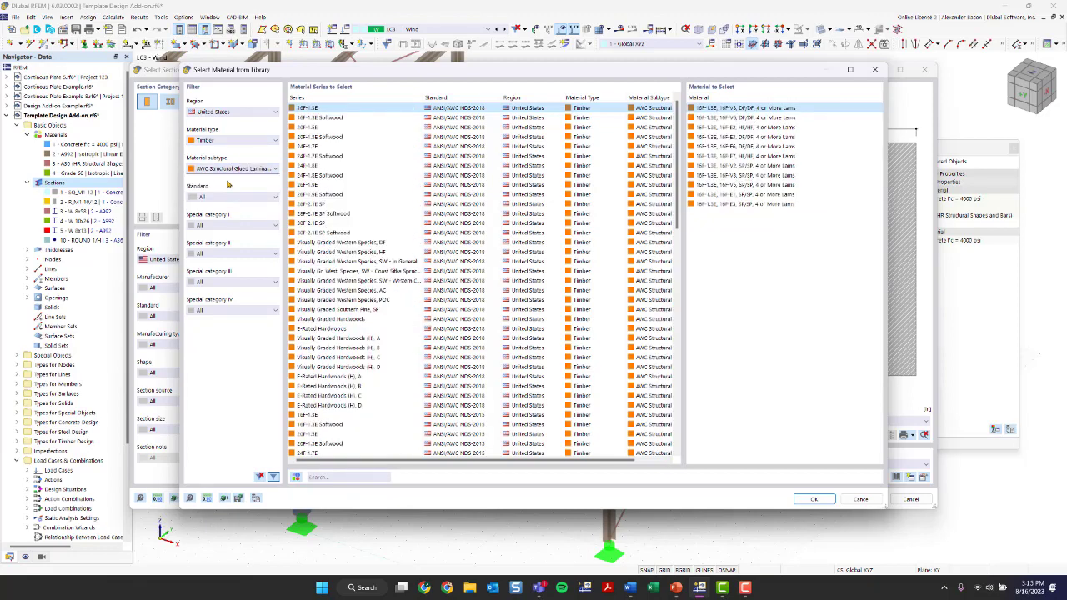
left_click(340, 167)
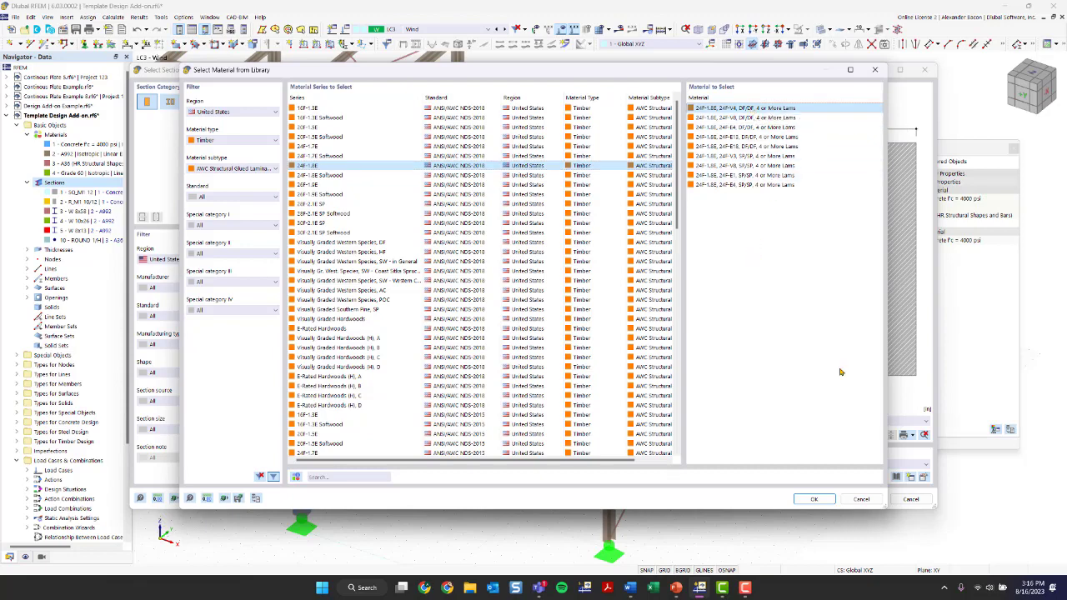
left_click(816, 500)
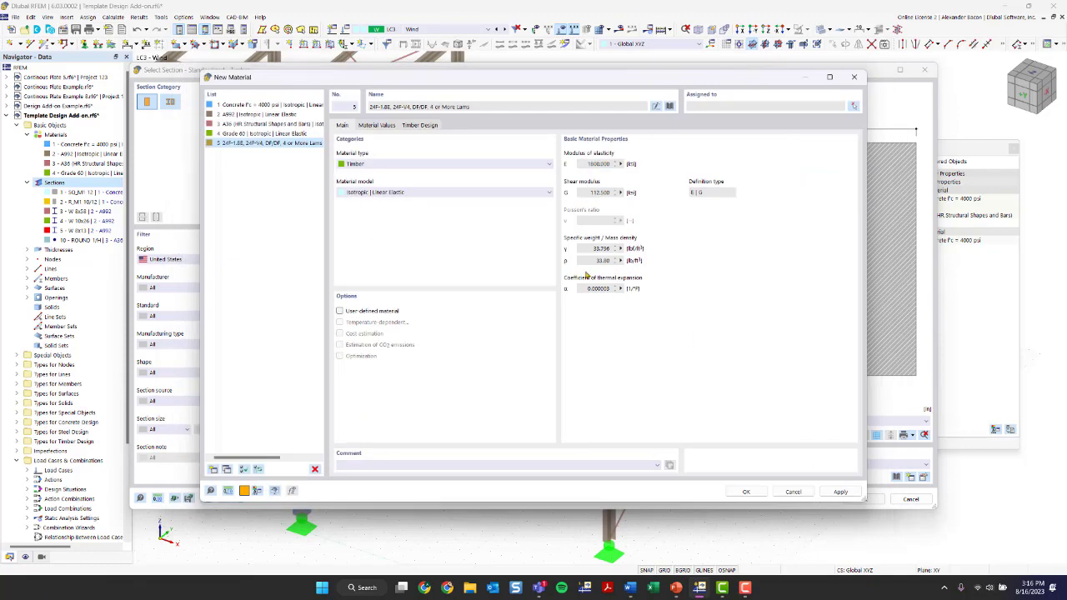
Clear all material library filters, search for A992, and assign the A992 steel to the new material
left_click(671, 107)
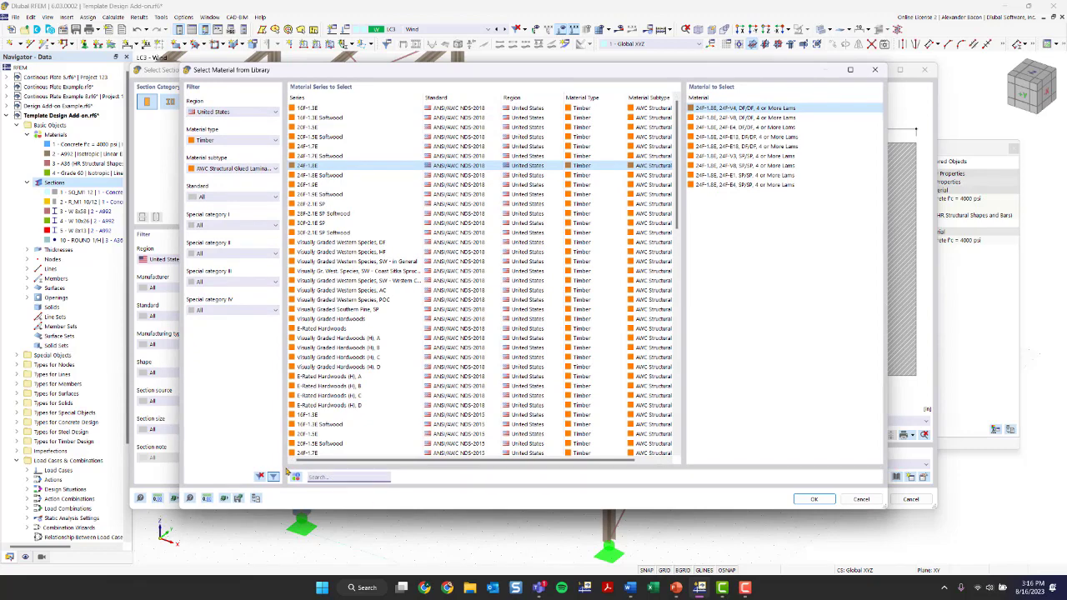
left_click(261, 476)
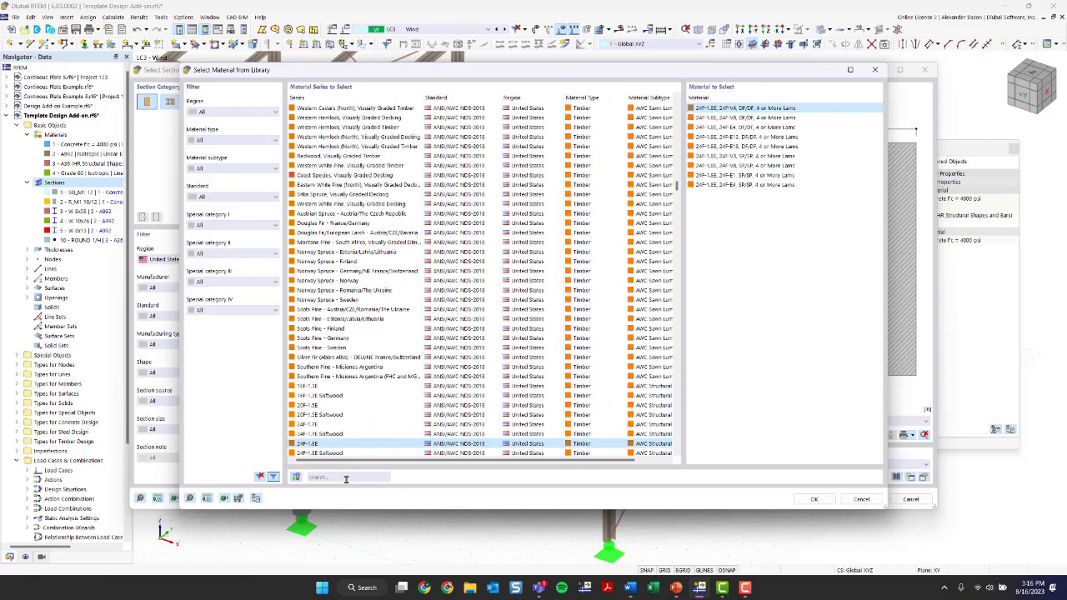
left_click(345, 477)
type("A992")
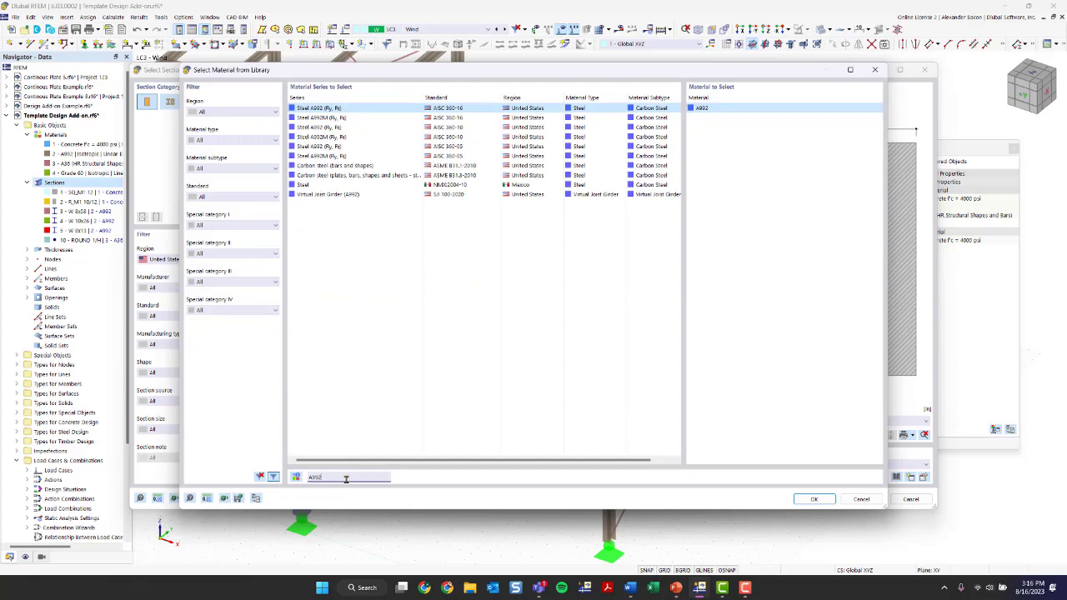
key("Return")
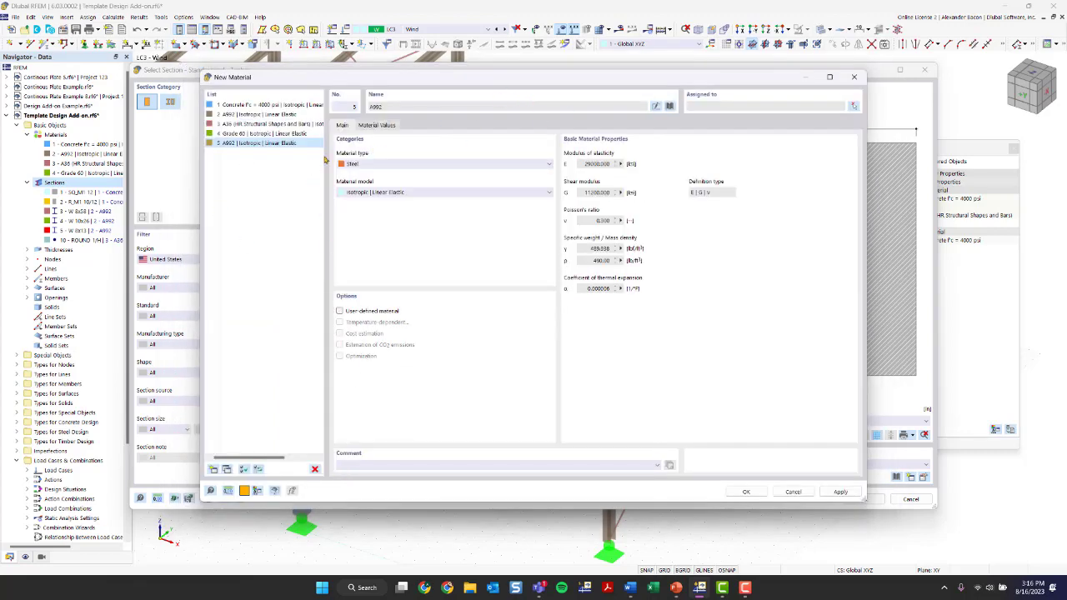
Reopen the material library for the new material and filter it to the United States region and Timber material type
left_click(669, 106)
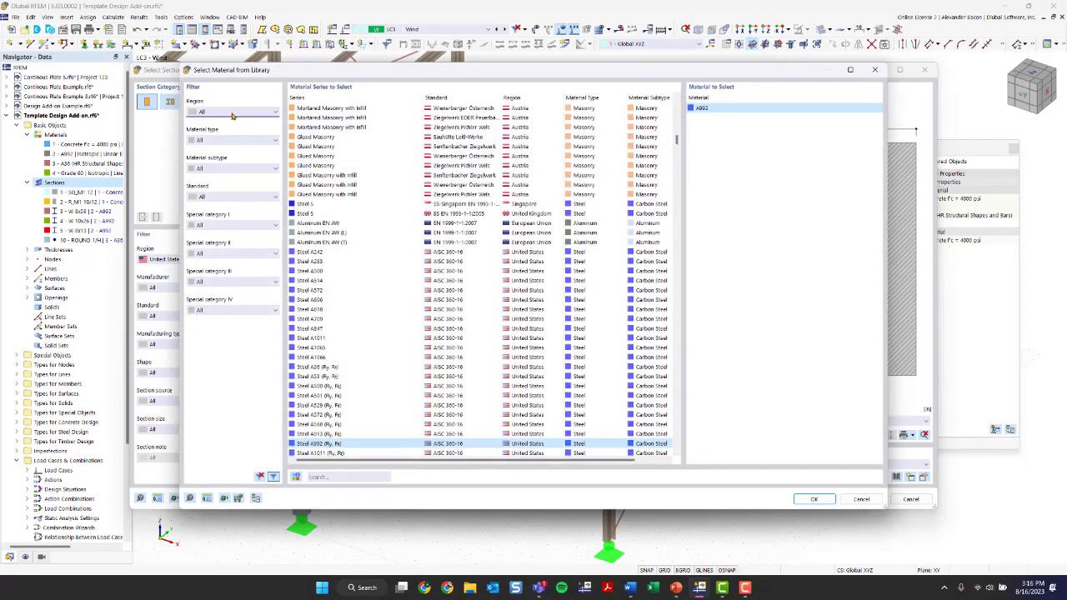
left_click(233, 113)
left_click(221, 324)
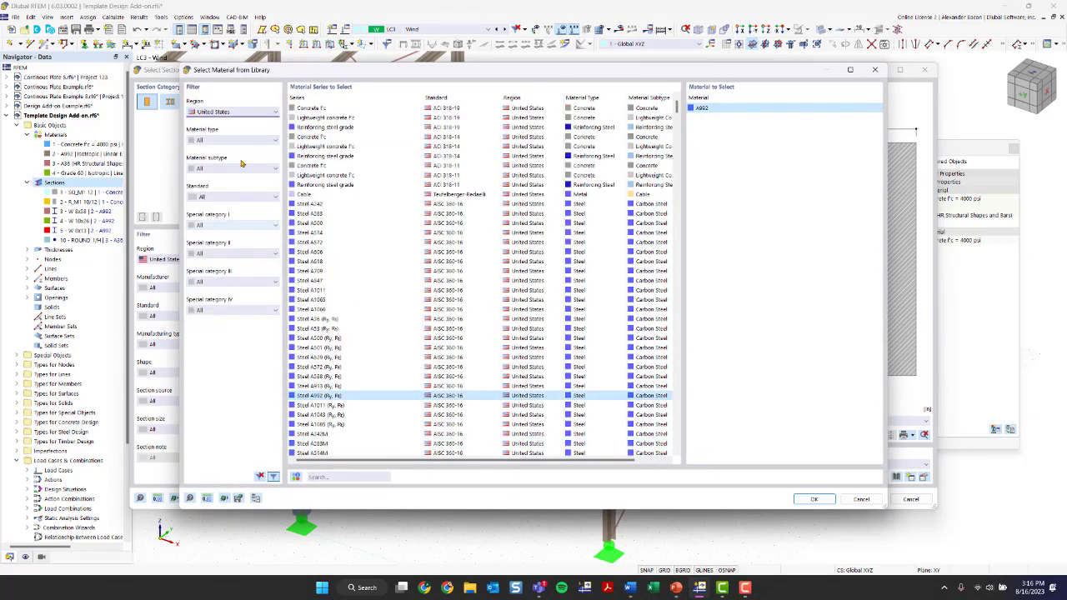
left_click(238, 141)
left_click(227, 175)
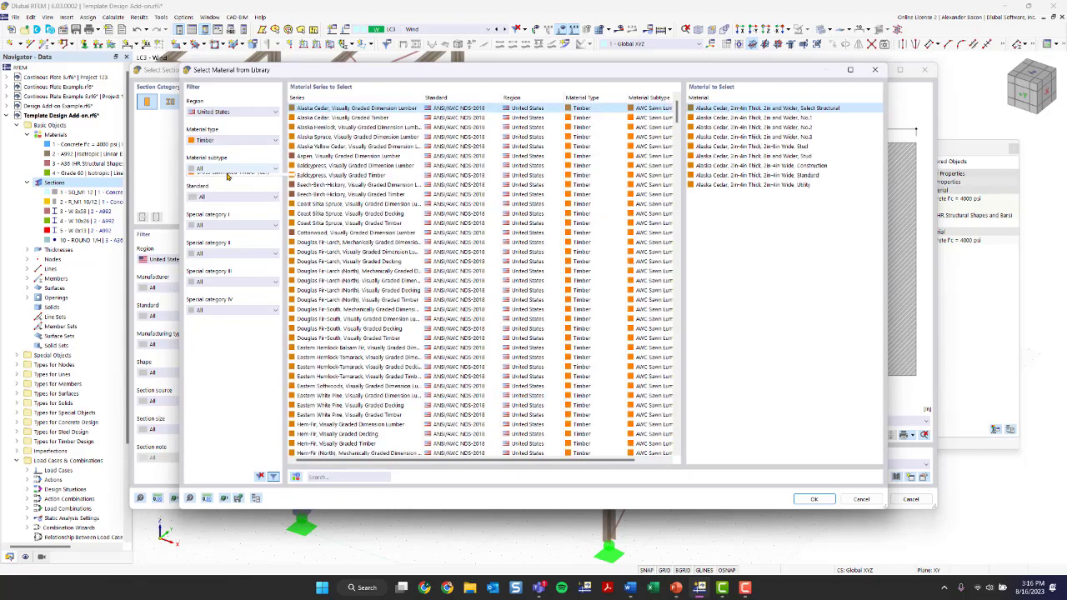
Assign the AWC Structural Glued Laminated Timber material 24F-1.8E, 24F-V4, DF/DF, 4 or More Lams and confirm the Post and Timber 10x10 section choice
left_click(229, 170)
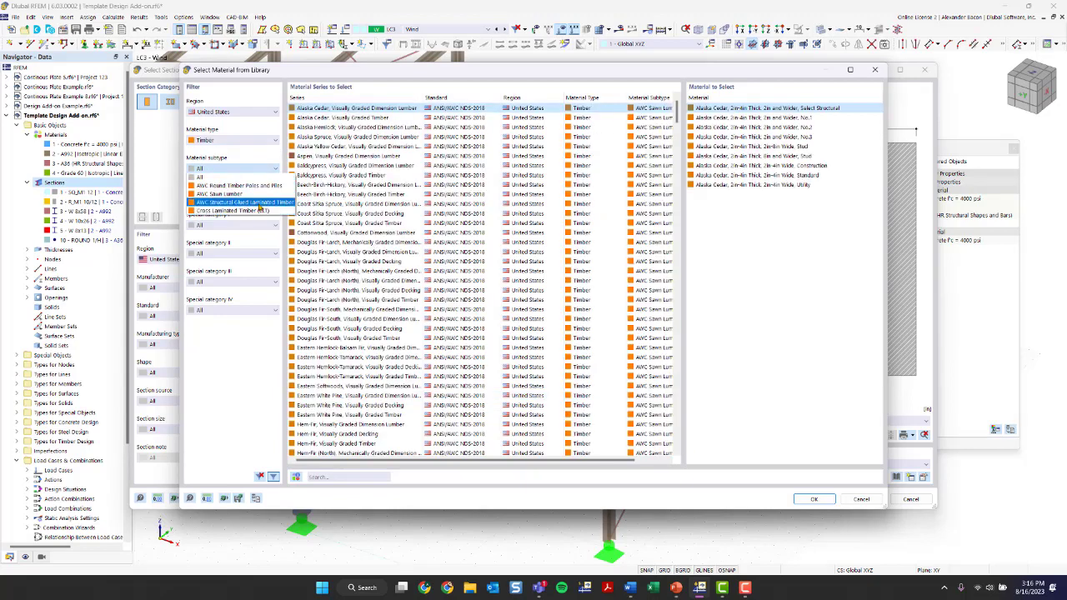
left_click(250, 202)
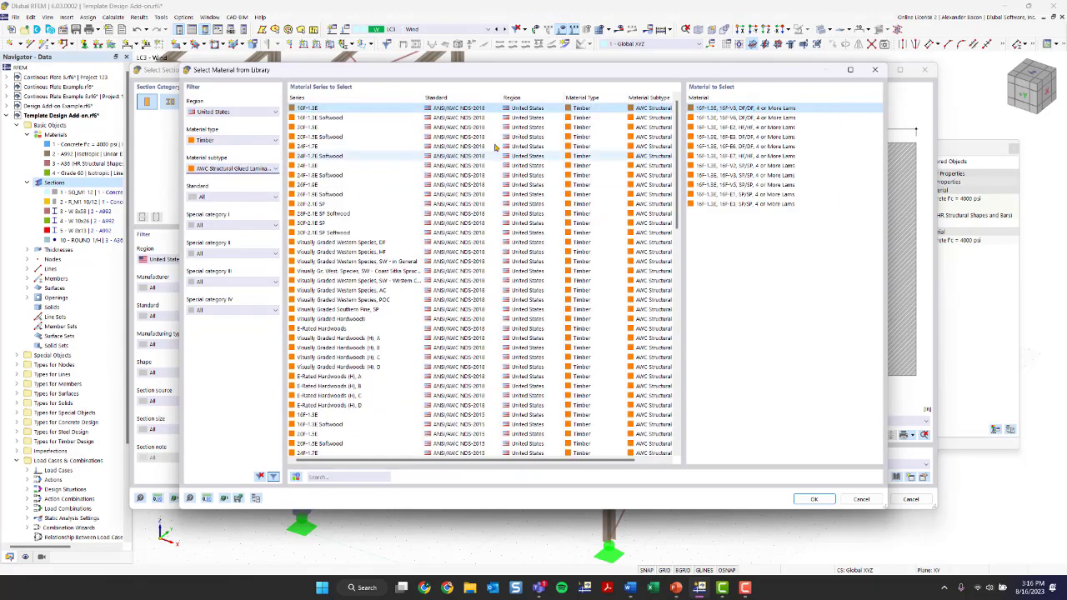
left_click(349, 169)
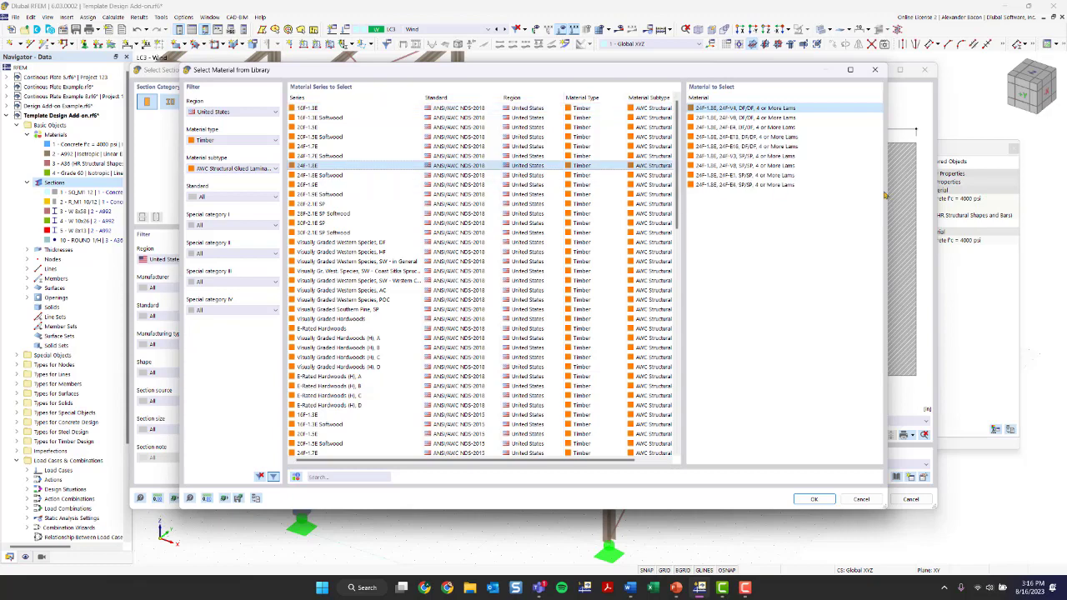
left_click(815, 499)
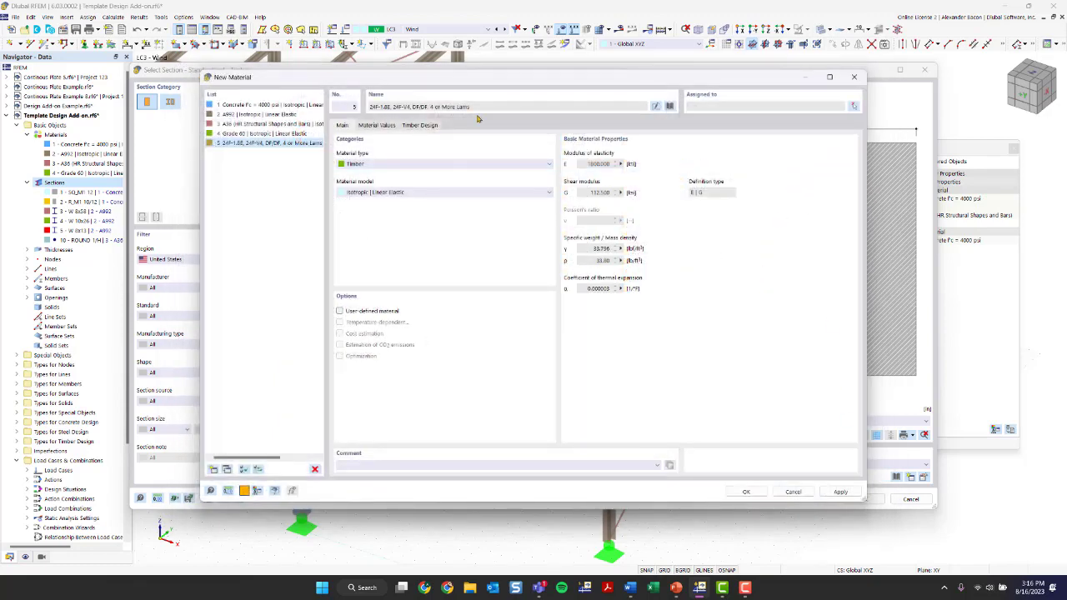
left_click(746, 492)
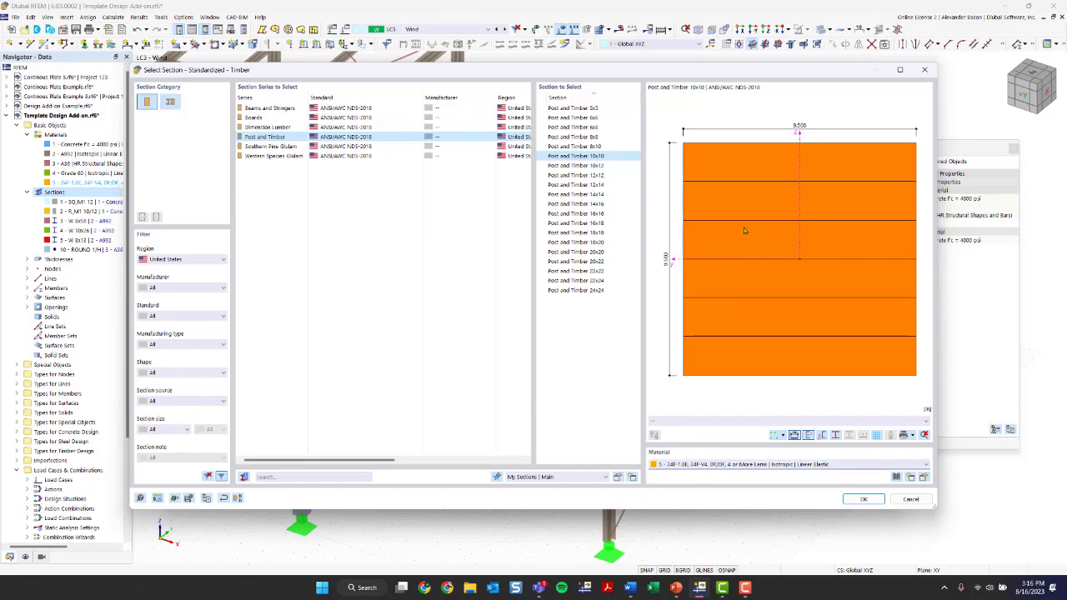
left_click(862, 500)
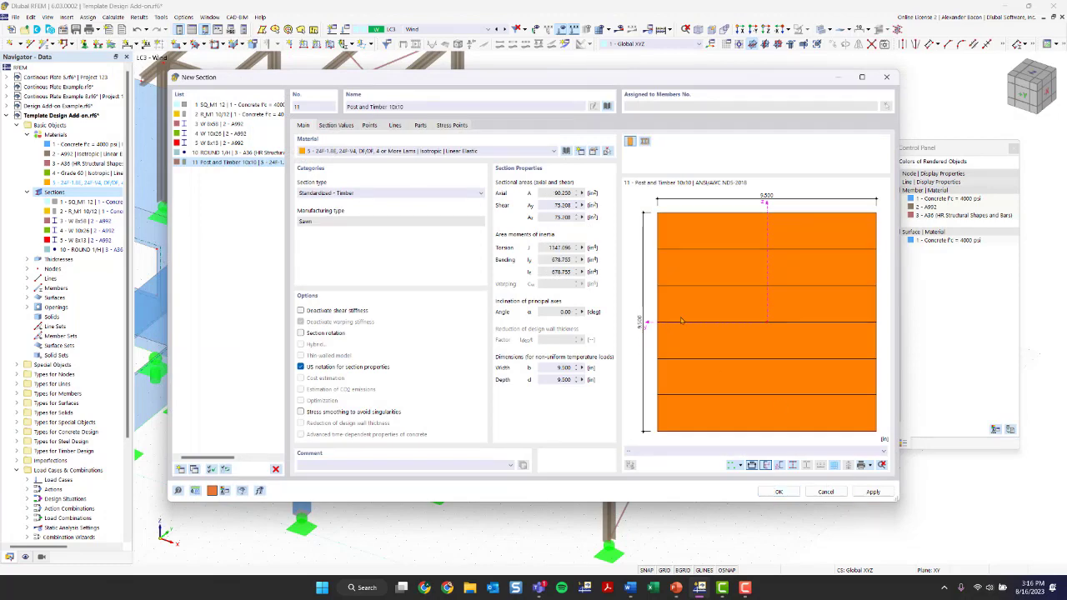
Review the new timber section's section values, points, lines, parts and stress points, and add the section to the model
left_click(337, 125)
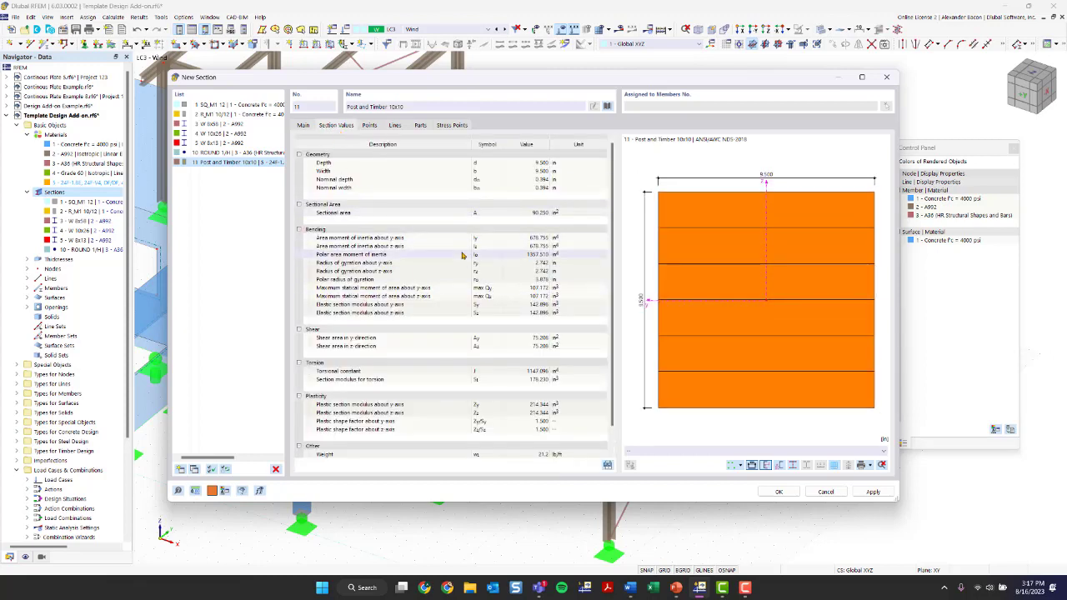
scroll(415, 216, "down", 1)
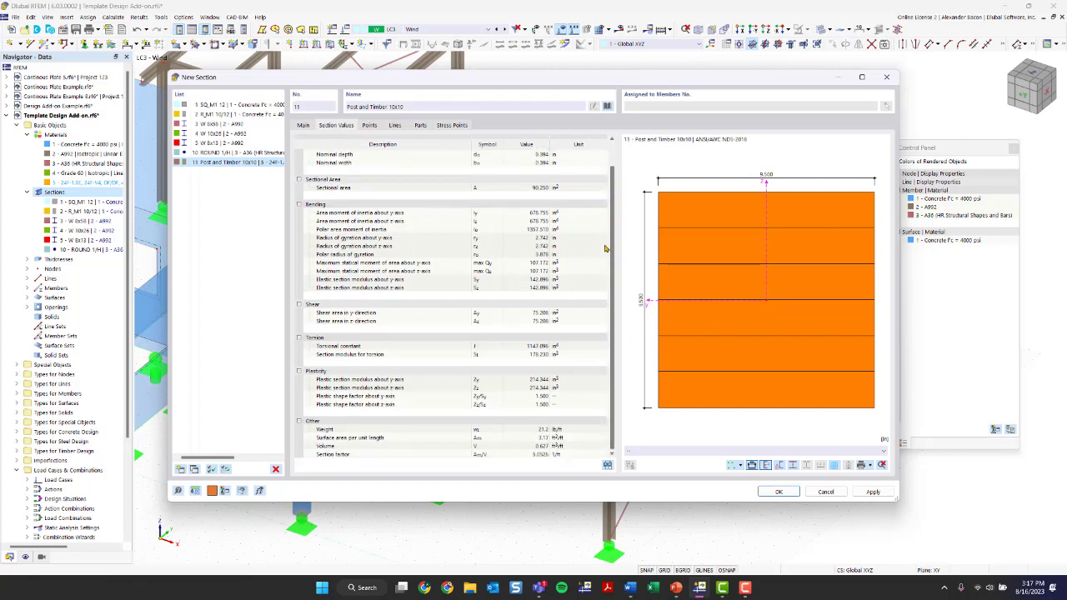
left_click(369, 125)
left_click(395, 125)
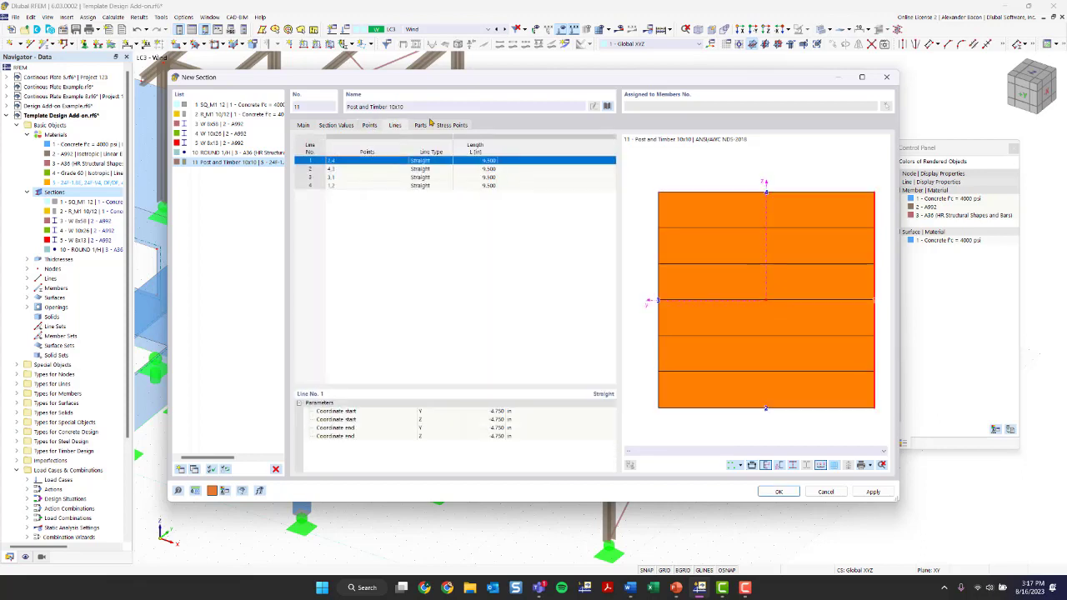
left_click(420, 125)
left_click(452, 125)
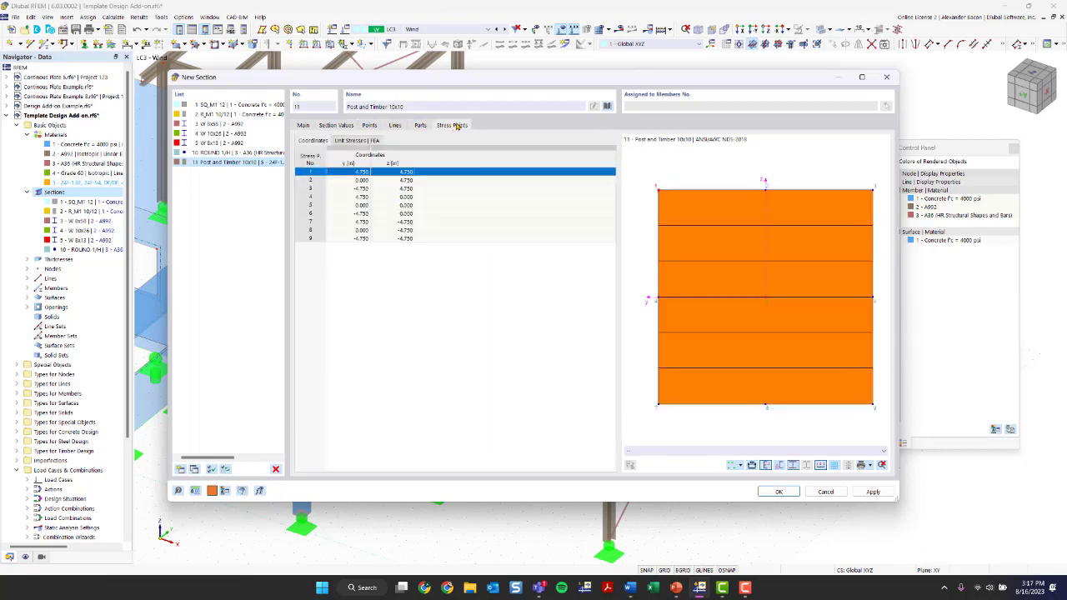
left_click(304, 125)
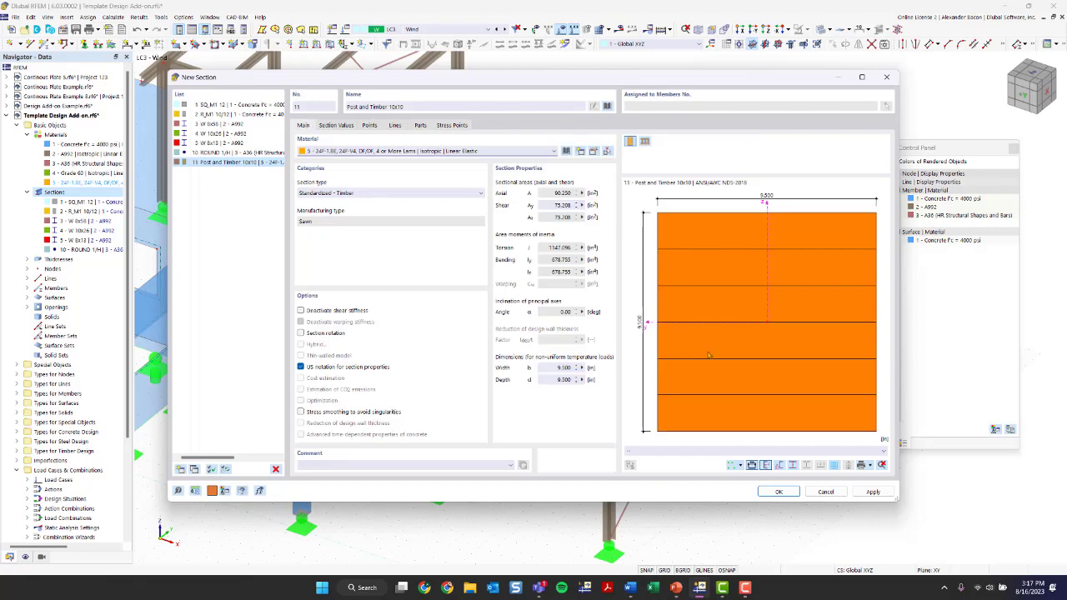
left_click(779, 492)
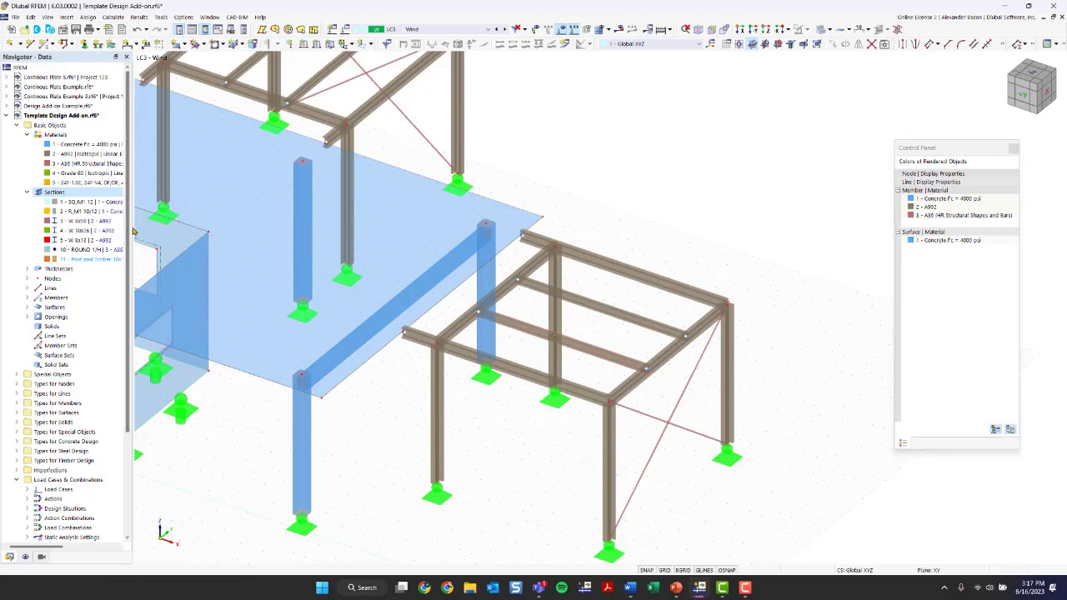
Widen the data navigator to show full material and section names, and select the Post and Timber 10x10 section
left_click_drag(131, 231, 272, 218)
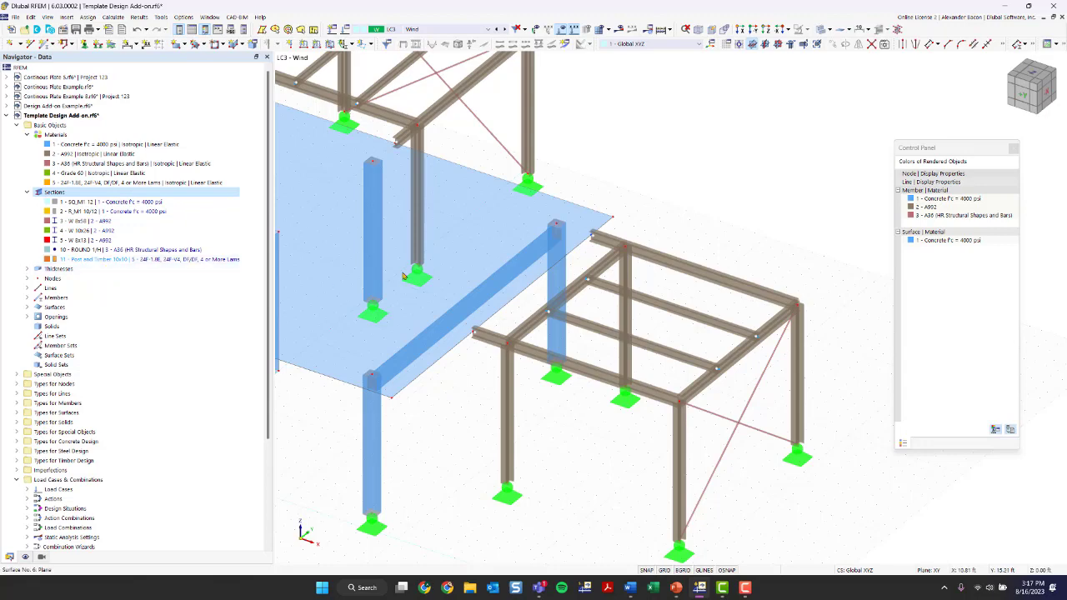
scroll(407, 289, "down", 3)
middle_click_drag(412, 288, 531, 288)
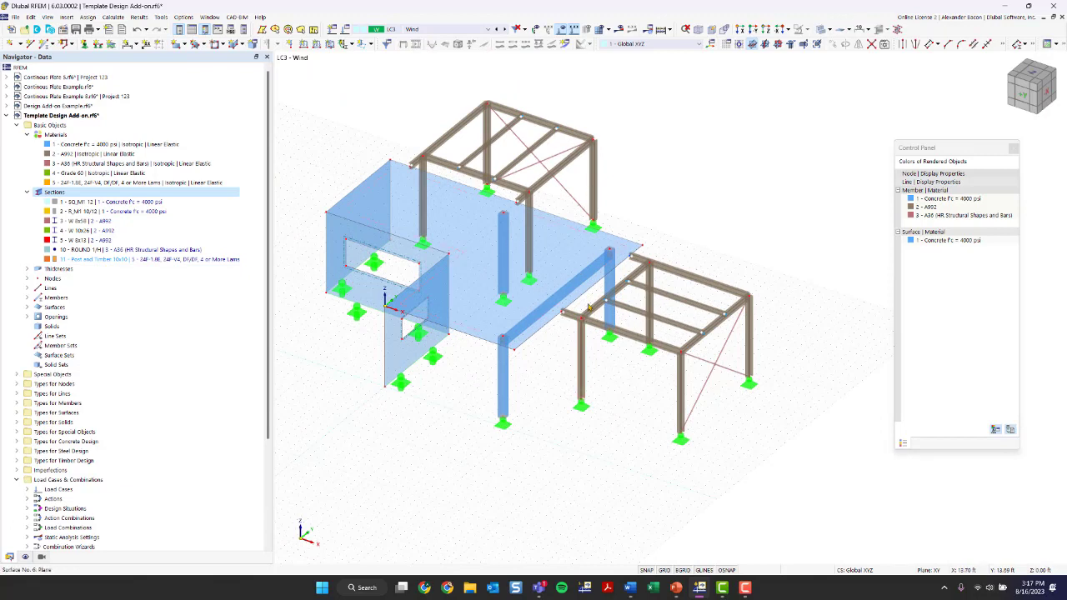
left_click(98, 260)
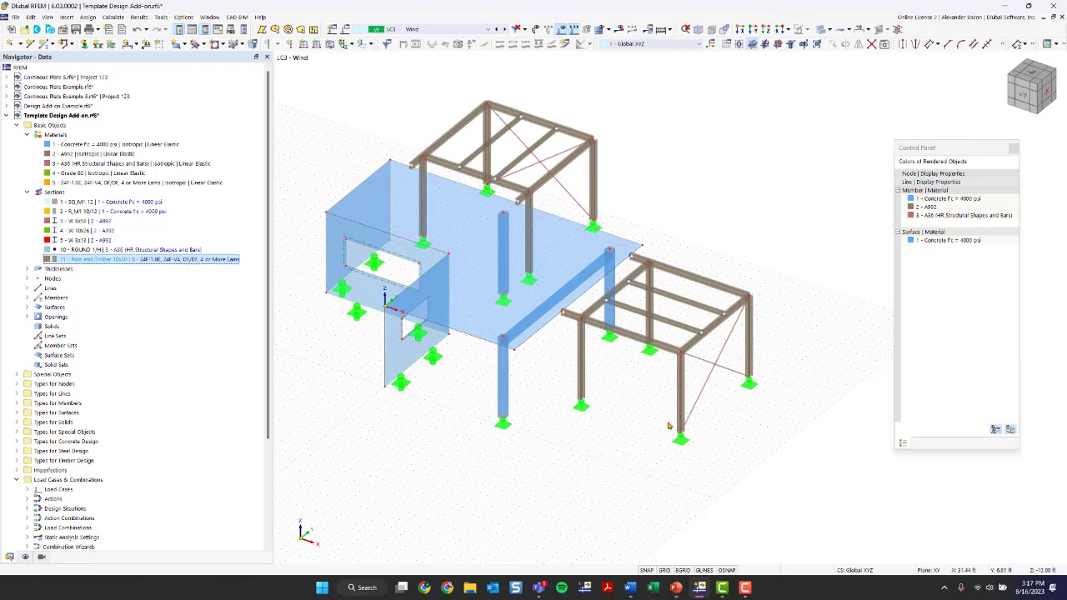
middle_click_drag(639, 420, 617, 354, "ctrl")
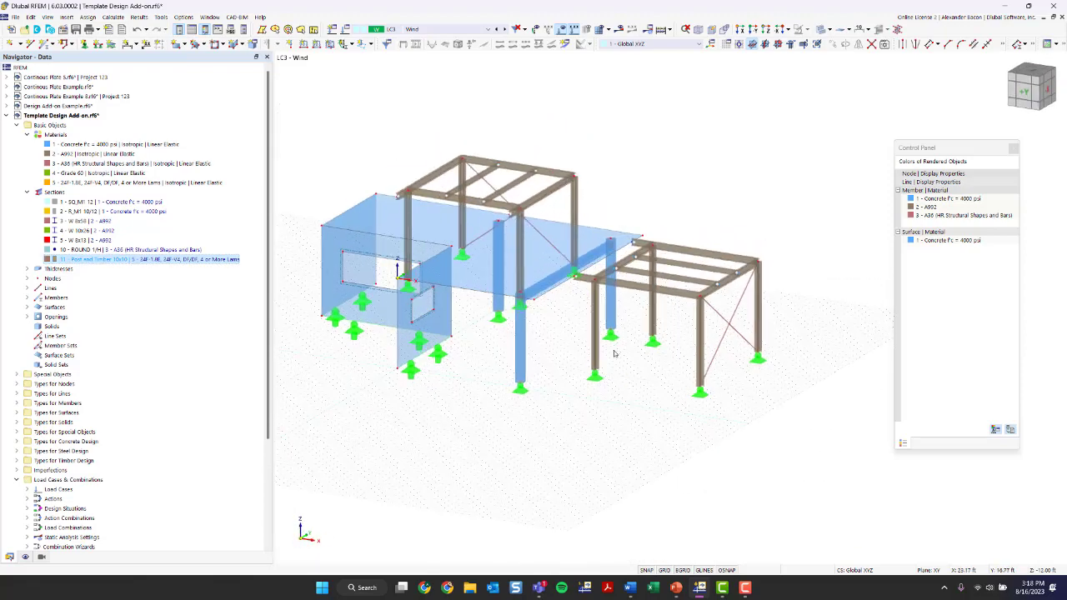
double_click(762, 308)
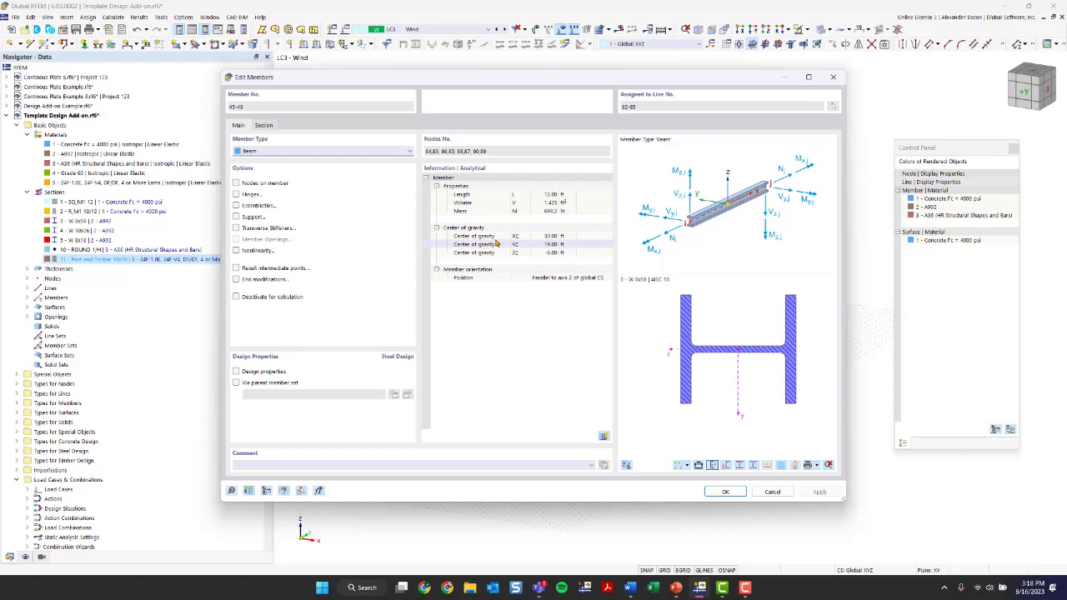
left_click_drag(536, 78, 291, 81)
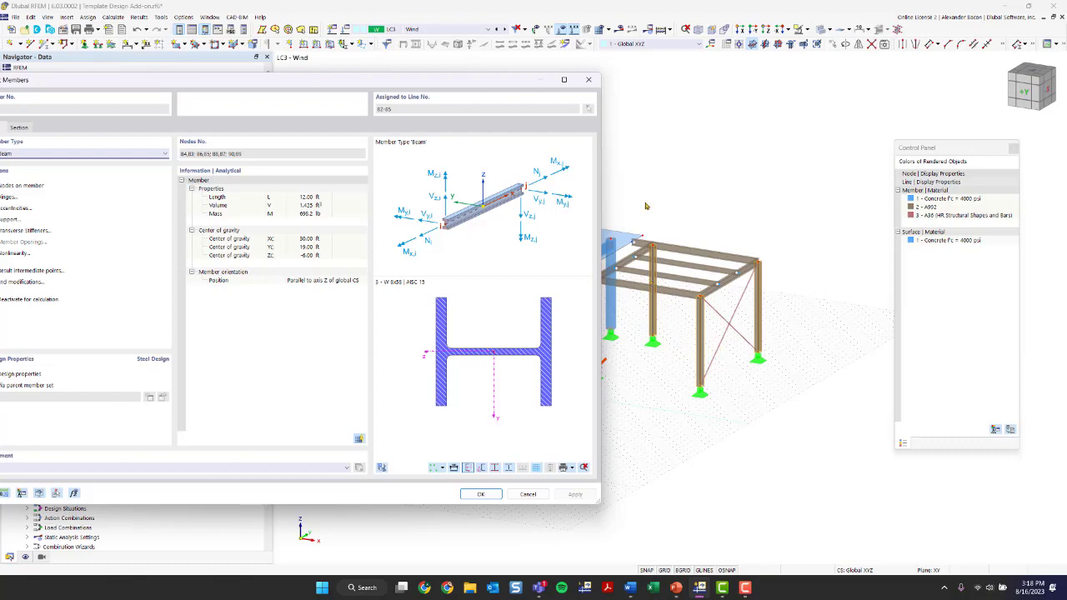
left_click(589, 79)
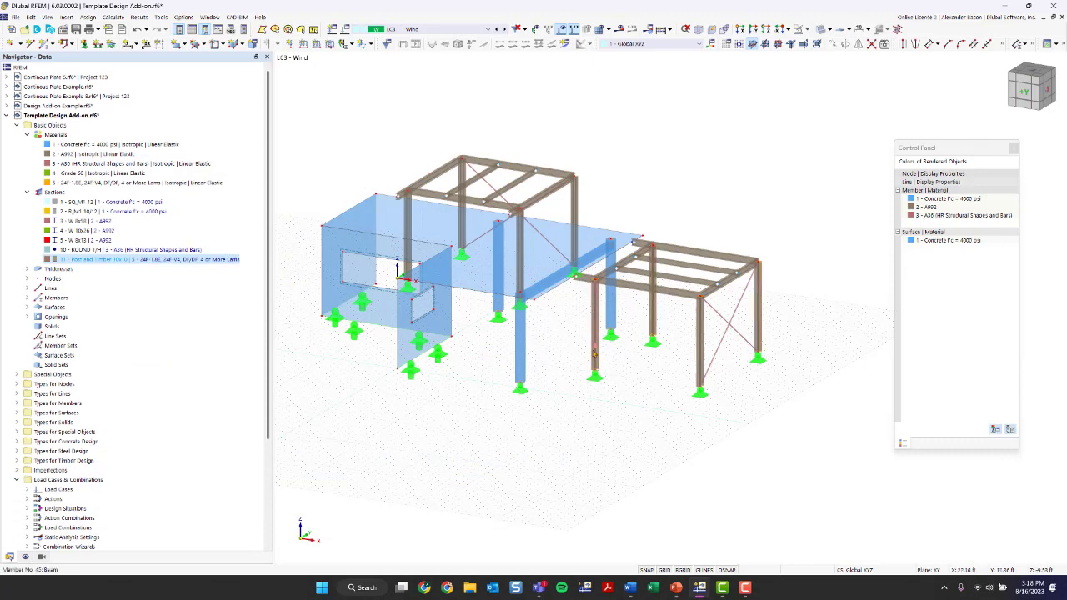
double_click(594, 354)
left_click(589, 76)
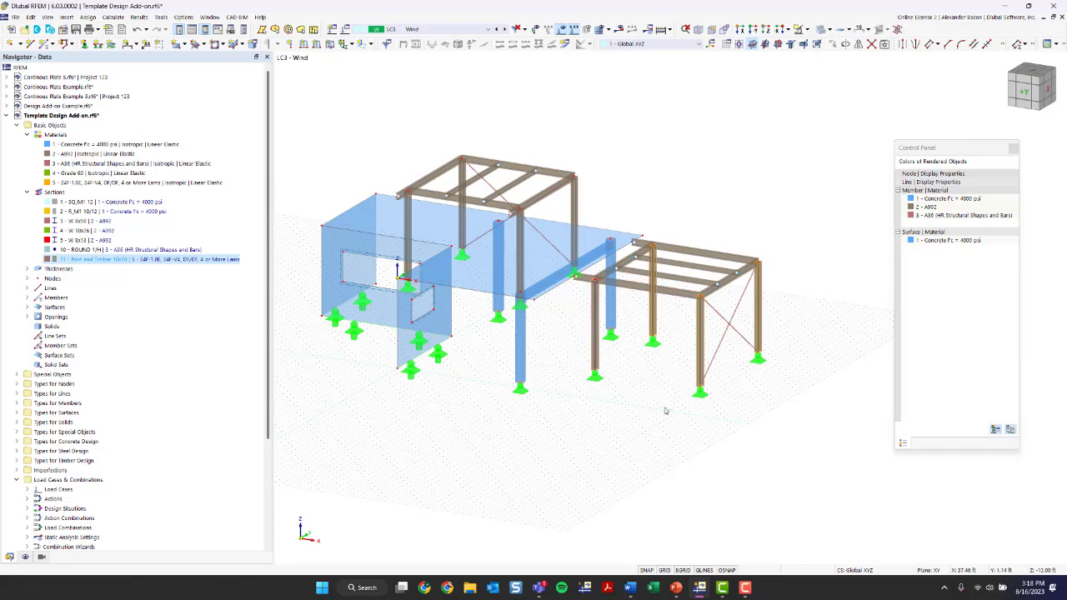
Edit the four columns of the frame attached to the slab's edge and choose Post and Timber 10x10 as their section
double_click(598, 357)
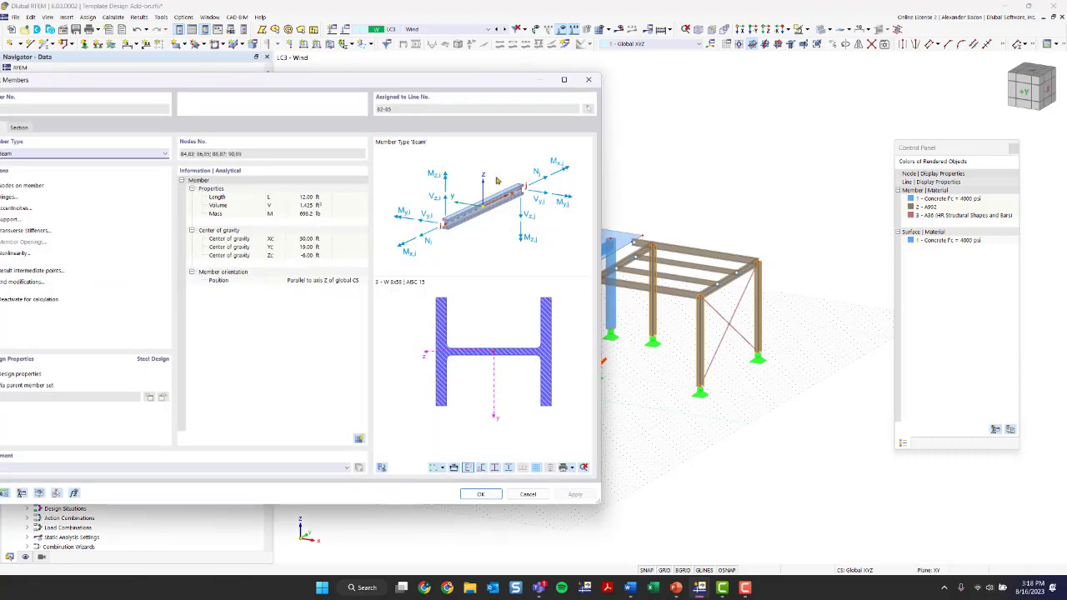
left_click_drag(277, 72, 483, 58)
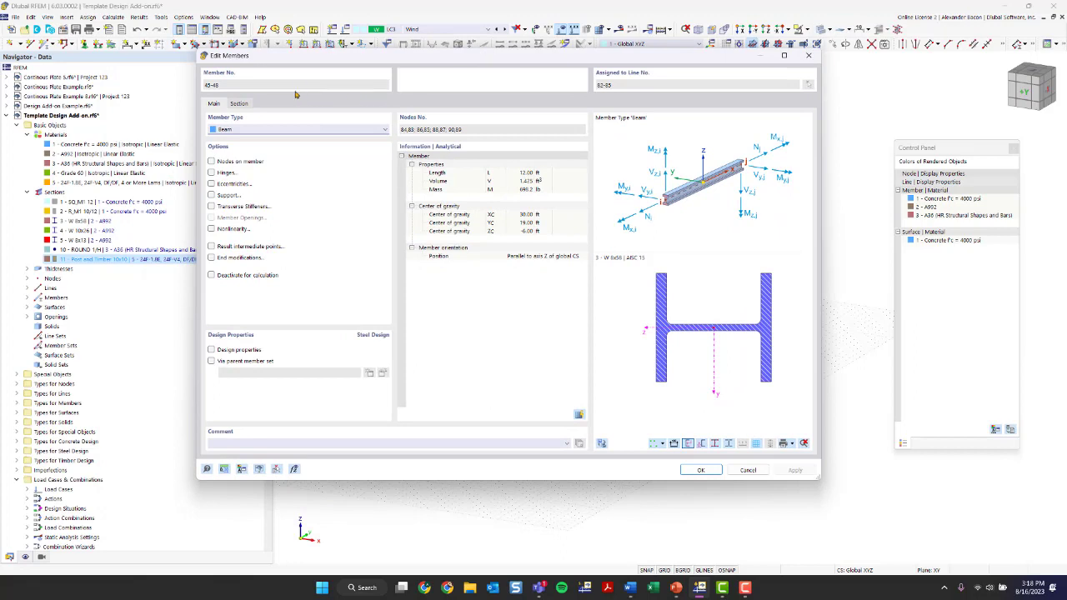
left_click(239, 105)
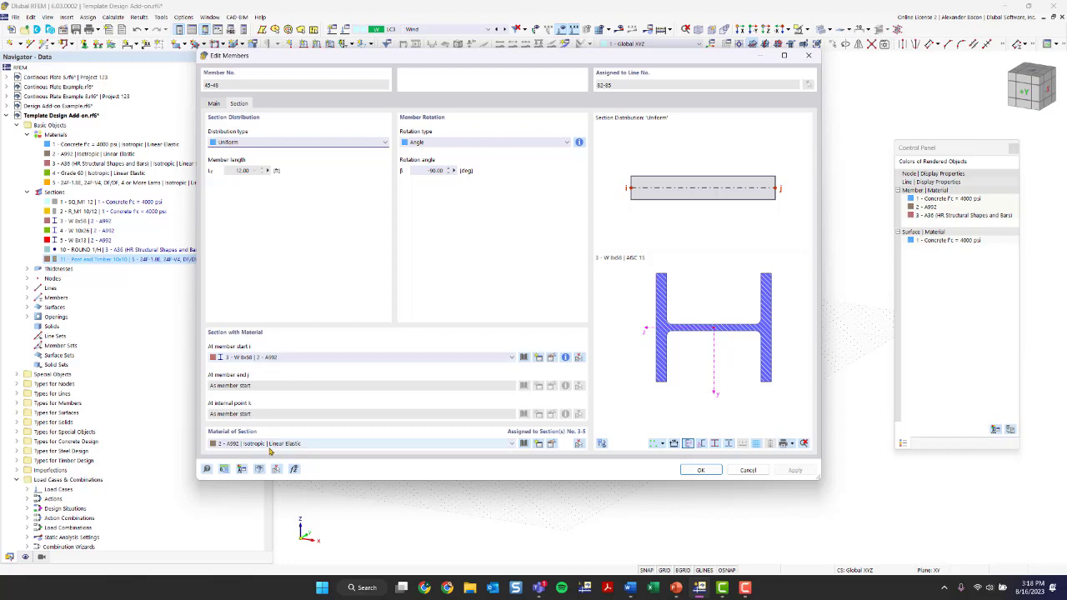
left_click(281, 359)
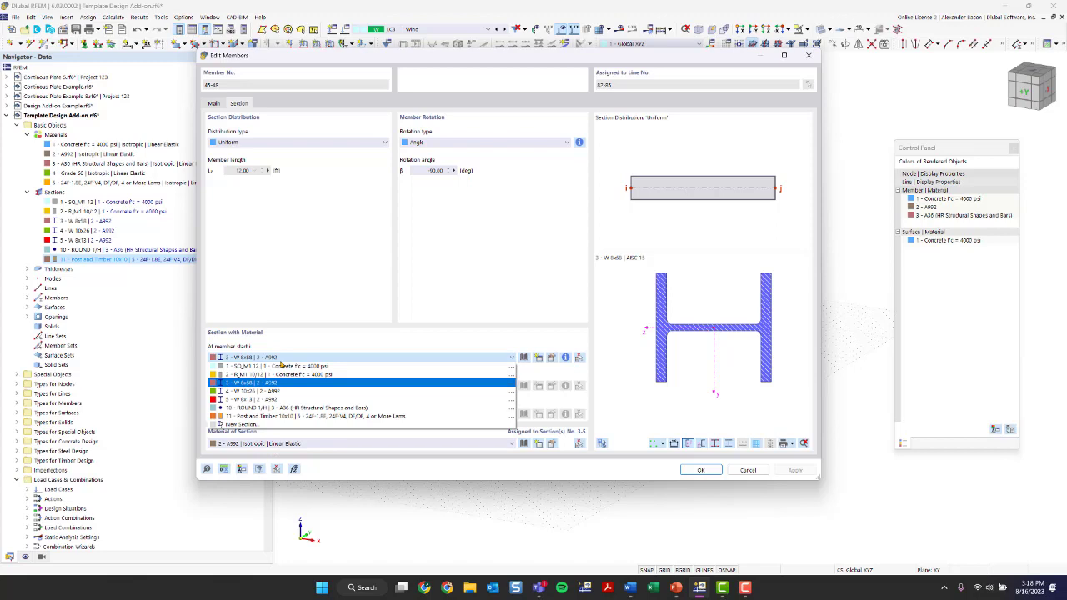
left_click(284, 415)
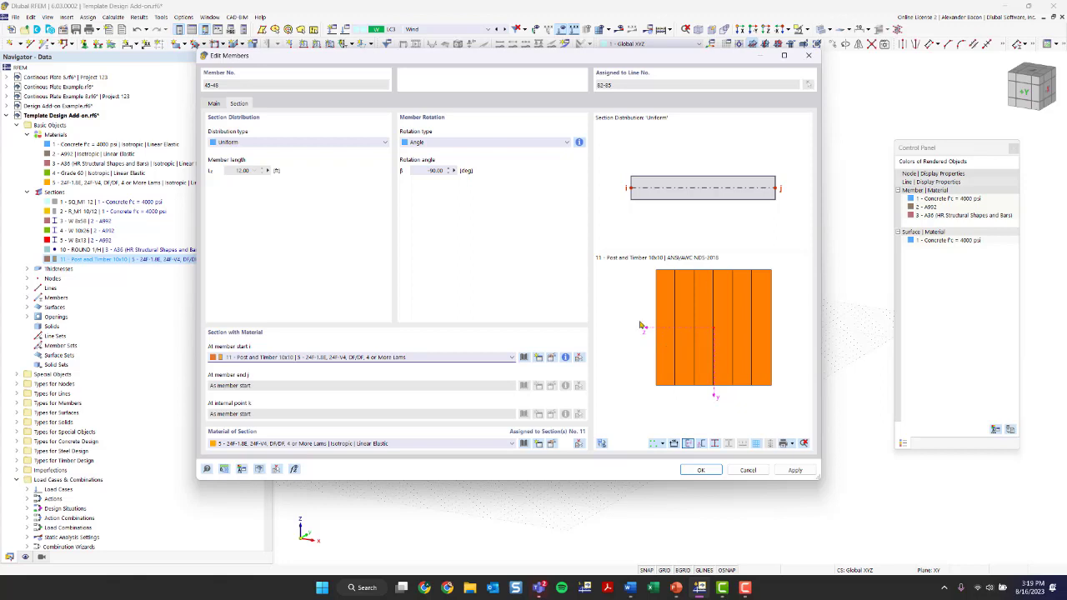
Inspect the timber section's preview and detailed properties, and apply the section change to the four columns
scroll(700, 365, "up", 1)
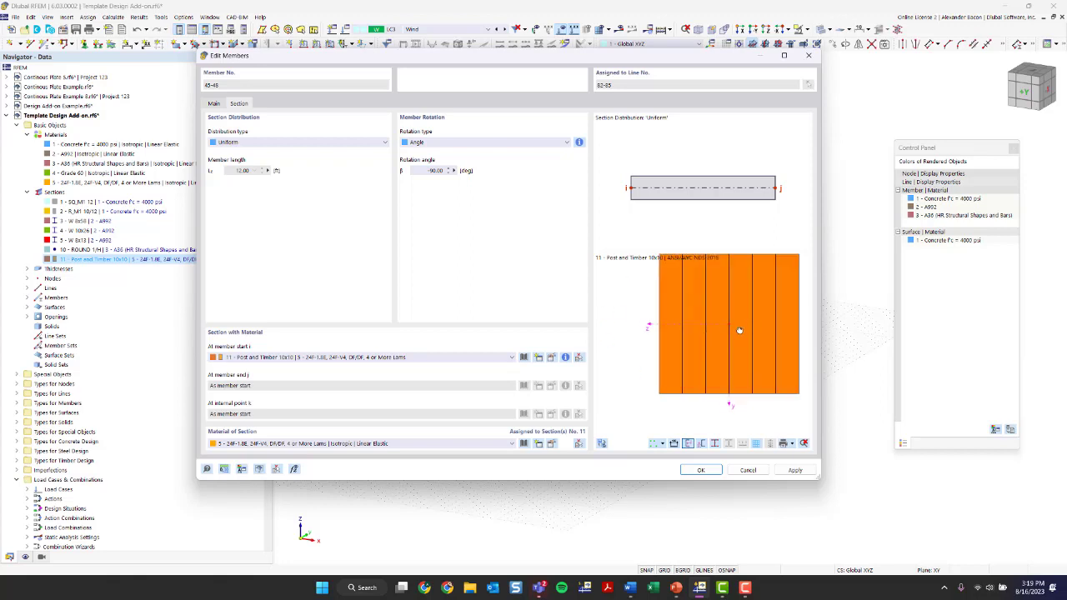
scroll(740, 331, "up", 1)
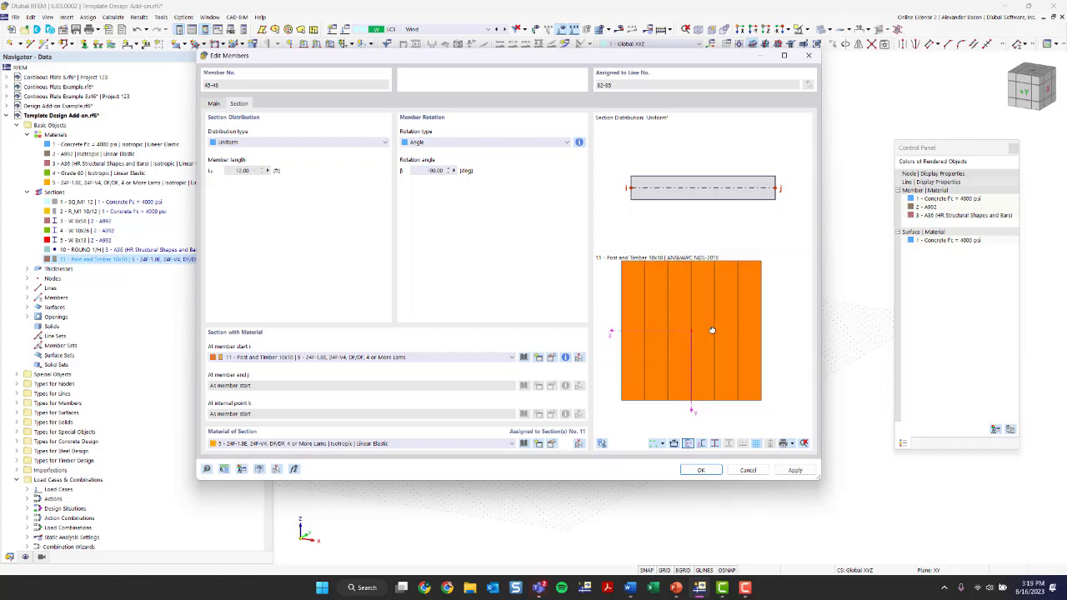
left_click(565, 358)
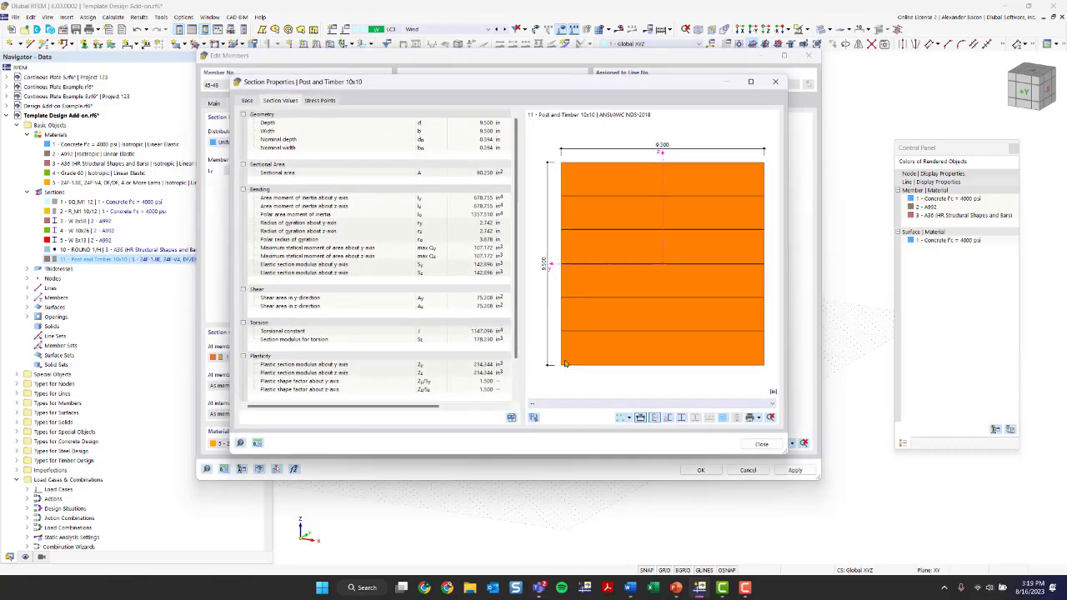
scroll(435, 298, "down", 2)
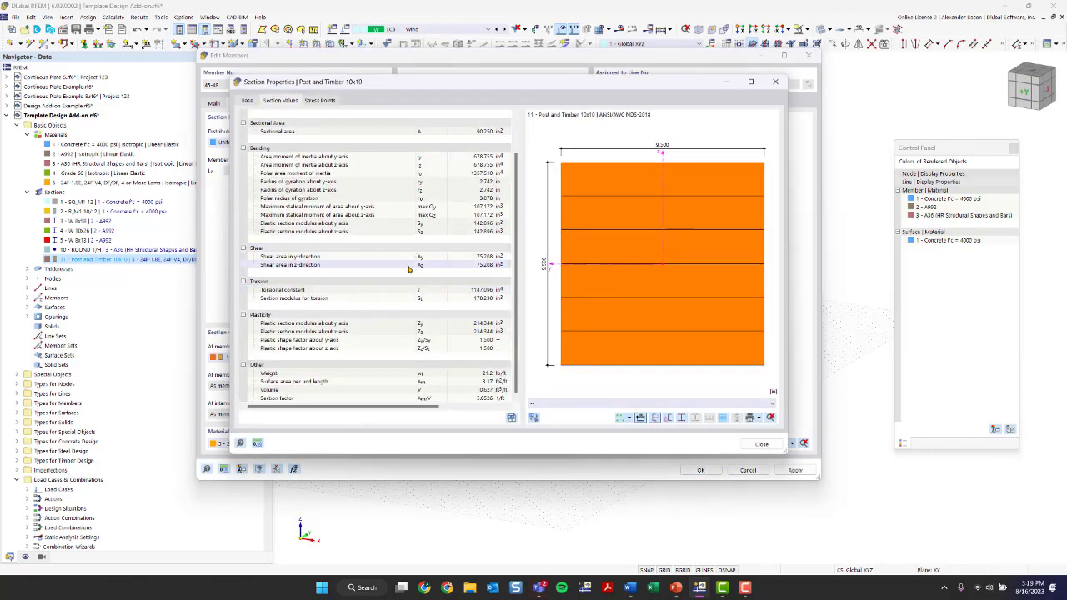
scroll(412, 269, "up", 2)
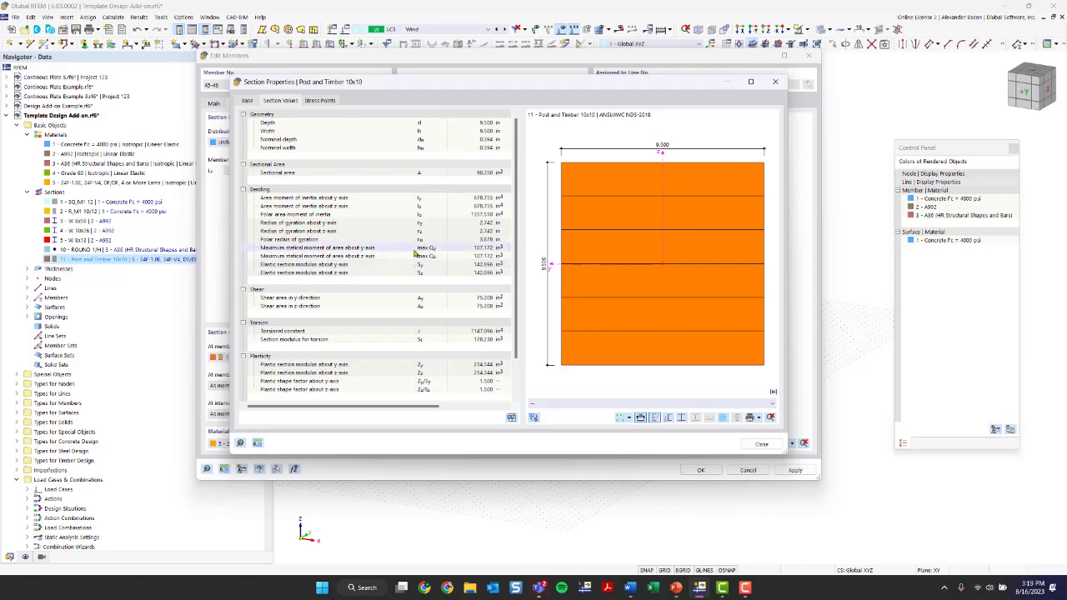
left_click(776, 81)
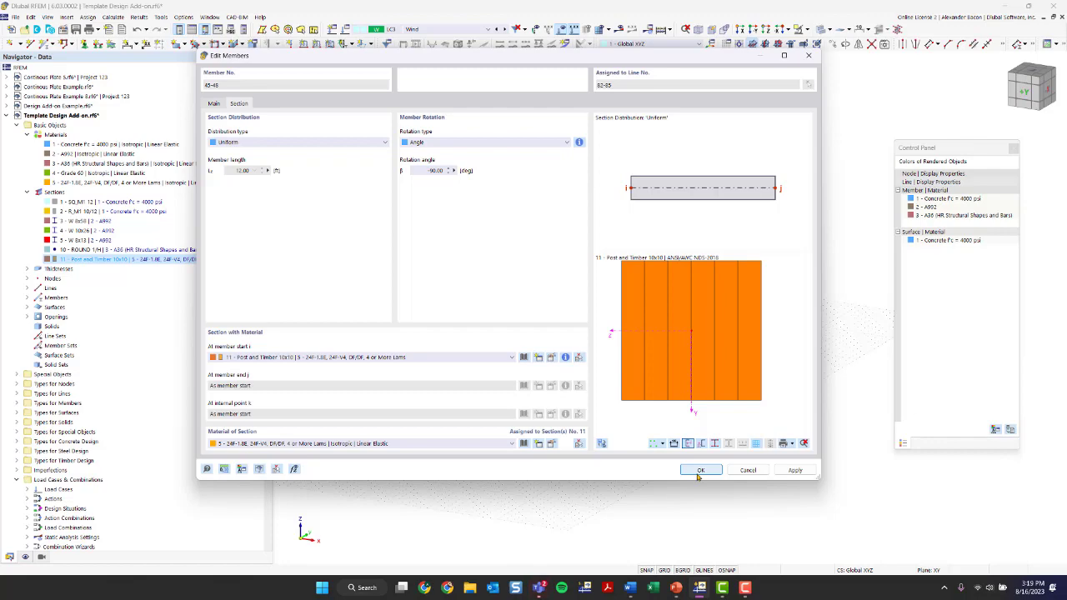
left_click(699, 473)
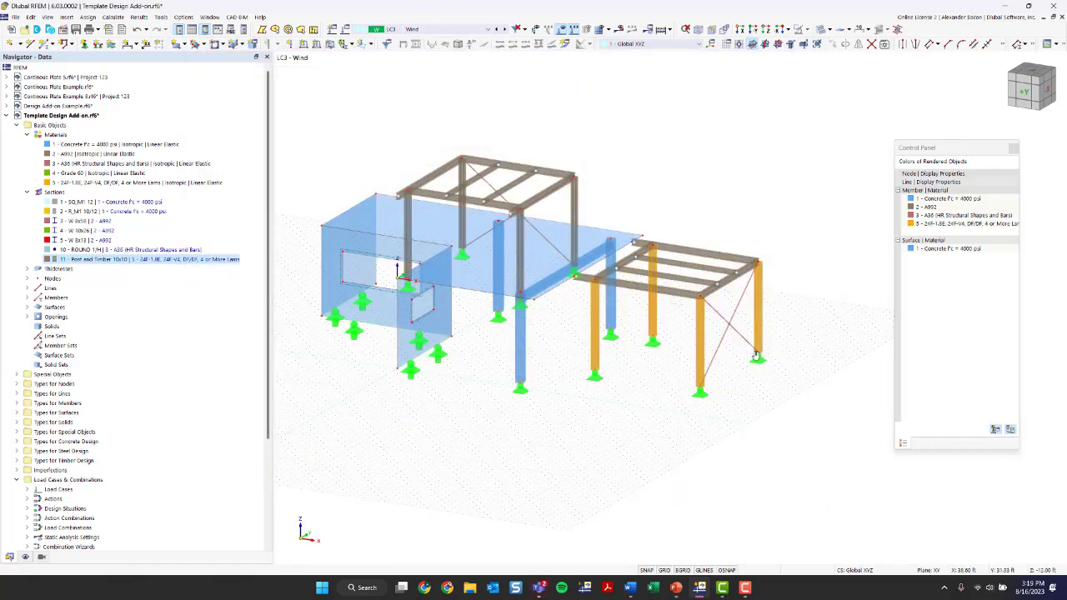
Open the outer beams of the frame attached to the slab's edge for editing and show their section settings
scroll(603, 338, "up", 3)
scroll(603, 337, "up", 2)
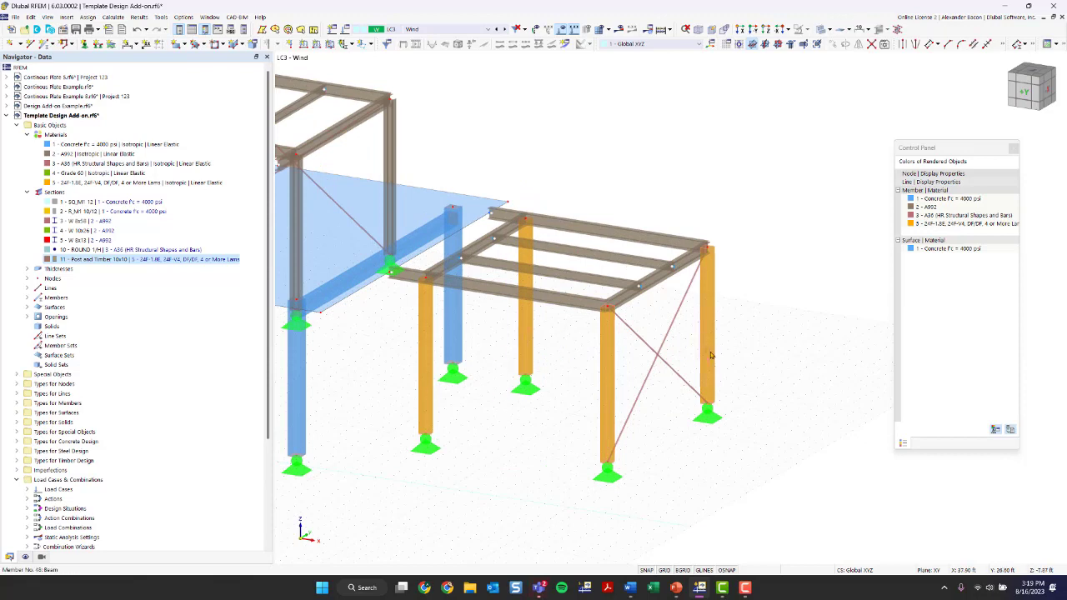
left_click(97, 279)
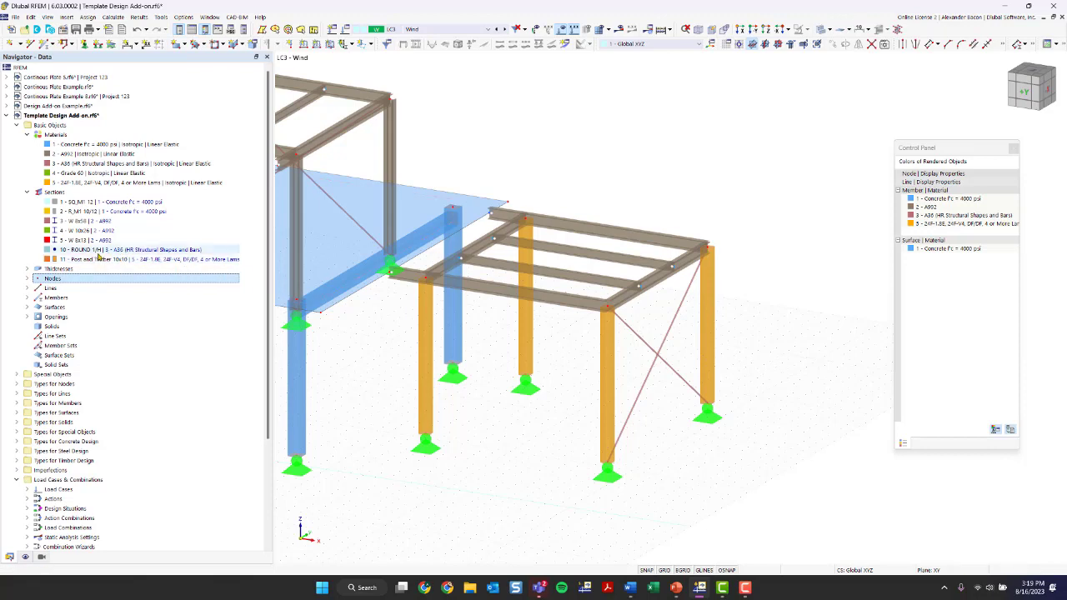
scroll(479, 447, "down", 1)
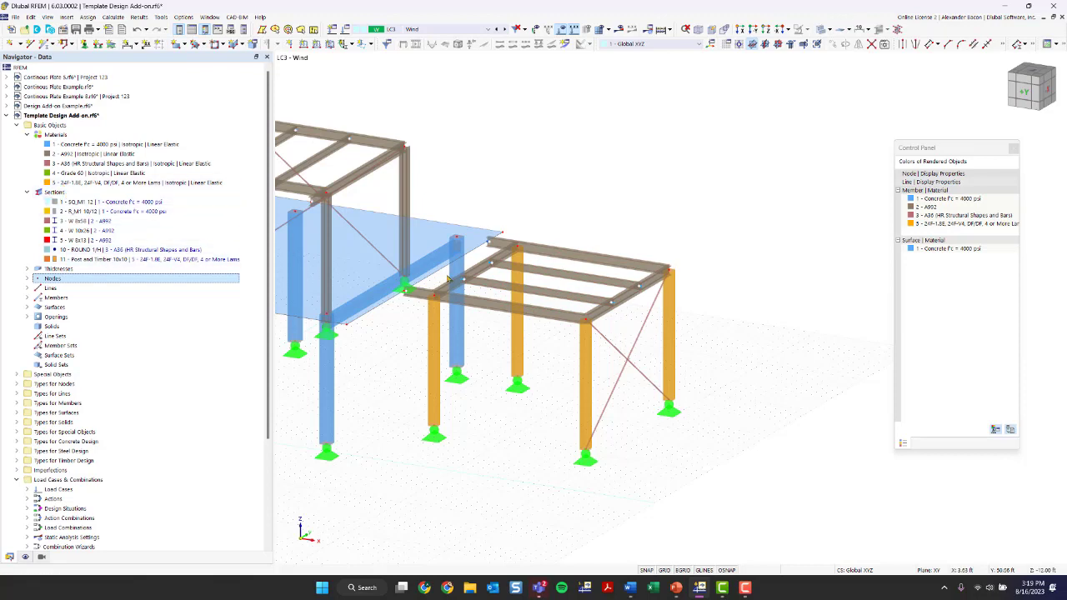
middle_click_drag(698, 208, 622, 278, "ctrl")
scroll(622, 278, "up", 1)
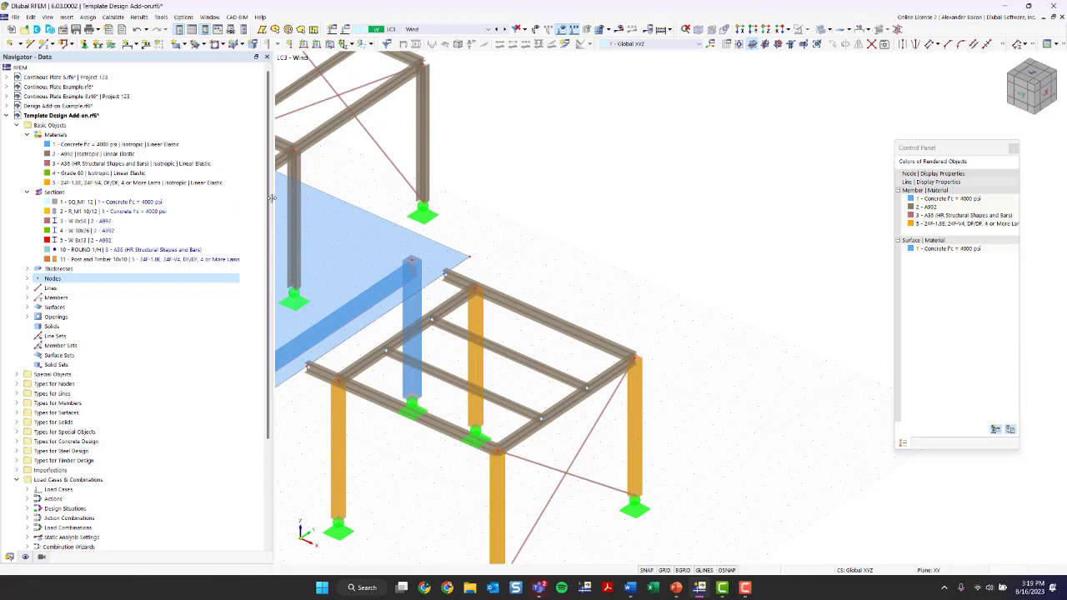
middle_click_drag(551, 313, 668, 248)
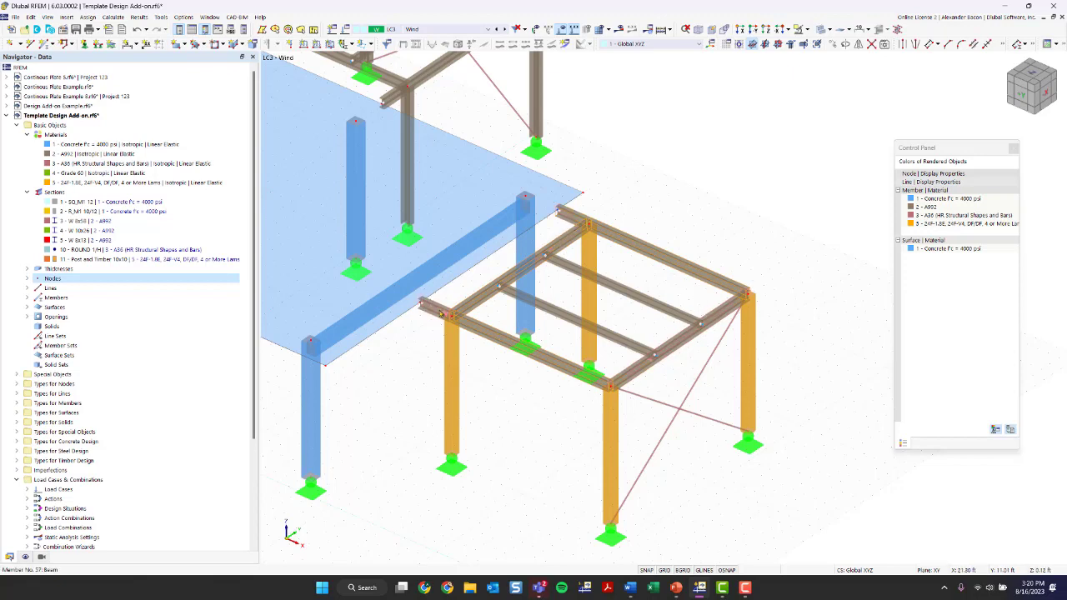
double_click(441, 314)
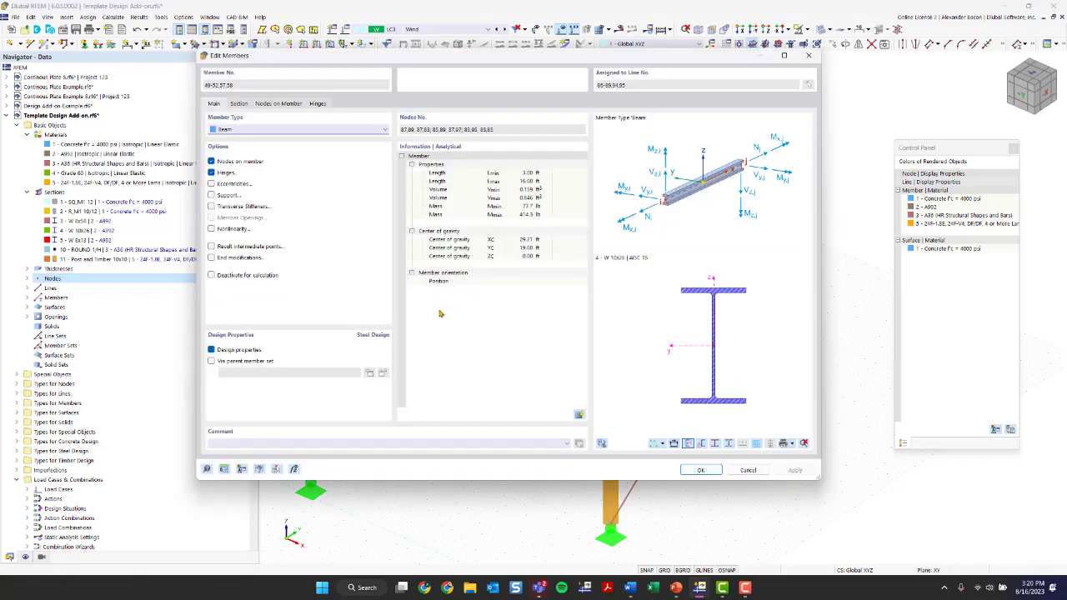
left_click(239, 103)
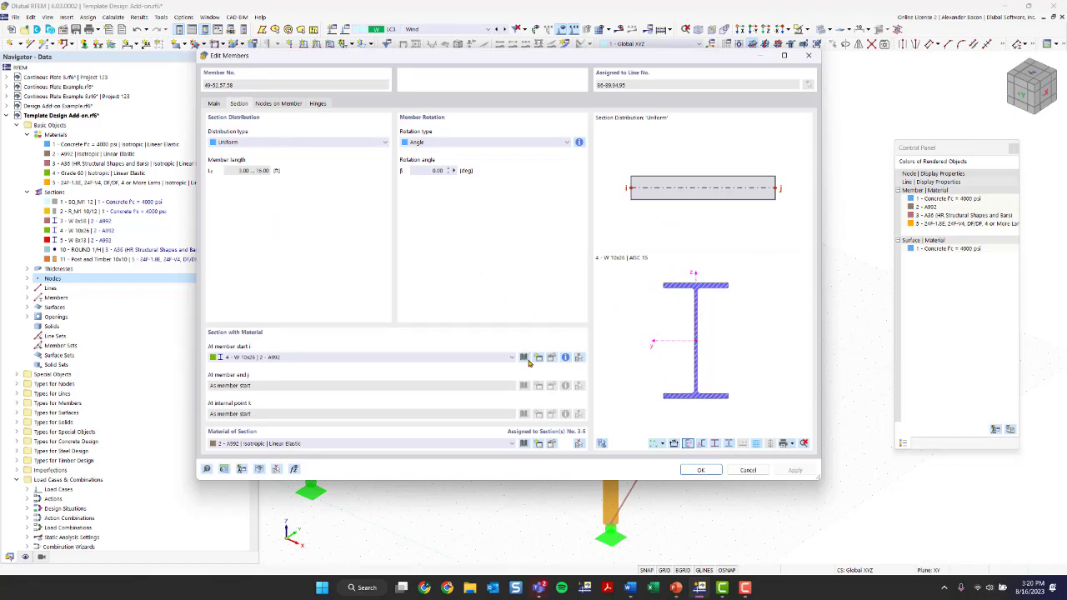
Choose Dimension Lumber 4x14 from the standardized timber sections for the outer beams, with material 24F-1.8E, 24F-V4, DF/DF, 4 or More Lams
left_click(525, 358)
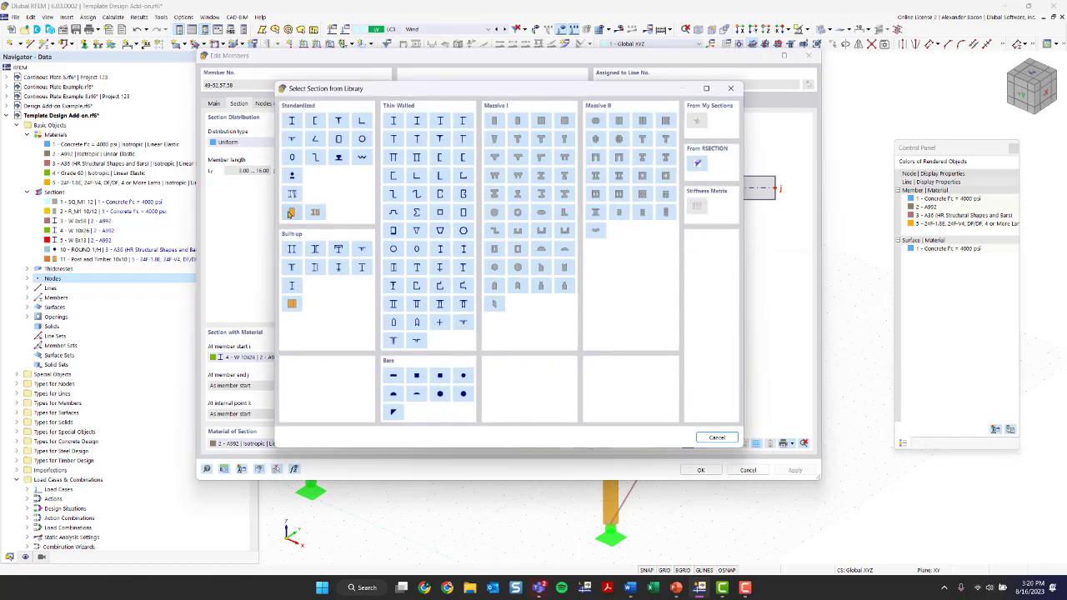
left_click(290, 213)
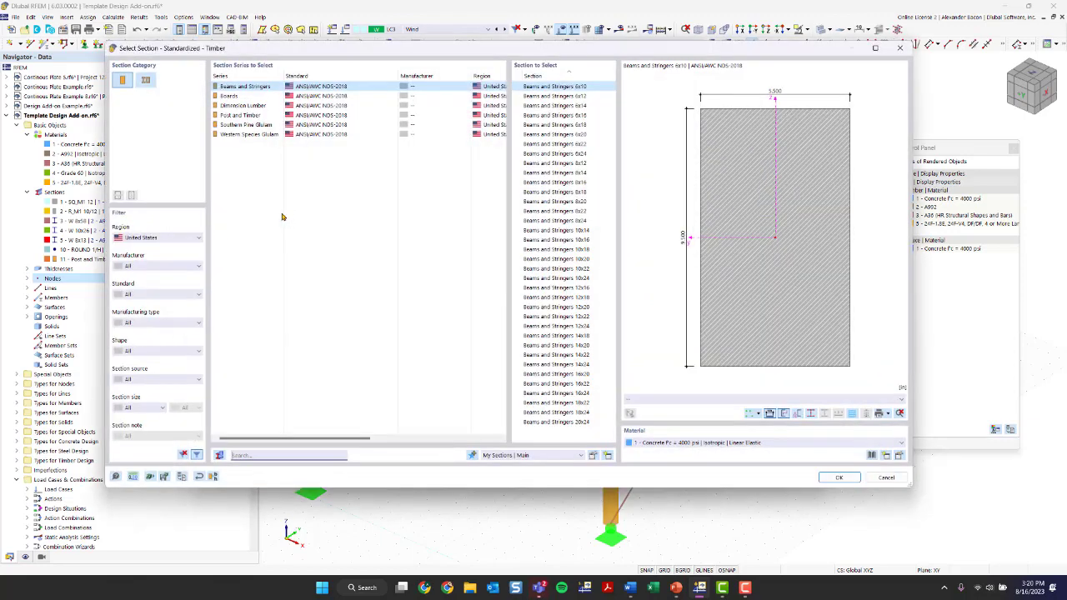
left_click(177, 266)
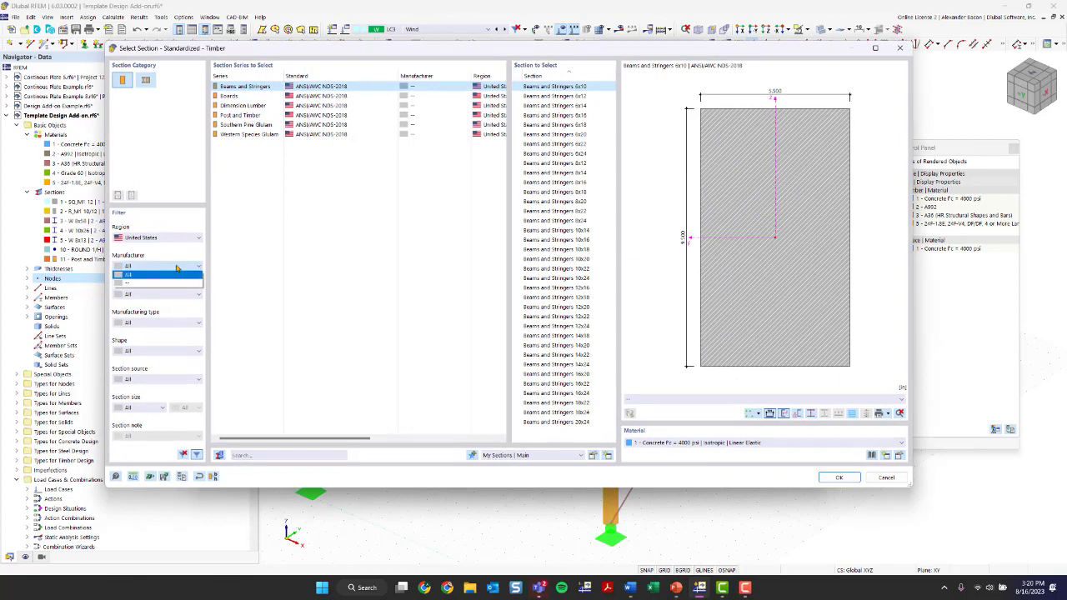
left_click(159, 268)
left_click(154, 295)
left_click(154, 294)
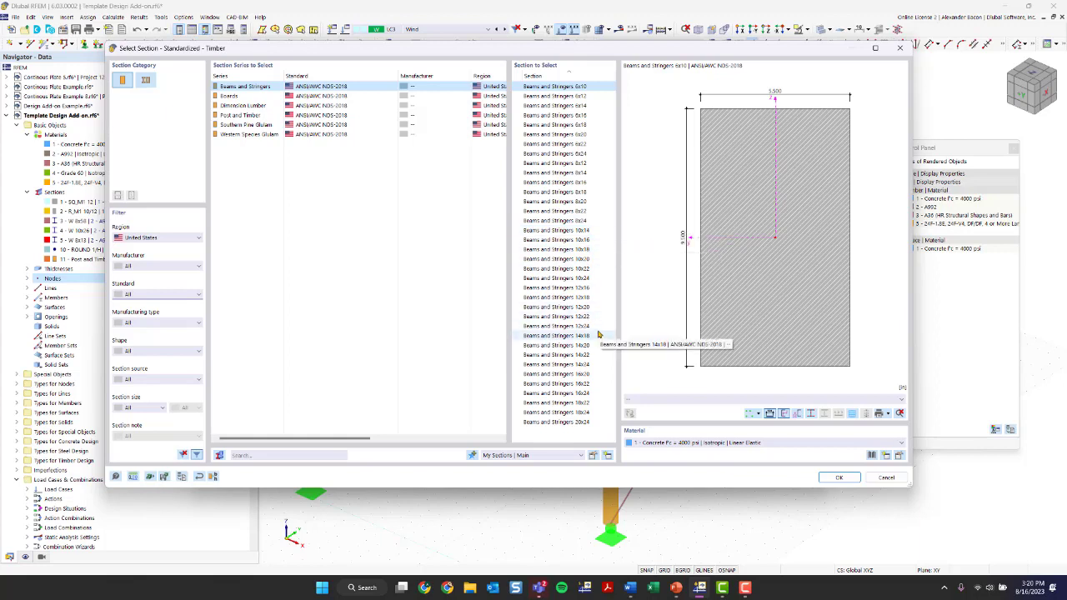
left_click(232, 108)
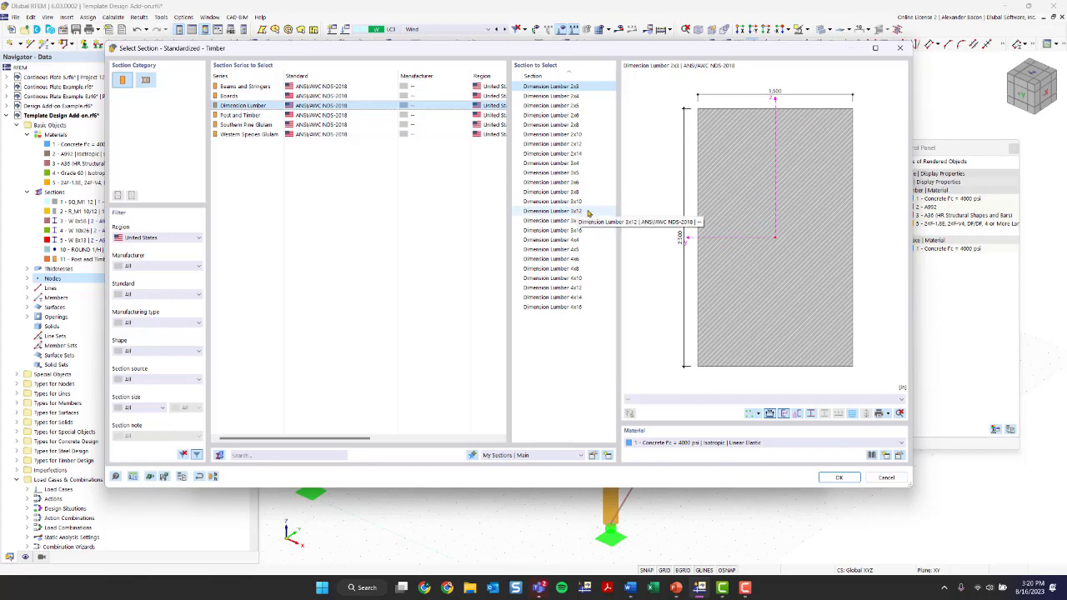
left_click(583, 298)
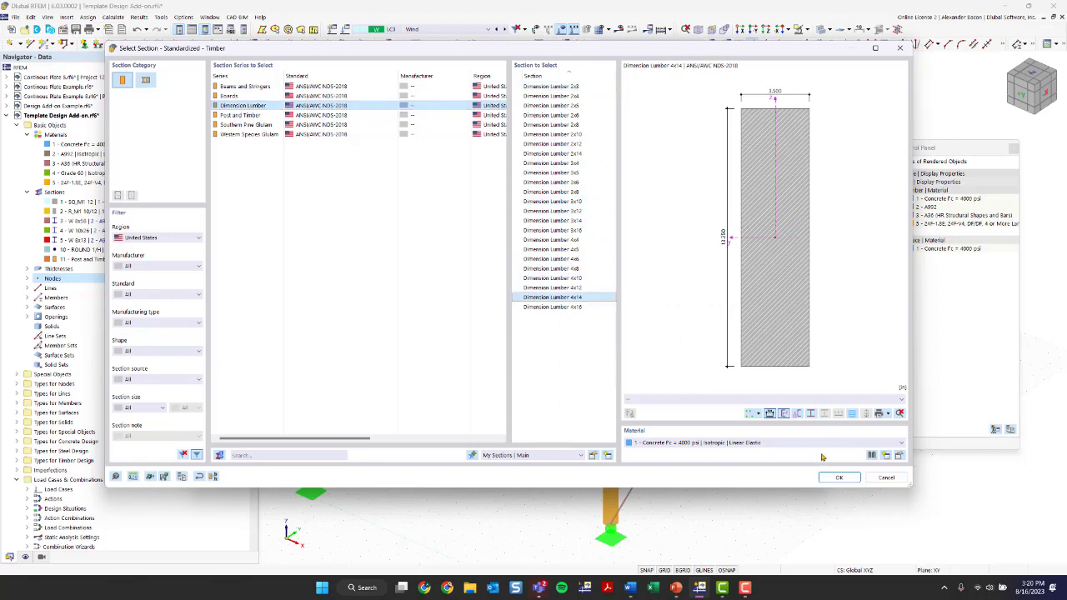
left_click(746, 444)
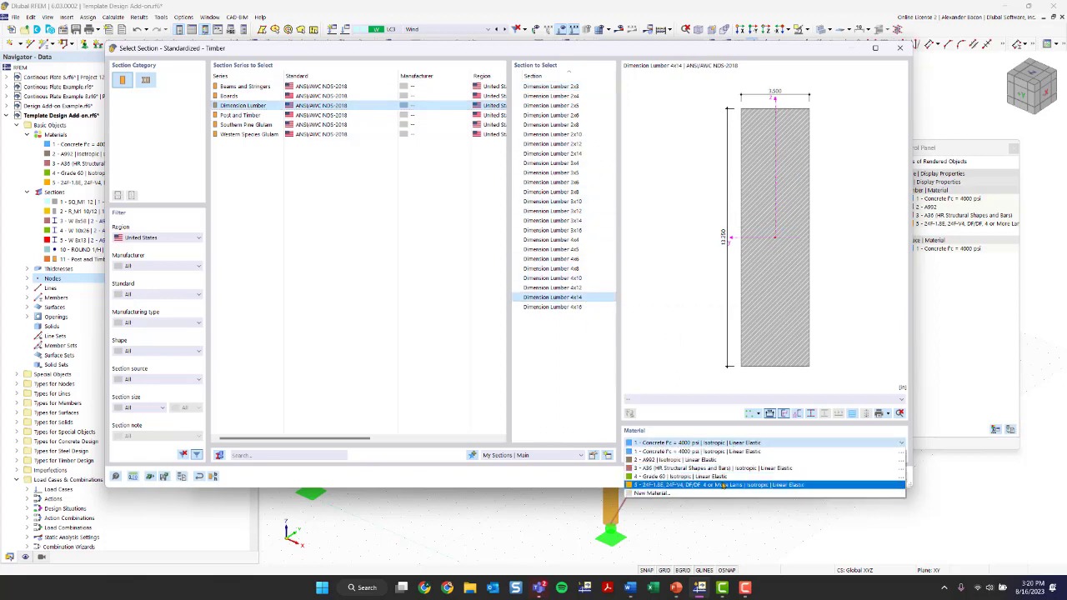
left_click(724, 485)
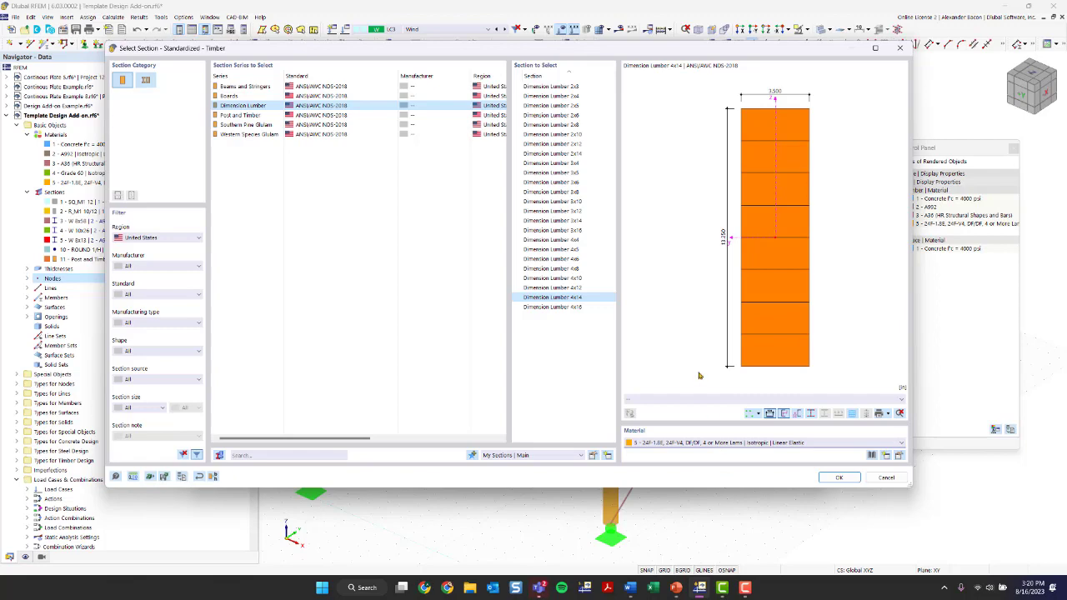
left_click(839, 477)
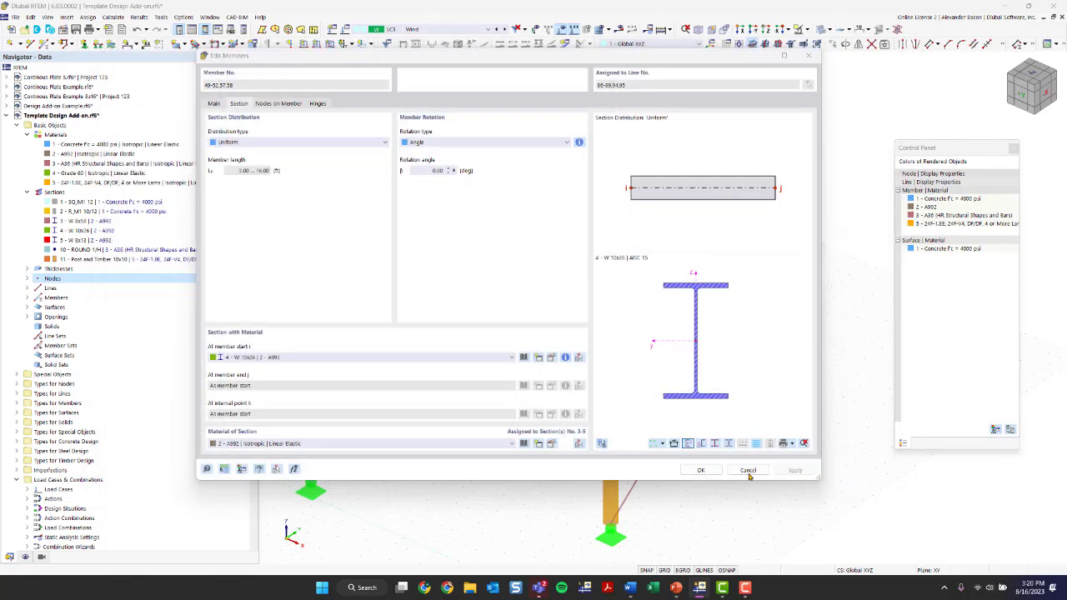
Set the Dimension Lumber 4x14 section's material to 24F-1.8E, 24F-V4, DF/DF, 4 or More Lams and apply the section to the outer beams
left_click(710, 476)
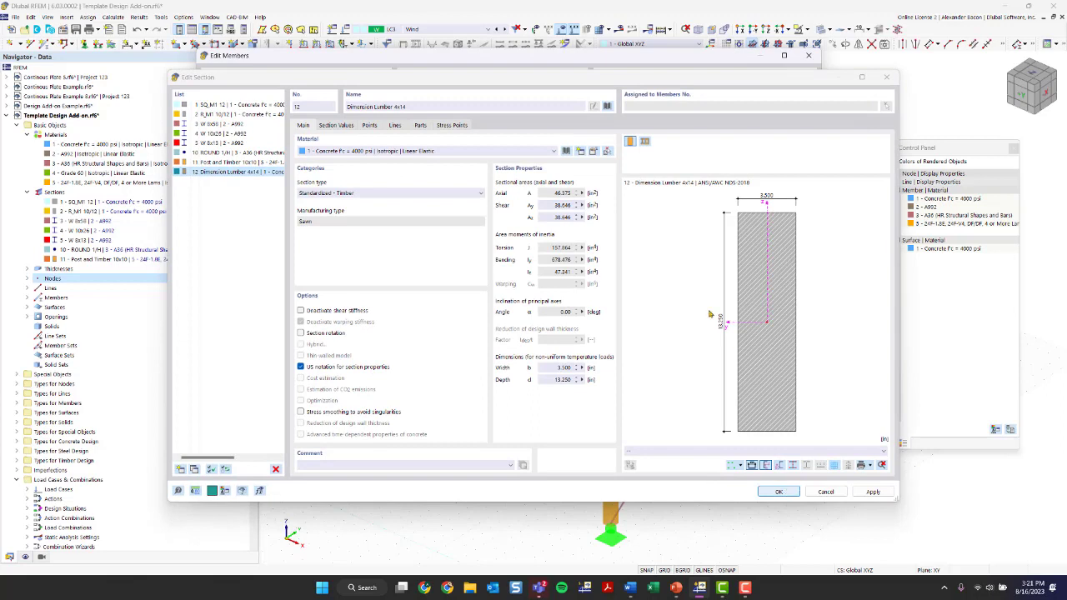
left_click(385, 151)
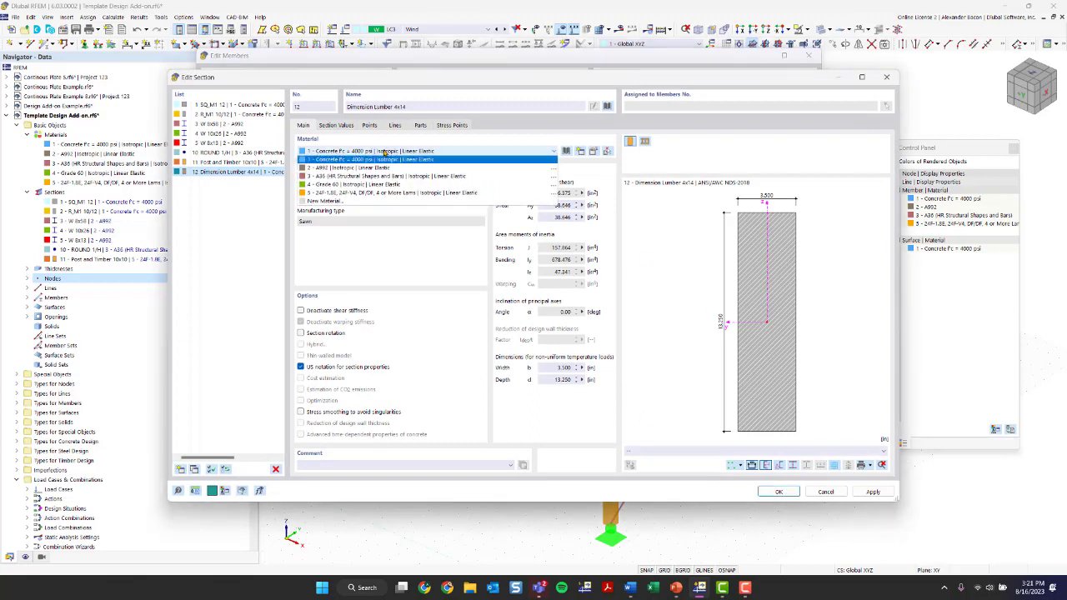
left_click(383, 192)
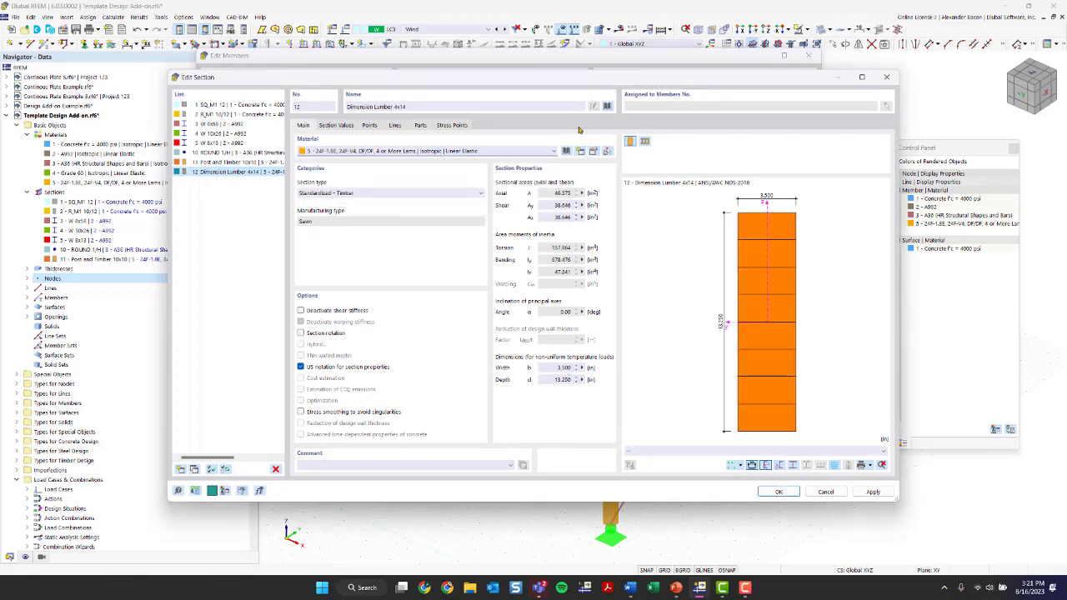
left_click(776, 492)
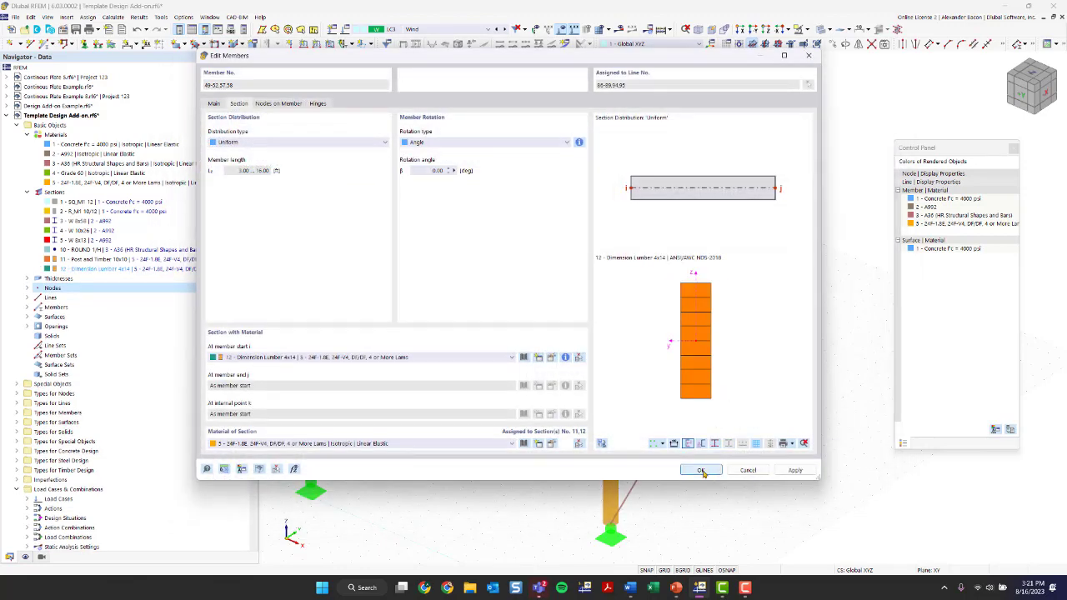
left_click(702, 470)
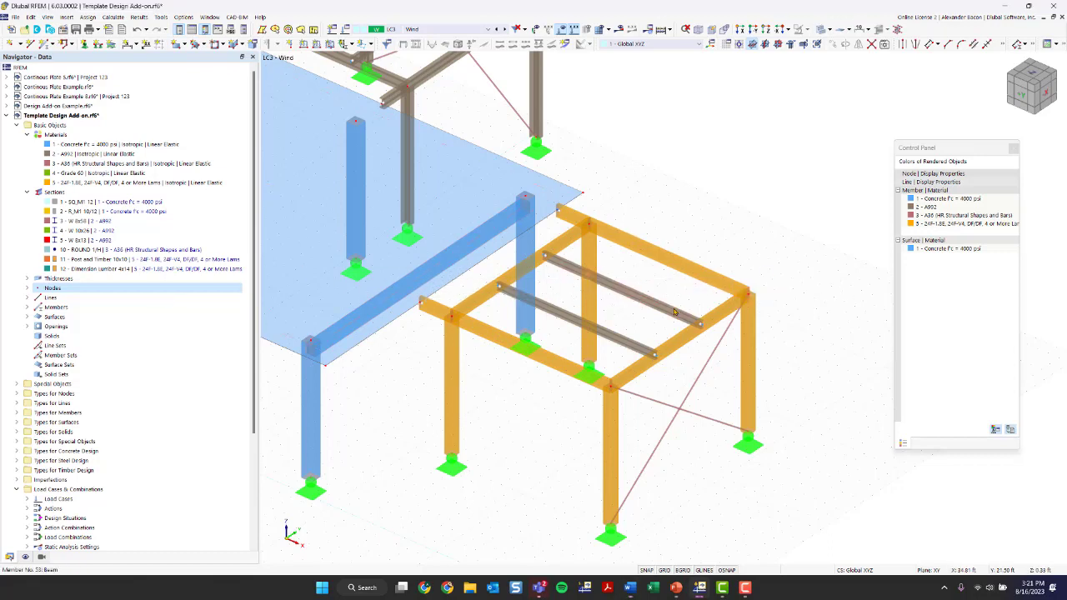
Open the timber frame's two inner W 8x13 beams for editing and start a new section from their section settings
double_click(625, 346)
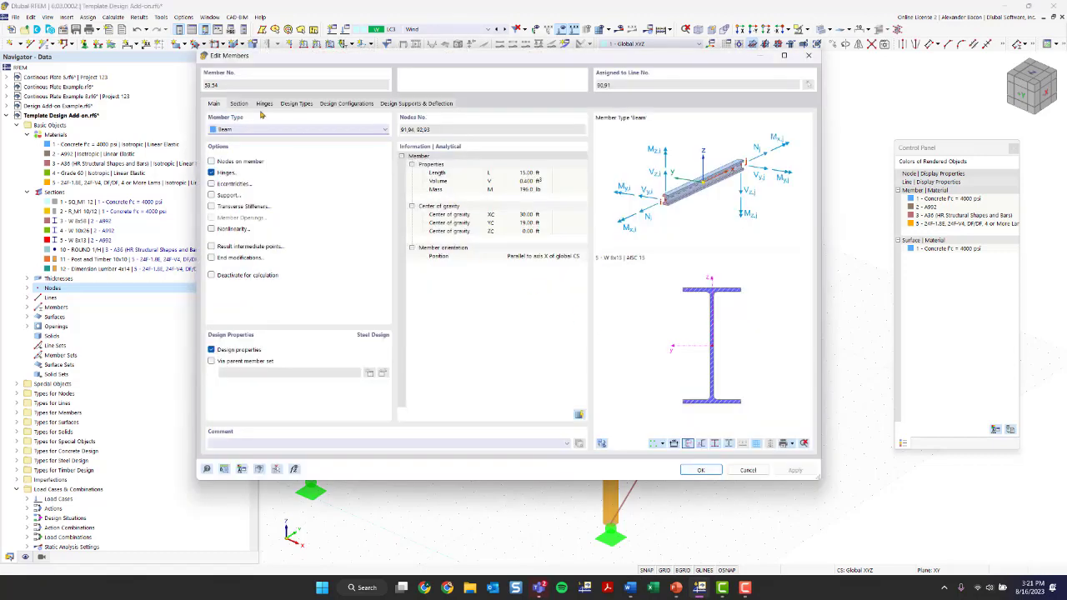
left_click(239, 103)
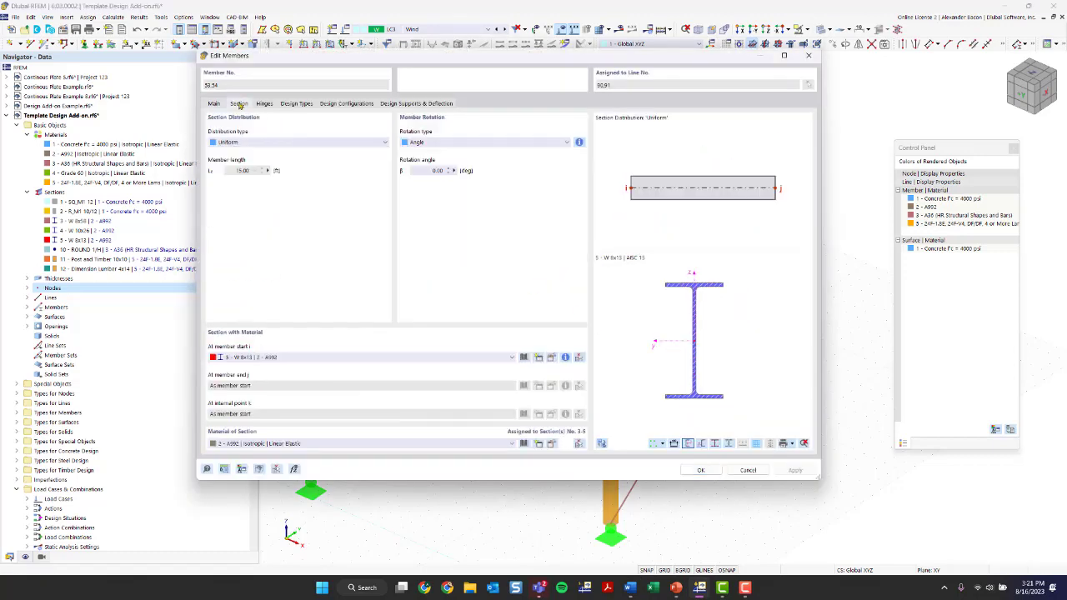
left_click(524, 358)
left_click(731, 89)
left_click(553, 358)
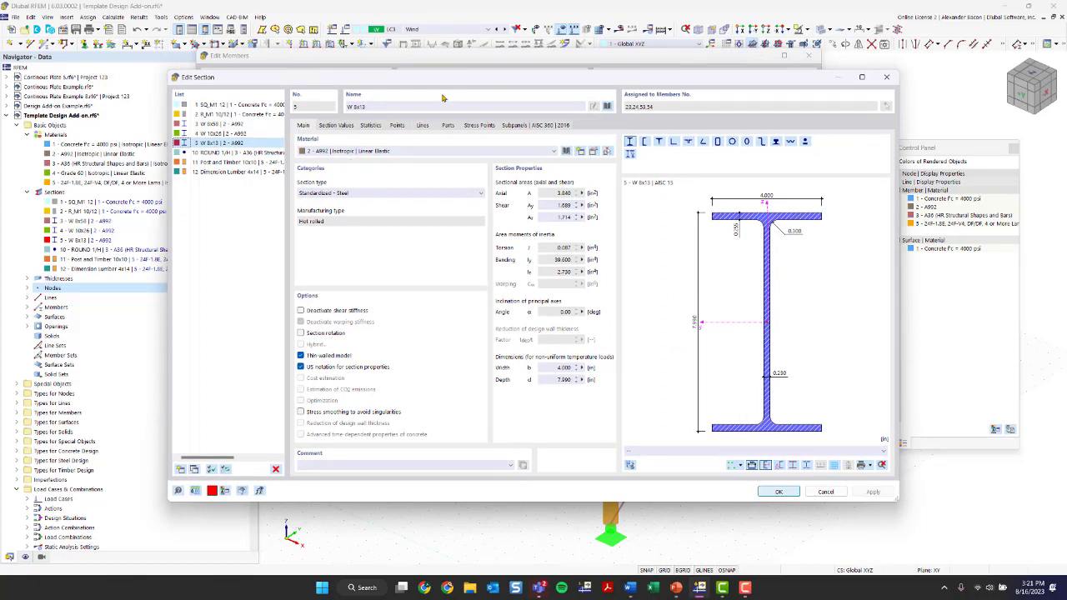
left_click(243, 173)
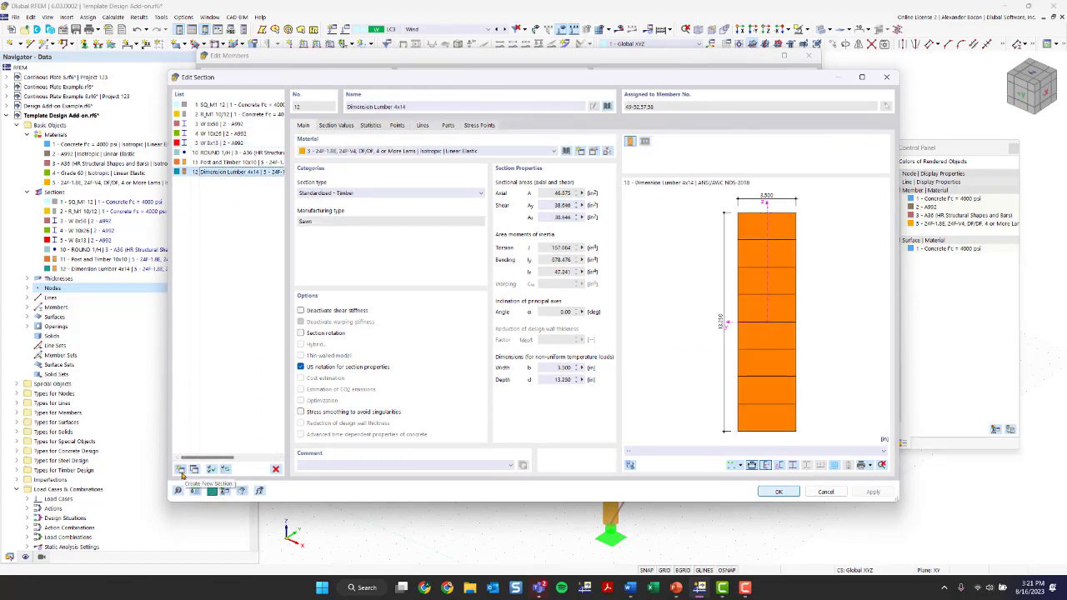
left_click(181, 471)
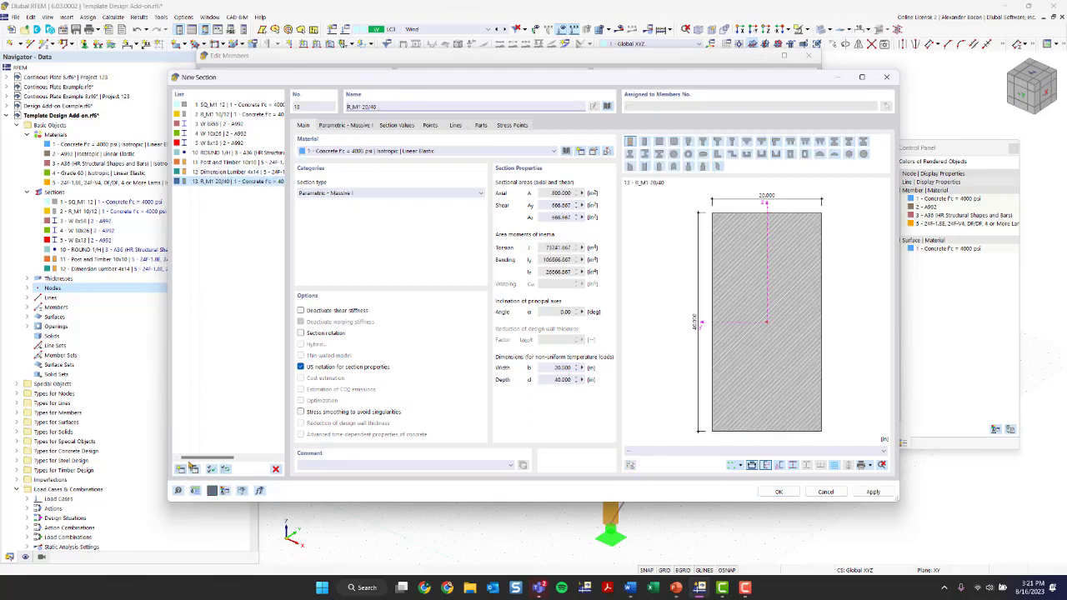
Define the new section as timber Beams and Stringers 8x12 with material 24F-1.8E, 24F-V4, DF/DF, 4 or More Lams
left_click(608, 107)
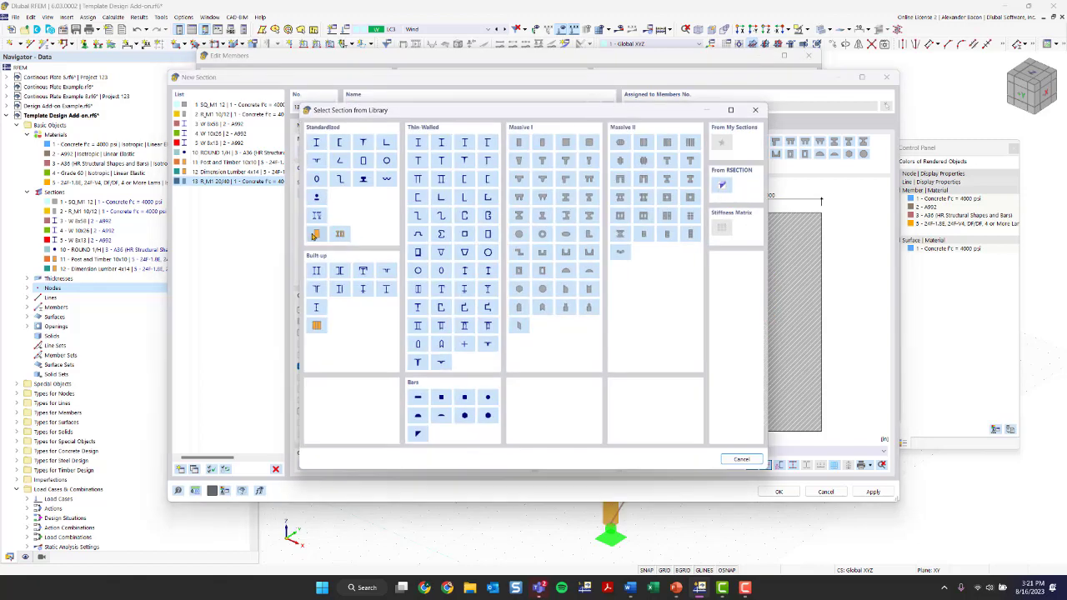
left_click(318, 234)
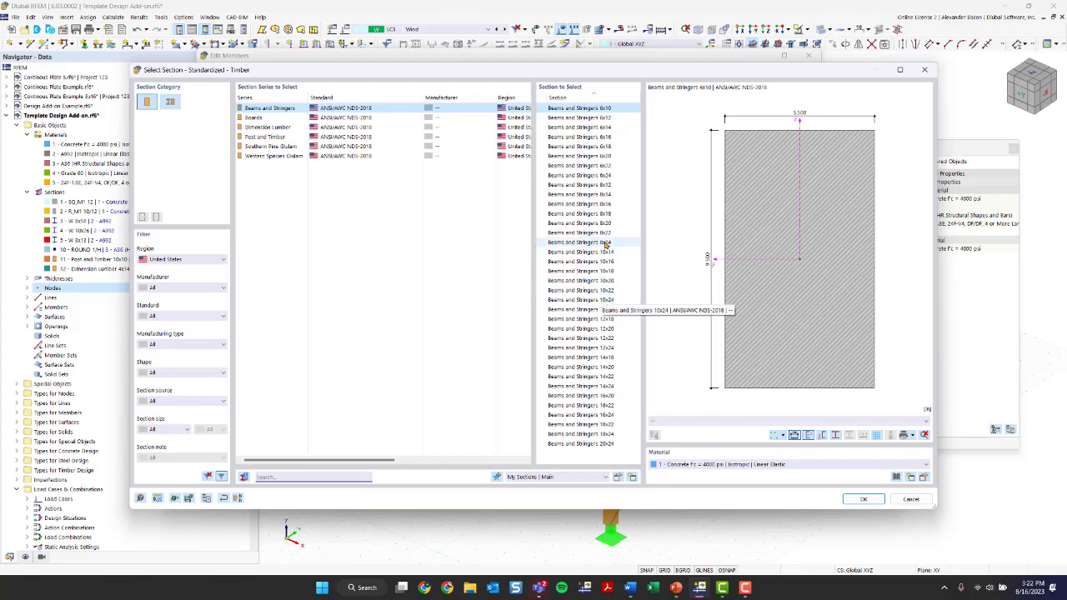
left_click(583, 184)
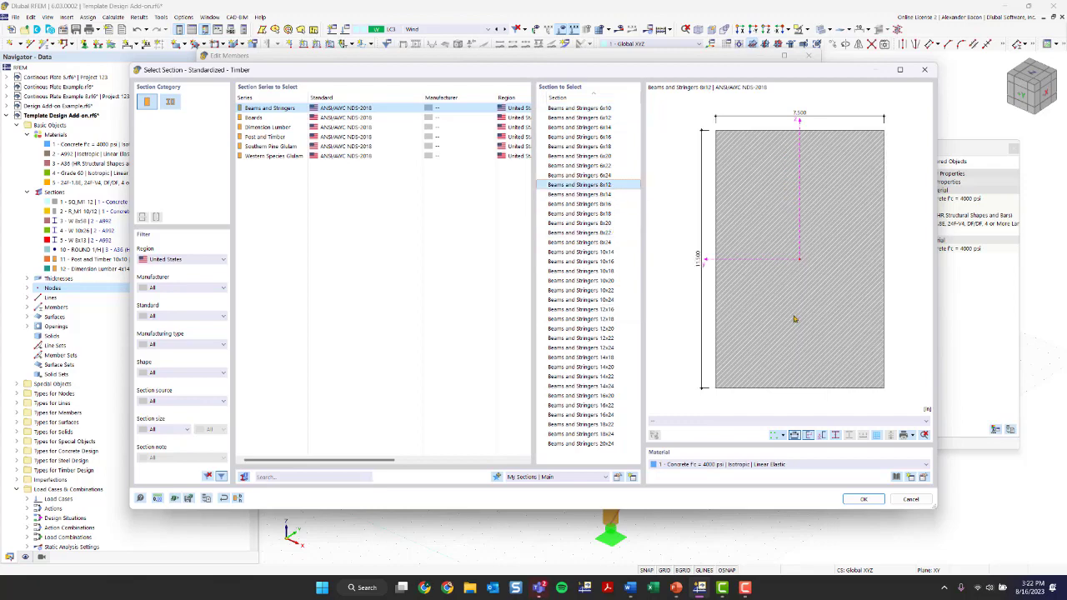
left_click(794, 464)
left_click(764, 510)
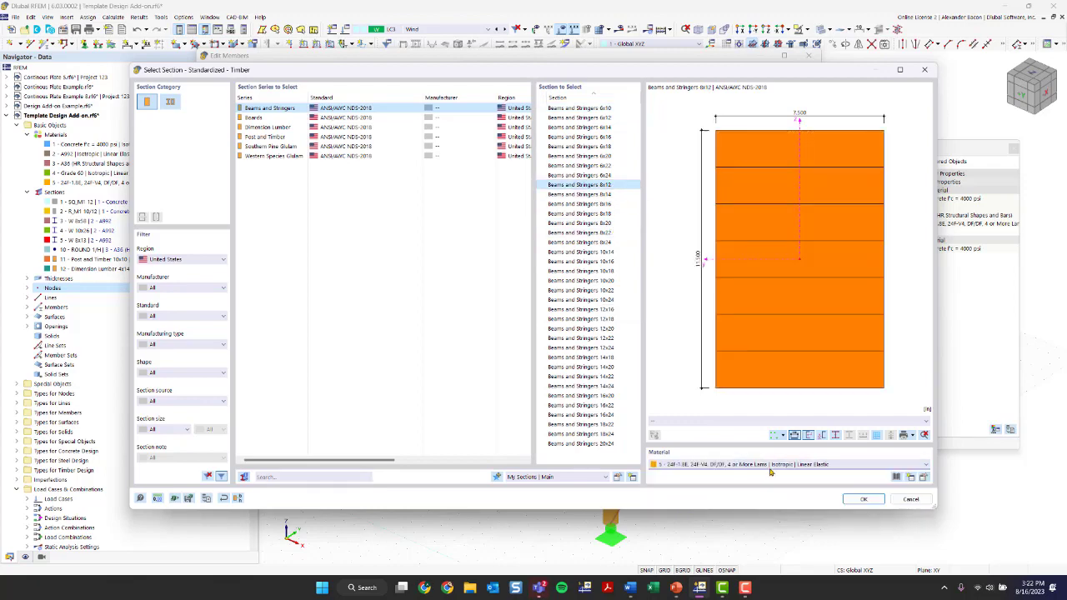
left_click(863, 500)
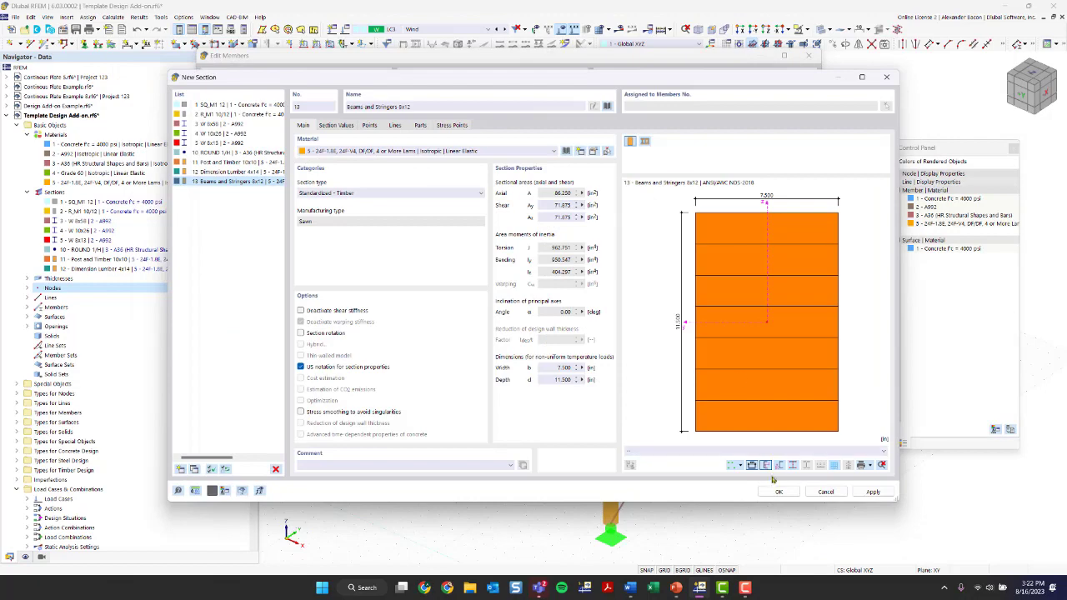
left_click(779, 492)
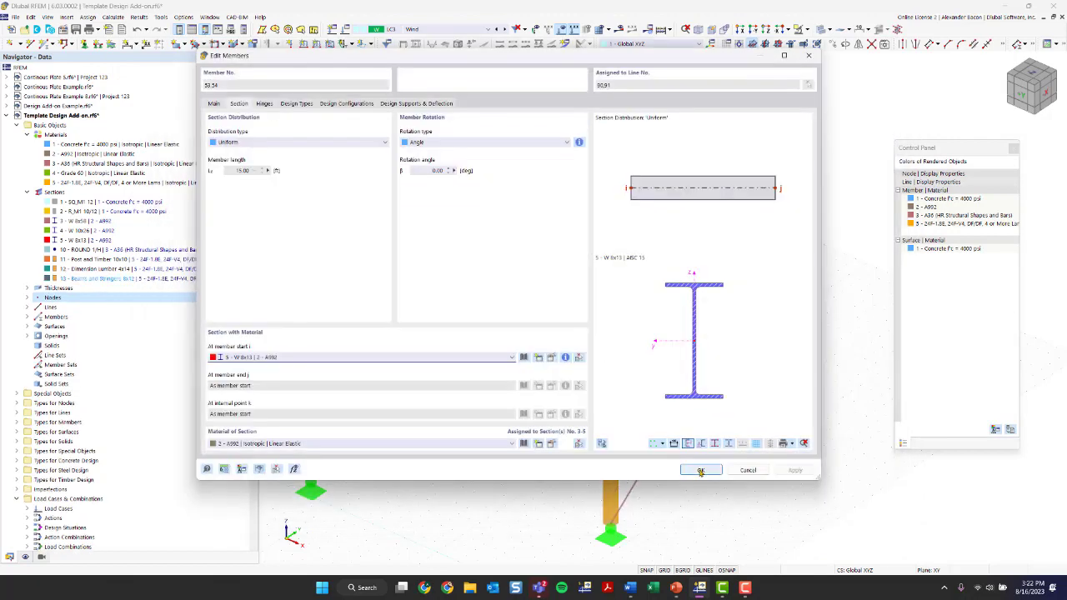
Assign the Beams and Stringers 8x12 section to the frame's two inner beams and view the whole model
left_click(471, 358)
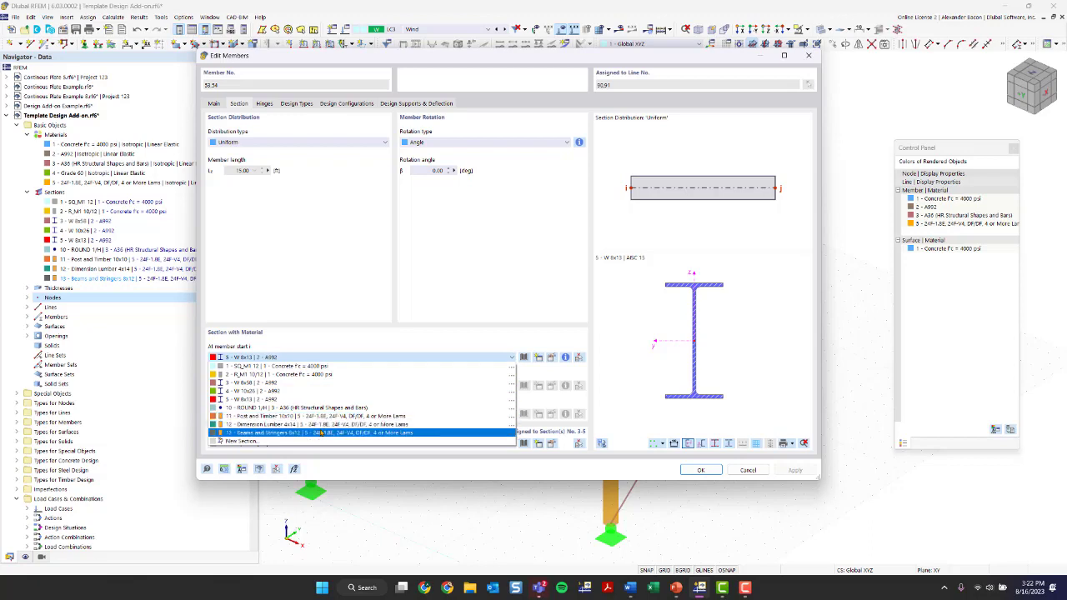
left_click(321, 432)
left_click(702, 471)
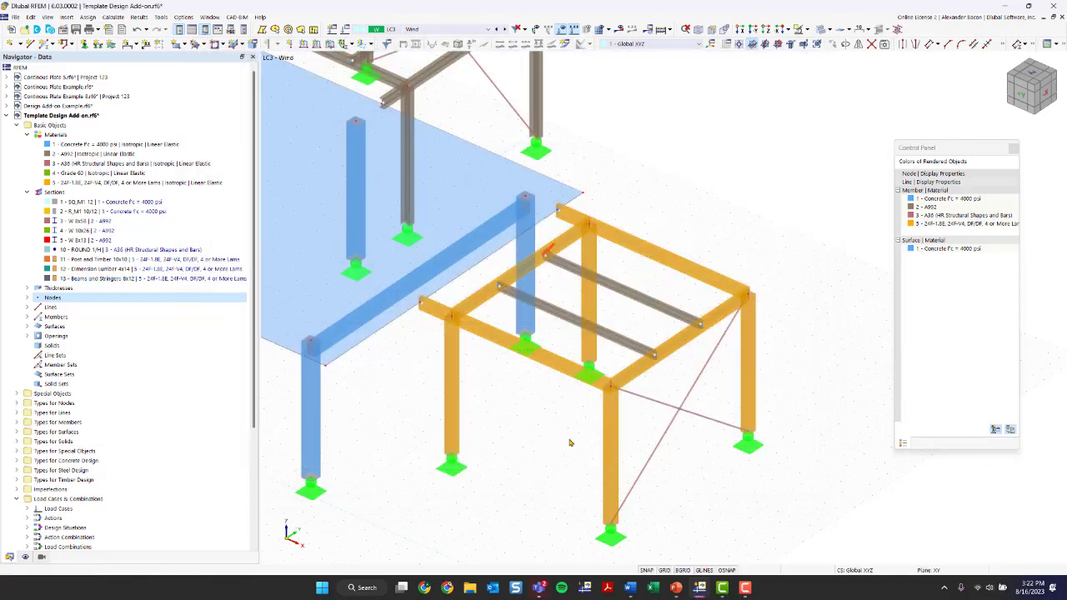
scroll(571, 443, "down", 3)
middle_click_drag(567, 439, 689, 349, "ctrl")
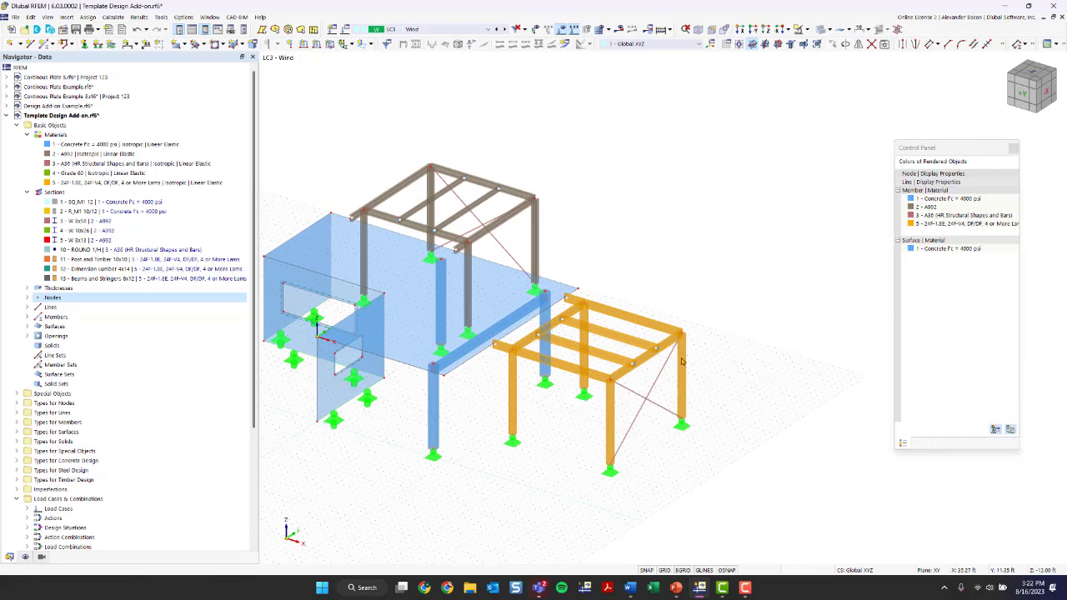
Color the rendered members by section and view the timber frame together with the rest of the model
left_click(24, 558)
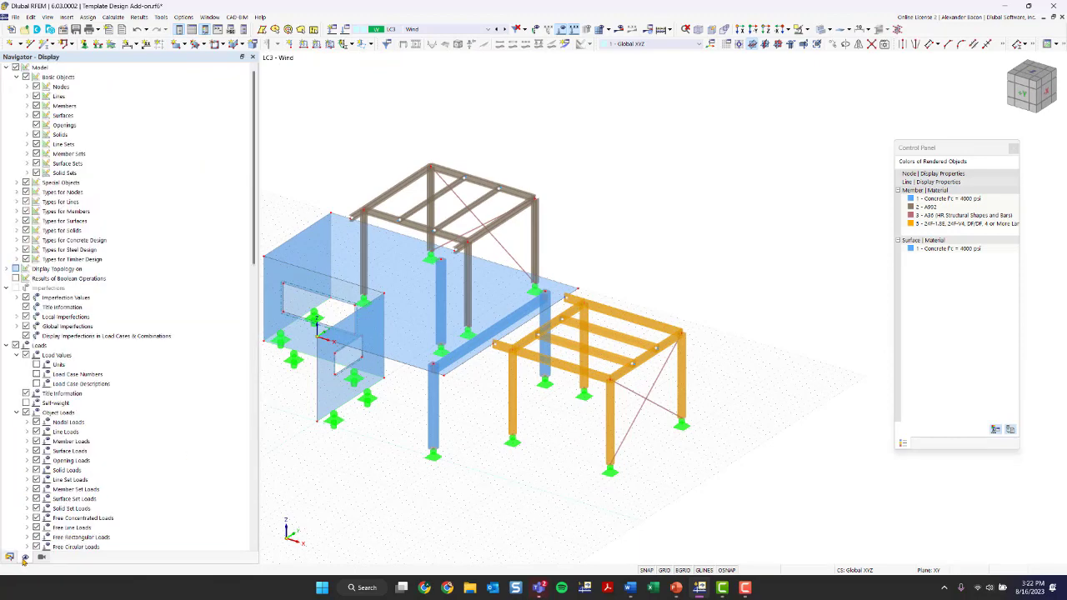
scroll(150, 431, "down", 15)
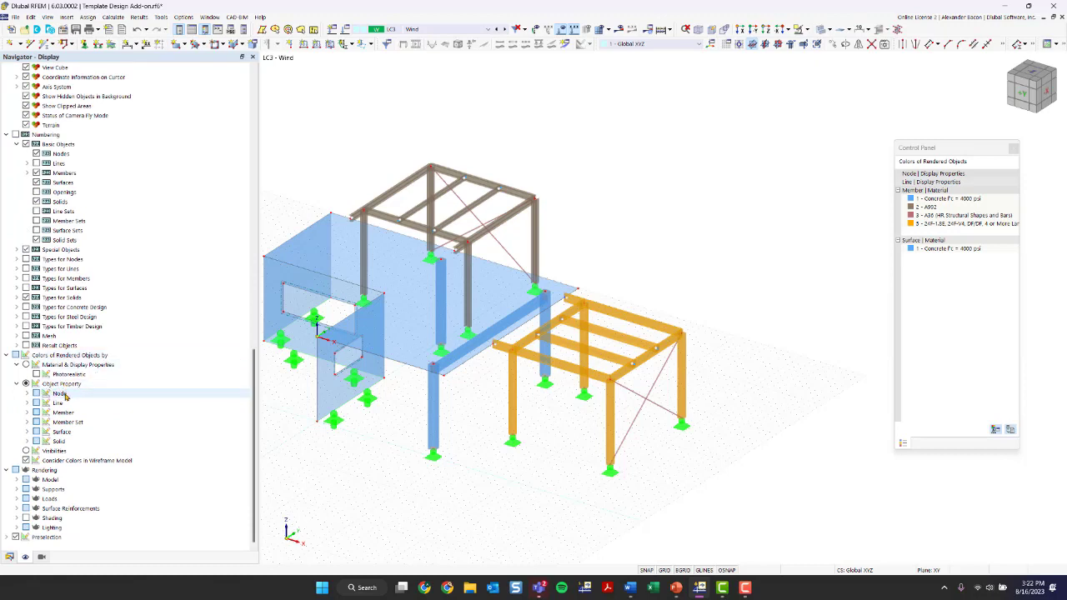
left_click(29, 414)
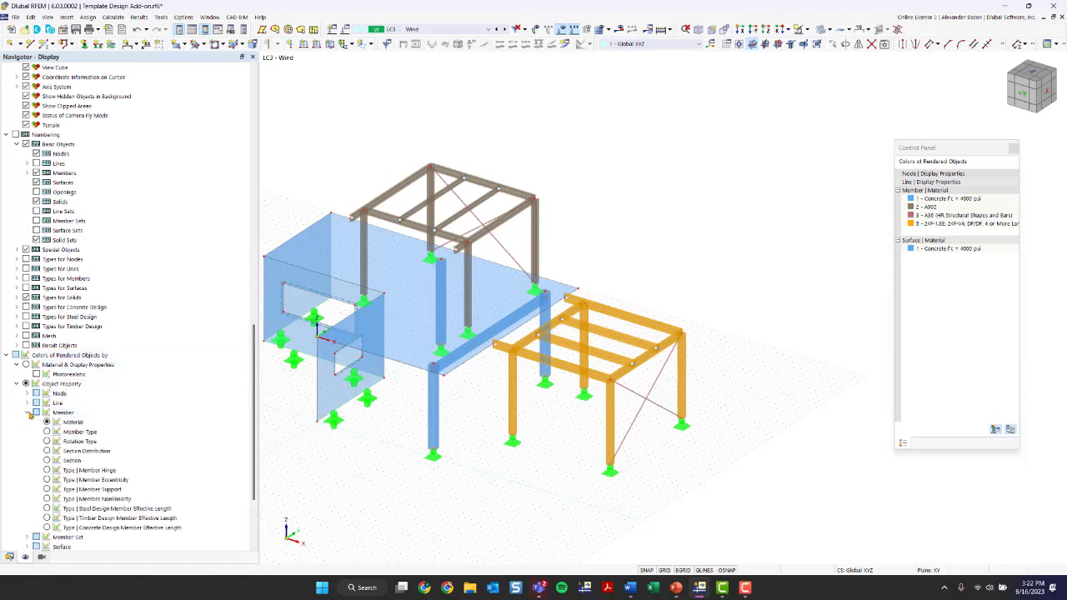
left_click(47, 460)
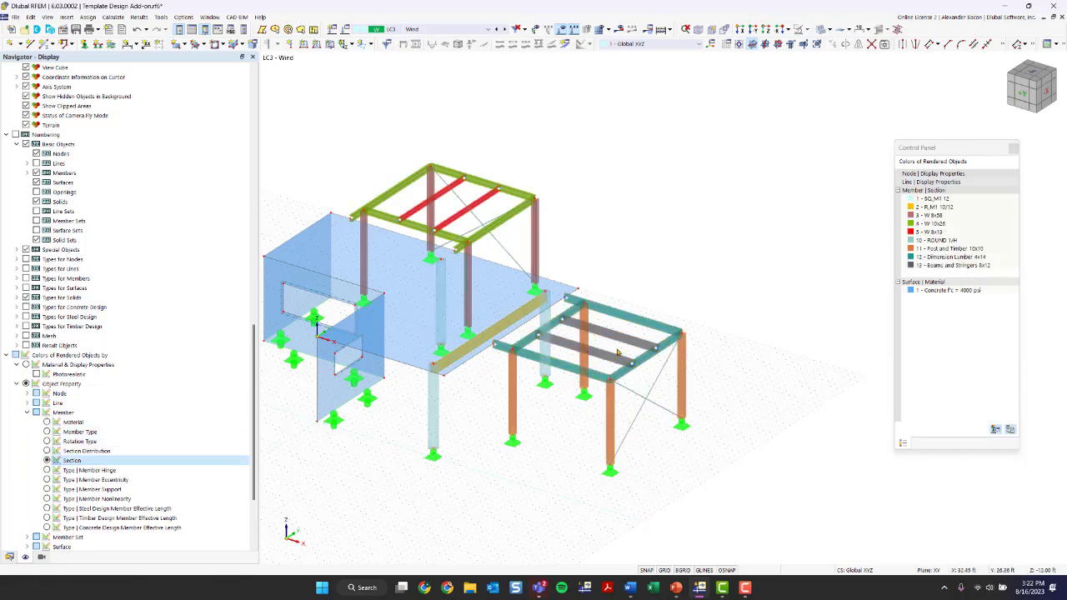
scroll(617, 353, "up", 5)
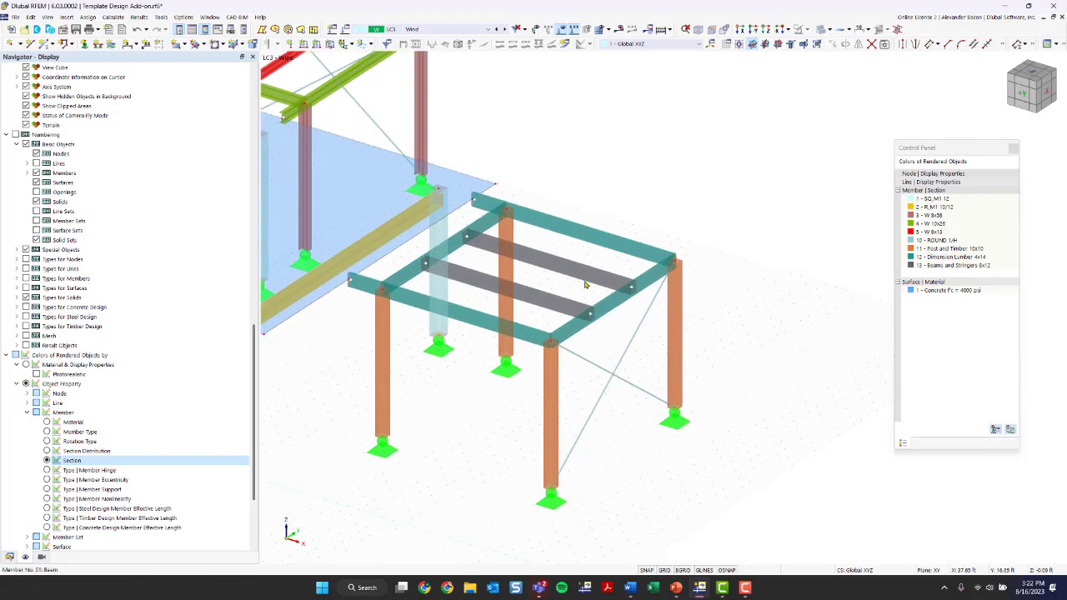
scroll(540, 355, "down", 3)
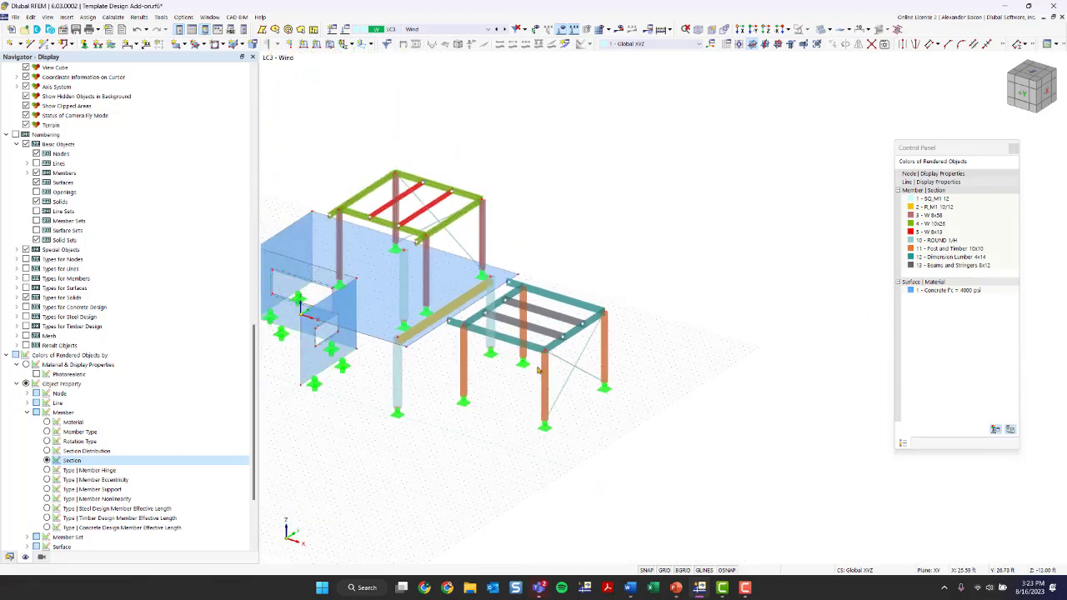
middle_click_drag(539, 370, 469, 409, "ctrl")
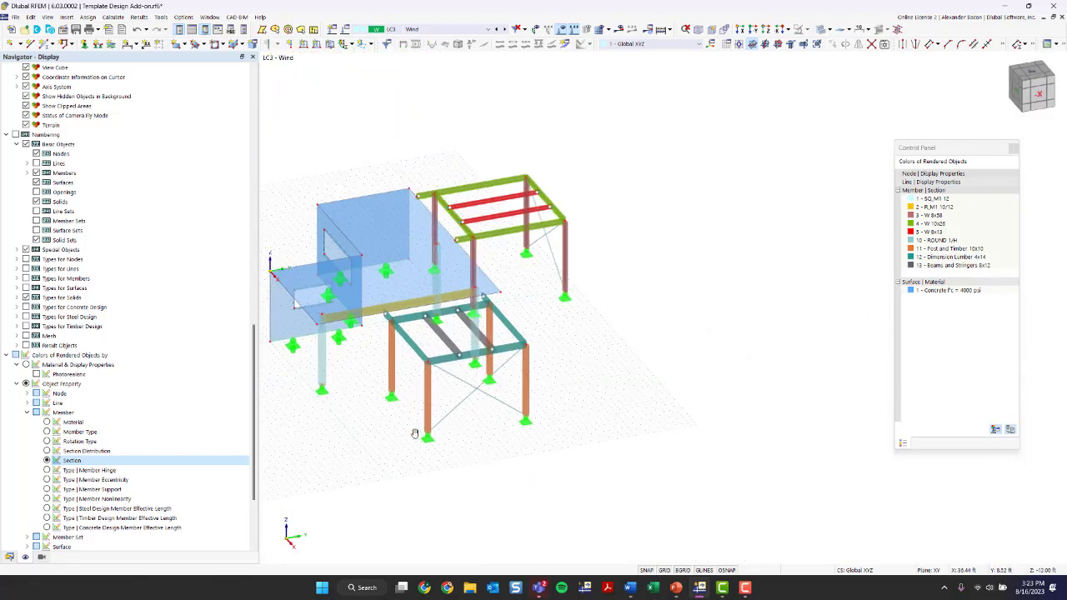
middle_click_drag(414, 433, 451, 445)
View the color settings of the Post and Timber 10x10 section and return to the model data tree
left_click_drag(897, 152, 859, 148)
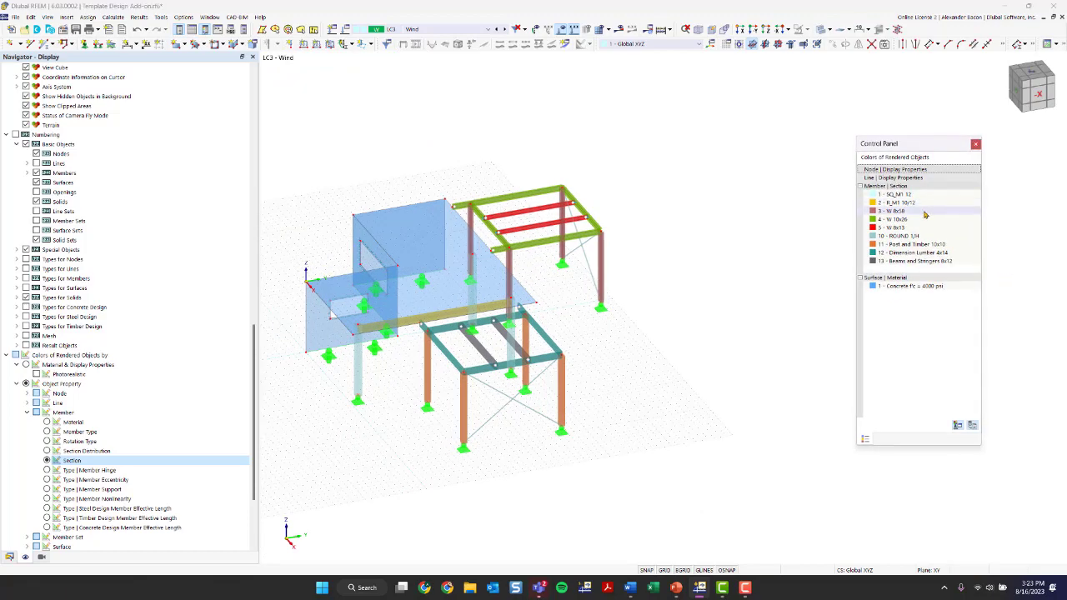
double_click(873, 244)
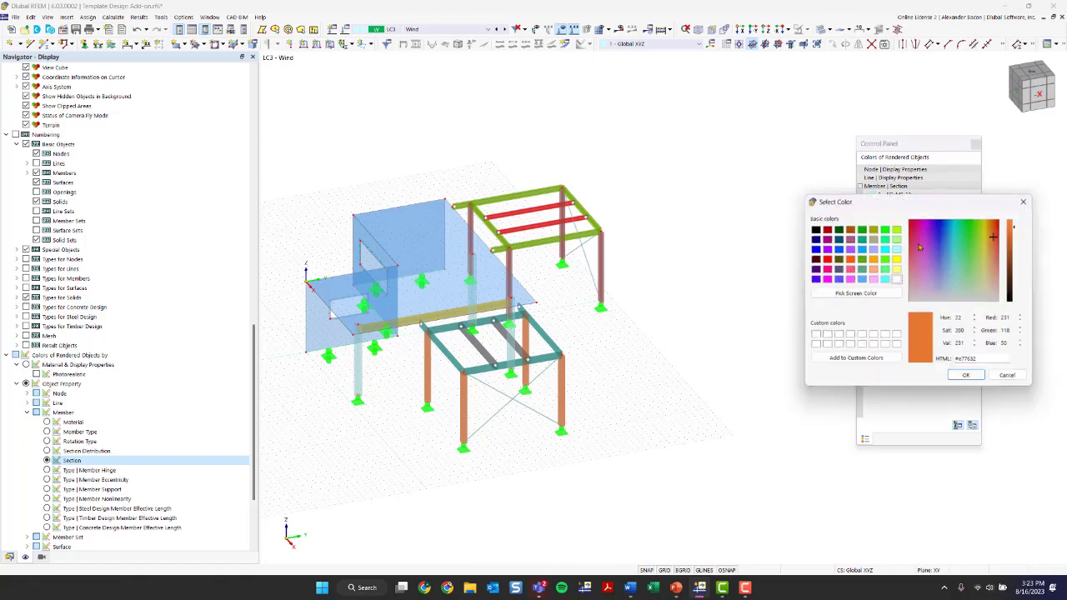
left_click(1031, 202)
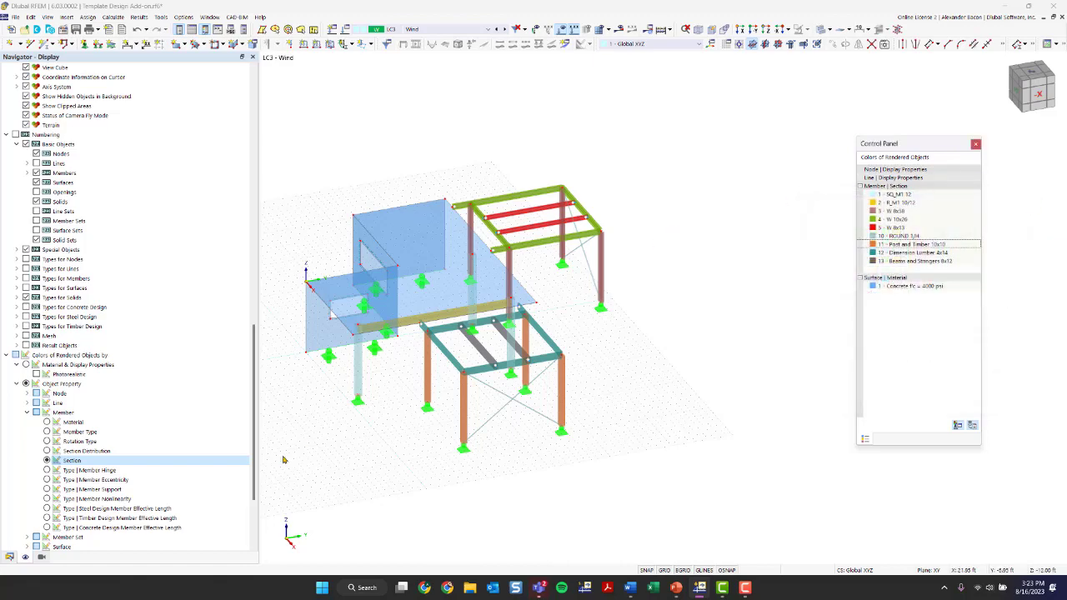
left_click(10, 557)
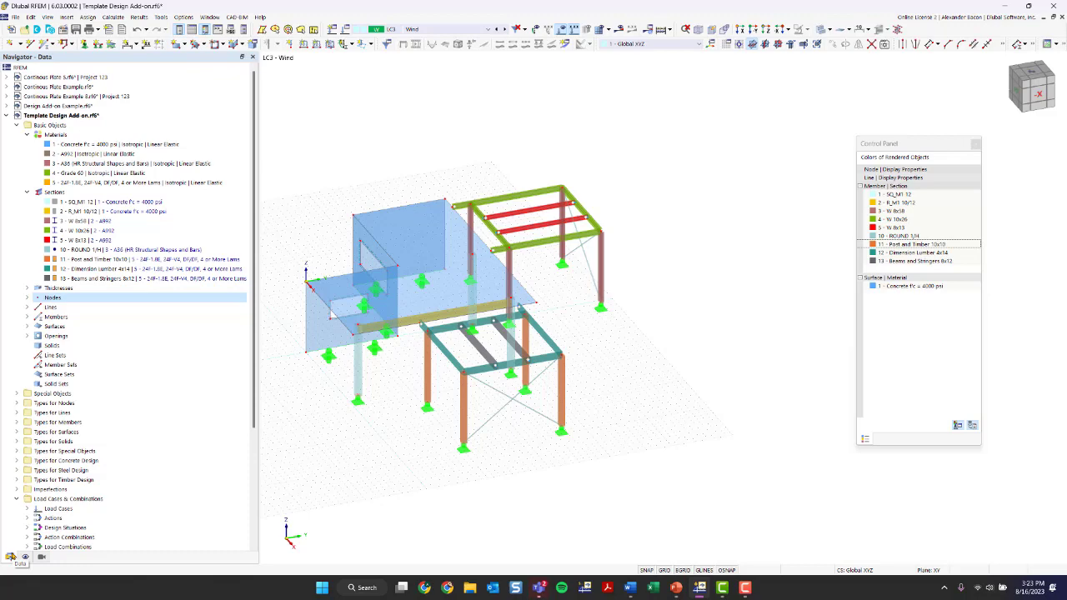
Delete the LC3 Wind load case from the model
left_click(407, 29)
left_click(406, 29)
left_click(341, 32)
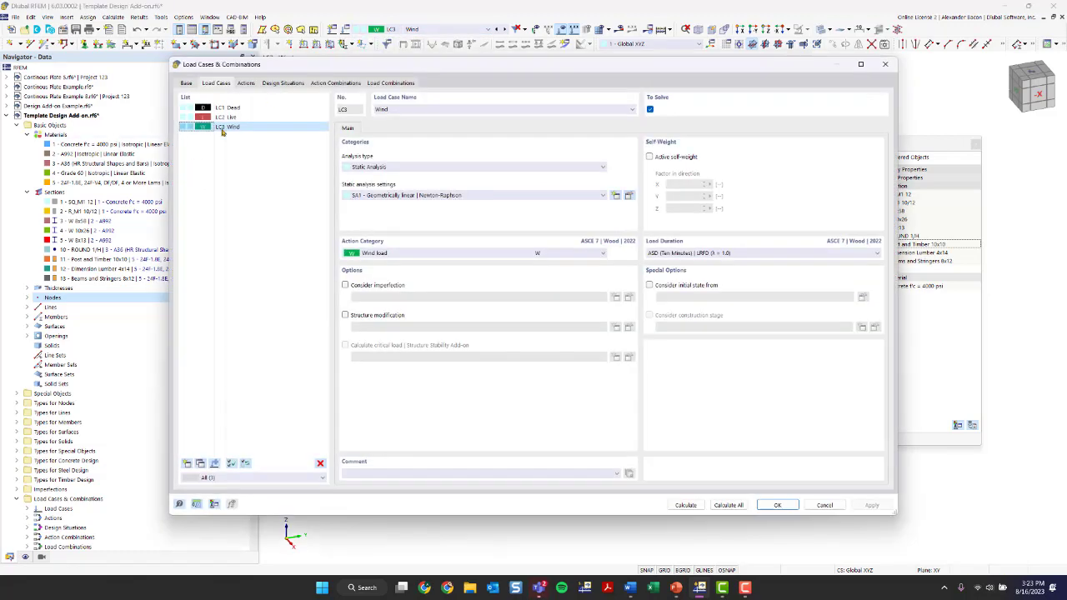
left_click(319, 464)
left_click(543, 322)
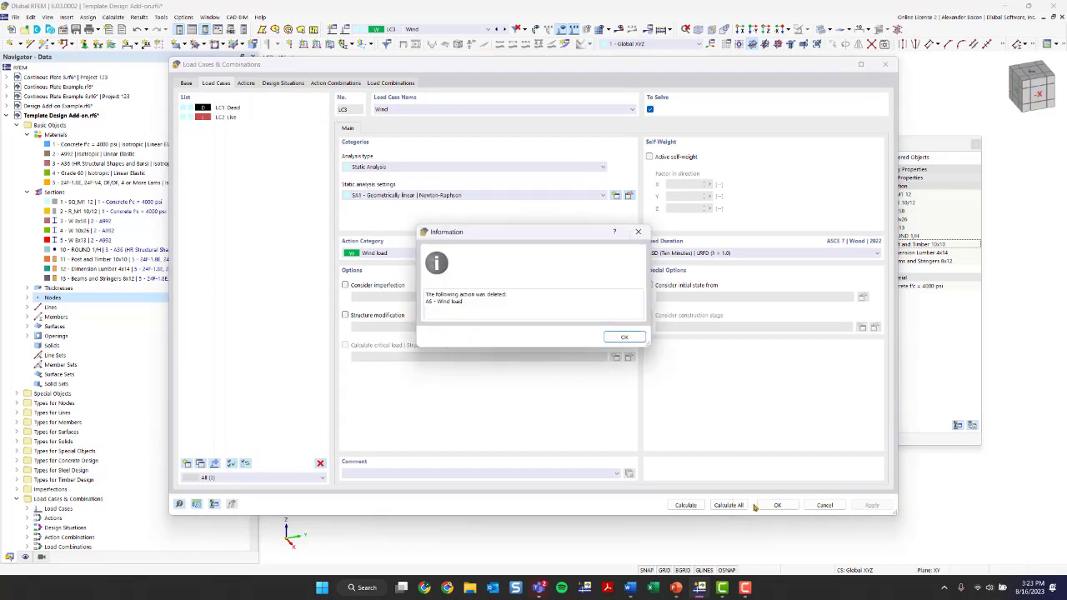
left_click(623, 335)
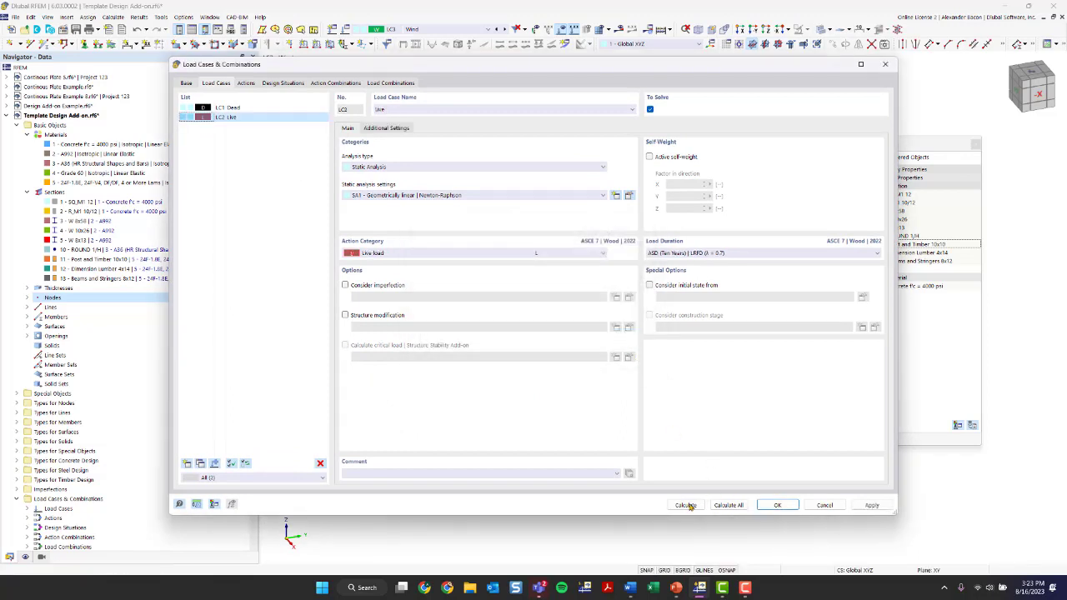
left_click(775, 505)
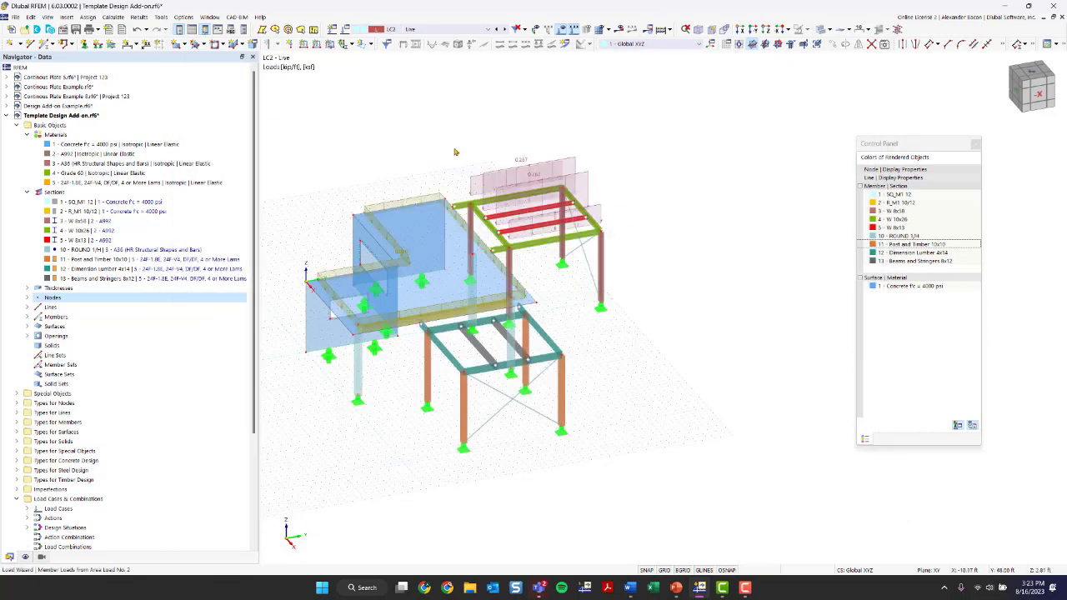
Narrow the model data navigator and display load case LC1 Dead
middle_click_drag(588, 352, 638, 362)
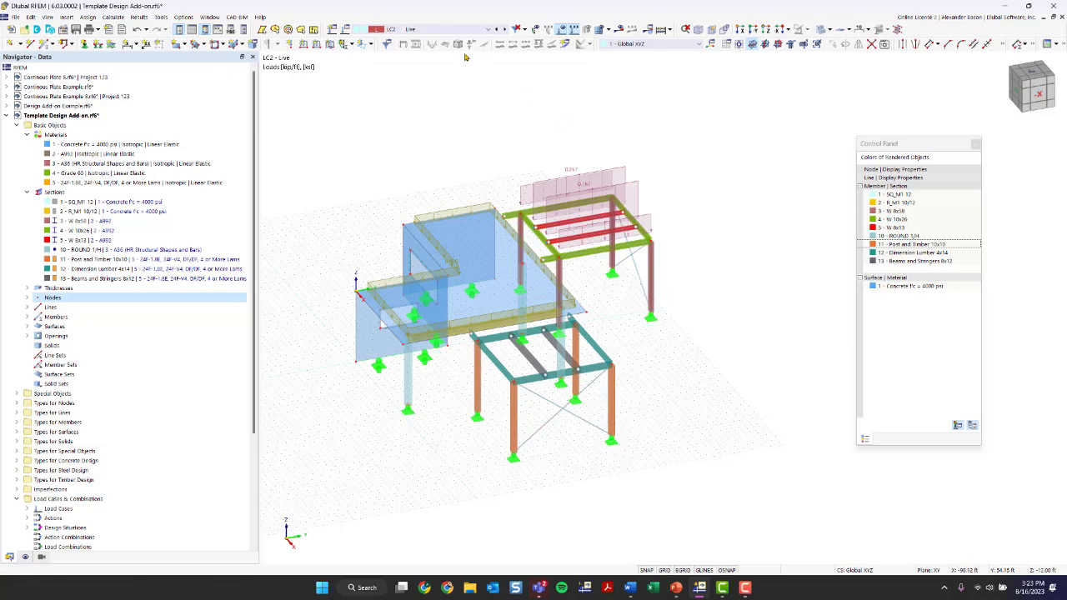
left_click(424, 30)
left_click(424, 38)
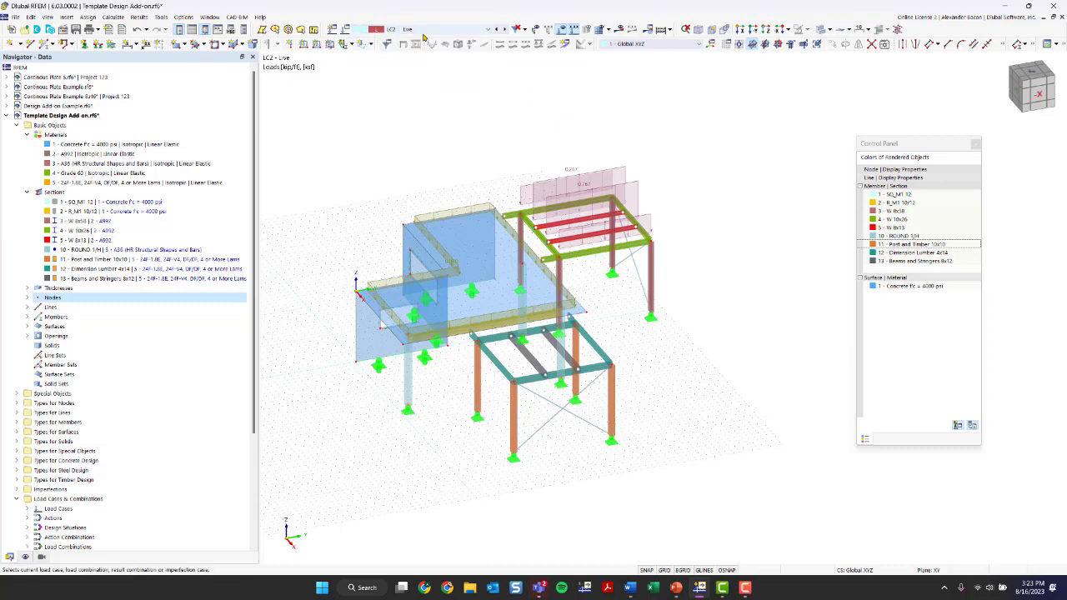
left_click_drag(259, 119, 209, 120)
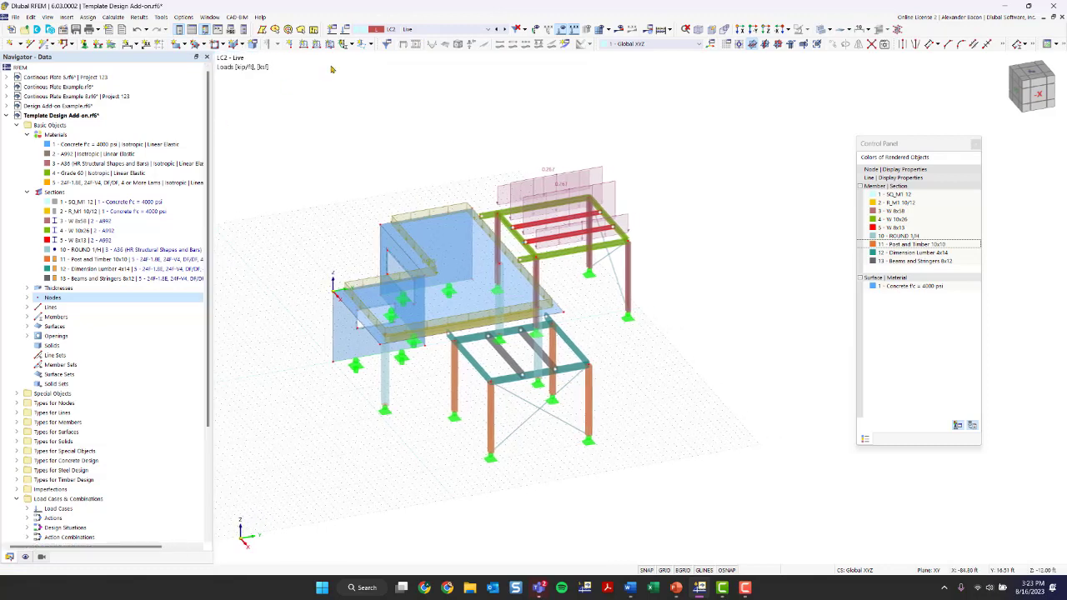
left_click(413, 30)
left_click(414, 38)
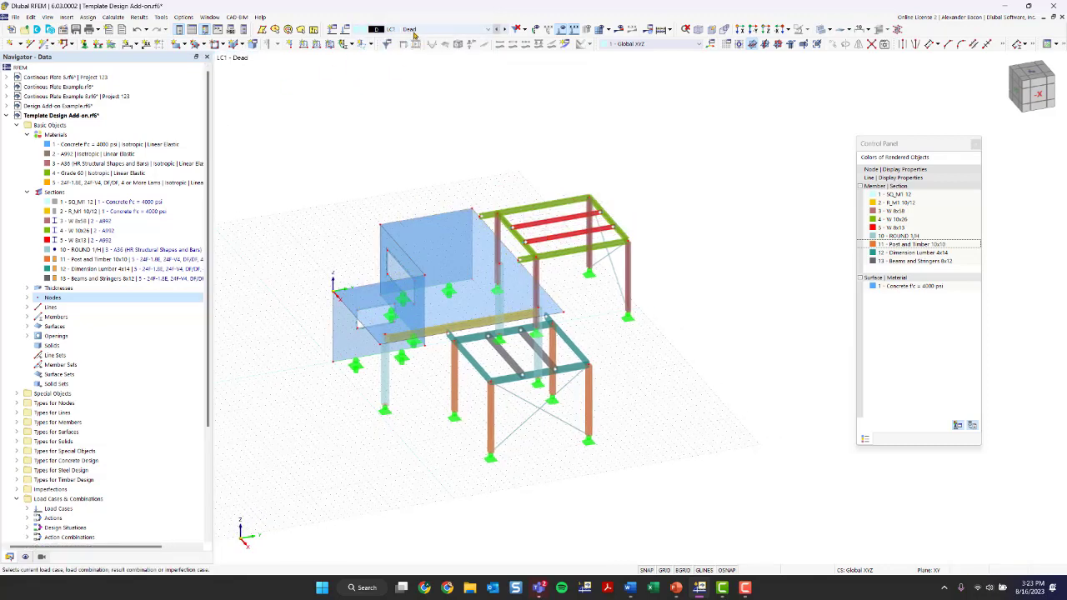
Review the self-weight settings of the LC1 Dead and LC2 Live load cases
left_click(388, 29)
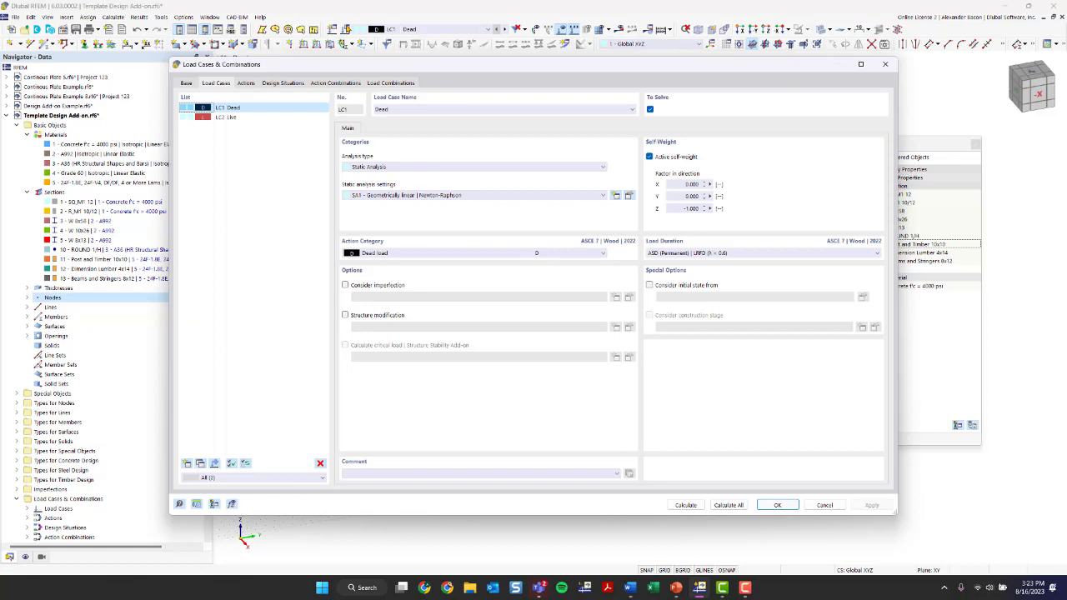
left_click(244, 119)
left_click(232, 108)
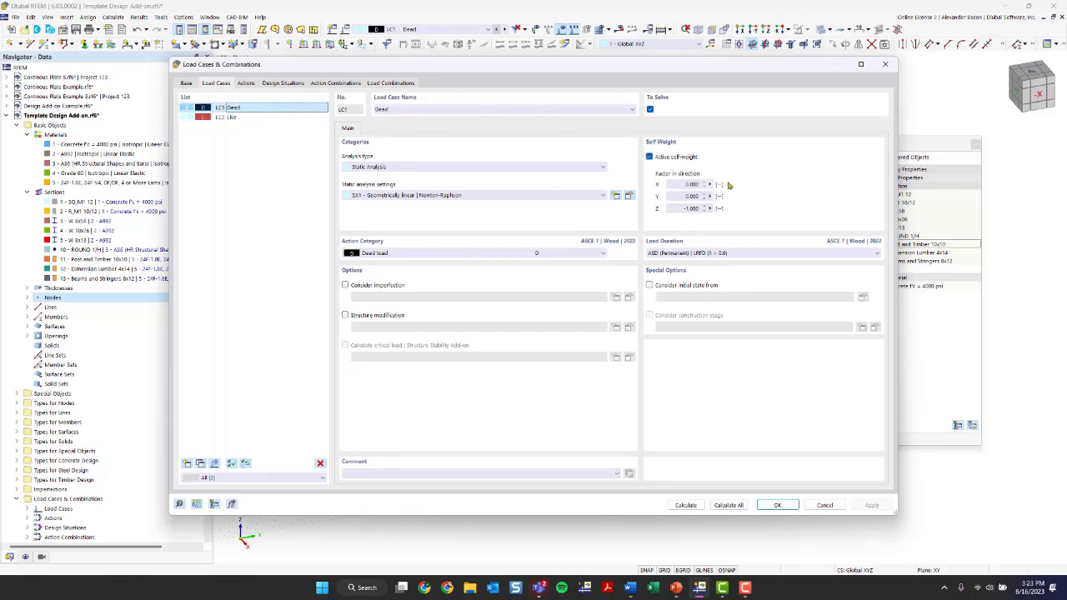
left_click_drag(659, 75, 610, 93)
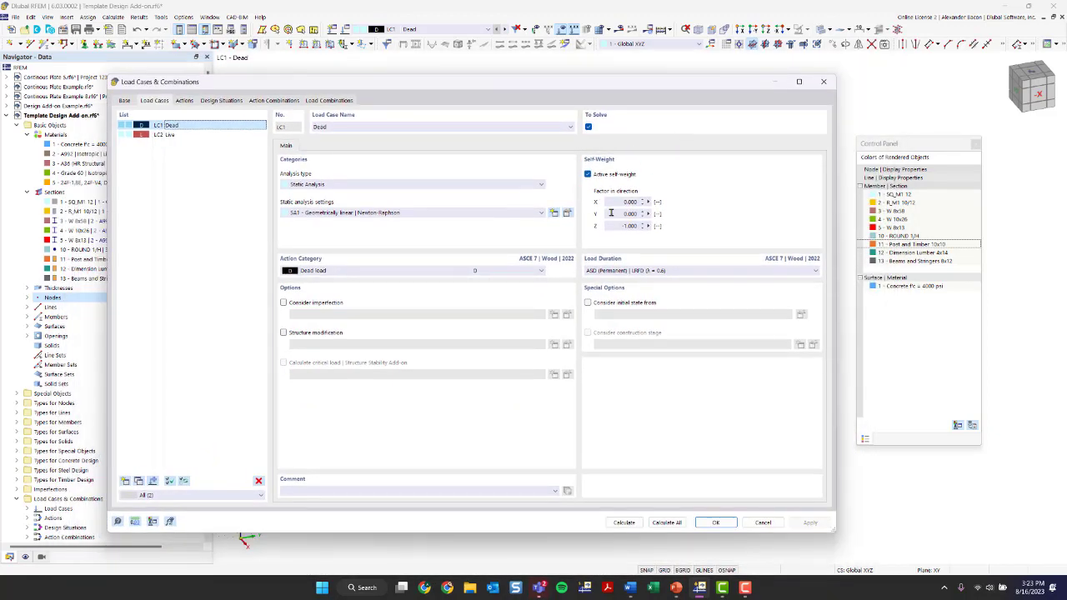
left_click(589, 175)
left_click(589, 176)
left_click(167, 134)
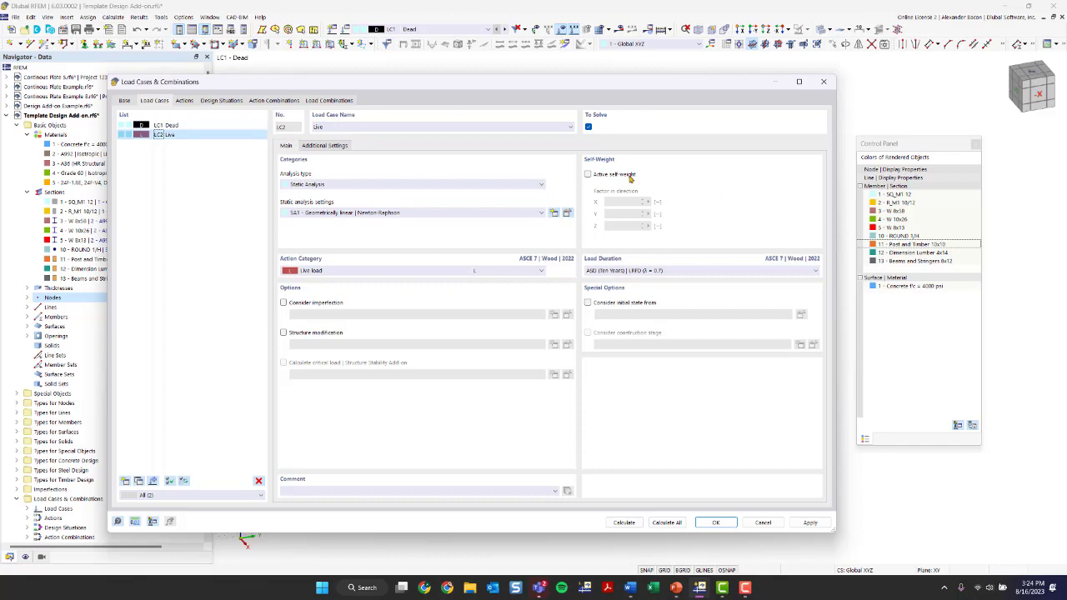
left_click(716, 522)
Display load case LC2 Live and examine the settings of the surface load on the concrete slab
left_click(384, 33)
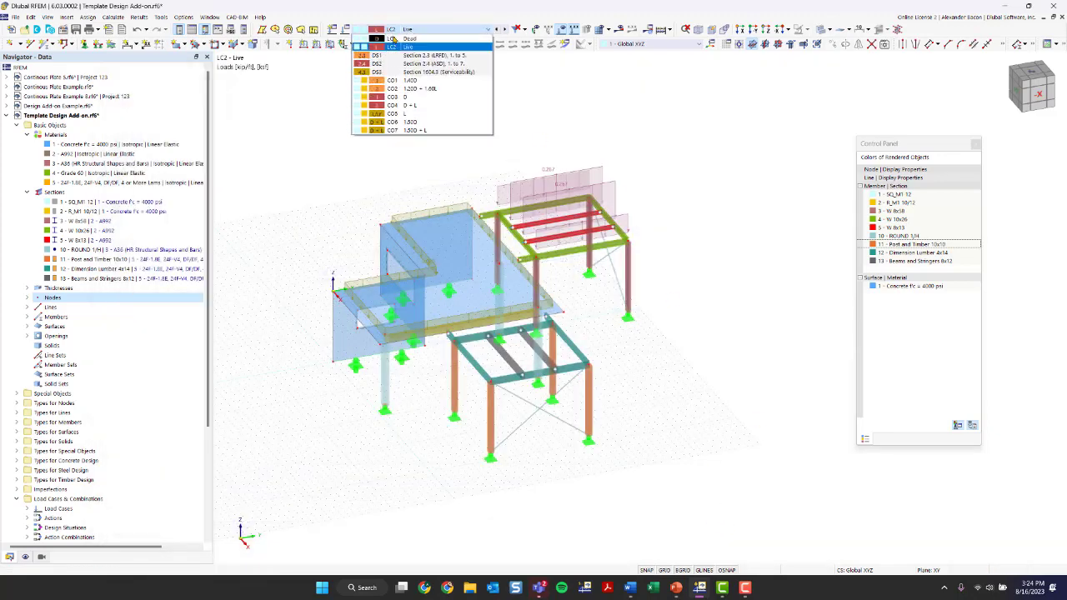
left_click(402, 47)
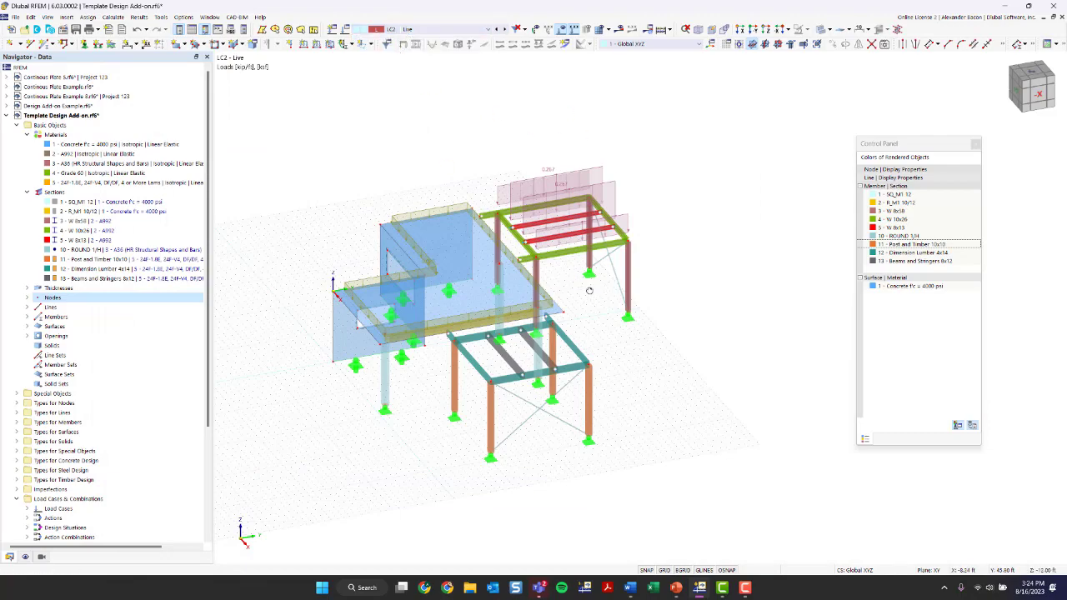
middle_click_drag(590, 290, 478, 290, "ctrl")
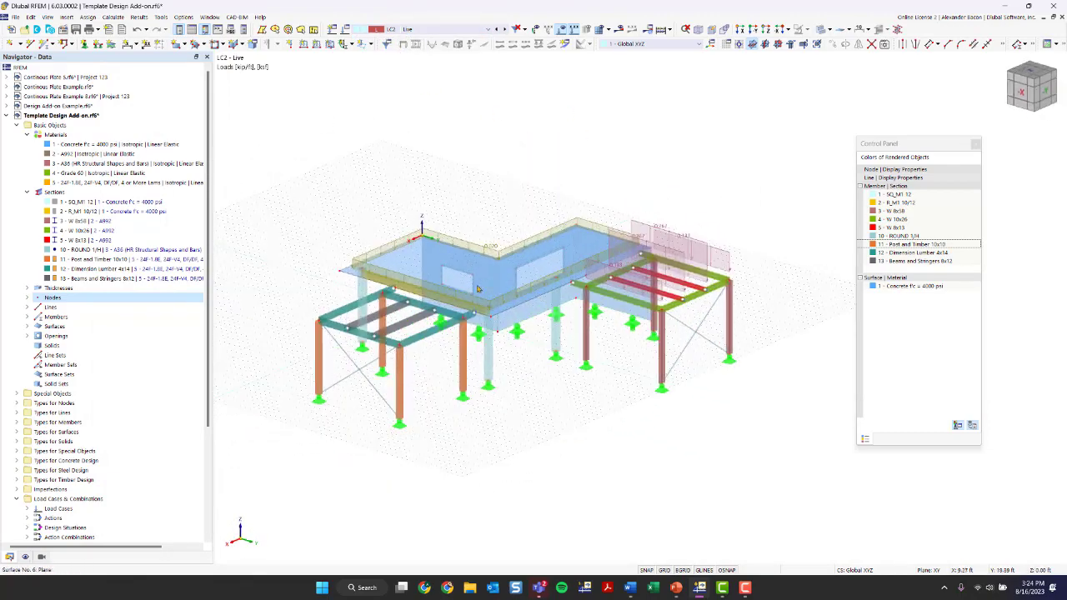
scroll(478, 290, "up", 3)
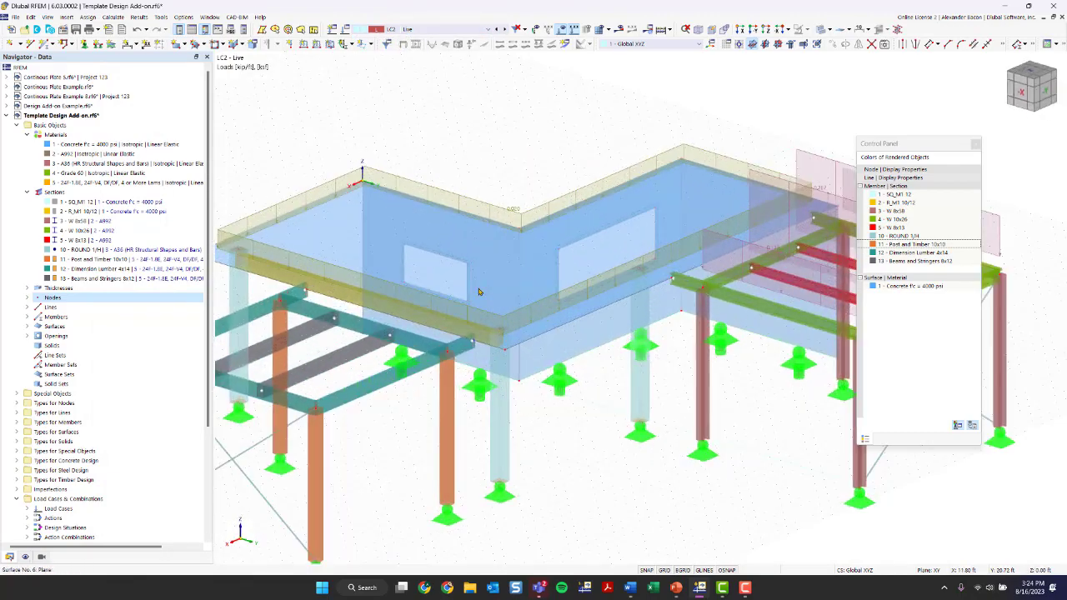
double_click(514, 213)
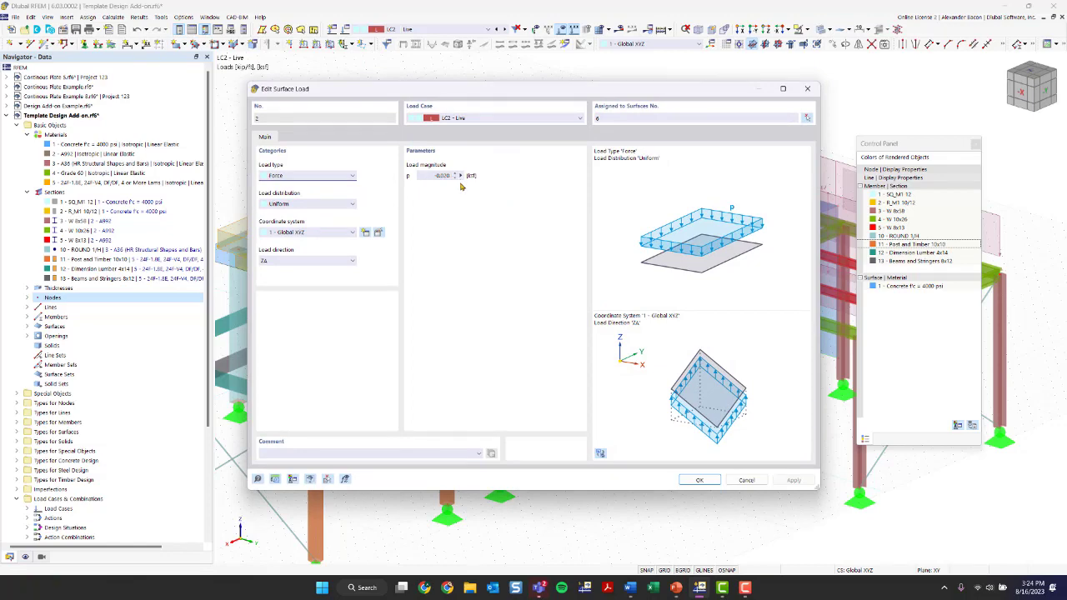
left_click(807, 88)
Open the steel frame's LC2 Live area load wizard and examine its load distribution and load direction settings
scroll(573, 110, "down", 2)
middle_click_drag(573, 110, 546, 165)
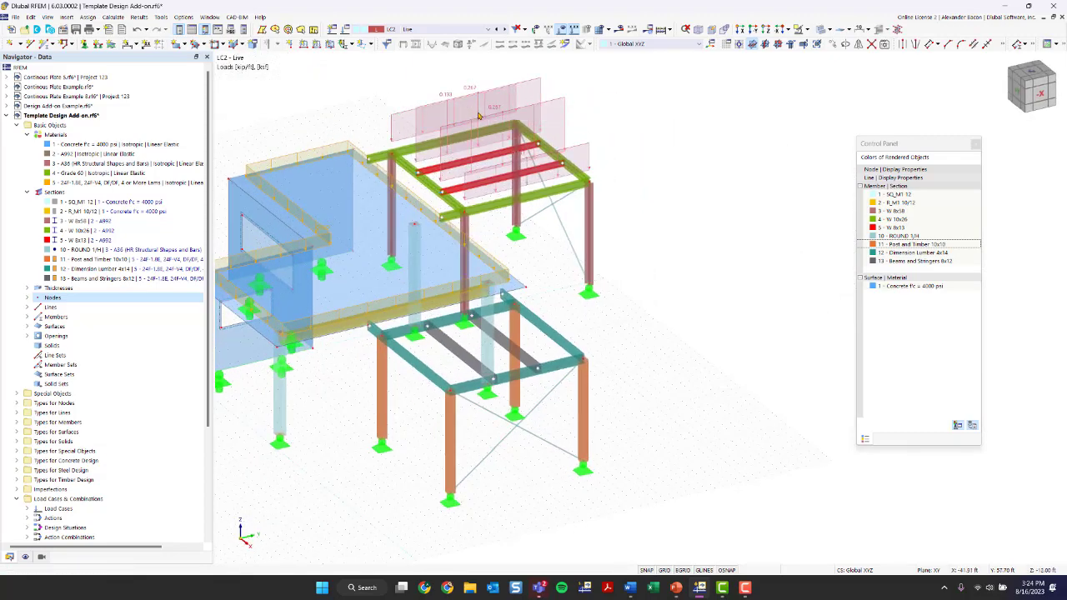
scroll(617, 112, "up", 3)
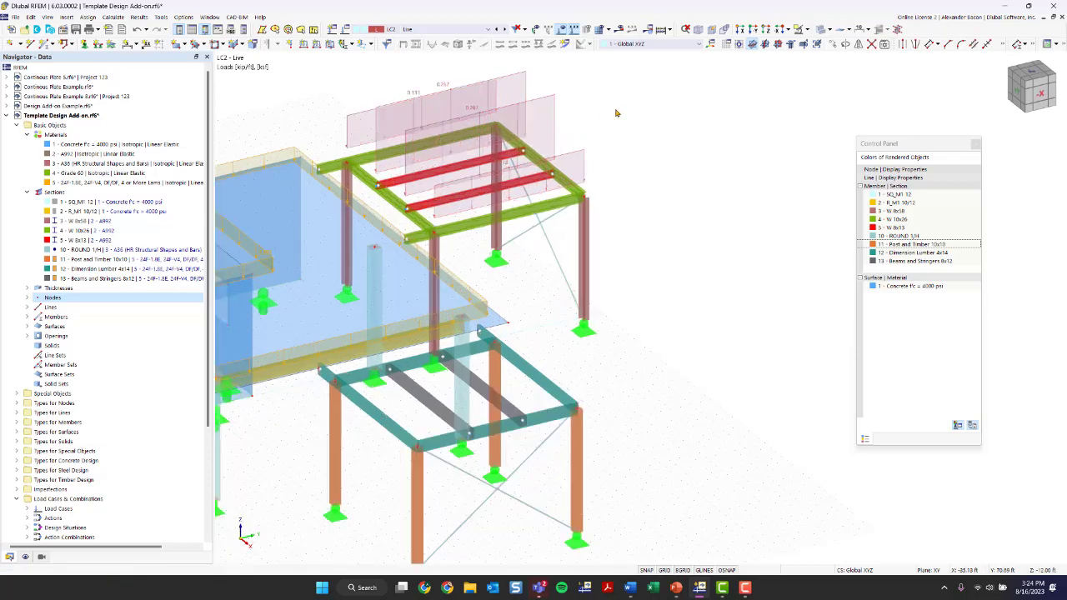
middle_click_drag(615, 113, 590, 171)
middle_click_drag(590, 171, 843, 246, "ctrl")
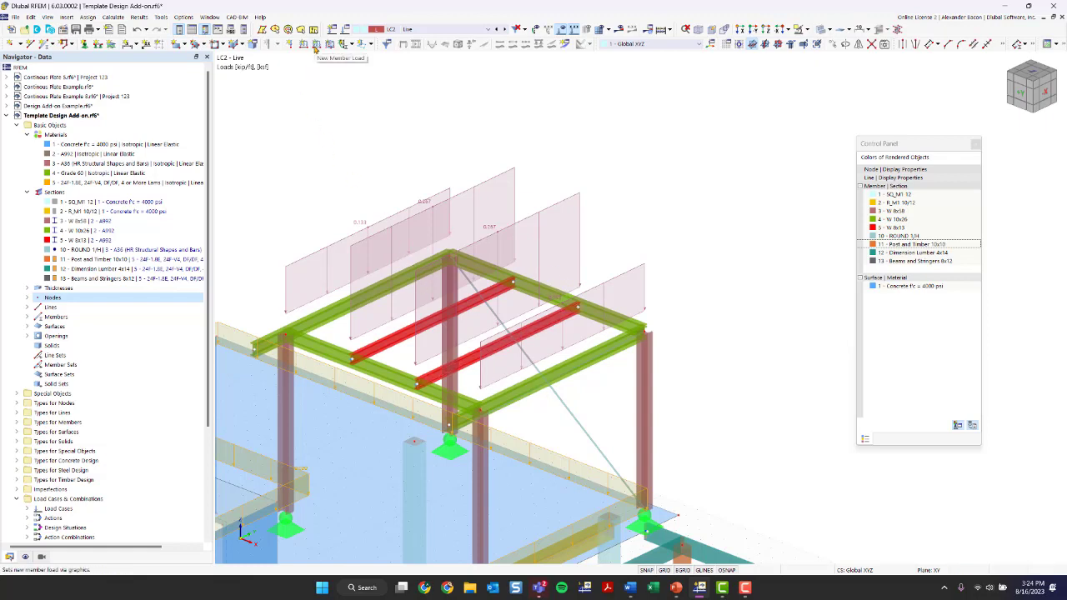
double_click(429, 206)
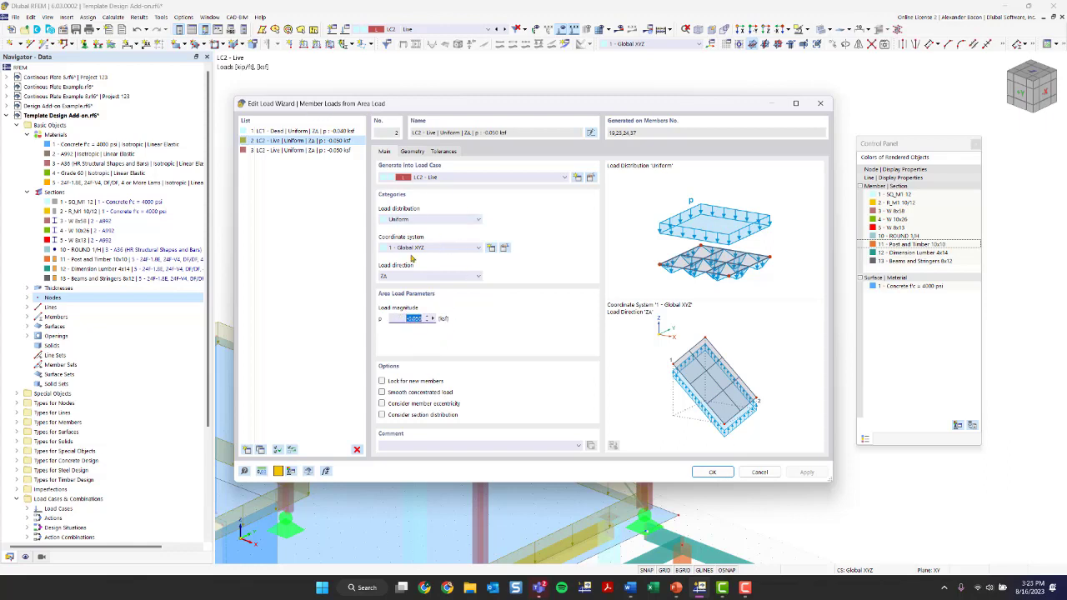
left_click(412, 221)
left_click(411, 223)
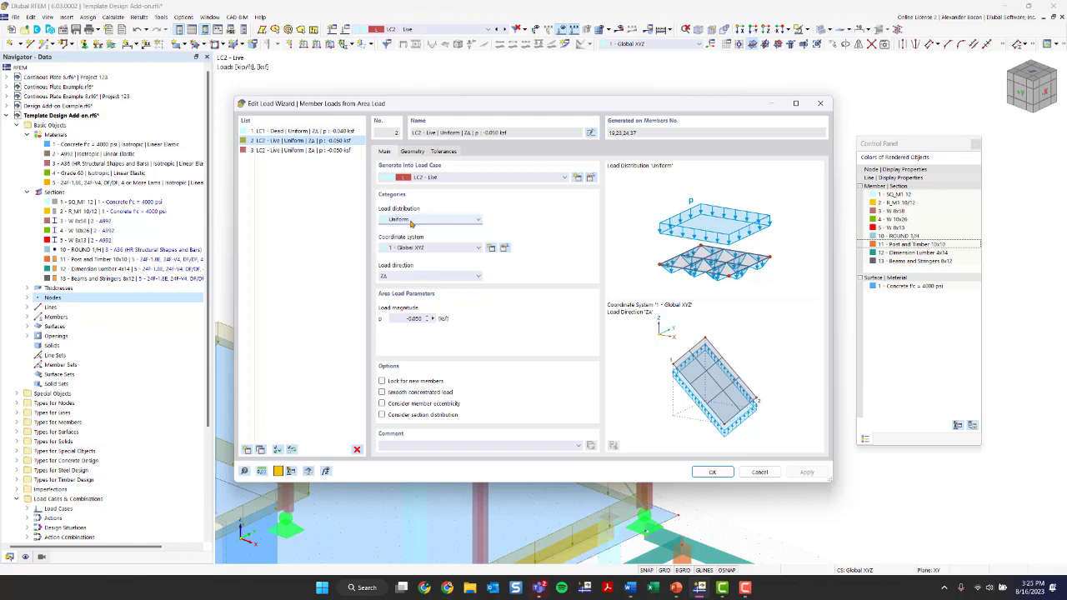
left_click(412, 276)
left_click(412, 276)
Examine the corner nodes and removed member influence in the wizard's geometry settings, and close it without changes
left_click(413, 151)
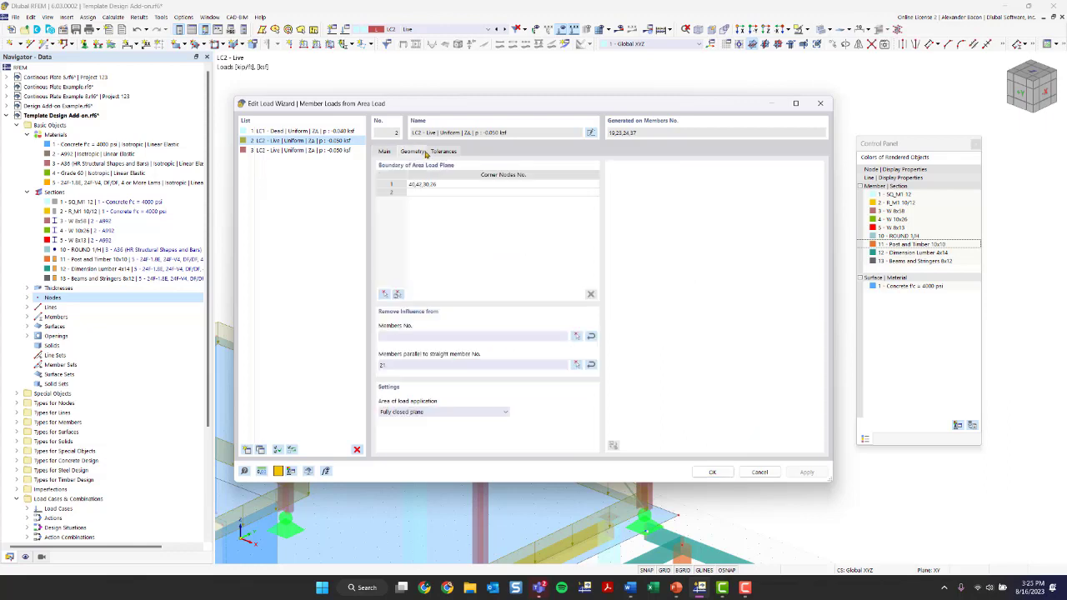
left_click(455, 185)
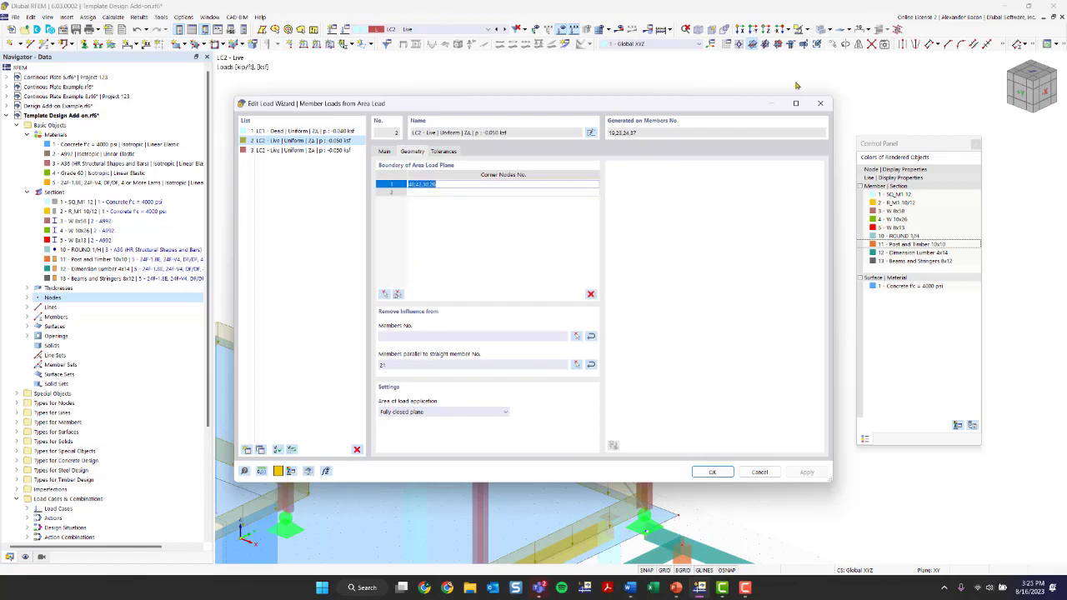
left_click(820, 106)
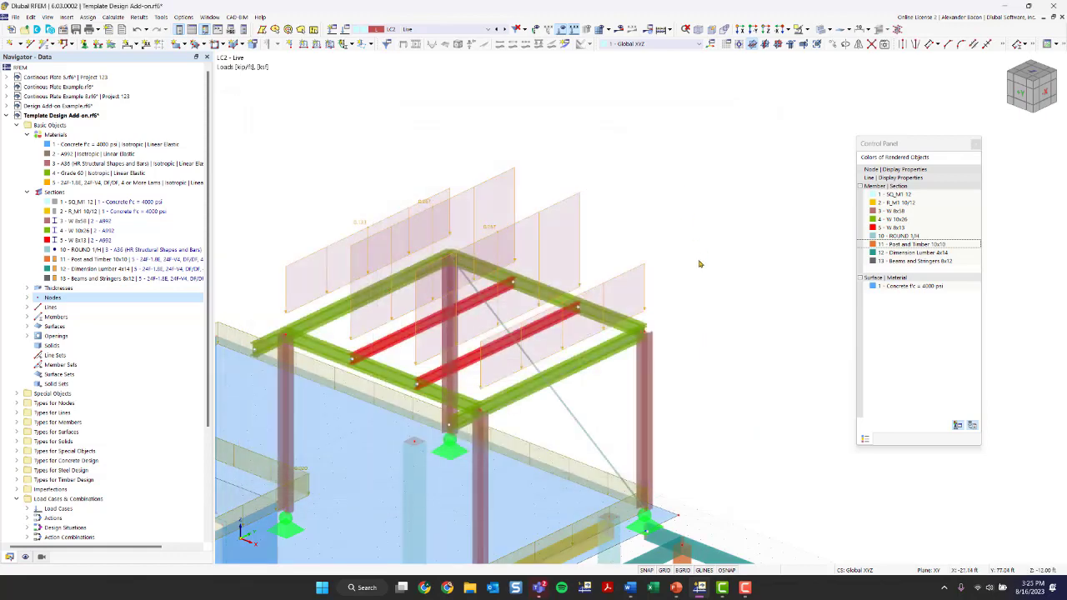
Display the steel frame's live load as a single area load, and switch back to displaying the generated member loads separately
scroll(674, 297, "down", 1)
scroll(674, 298, "up", 1)
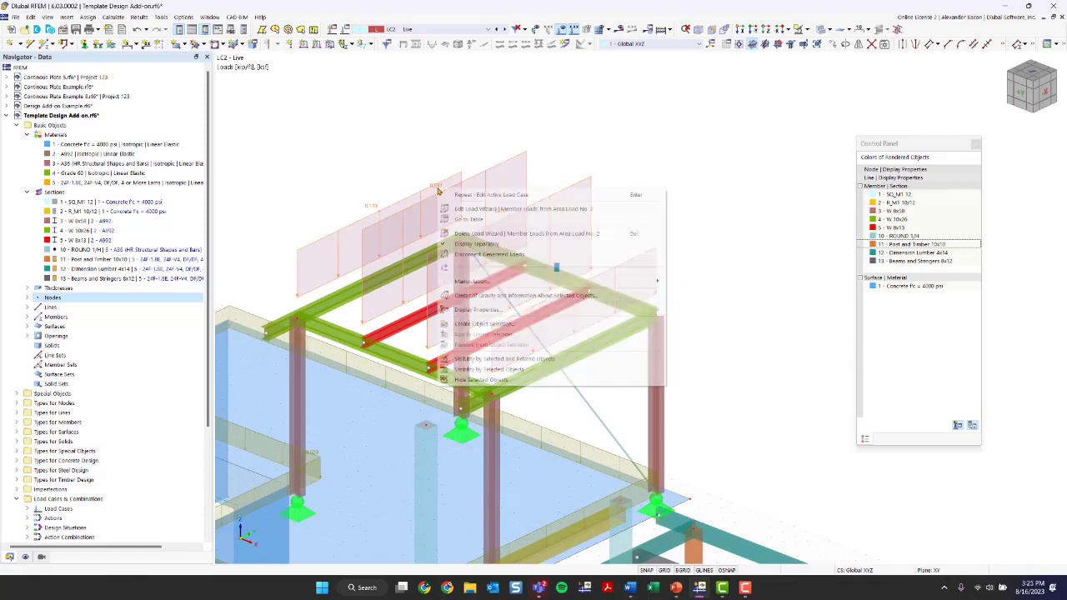
right_click(440, 191)
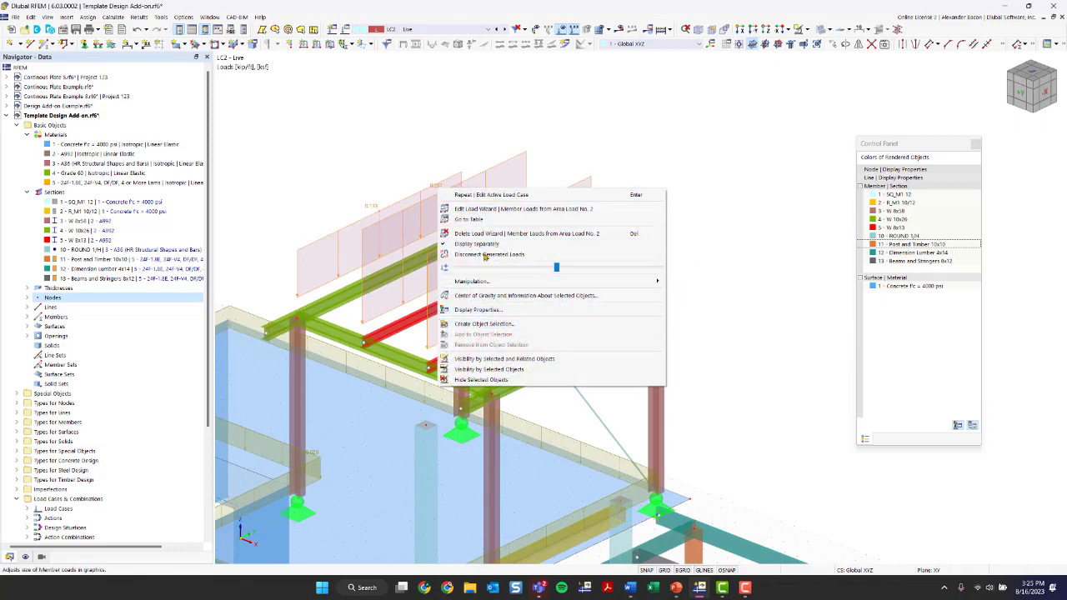
left_click(478, 244)
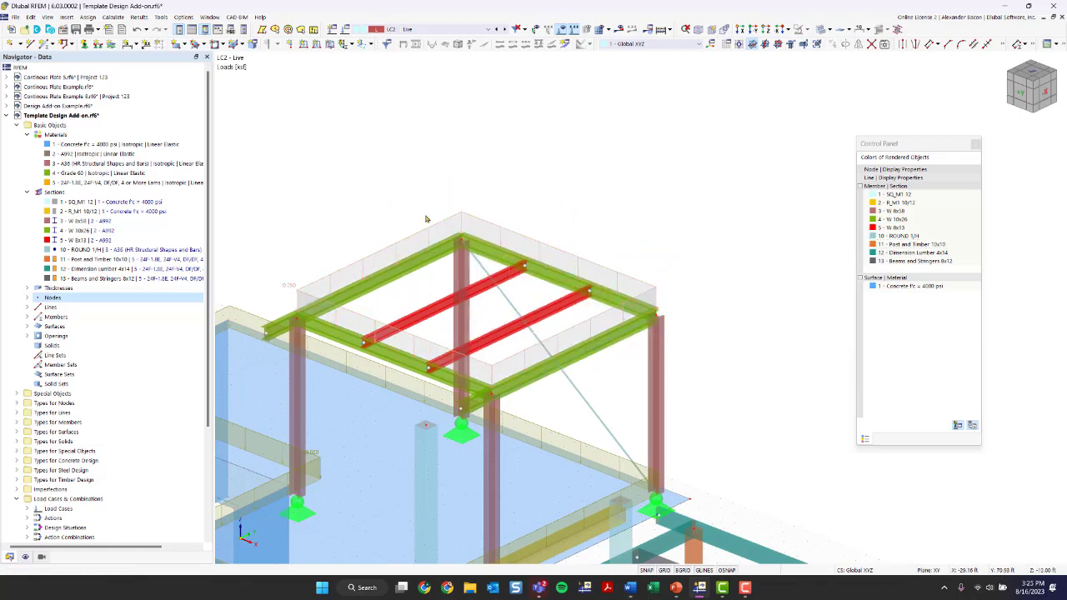
mouse_move(291, 290)
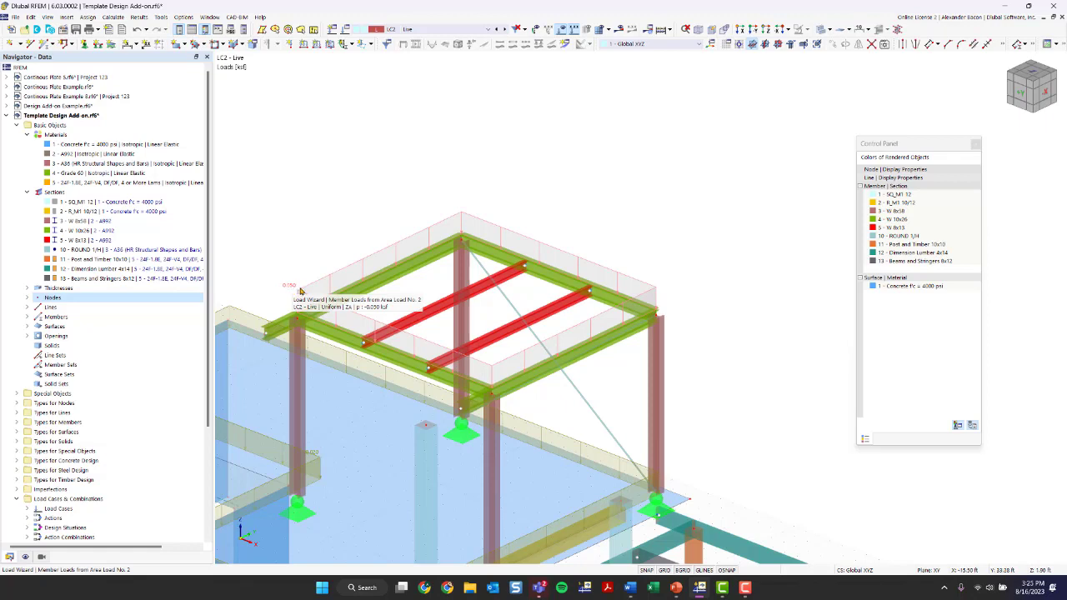
right_click(300, 292)
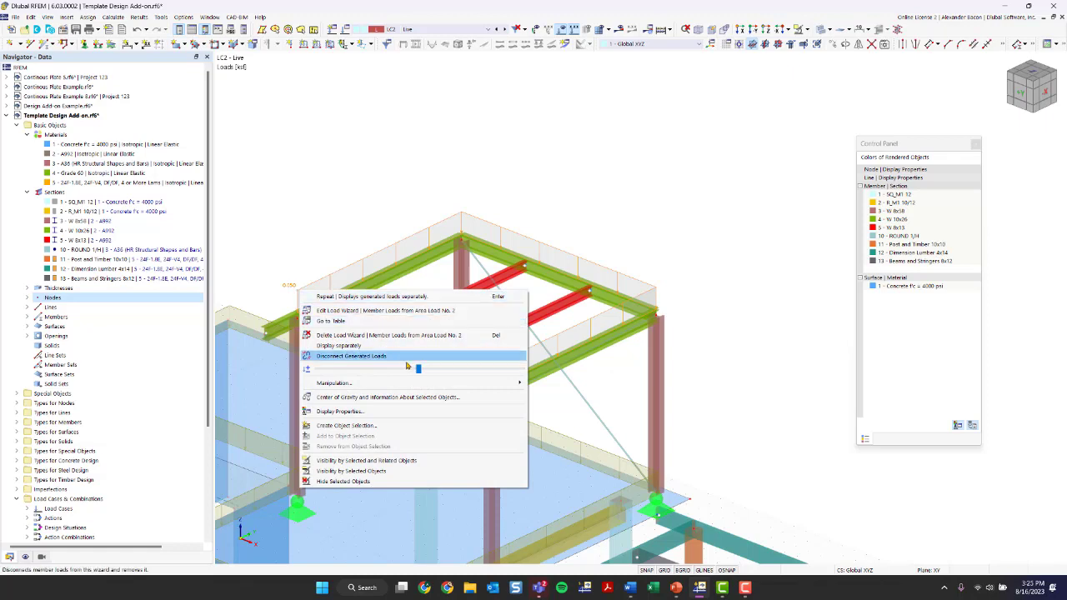
left_click(375, 347)
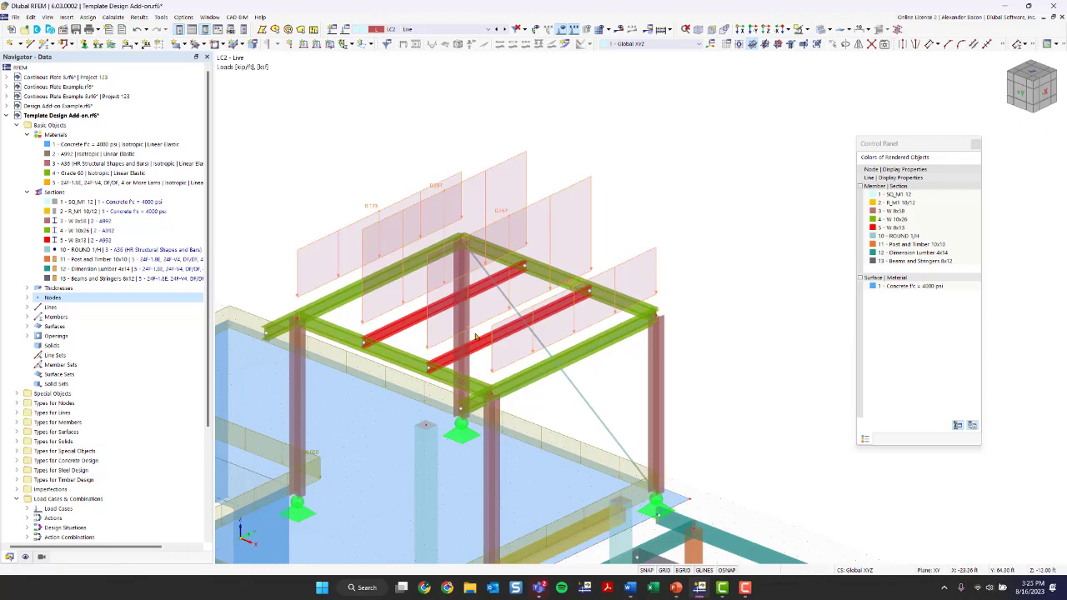
Create a new Member Loads from Area Load wizard in LC2 Live with a uniform ZA load of -0.050 ksf
scroll(584, 289, "down", 5)
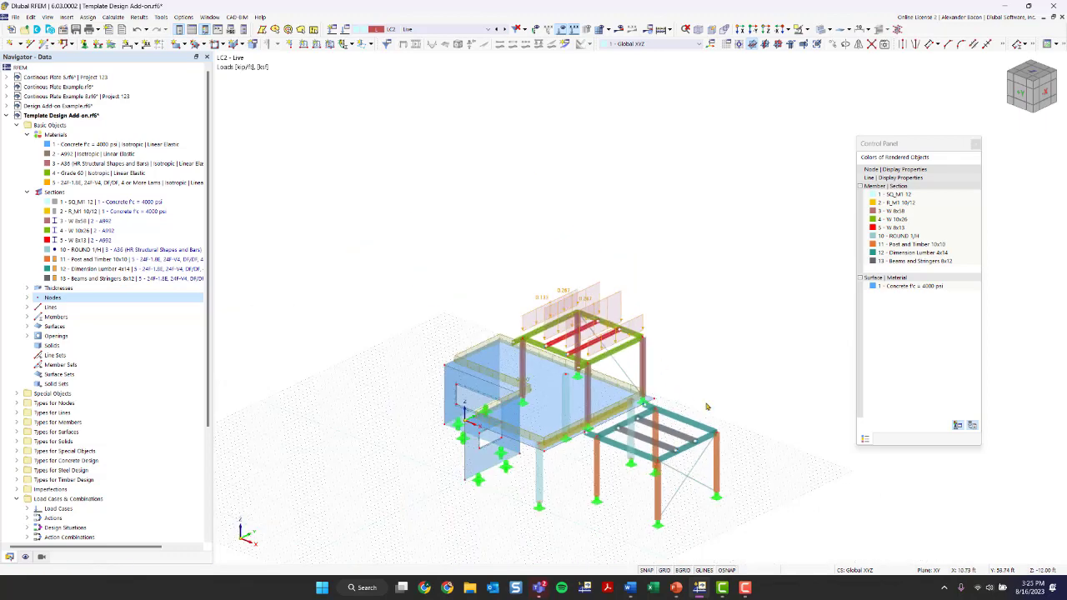
scroll(560, 315, "up", 6)
scroll(478, 377, "up", 4)
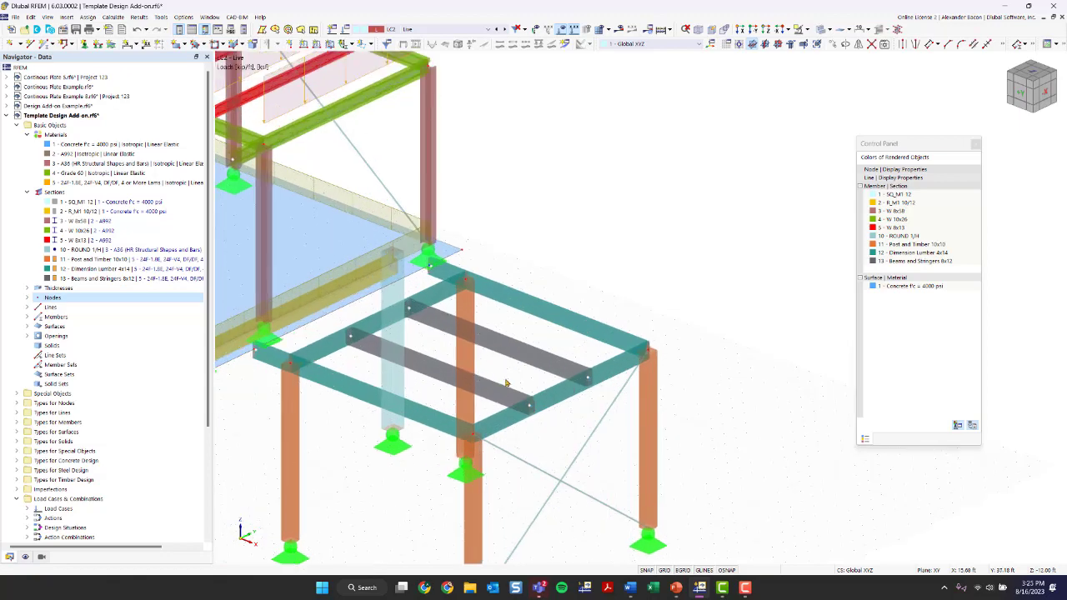
scroll(575, 434, "down", 3)
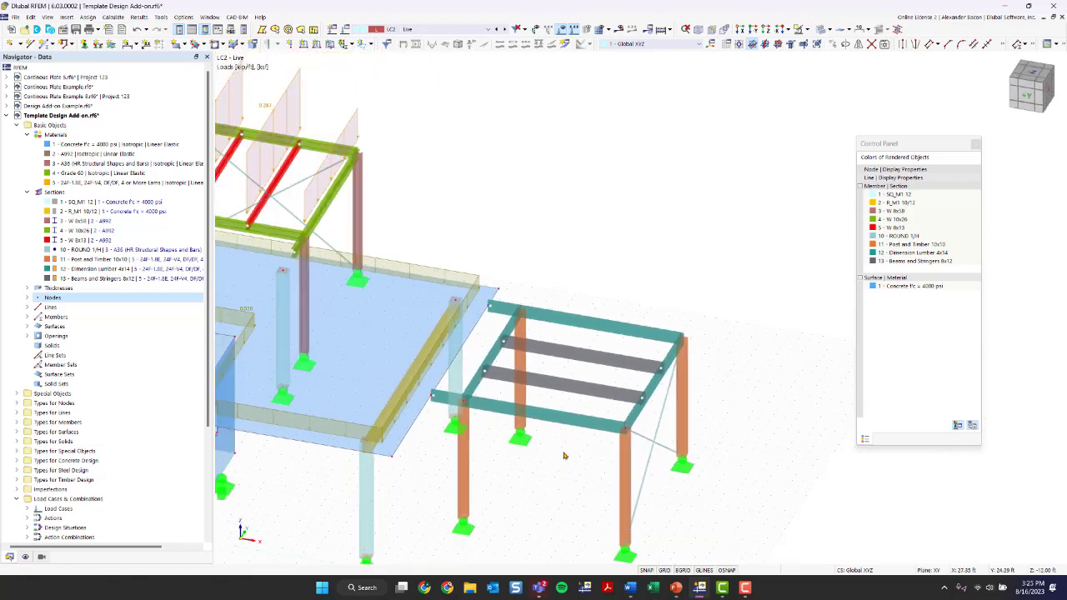
left_click(67, 18)
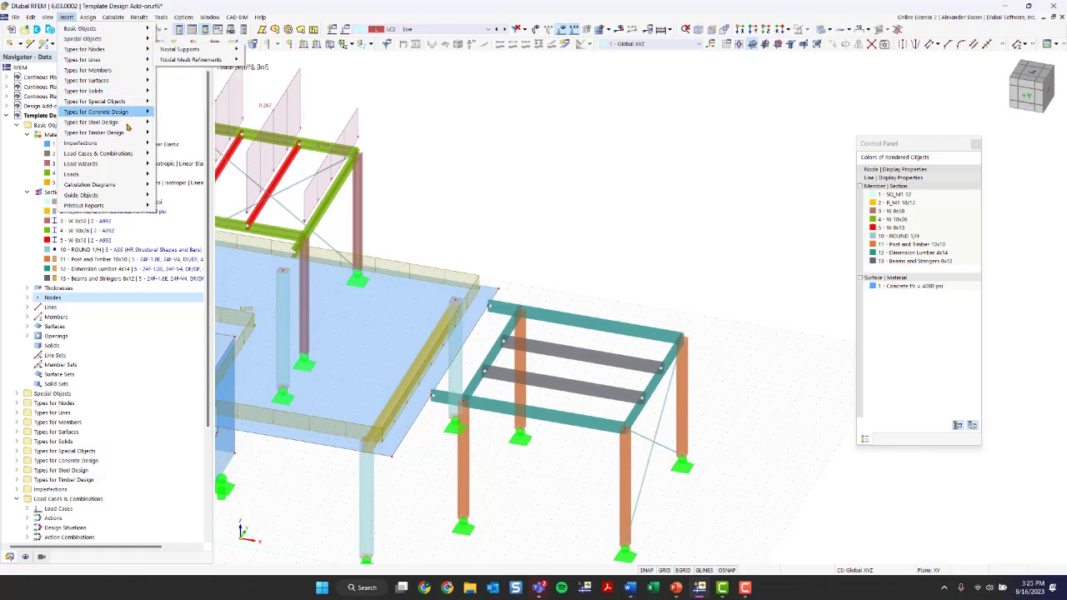
mouse_move(120, 165)
mouse_move(185, 167)
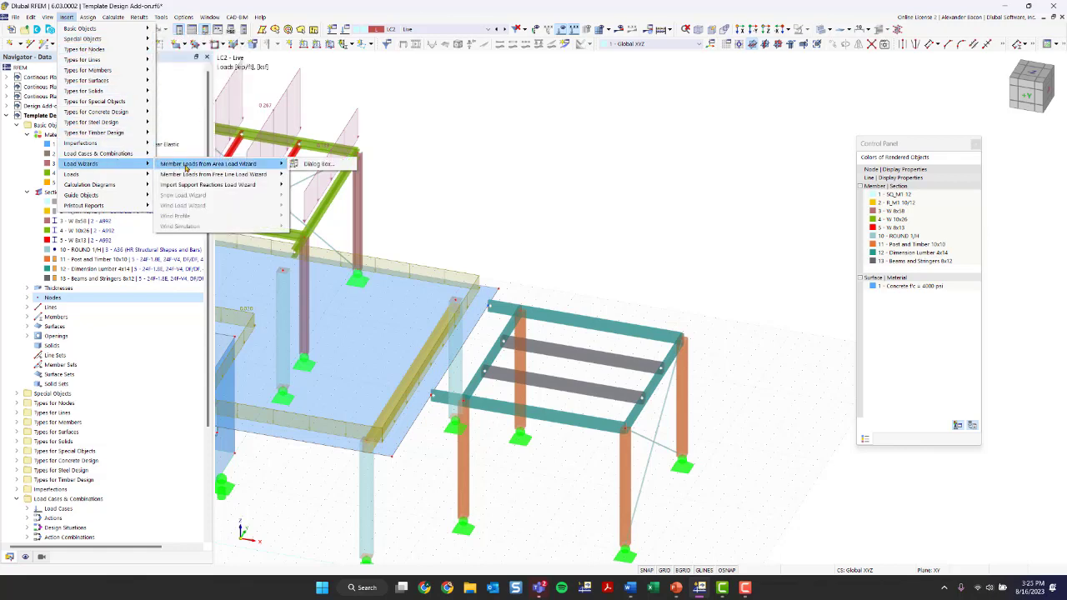
left_click(317, 165)
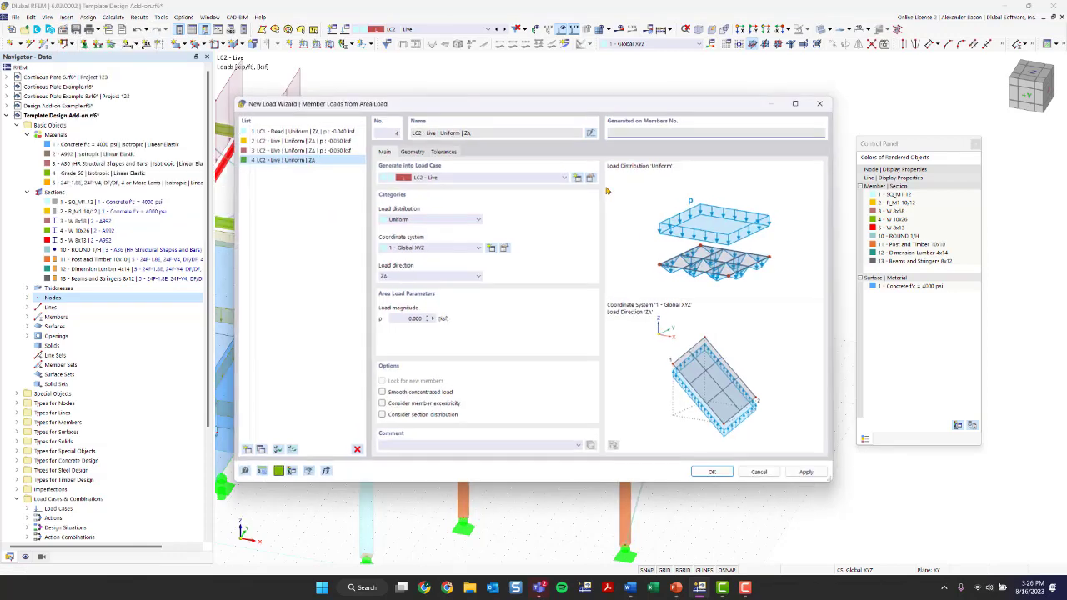
left_click(406, 319)
type("-")
Define the area load plane by picking the four corner nodes above the timber frame's posts
left_click(414, 152)
left_click(435, 182)
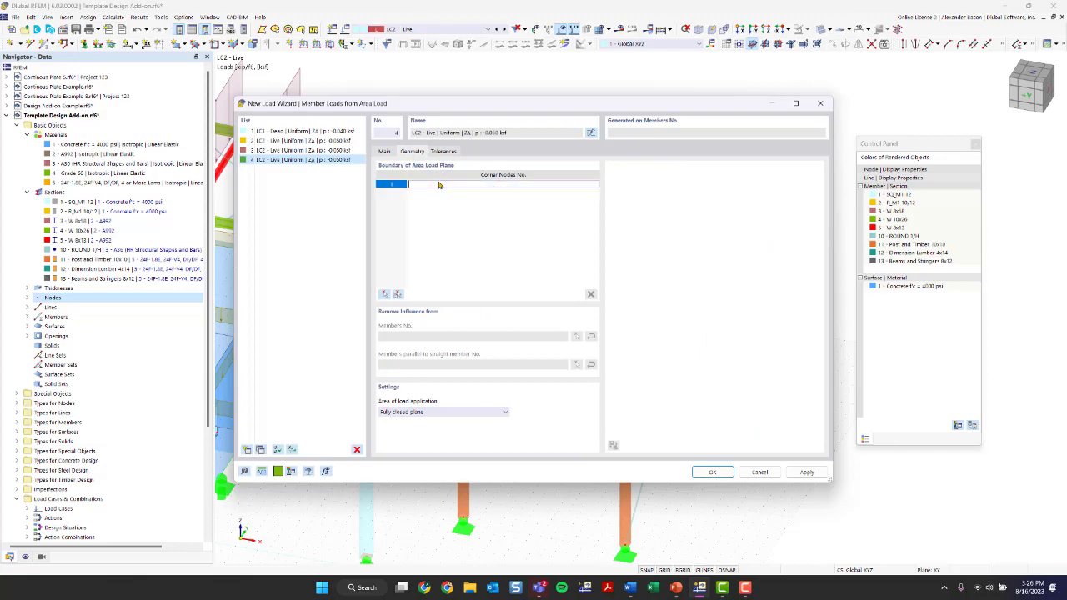
left_click(386, 152)
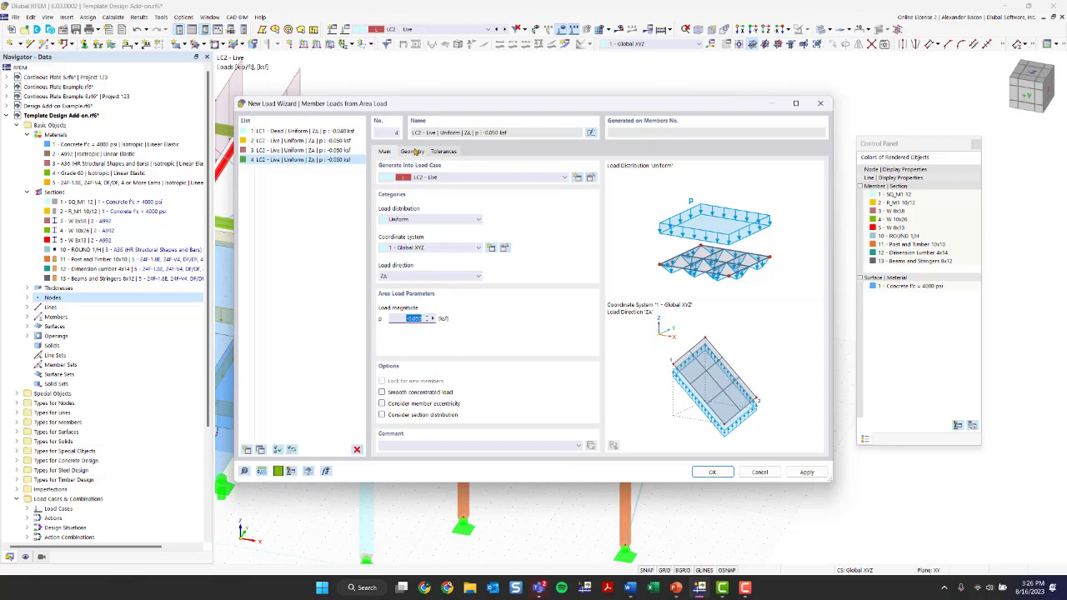
left_click(413, 150)
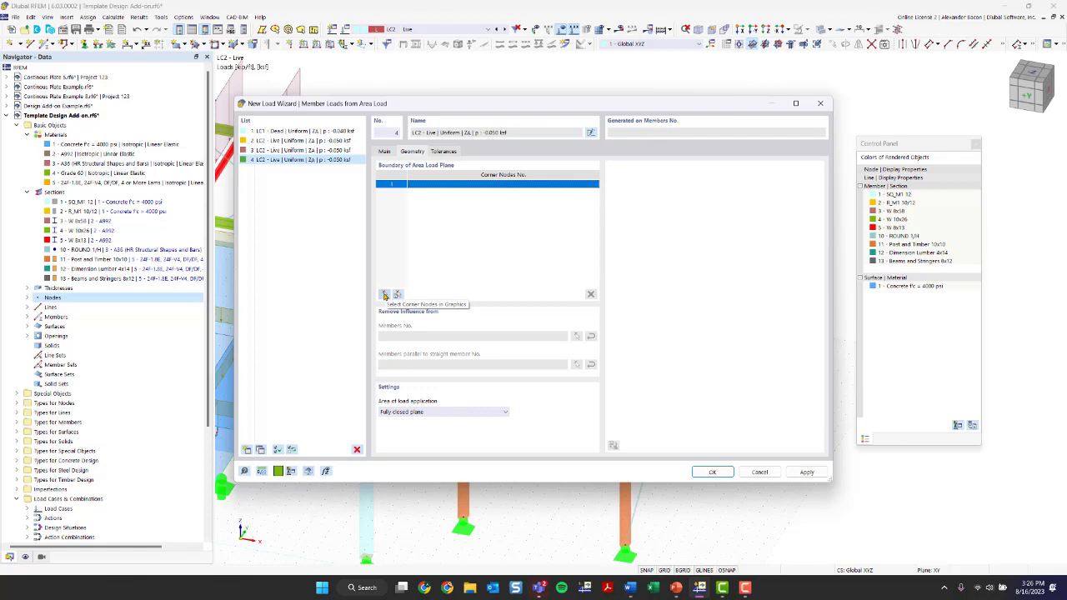
left_click(384, 295)
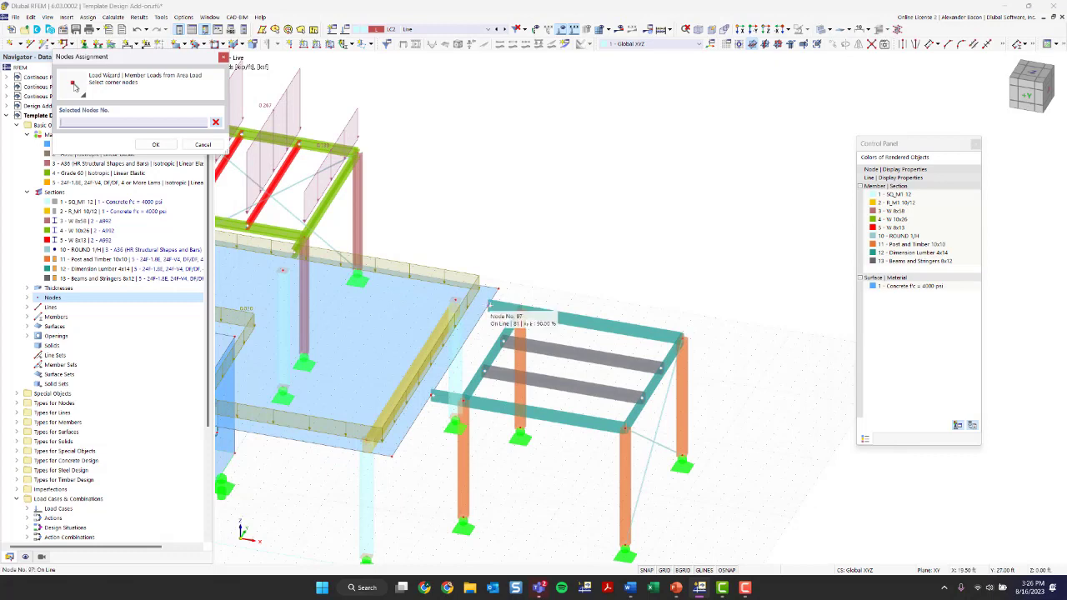
left_click(491, 309)
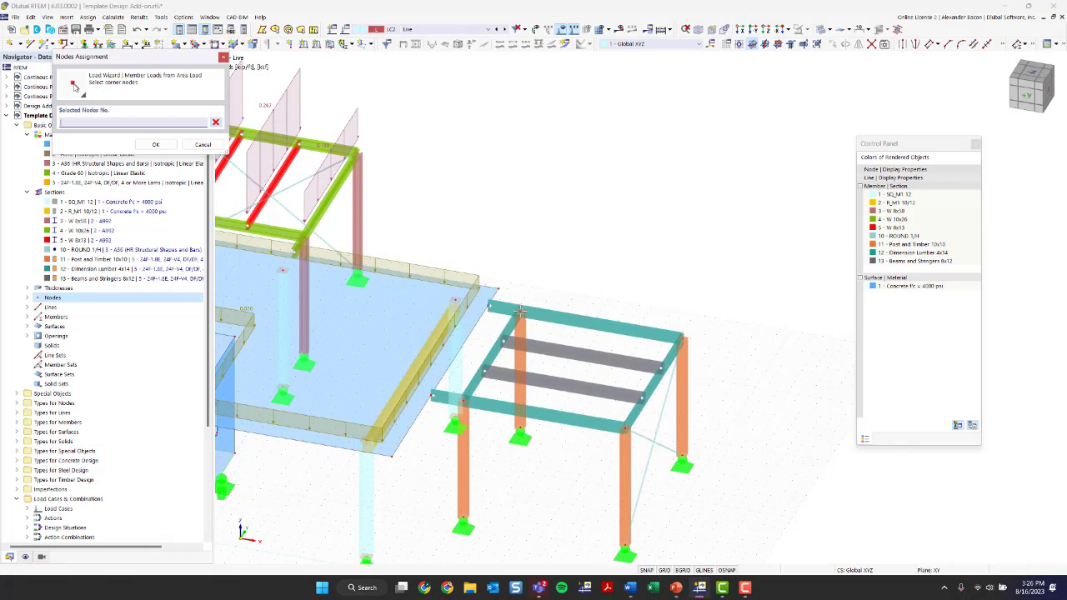
left_click(463, 401)
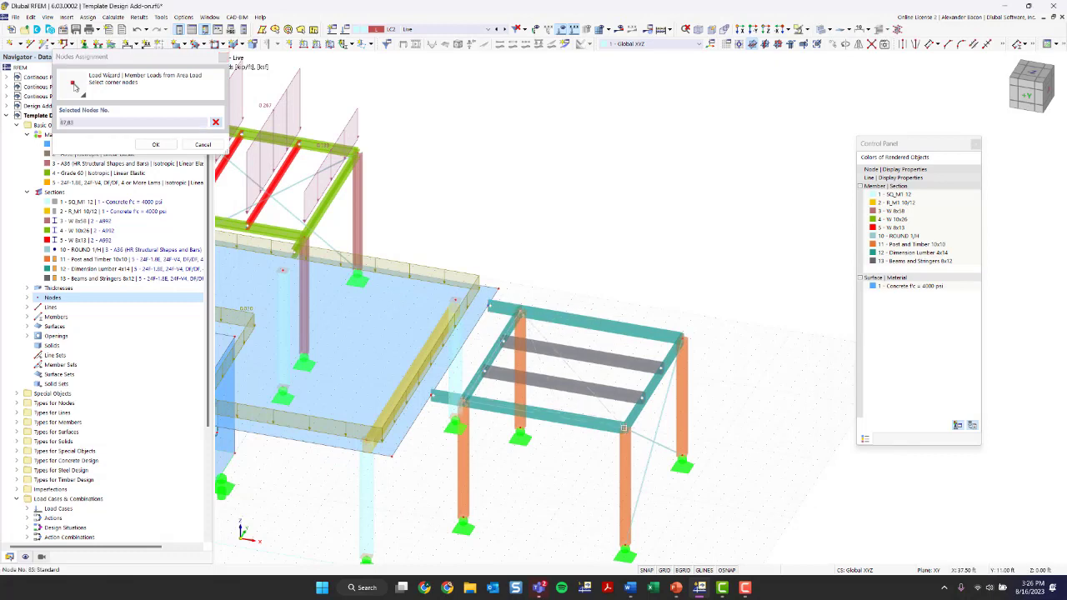
left_click(626, 428)
left_click(682, 339)
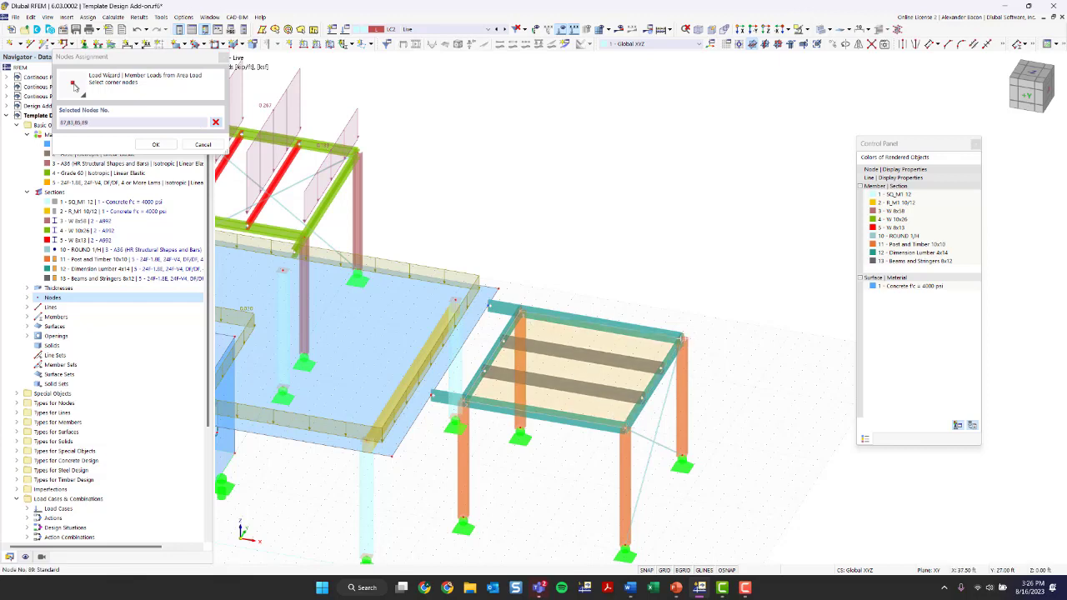
key("Return")
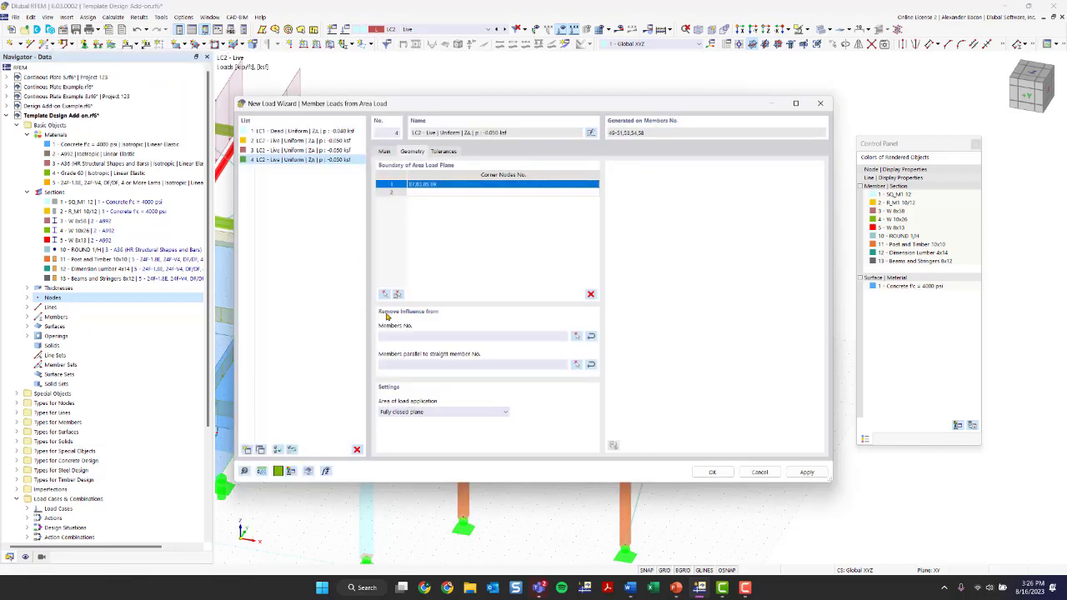
Remove load influence from members parallel to the timber frame's outer crossbeam, and generate the member loads
left_click(449, 338)
left_click(428, 369)
left_click(577, 365)
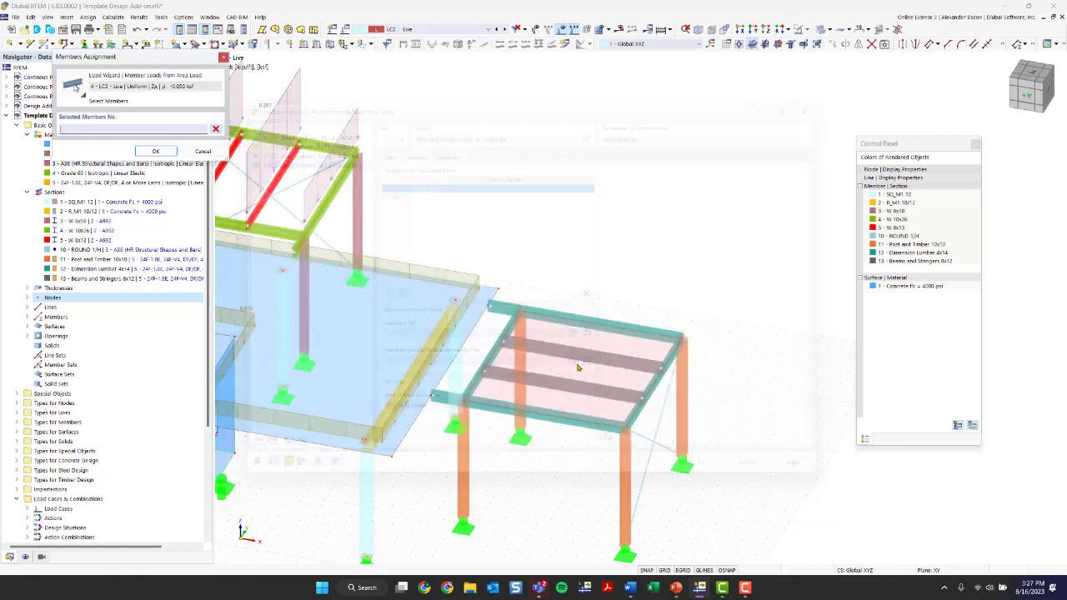
left_click(634, 411)
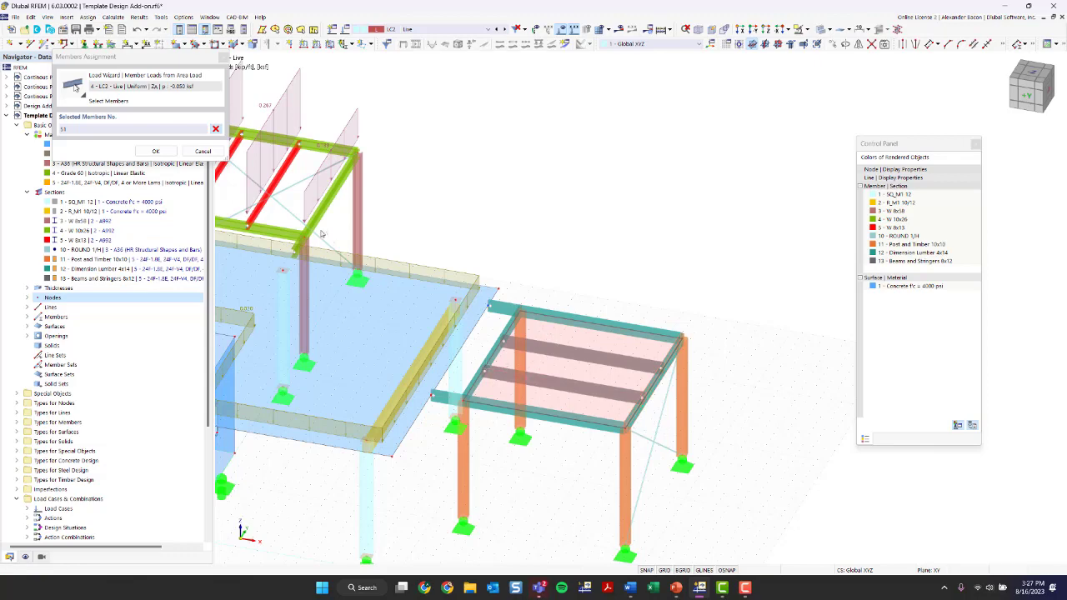
left_click(155, 152)
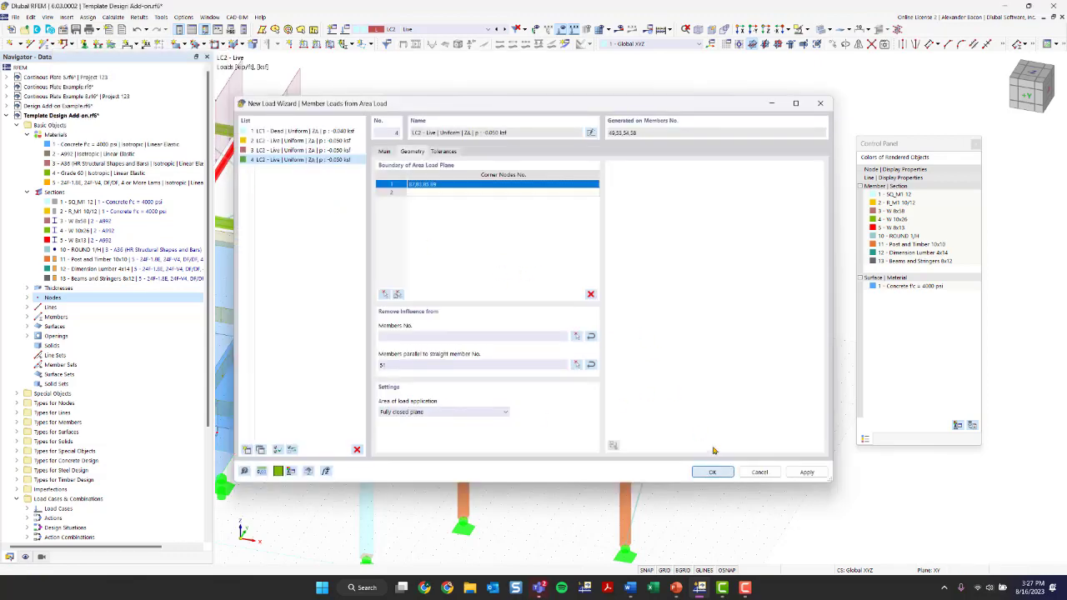
left_click(713, 472)
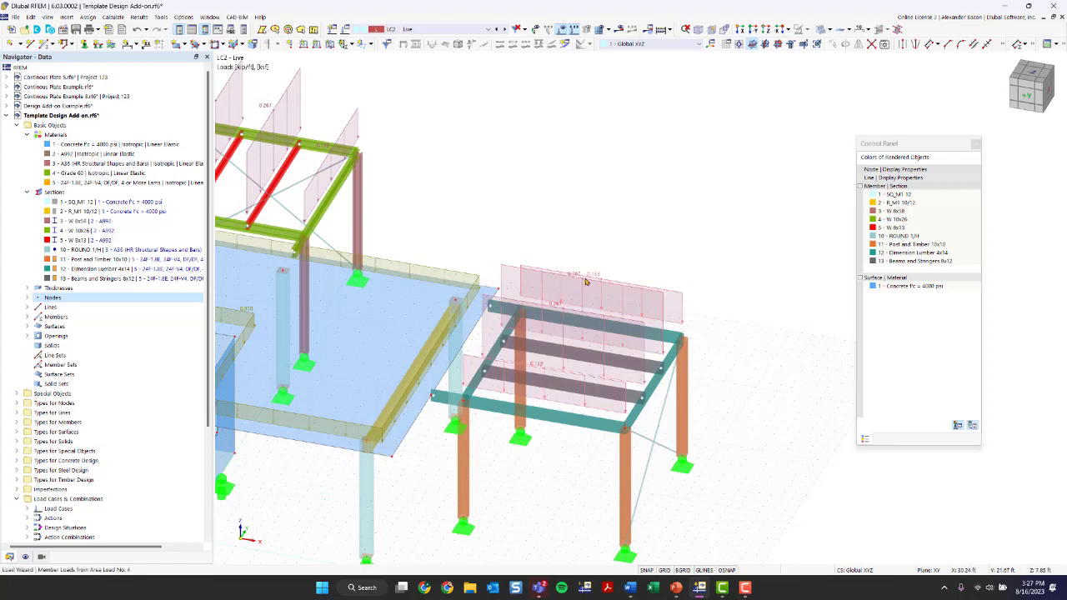
Examine the generated live loads on the timber frame's beams and across the whole structure
middle_click_drag(586, 283, 749, 377, "ctrl")
scroll(454, 356, "up", 3)
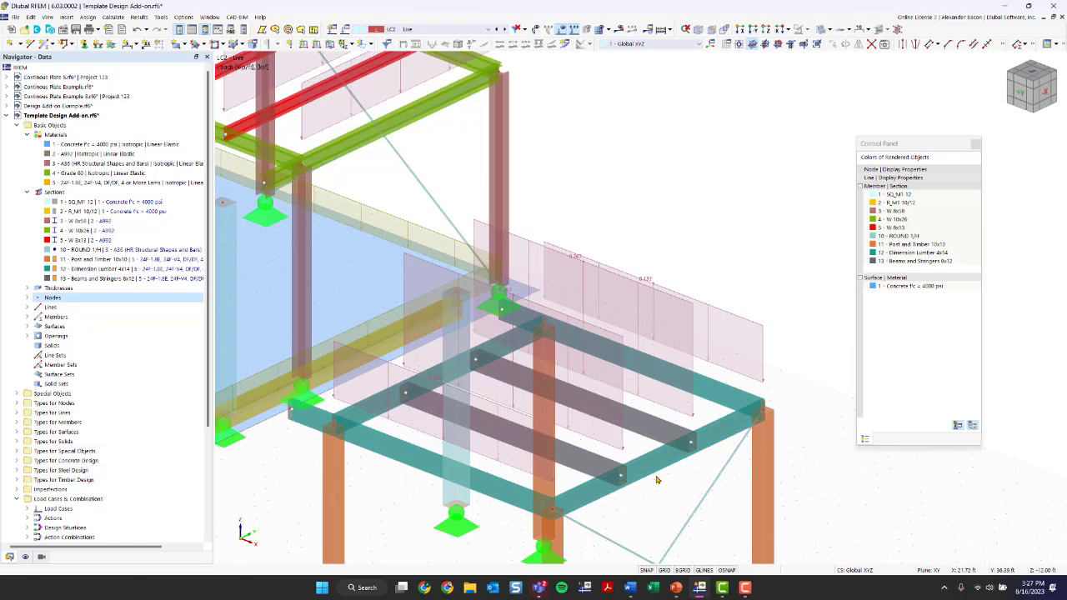
mouse_move(660, 474)
scroll(443, 279, "down", 3)
middle_click_drag(557, 241, 523, 274)
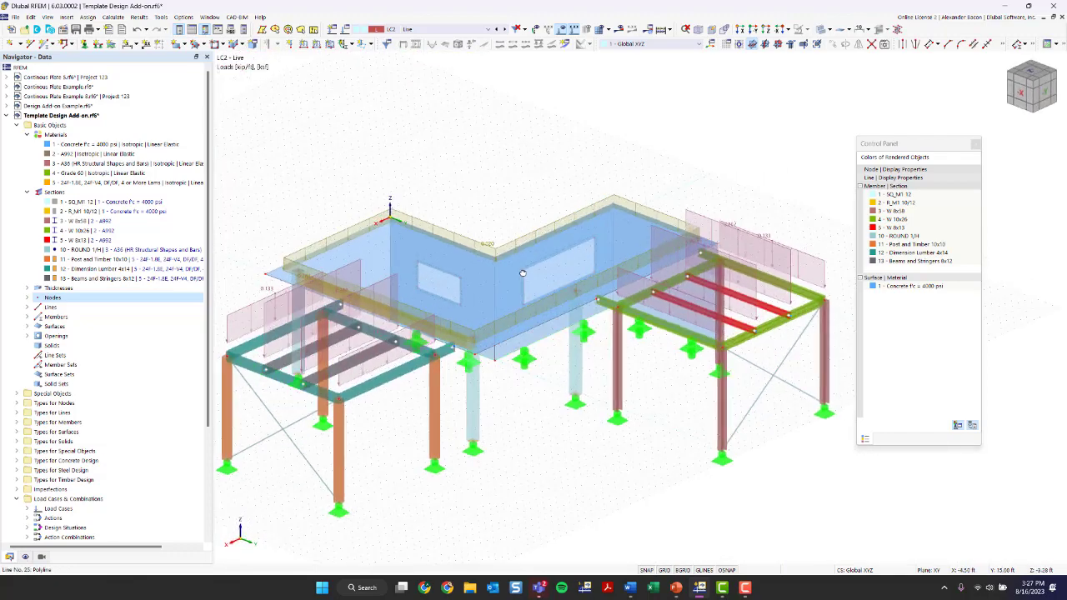
scroll(515, 201, "down", 1)
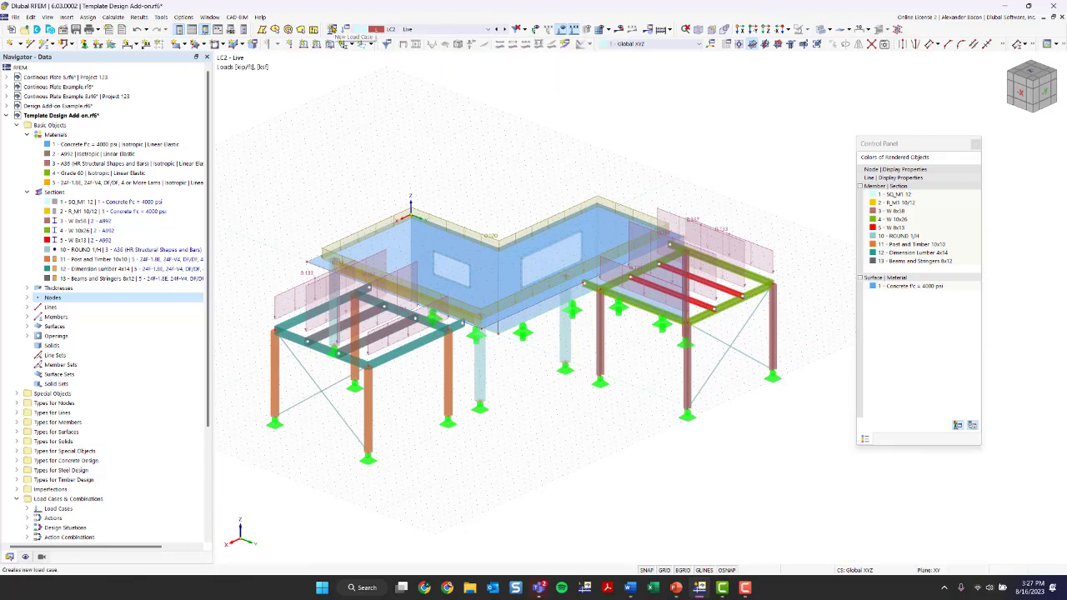
Create load case LC3 named "Wind in -X" with the Wind load action category
left_click(331, 29)
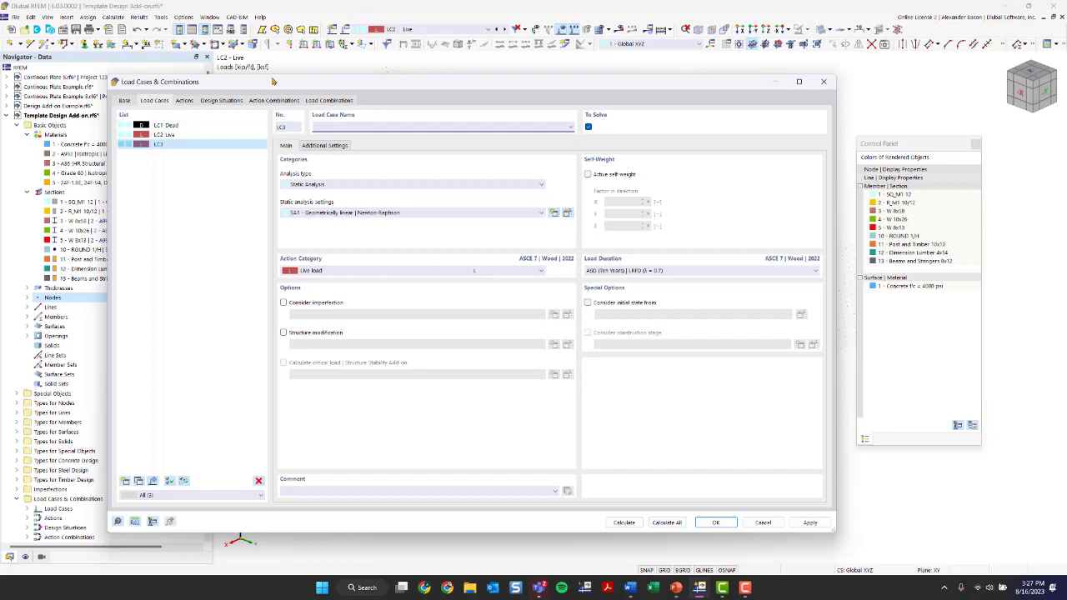
left_click_drag(276, 86, 354, 333)
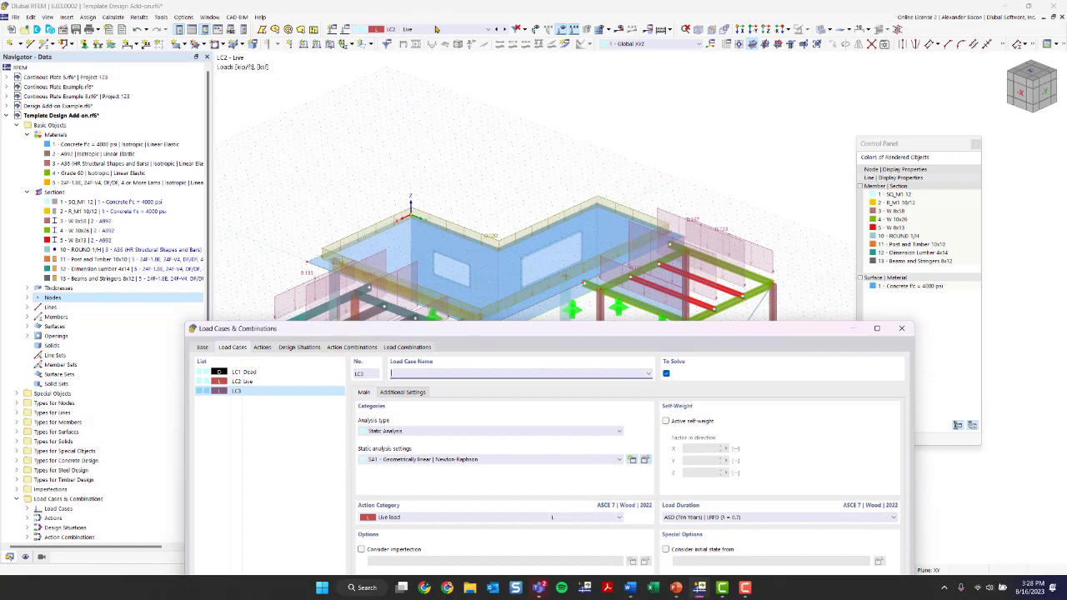
left_click_drag(479, 328, 405, 52)
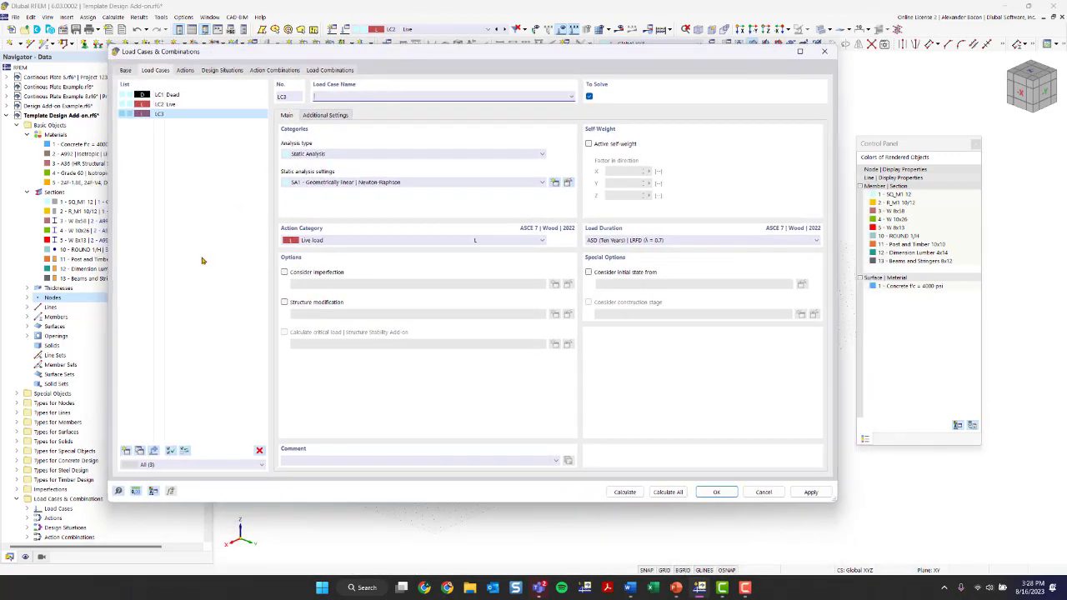
left_click(156, 113)
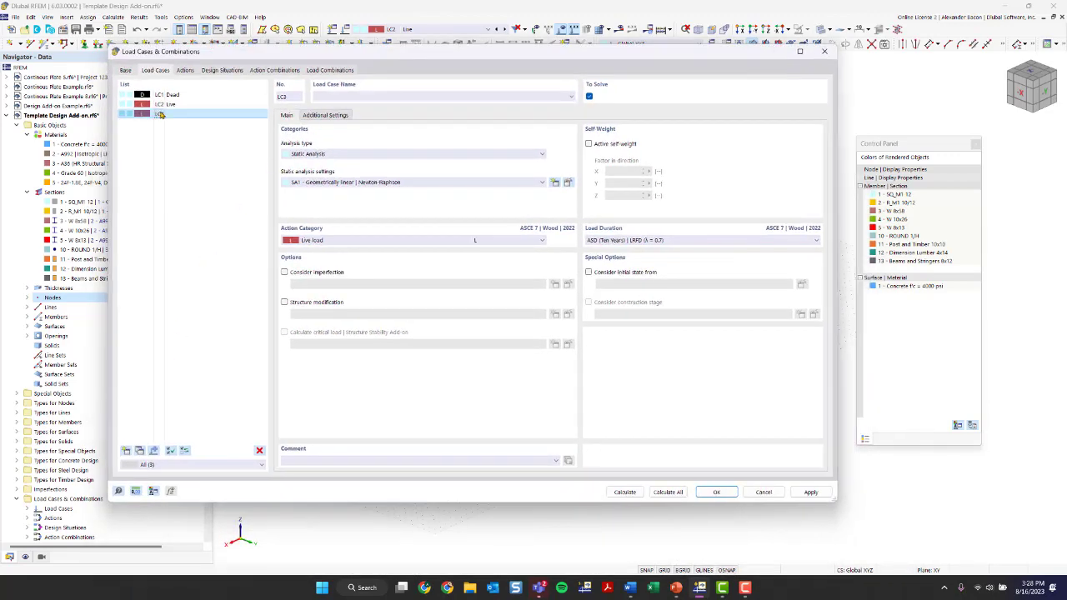
left_click(350, 95)
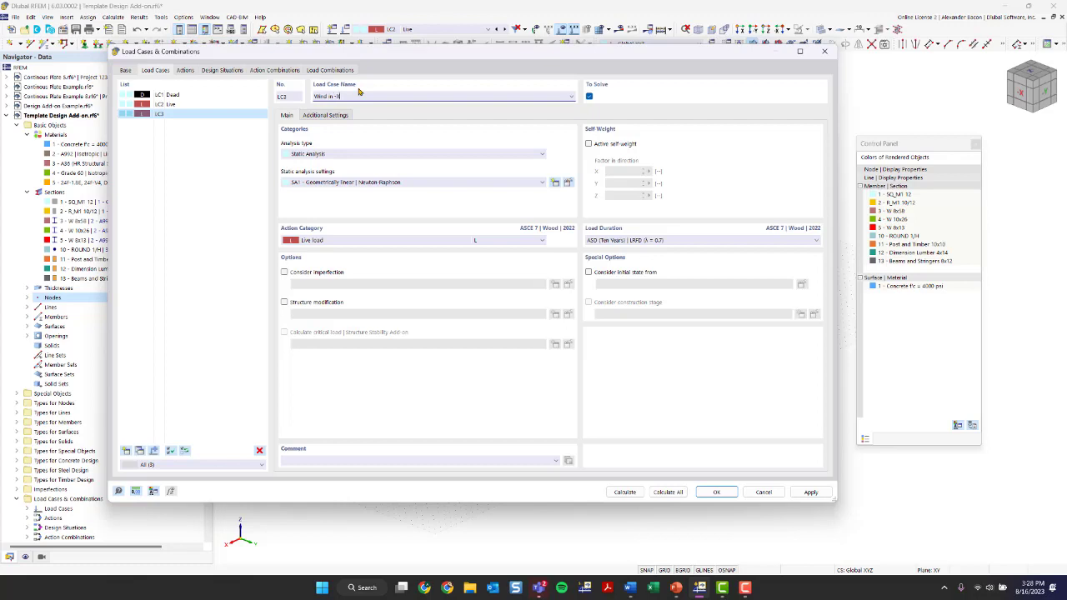
left_click(319, 241)
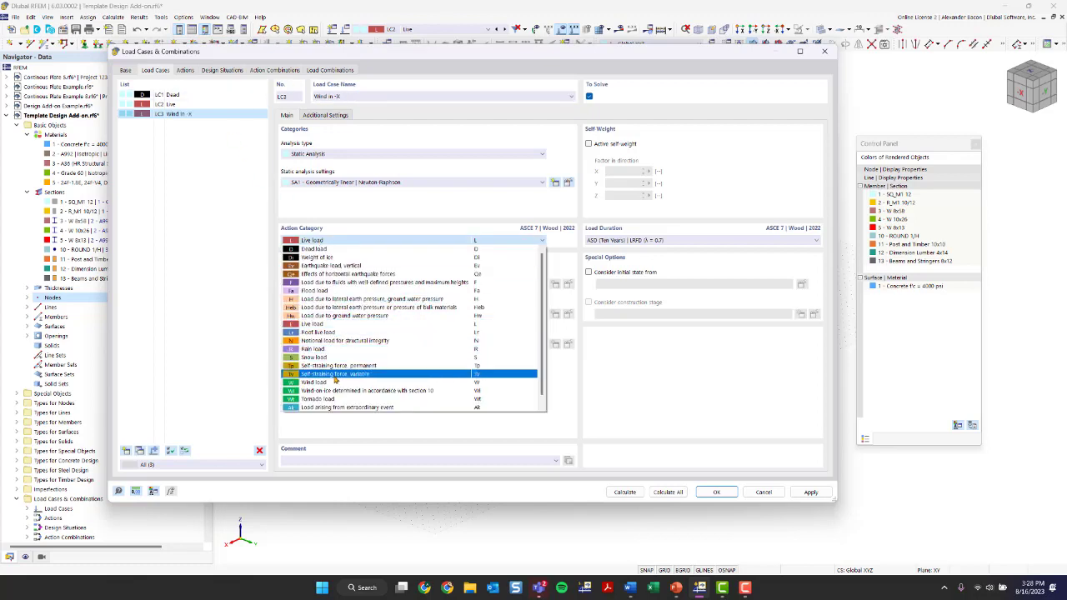
left_click(329, 383)
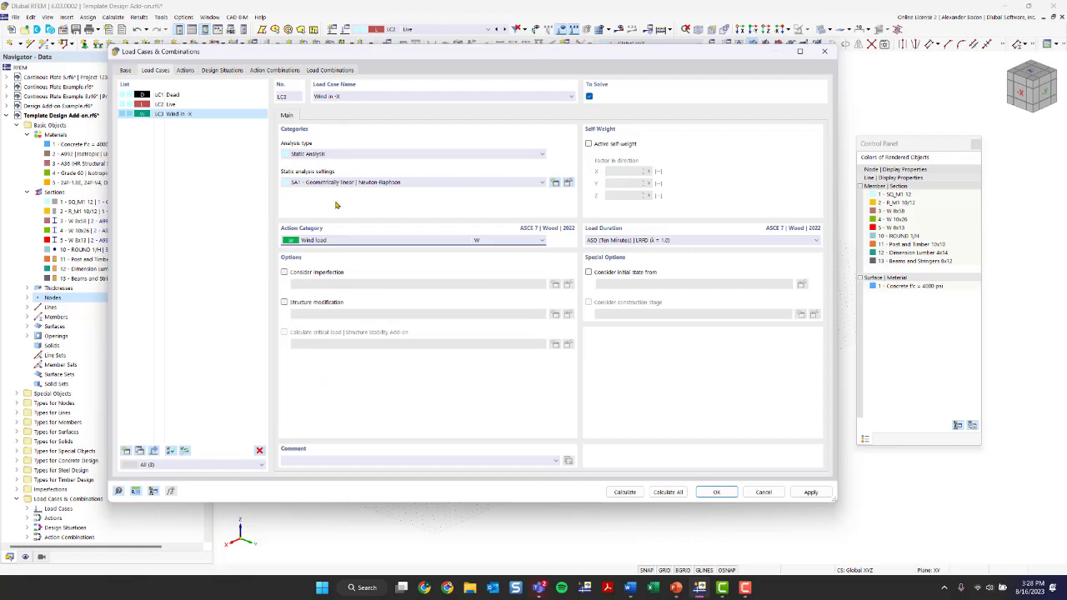
left_click(707, 491)
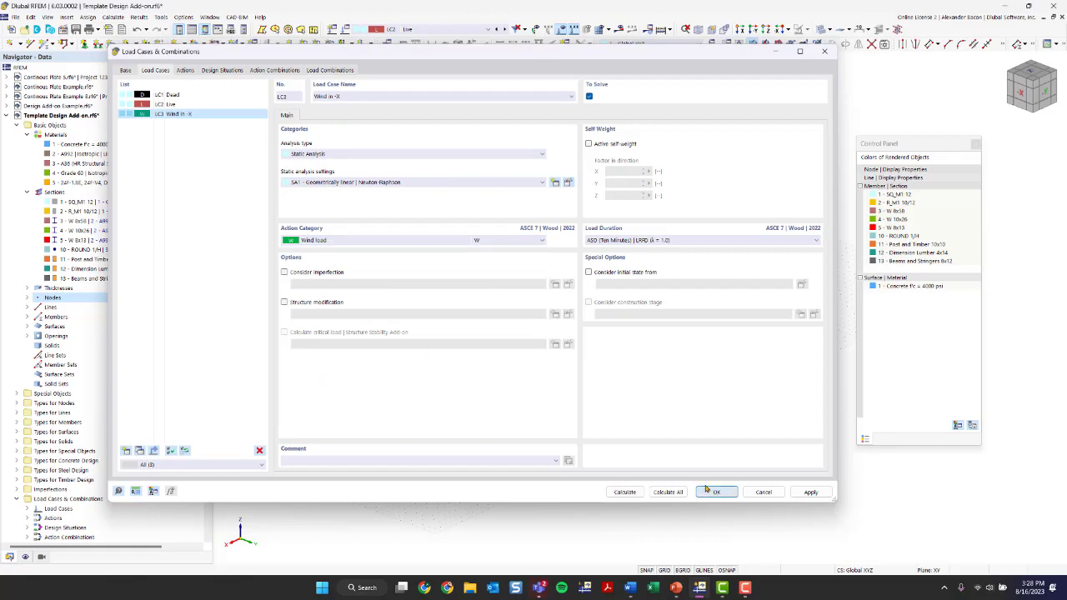
Rename load case LC3 to "Wind in +Y"
middle_click_drag(507, 487, 707, 440, "ctrl")
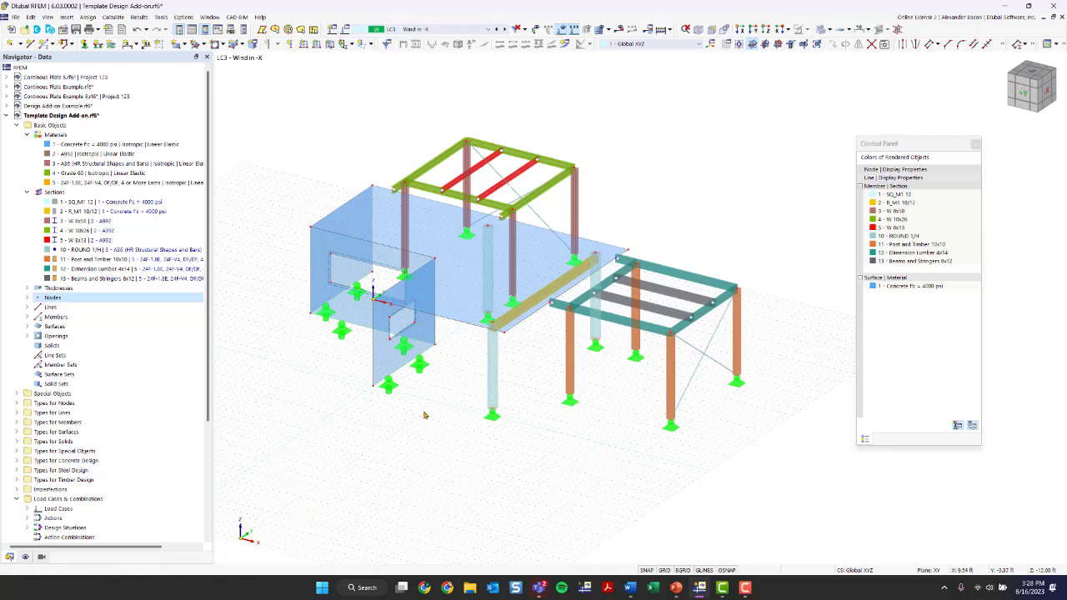
left_click(344, 30)
left_click(369, 96)
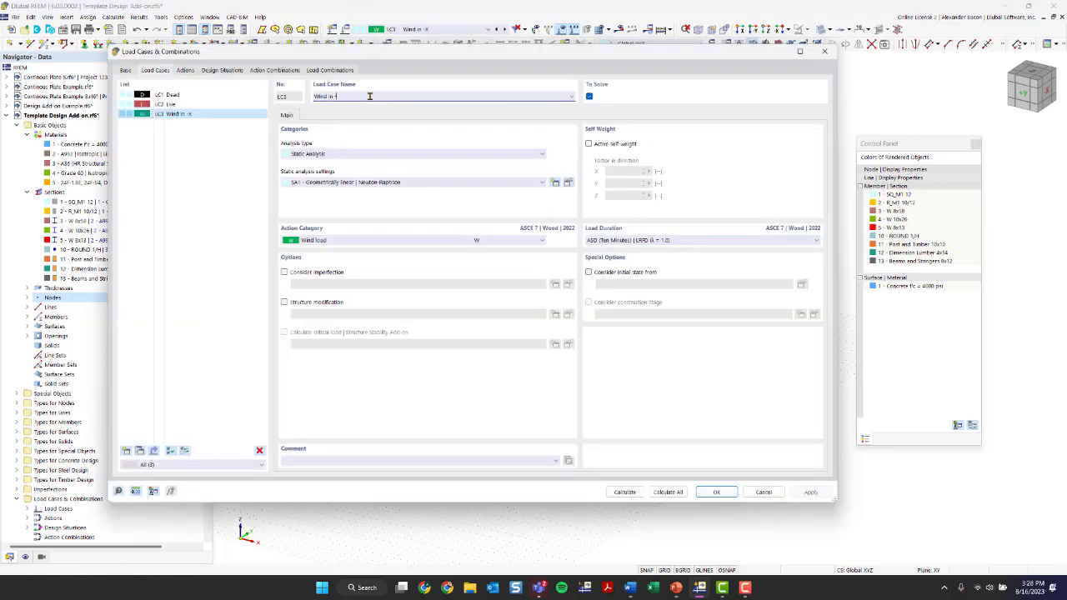
key("BackSpace")
type("+Y")
left_click(713, 492)
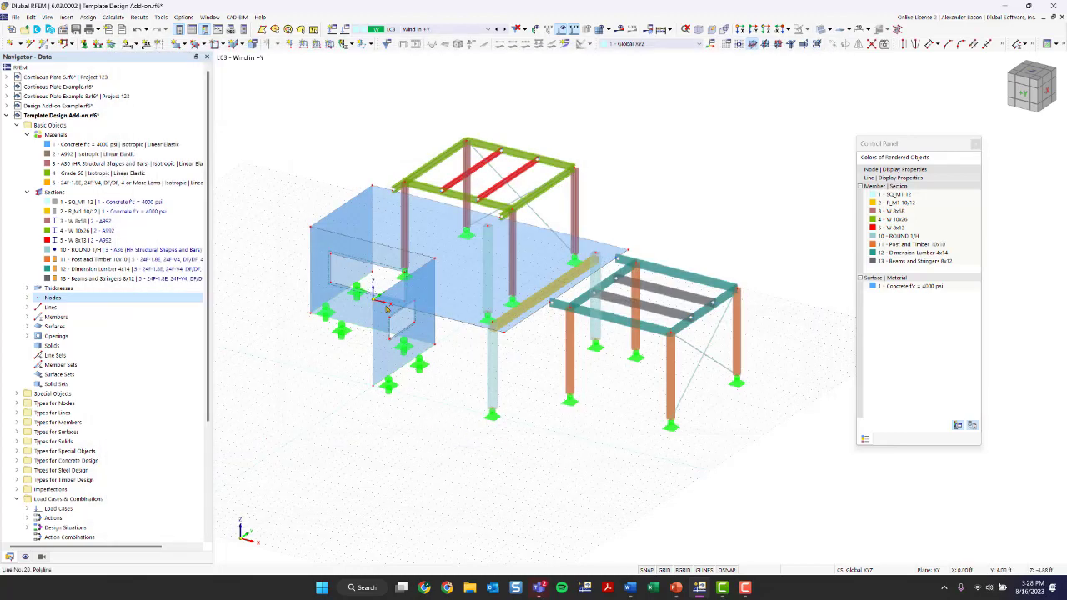
Create a uniform surface load of 0.030 ksf in LC3 and assign it to the concrete wall with the wide window opening
middle_click_drag(448, 517, 497, 440, "ctrl")
scroll(486, 450, "up", 4)
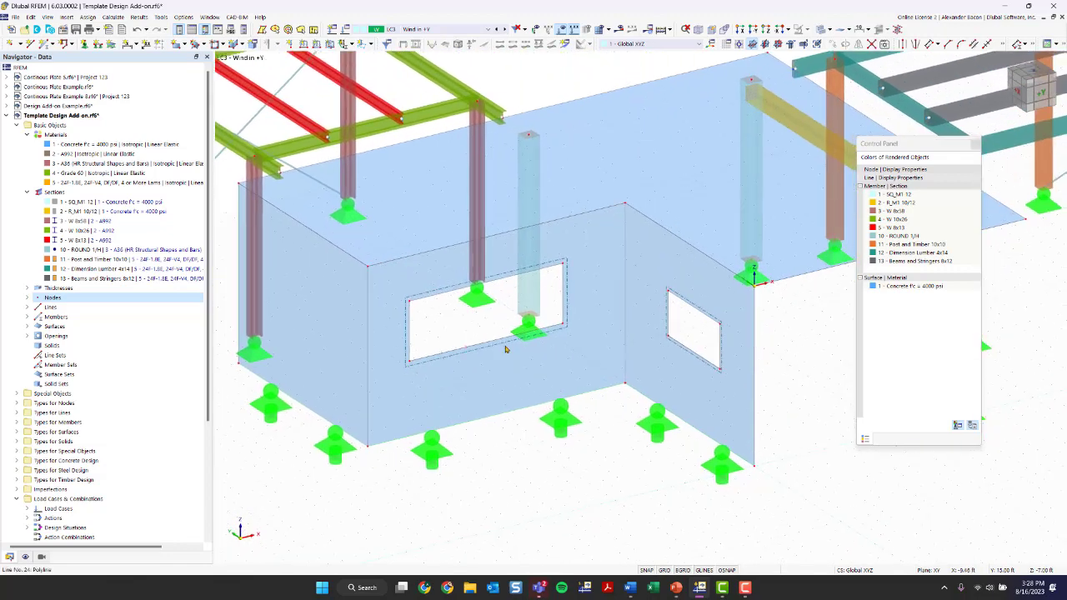
left_click(551, 376)
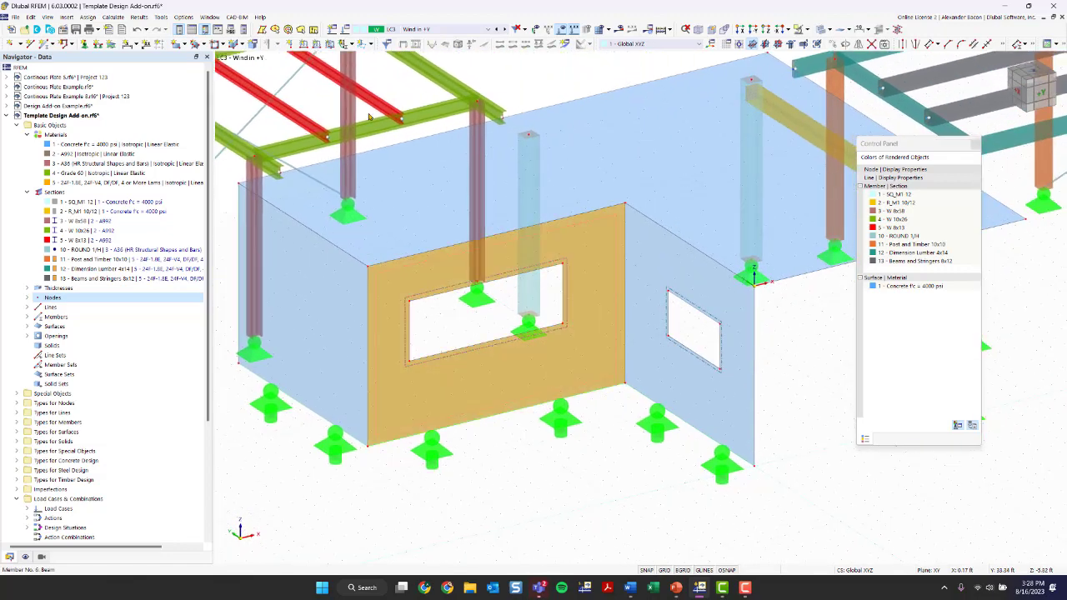
left_click(503, 89)
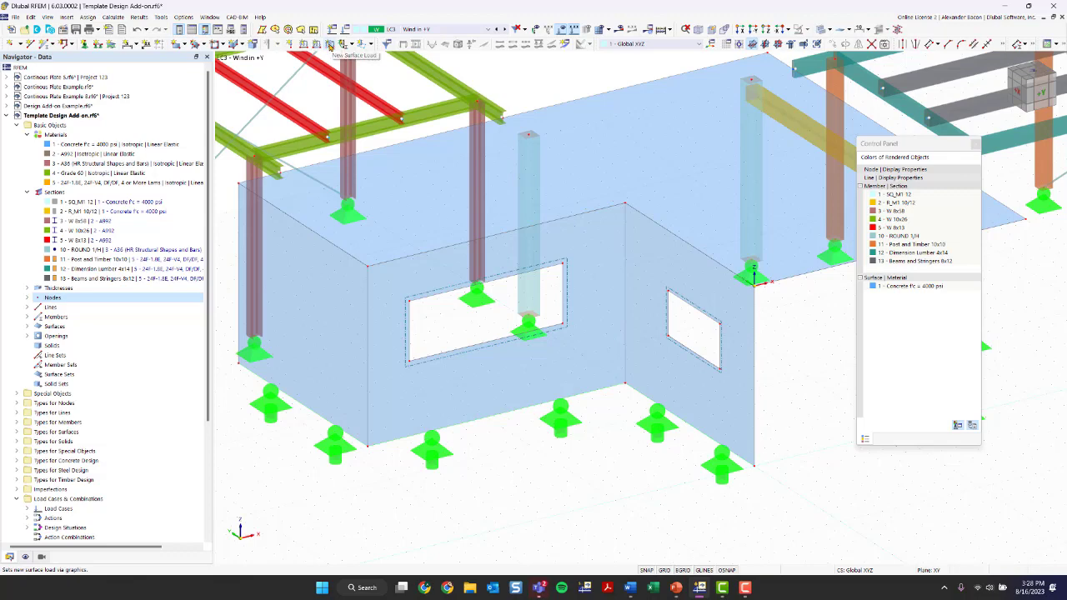
left_click(330, 45)
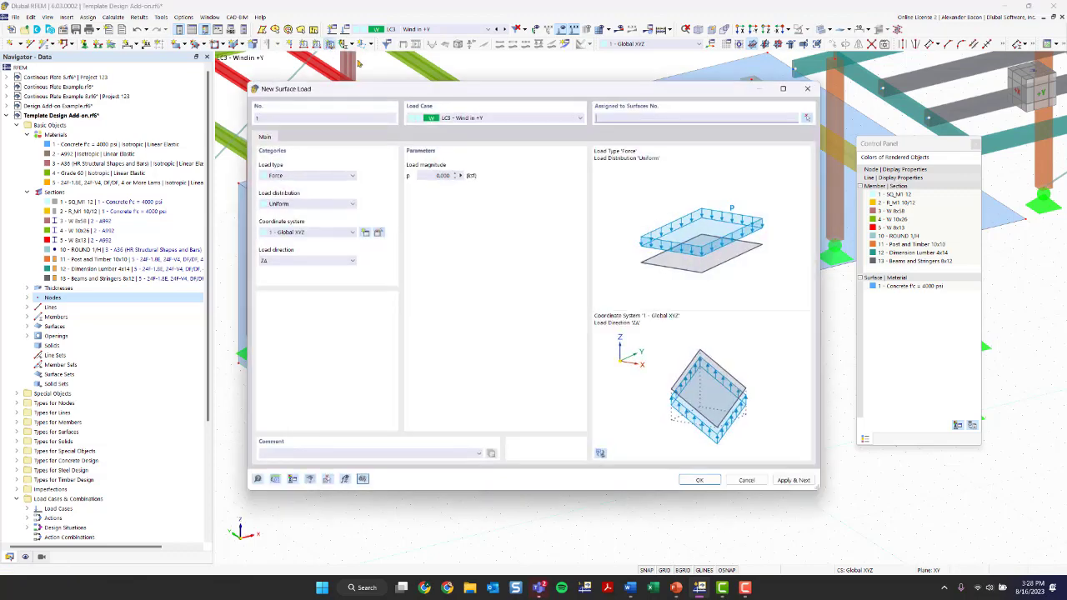
double_click(437, 176)
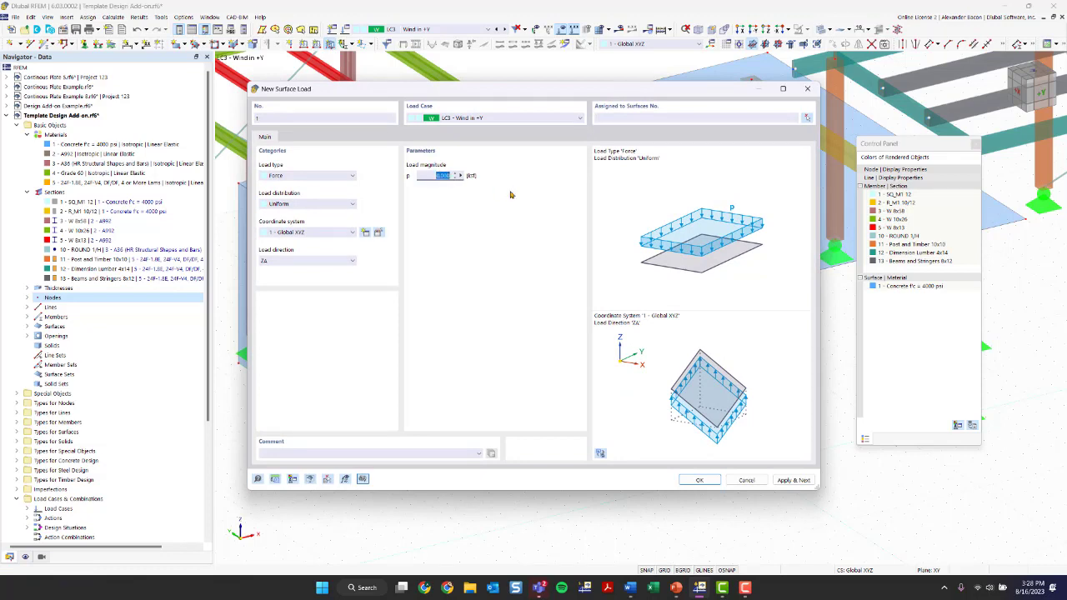
type("6")
left_click(701, 483)
left_click(534, 400)
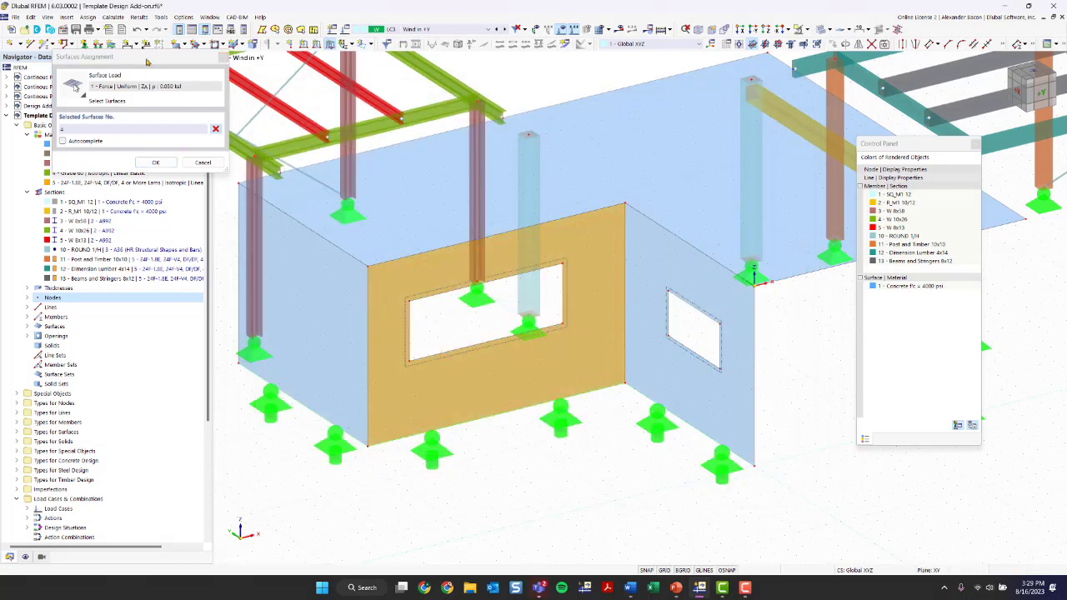
left_click_drag(203, 57, 793, 407)
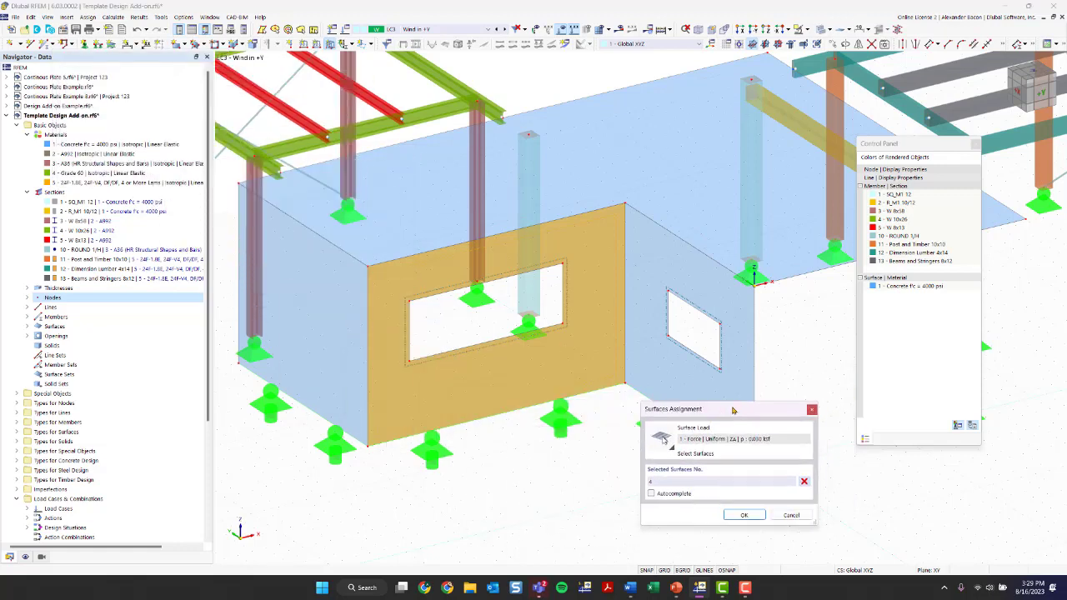
left_click(665, 481)
left_click(735, 512)
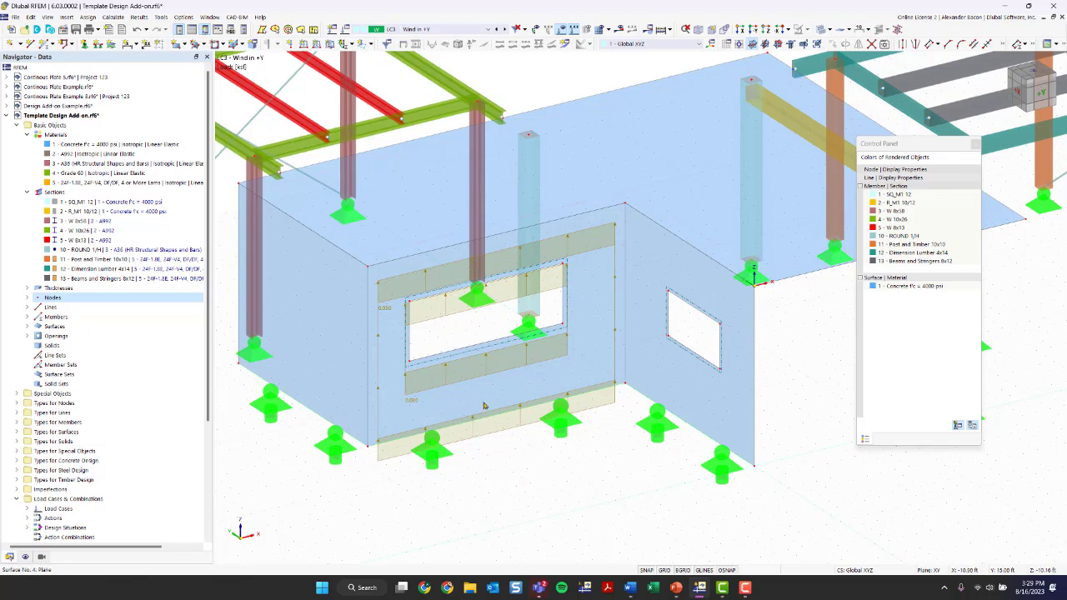
Set the wall's surface load direction to YA, global Y on true area
double_click(486, 438)
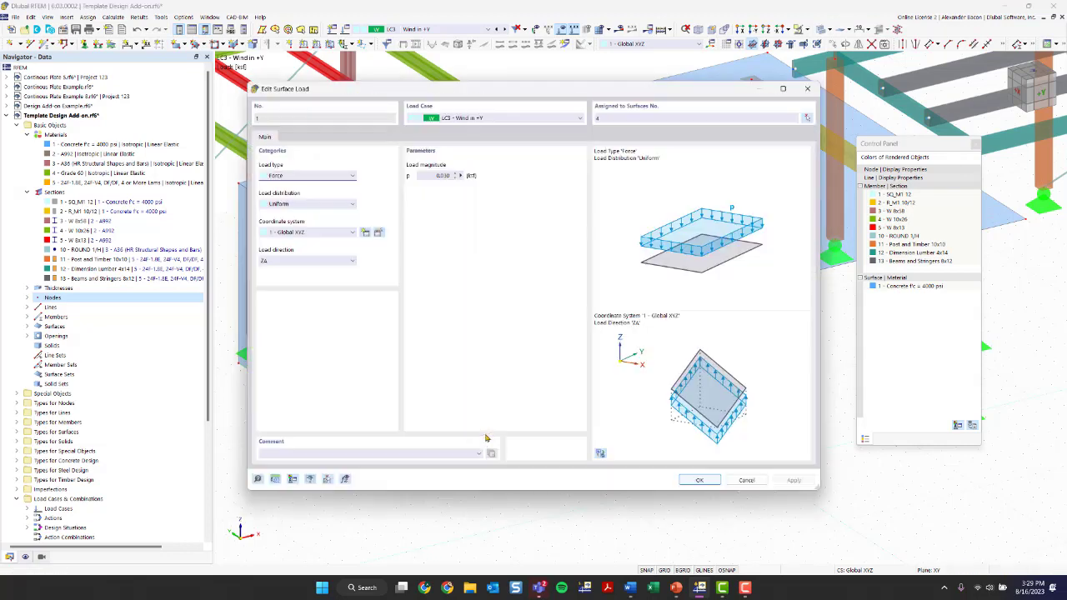
left_click(329, 263)
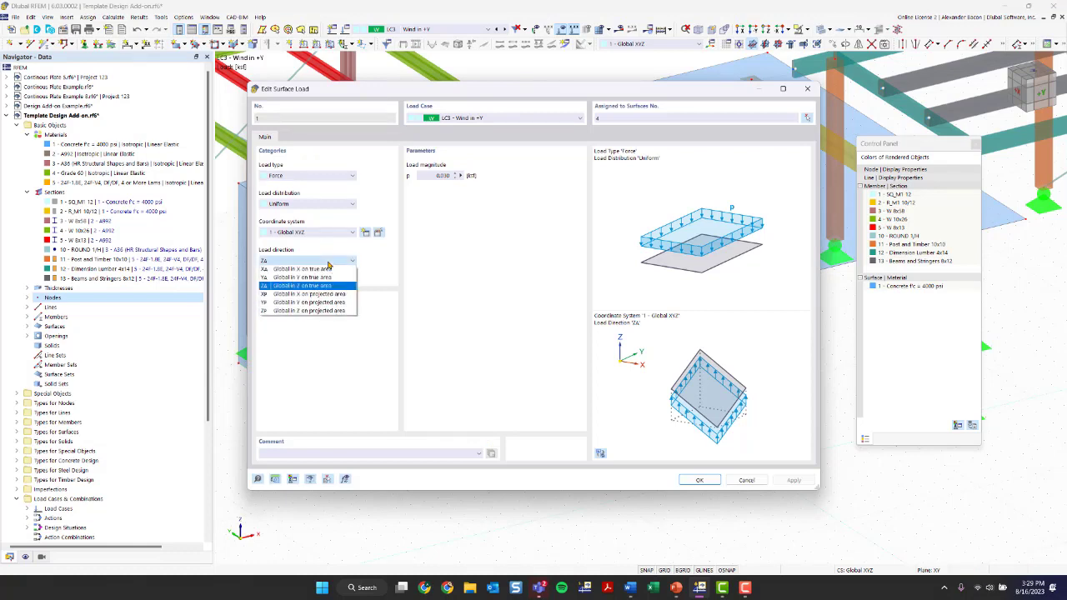
left_click(317, 278)
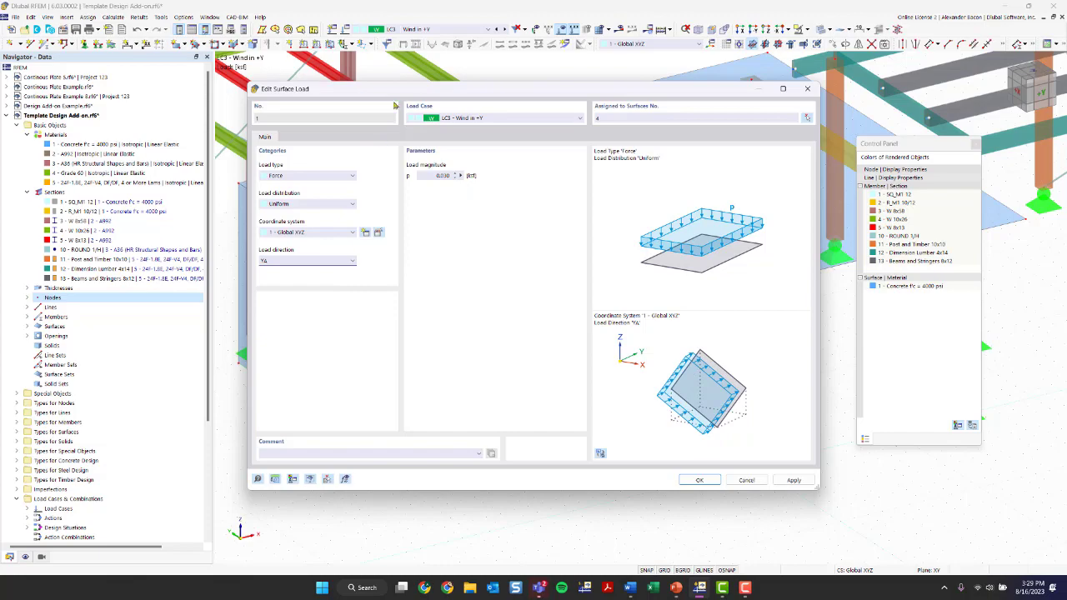
left_click(692, 479)
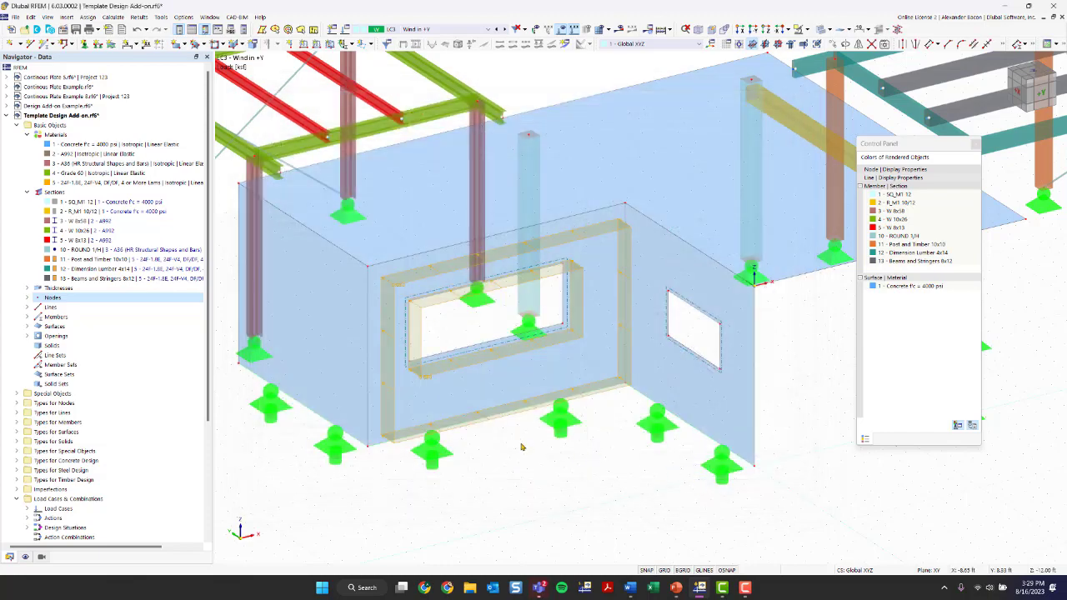
Examine how the wind surface load is distributed around the wall's wide window opening
scroll(514, 460, "up", 2)
right_click_drag(549, 454, 490, 289)
left_click(446, 353)
scroll(448, 353, "up", 2)
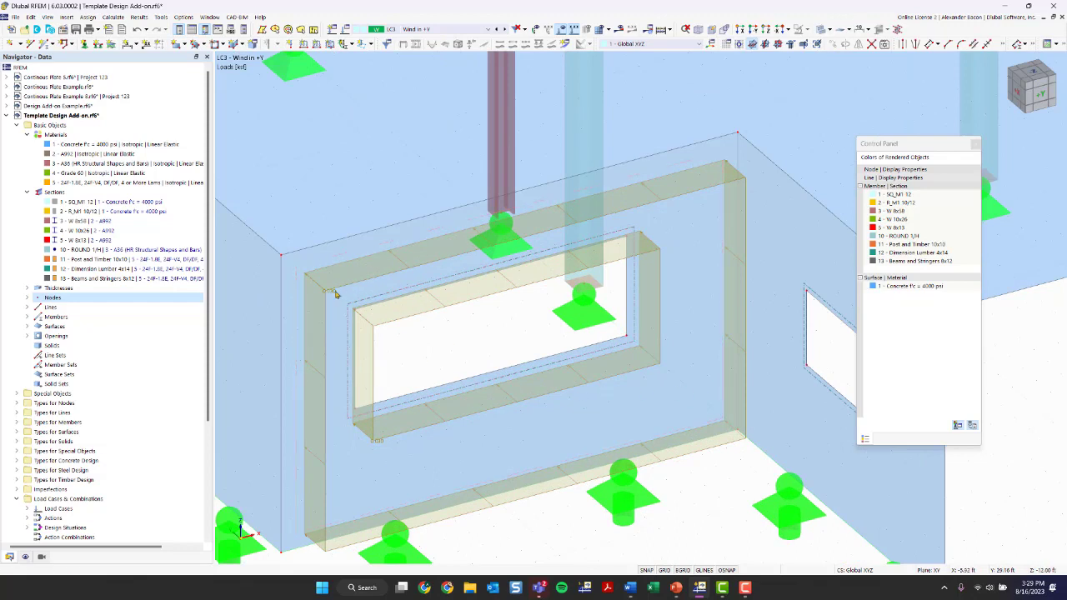
scroll(446, 324, "up", 2)
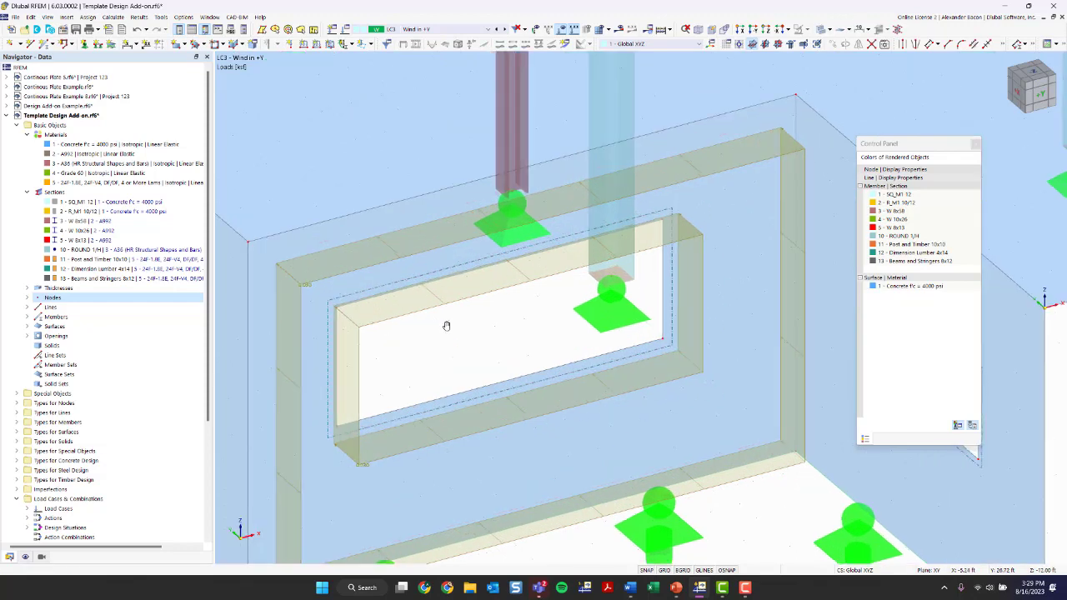
scroll(508, 303, "down", 3)
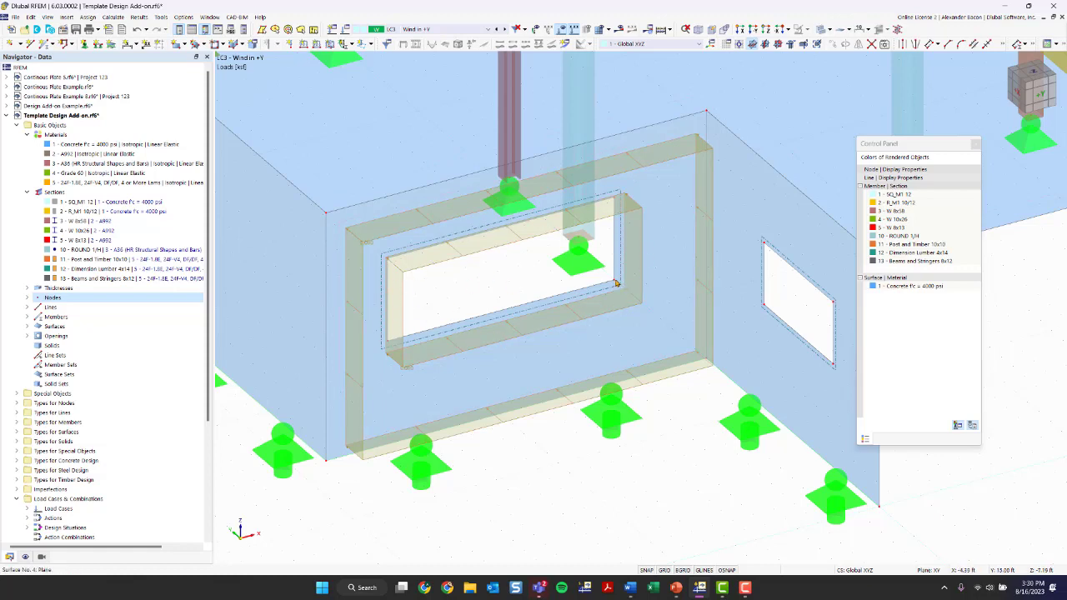
Create a Uniform/Trapezoidal opening load of 0.030 ksf in direction YA and assign it to the loaded wall's window opening
left_click(372, 44)
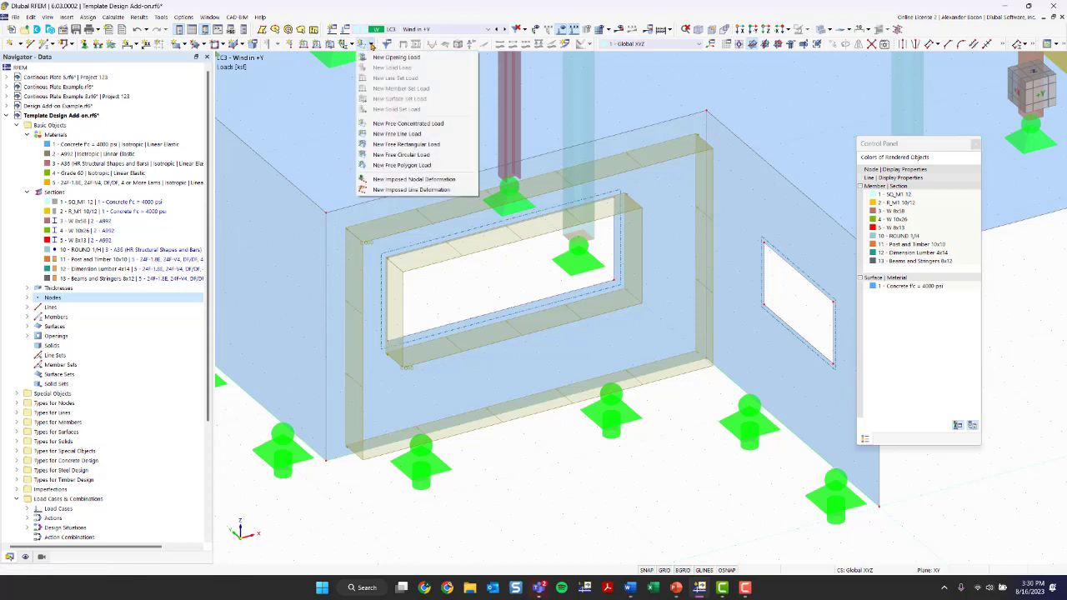
left_click(392, 57)
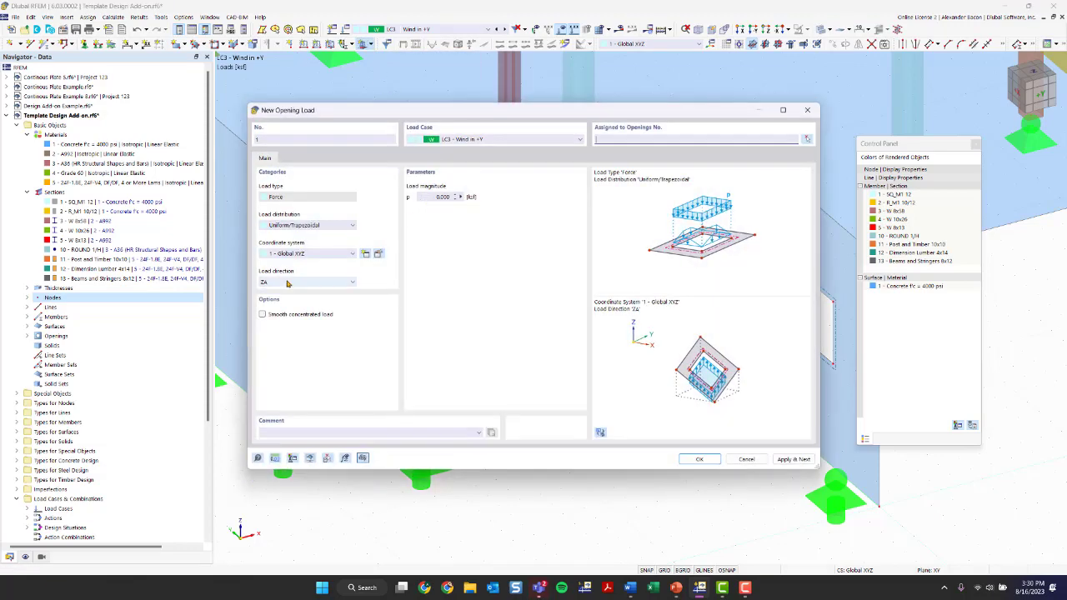
left_click(427, 197)
type("6")
left_click(288, 283)
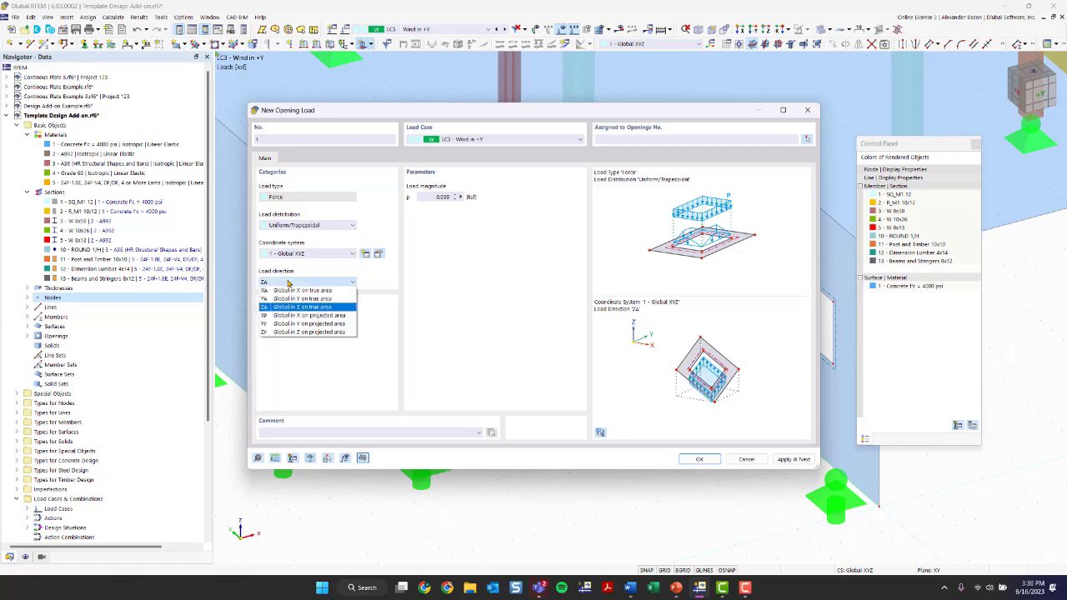
left_click(291, 299)
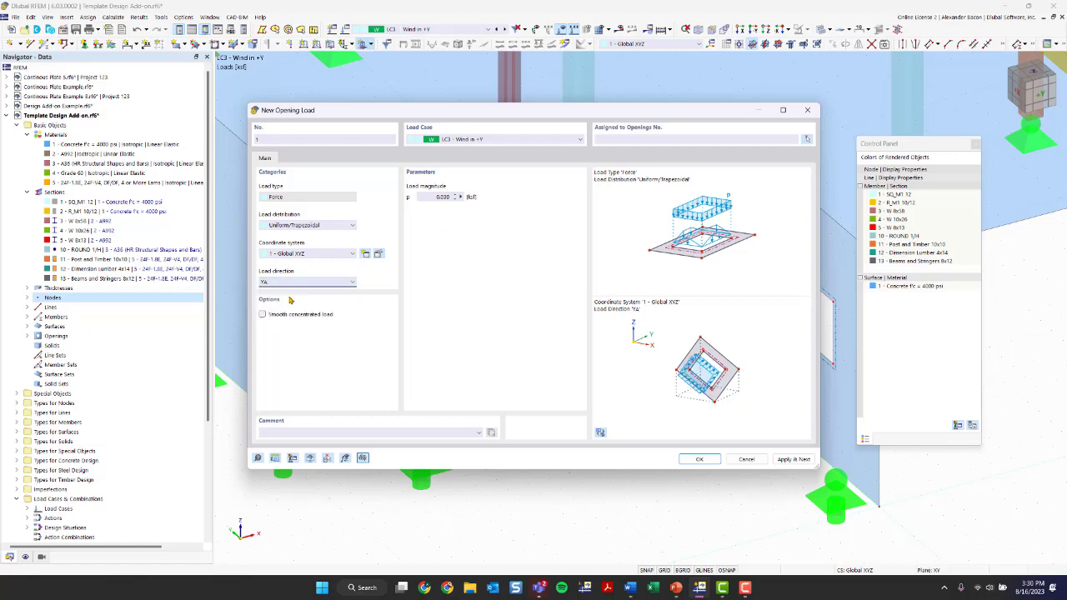
left_click(303, 225)
left_click(299, 234)
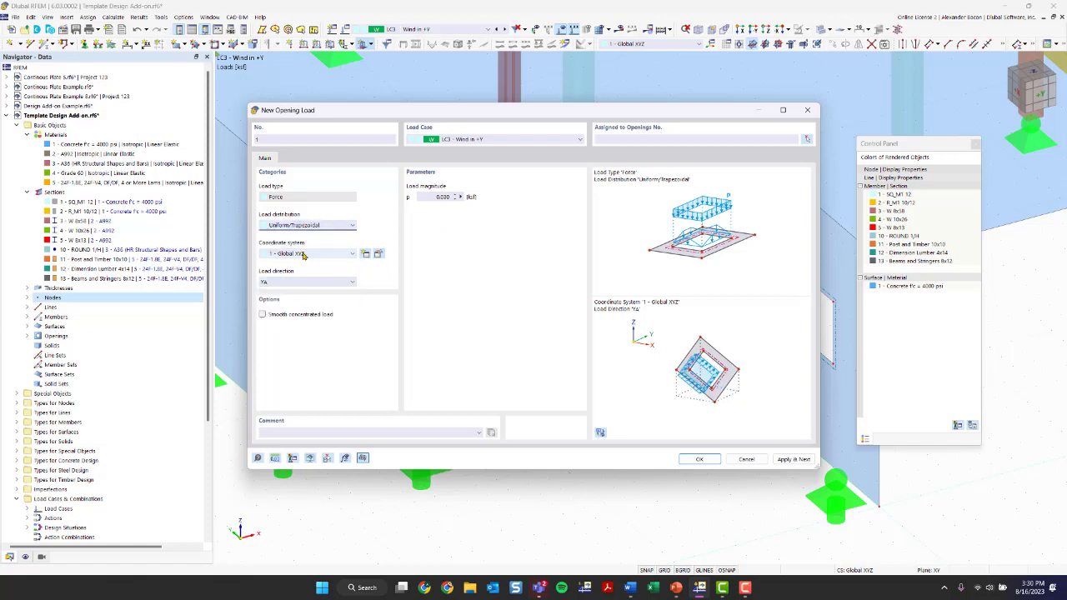
left_click(305, 254)
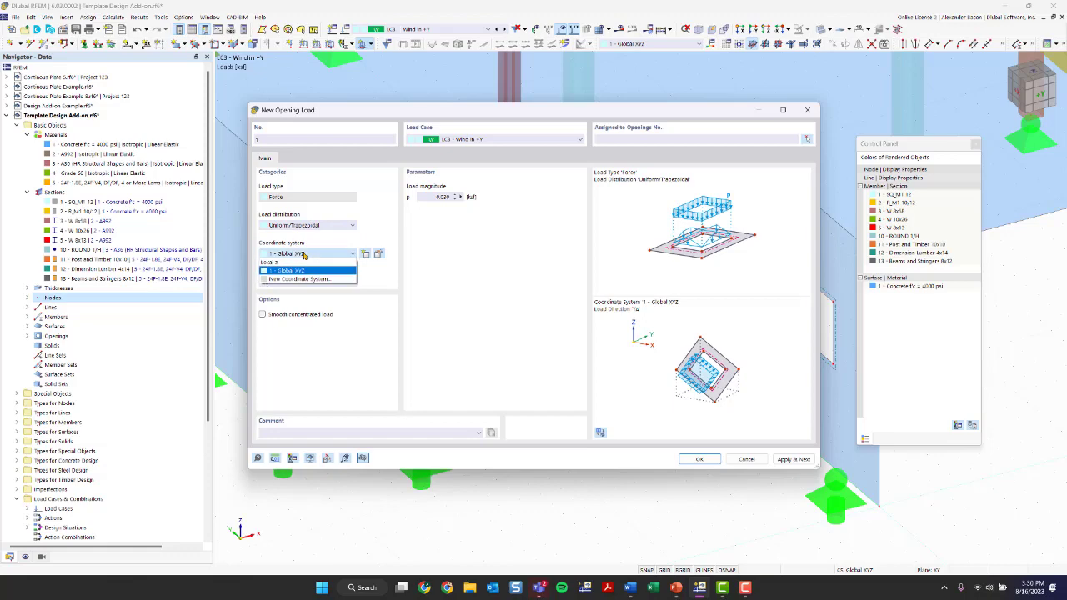
left_click(305, 254)
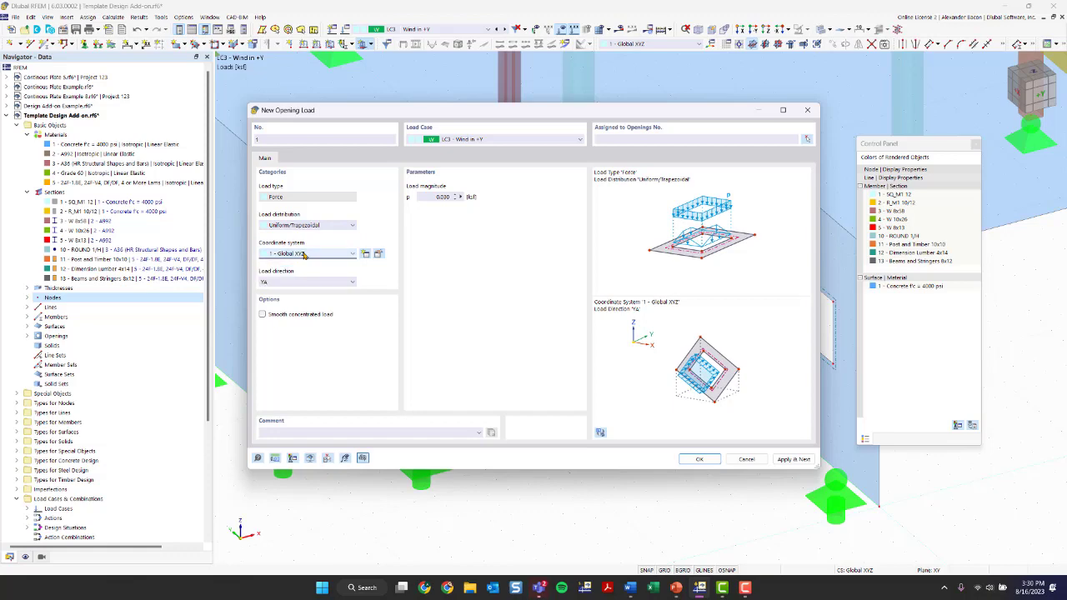
left_click(700, 459)
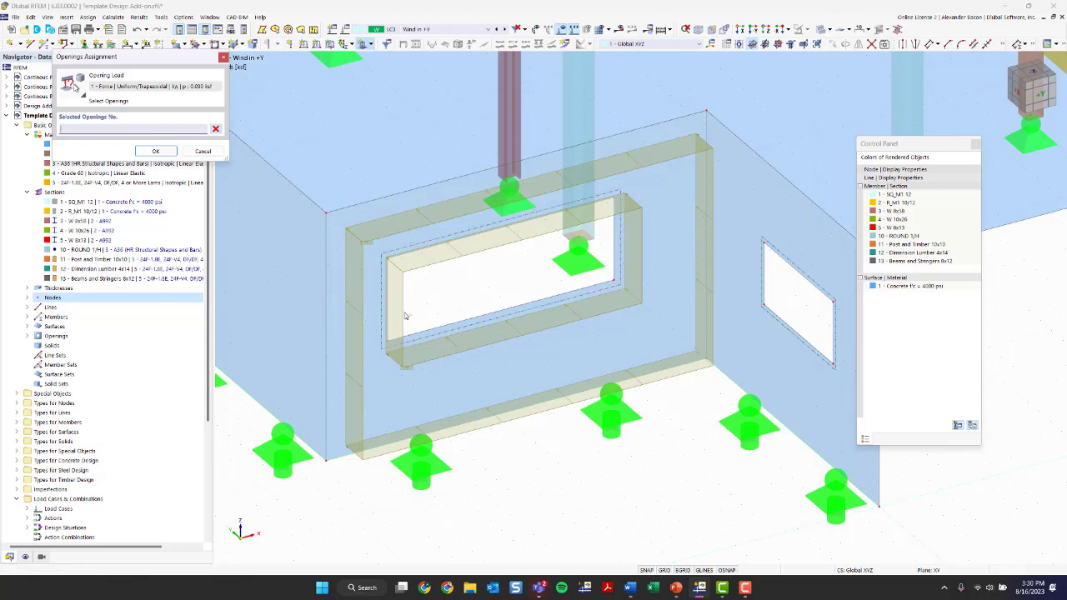
scroll(412, 333, "up", 3)
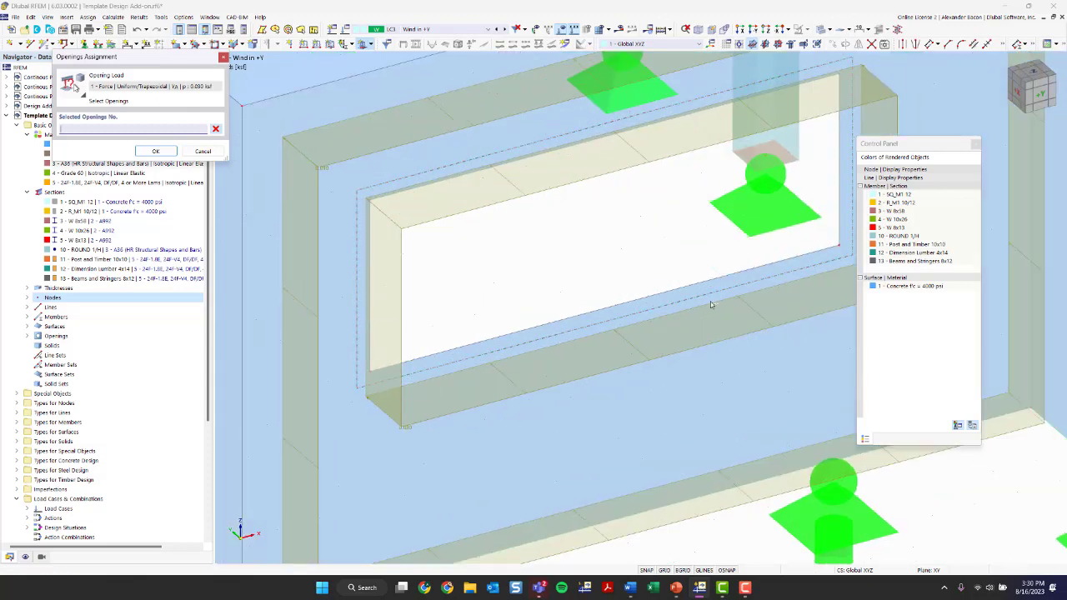
left_click(357, 199)
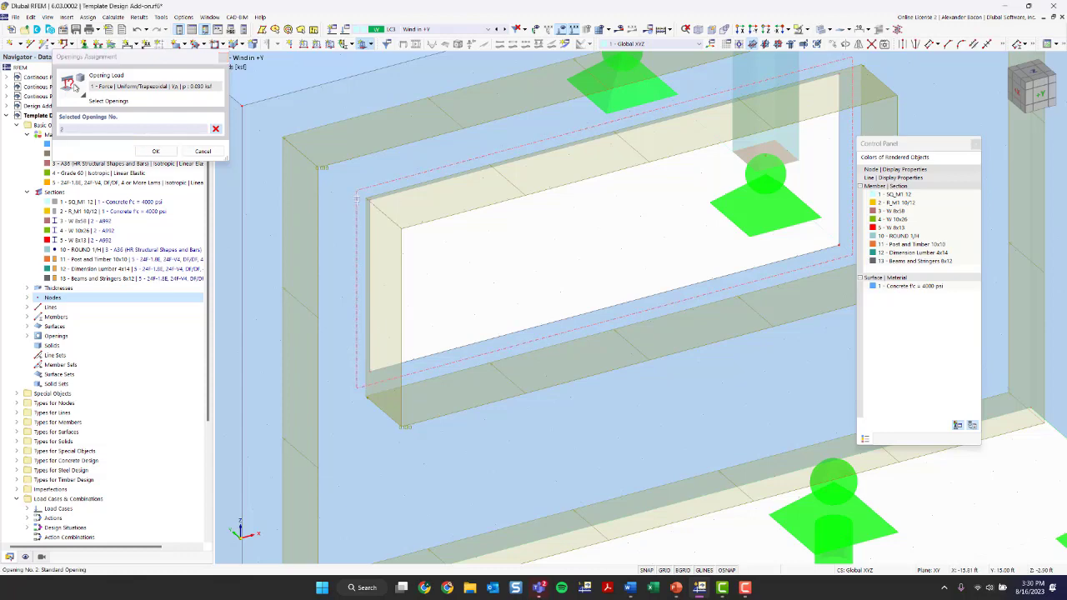
Assign the uniform/trapezoidal opening load to opening No. 2 in the concrete wall
left_click(154, 151)
scroll(440, 219, "down", 5)
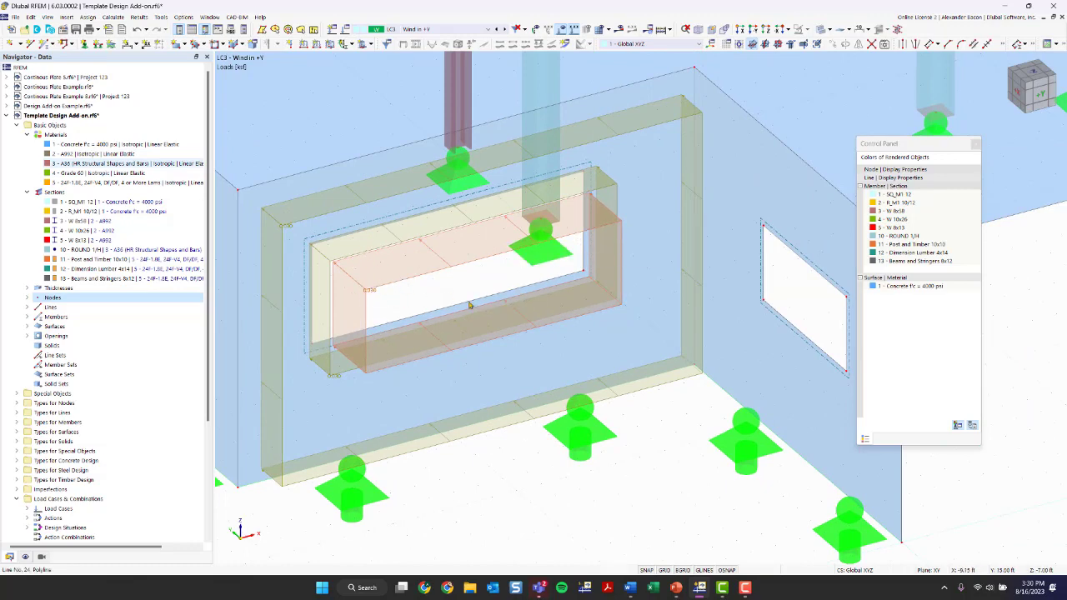
scroll(453, 292, "down", 3)
middle_click_drag(739, 346, 623, 368)
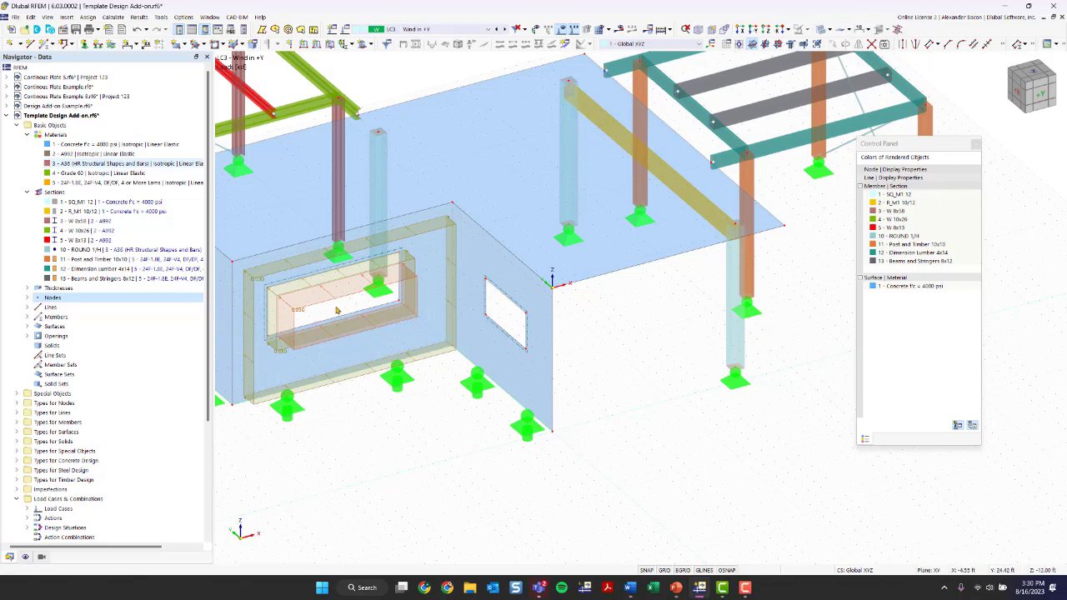
Examine the open bay under the slab edge between the concrete wall and the corner column, and the adjoining timber frame
middle_click_drag(612, 349, 432, 361, "ctrl")
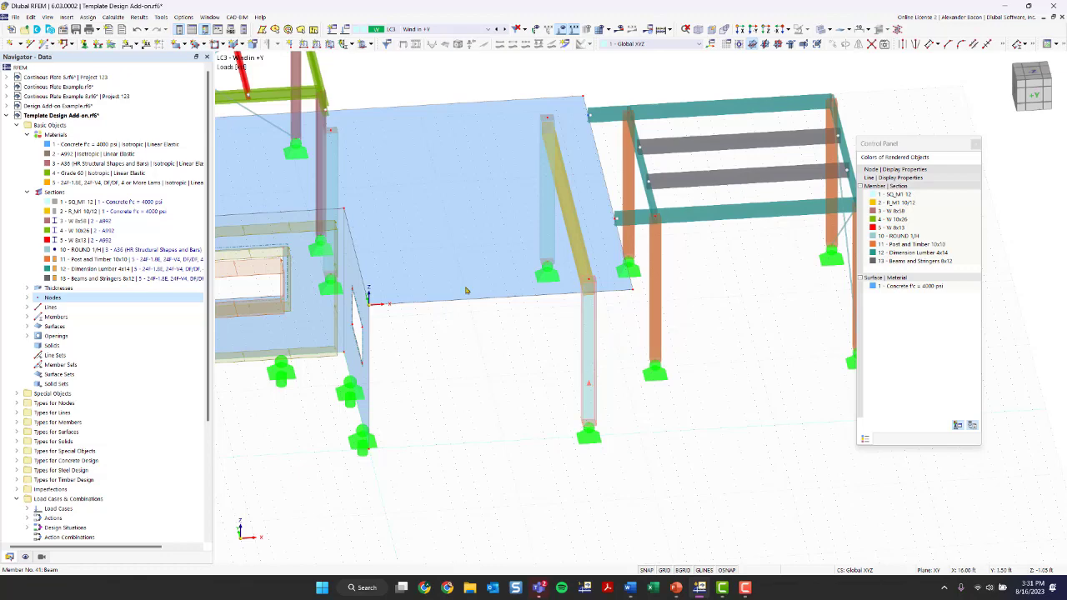
scroll(463, 372, "up", 1)
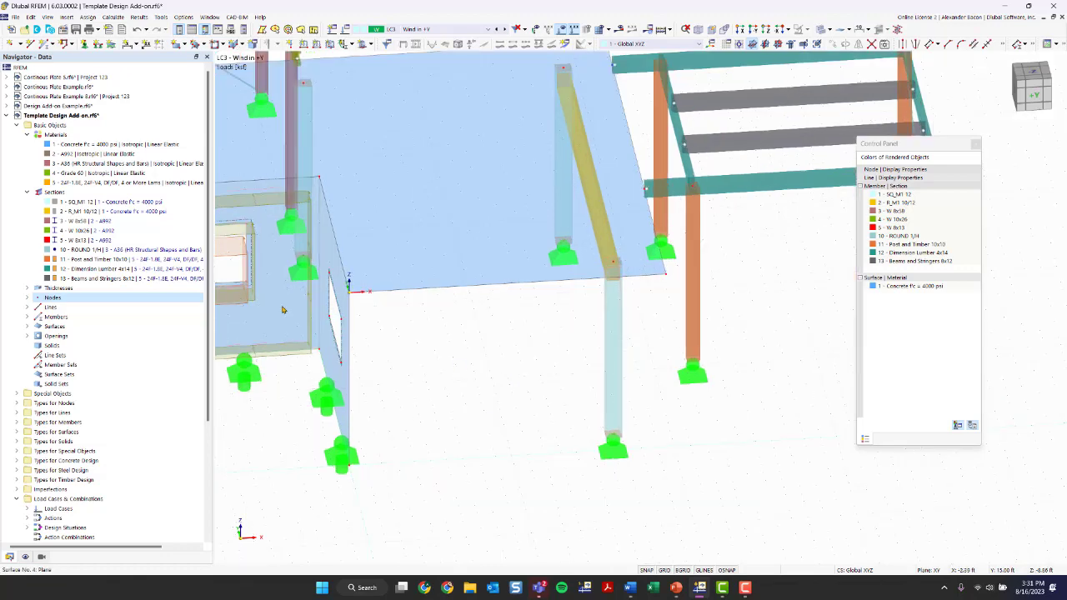
scroll(285, 310, "up", 1)
middle_click_drag(604, 375, 475, 329)
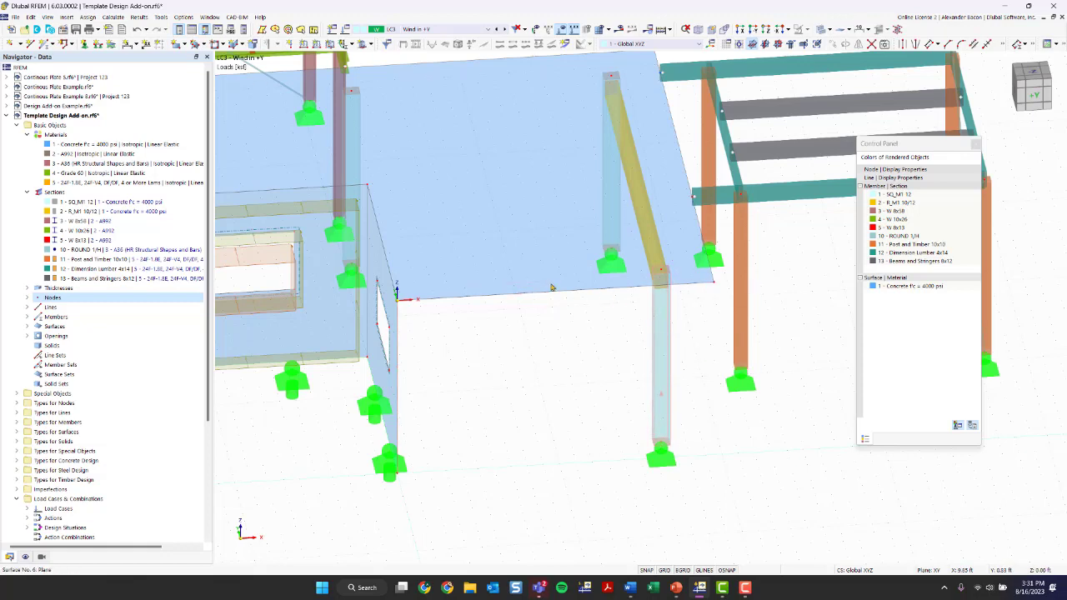
mouse_move(576, 362)
middle_mouse_down("ctrl")
mouse_move(571, 354)
mouse_move(588, 351)
middle_mouse_up("ctrl")
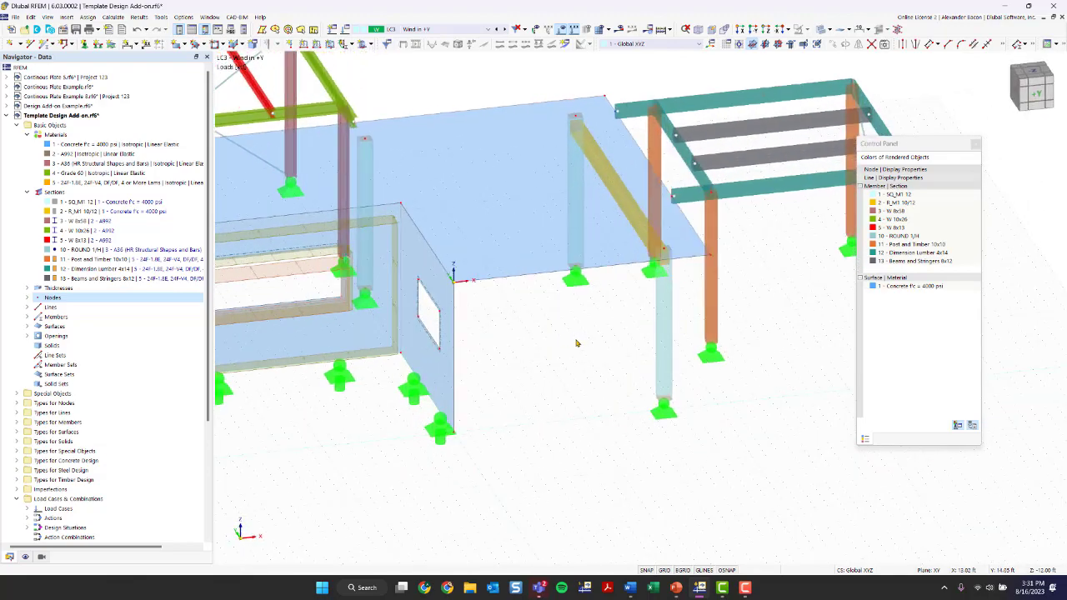
middle_click_drag(581, 364, 505, 342, "ctrl")
scroll(504, 358, "down", 10)
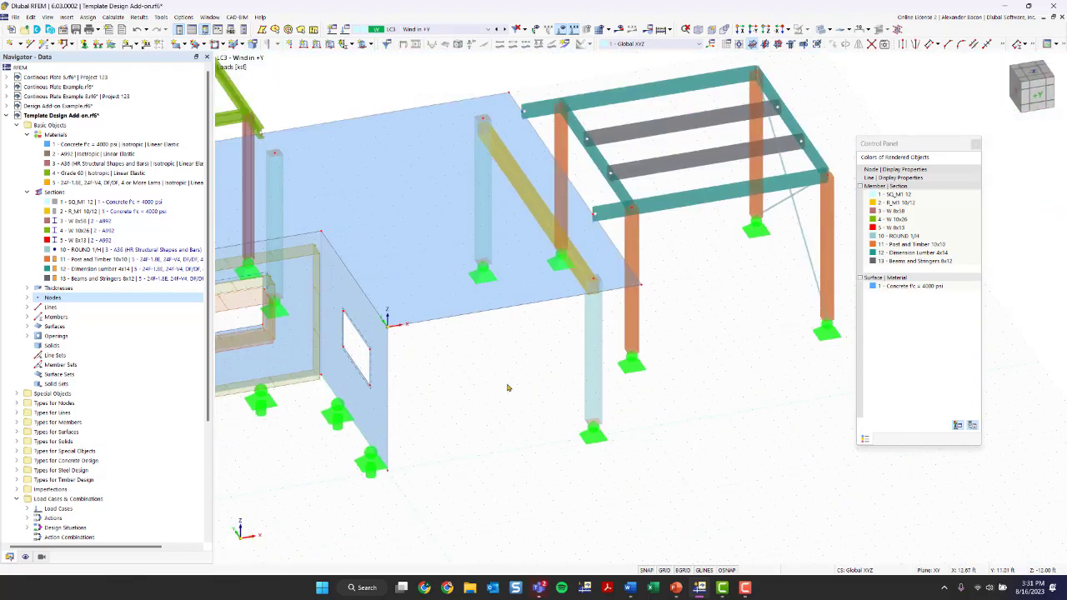
middle_click_drag(509, 389, 512, 346)
scroll(512, 347, "up", 2)
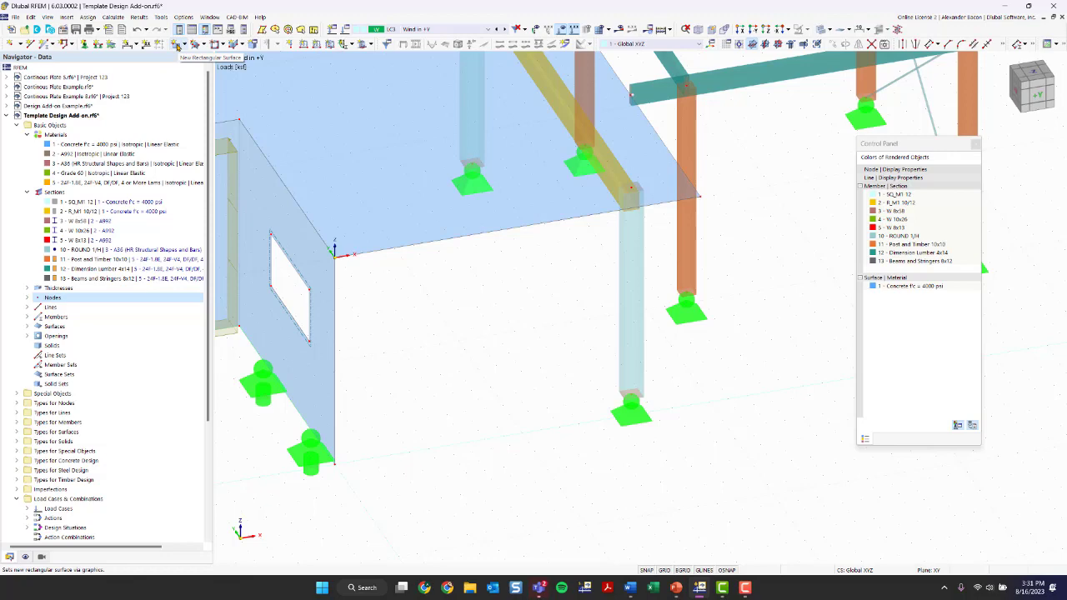
Start a new rectangular surface and set its stiffness type to Load Transfer
left_click(177, 45)
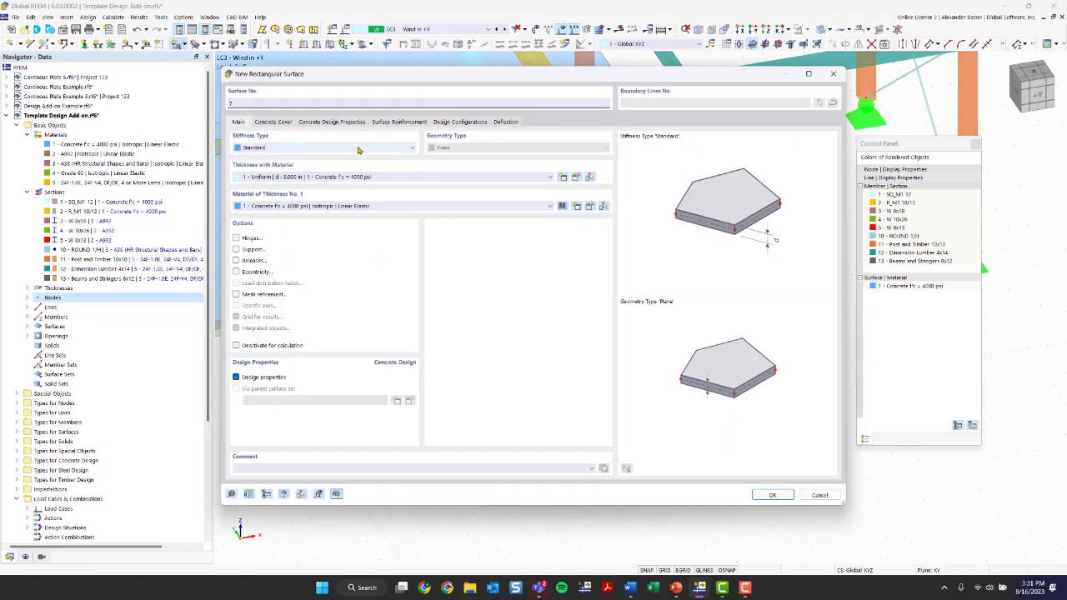
left_click(360, 154)
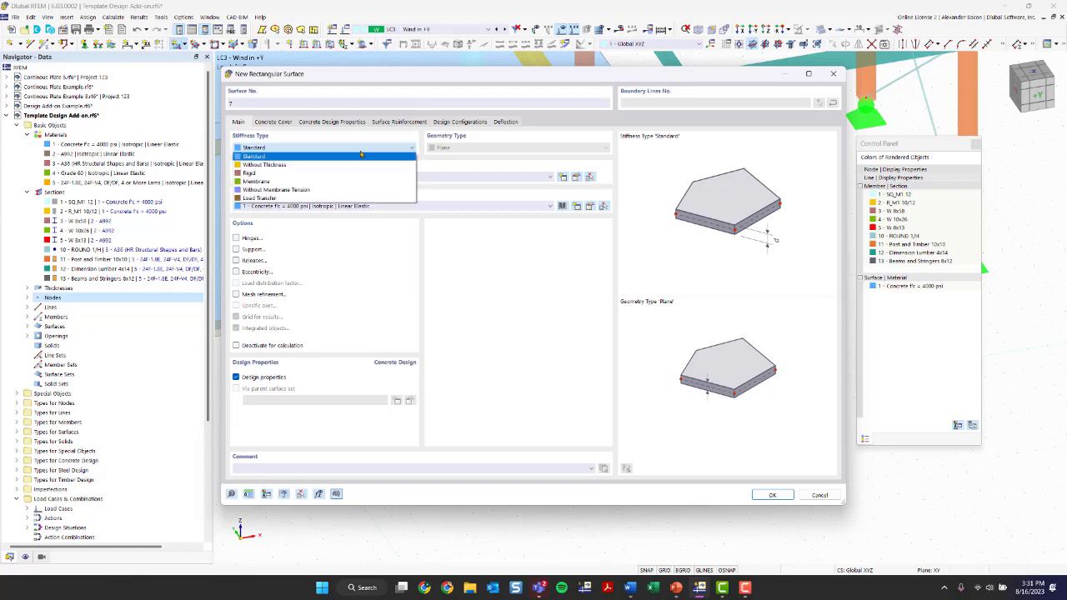
left_click(322, 199)
left_click(308, 148)
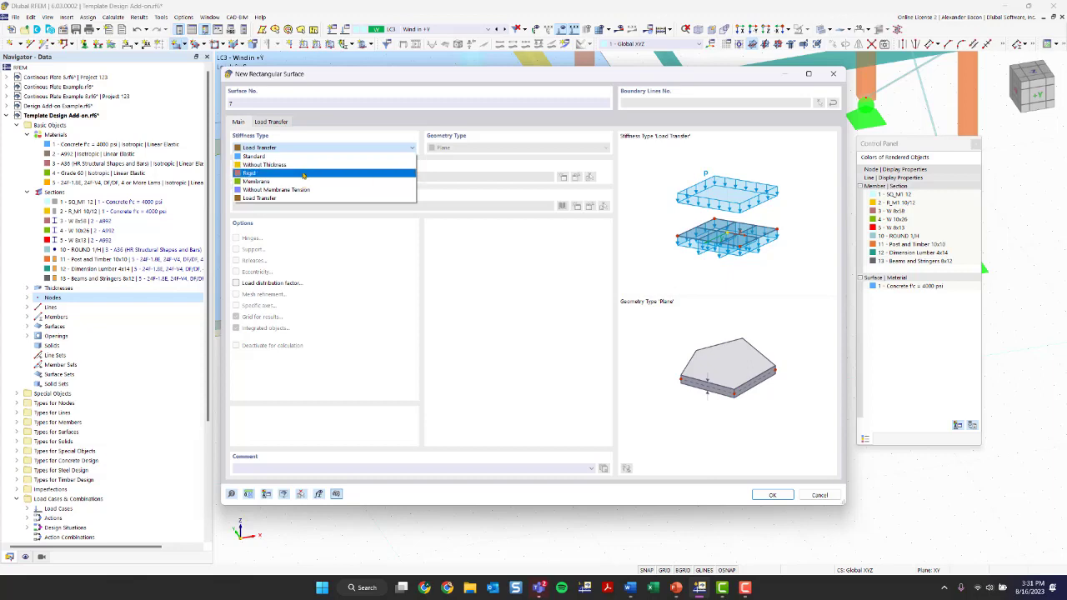
left_click(280, 198)
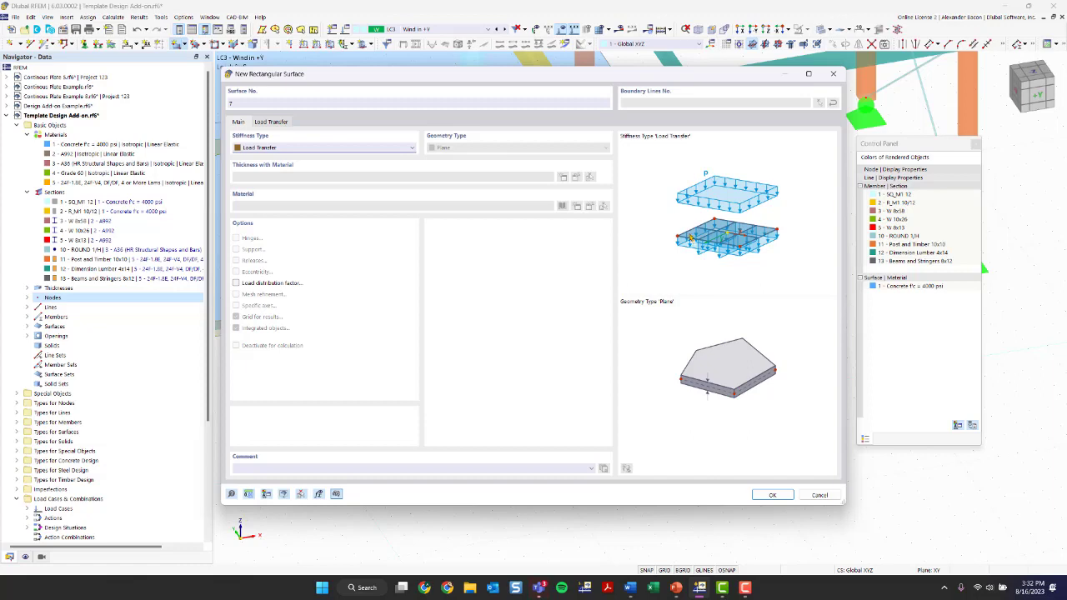
Set the surface's load transfer direction to x & y stripes with varying load distribution, and accept the surface settings
left_click(272, 122)
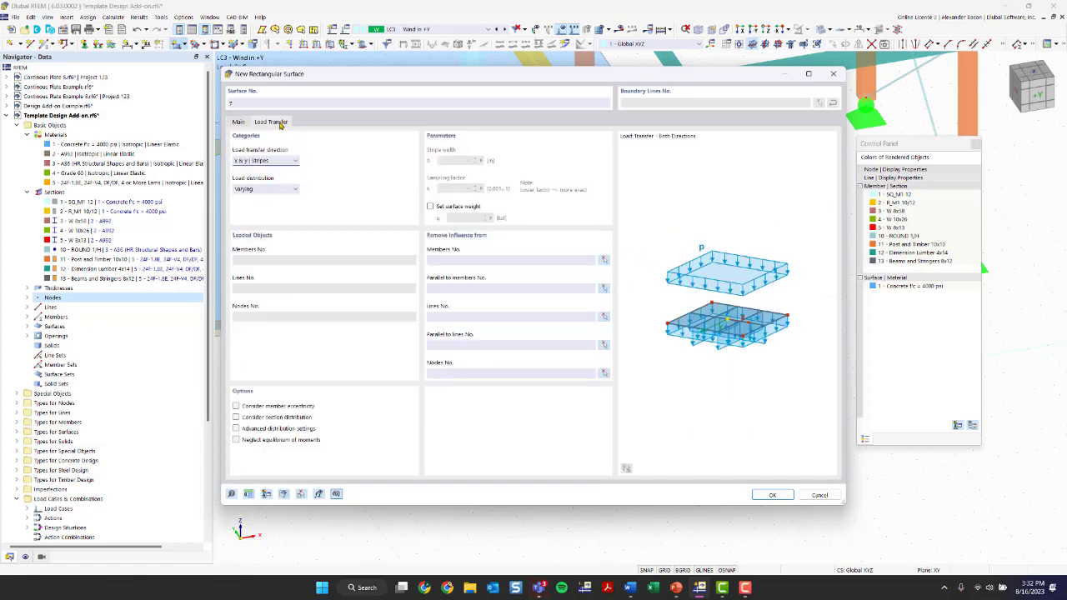
left_click(273, 161)
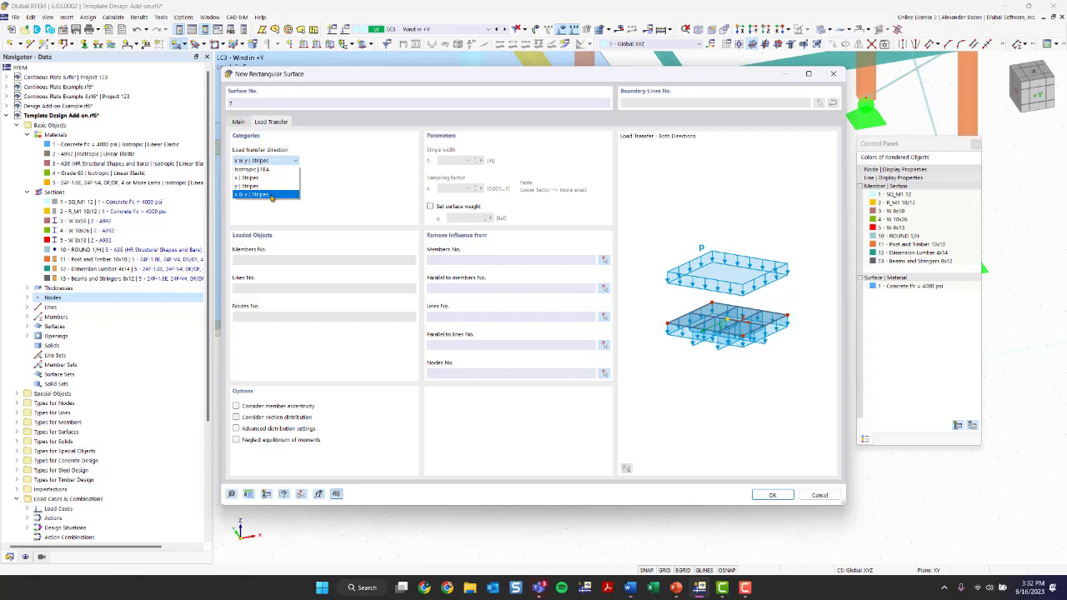
left_click(271, 195)
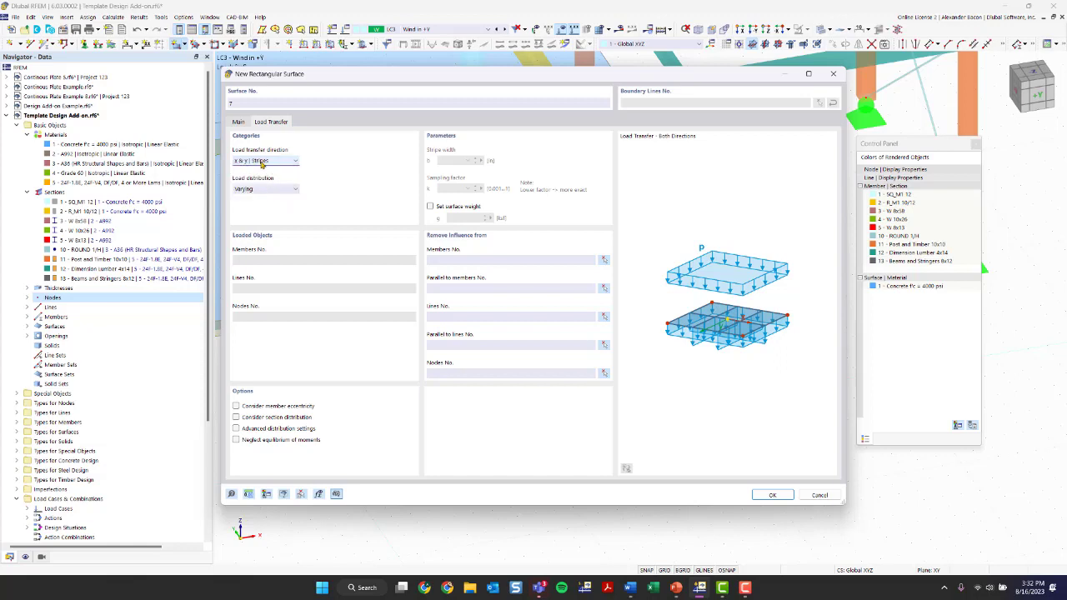
left_click(267, 192)
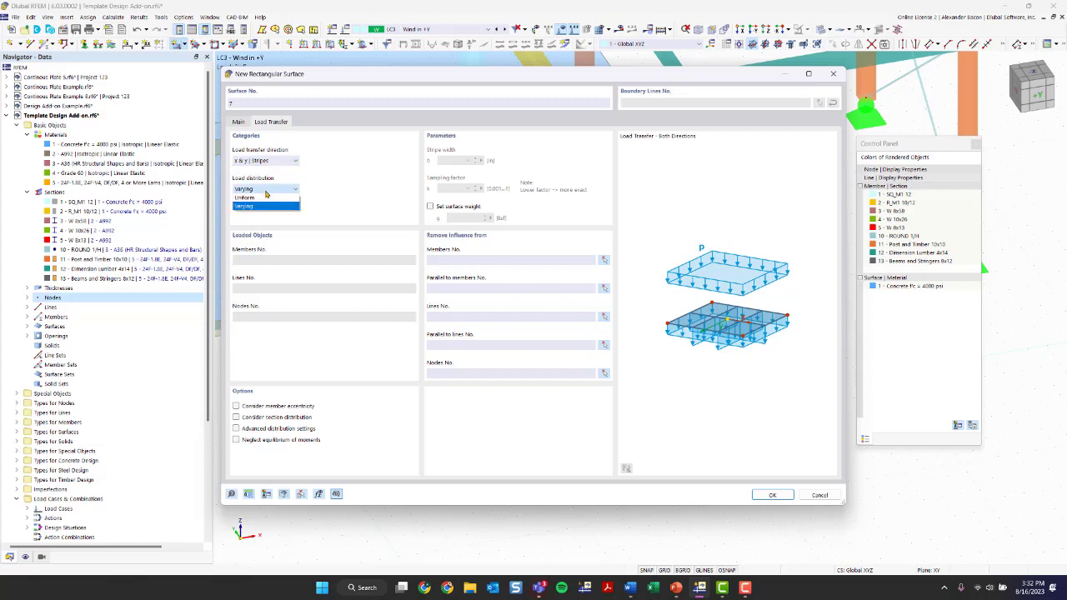
left_click(265, 191)
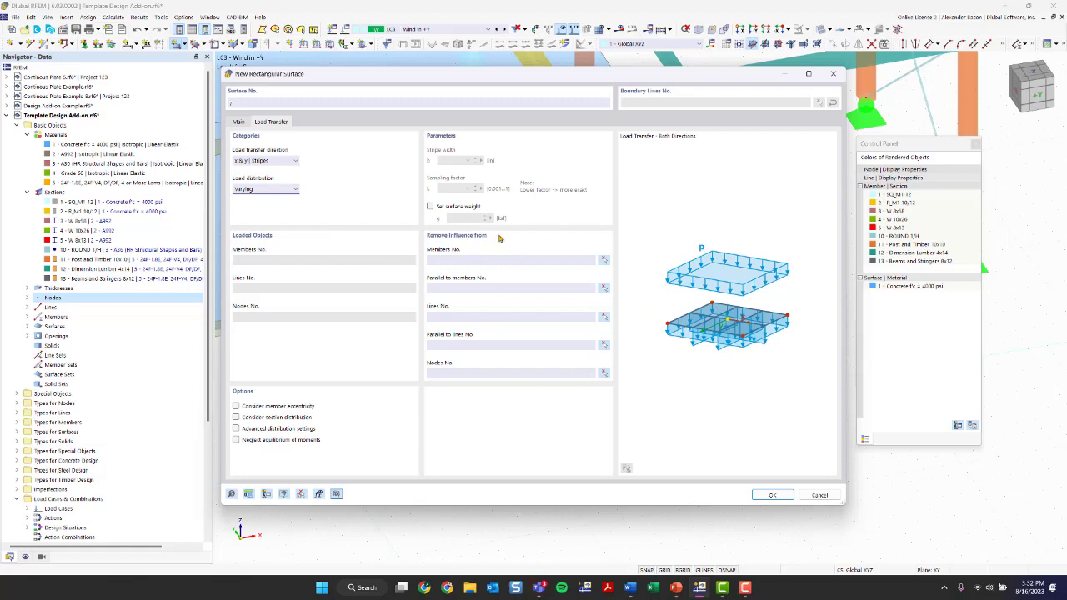
left_click(772, 496)
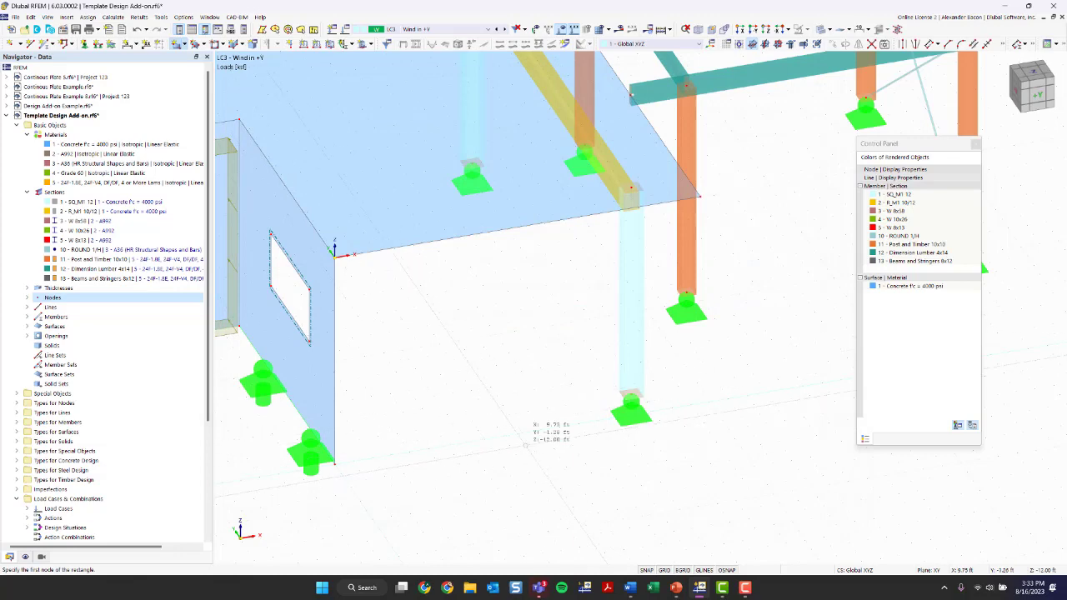
Draw the load transfer surface from the wall's lower corner node (0, 0, -12 ft) to the slab's corner node (19.5, 0, 0 ft)
scroll(462, 421, "down", 1)
scroll(462, 421, "down", 1)
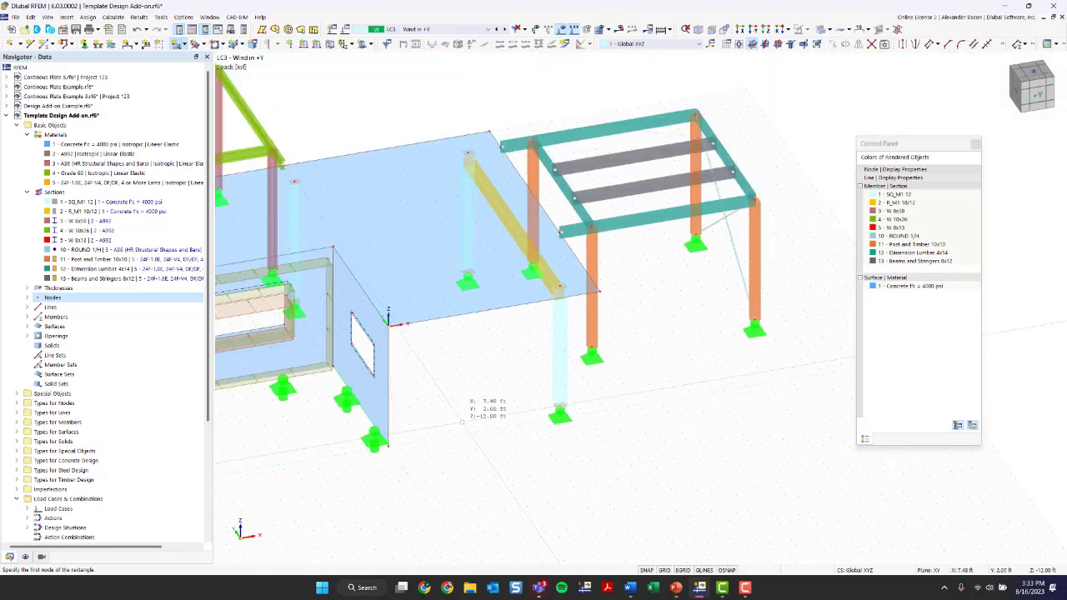
scroll(463, 419, "up", 2)
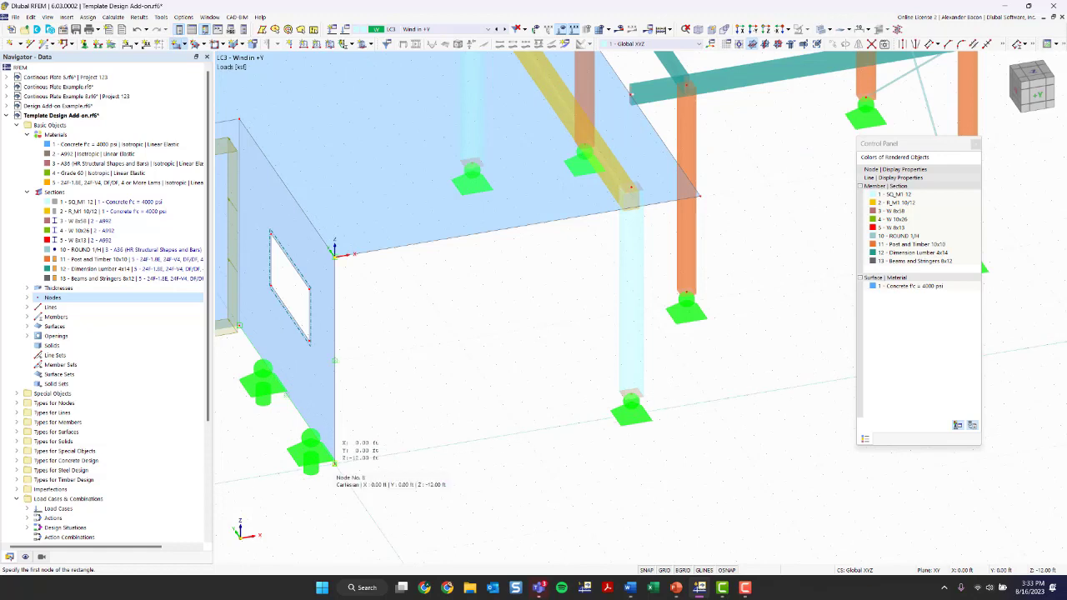
left_click(334, 463)
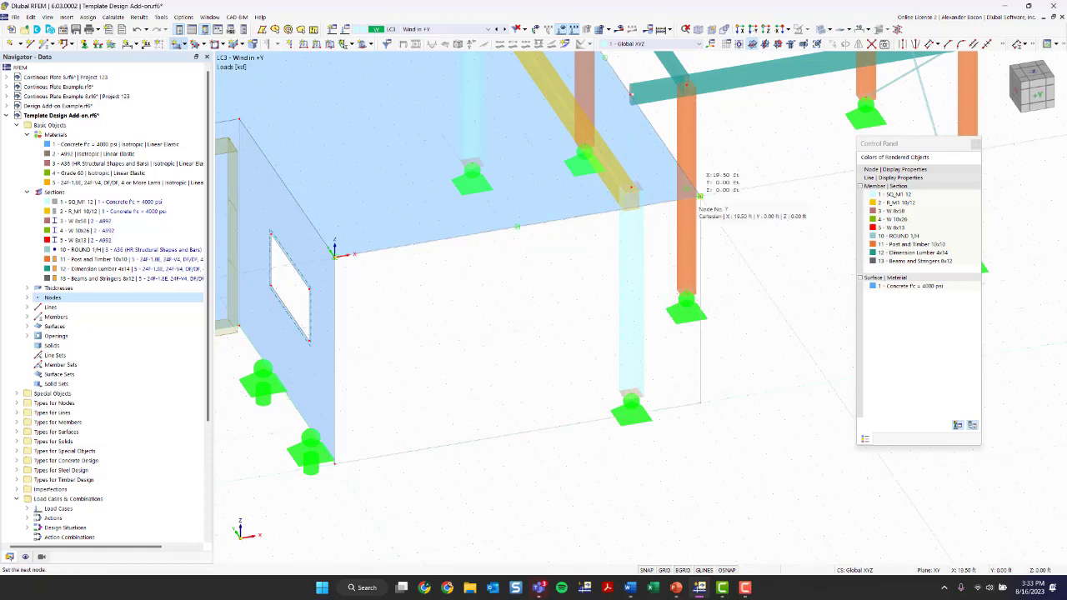
left_click(700, 196)
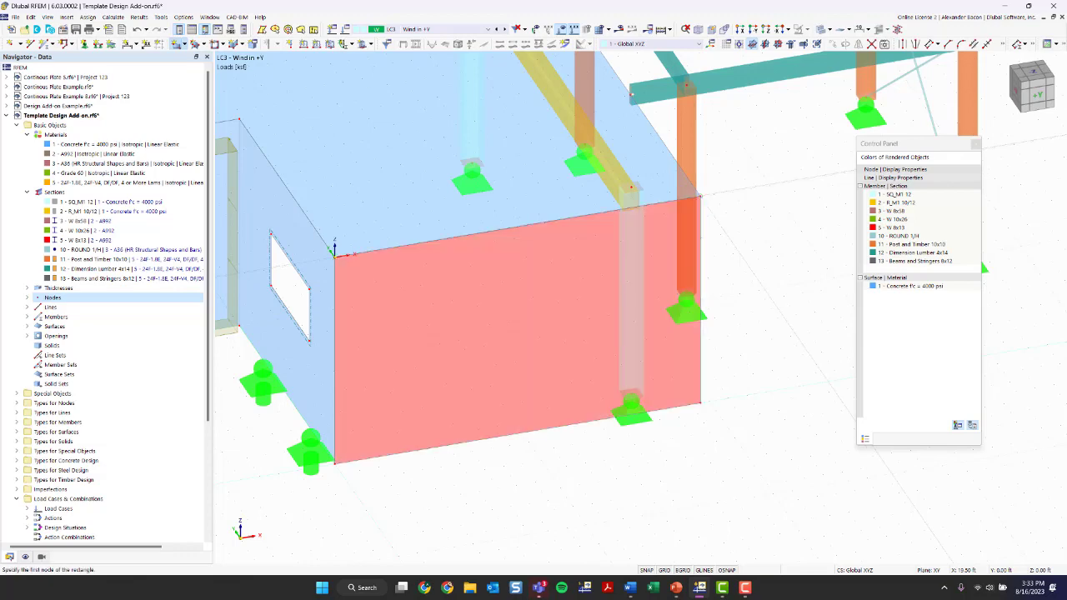
key("Escape")
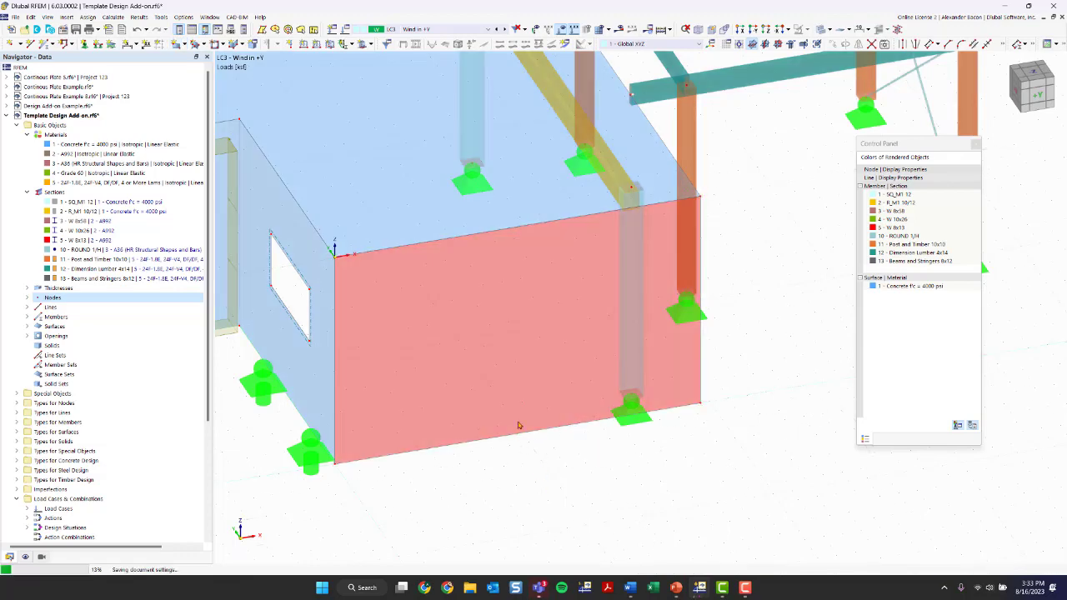
Add a second Load Transfer rectangle on the timber frame's front face, from the overhanging beam end to the outer post's base
middle_click_drag(676, 435, 398, 378, "ctrl")
scroll(398, 377, "down", 1)
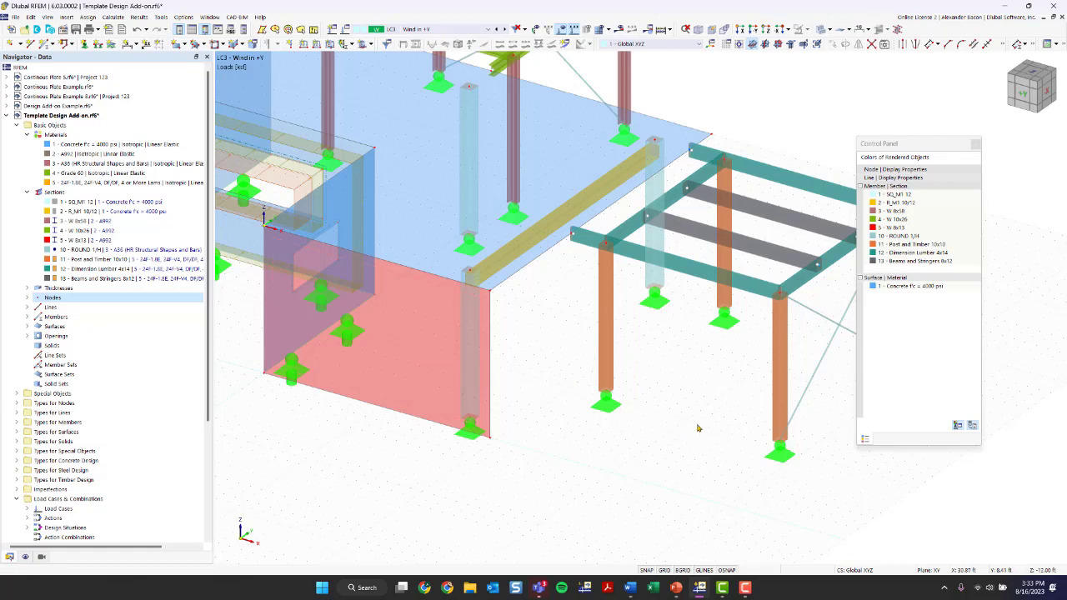
middle_click_drag(698, 429, 532, 414)
left_click(179, 44)
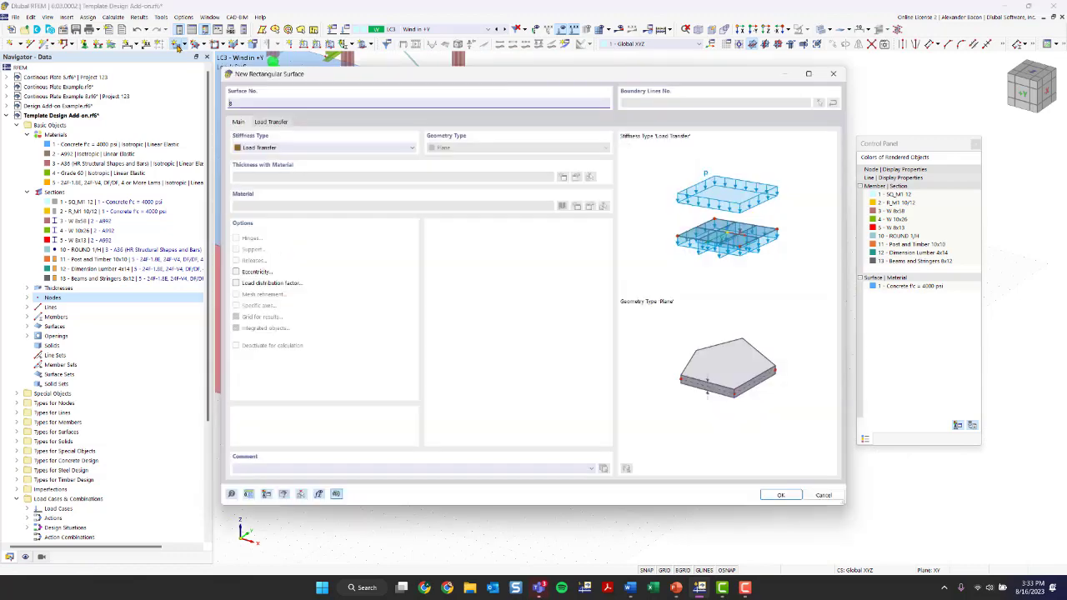
left_click(770, 495)
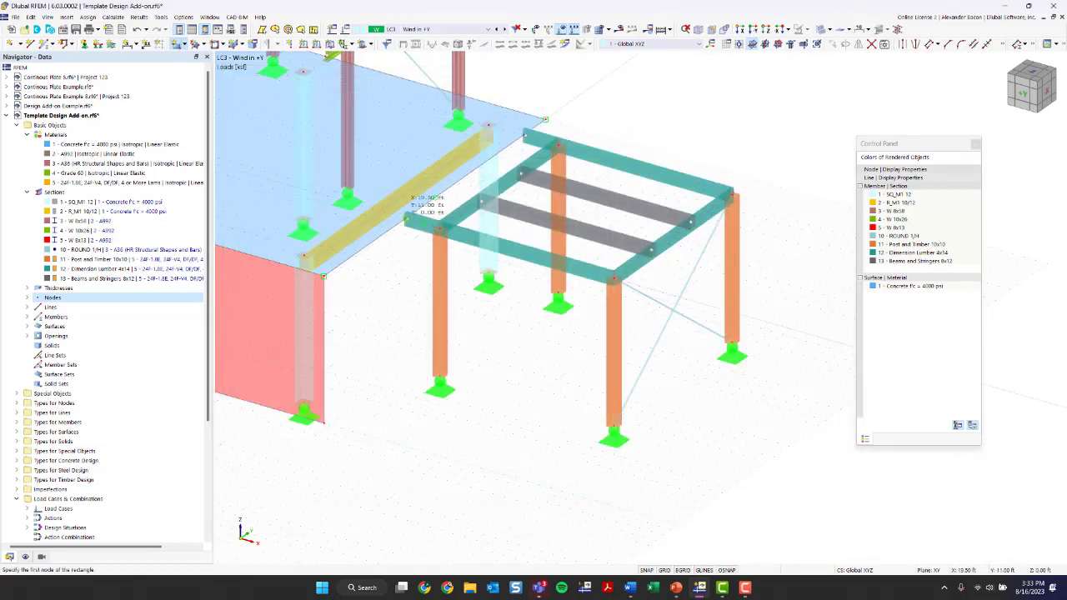
left_click(406, 219)
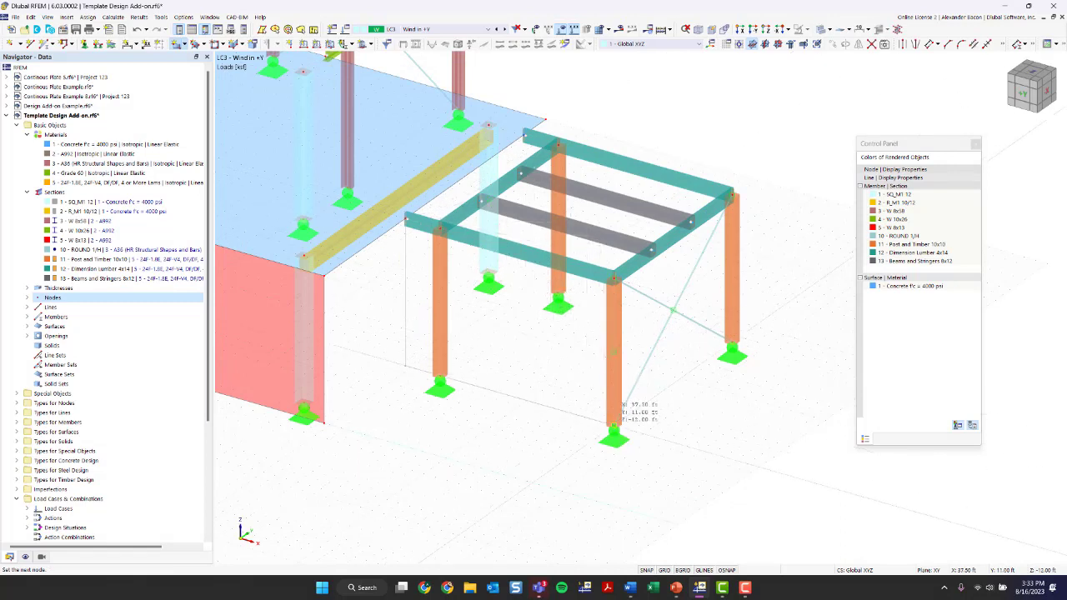
left_click(615, 426)
Define a uniform force surface load of 0.030 ksf in LC3, acting in global Y on projected area
scroll(504, 459, "down", 1)
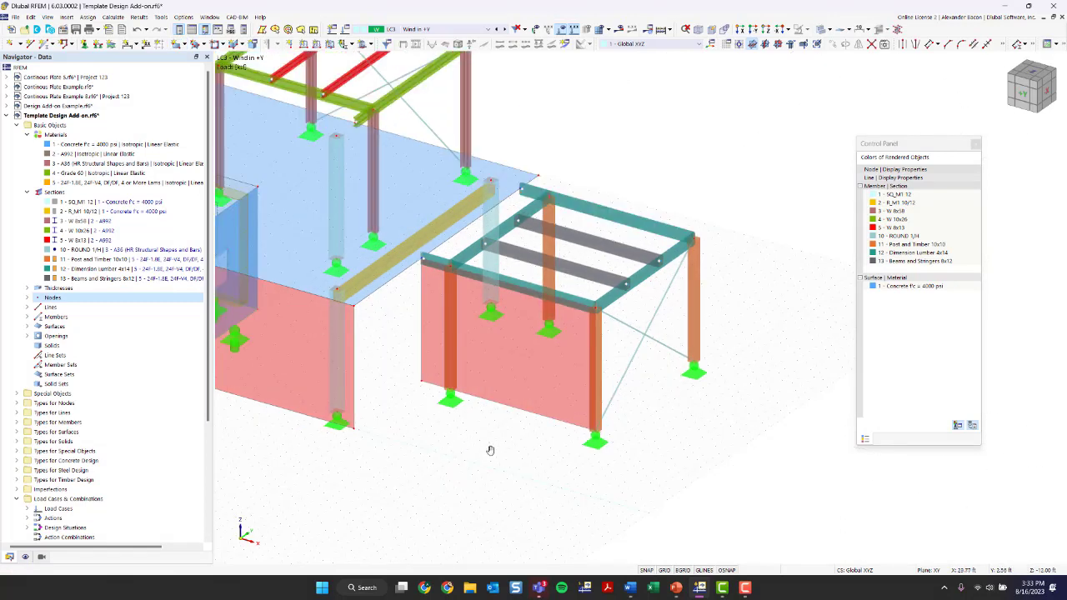
middle_click_drag(490, 450, 569, 460)
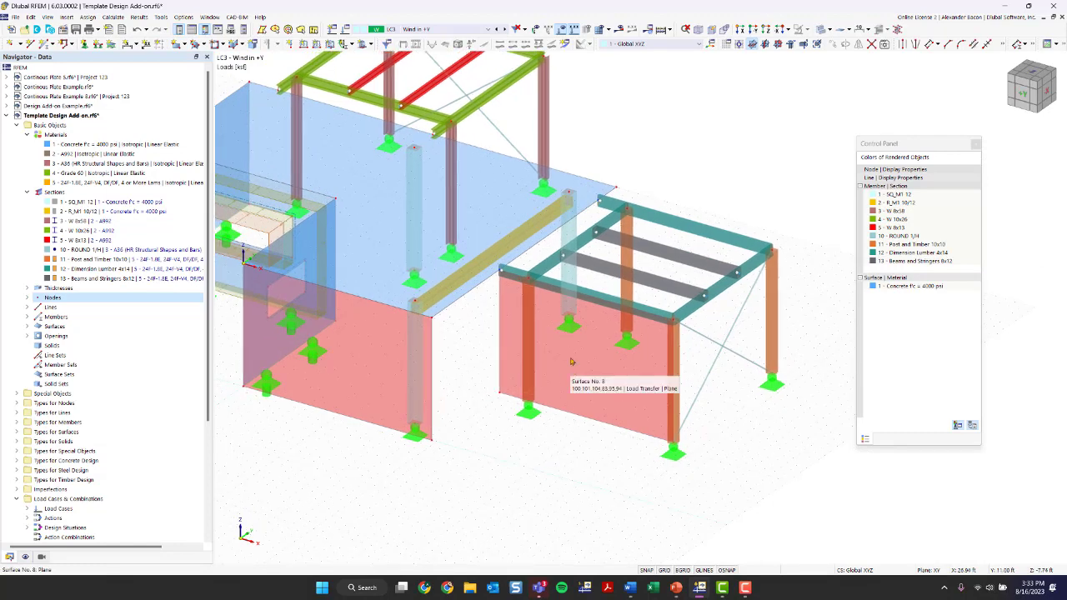
left_click(331, 44)
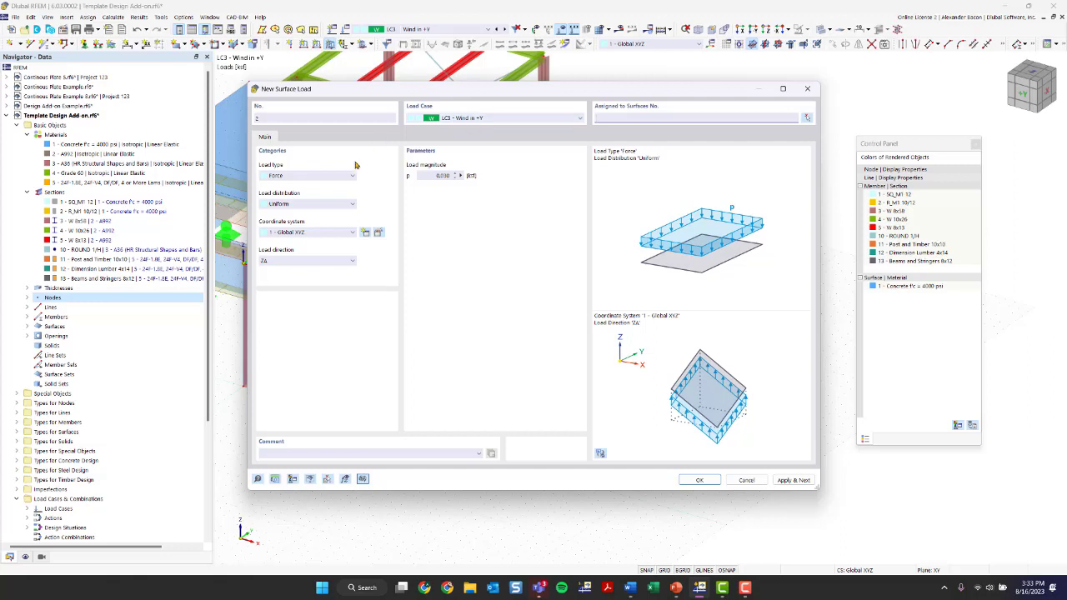
left_click(298, 262)
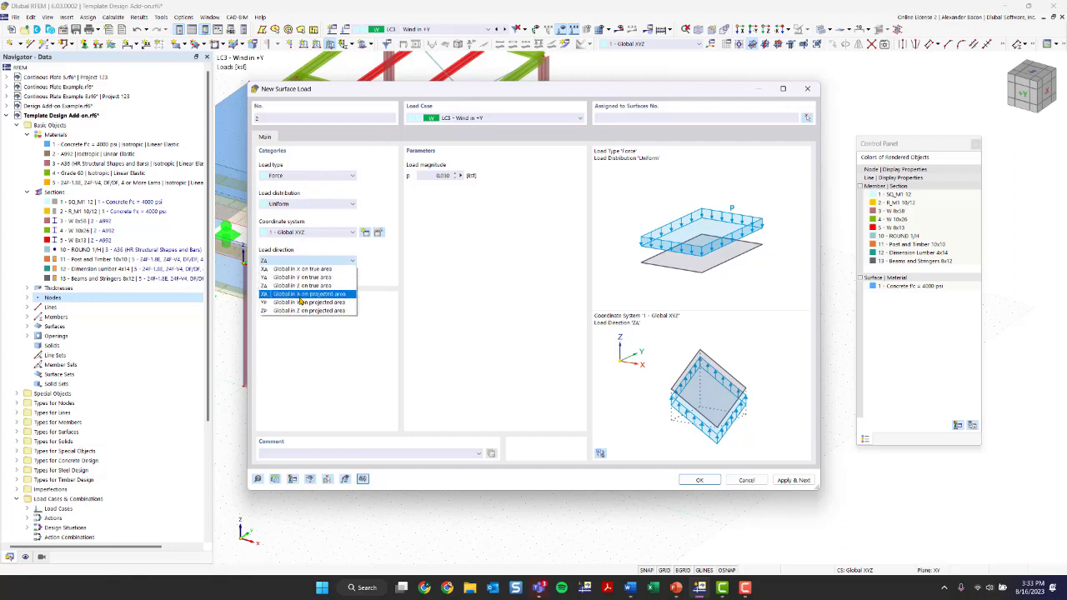
left_click(303, 301)
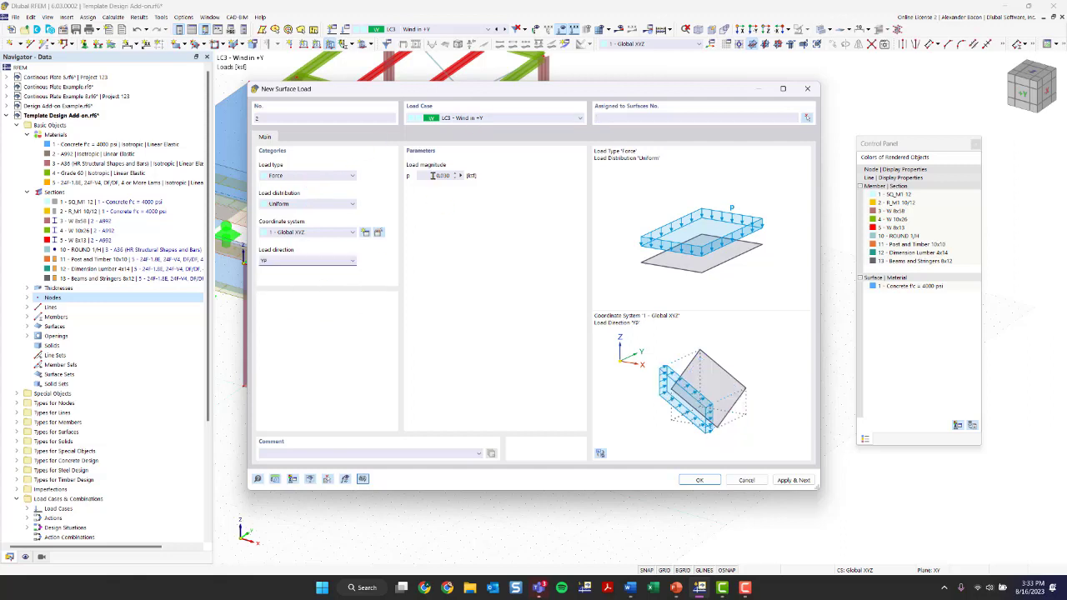
left_click(698, 481)
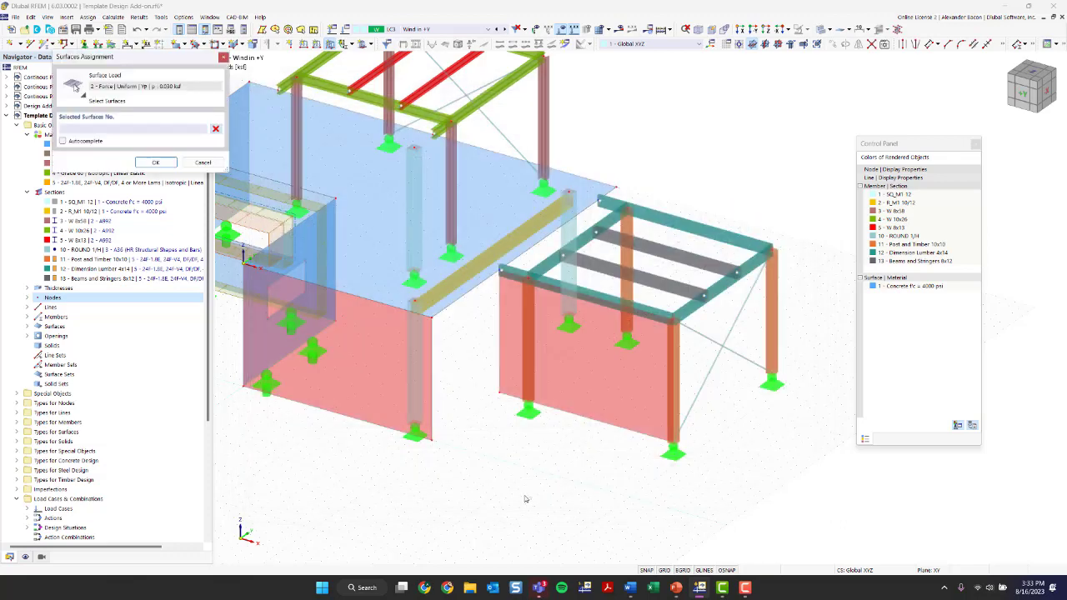
Assign the surface load to both load transfer surfaces, under the slab edge and on the timber frame's front
left_click(357, 368)
left_click(588, 358)
left_click(158, 161)
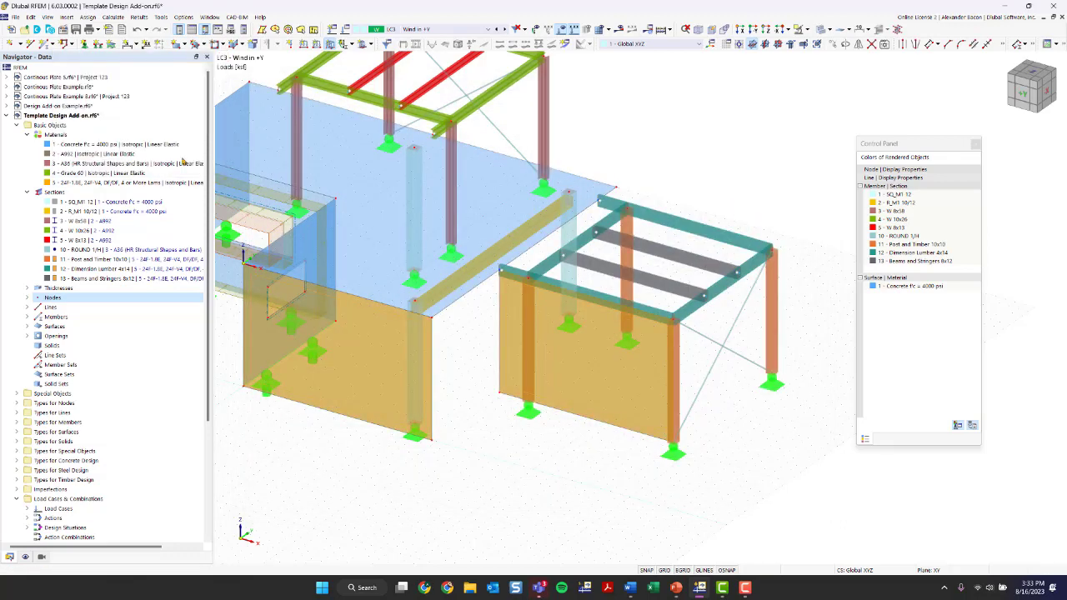
scroll(531, 471, "down", 1)
middle_click_drag(480, 472, 575, 456)
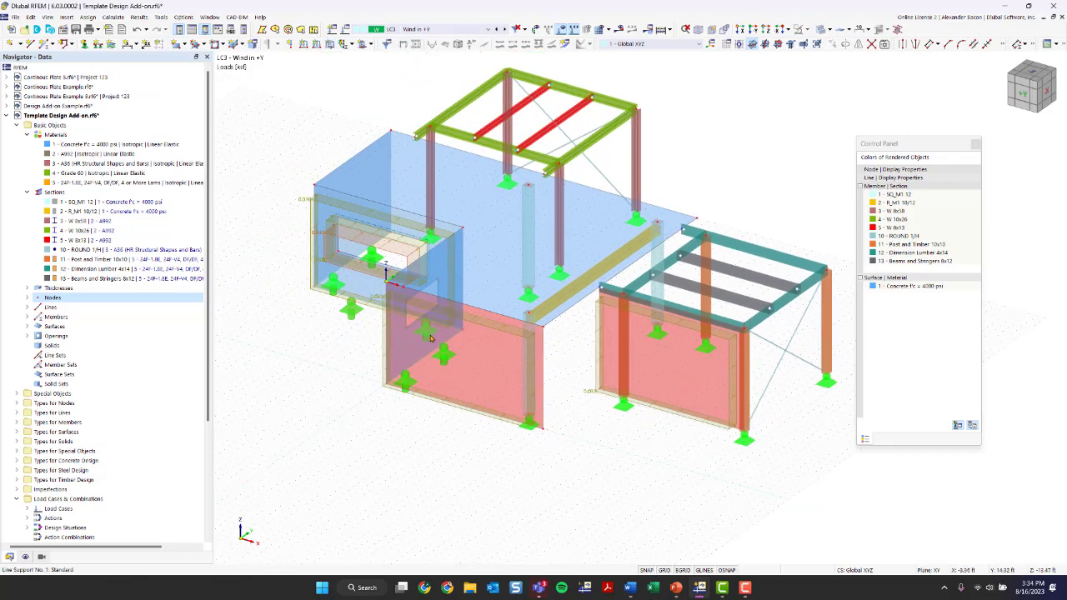
Turn on the display of Loads from Distribution Surface for the model's surfaces
middle_click_drag(629, 453, 534, 450, "ctrl")
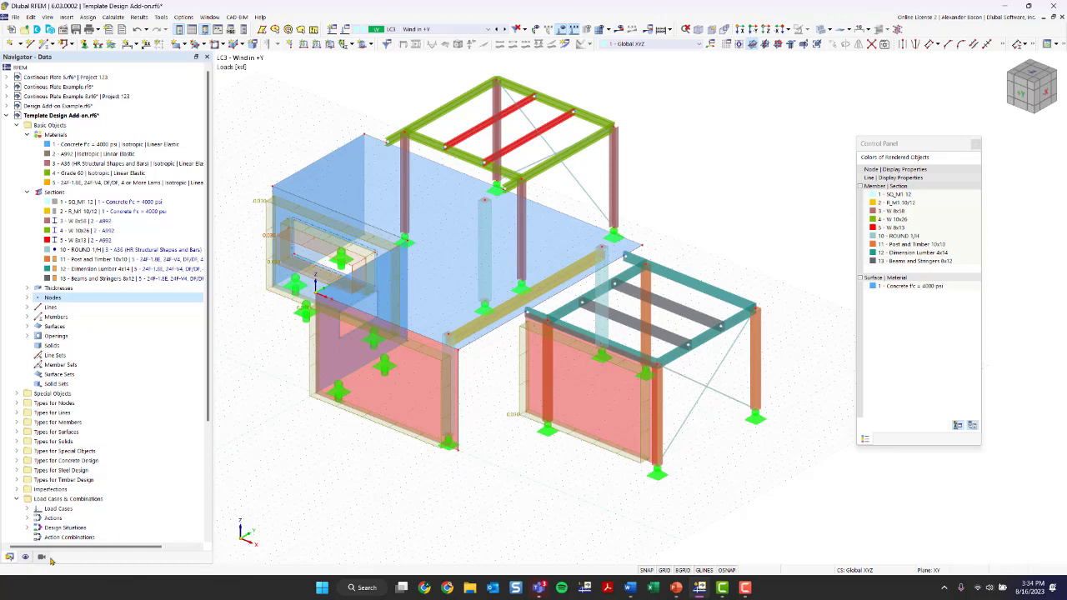
left_click(25, 559)
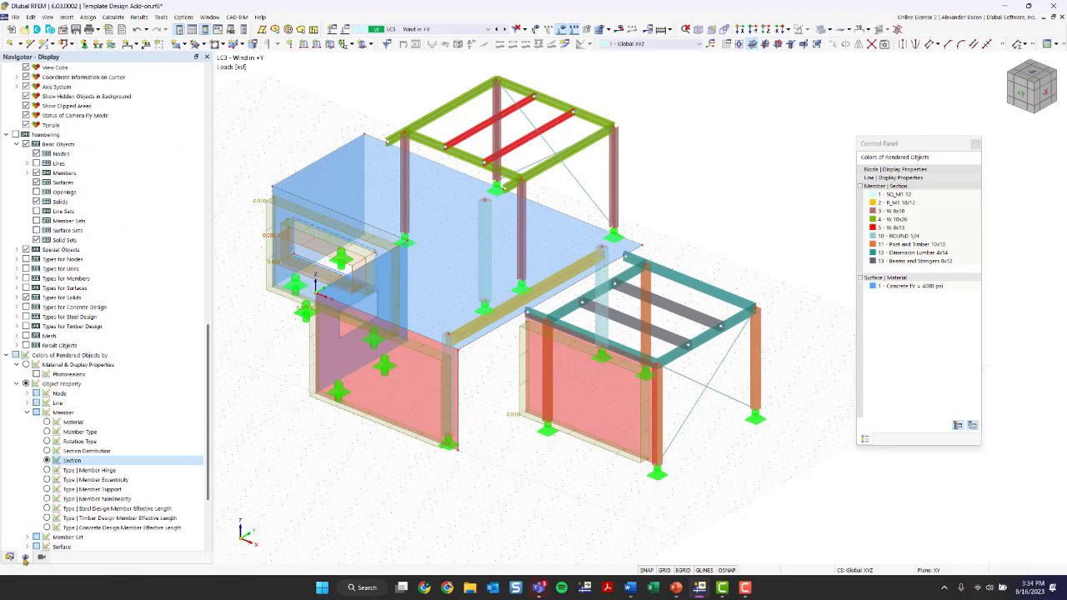
scroll(124, 433, "down", 5)
scroll(124, 433, "up", 3)
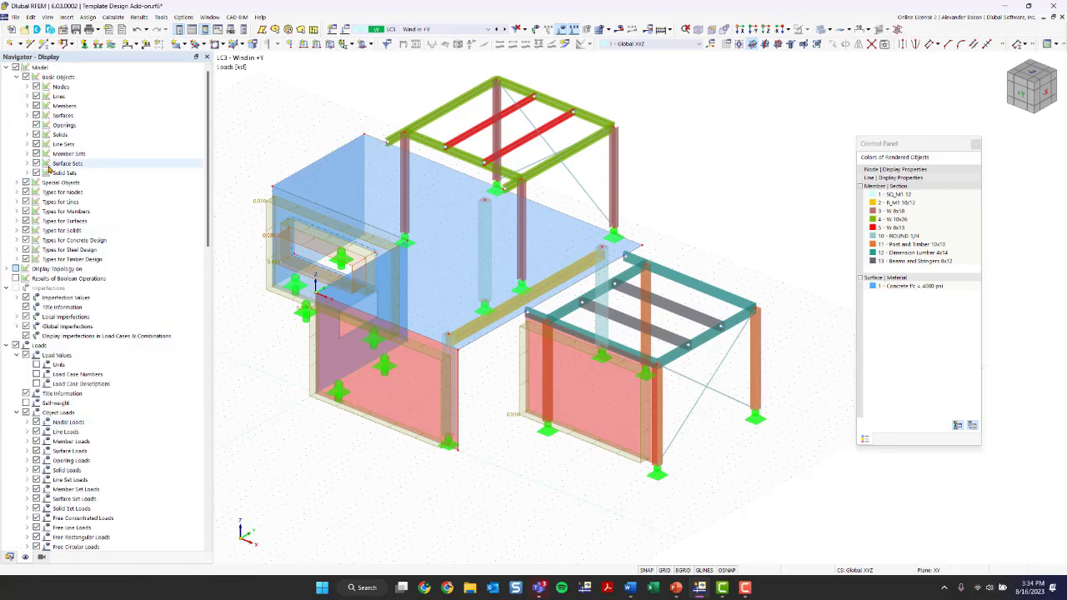
left_click(29, 116)
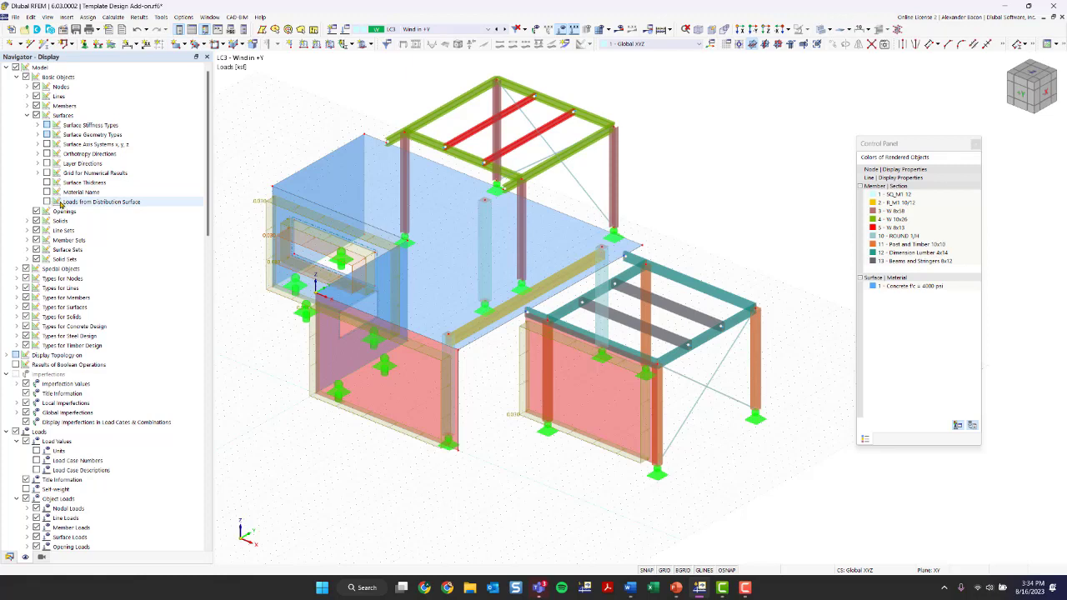
left_click(136, 201)
left_click(47, 202)
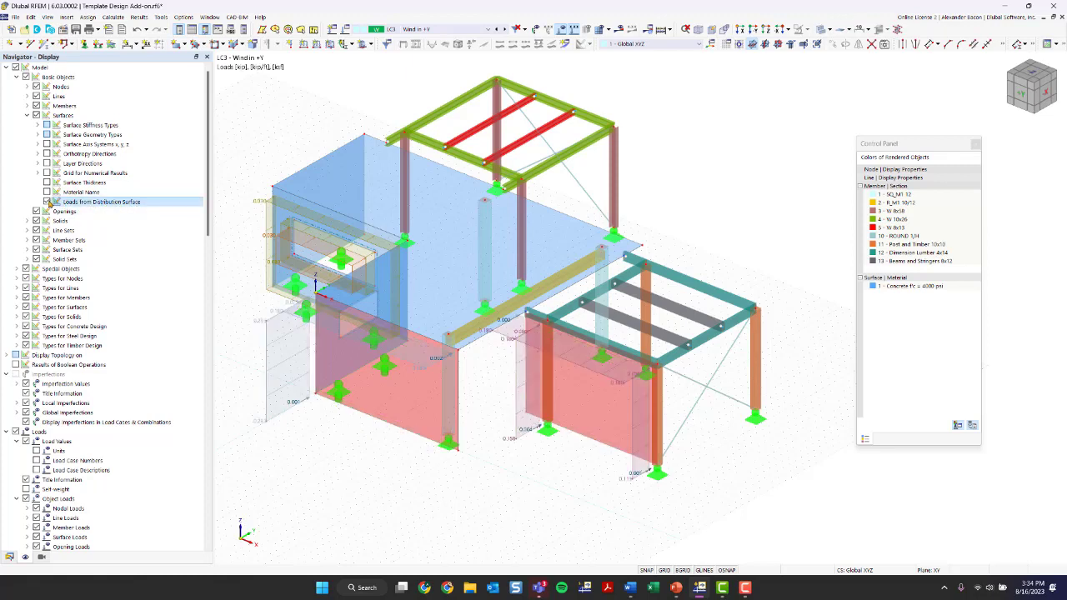
Examine how the wind surface loads are distributed to the members and edges around both load transfer surfaces
scroll(529, 458, "up", 1)
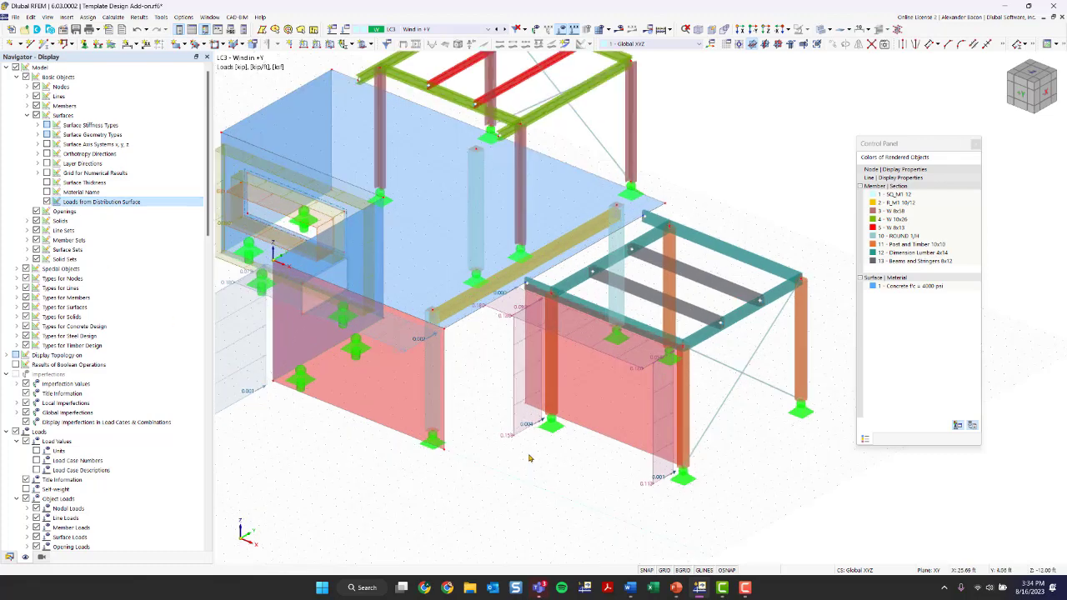
mouse_move(488, 469)
middle_mouse_down("ctrl")
mouse_move(522, 471)
mouse_move(498, 464)
middle_mouse_up("ctrl")
middle_click_drag(421, 395, 490, 397, "ctrl")
scroll(334, 271, "up", 3)
middle_click_drag(301, 329, 337, 327, "ctrl")
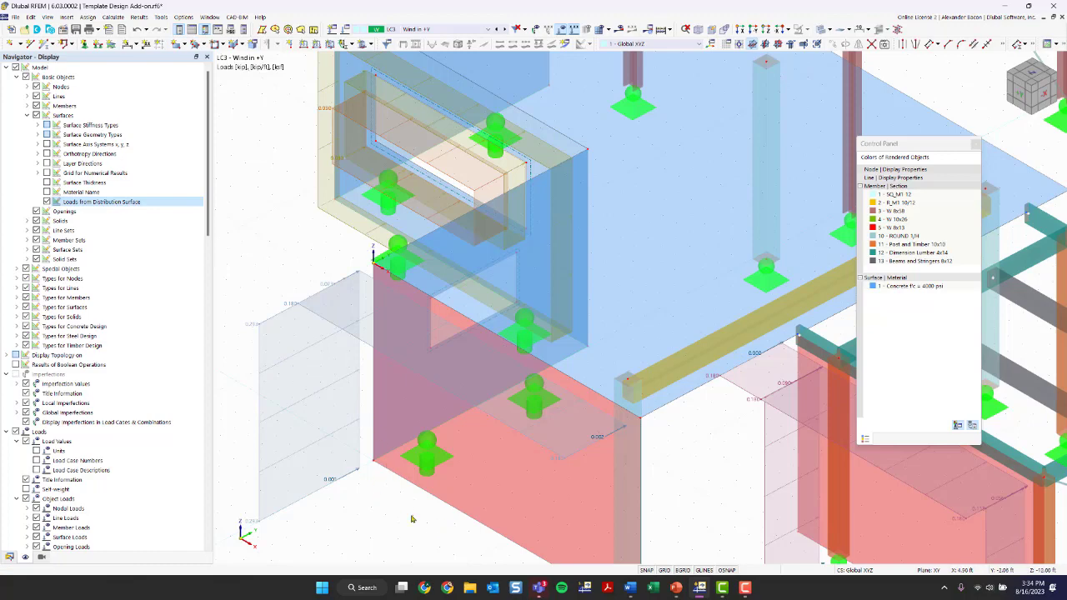
scroll(412, 519, "down", 2)
middle_click_drag(413, 519, 350, 381)
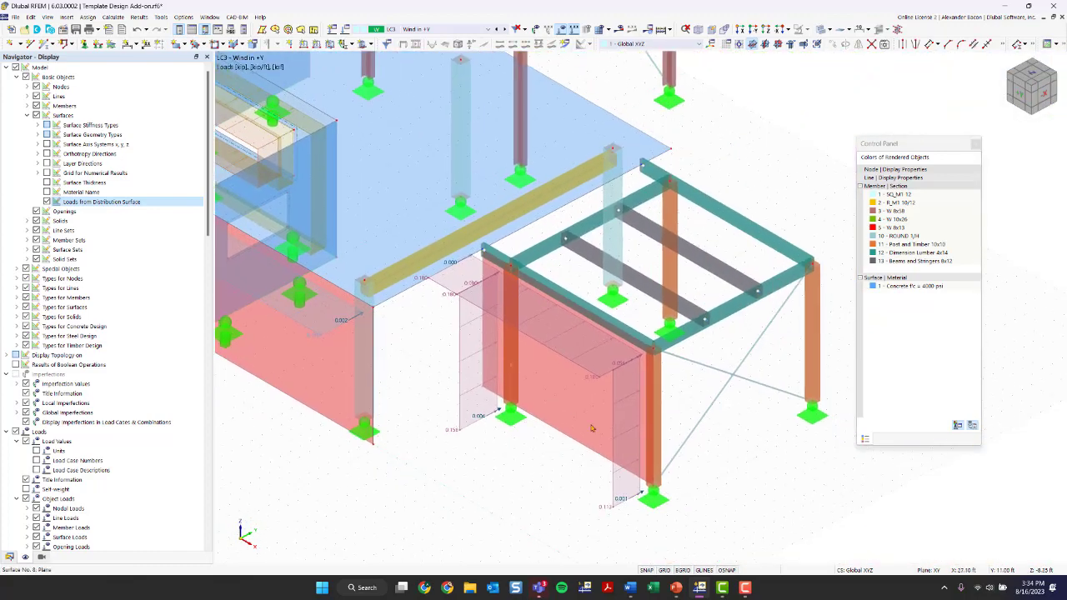
middle_click_drag(564, 495, 460, 400, "ctrl")
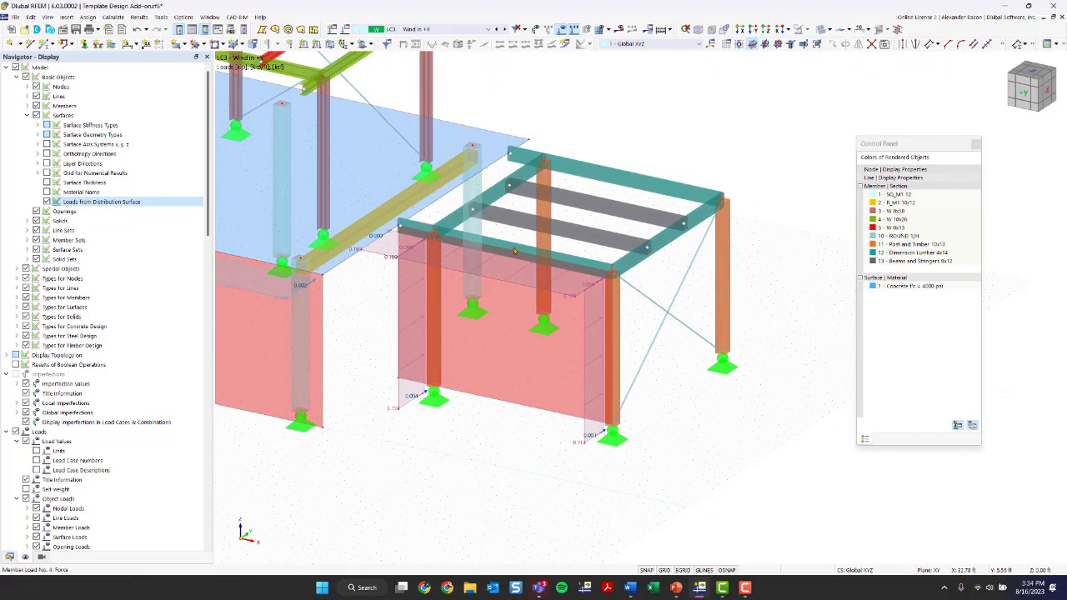
scroll(568, 313, "down", 3)
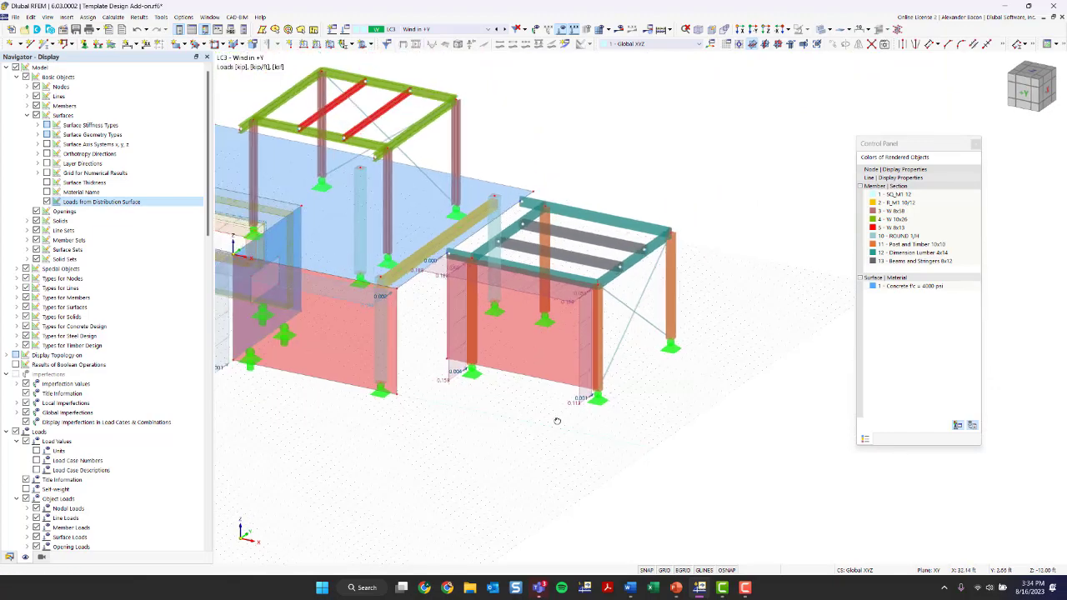
middle_click_drag(557, 421, 557, 319, "ctrl")
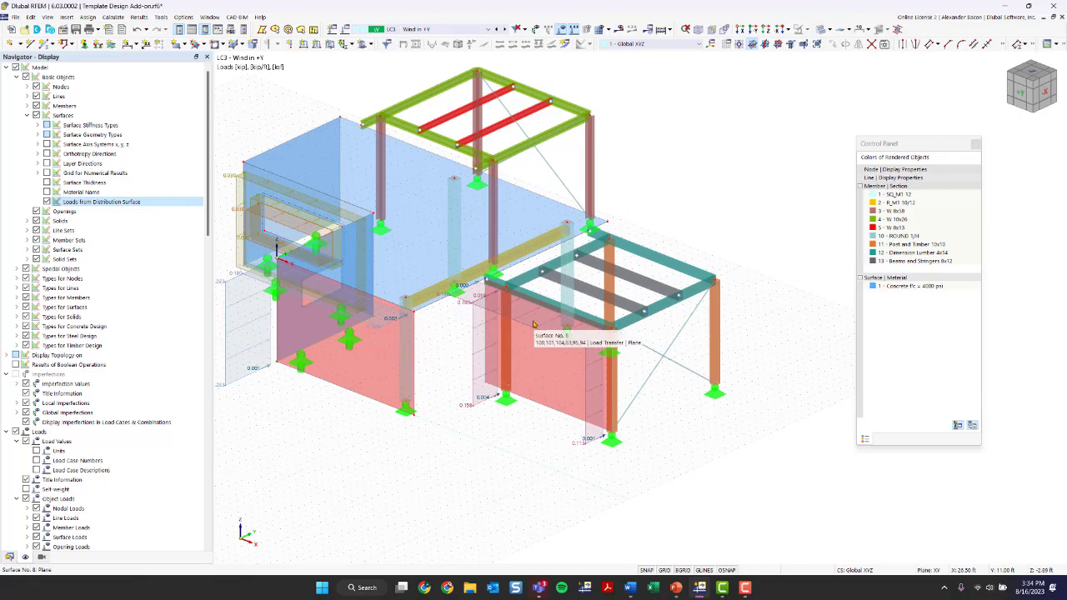
scroll(505, 445, "down", 1)
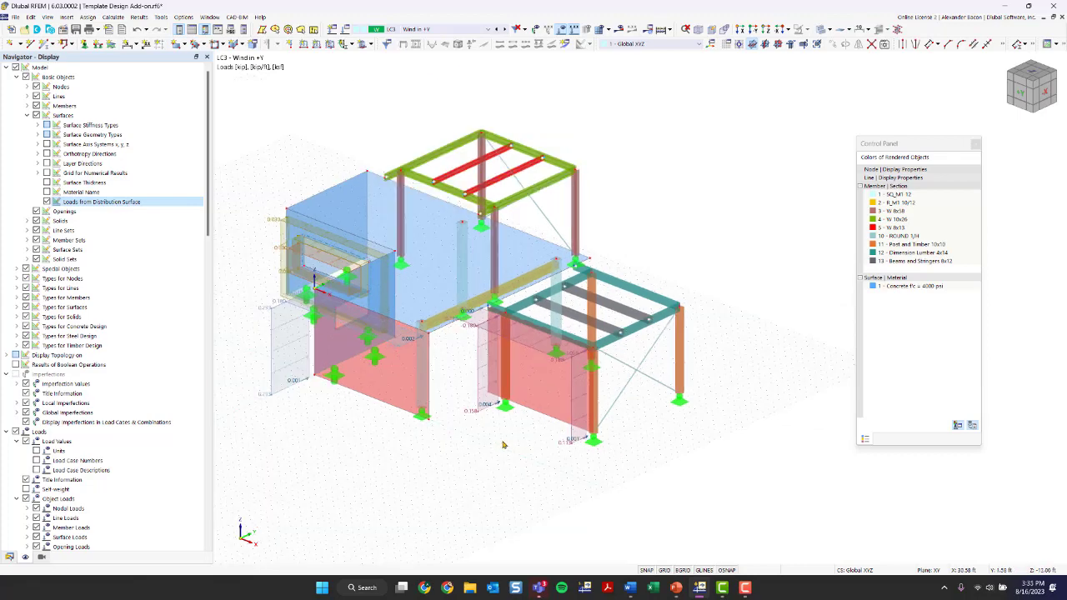
Check the list of load cases and combinations, keeping LC3 active, and hide the loads in the model view
left_click(420, 30)
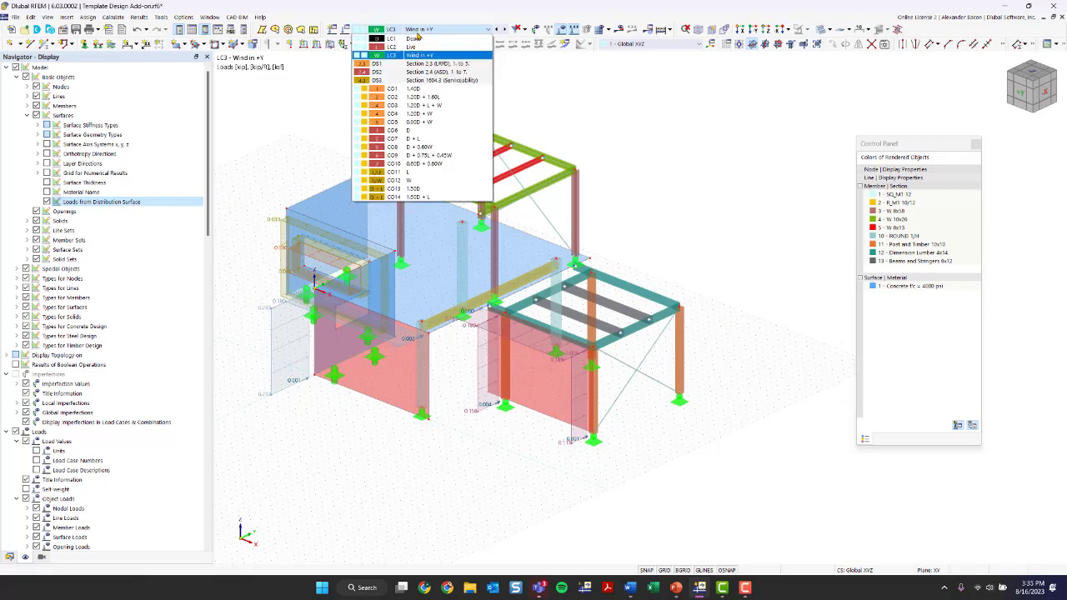
left_click(419, 33)
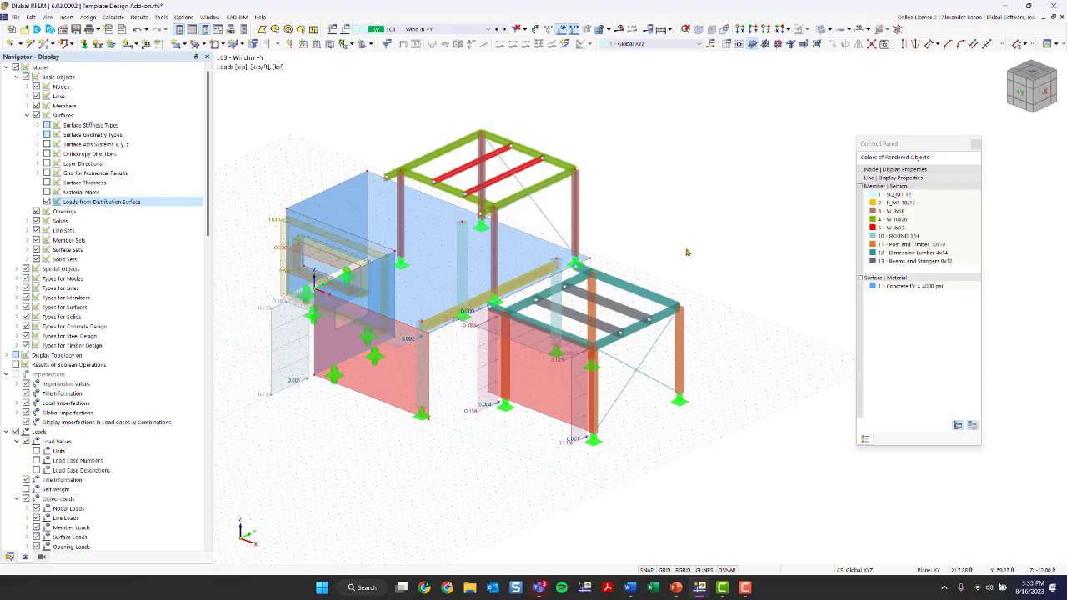
middle_click_drag(741, 309, 714, 364, "ctrl")
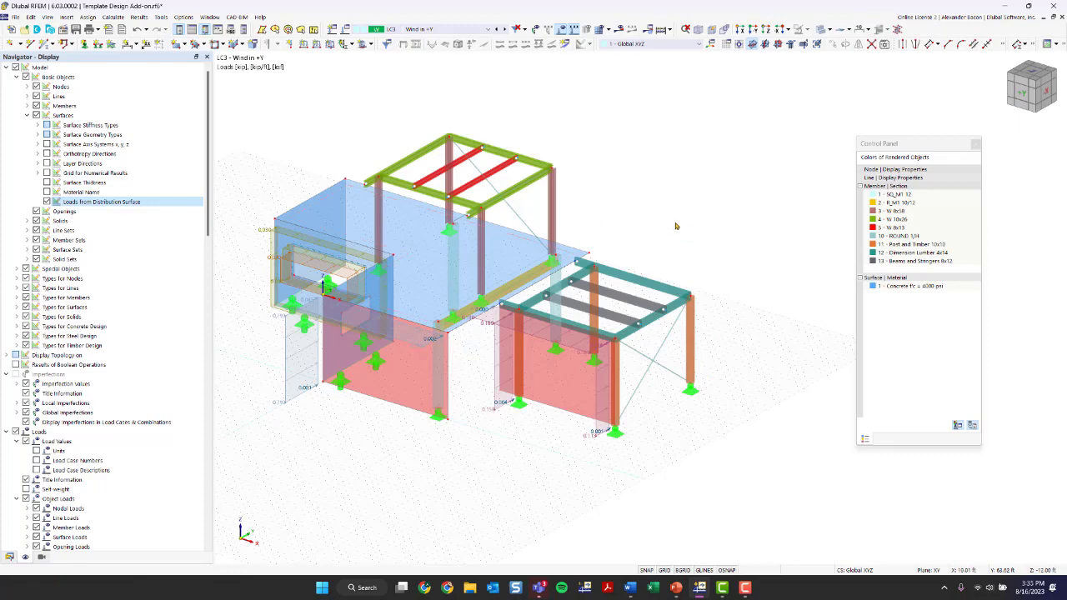
left_click(564, 30)
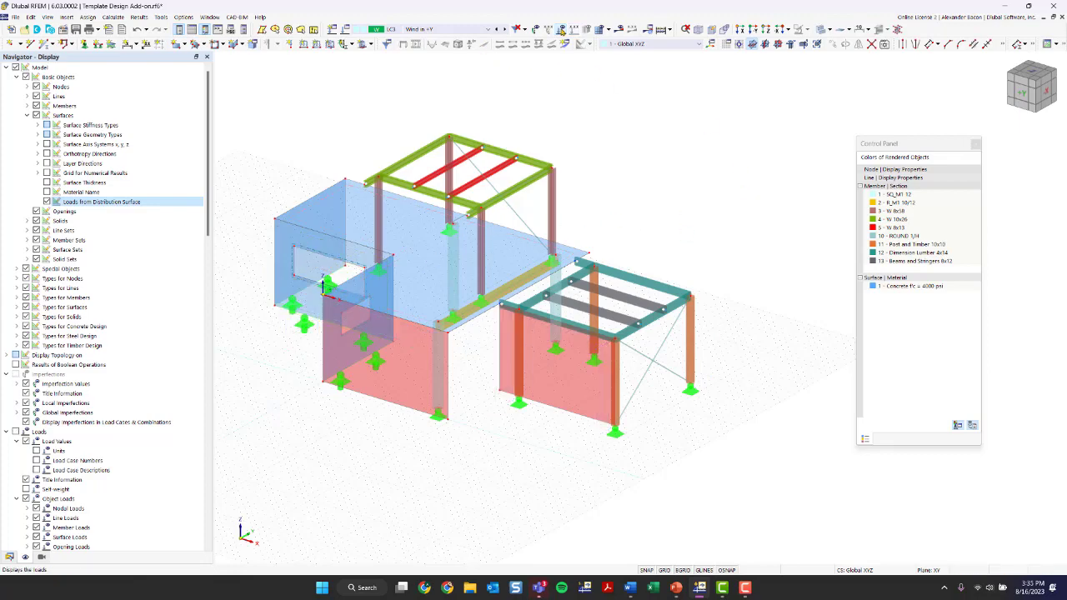
middle_click_drag(715, 234, 550, 237, "ctrl")
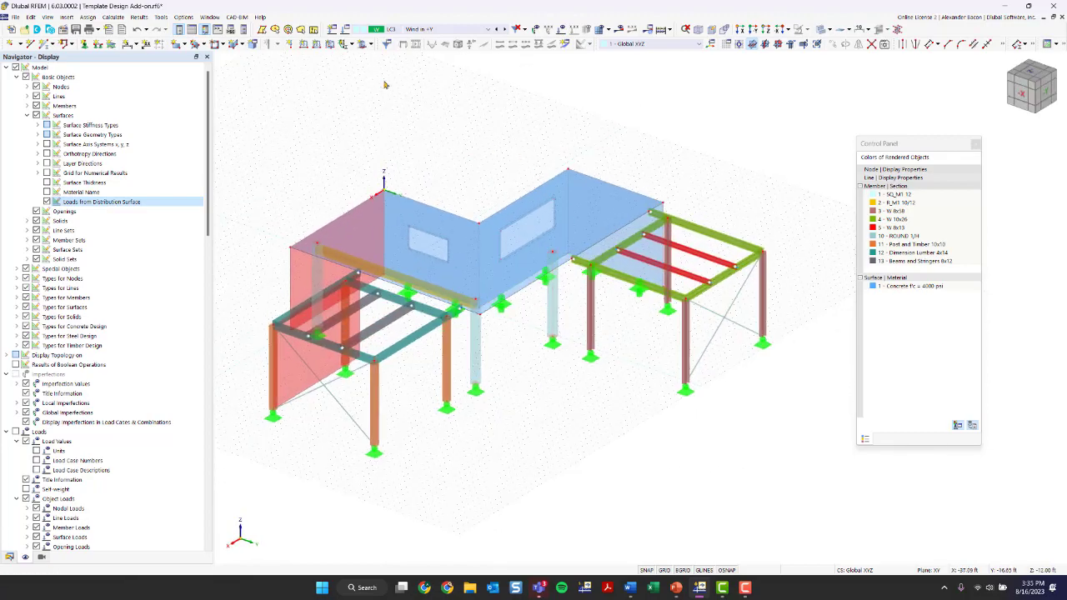
Open the load cases and combinations settings and review the Dead (LC1) and Live (LC2) load cases
left_click(346, 32)
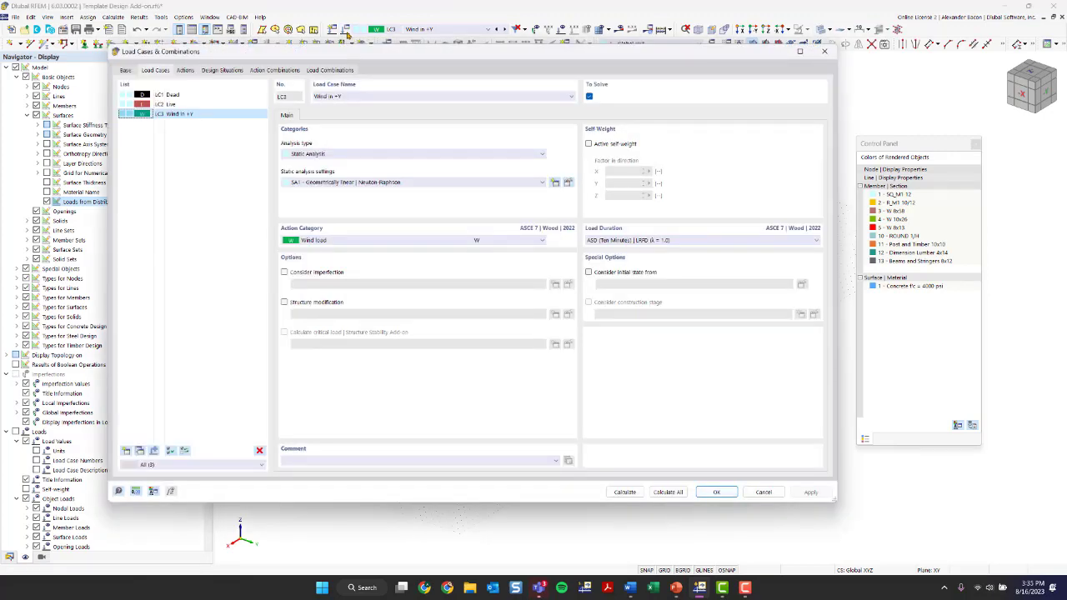
left_click_drag(324, 53, 359, 63)
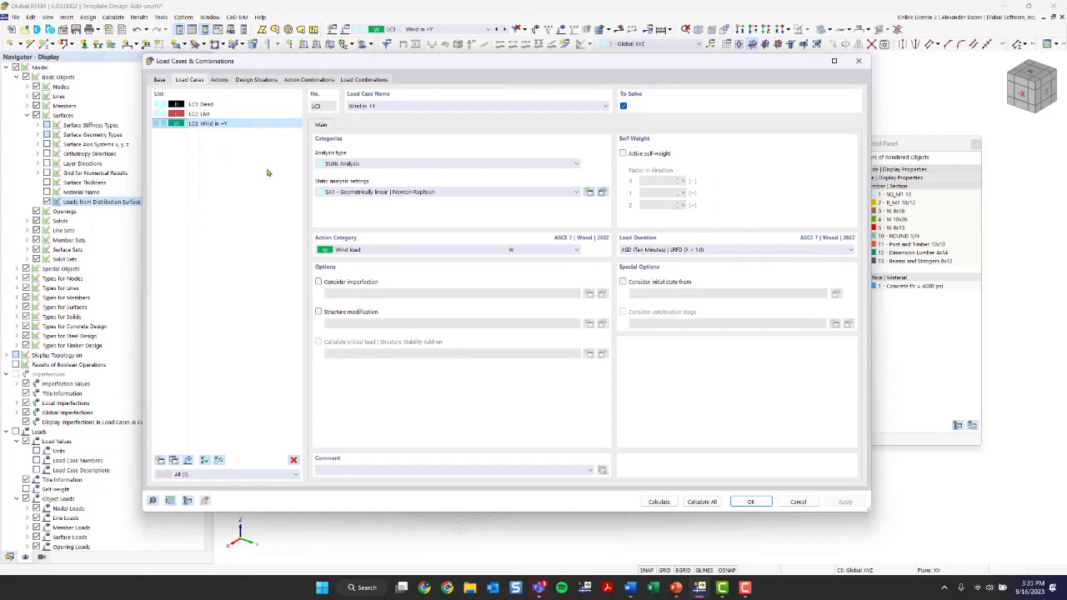
left_click(237, 115)
left_click(237, 106)
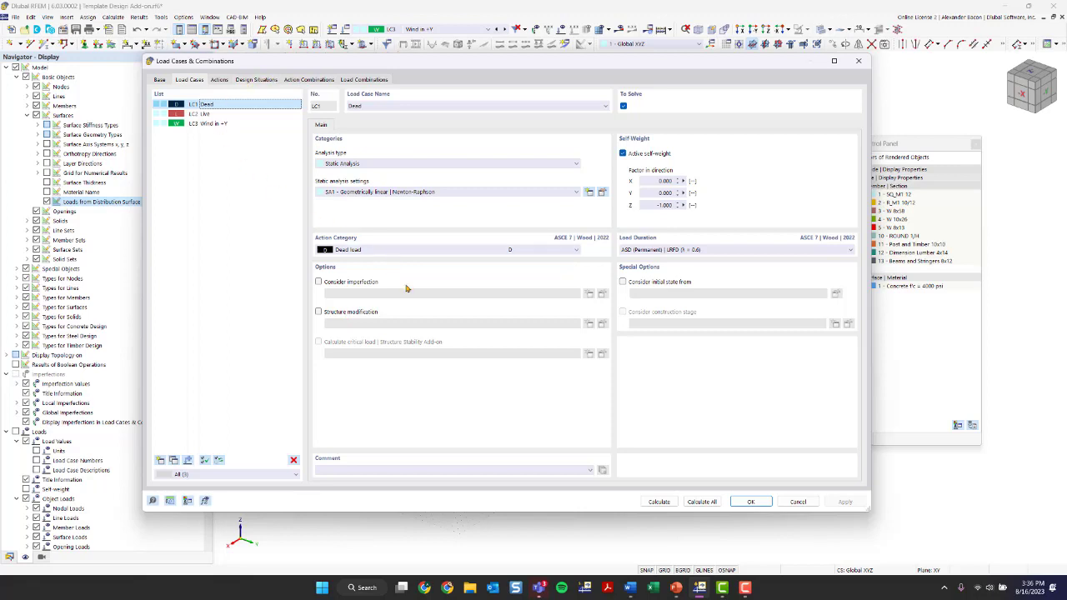
left_click(235, 115)
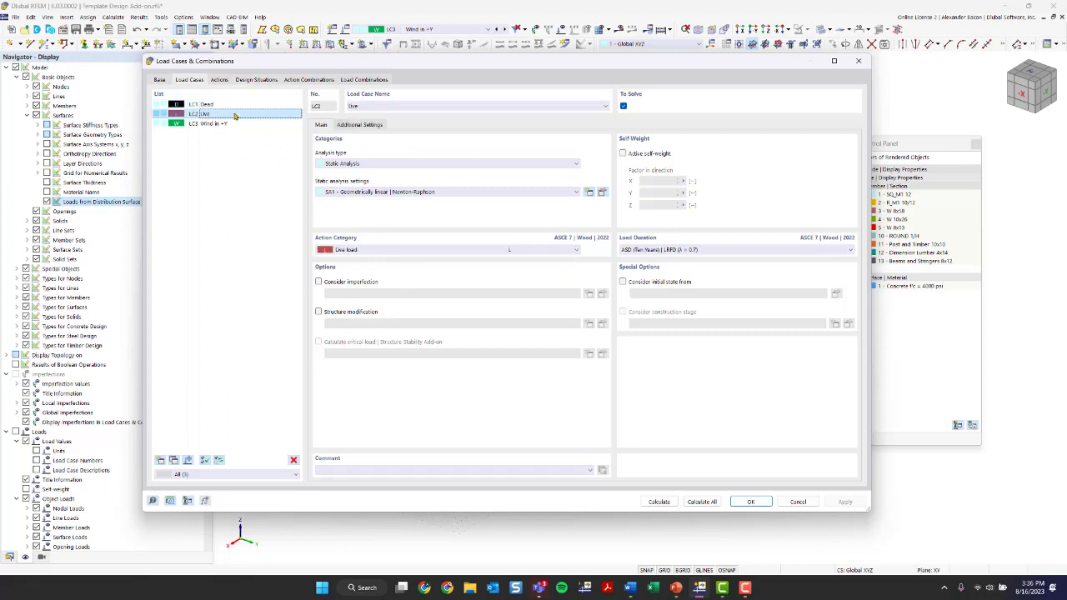
Review the main settings of the generated load combinations, including CO2 and CO4
left_click(358, 80)
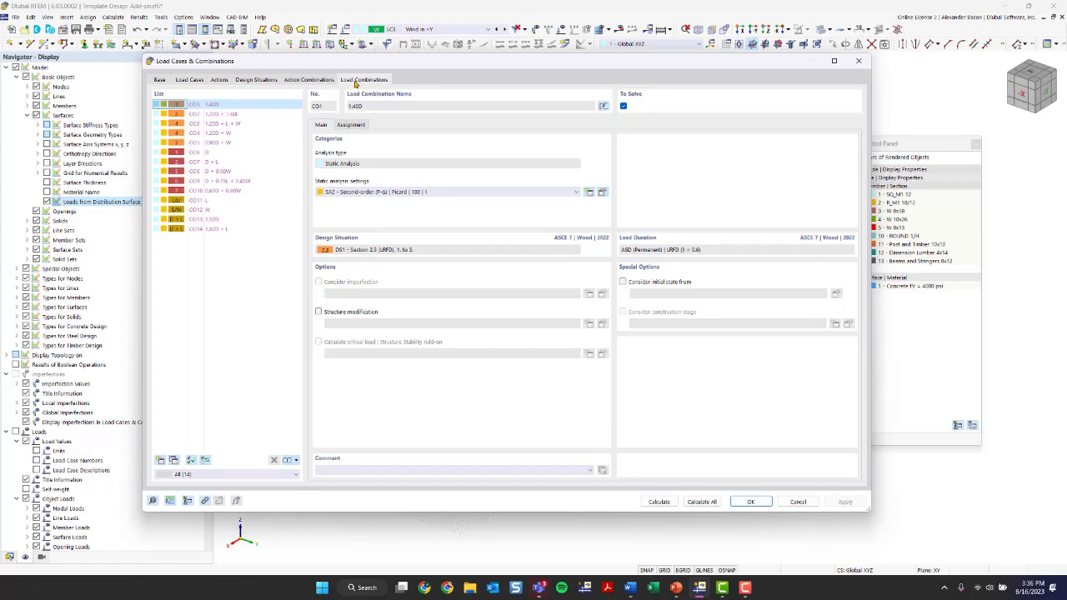
left_click(218, 114)
left_click(221, 133)
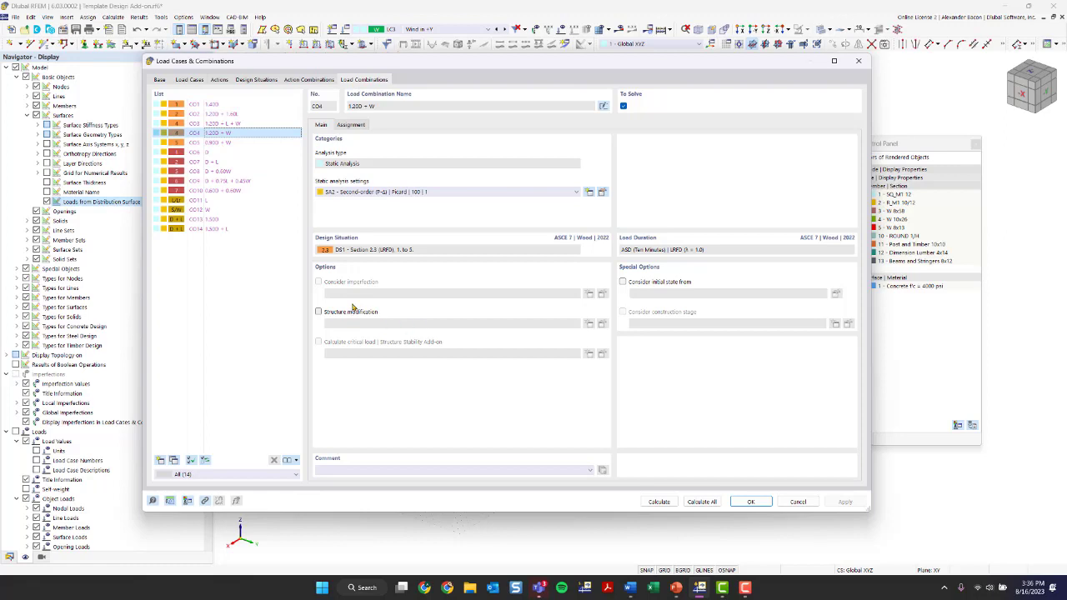
Review the main settings and combination wizard options of the LRFD, ASD and serviceability design situations
left_click(259, 80)
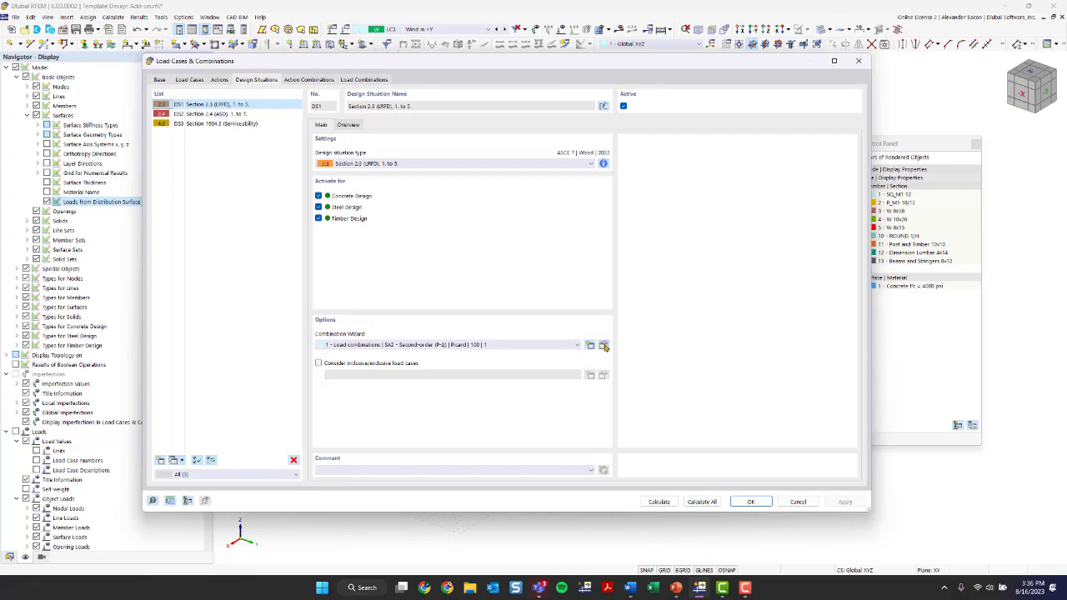
left_click(411, 348)
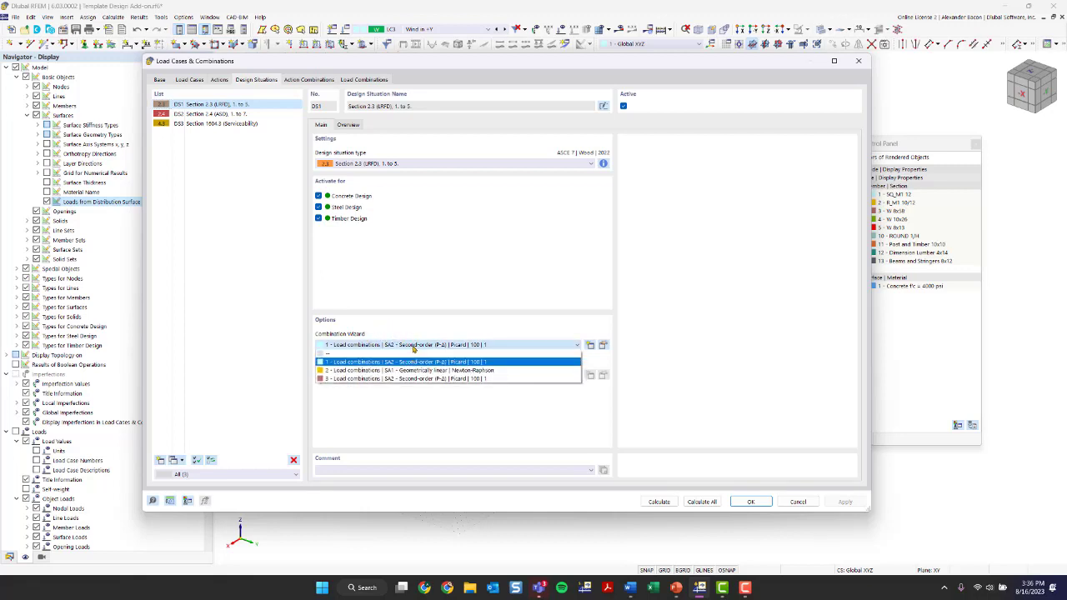
left_click(412, 349)
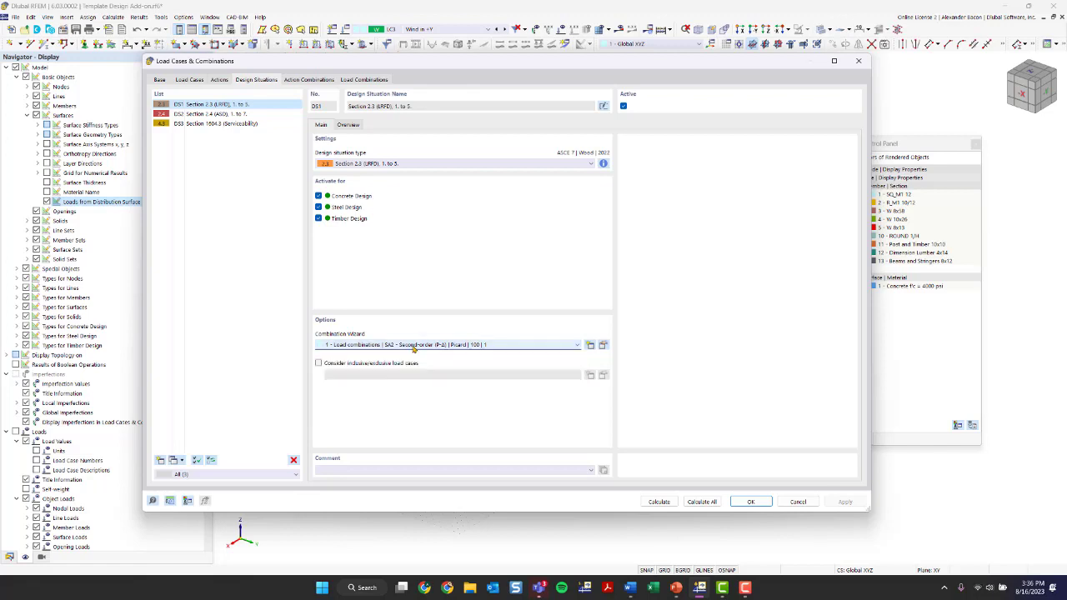
left_click(233, 114)
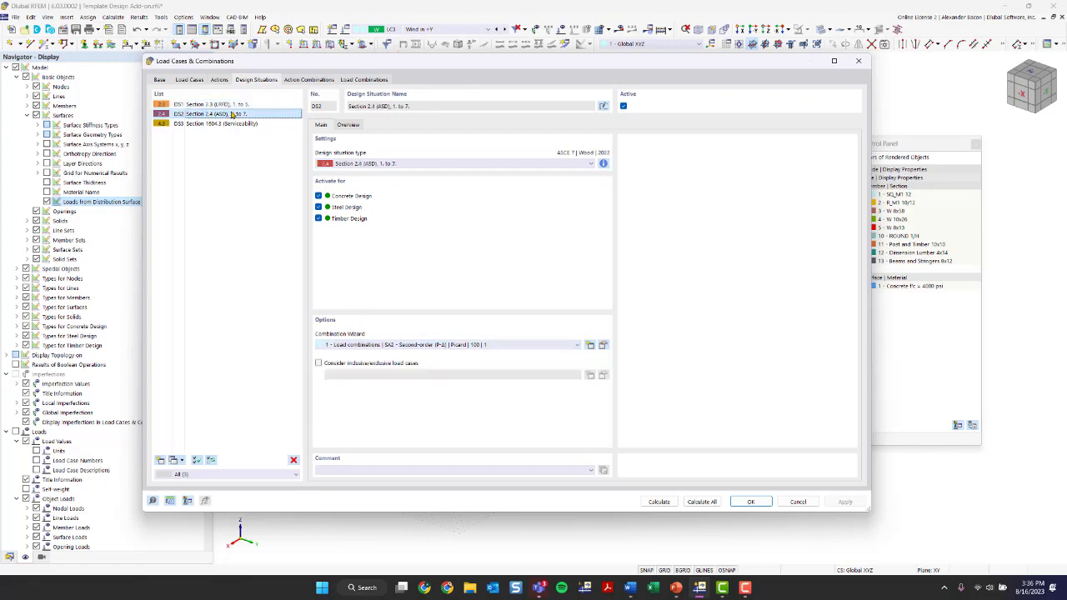
left_click(229, 124)
left_click(223, 105)
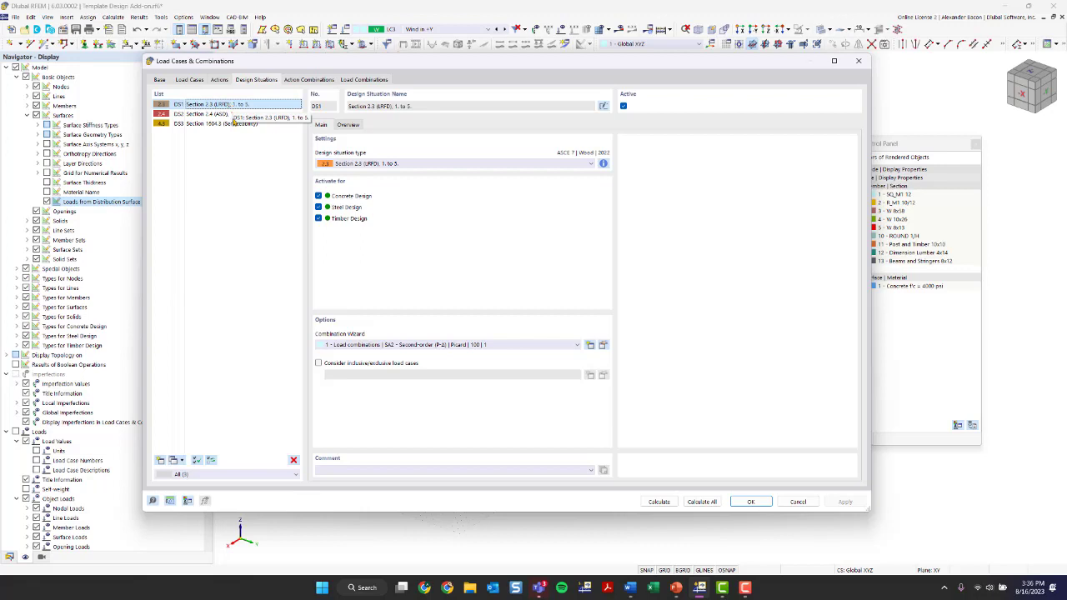
left_click(231, 115)
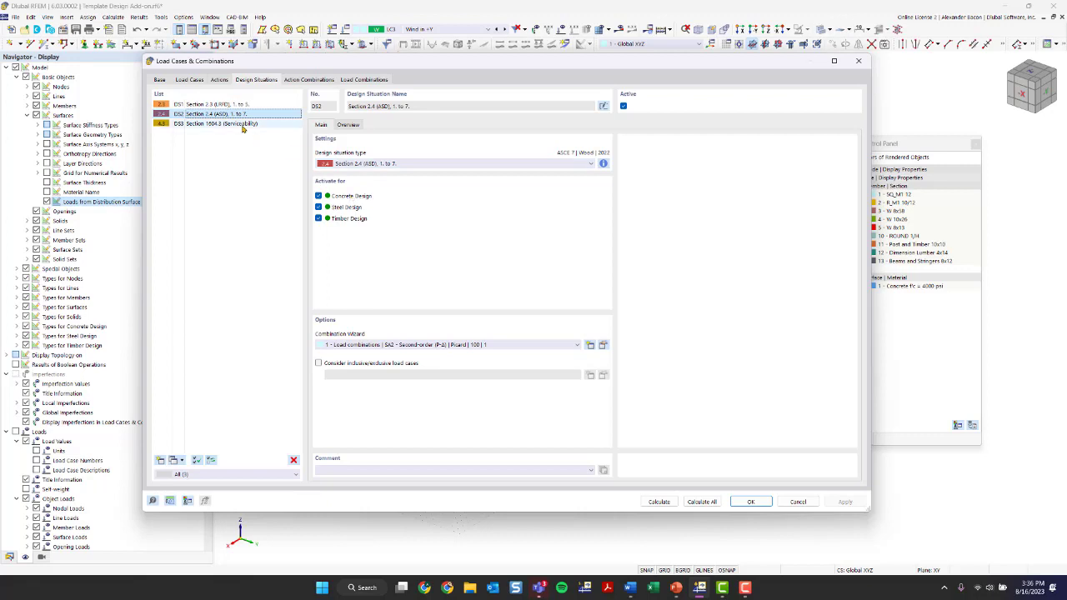
left_click(231, 106)
left_click(228, 115)
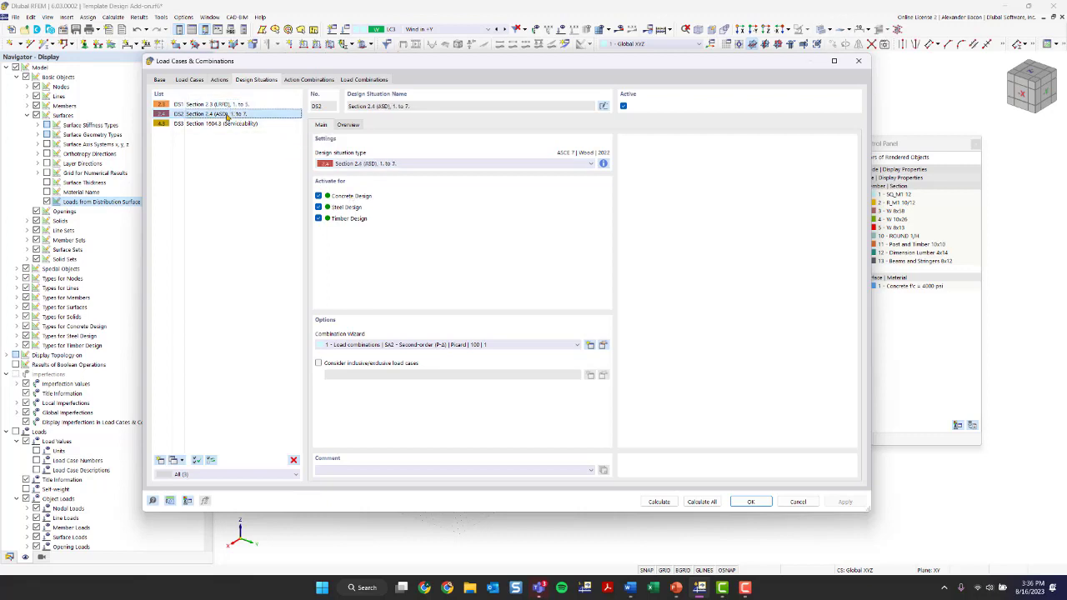
left_click(231, 105)
Compare the load combinations assigned to design situations DS1, DS2 and DS3
left_click(347, 124)
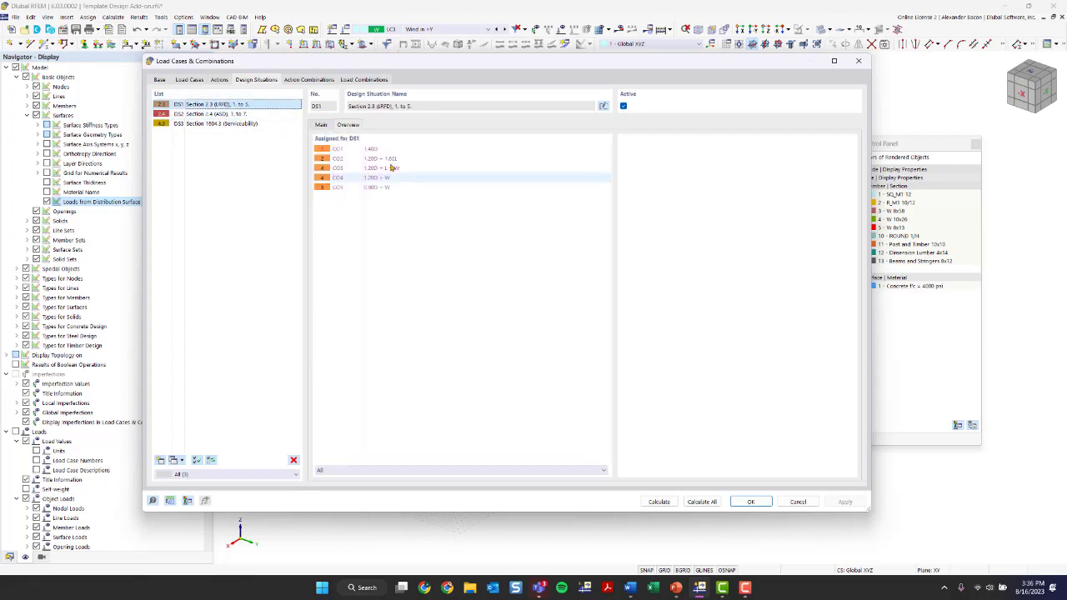
left_click(250, 115)
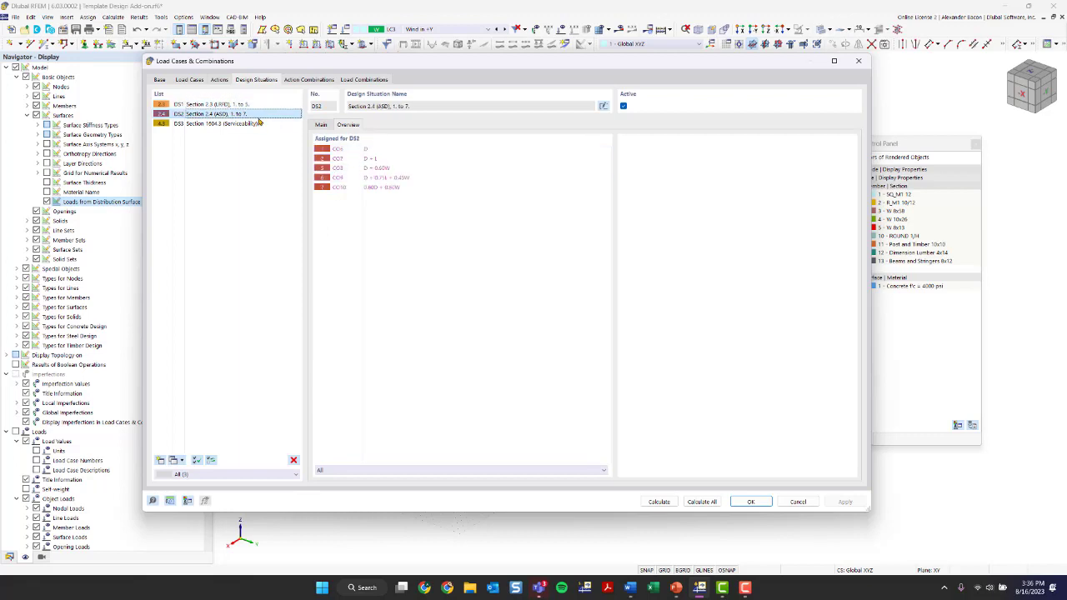
left_click(254, 107)
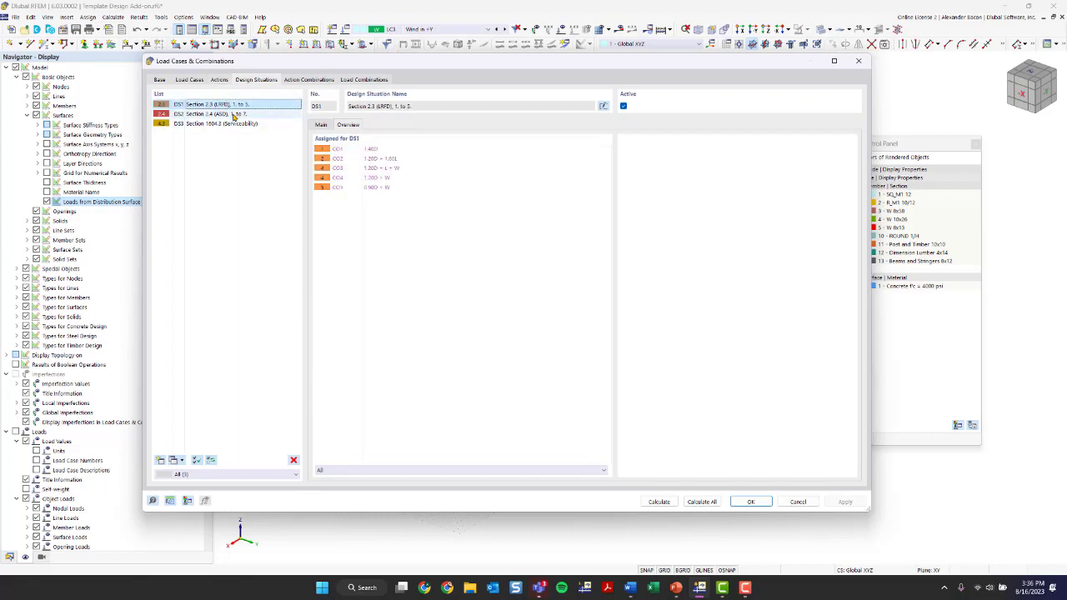
left_click(270, 125)
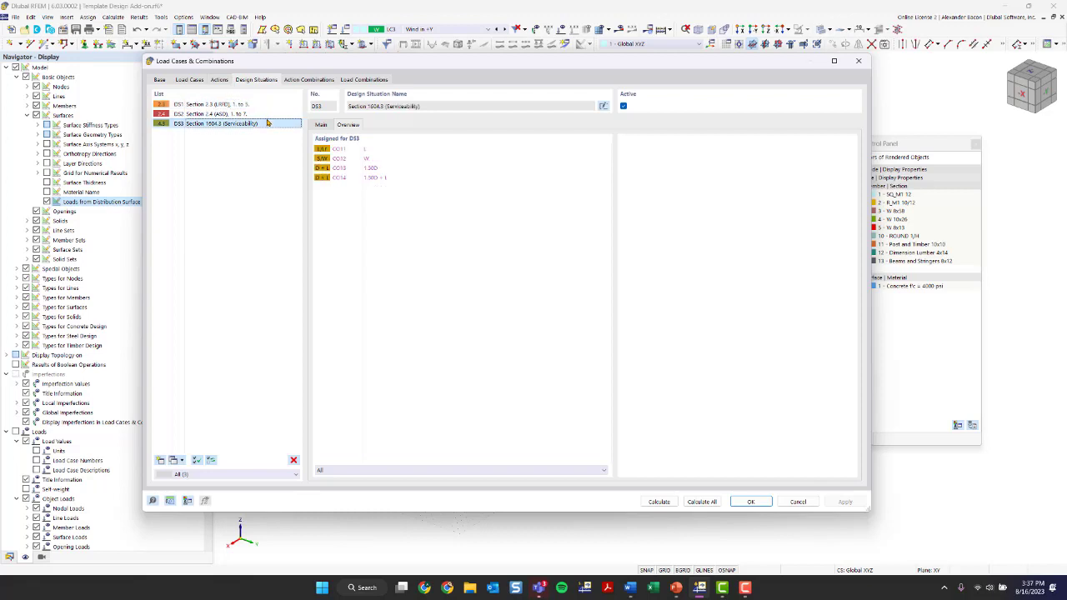
left_click(265, 117)
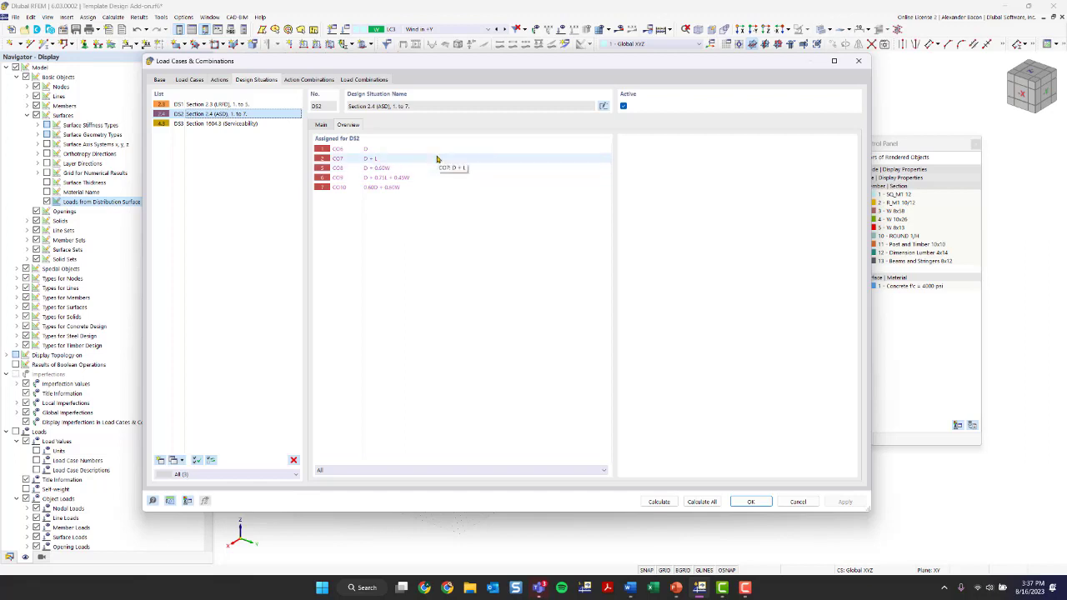
Edit the combination wizard of the LRFD design situation DS1 and enable structure modification for its load combinations
left_click(227, 105)
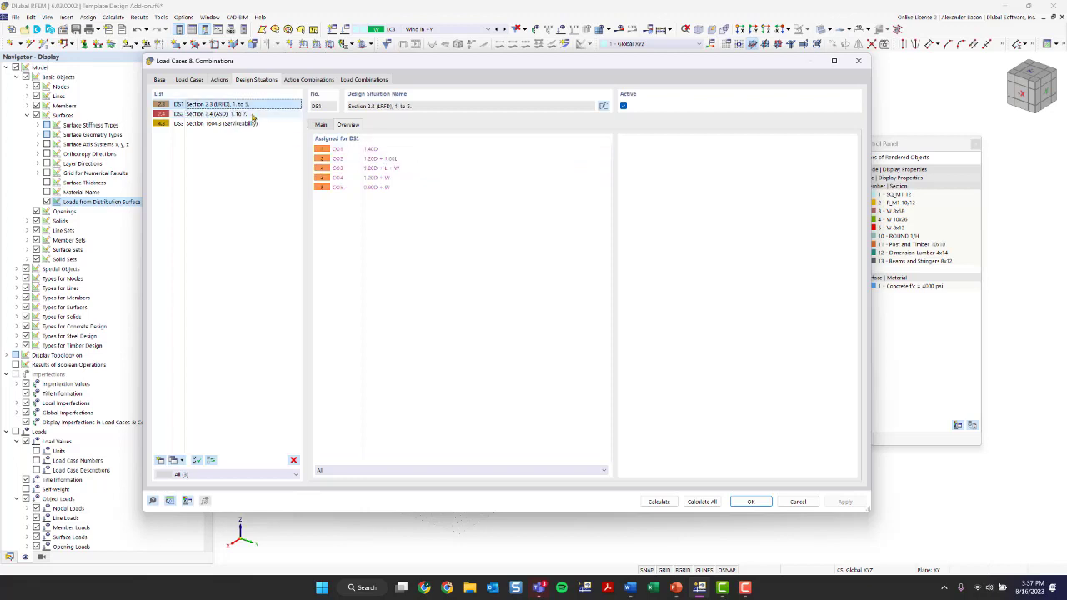
left_click(329, 127)
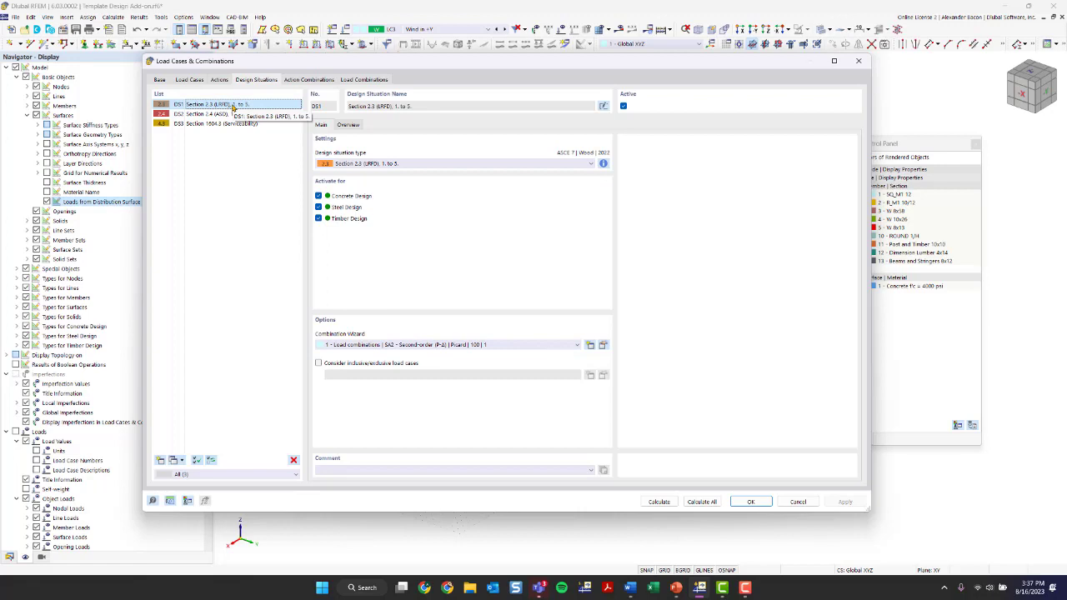
left_click(603, 345)
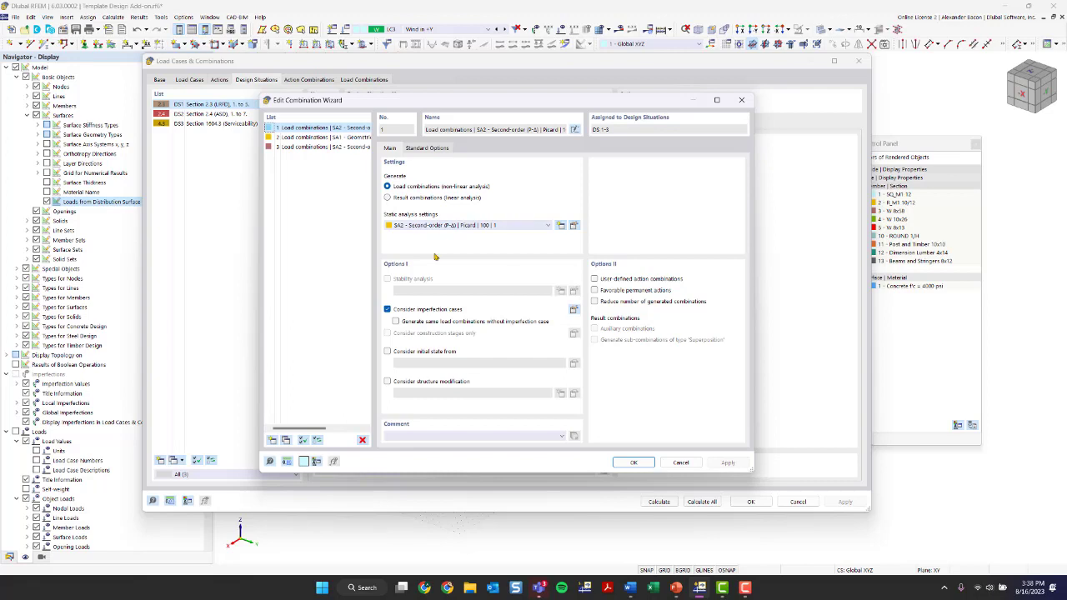
left_click(403, 383)
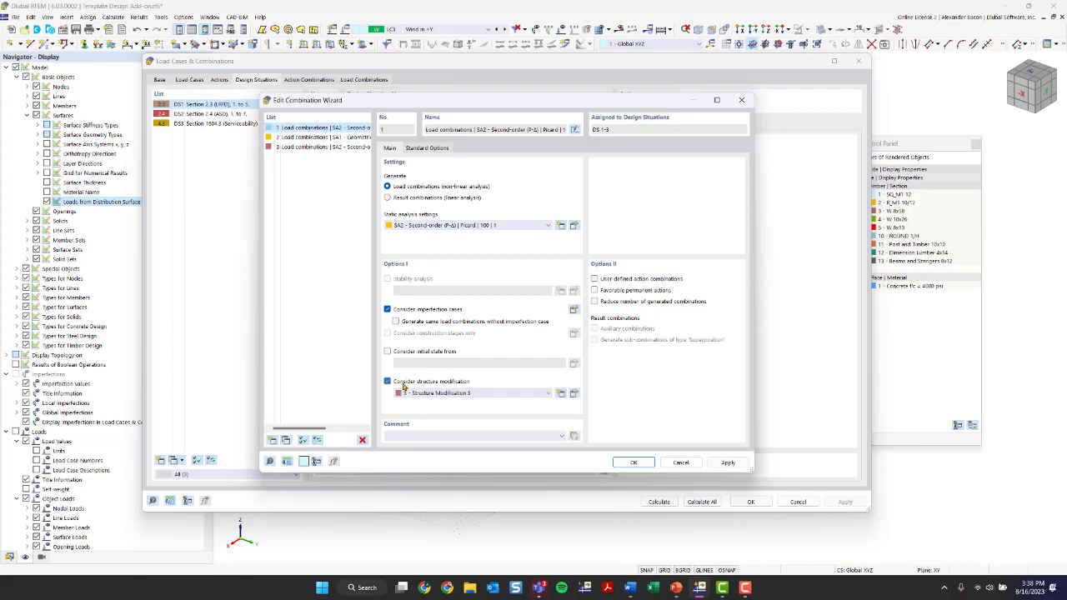
left_click(489, 394)
left_click(489, 393)
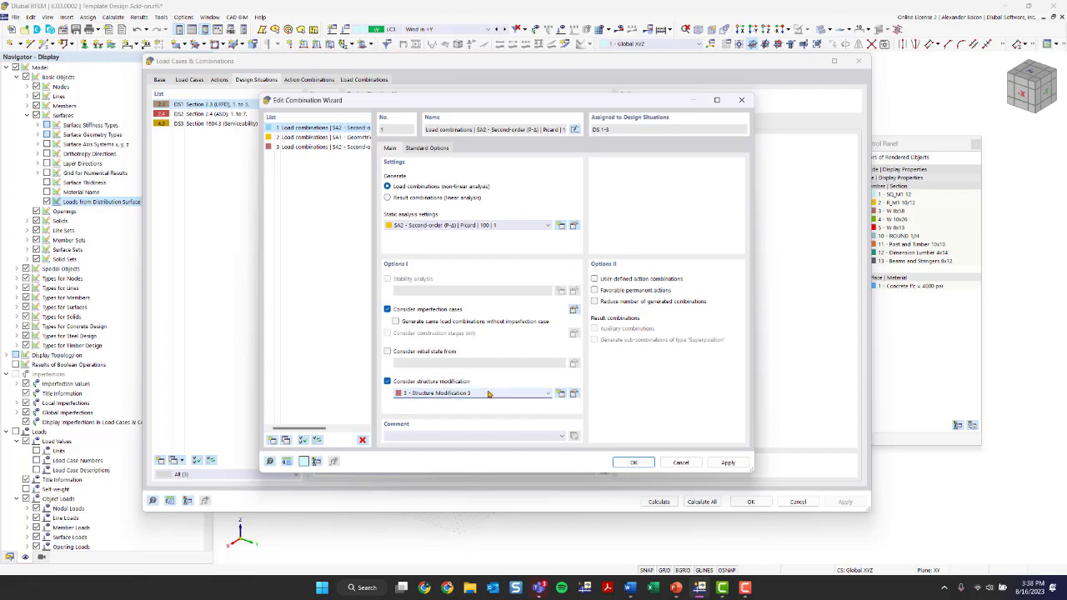
left_click(575, 394)
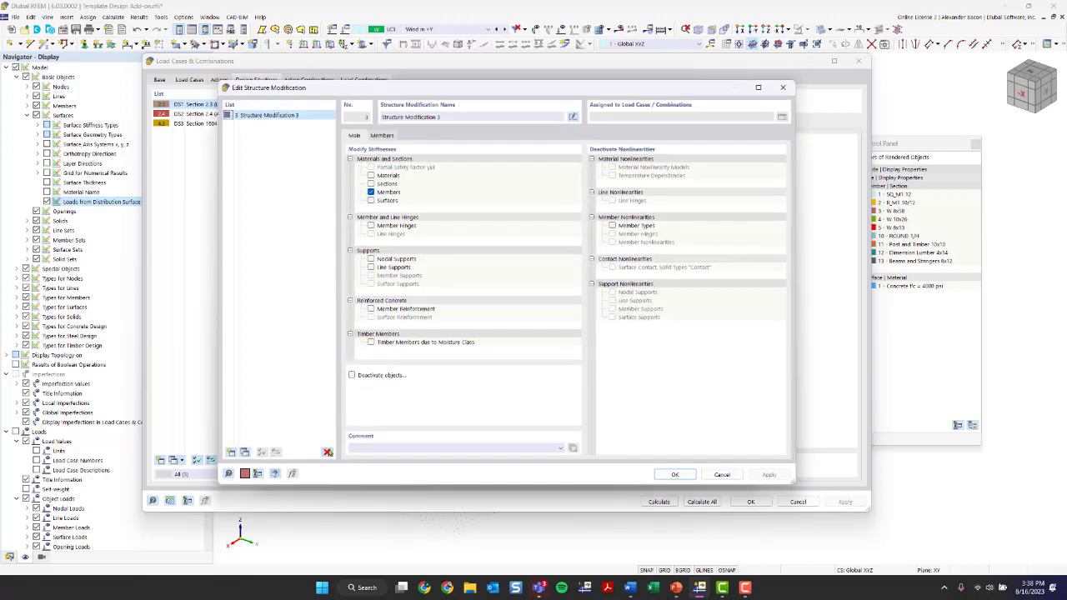
left_click(327, 452)
left_click(542, 323)
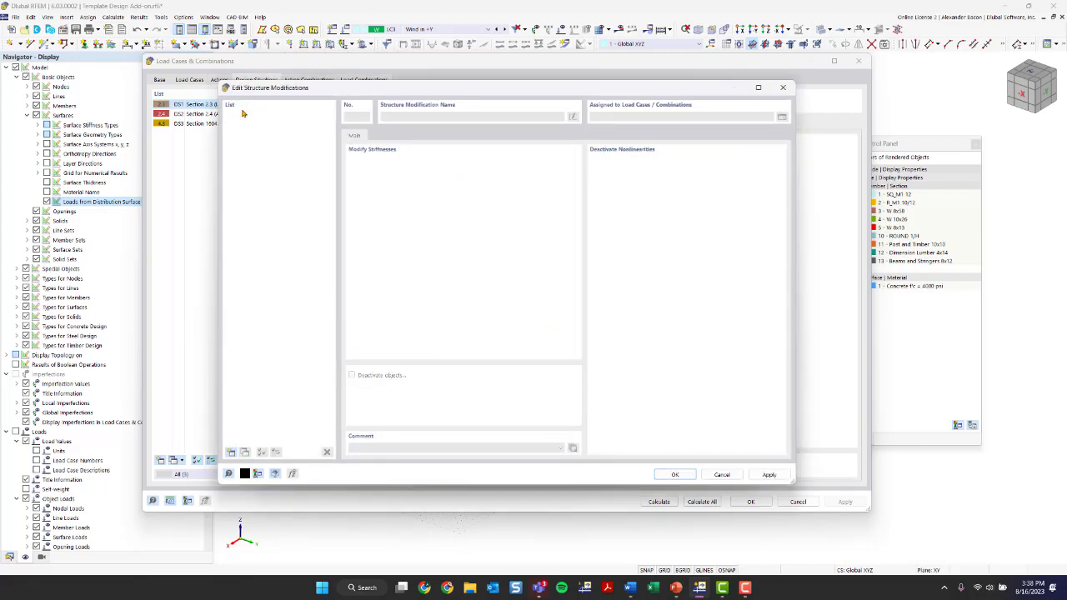
left_click(783, 88)
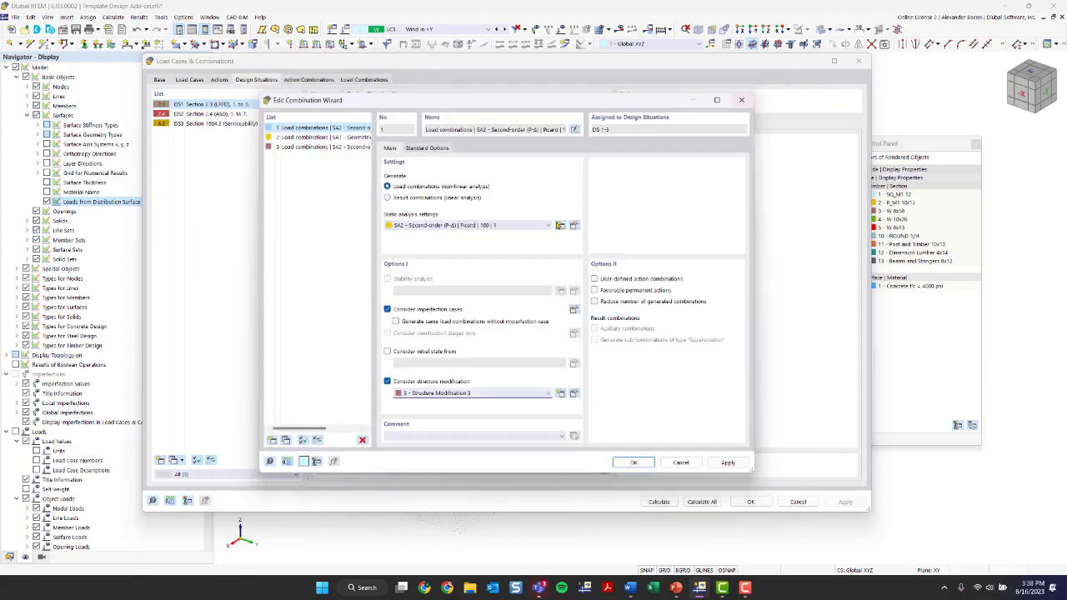
Delete Structure Modification 3 and create a new structure modification in its place
left_click(561, 394)
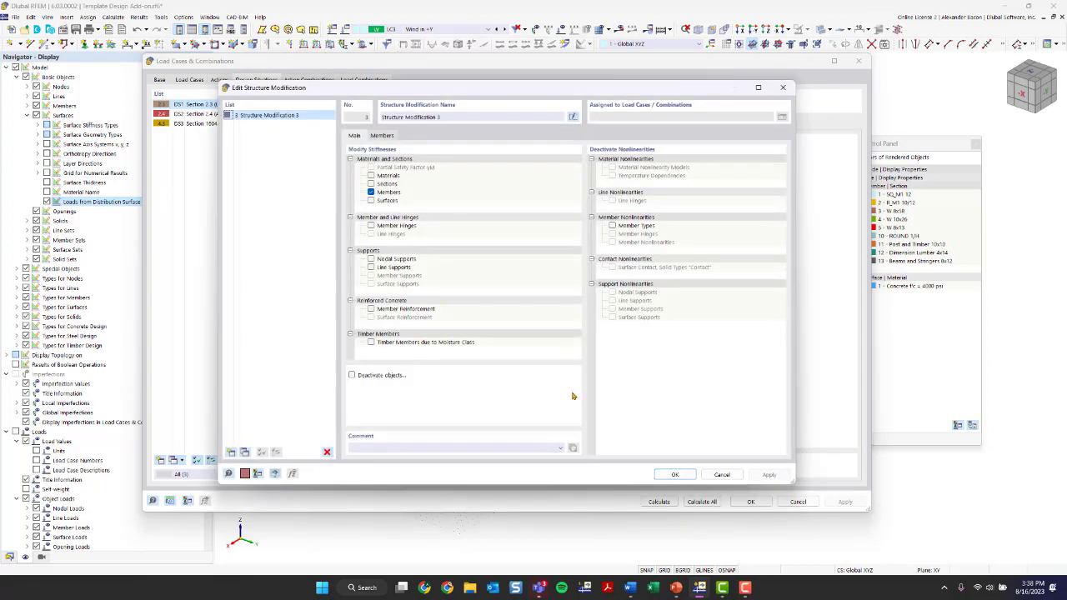
left_click(327, 452)
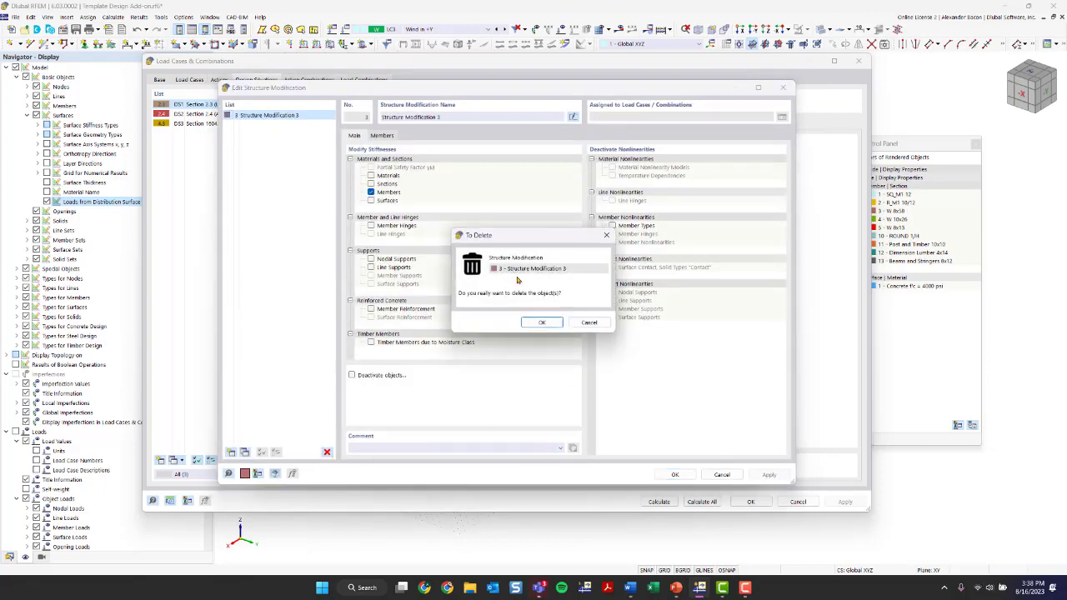
left_click(542, 321)
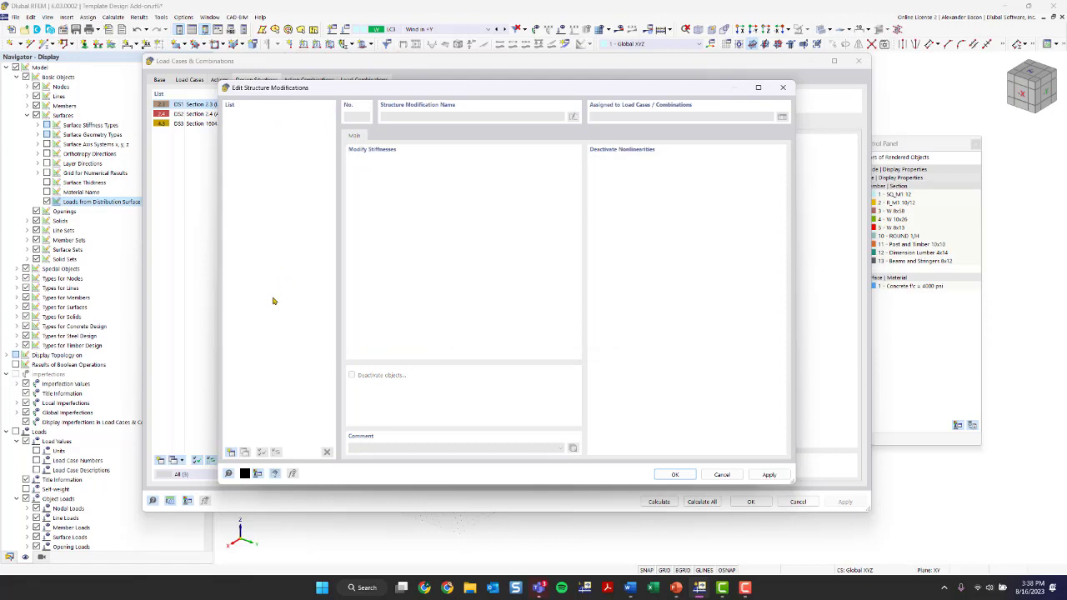
left_click(231, 453)
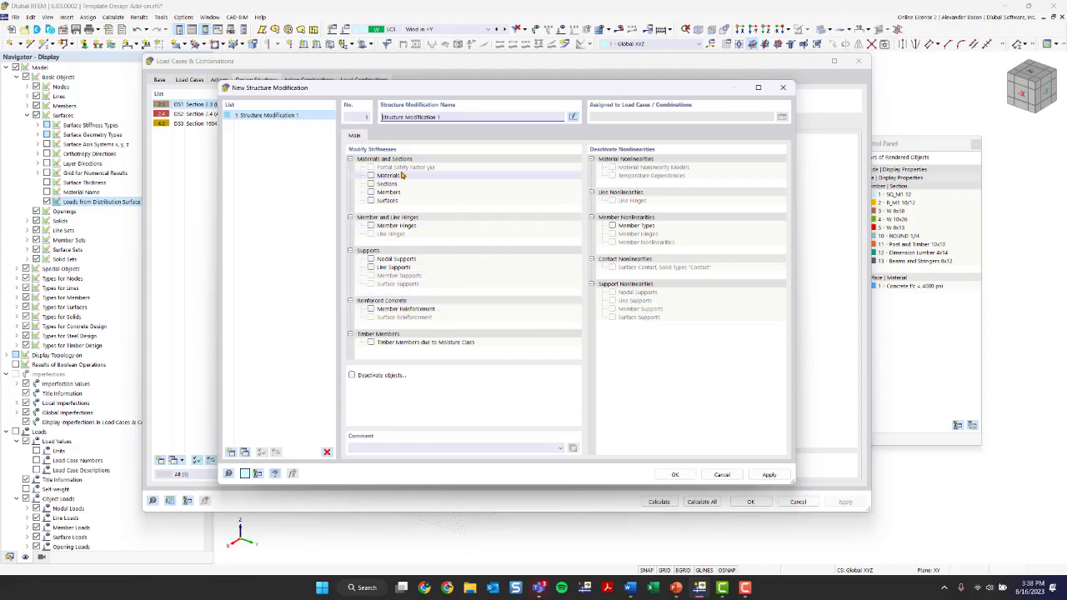
Activate member stiffness changes in the new structure modification and create a new member stiffness modification for its first entry
left_click(371, 193)
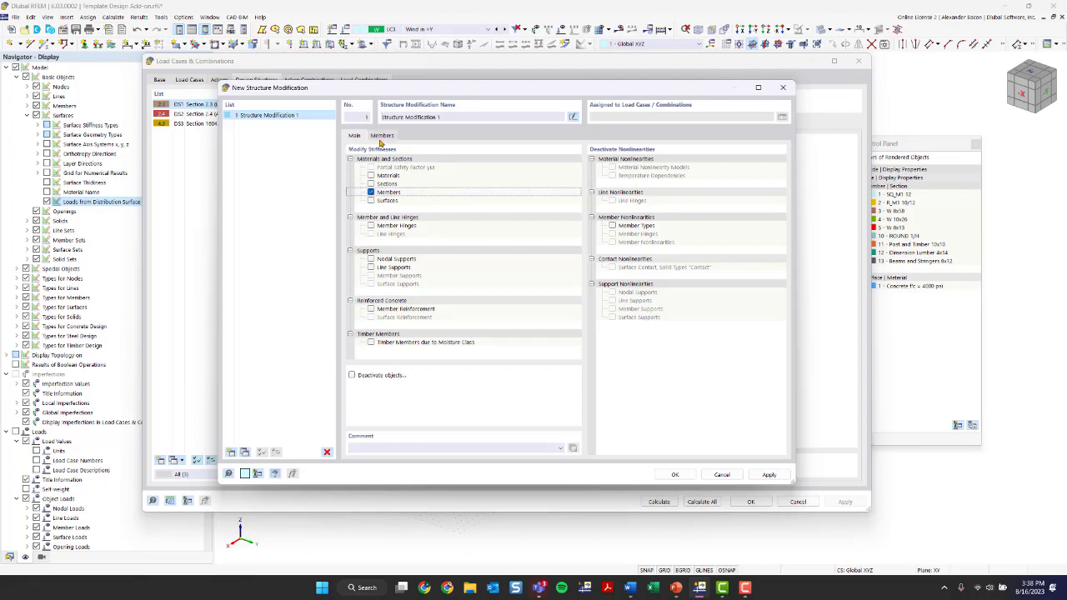
left_click(383, 137)
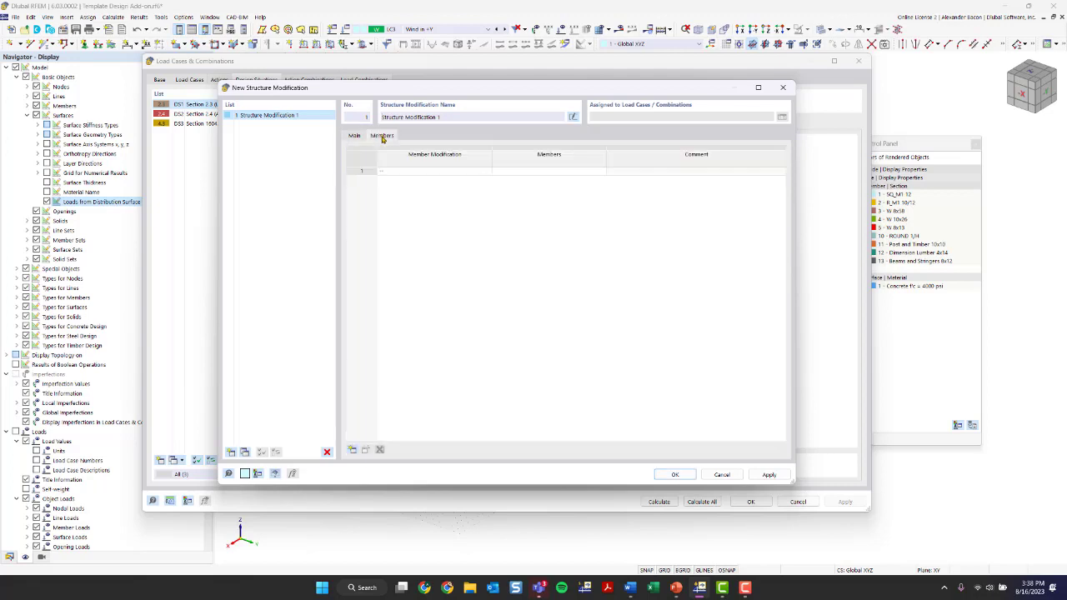
left_click(414, 172)
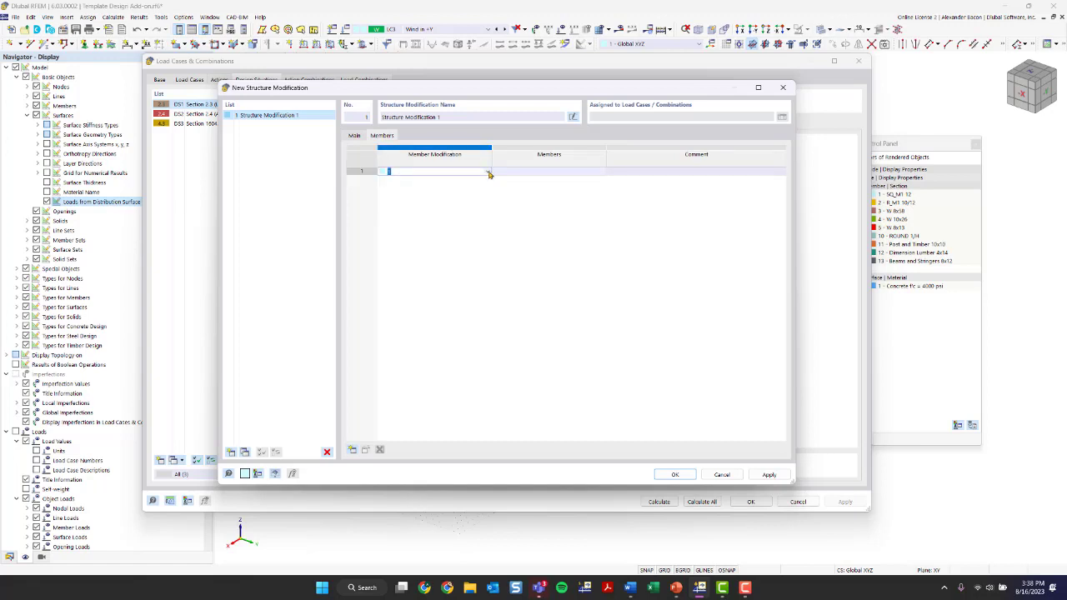
left_click(490, 174)
left_click(489, 173)
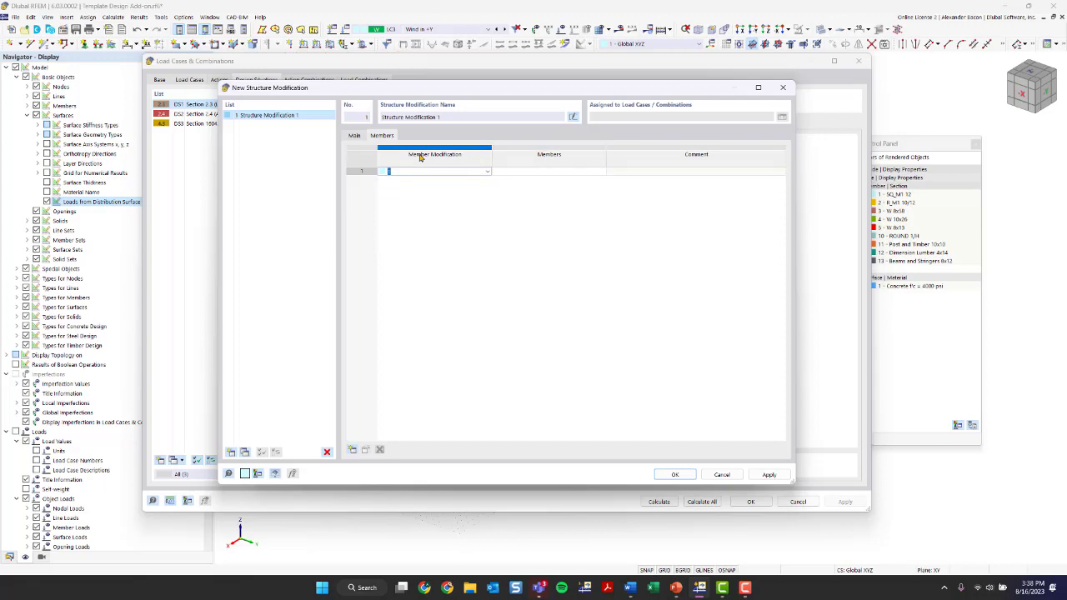
left_click(488, 172)
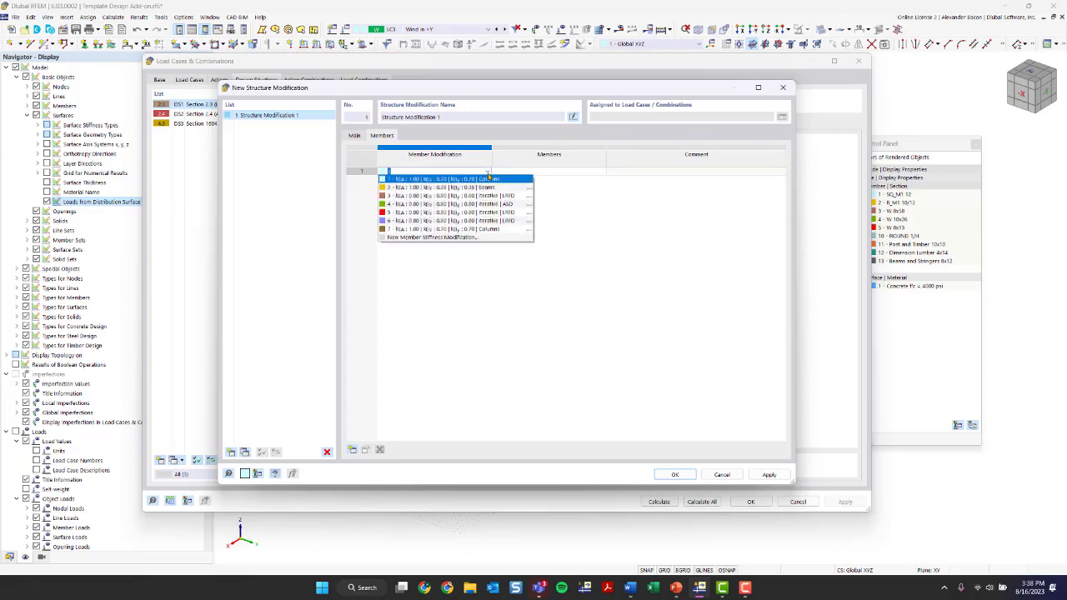
left_click(439, 238)
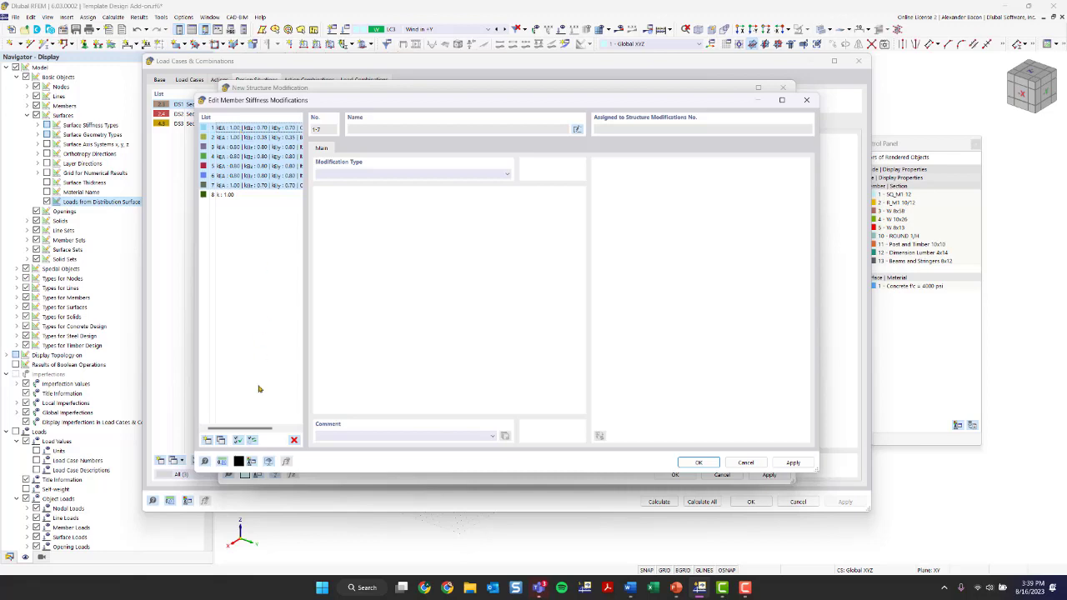
Delete the existing member stiffness modifications 1 to 7, keeping only the new one
left_click(293, 440)
left_click(530, 324)
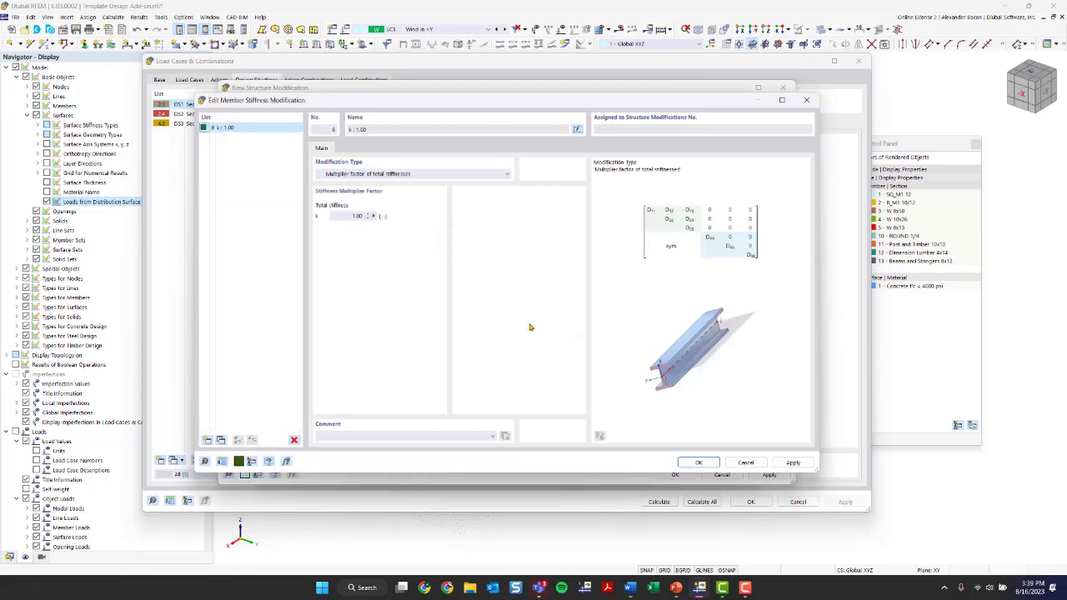
left_click_drag(271, 104, 312, 128)
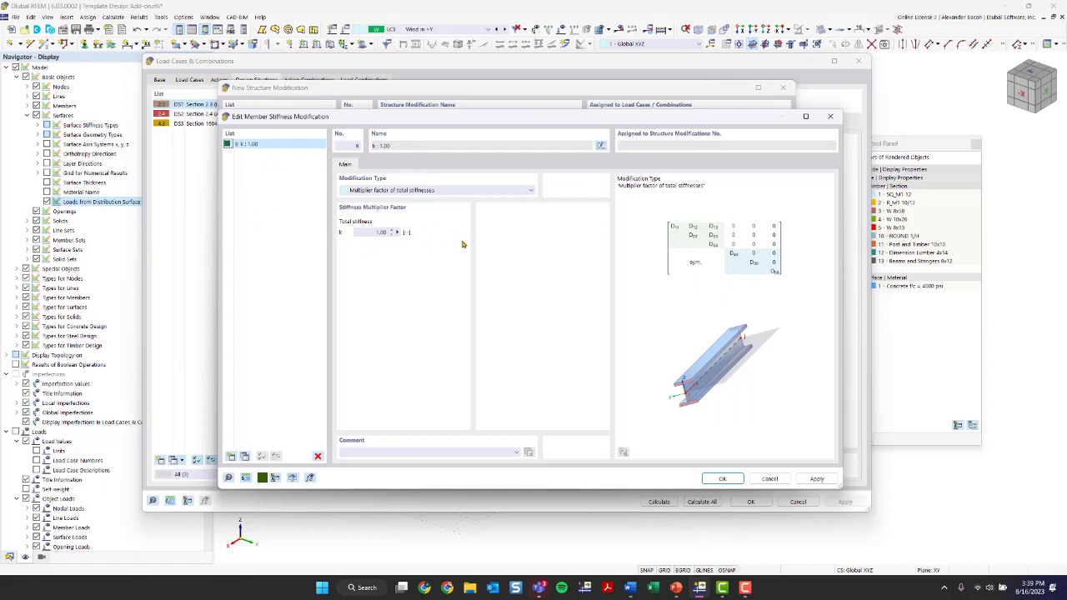
Preview the total stiffness multiplier type and the partial stiffnesses, weights and masses multiplier type for the member stiffness modification
left_click(427, 191)
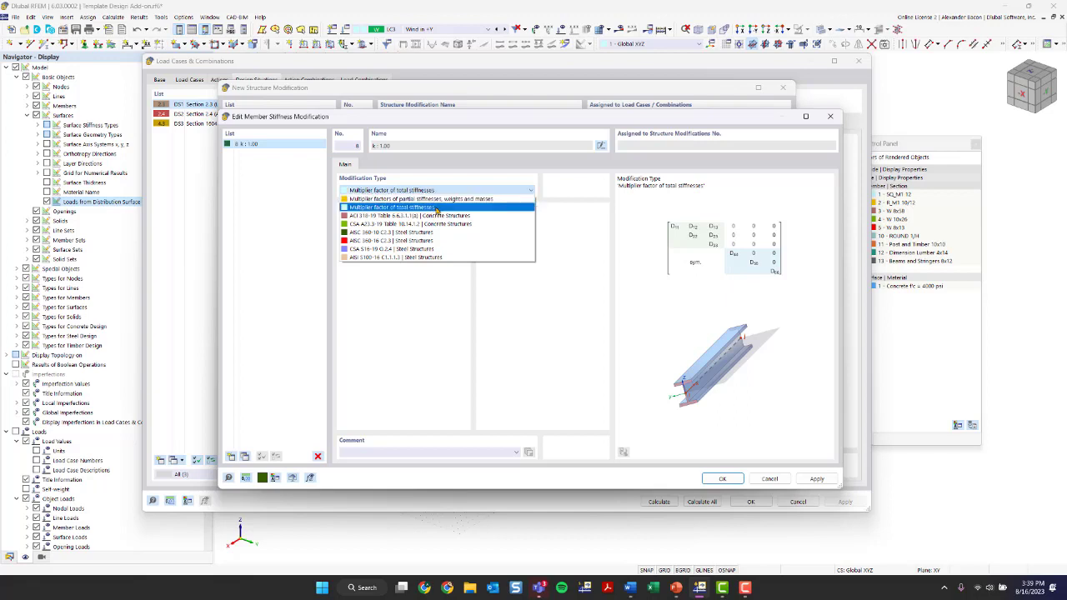
left_click(437, 208)
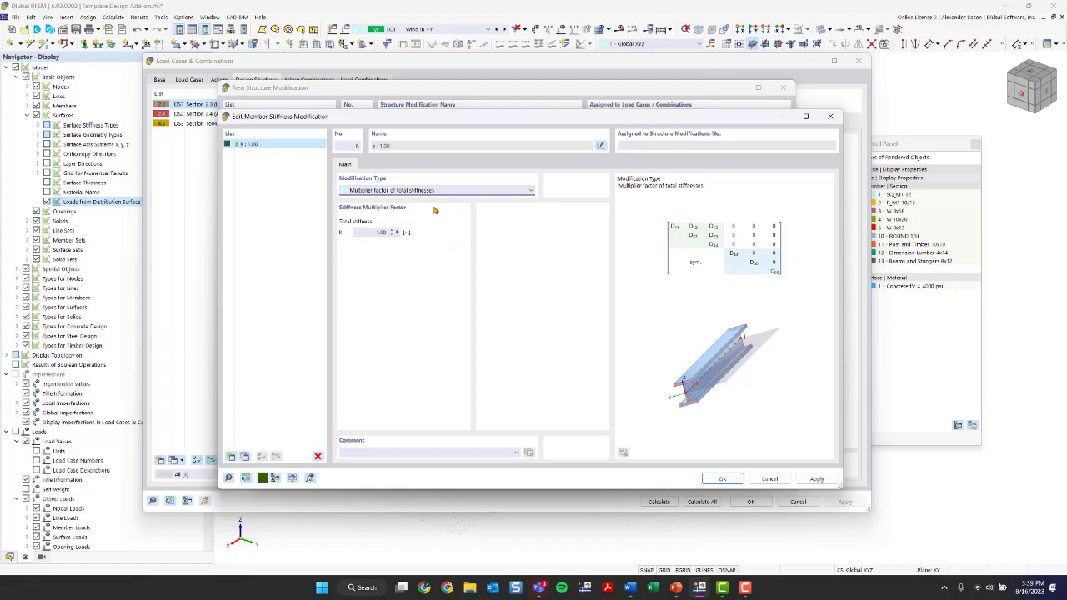
left_click(387, 191)
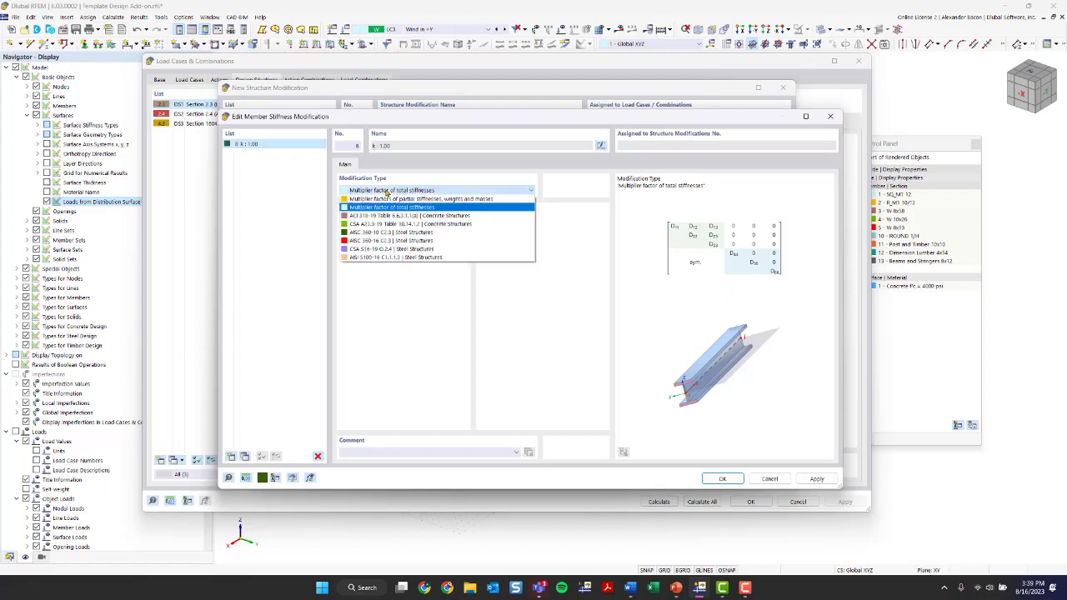
left_click(393, 200)
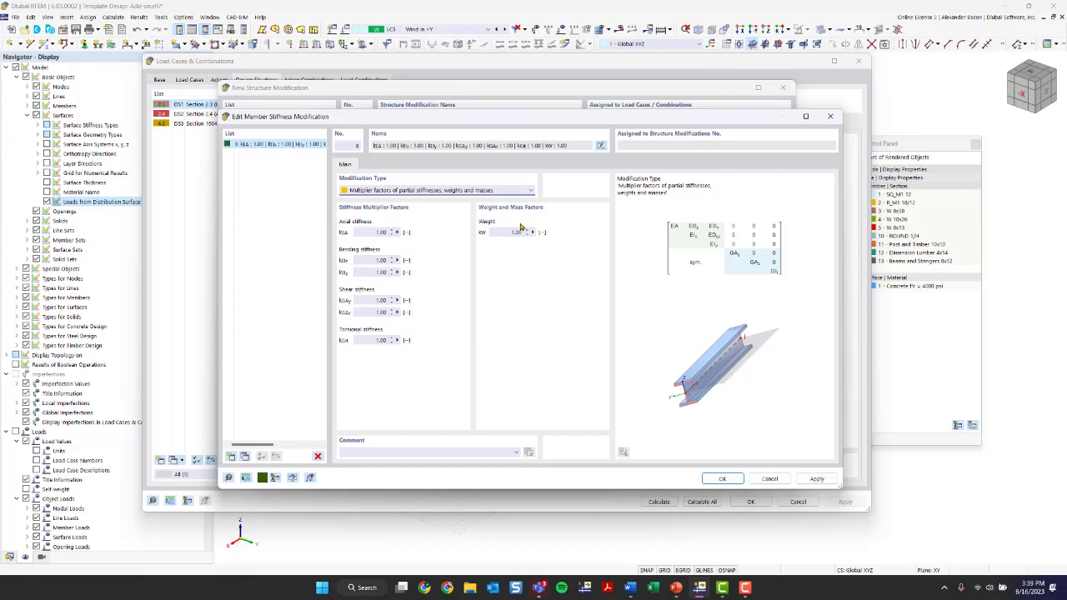
Set the member stiffness modification type to AISC 360-16 C2.3 | Steel Structures and accept it
left_click(392, 192)
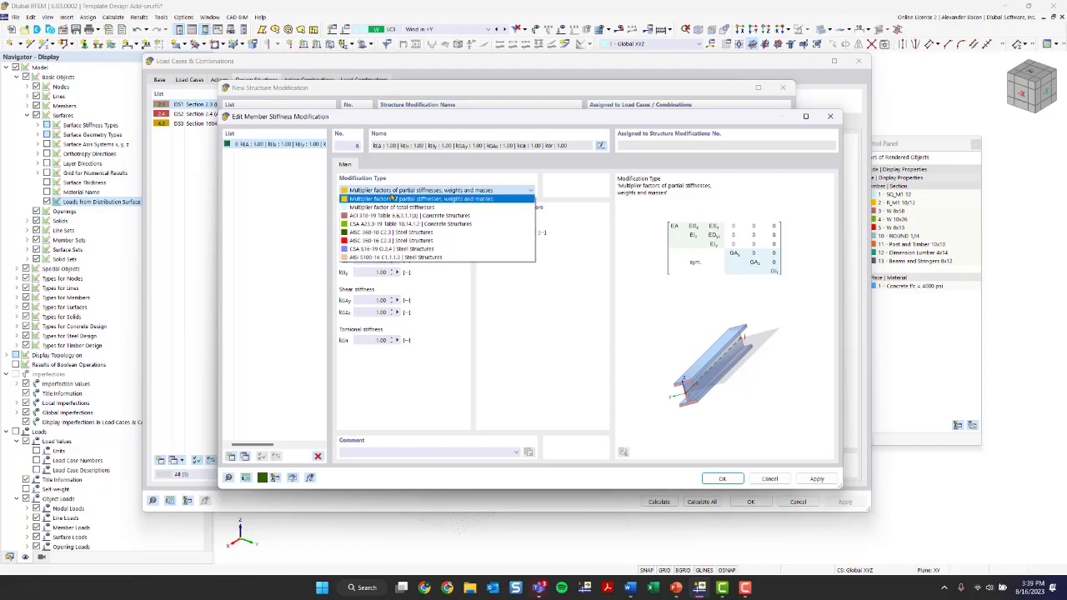
left_click(394, 241)
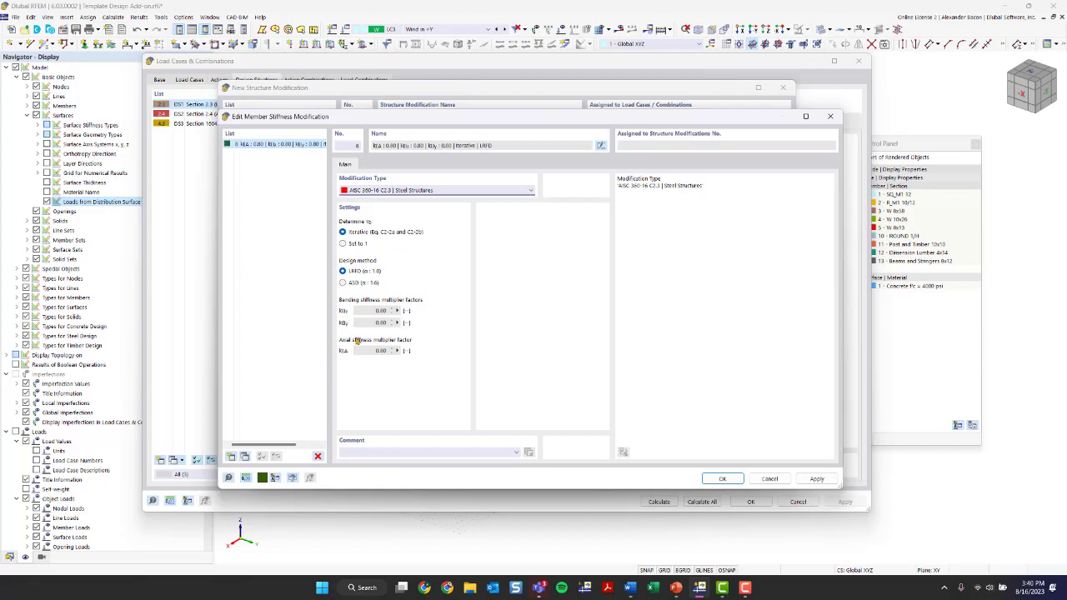
left_click(722, 479)
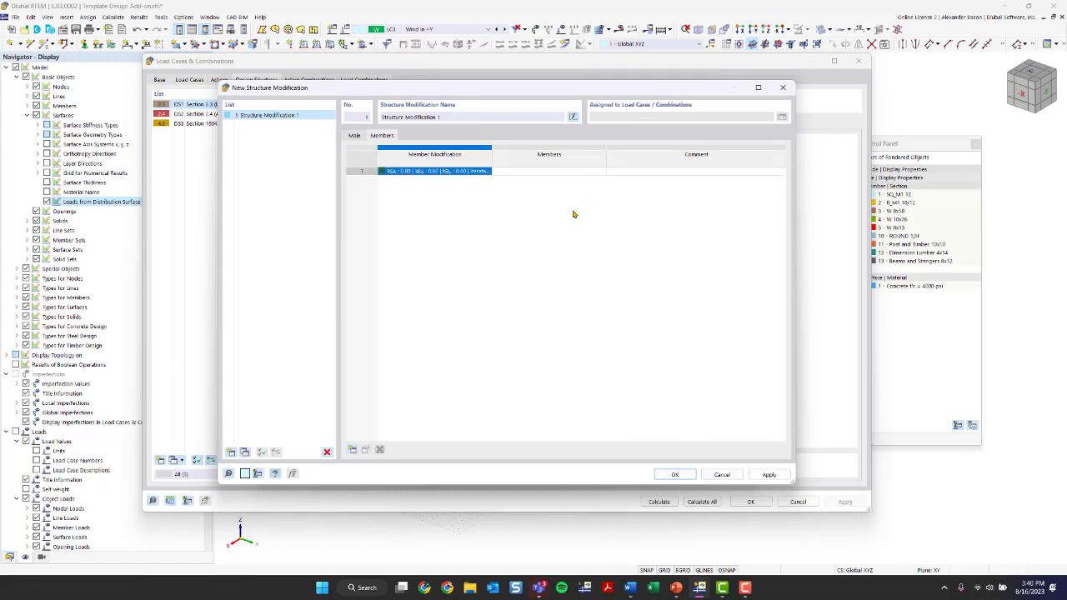
Assign the AISC 360-16 stiffness modification to all members of the steel frame (6,8,17-26,36,37), selecting them graphically in plan view
left_click(550, 172)
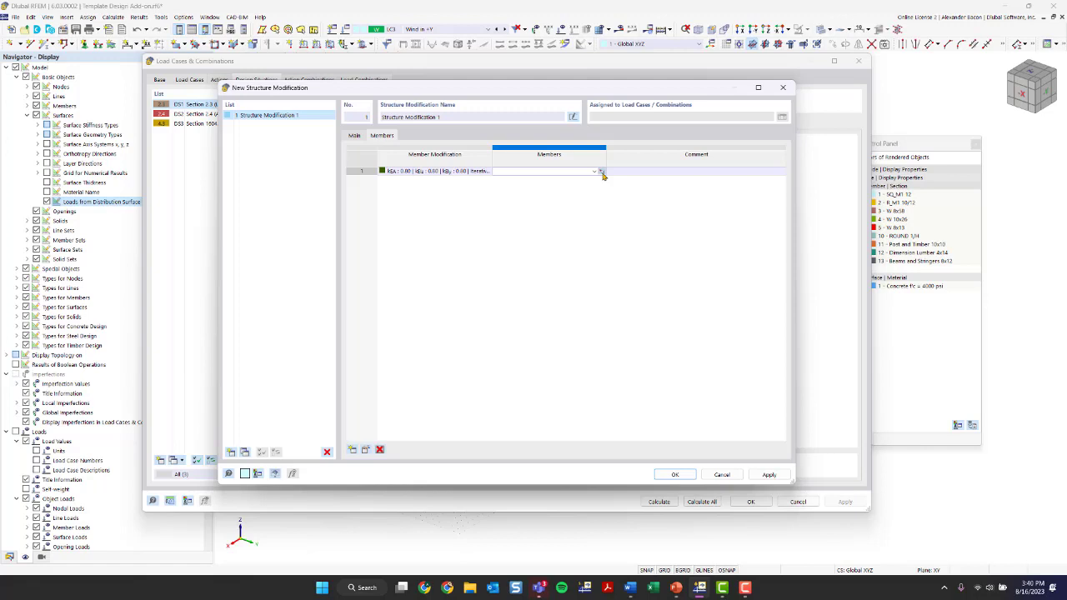
left_click(601, 172)
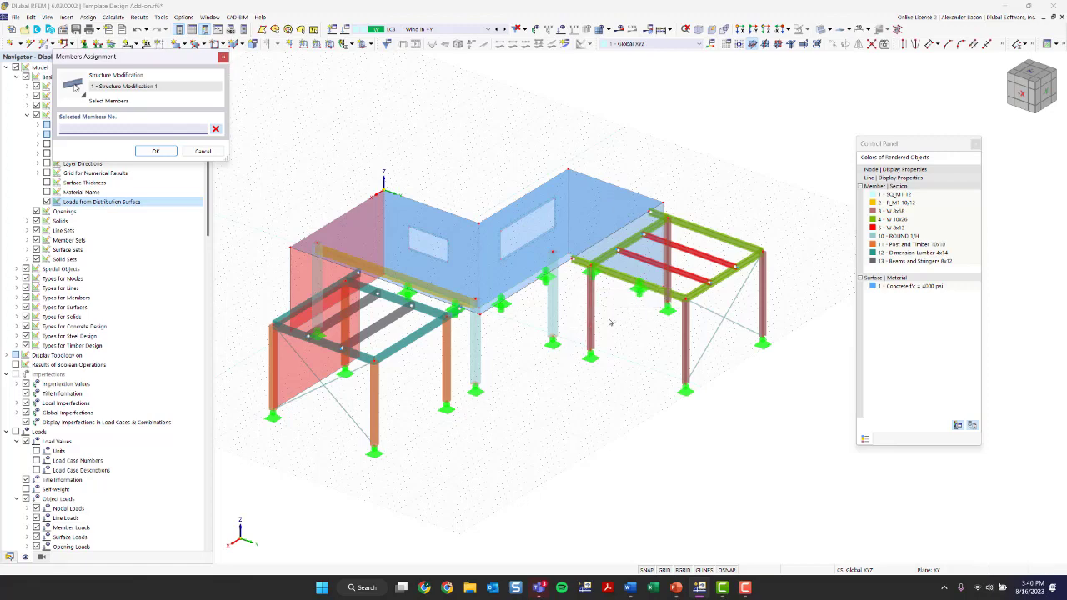
middle_click_drag(670, 357, 728, 458, "ctrl")
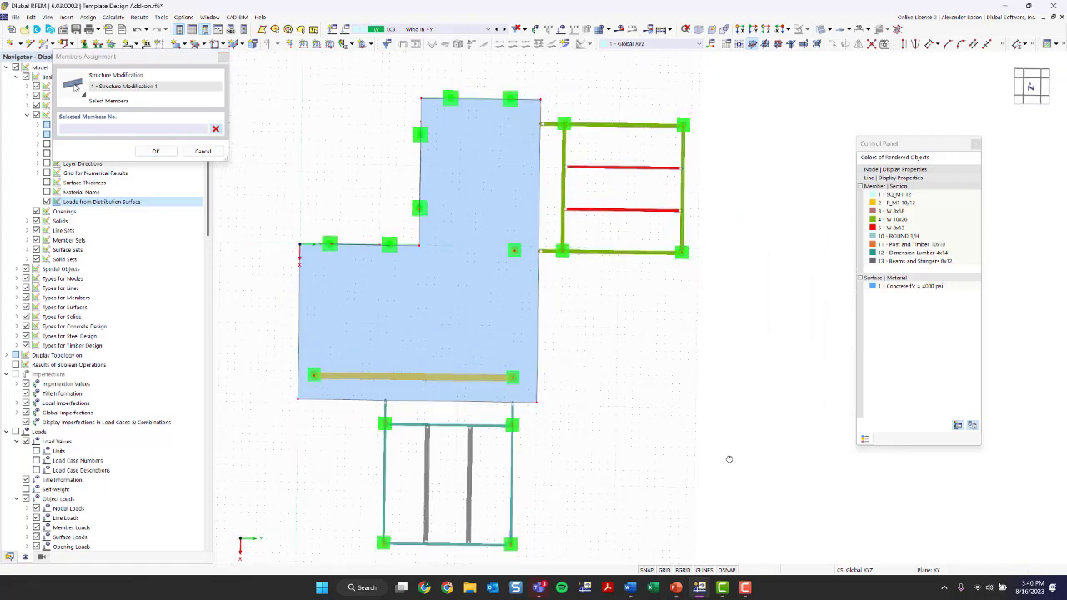
left_click_drag(719, 106, 554, 287)
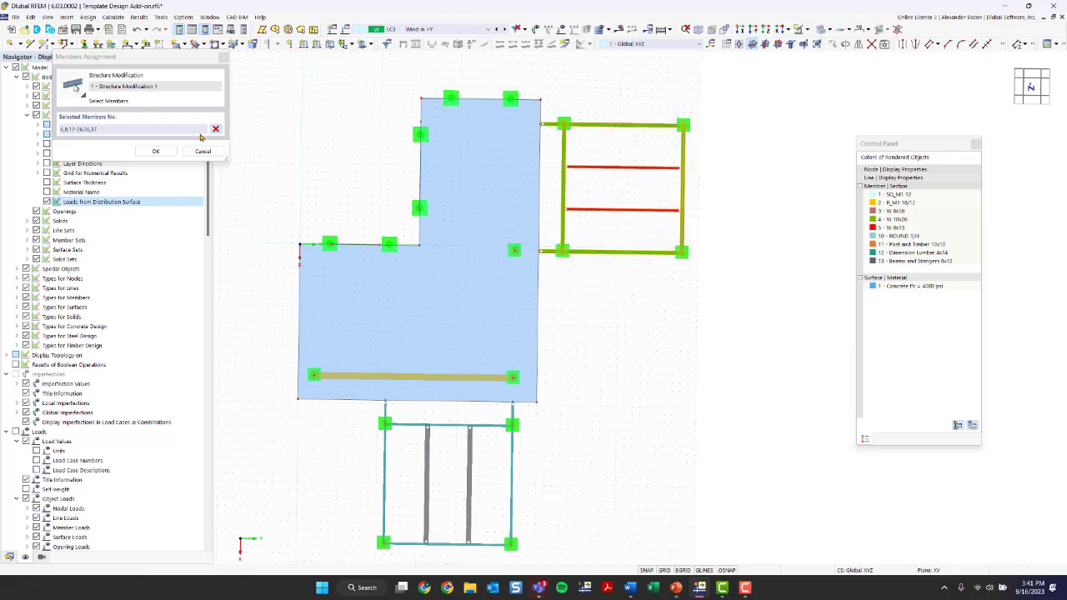
left_click_drag(111, 57, 242, 94)
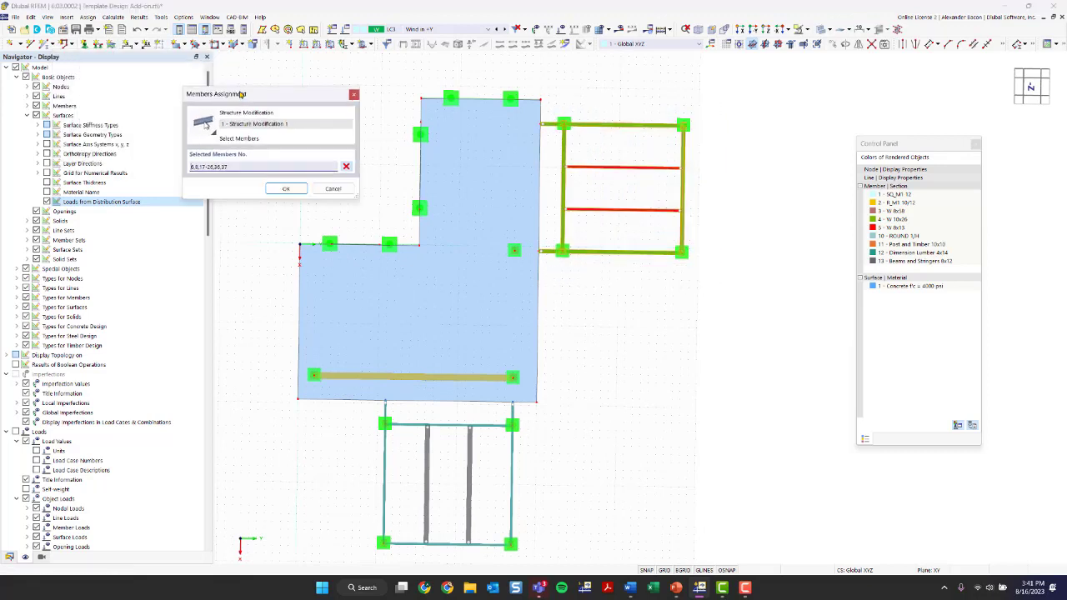
left_click(286, 188)
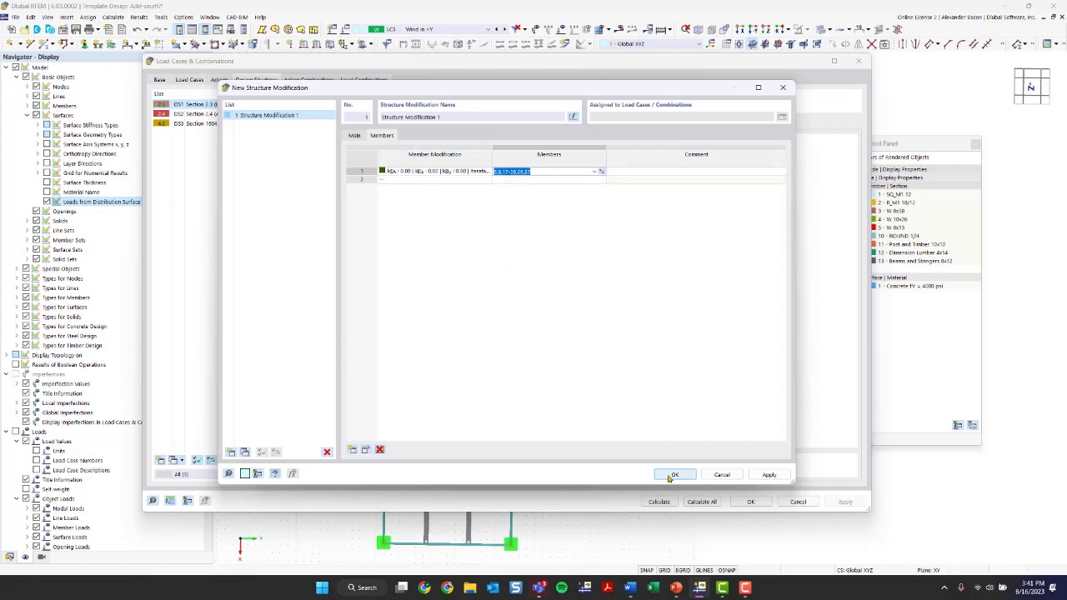
Create a second member stiffness modification of type ACI 318-19 Table 6.6.3.1.1(a) | Concrete Structures for the Columns component type
left_click(487, 182)
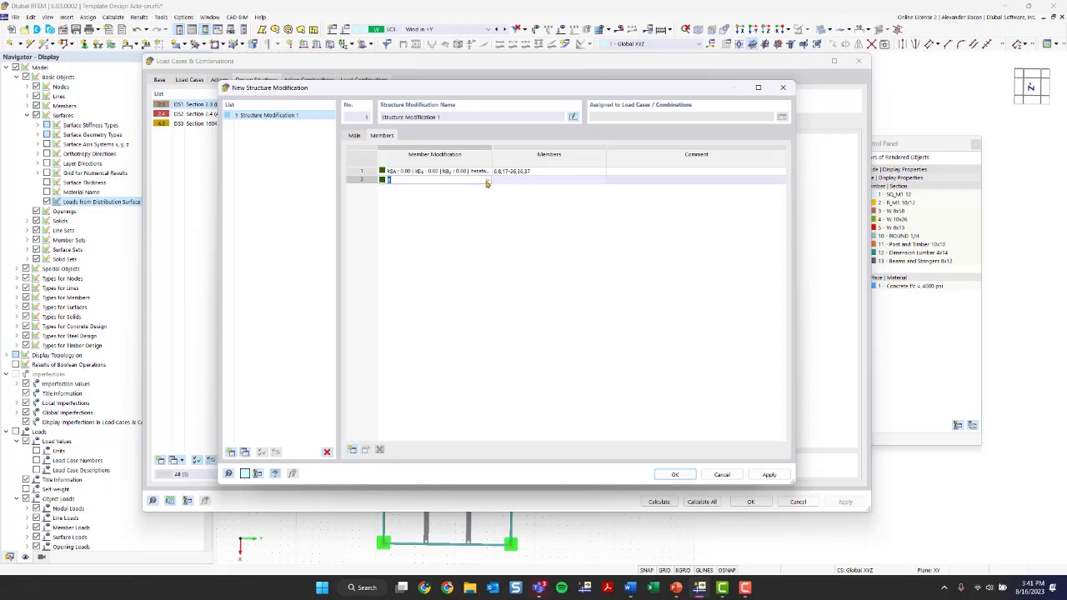
left_click(487, 181)
left_click(474, 197)
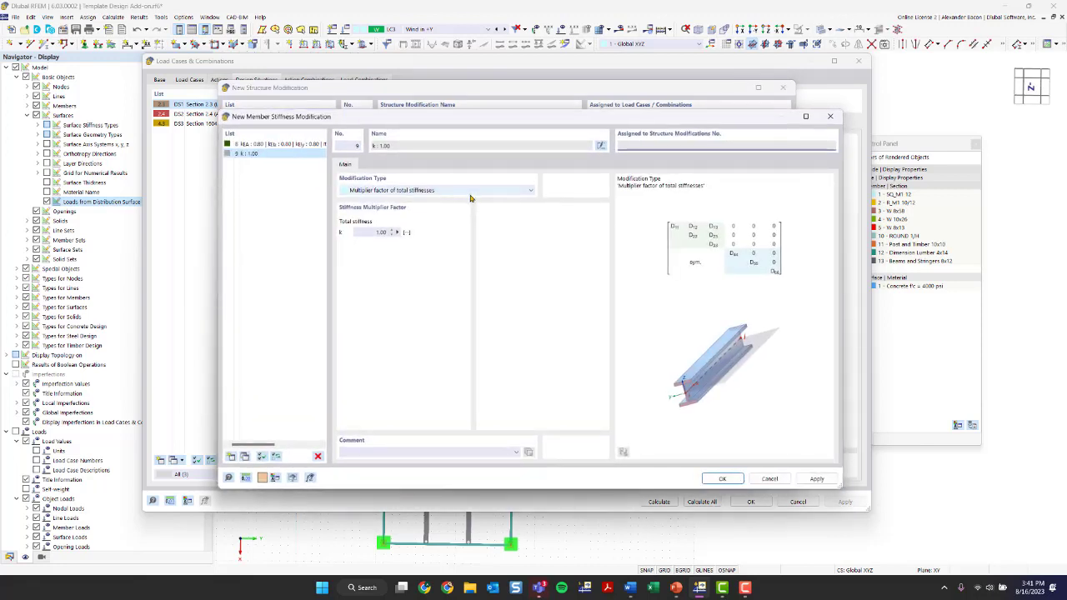
left_click(393, 191)
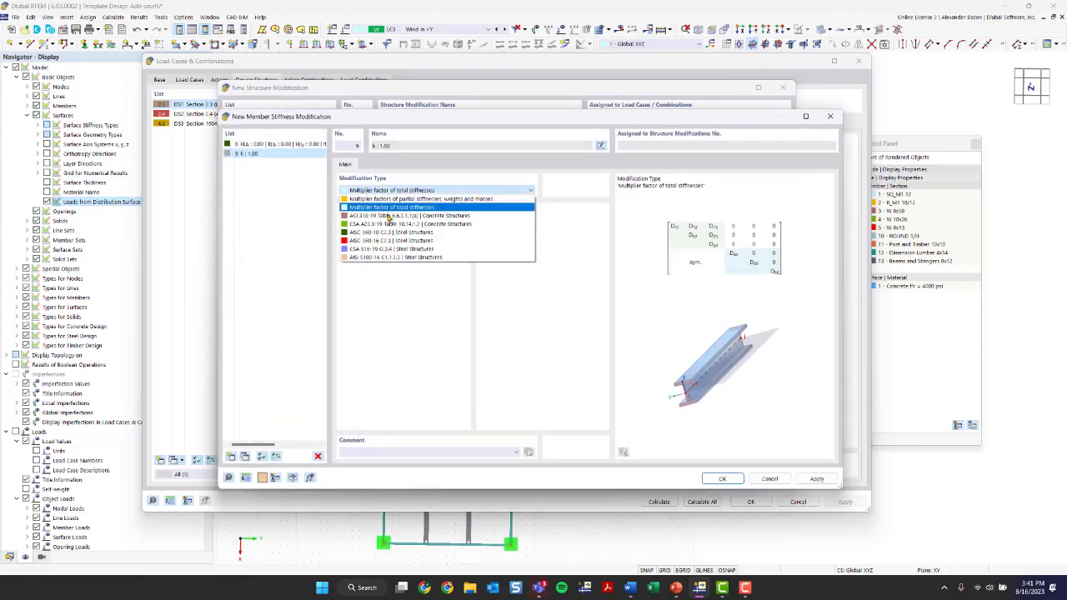
left_click(389, 216)
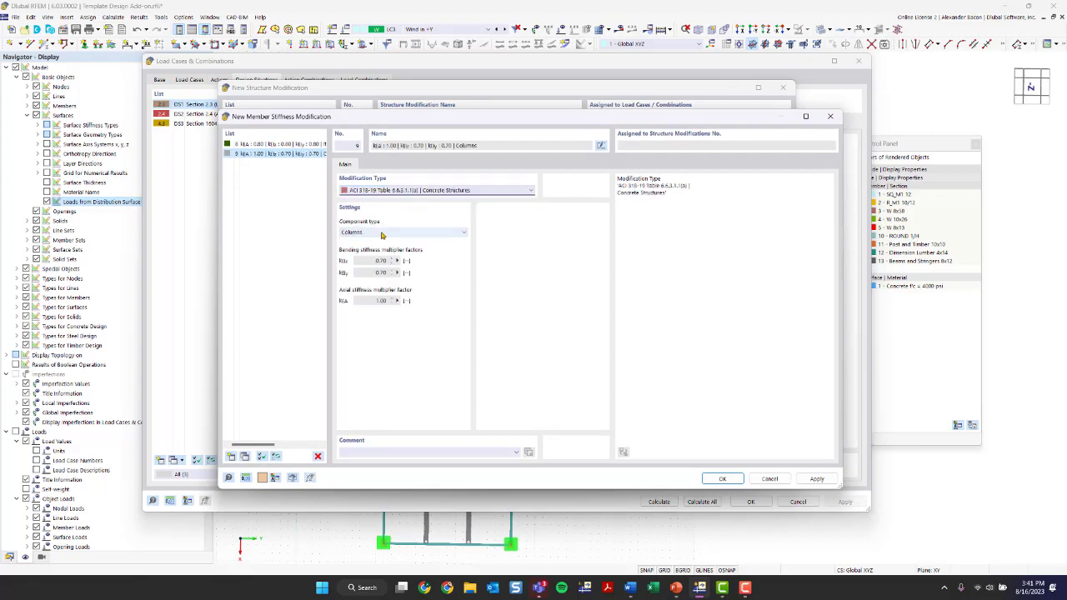
left_click(724, 481)
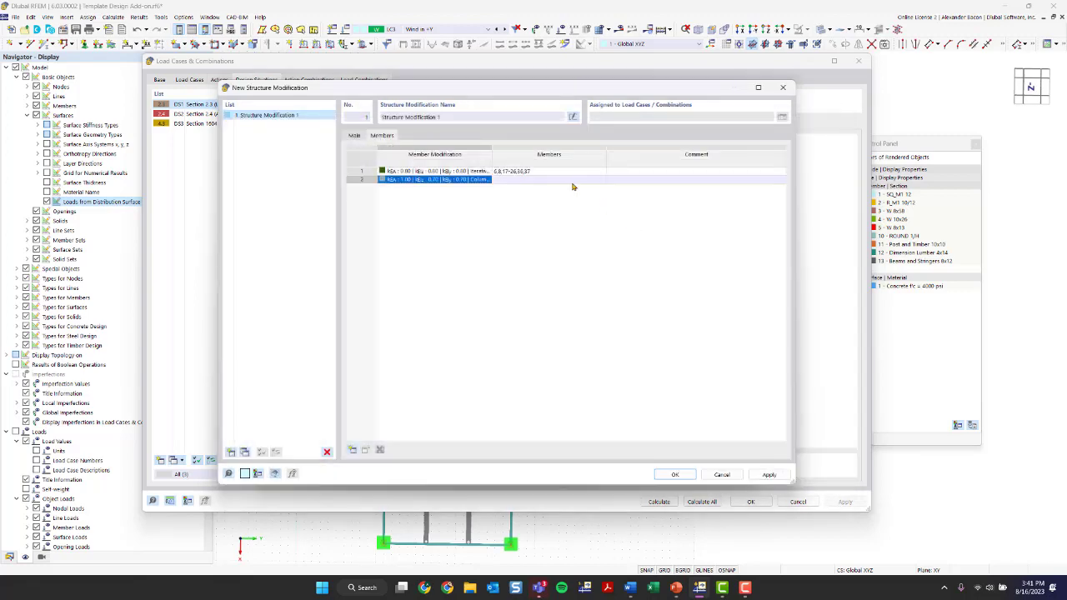
Assign the ACI 318-19 column stiffness modification to concrete columns 2, 41 and 44, selecting them graphically in the model
left_click(575, 180)
left_click(602, 181)
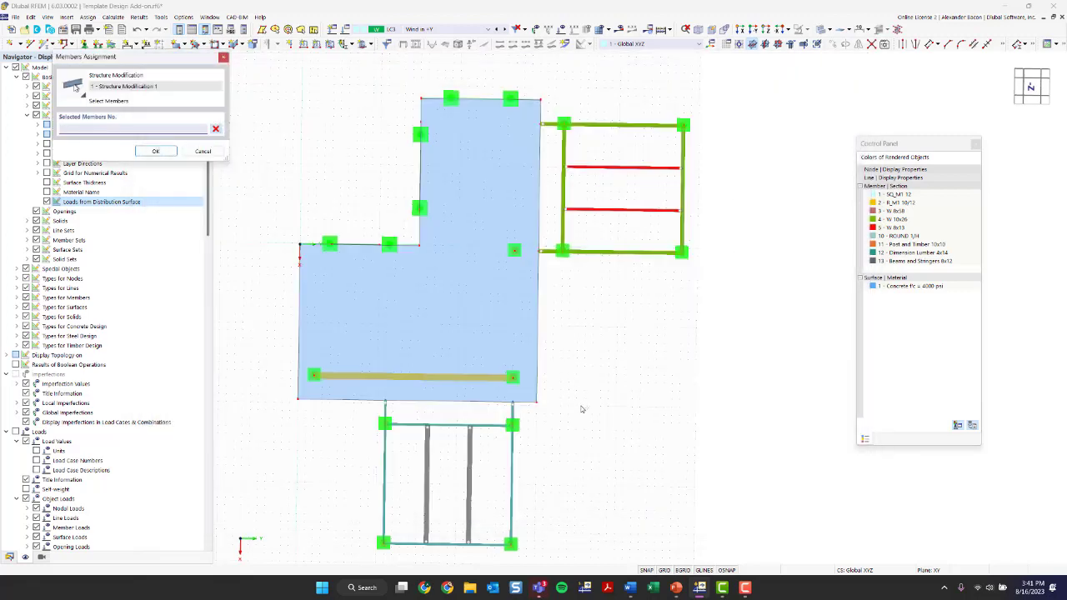
middle_click_drag(609, 409, 259, 303, "ctrl")
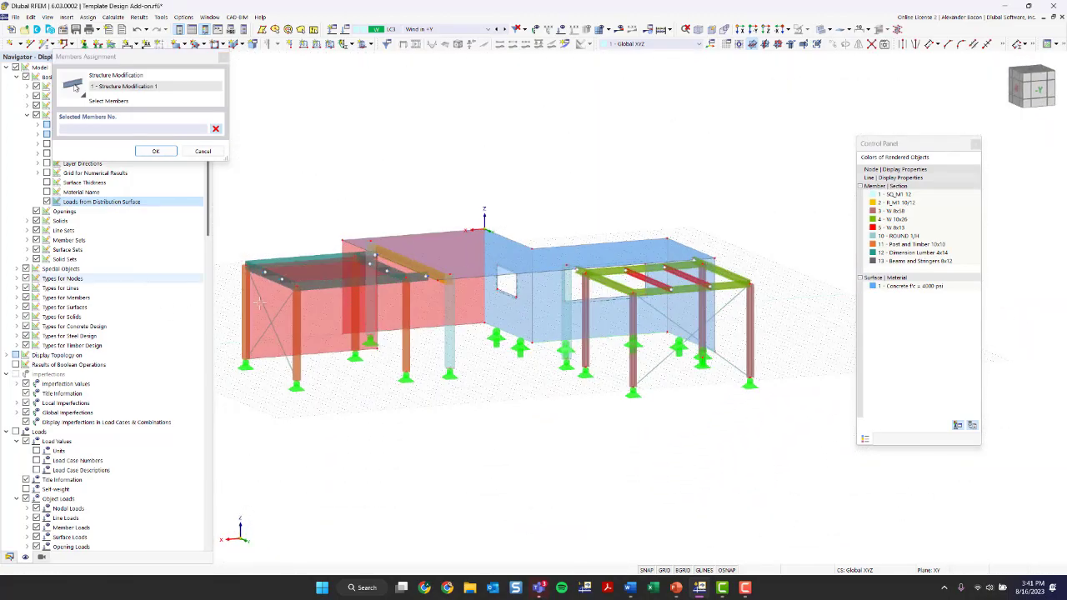
left_click(370, 315)
left_click(450, 350)
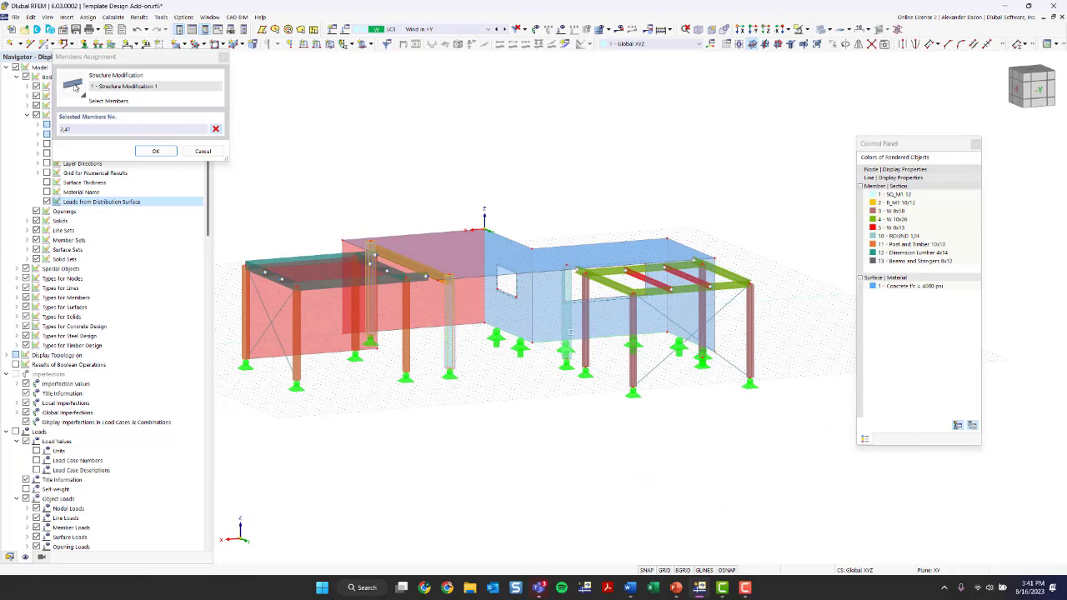
left_click(155, 151)
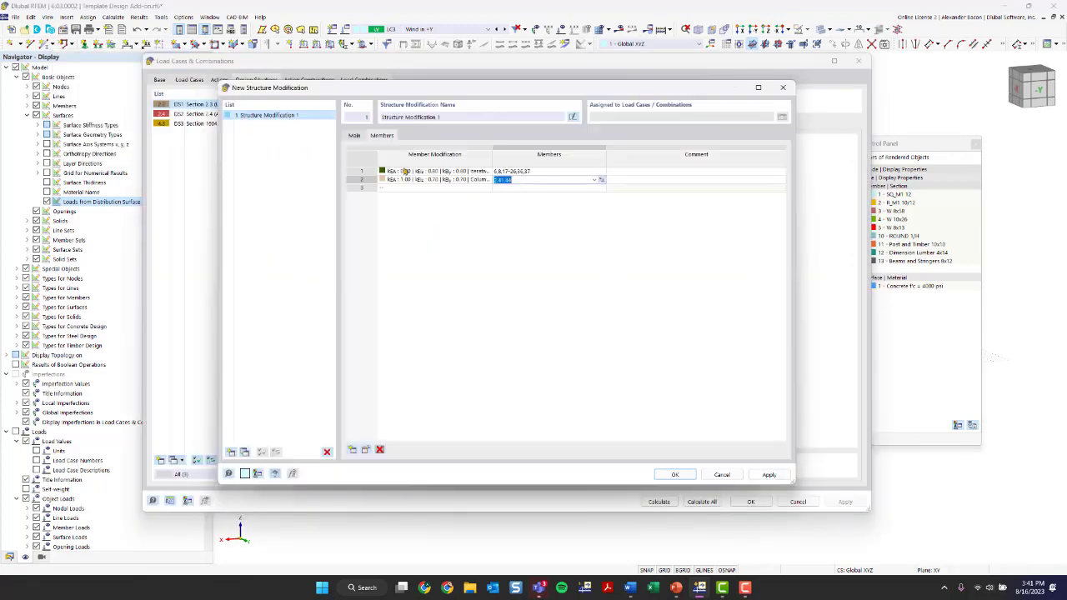
Create a third member stiffness modification of type ACI 318-19 Table 6.6.3.1.1(a) | Concrete Structures with component type Beams
left_click(441, 190)
left_click(488, 190)
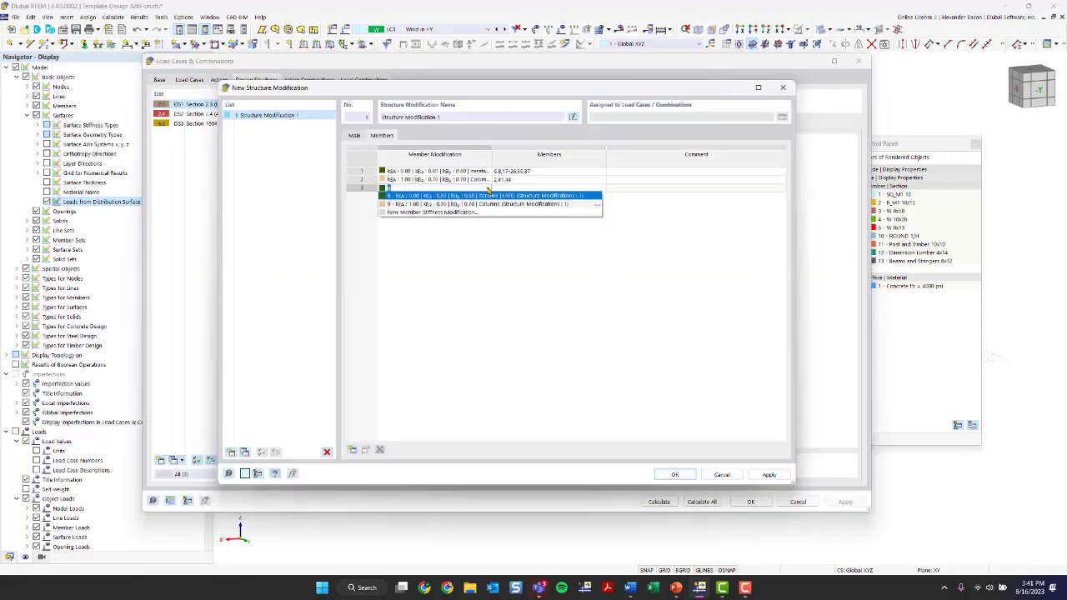
left_click(466, 212)
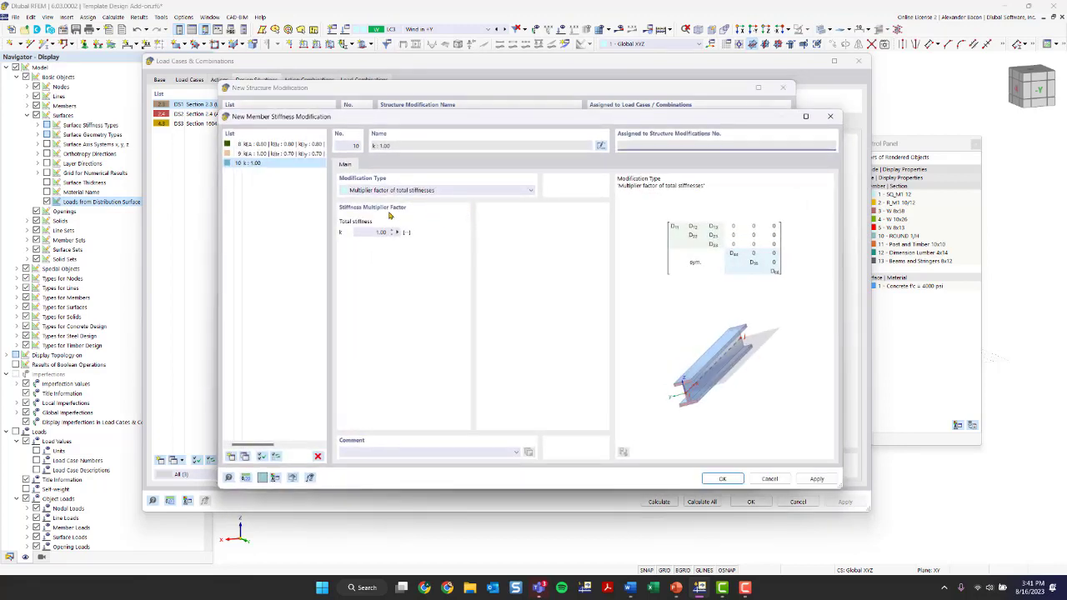
left_click(382, 190)
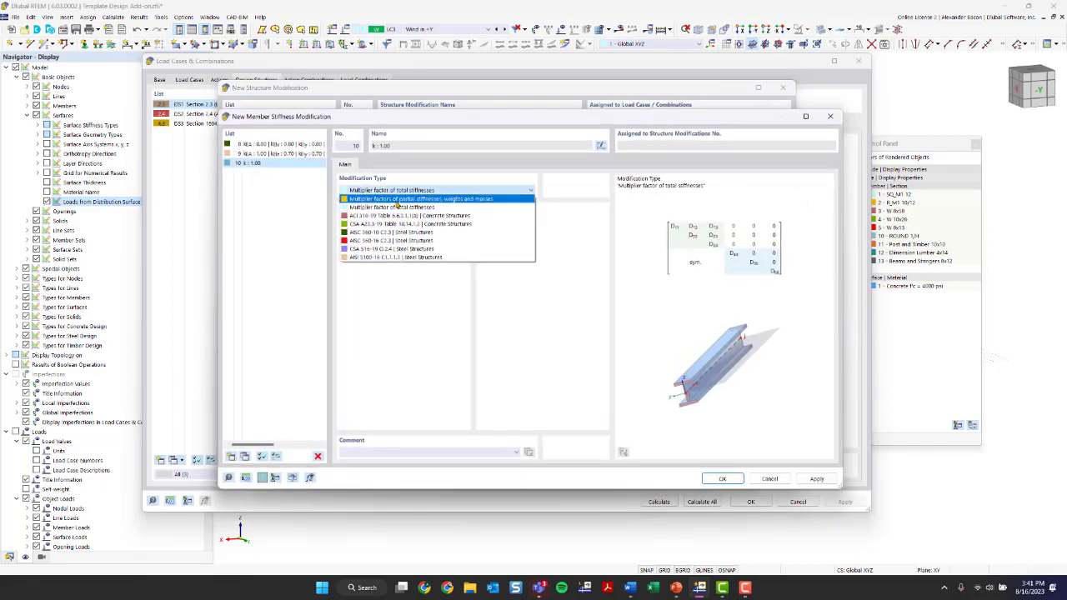
left_click(388, 217)
left_click(400, 232)
left_click(392, 246)
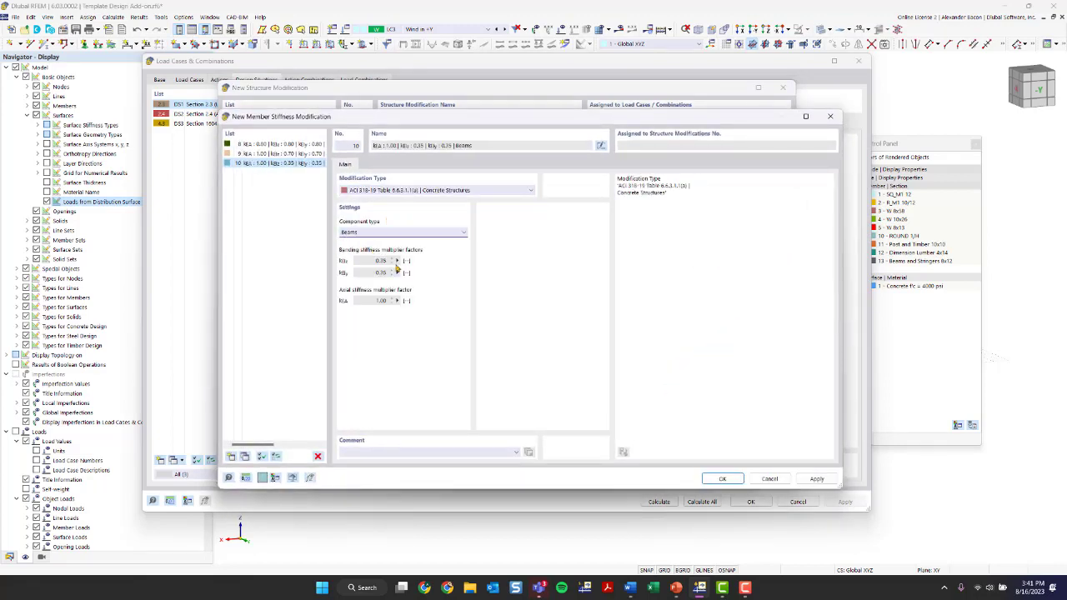
left_click(722, 479)
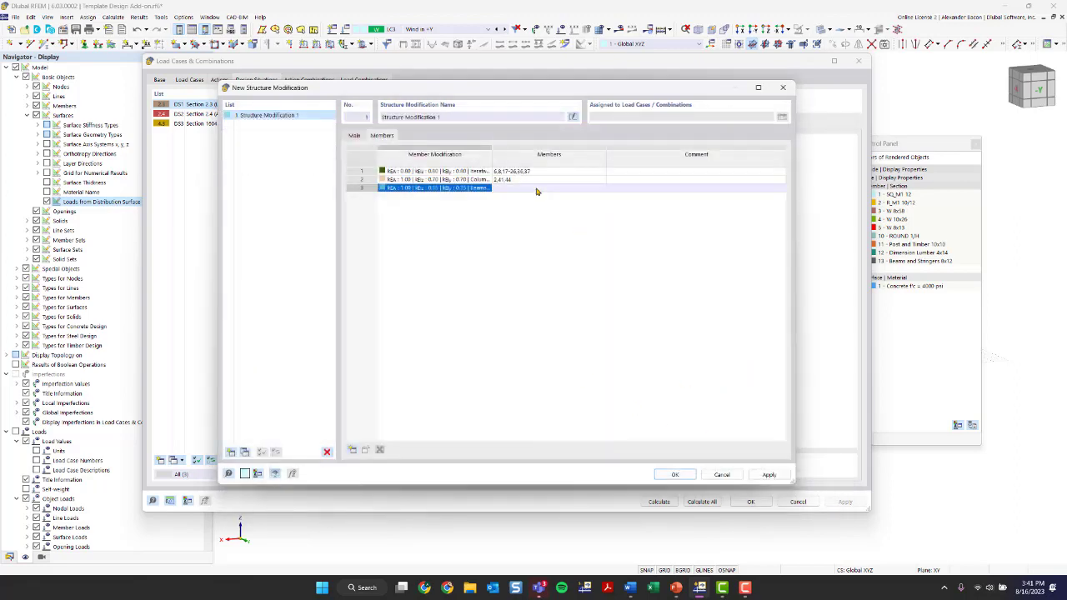
Assign the ACI 318-19 beam stiffness modification to rib member 4 under the concrete roof slab, selecting it graphically
left_click(551, 188)
left_click(600, 190)
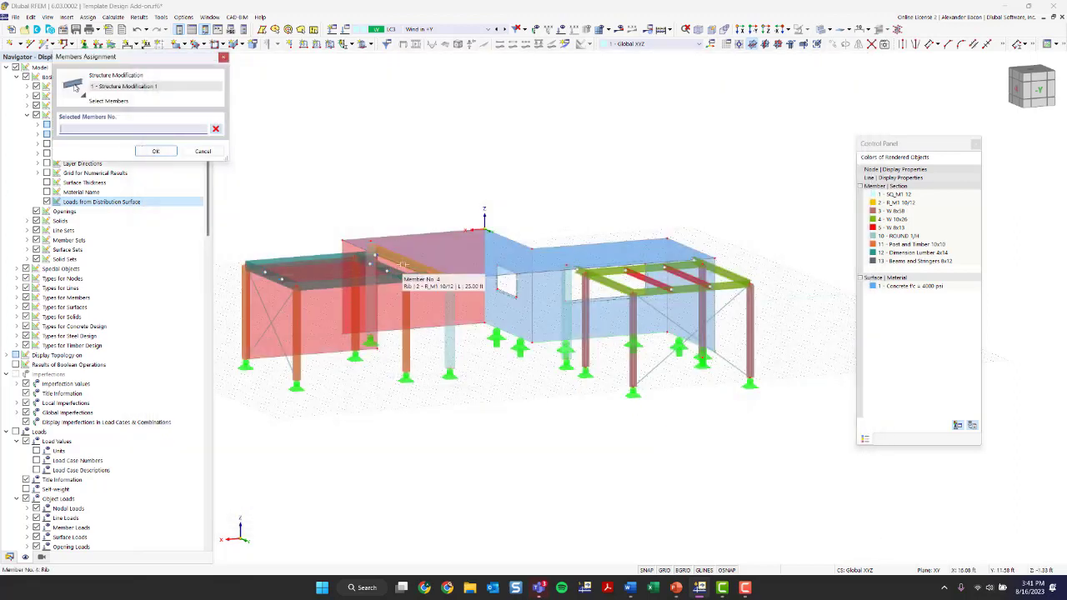
left_click(402, 265)
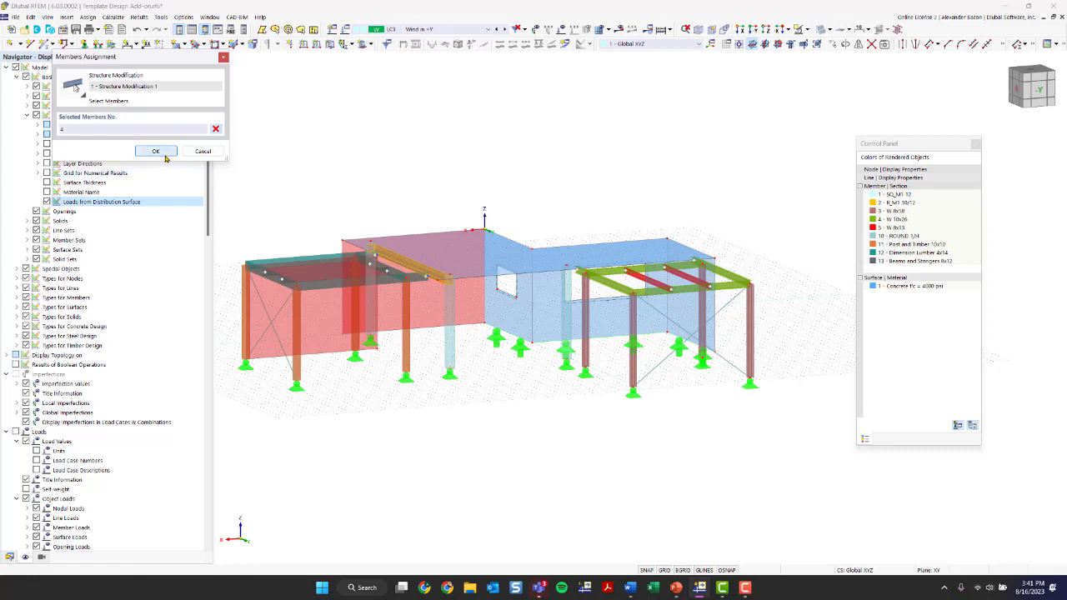
left_click(155, 151)
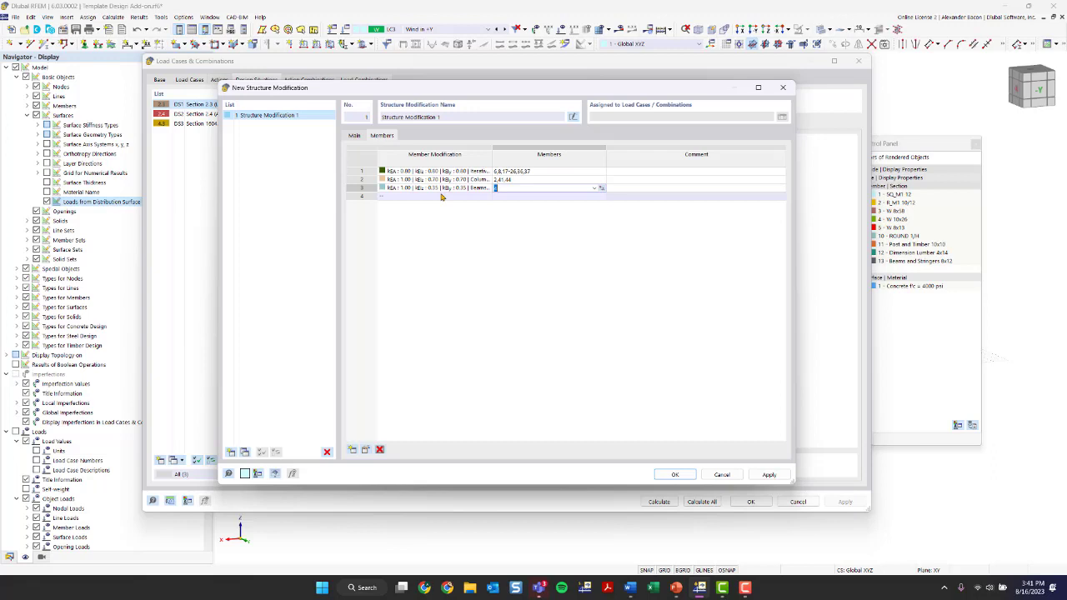
Enable stiffness modification for surfaces and add the 0.25 flat plates and flat slabs modification as the first surface entry
left_click(355, 135)
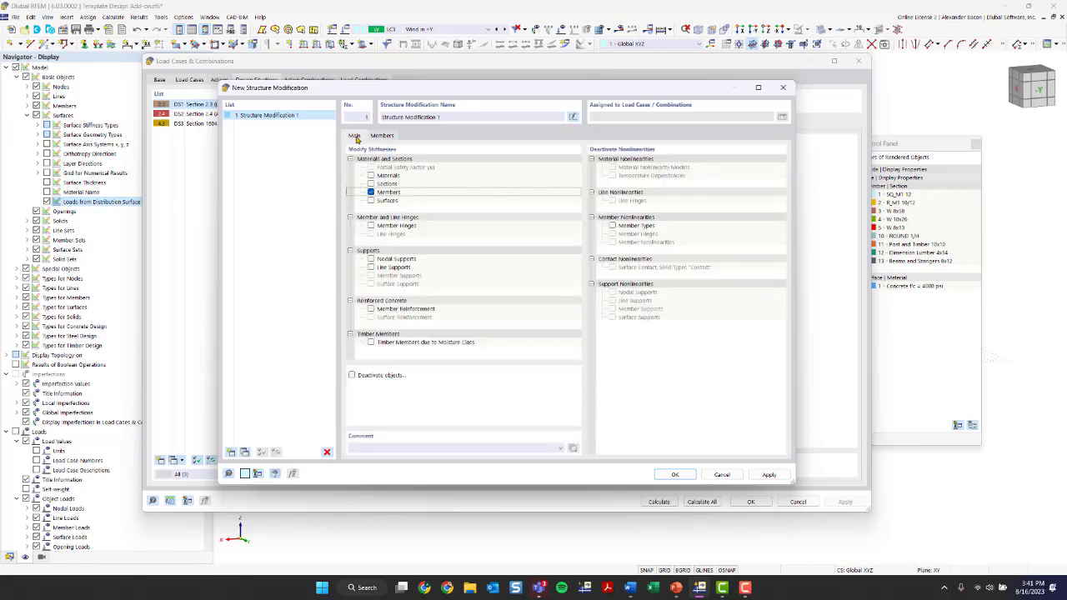
left_click(370, 201)
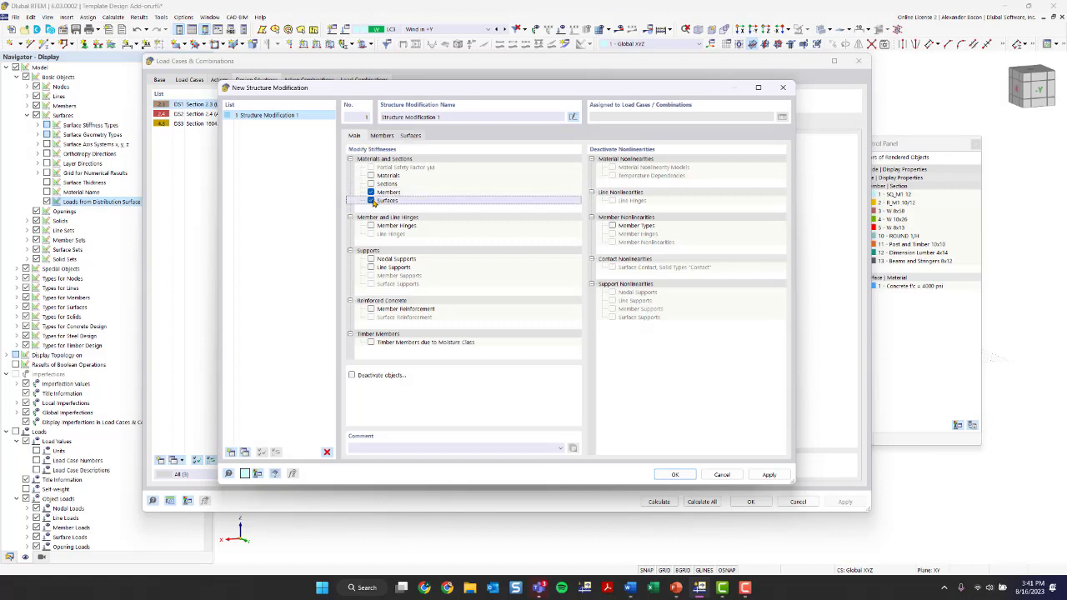
left_click(411, 135)
left_click(473, 171)
left_click(491, 172)
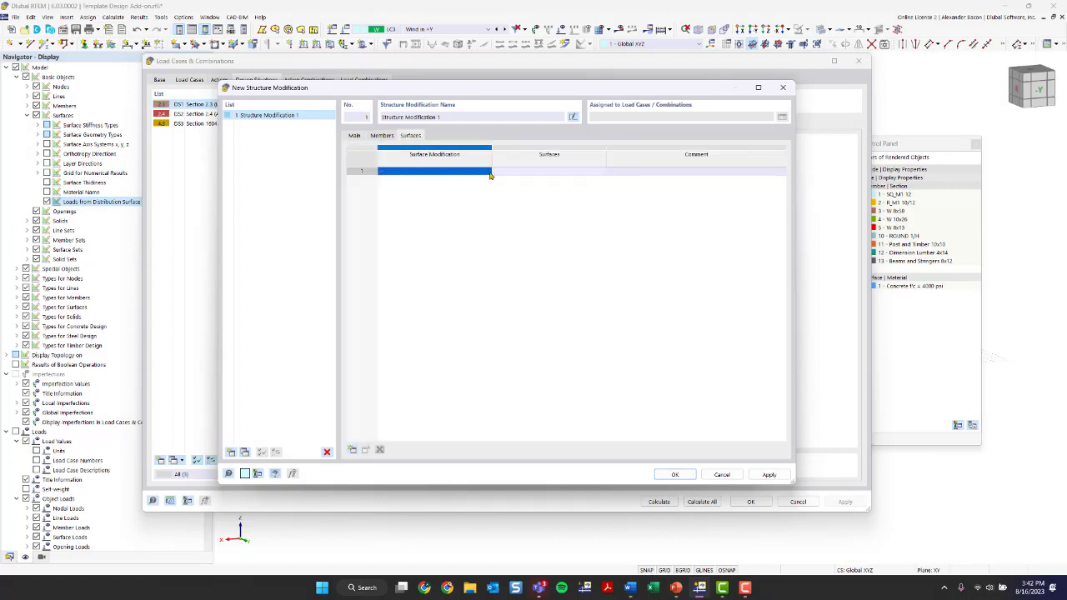
left_click(483, 171)
left_click(488, 173)
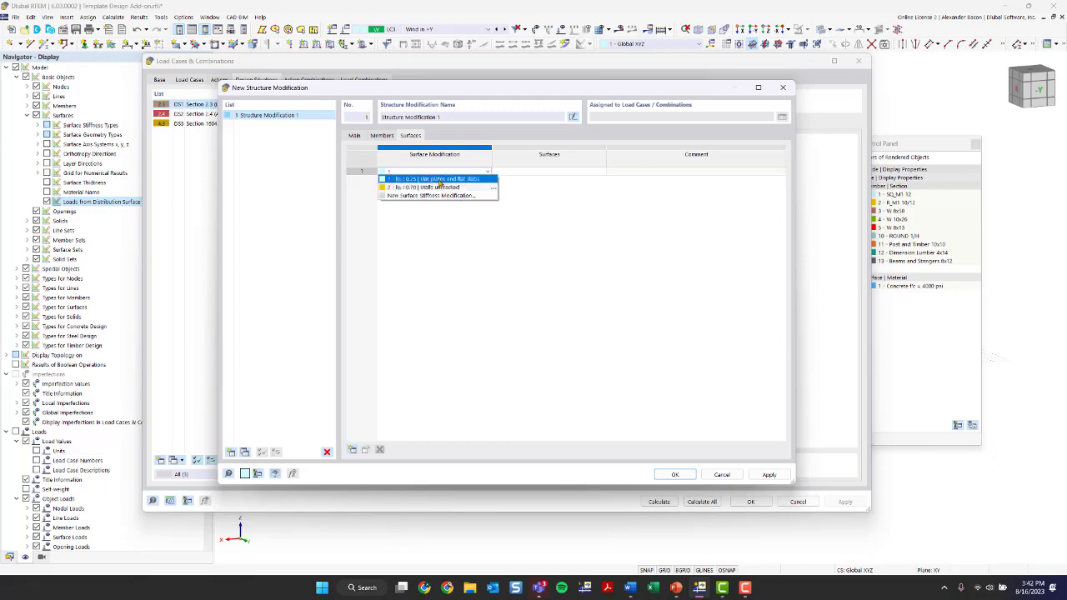
left_click(439, 179)
left_click(487, 173)
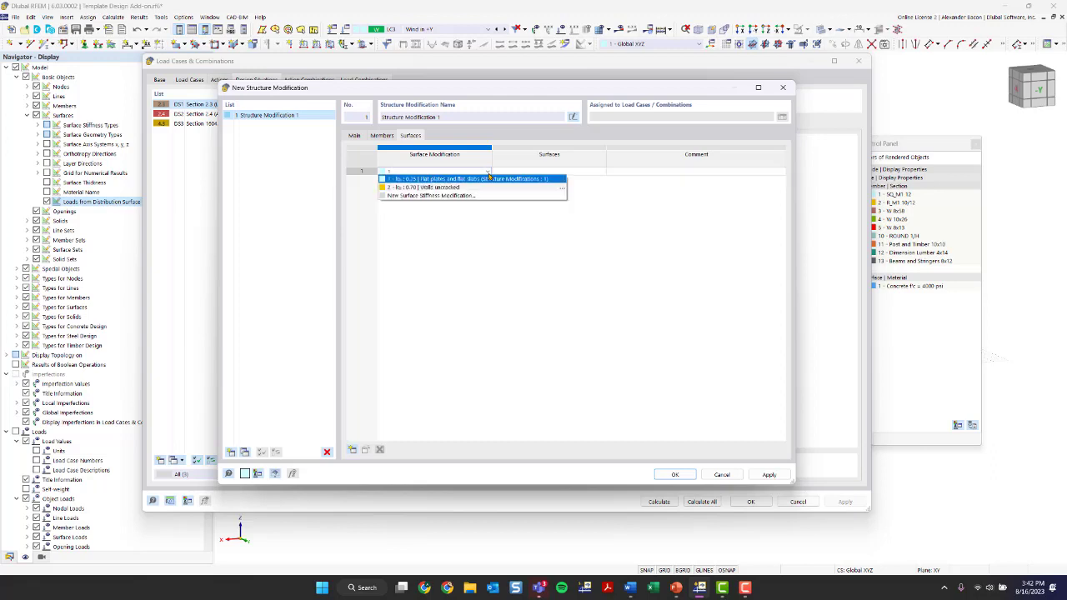
left_click(485, 179)
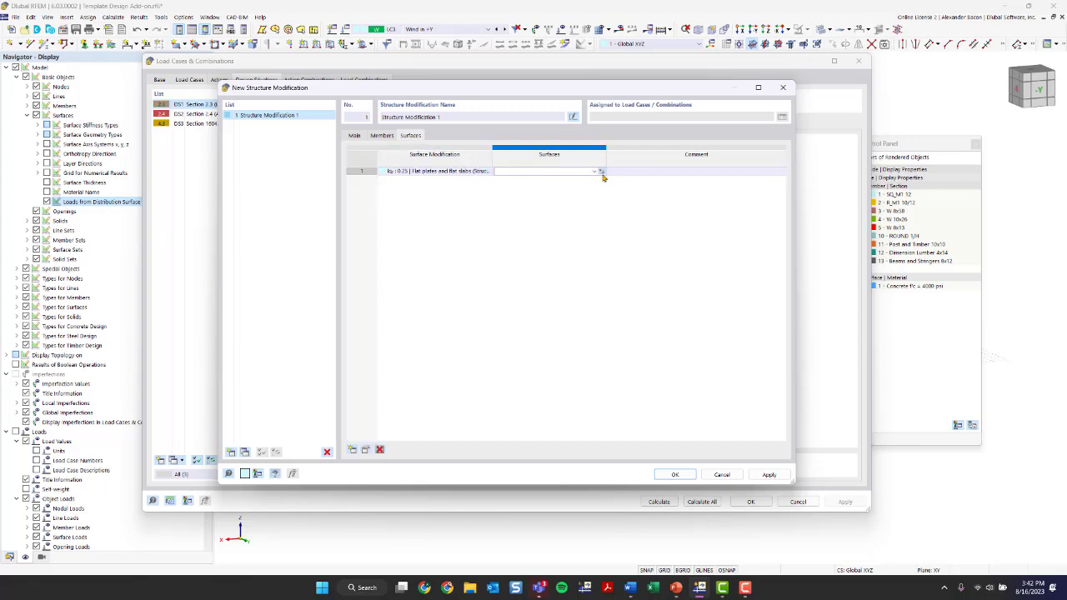
Assign the flat plates and flat slabs modification to the concrete roof slab, surface 6, selecting it graphically
left_click(598, 174)
left_click(480, 246)
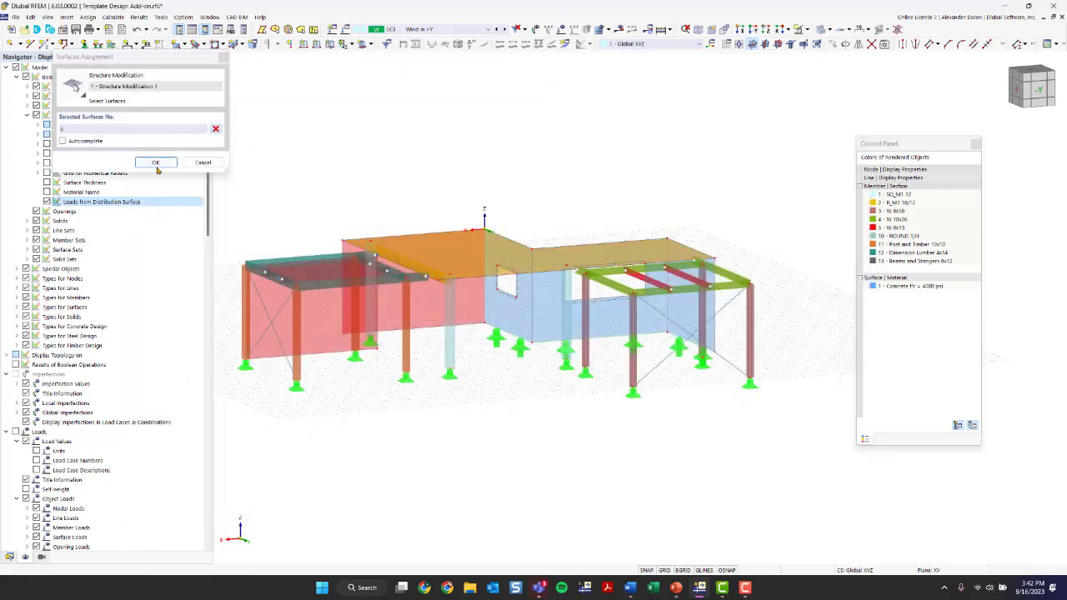
left_click(155, 162)
Add the 0.70 walls uncracked modification as the second surface entry
left_click(433, 180)
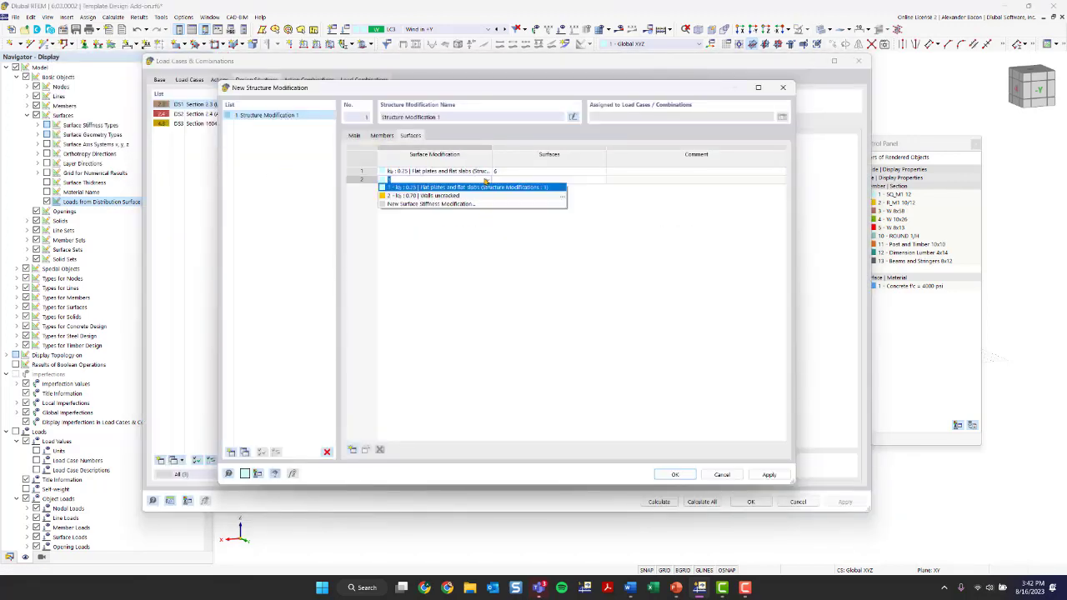
left_click(488, 180)
left_click(456, 197)
Assign the walls uncracked modification to concrete wall surfaces 2-4 and accept the new structure modification
left_click(526, 181)
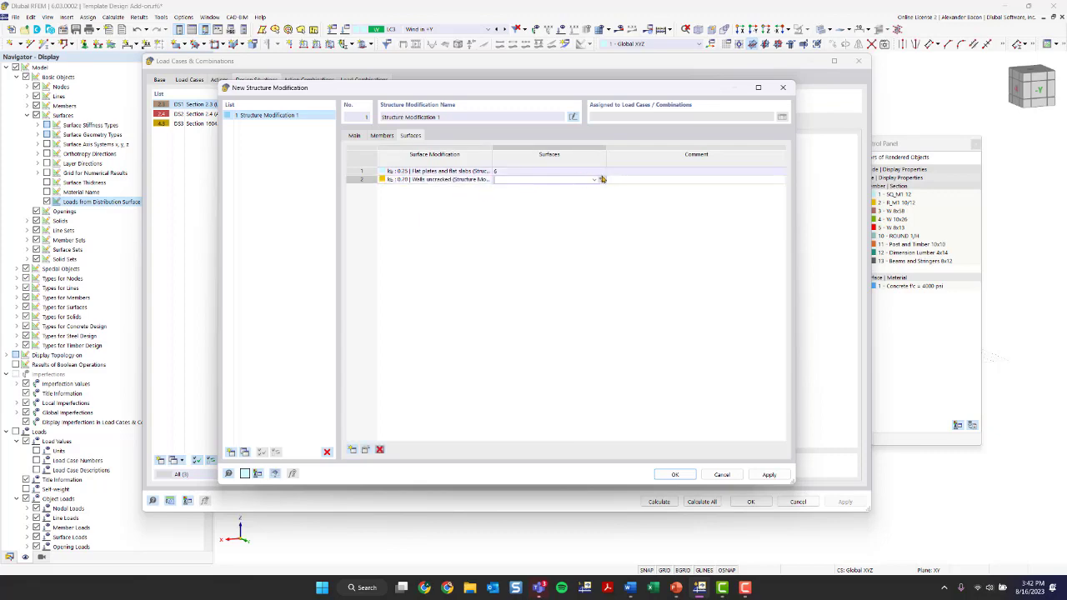
left_click(597, 180)
scroll(406, 276, "up", 5)
middle_click_drag(417, 279, 655, 464, "ctrl")
scroll(493, 276, "down", 10)
left_click_drag(667, 467, 469, 377)
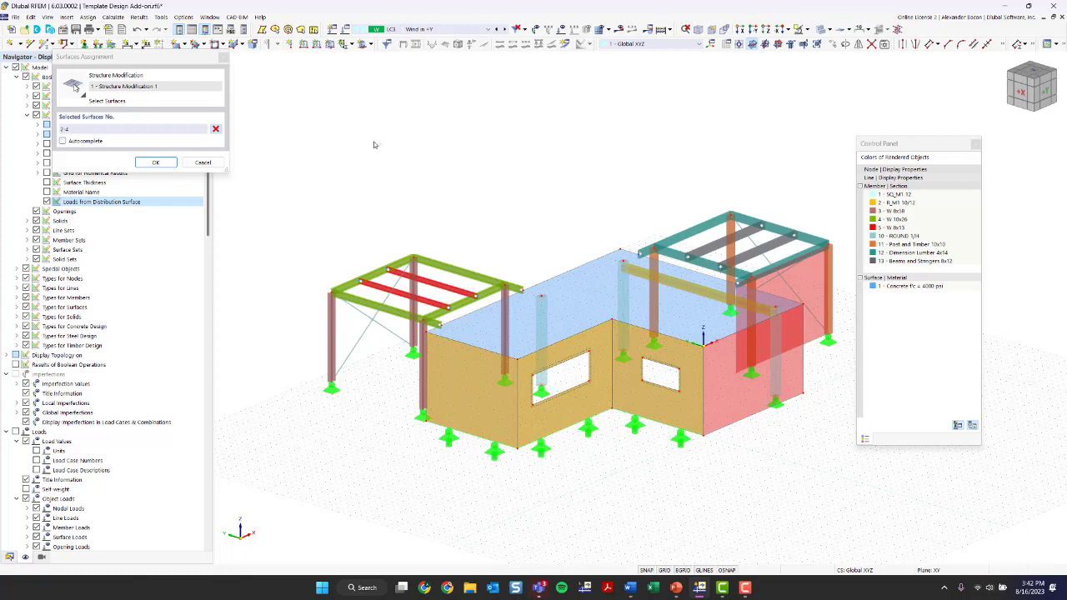
left_click(158, 166)
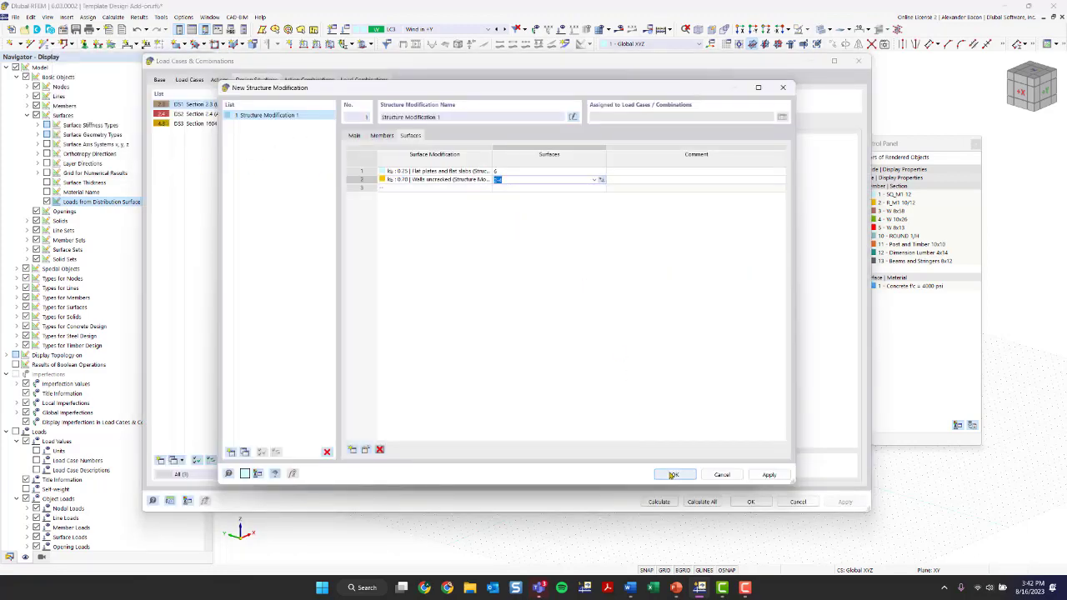
left_click(354, 135)
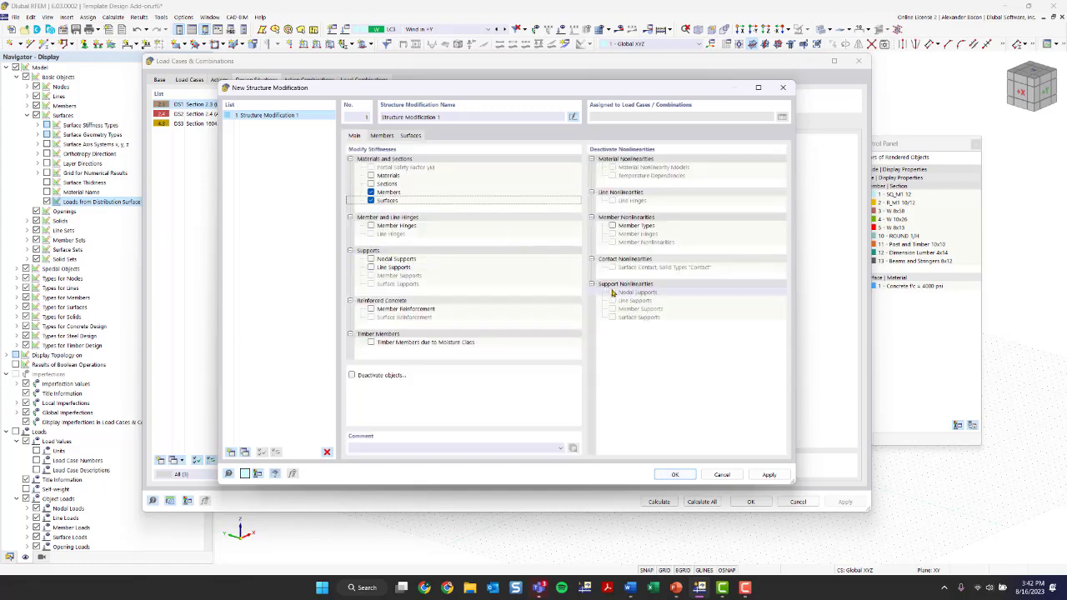
left_click(675, 476)
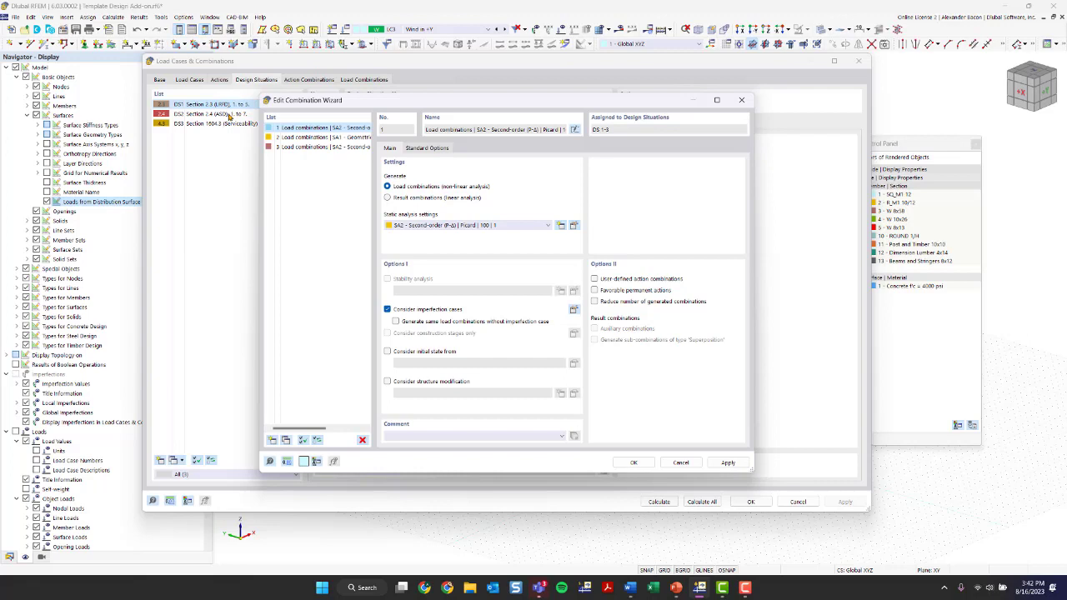
Create a new combination wizard with static analysis settings SA2 - Second-order (P-Δ) | Picard | 100 | 1 and enable consideration of structure modification
left_click(274, 442)
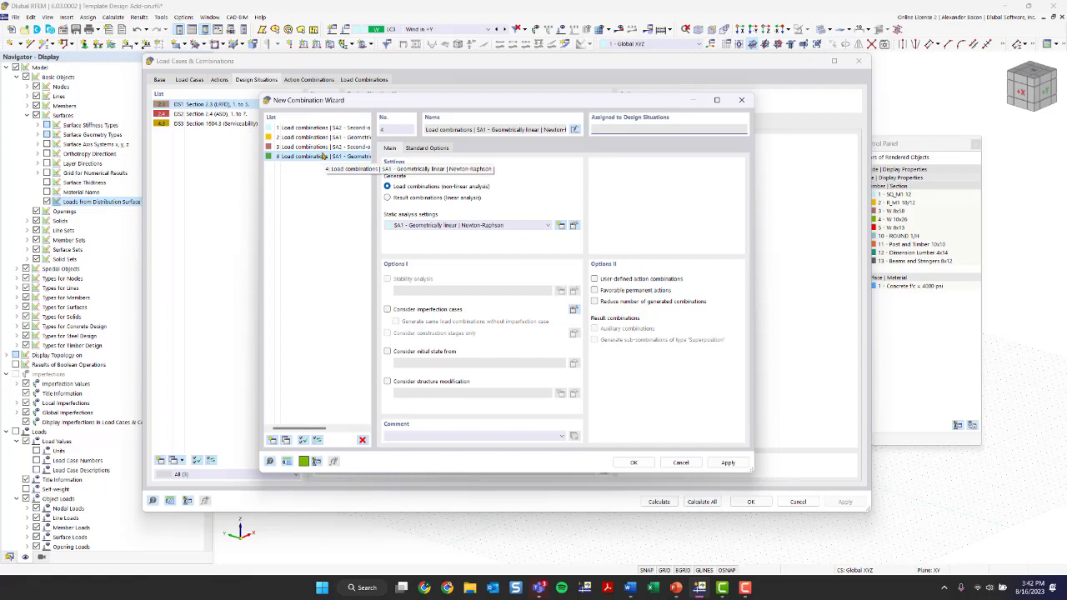
left_click(453, 225)
left_click(451, 242)
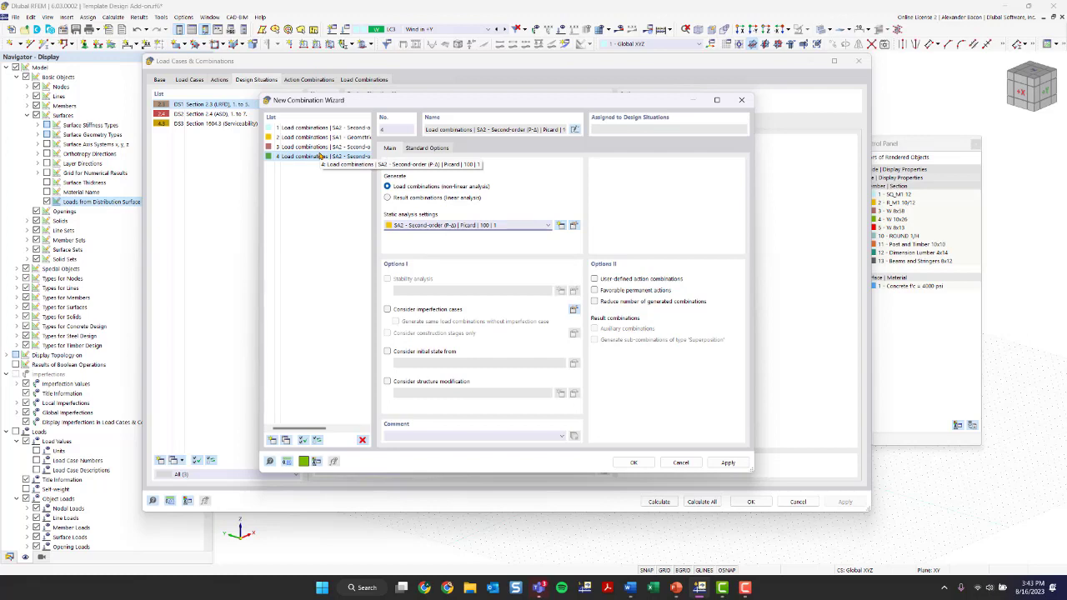
left_click(417, 383)
Open the structure modification referenced by combination wizard 4 for editing and duplicate Structure Modification 1
left_click(574, 393)
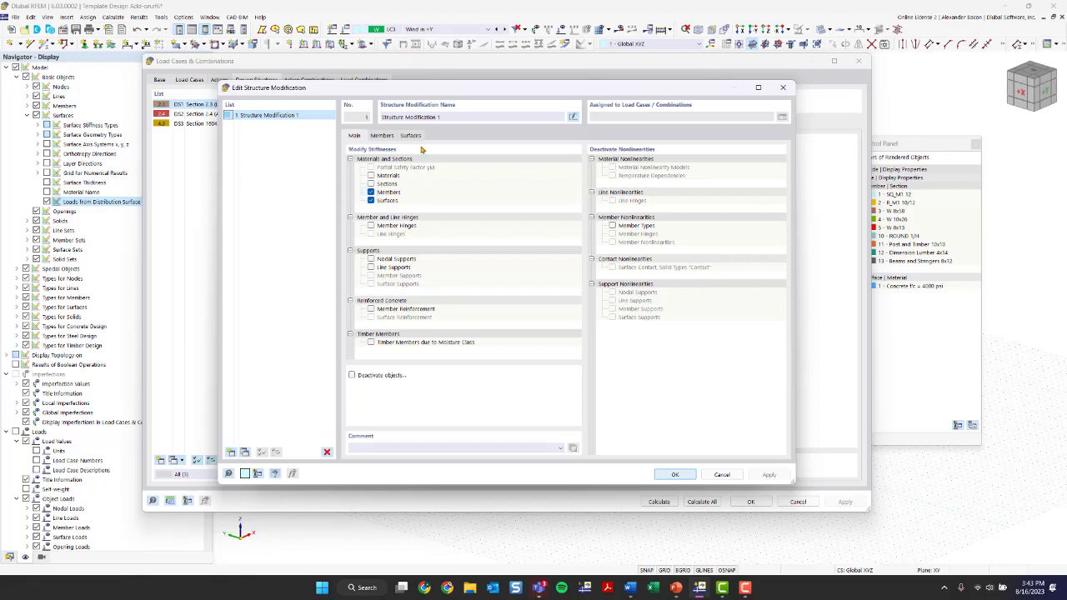
left_click(382, 135)
left_click(356, 135)
left_click(244, 453)
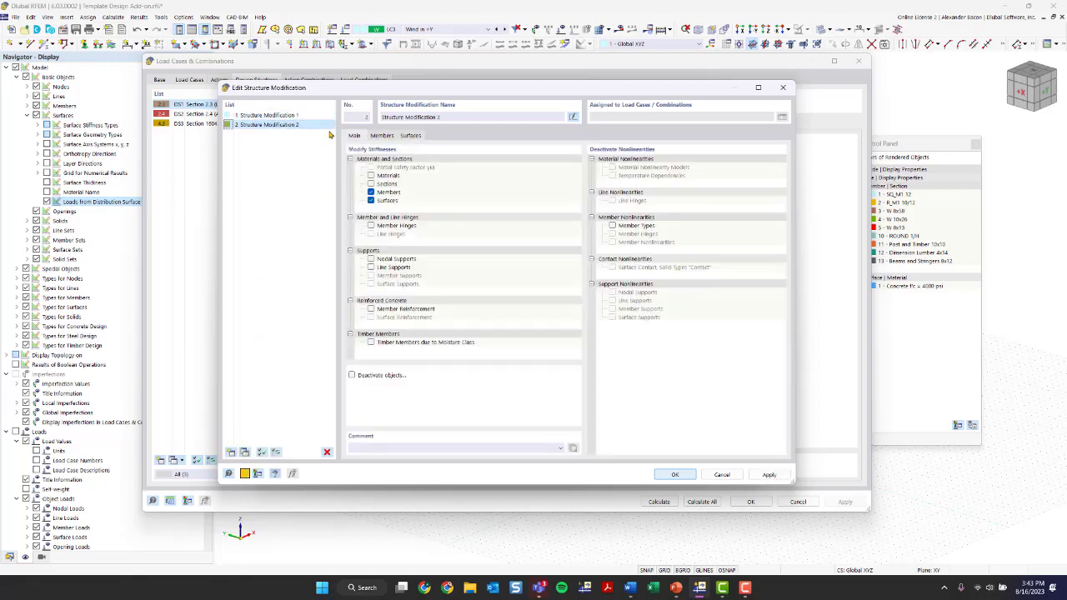
In Structure Modification 2, create a new AISC 360-16 C2.3 steel member stiffness modification with iterative τb and ASD method for the first member entry
left_click(386, 138)
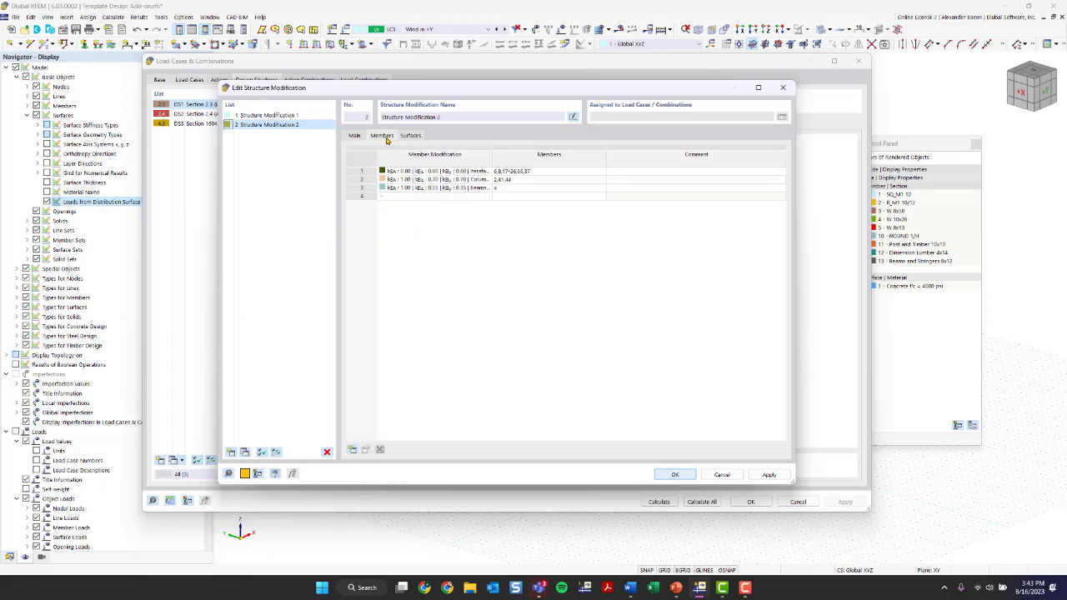
left_click(463, 172)
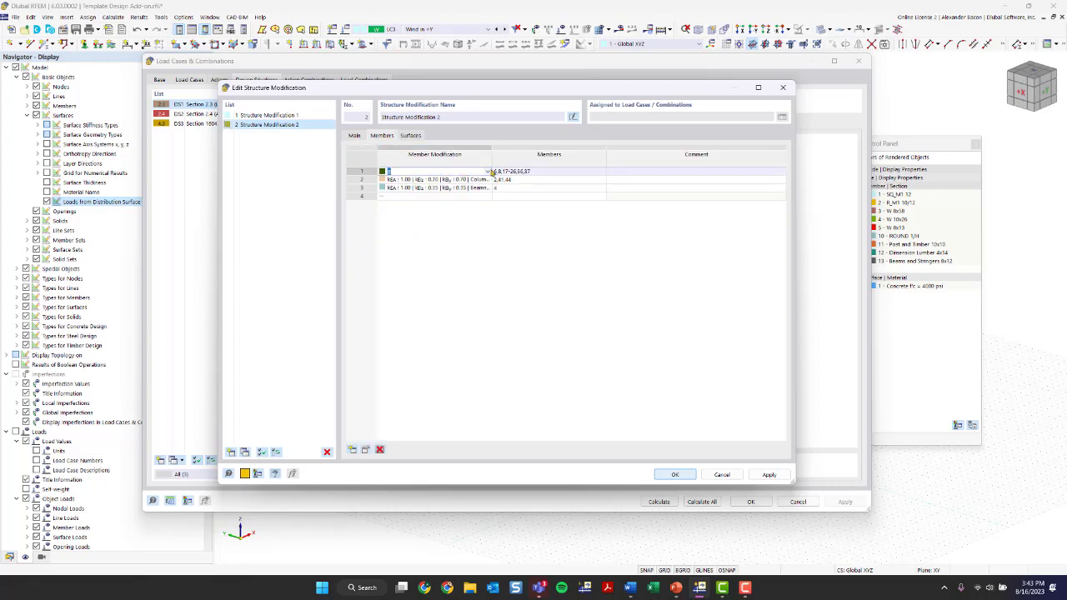
left_click(488, 172)
left_click(466, 206)
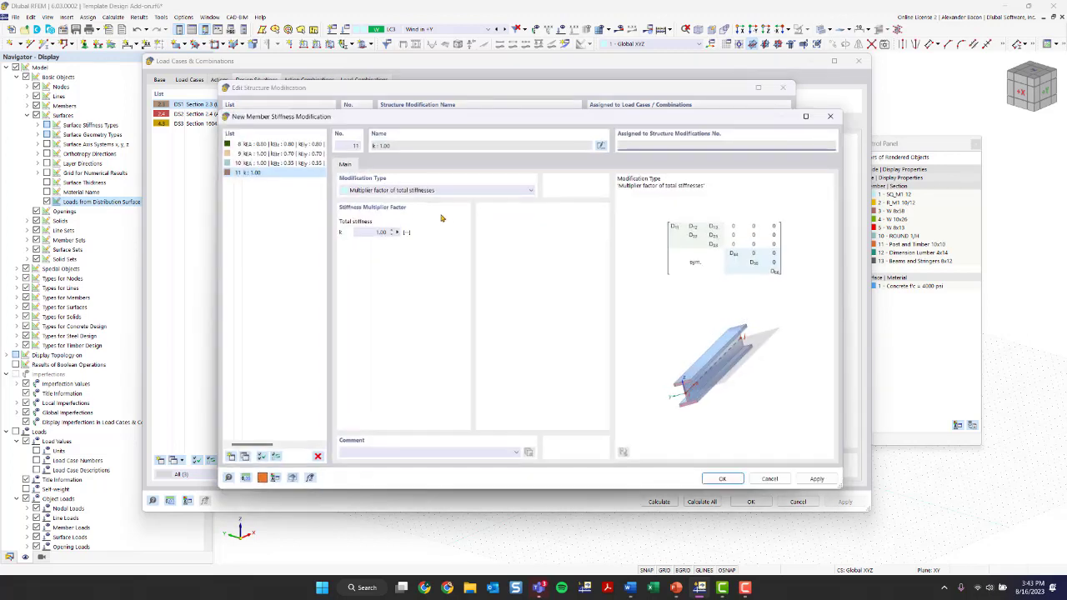
left_click(407, 191)
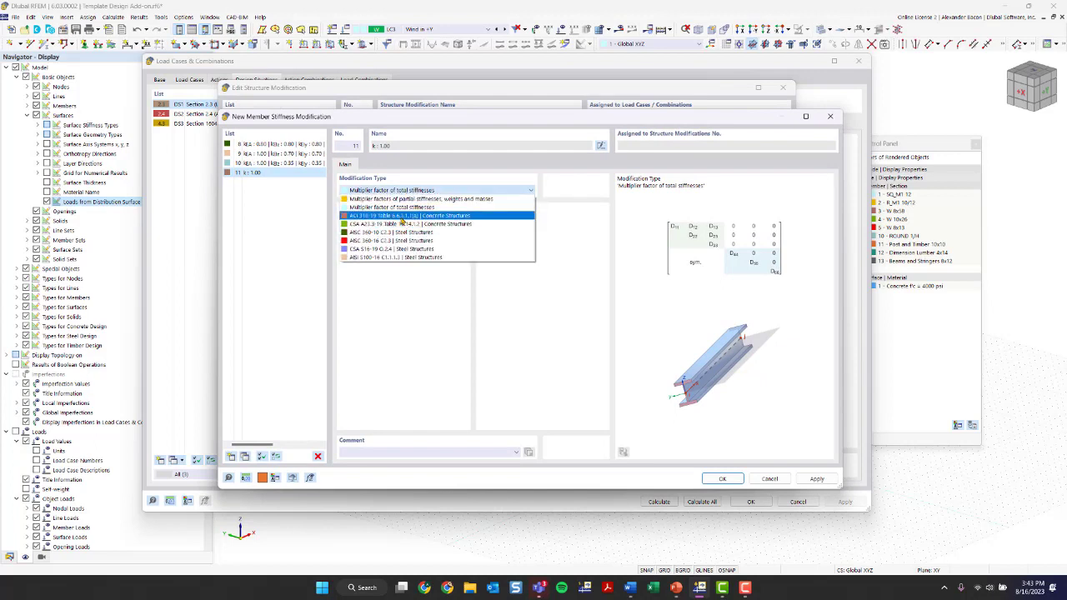
left_click(398, 241)
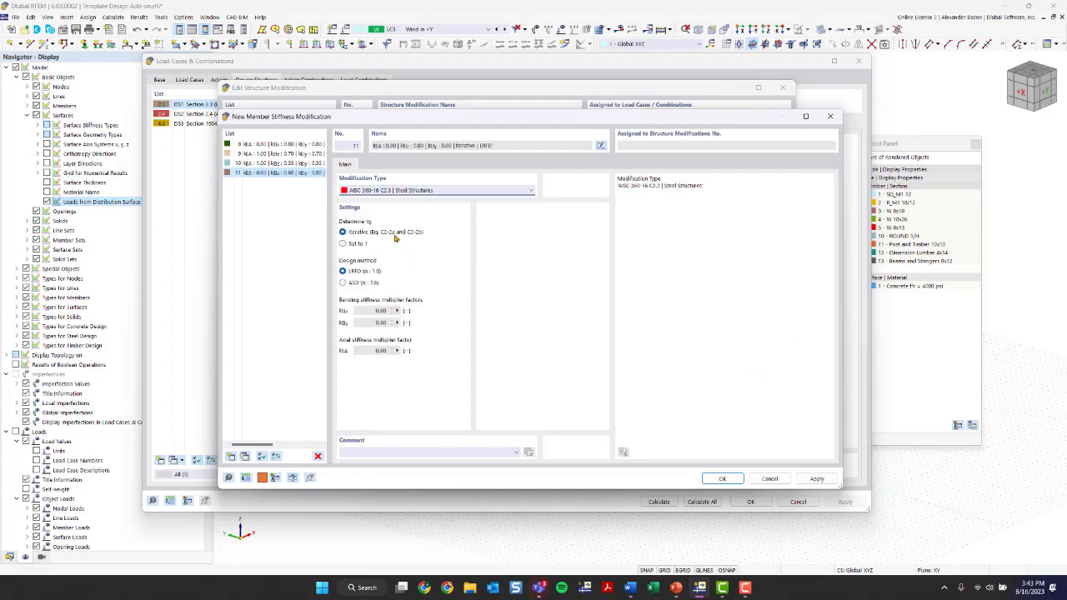
left_click(354, 283)
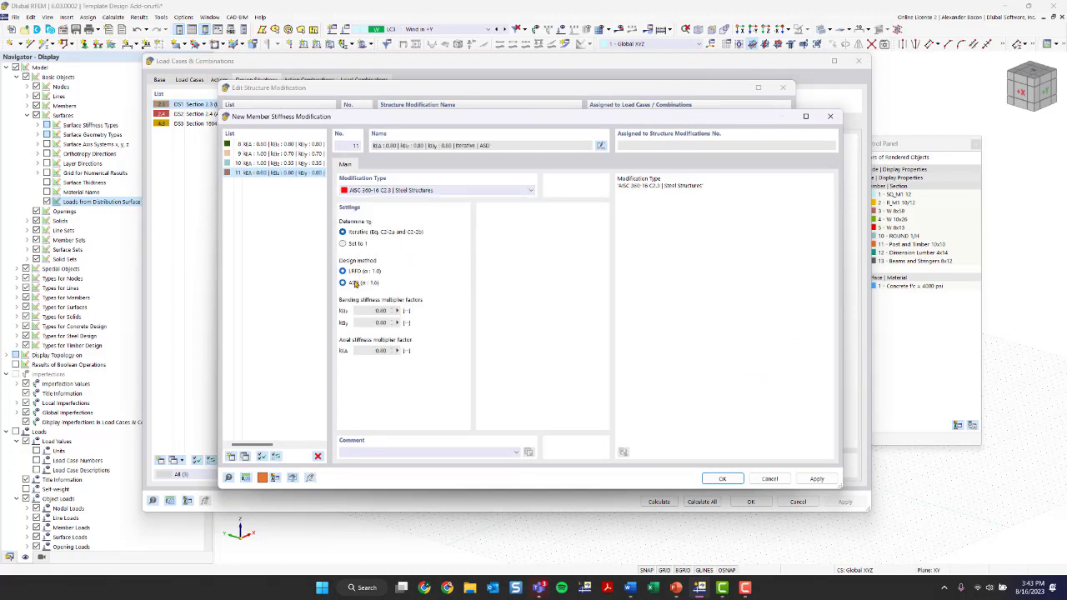
left_click(722, 479)
left_click(677, 474)
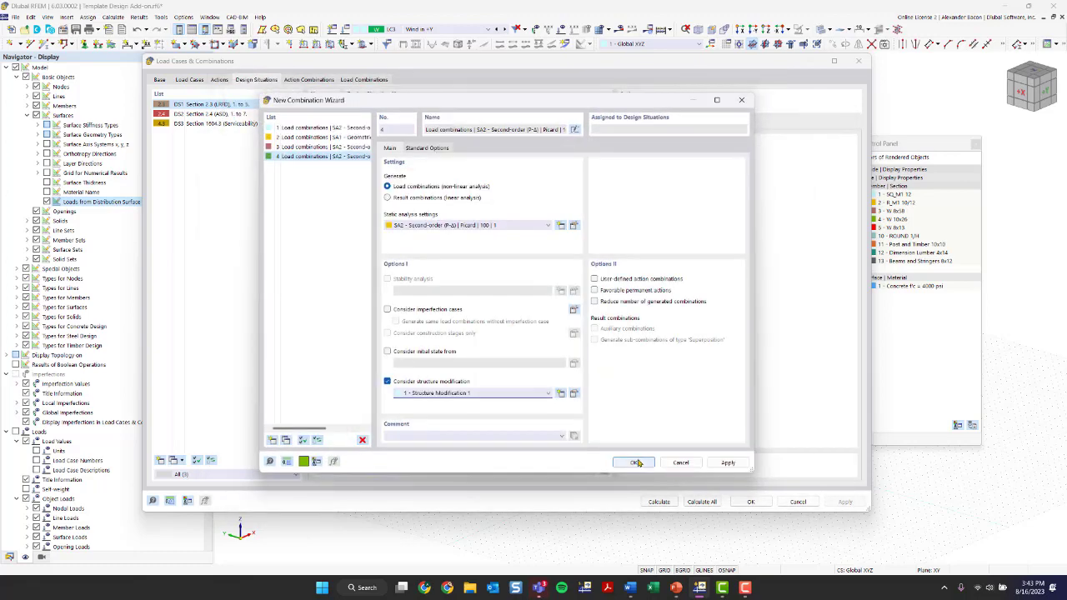
Accept the new combination wizard and assign wizard 4 to design situation DS2, Section 2.4 (ASD)
left_click(635, 462)
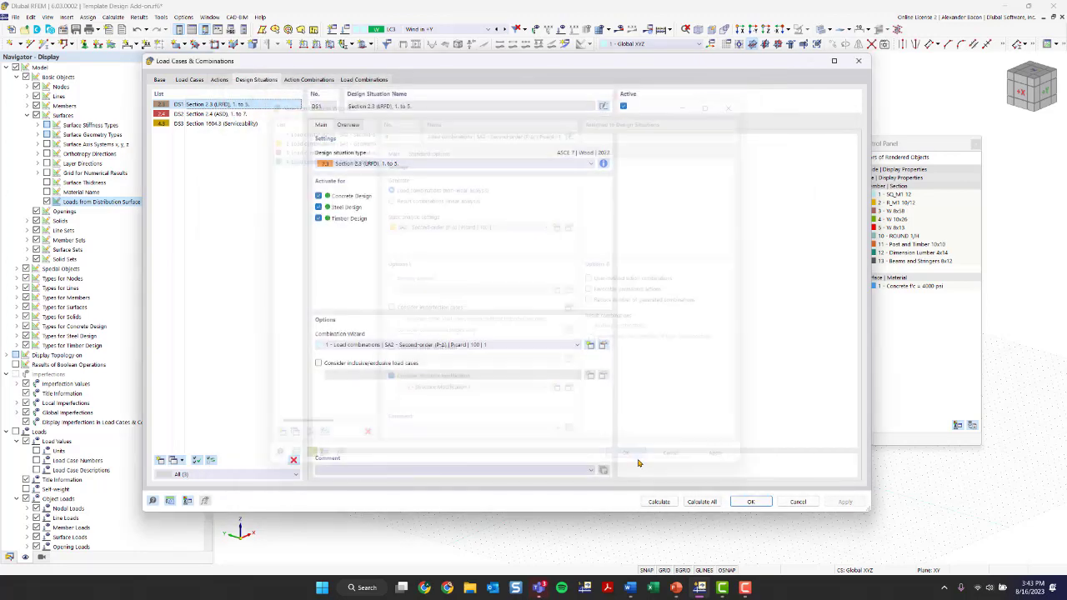
left_click(224, 114)
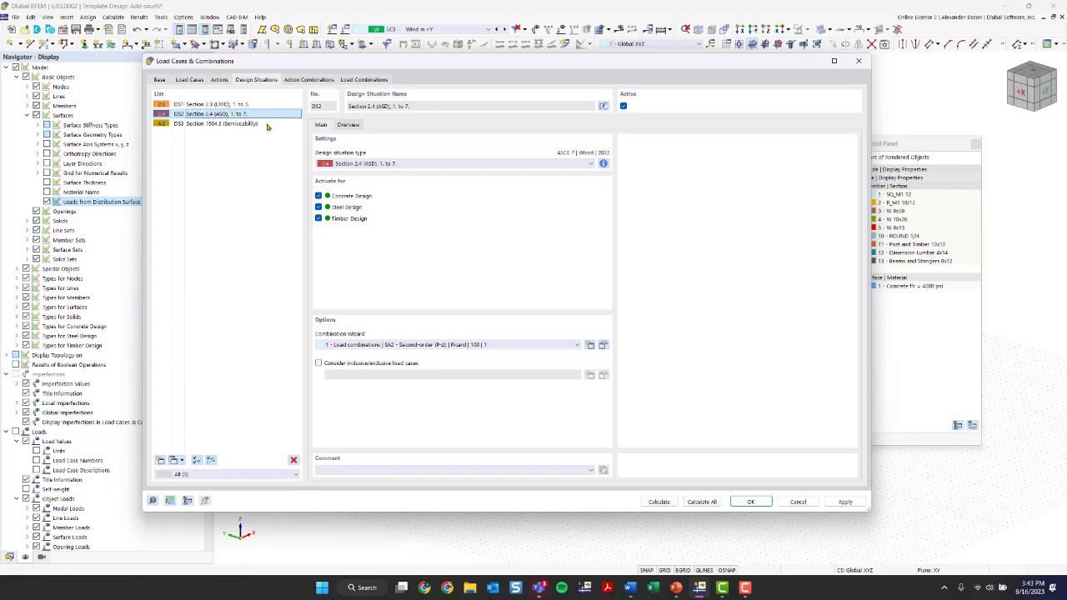
left_click(408, 345)
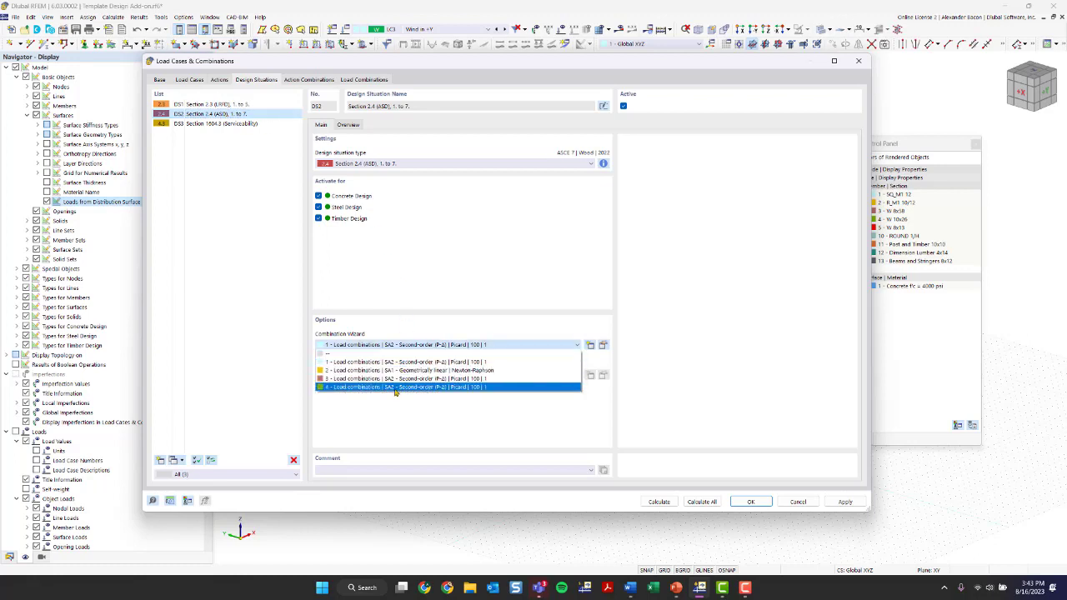
left_click(396, 388)
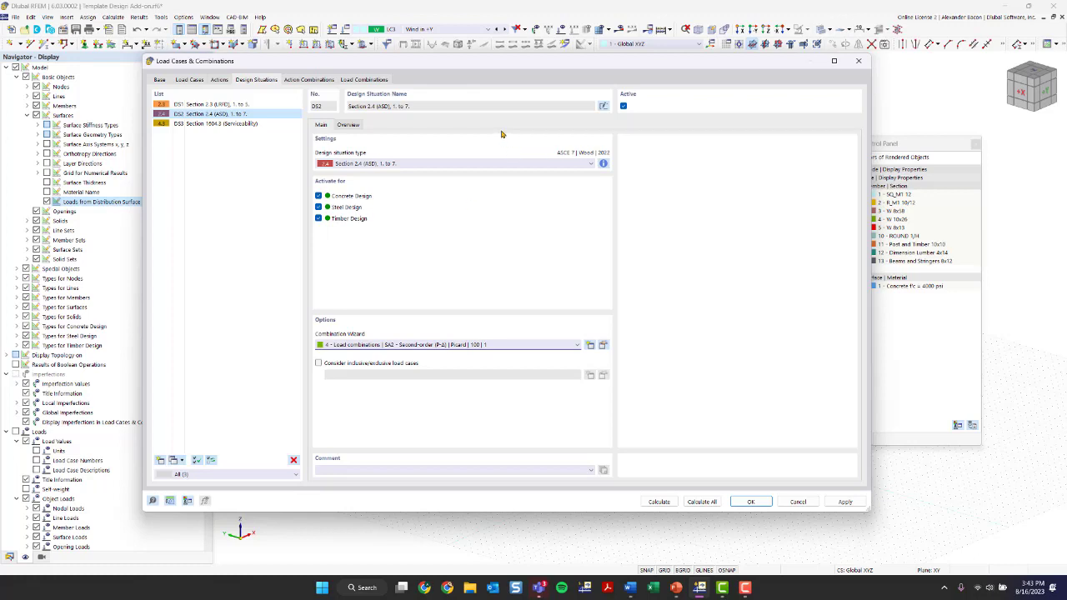
Review the combination rules of the Section 1604.3 (Serviceability) design situation DS3 and accept the load cases and combinations settings
left_click(219, 125)
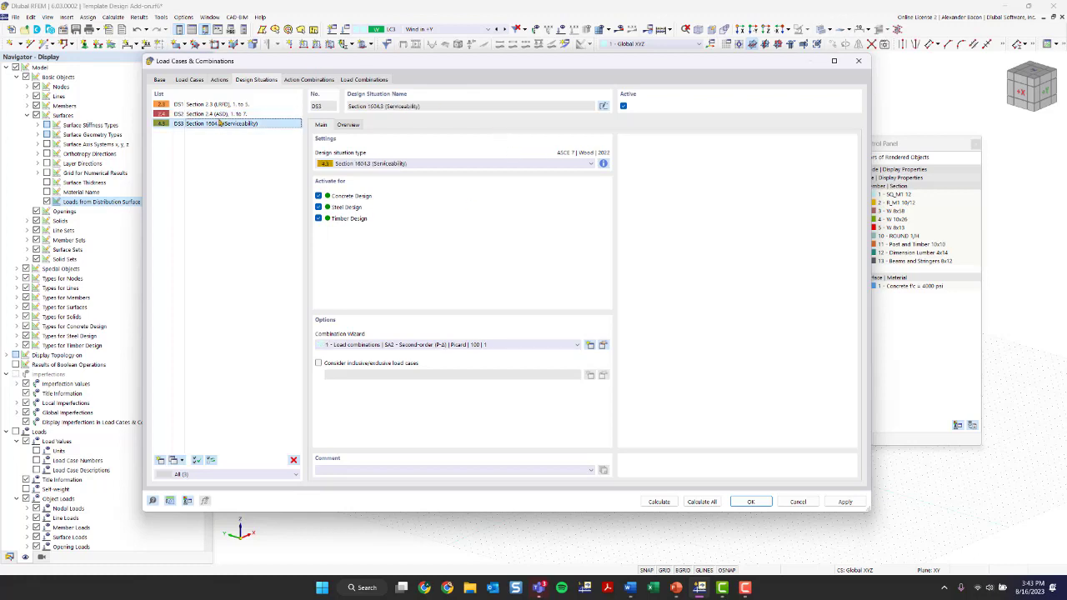
key("Up")
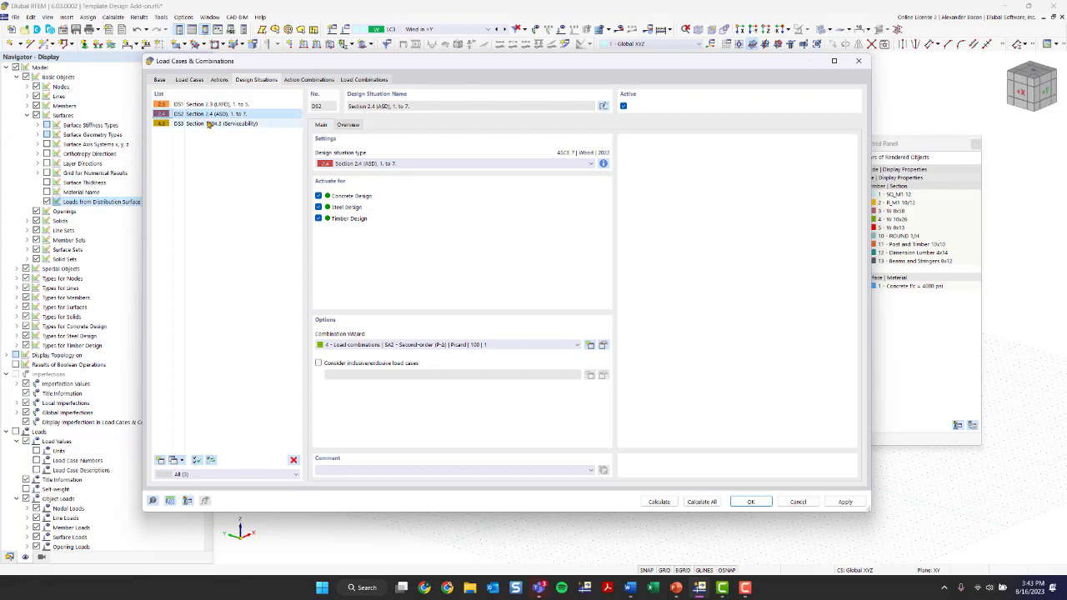
left_click(208, 123)
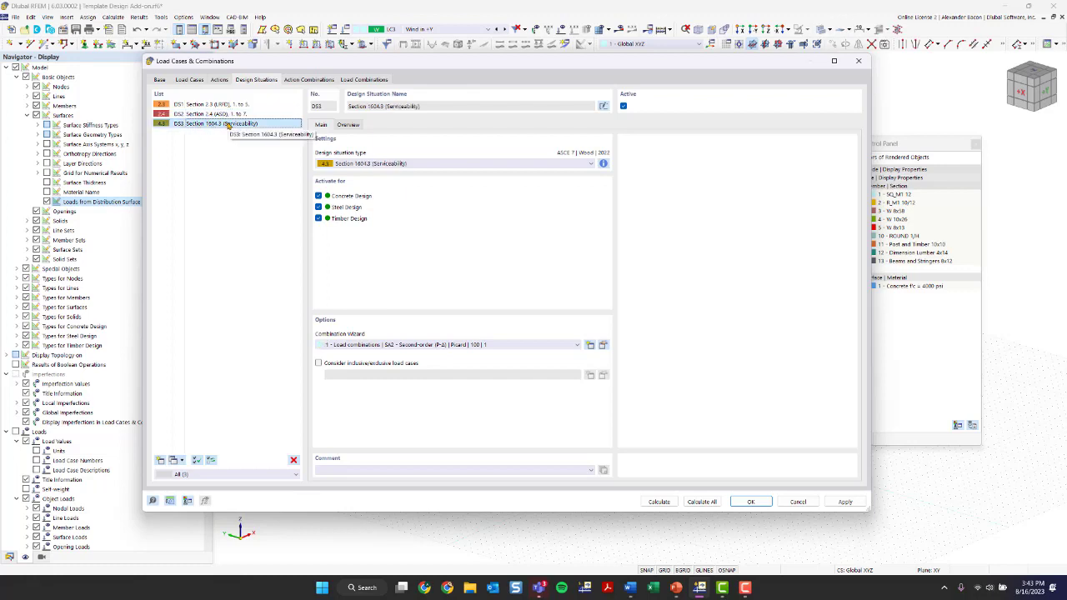
left_click(603, 163)
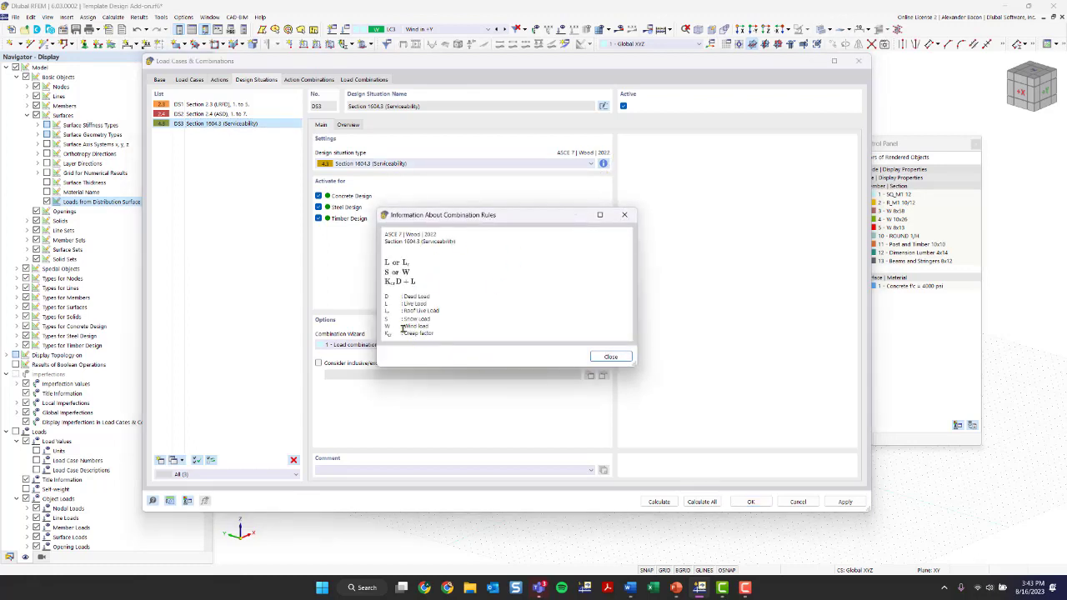
left_click_drag(404, 331, 434, 333)
left_click(624, 214)
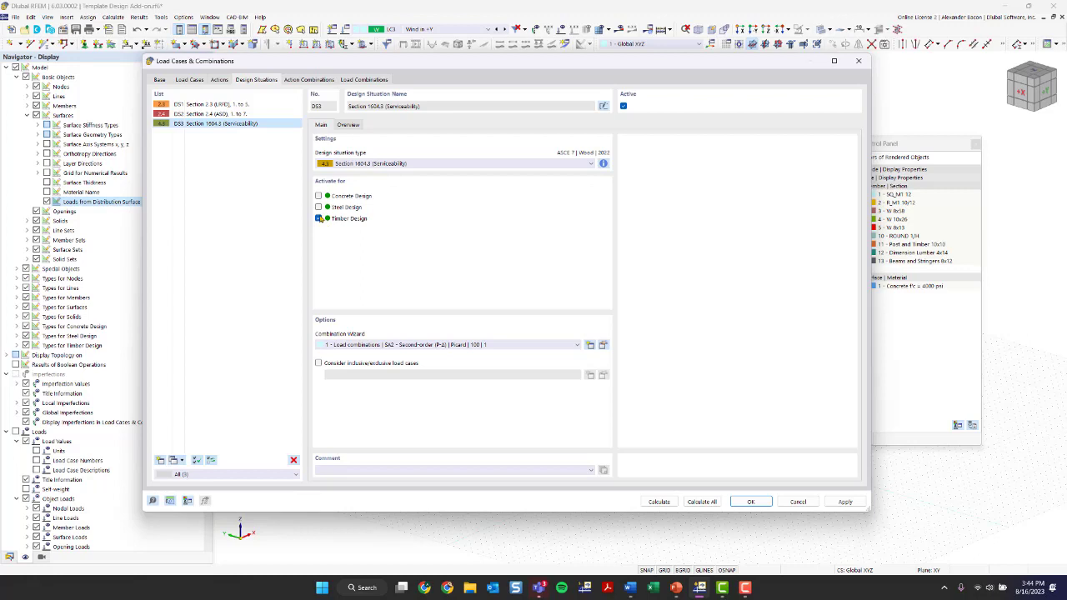
left_click(750, 501)
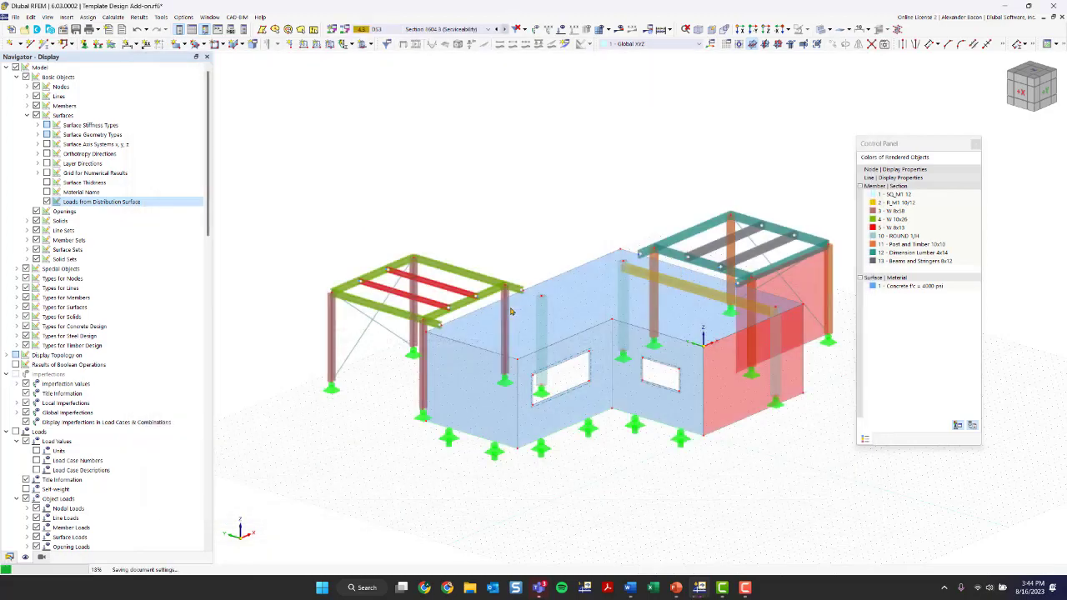
Review the generated load combinations in the list of load cases and design situations
scroll(539, 255, "down", 2)
middle_click_drag(448, 222, 662, 195, "ctrl")
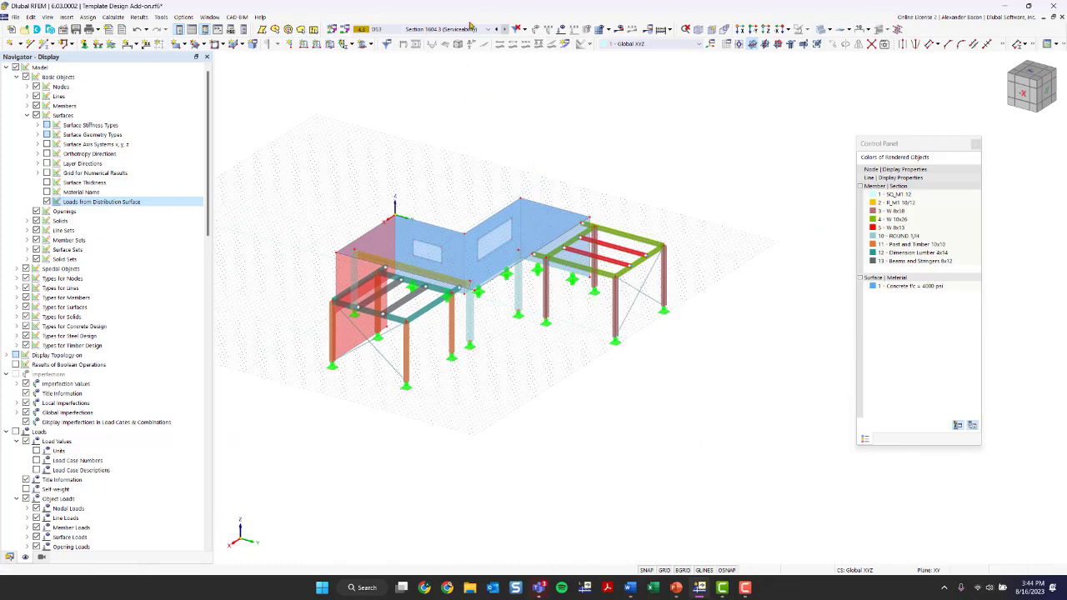
left_click(469, 30)
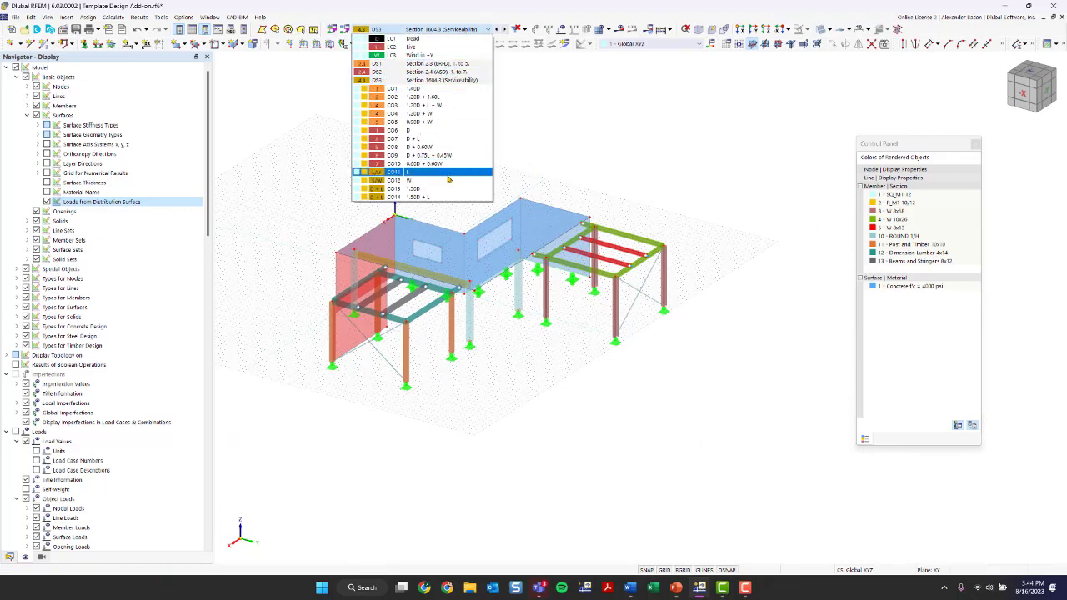
left_click(442, 32)
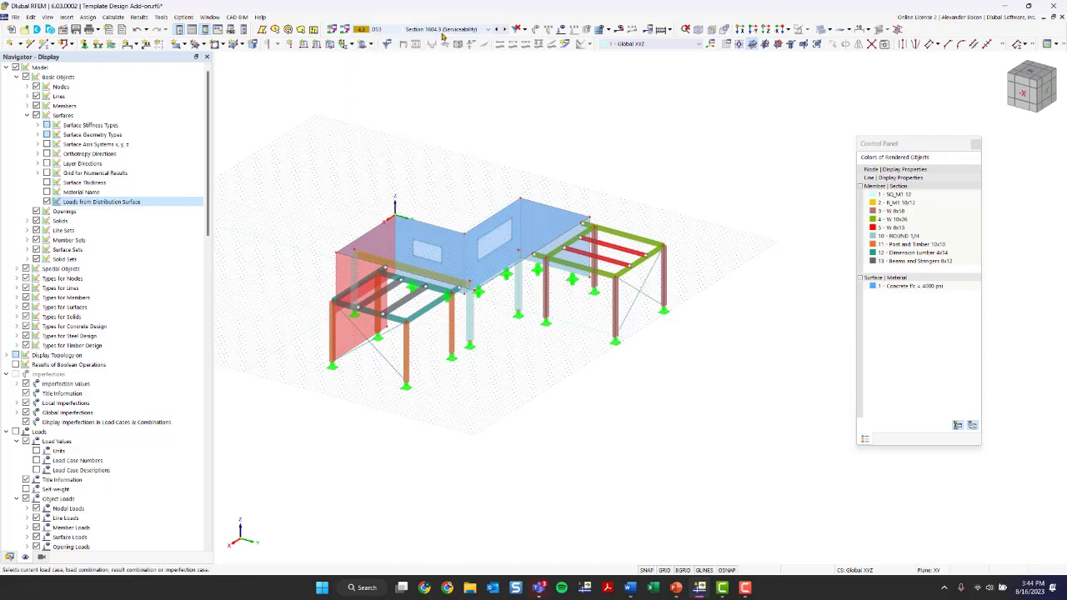
Try to calculate the whole model, and go from the plausibility error to members 50 and 51 in the Members table
left_click(662, 31)
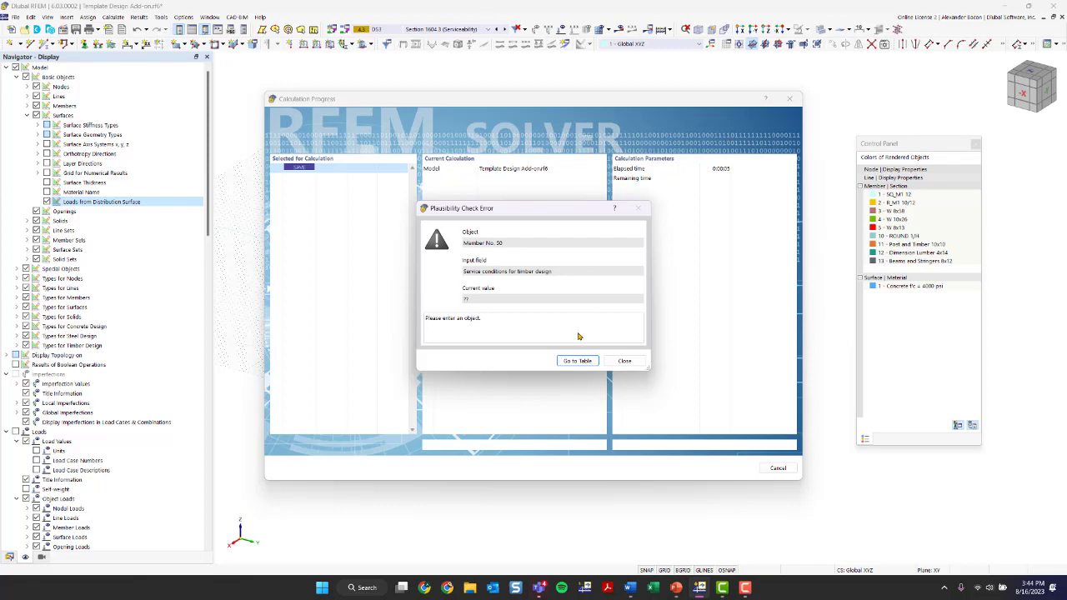
left_click(578, 361)
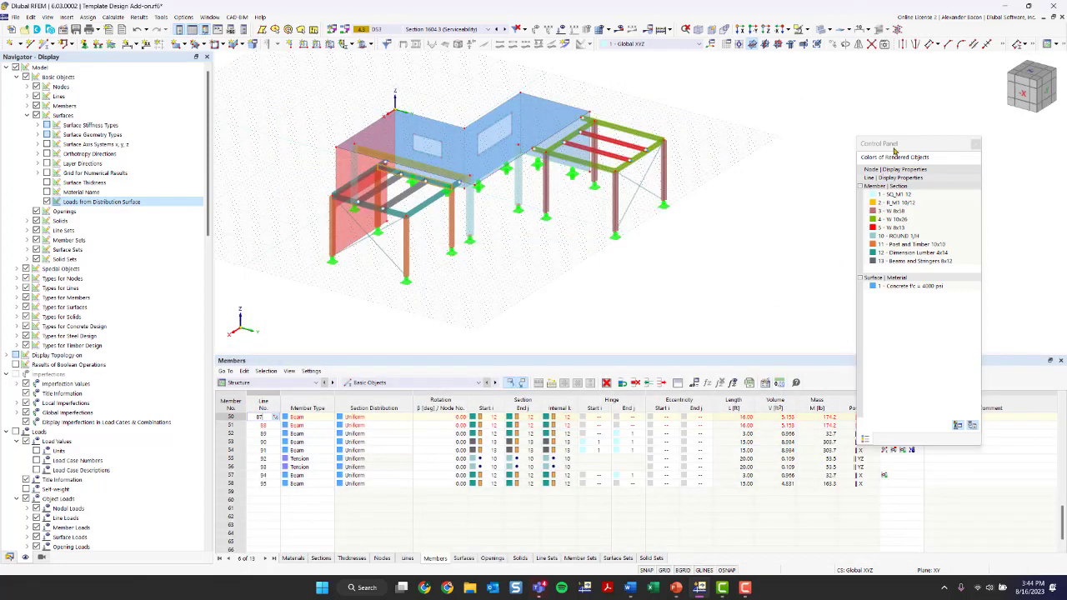
left_click_drag(898, 150, 978, 103)
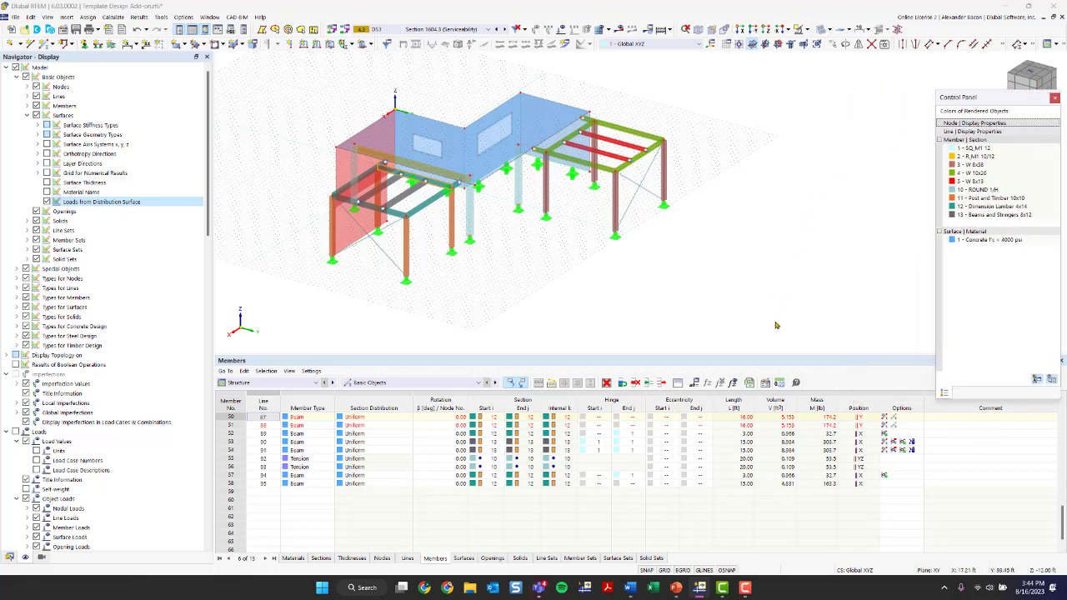
left_click(231, 417)
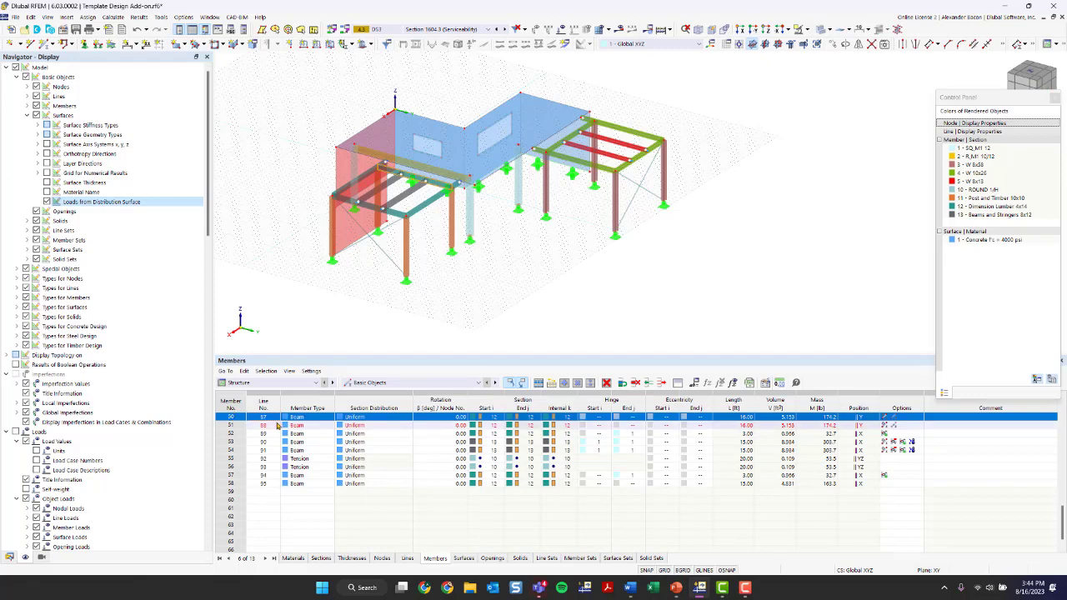
left_click(233, 425)
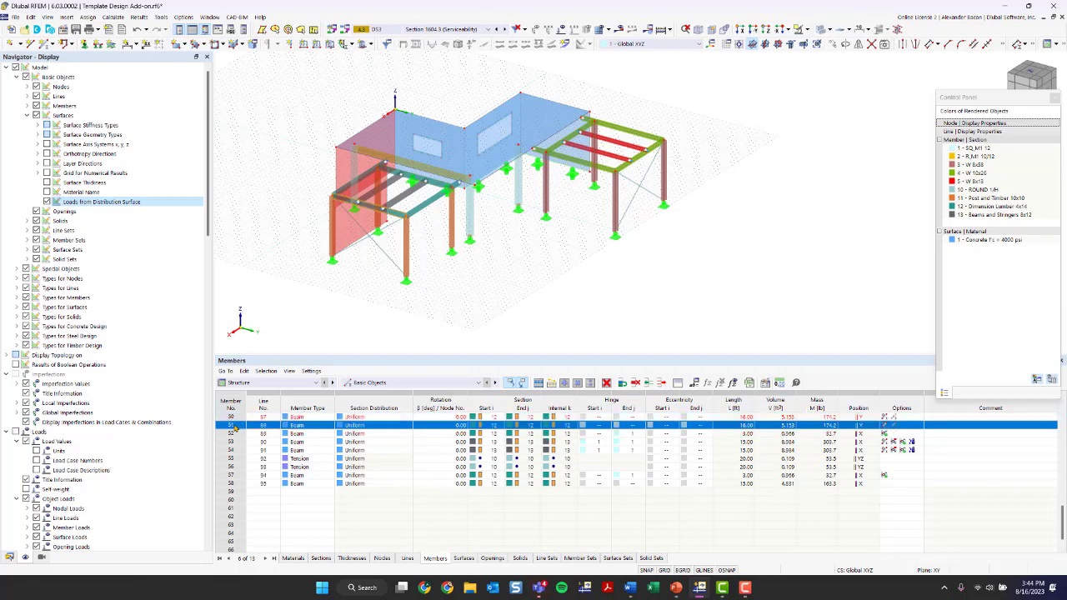
Calculate the whole model again and inspect the serviceability deformations on the timber canopy frame up close
left_click(663, 30)
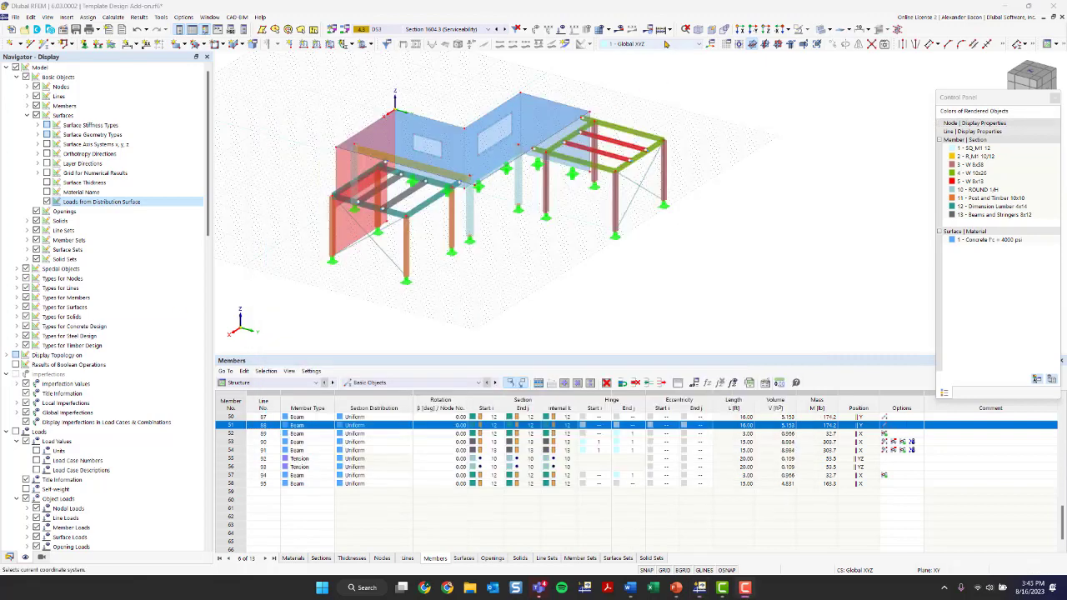
left_click(659, 32)
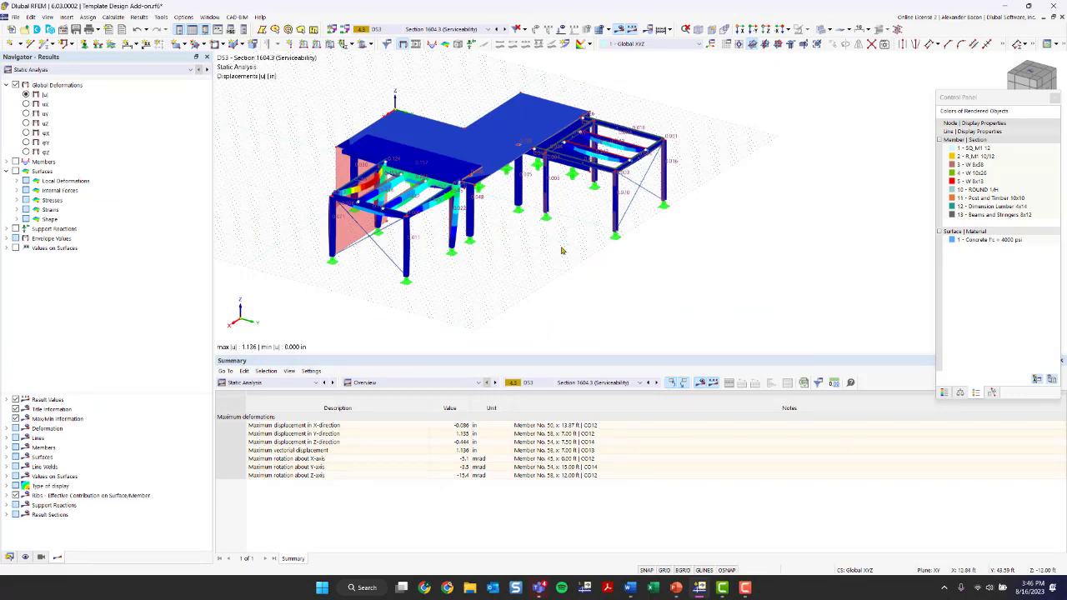
middle_click_drag(561, 249, 528, 290)
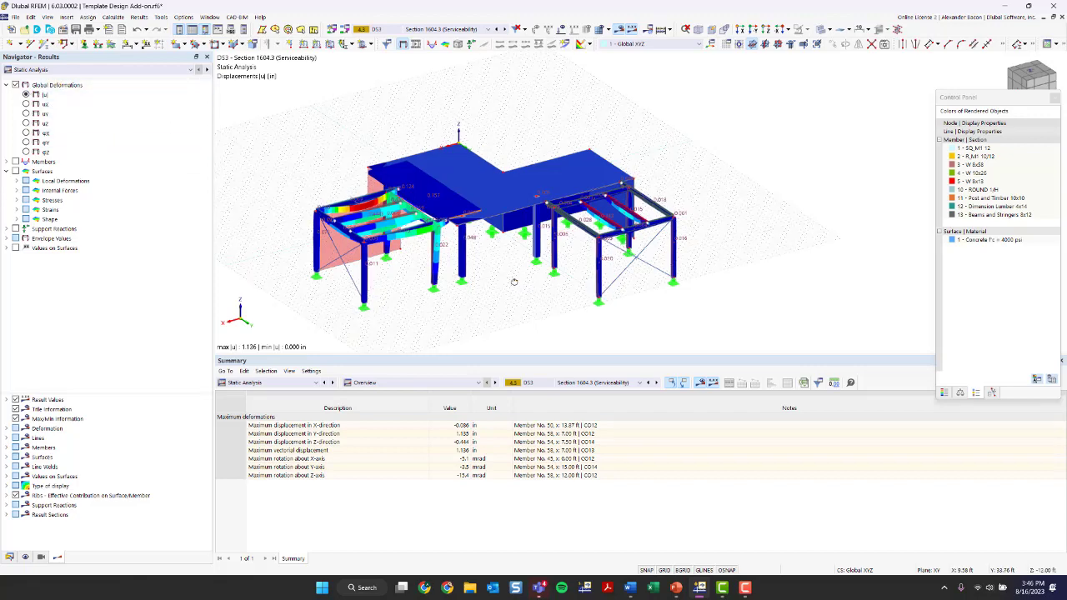
mouse_move(515, 282)
middle_mouse_down("ctrl")
mouse_move(483, 300)
mouse_move(621, 276)
mouse_move(501, 288)
middle_mouse_up("ctrl")
scroll(495, 291, "up", 3)
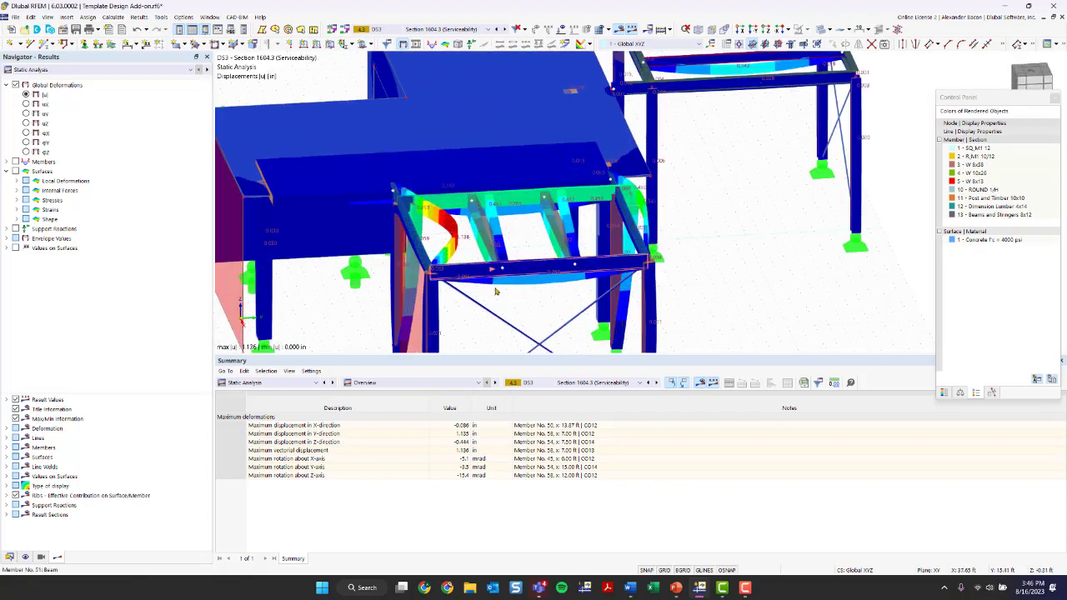
Switch the displayed deformations to design situation DS1, Section 2.3 (LRFD), and expand the envelope value options
left_click(455, 30)
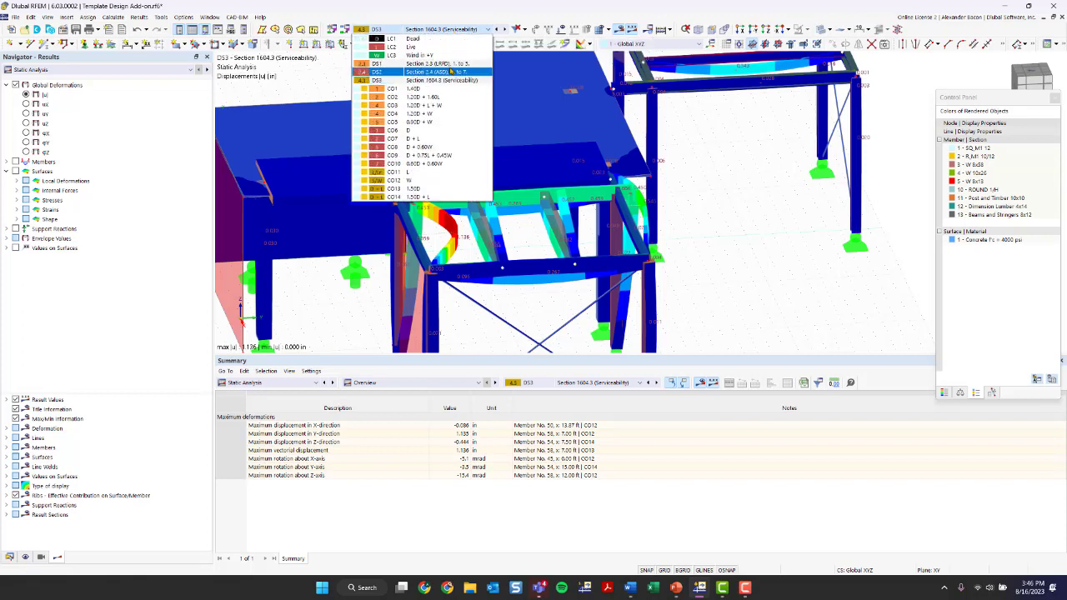
left_click(444, 66)
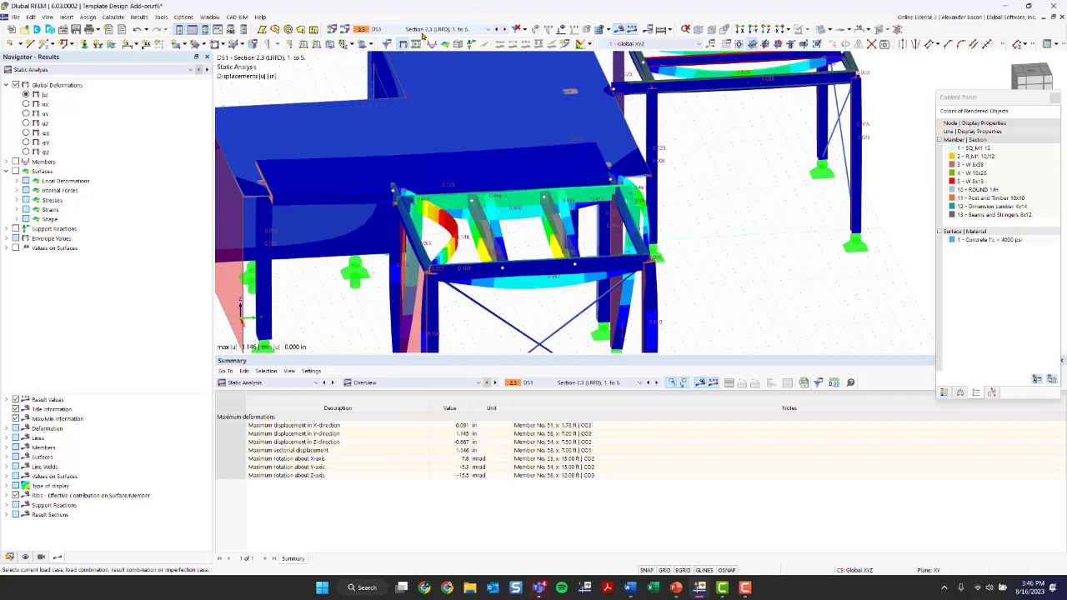
scroll(547, 209, "down", 5)
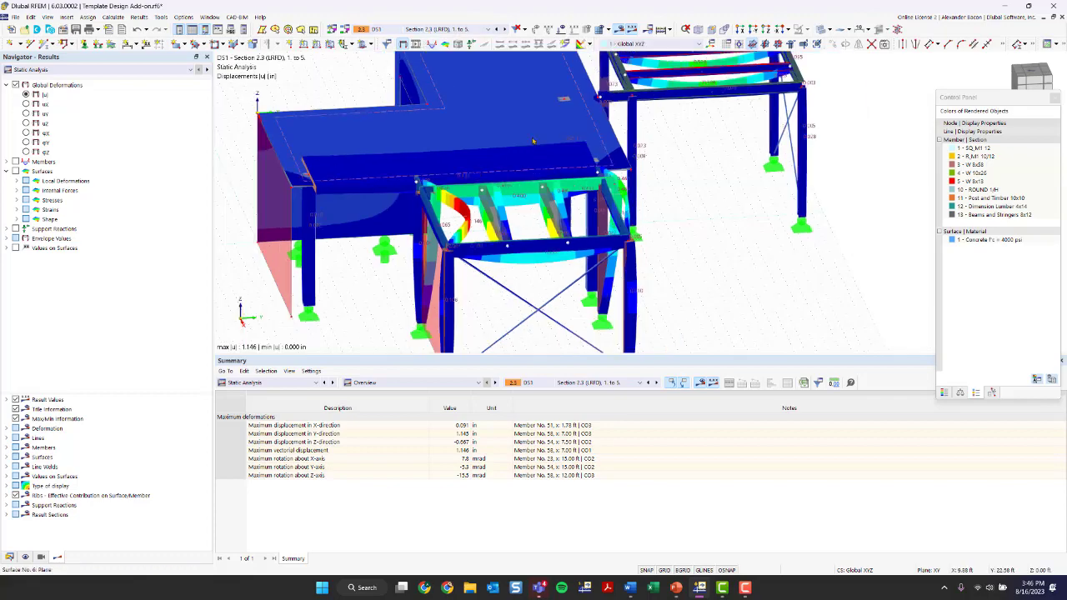
middle_click_drag(547, 209, 560, 204, "ctrl")
left_click(15, 239)
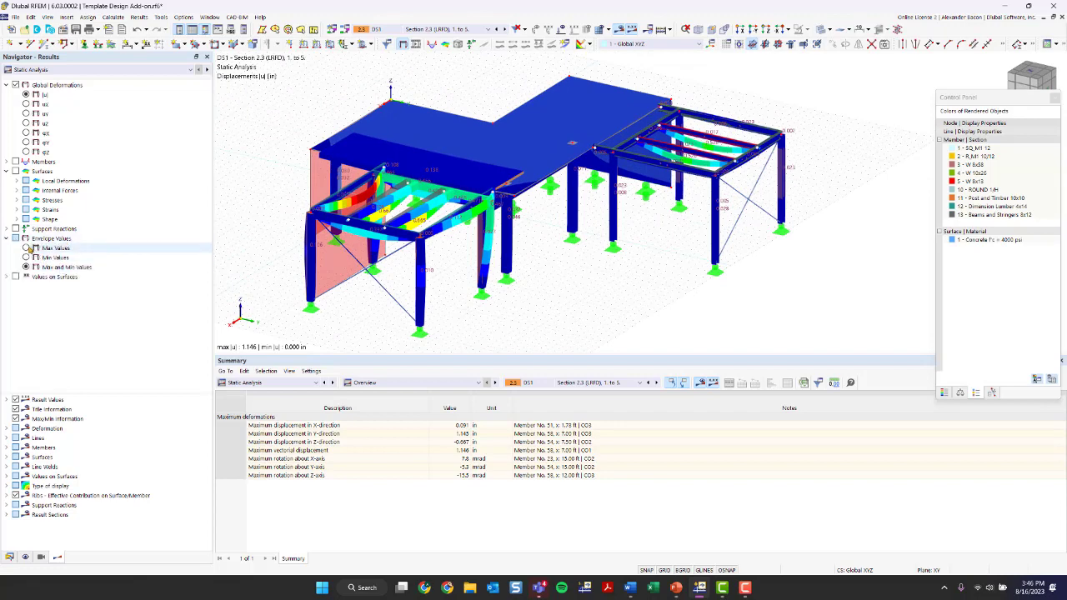
Compare the minimum and maximum envelope deformations, then display the maximum values and view the canopy from another side
left_click(28, 248)
left_click(28, 258)
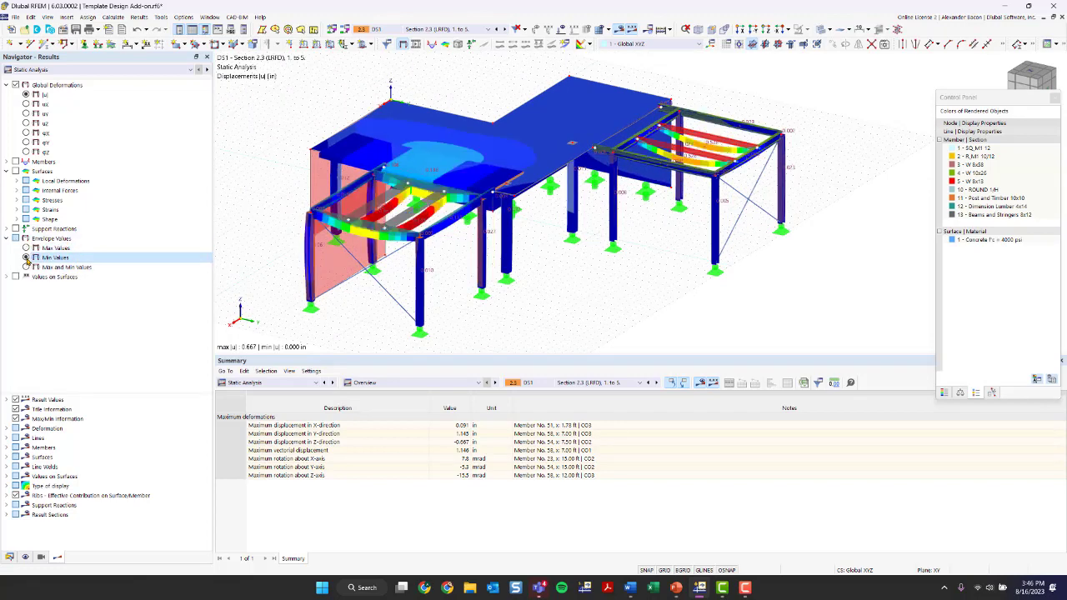
left_click(27, 248)
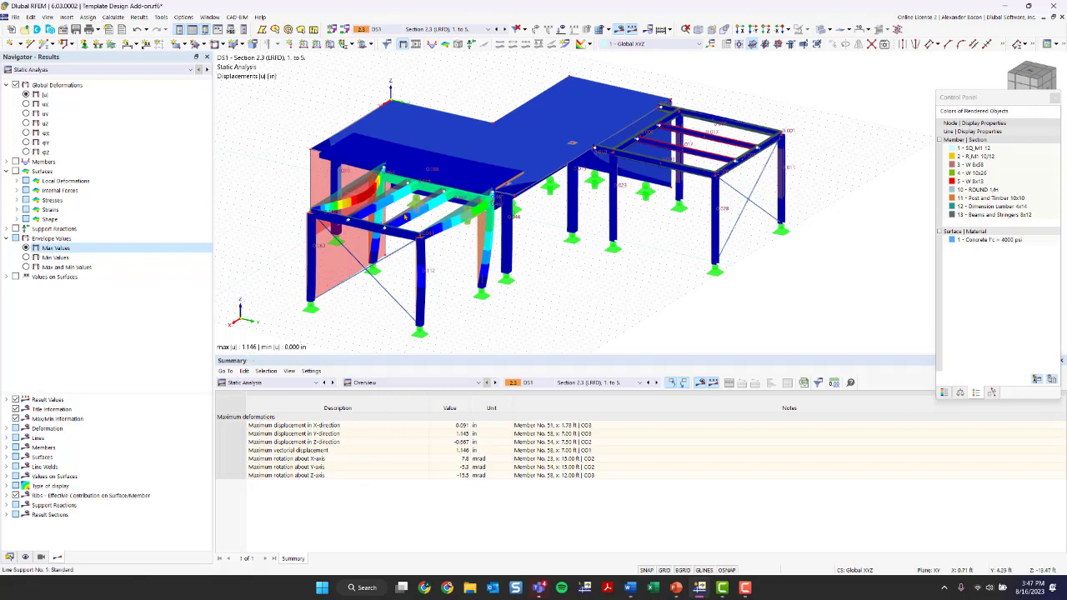
middle_click_drag(407, 262, 447, 266, "ctrl")
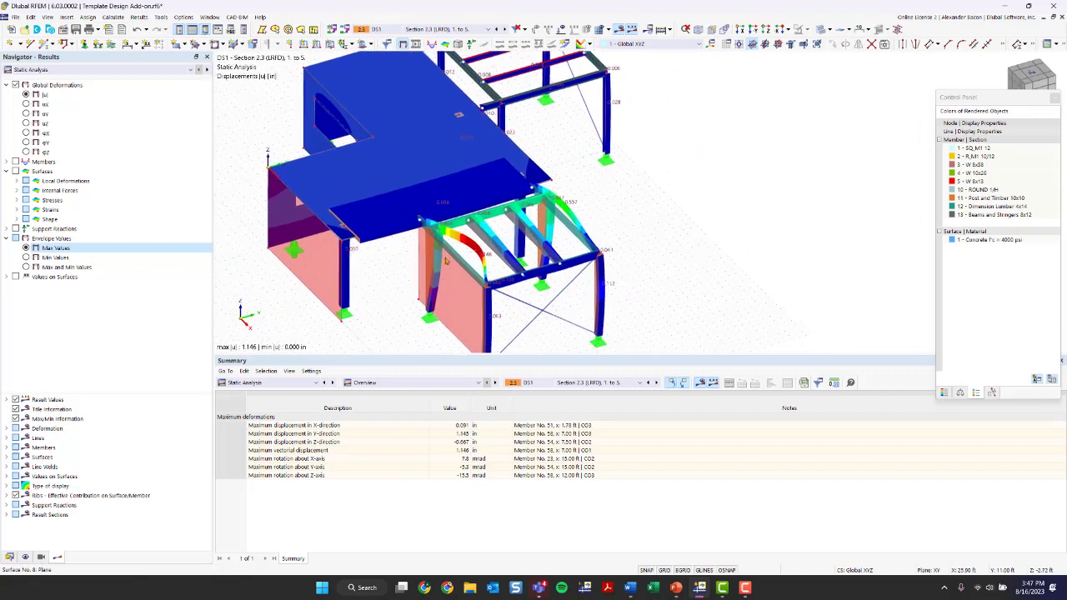
Show the global deformation color scale, dock the control panel, and open the result display factors
left_click(944, 392)
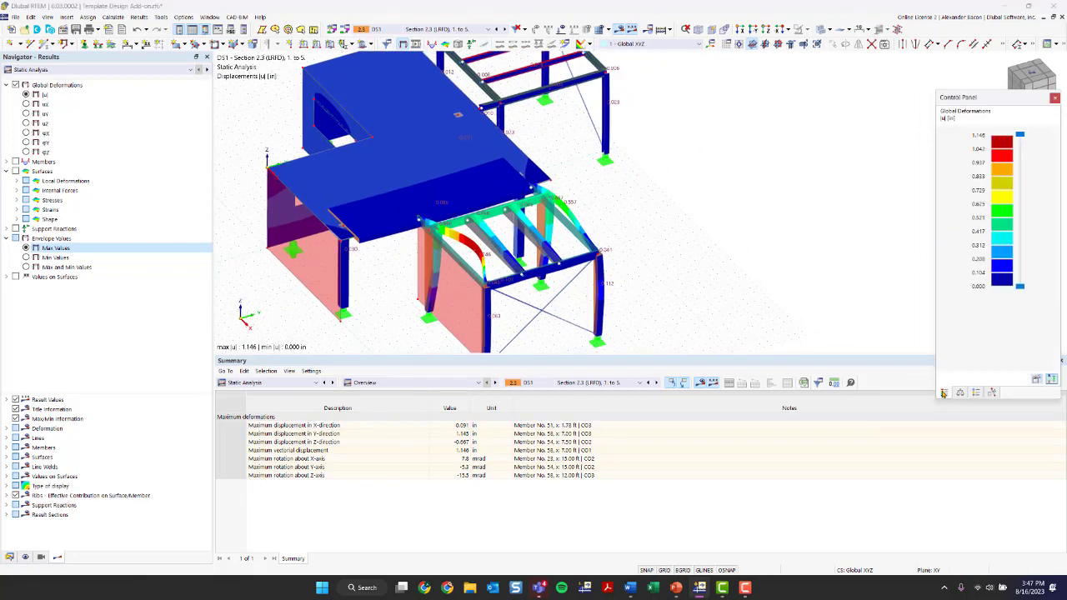
double_click(989, 97)
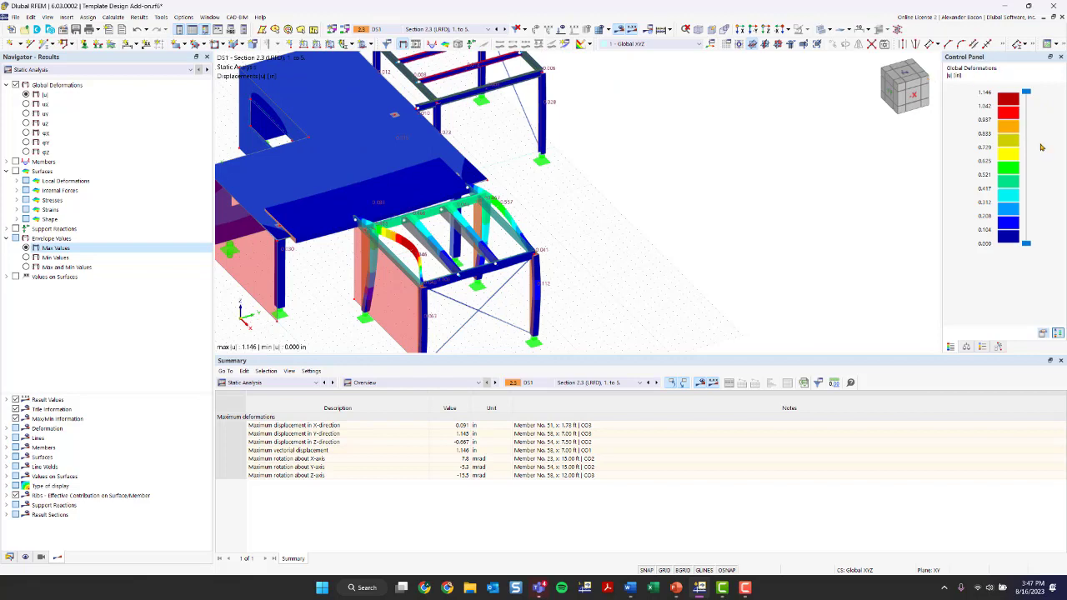
left_click(967, 347)
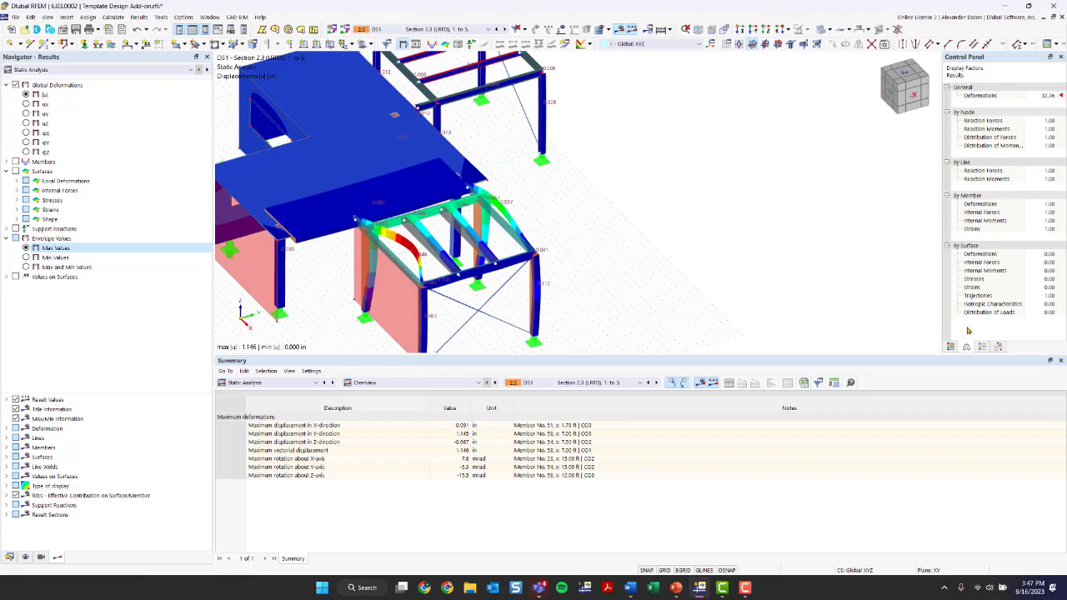
Reduce the general deformation display factor to 1.75 and view the deformed shape of the whole structure
double_click(1042, 95)
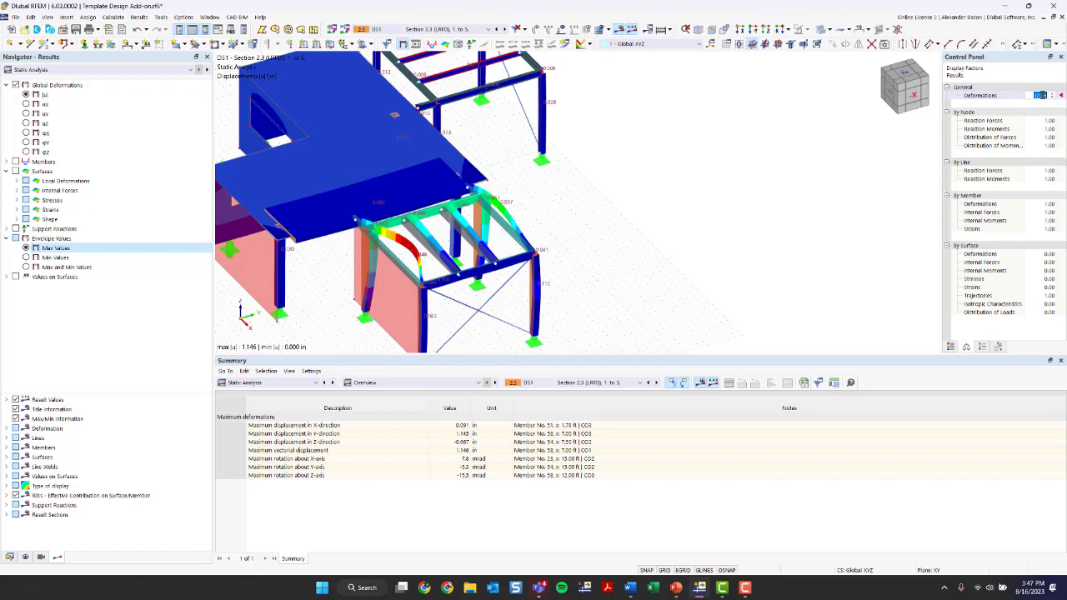
left_click(1054, 98)
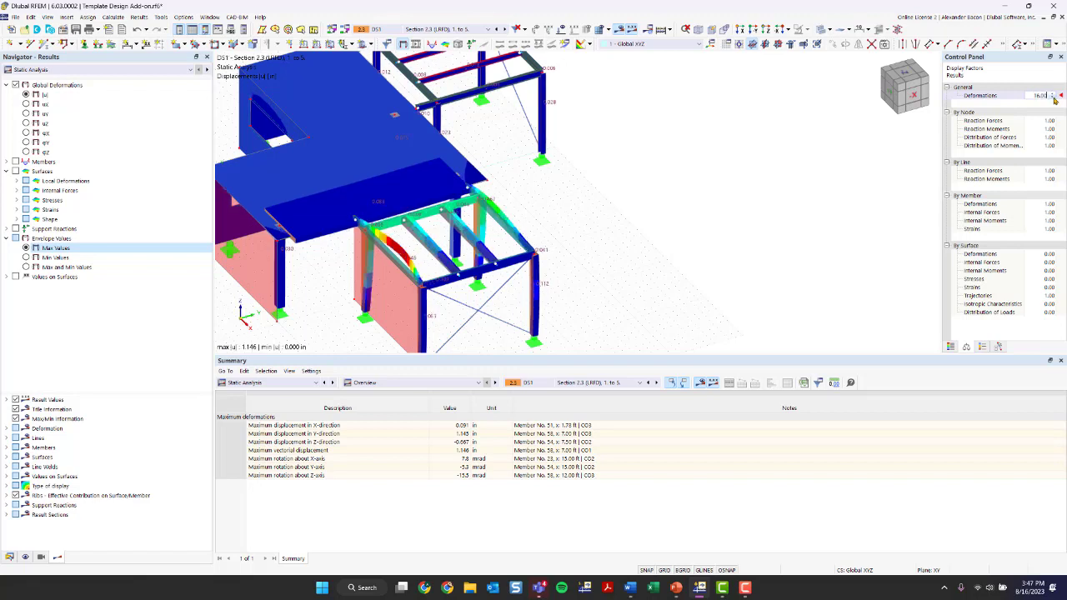
left_click(1054, 98)
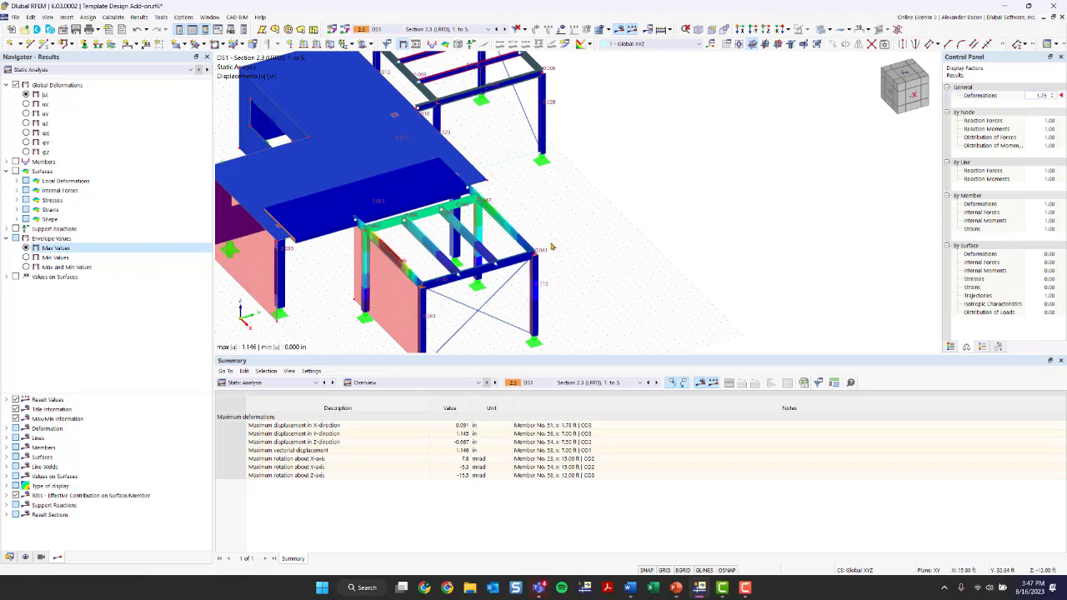
scroll(498, 245, "down", 1)
middle_click_drag(497, 246, 459, 236)
scroll(574, 250, "down", 2)
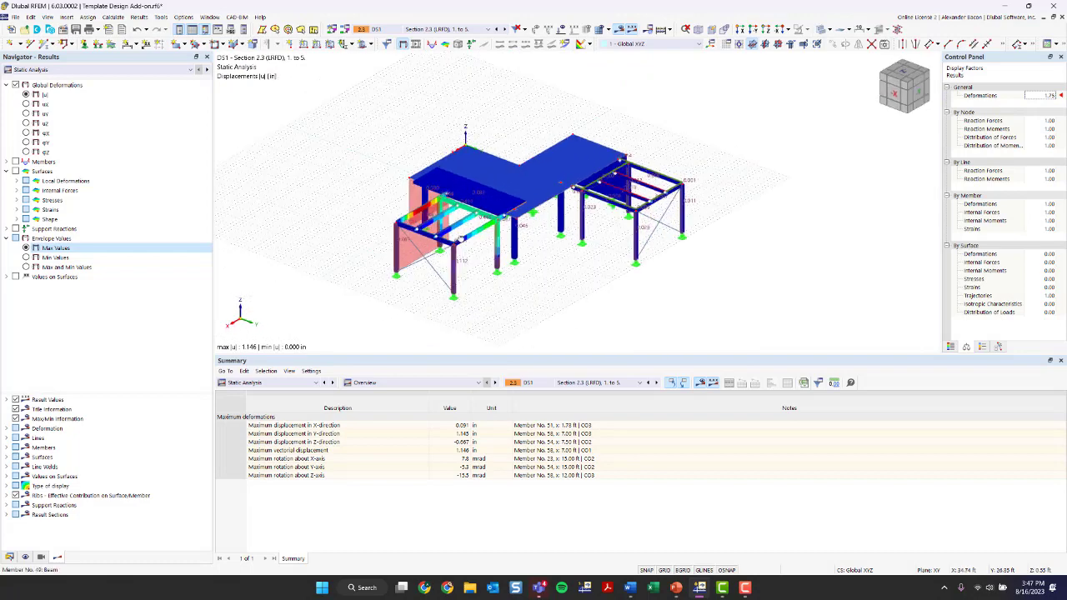
scroll(430, 219, "up", 1)
scroll(429, 219, "up", 1)
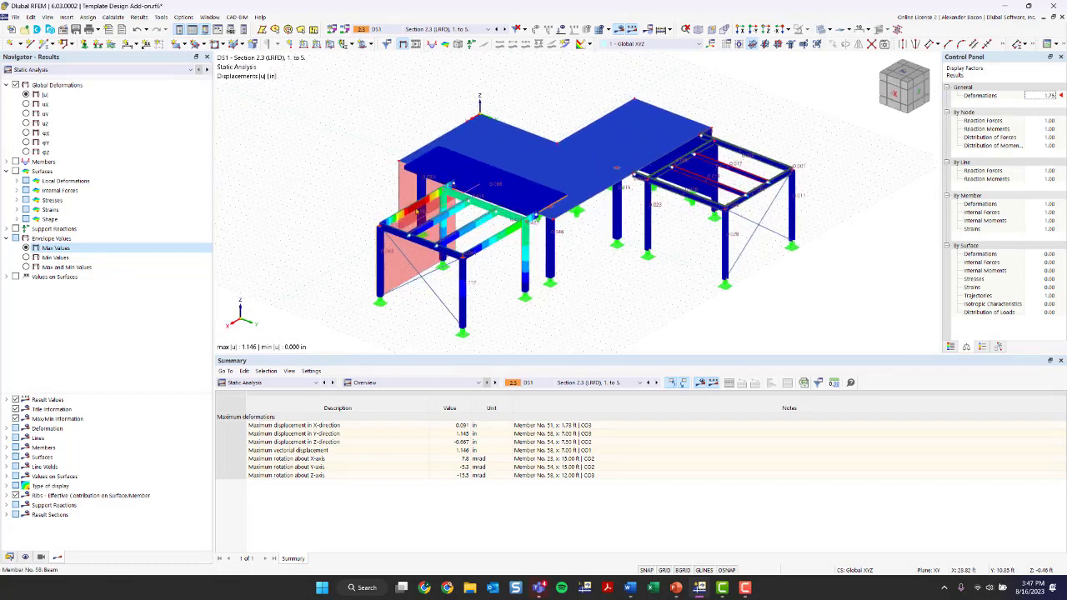
Set the general deformation display factor to 16.00 and view the deformed timber canopy up close
left_click(1052, 96)
left_click(1052, 97)
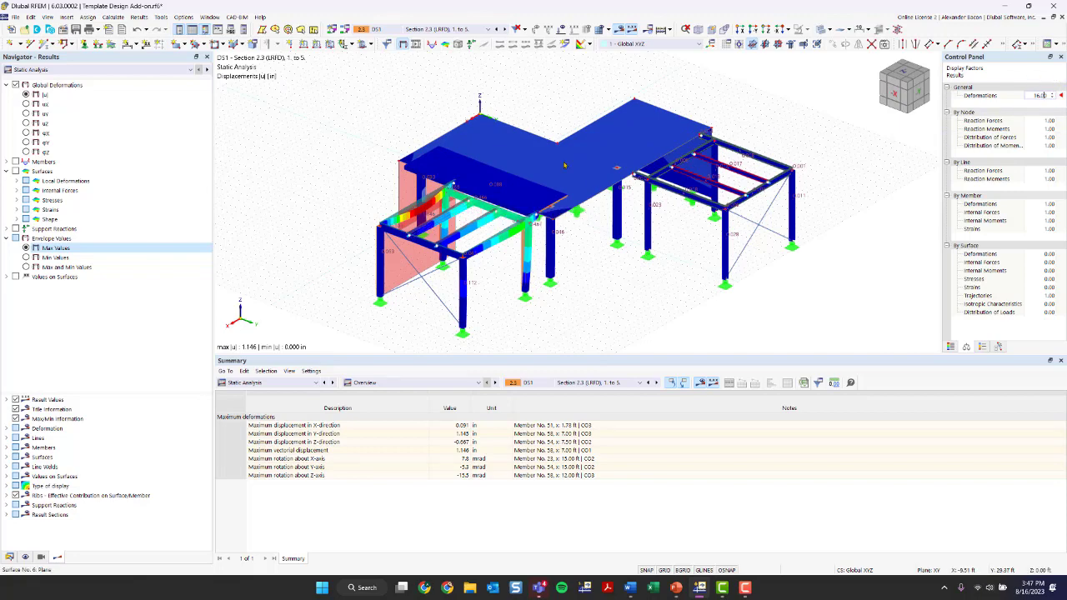
scroll(553, 311, "down", 1)
scroll(625, 299, "up", 2)
middle_click_drag(612, 296, 597, 218, "ctrl")
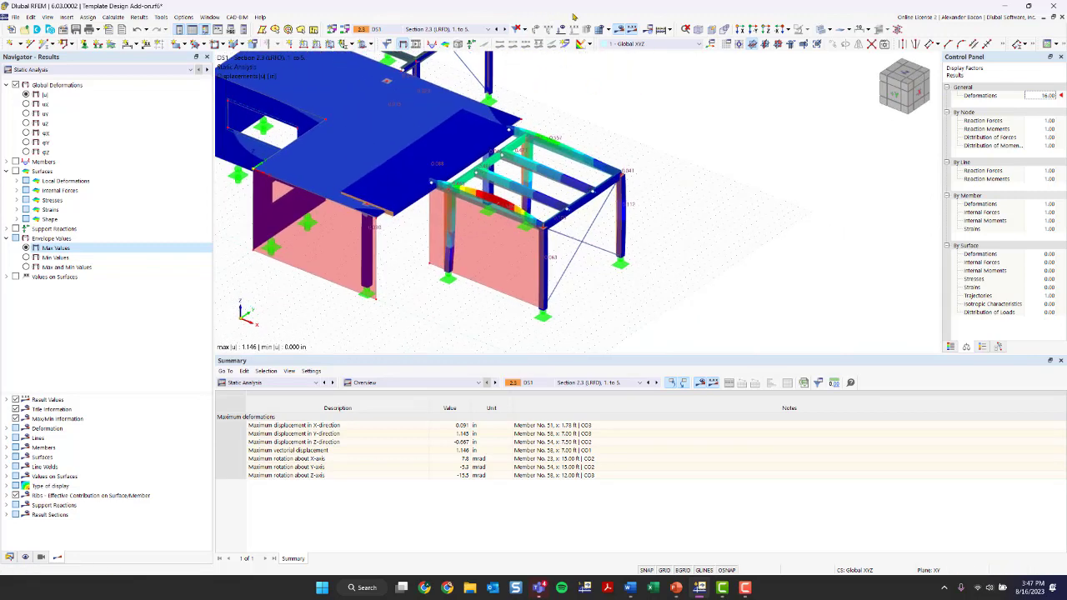
Hide the analysis results and examine the member connections and hinges of the timber canopy frame
left_click(622, 30)
scroll(527, 199, "up", 3)
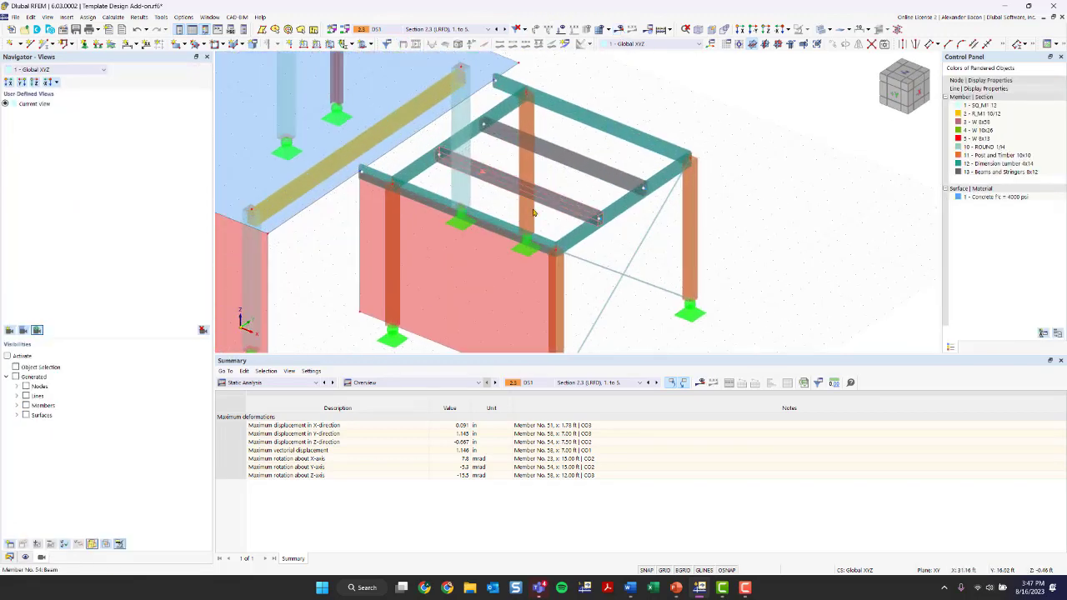
scroll(527, 204, "down", 2)
scroll(560, 220, "up", 2)
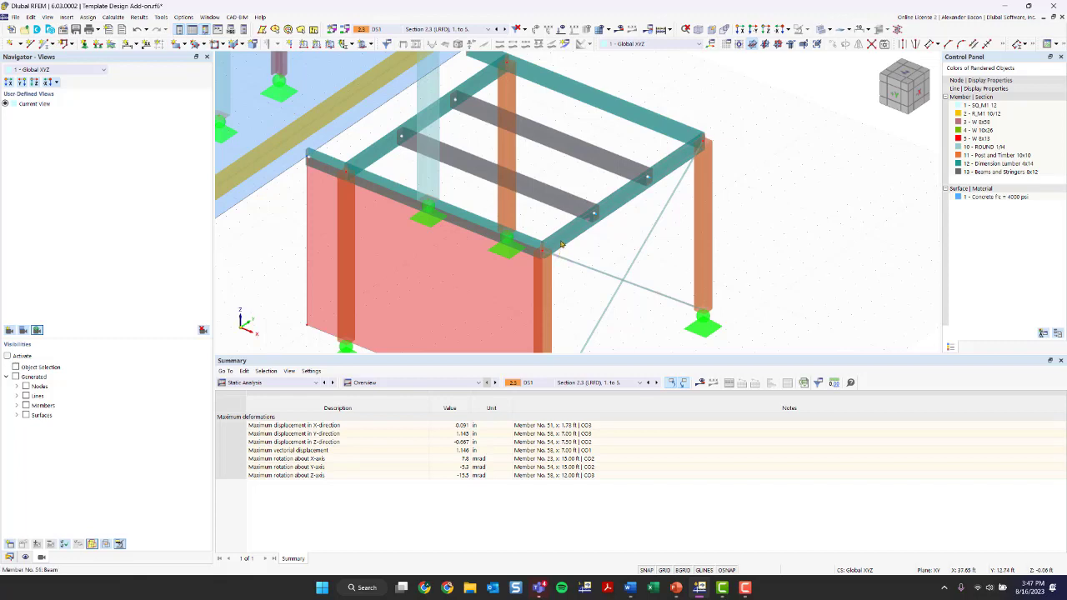
mouse_move(565, 238)
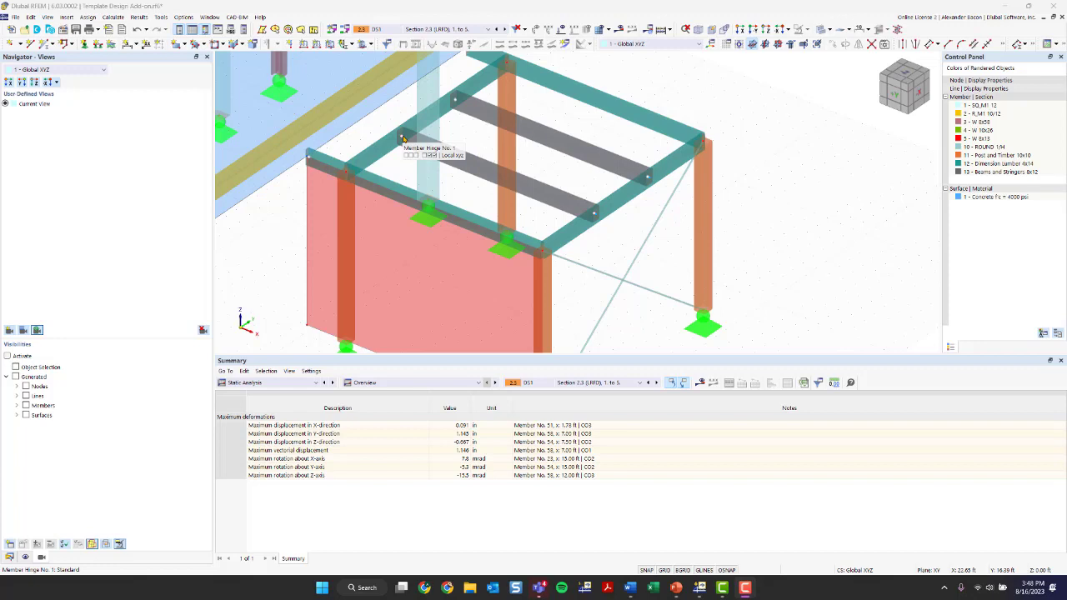
Turn off design properties for member 54, review its hinge conditions, and apply the change by accepting deletion of the design results
double_click(468, 164)
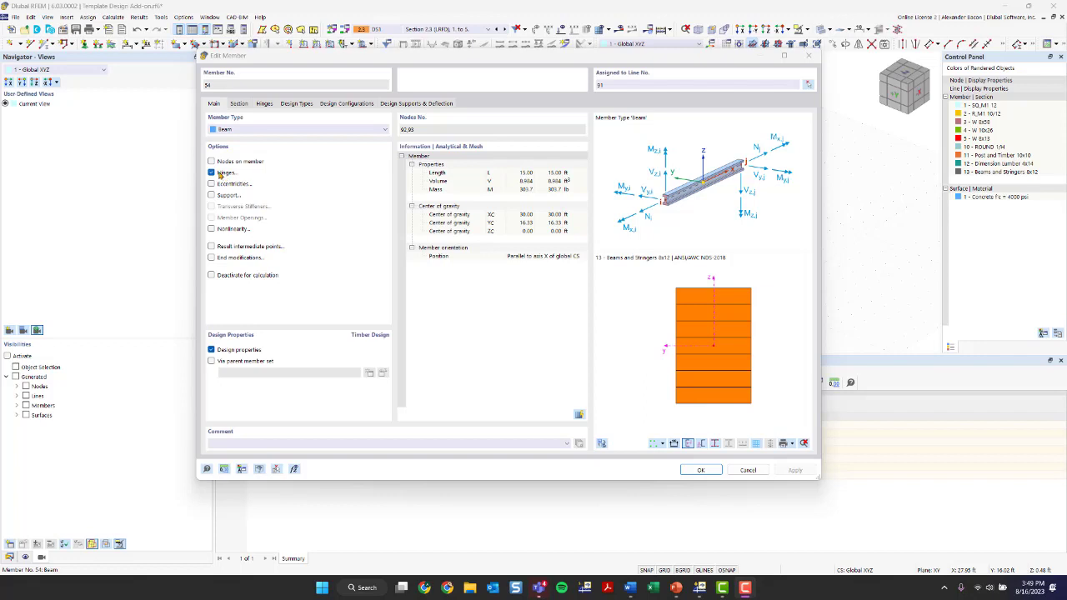
left_click(212, 350)
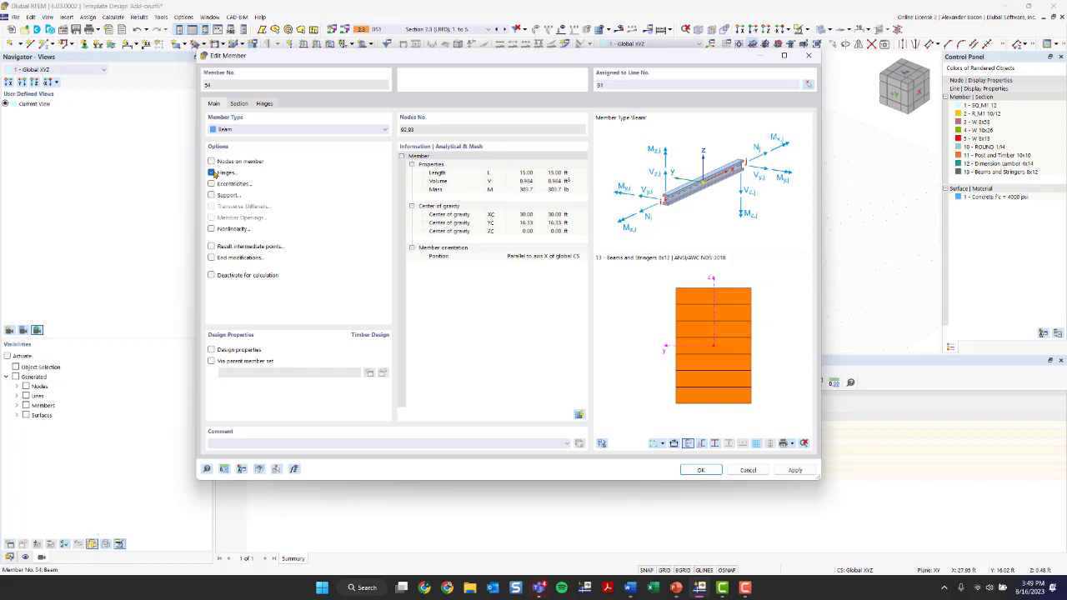
left_click(265, 103)
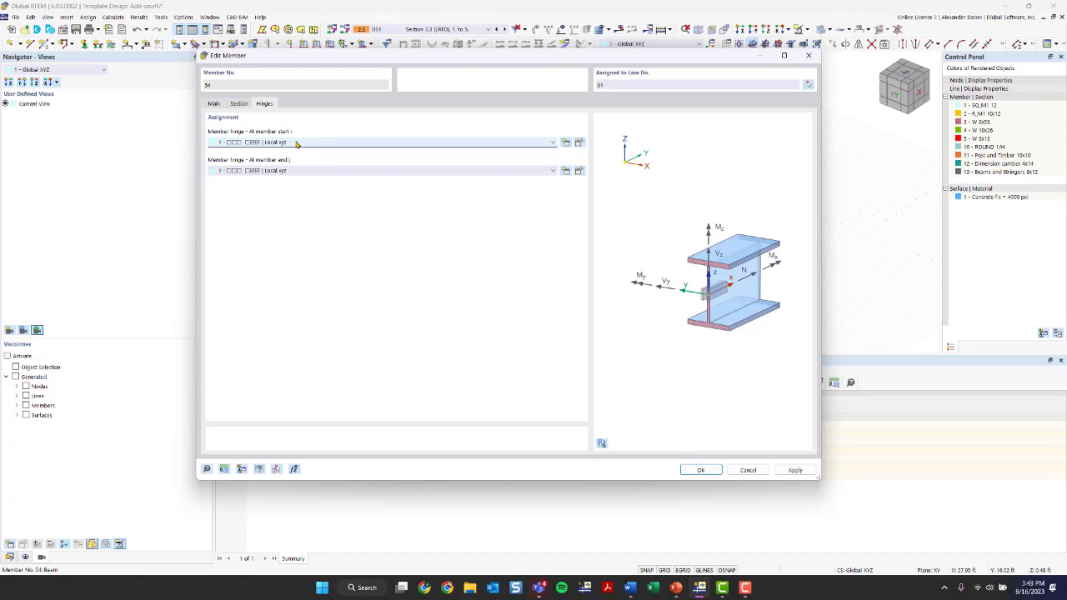
left_click(579, 144)
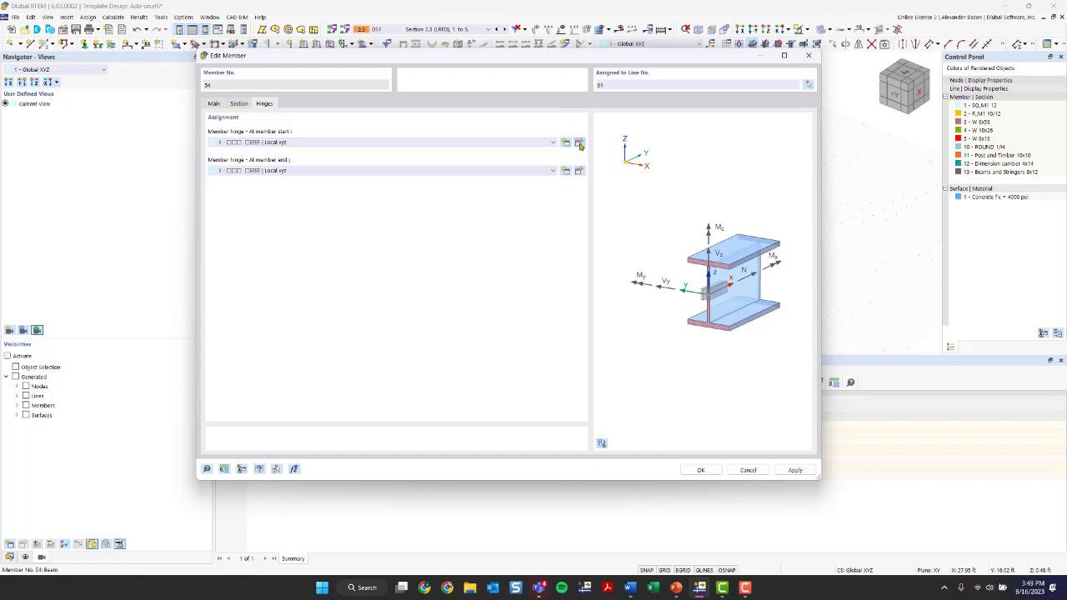
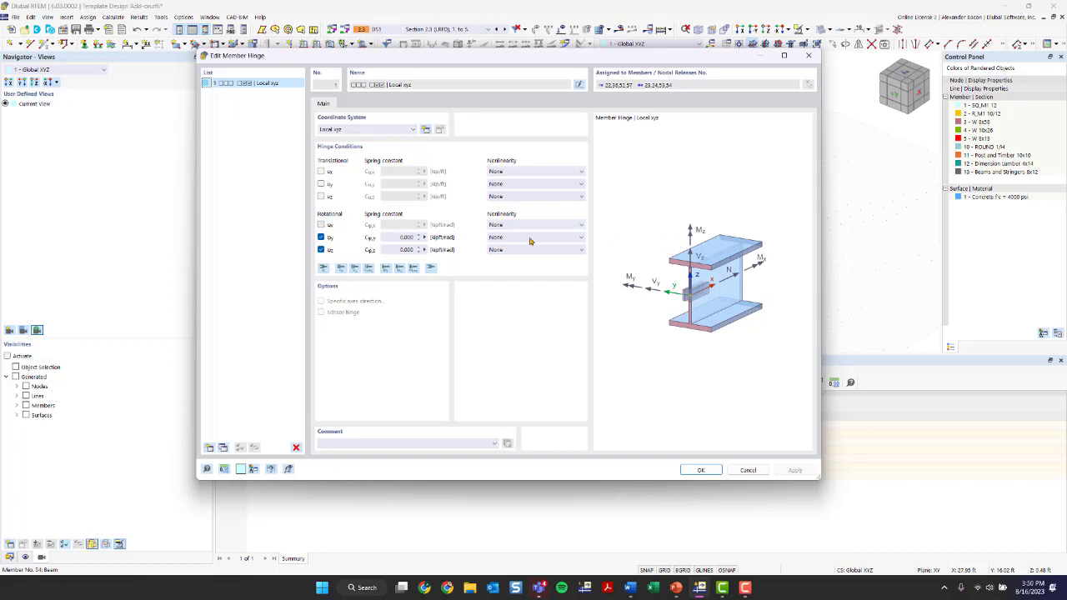
left_click(808, 55)
left_click(692, 471)
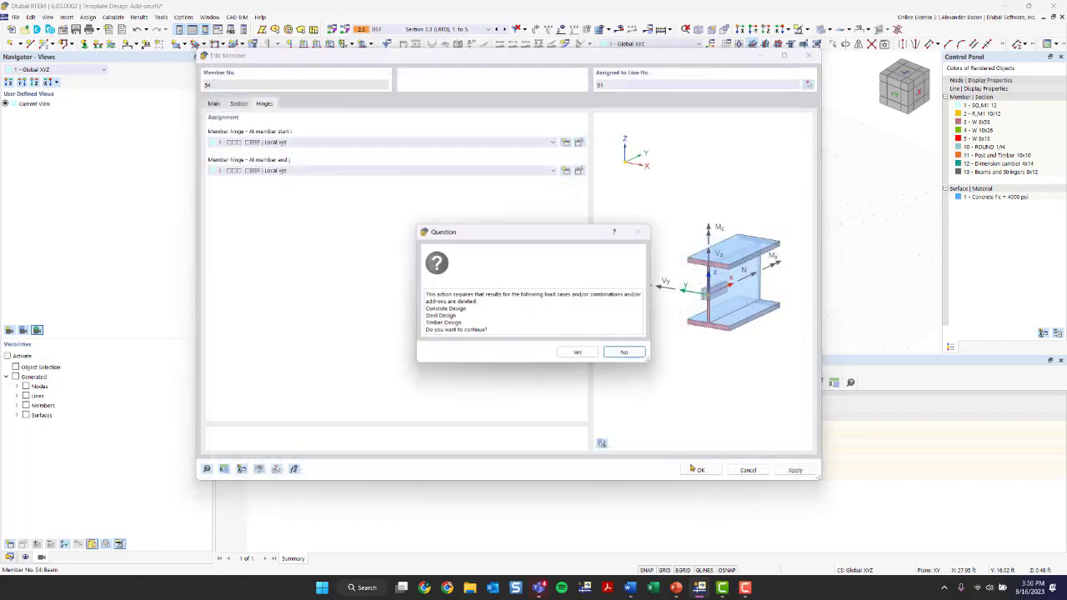
left_click(579, 352)
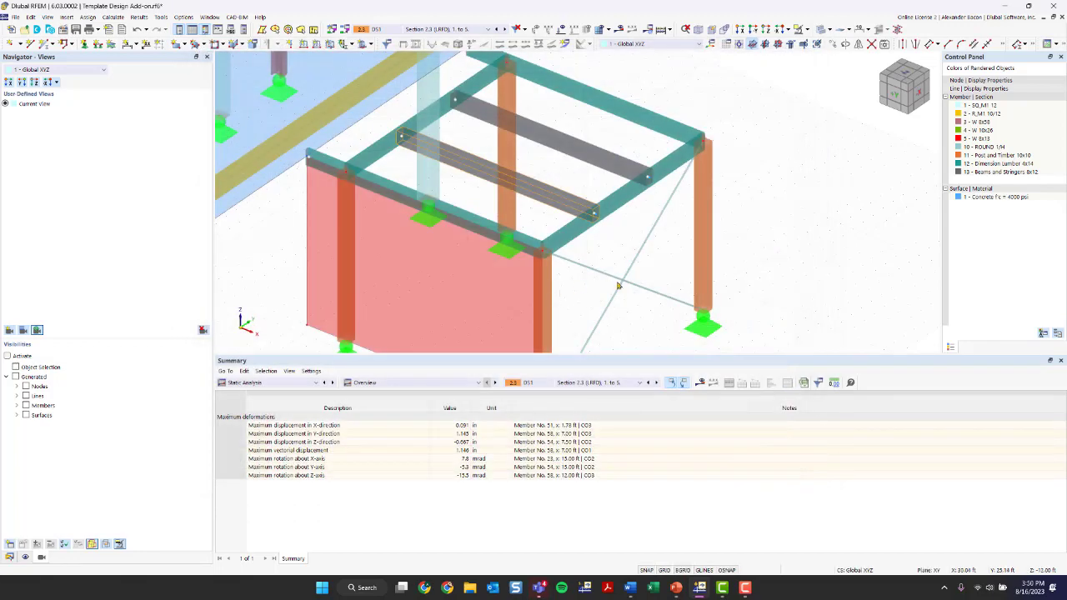
Activate hinges for timber members 49-51 and 58 and assign member hinge 1 at both their start and end
scroll(620, 286, "down", 1)
middle_click_drag(638, 241, 572, 279)
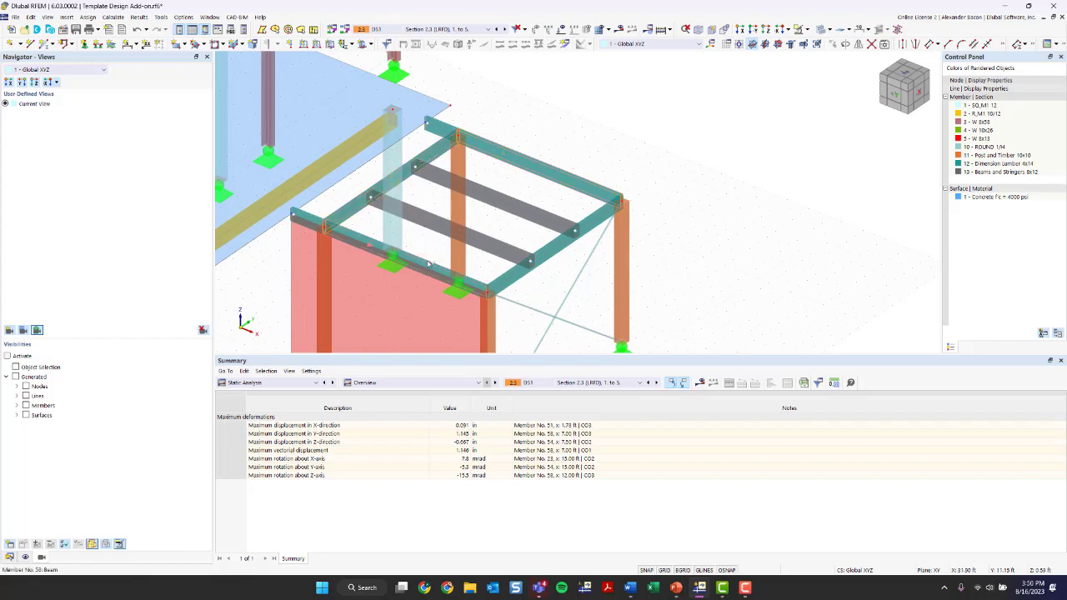
double_click(504, 281)
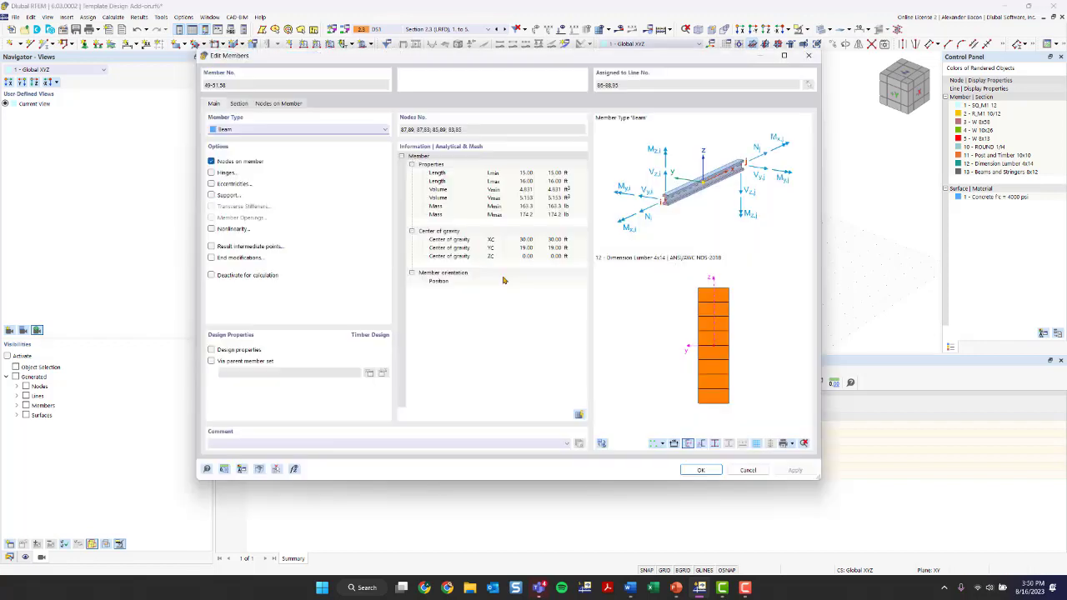
left_click(211, 173)
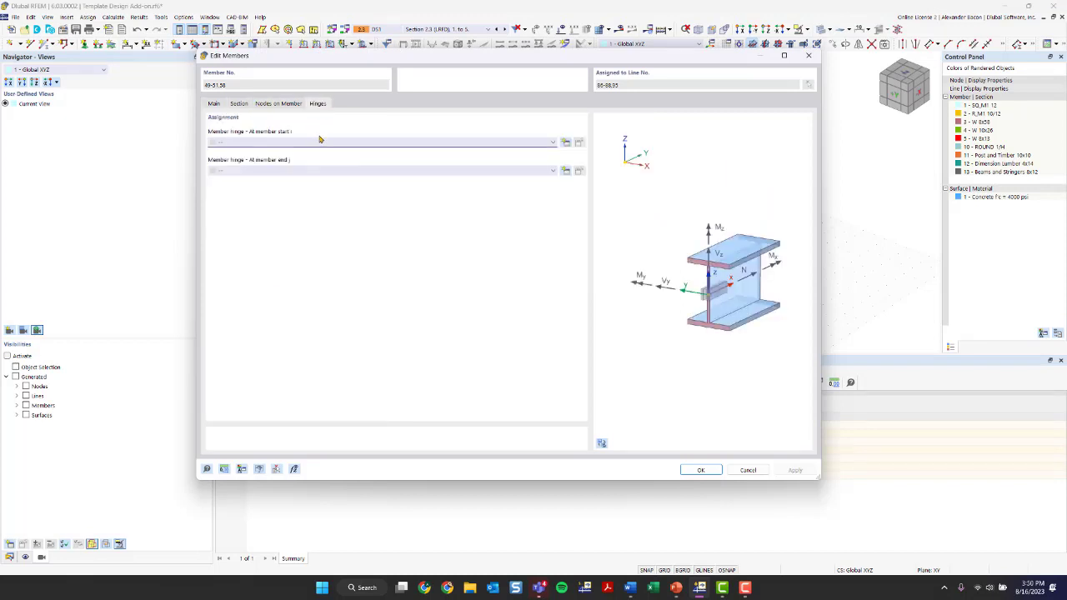
left_click(320, 139)
left_click(319, 158)
left_click(318, 170)
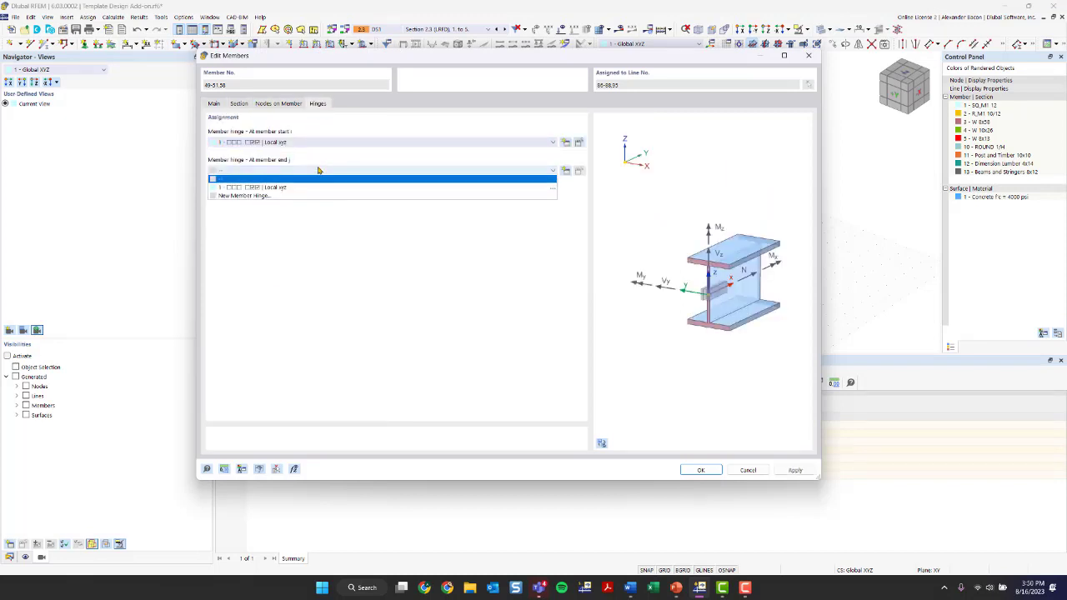
left_click(320, 187)
left_click(703, 471)
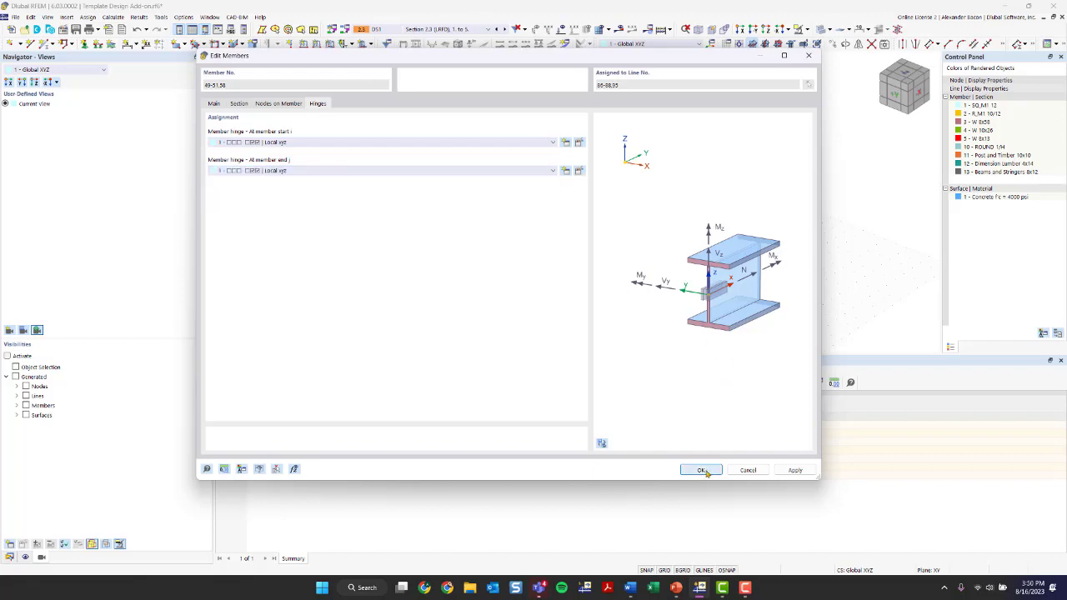
left_click(561, 336)
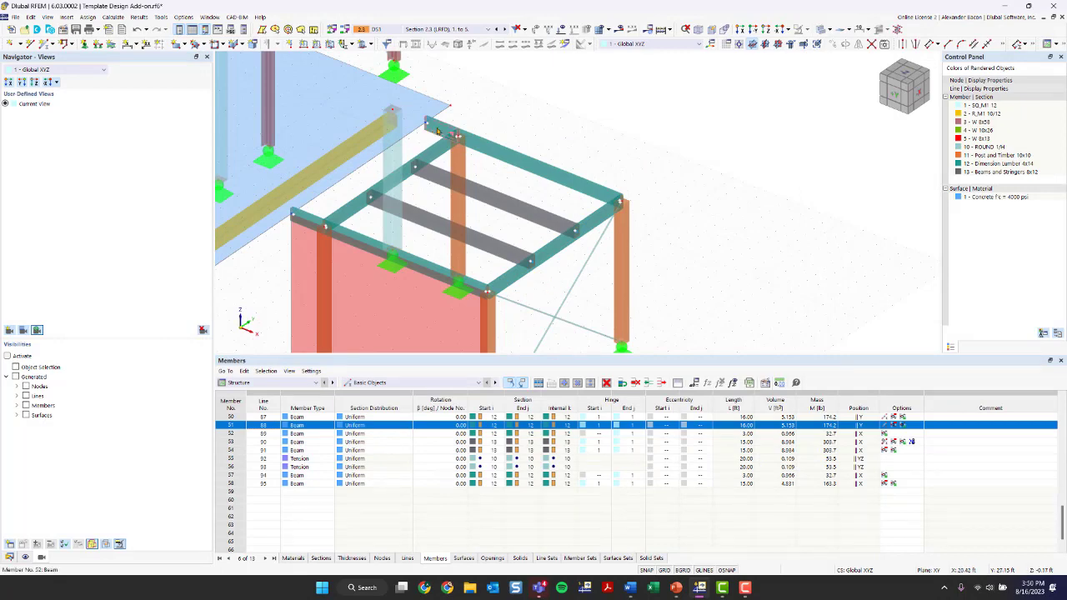
Assign member hinge 1 at the start of the short canopy members 52 and 57
double_click(315, 223)
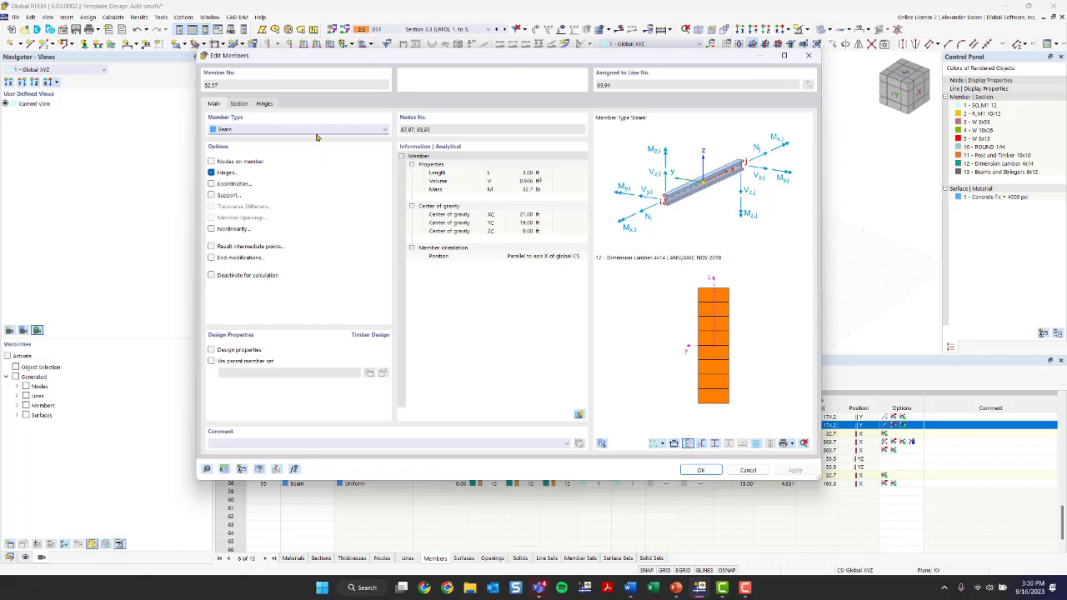
left_click(263, 104)
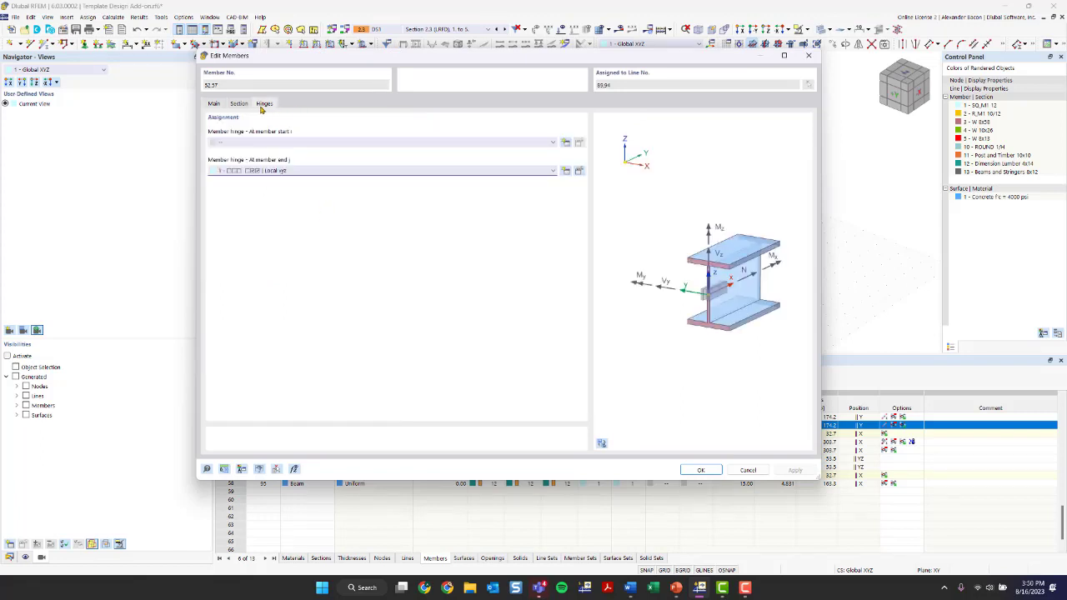
left_click(292, 144)
left_click(292, 159)
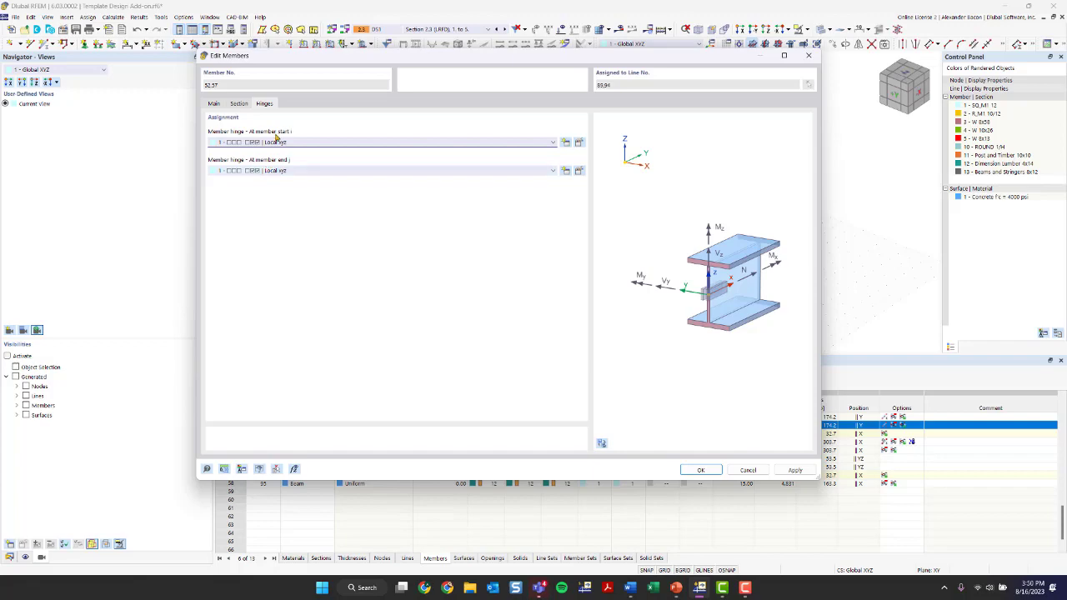
left_click(703, 469)
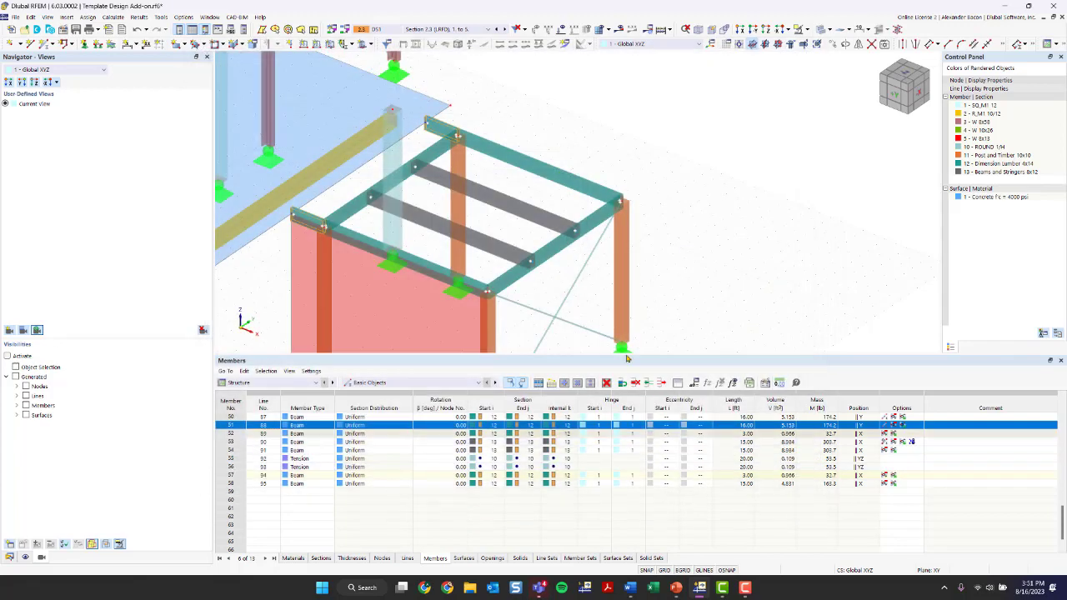
scroll(545, 297, "down", 2)
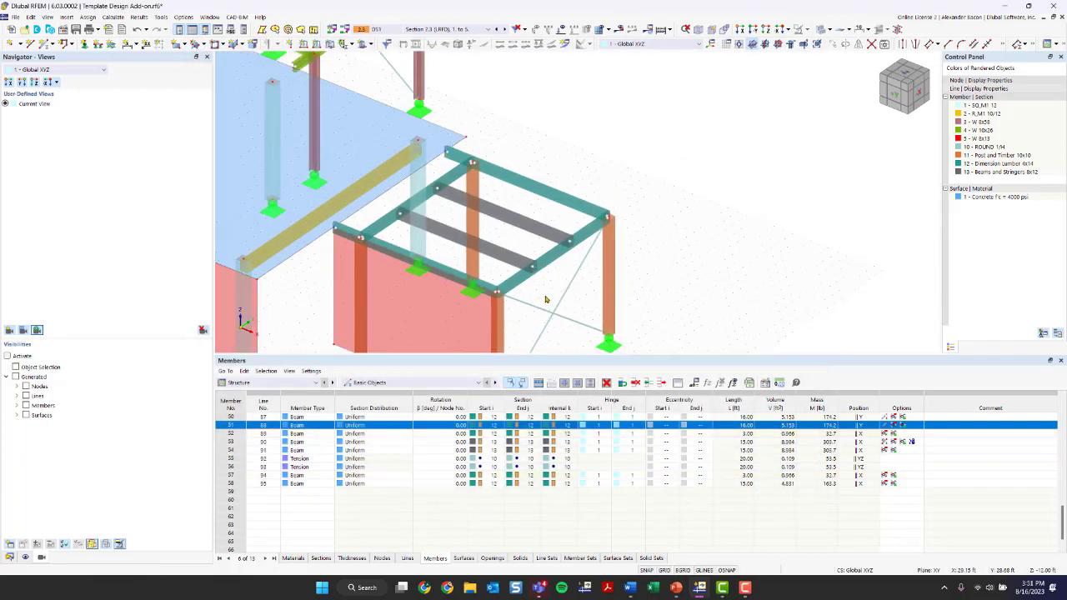
scroll(493, 167, "up", 1)
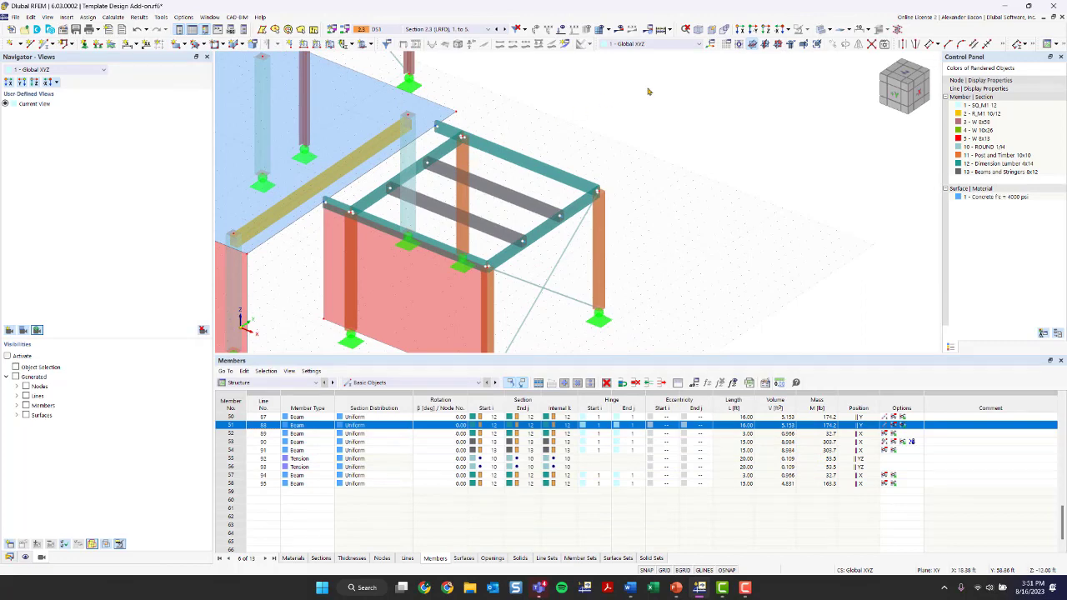
Switch the model to a wireframe display and examine the timber canopy's beam-to-column joints and the overall structure
scroll(485, 271, "up", 2)
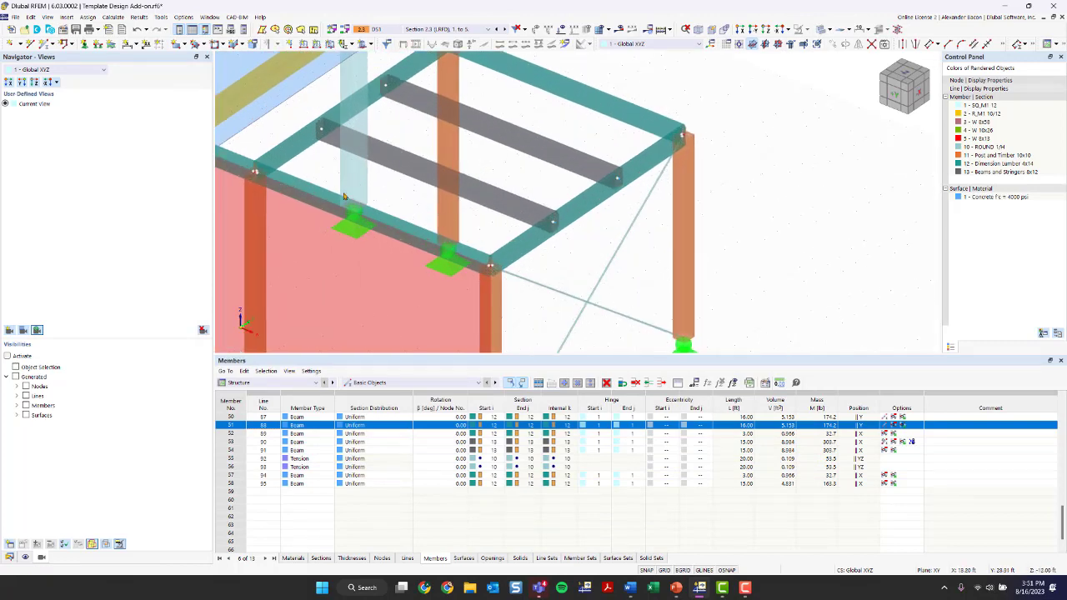
middle_click_drag(259, 171, 367, 243)
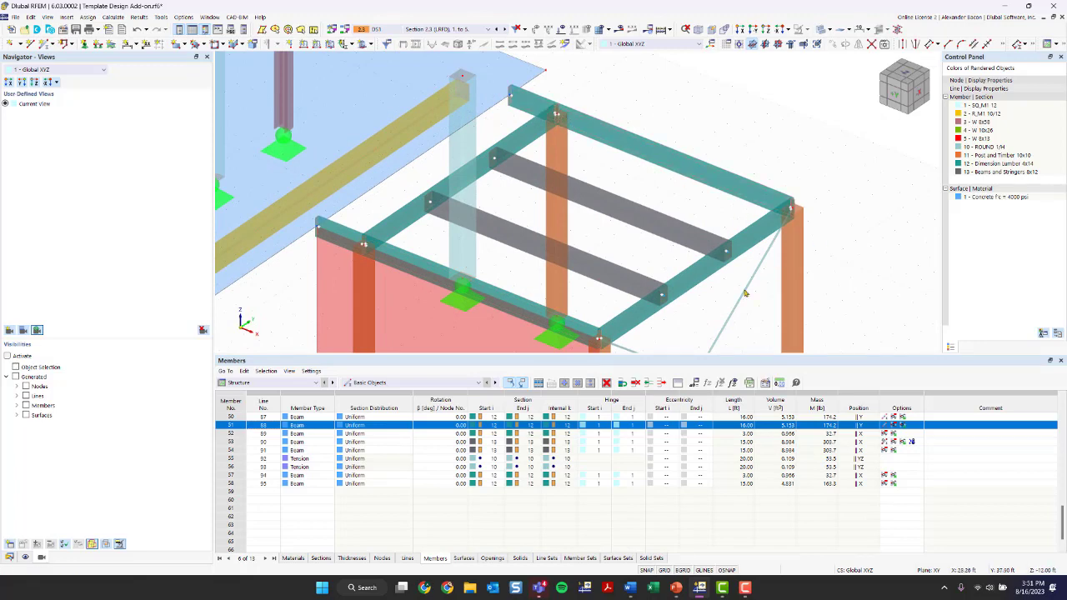
scroll(448, 252, "up", 4)
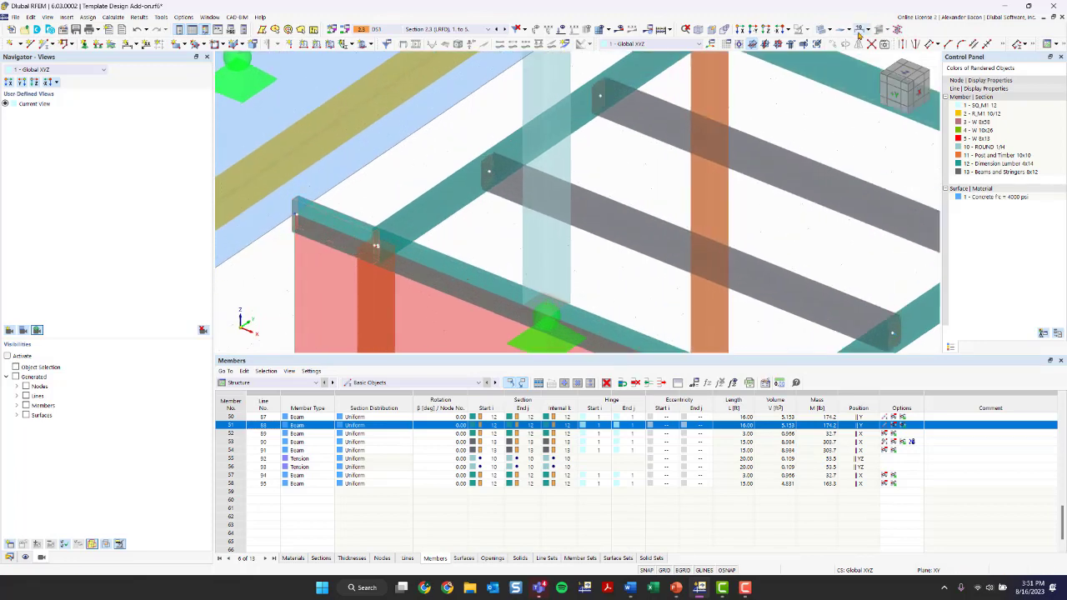
left_click(823, 30)
scroll(359, 252, "up", 3)
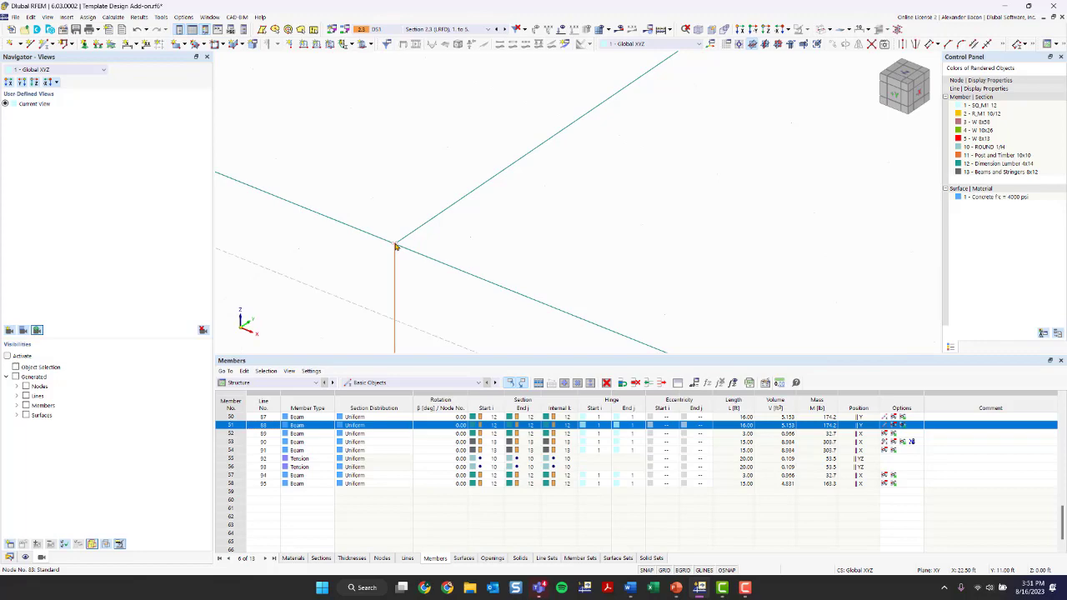
scroll(396, 247, "down", 10)
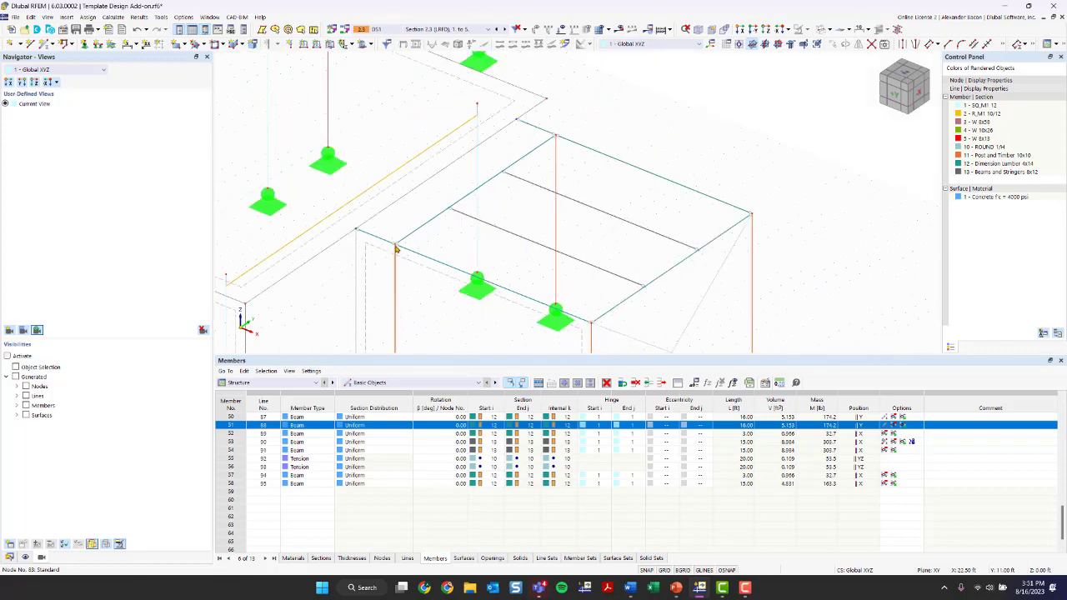
middle_click_drag(489, 269, 390, 249, "ctrl")
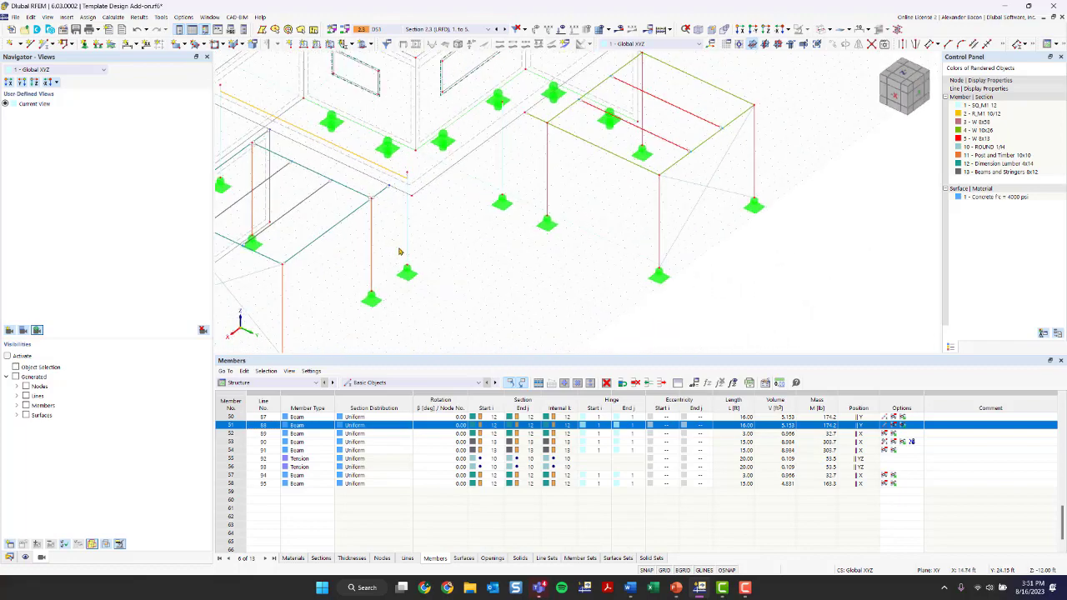
scroll(400, 251, "down", 5)
middle_click_drag(492, 275, 442, 287, "ctrl")
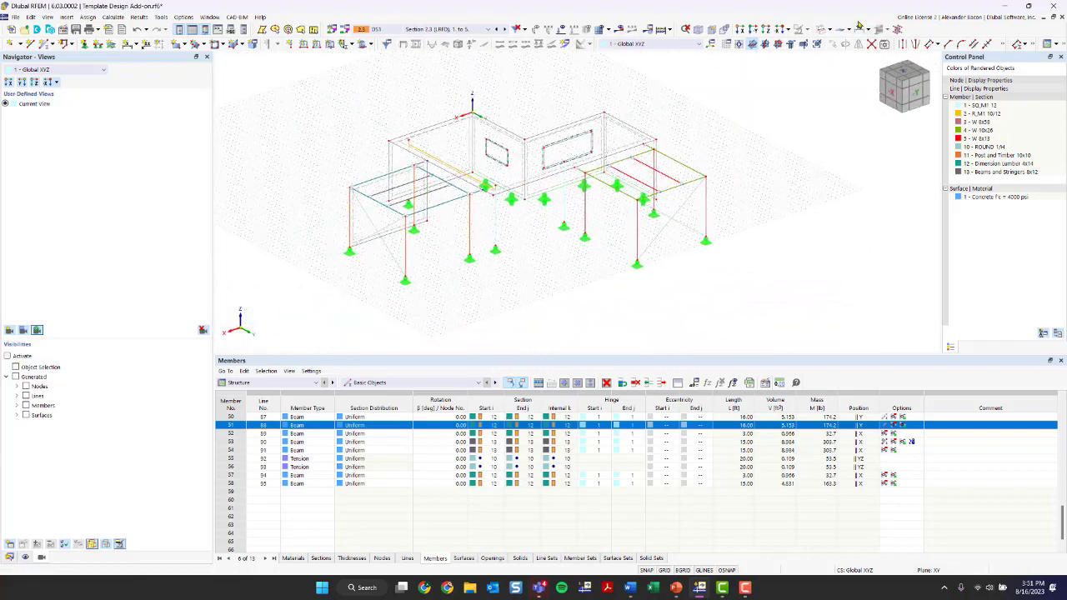
Calculate the entire model and dismiss the calculation message to open the table of errors and warnings
left_click(822, 29)
left_click(822, 29)
left_click(823, 29)
left_click(661, 31)
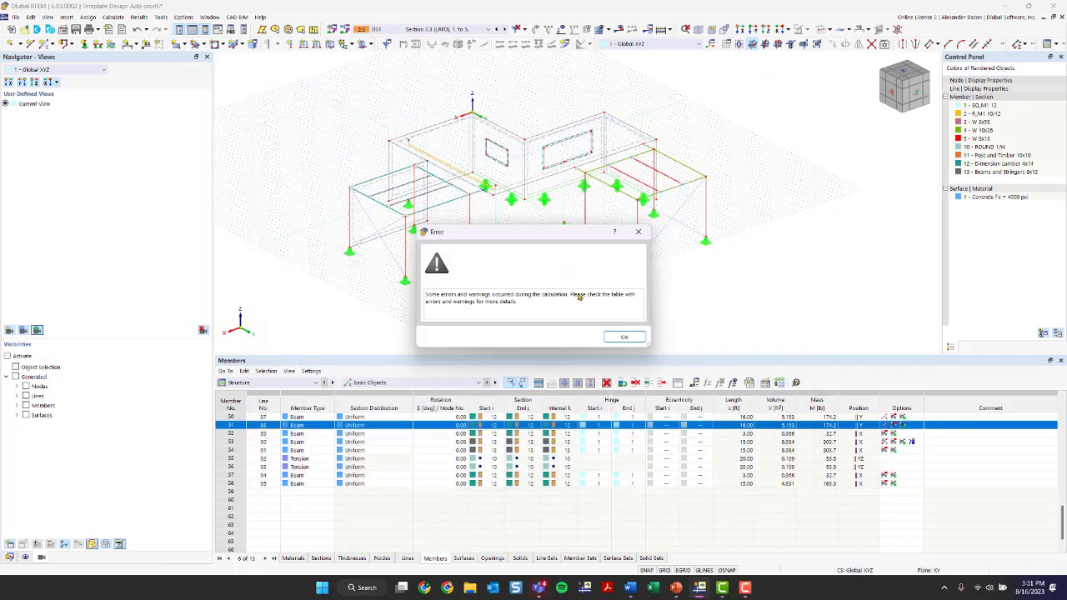
left_click(625, 337)
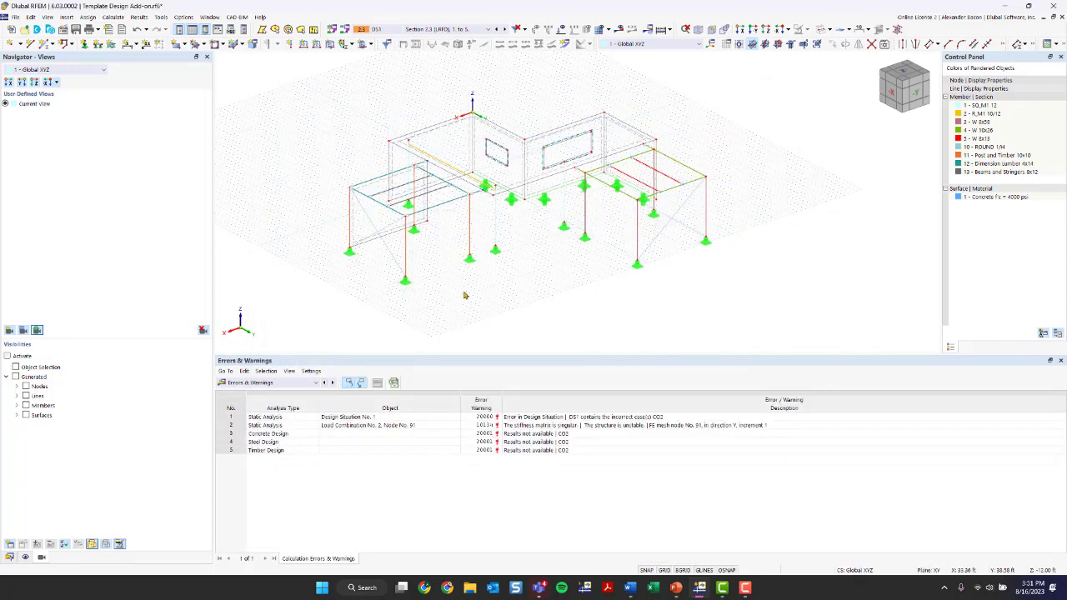
Examine the static analysis displacements of the timber canopy under load case LC3, Wind in +Y
middle_click_drag(490, 305, 609, 296, "ctrl")
middle_click_drag(610, 296, 550, 292)
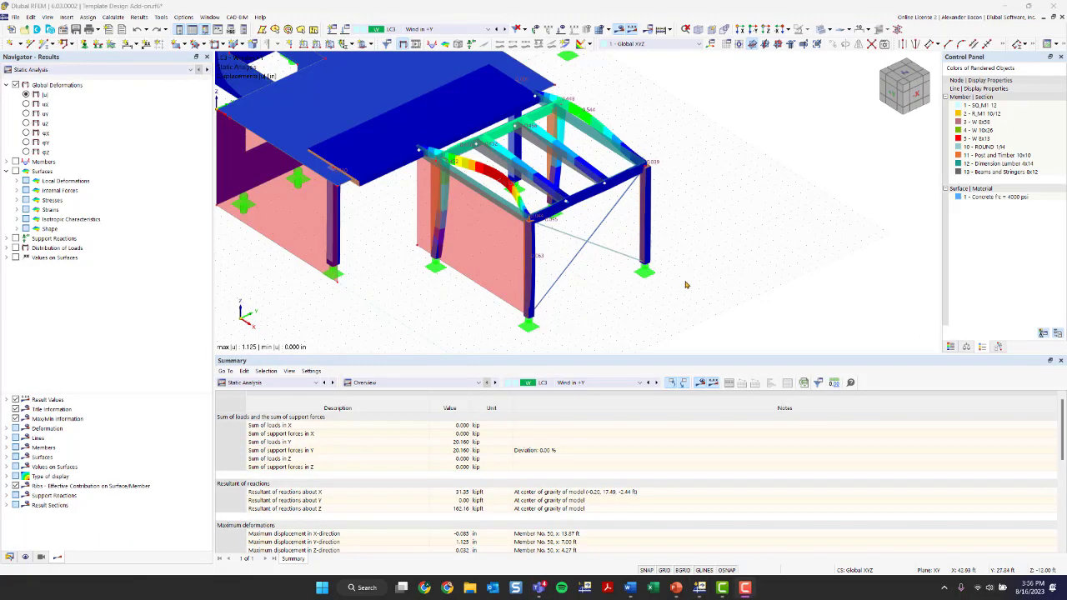
middle_click_drag(443, 297, 527, 323, "ctrl")
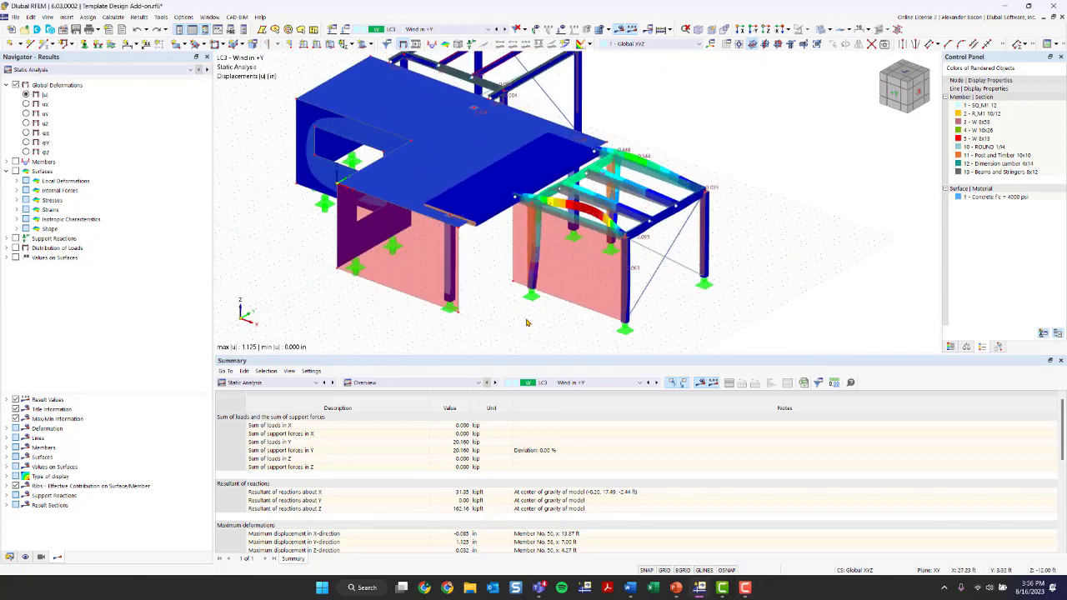
middle_click_drag(808, 180, 765, 182)
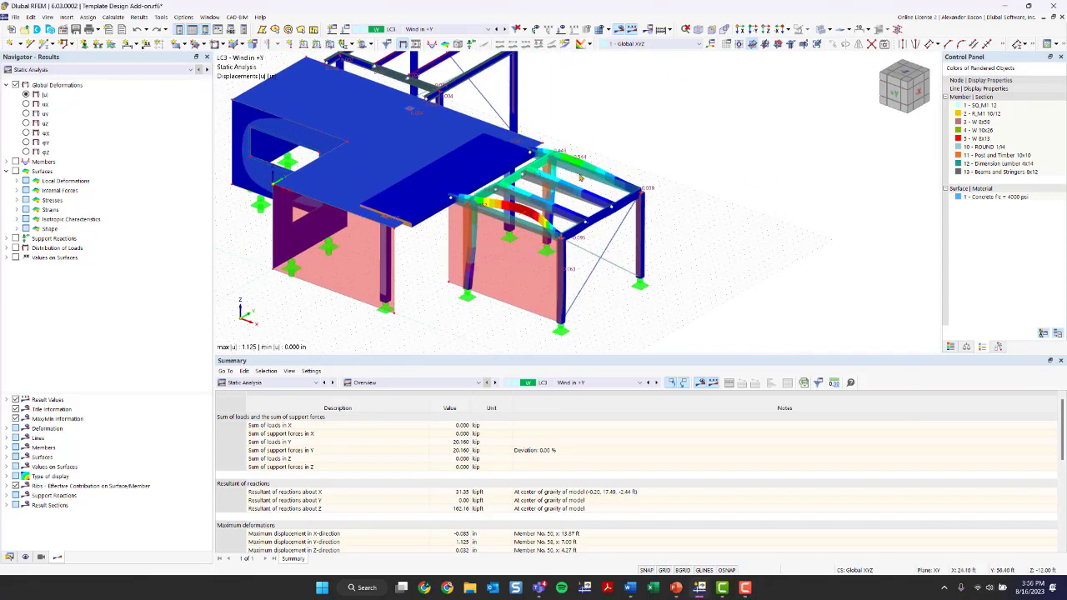
Hide the analysis results and examine the timber canopy's columns, hinges, supports and tension bracing
left_click(620, 29)
scroll(472, 200, "up", 3)
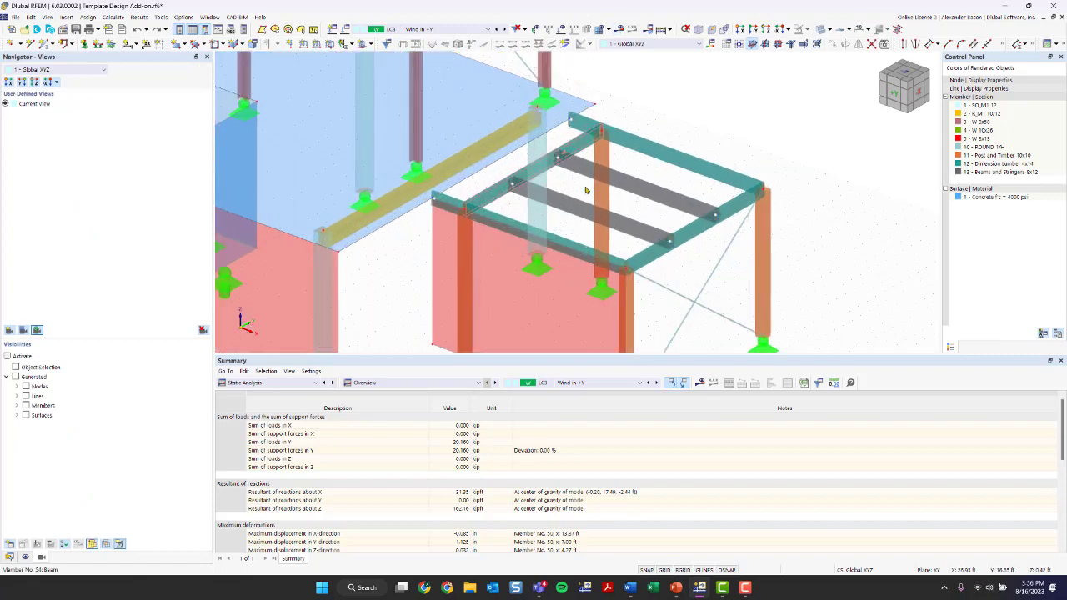
middle_click_drag(714, 217, 609, 153)
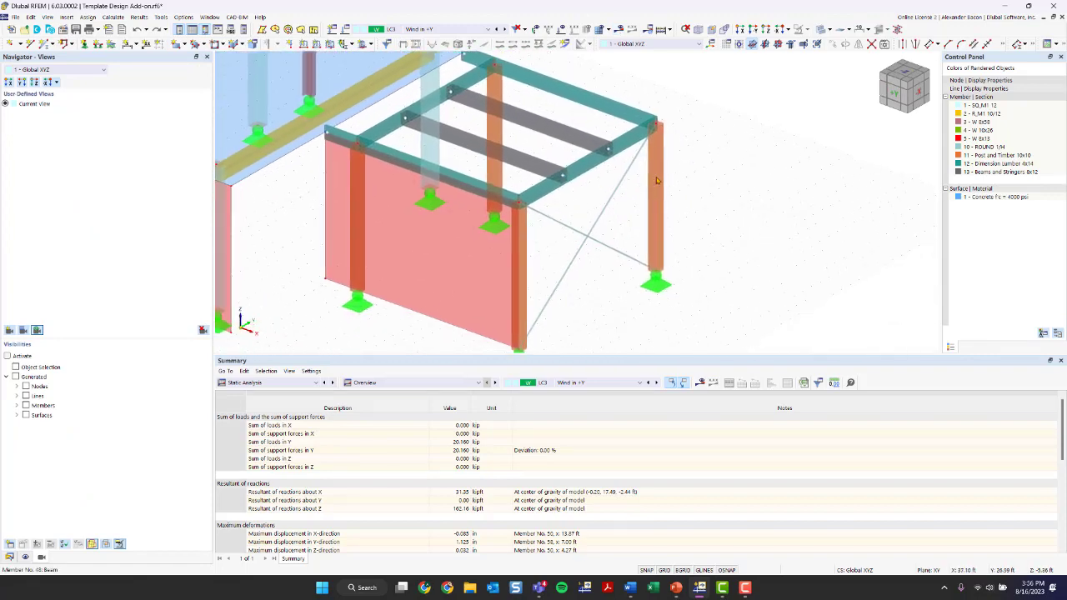
scroll(431, 206, "down", 2)
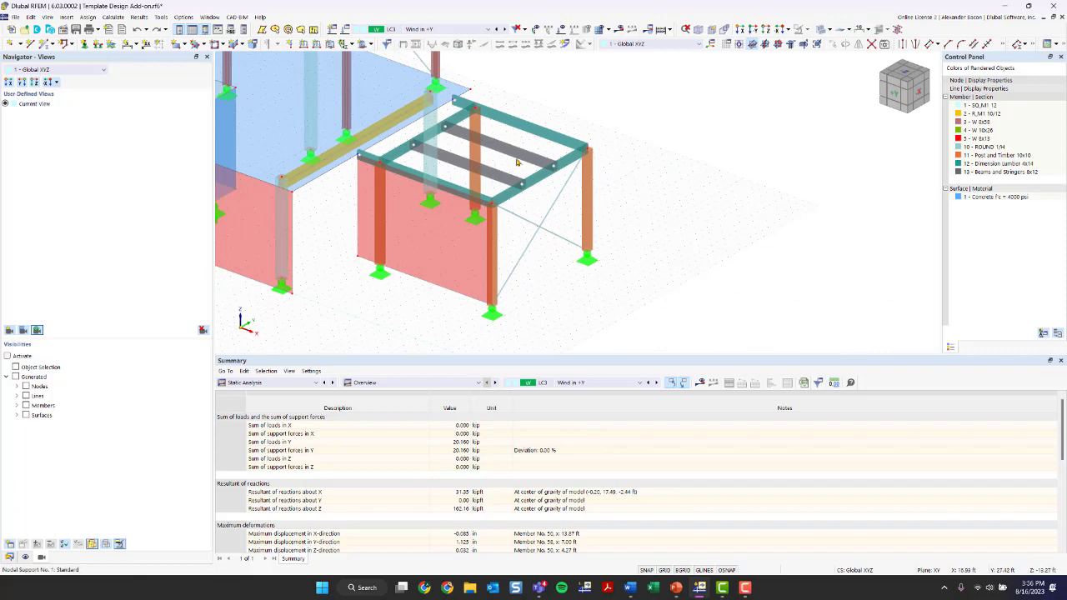
middle_click_drag(590, 165, 595, 212)
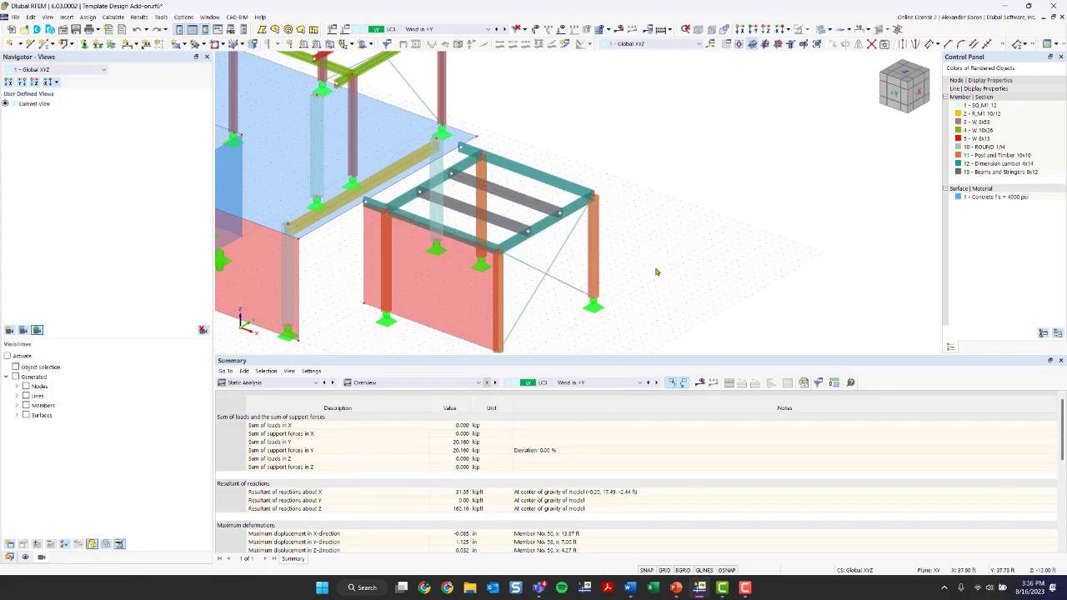
Run the calculation of all cases and inspect the LC3 Wind in +Y displacements across the whole structure
left_click(662, 30)
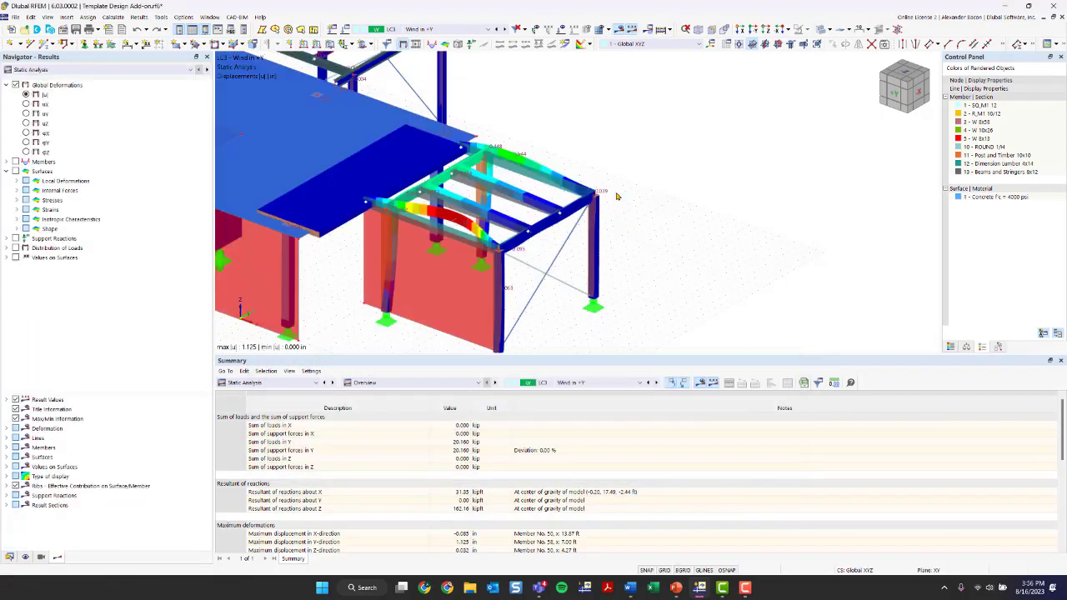
scroll(758, 214, "down", 3)
middle_click_drag(654, 243, 515, 252)
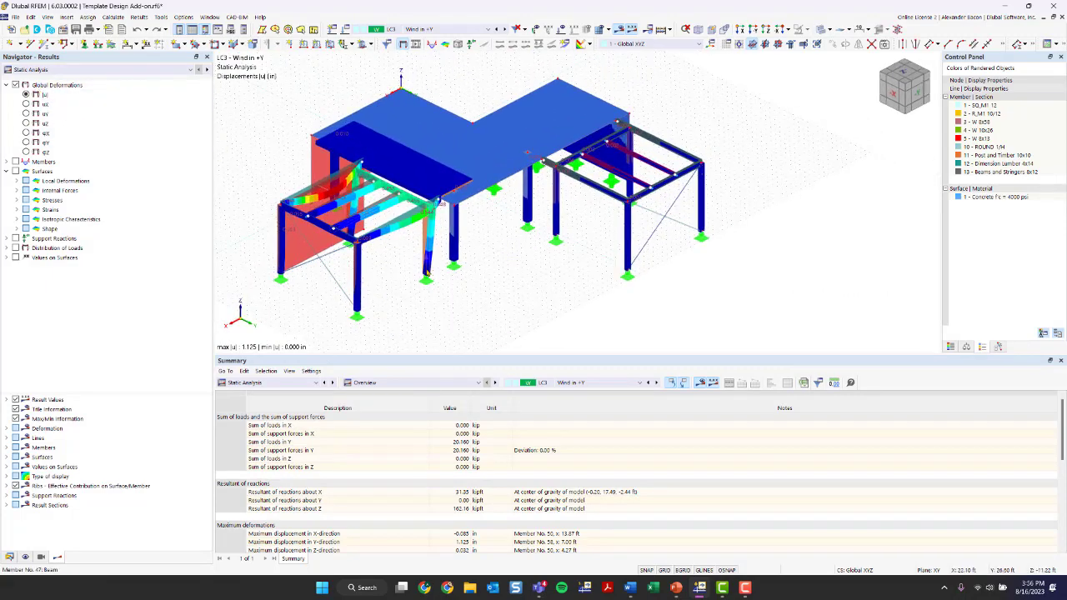
middle_click_drag(490, 307, 511, 294)
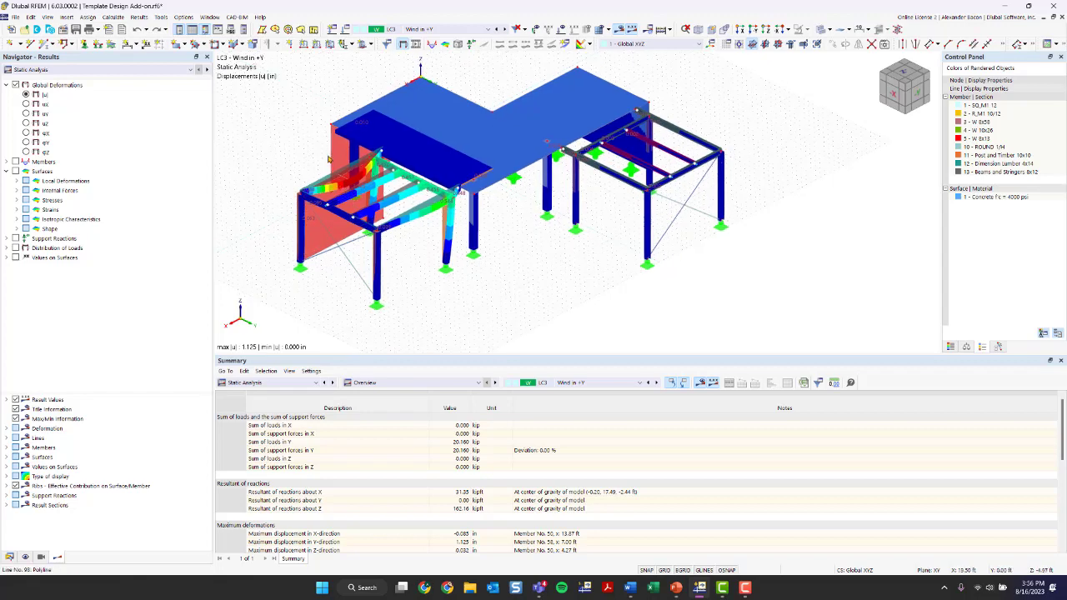
scroll(330, 202, "up", 1)
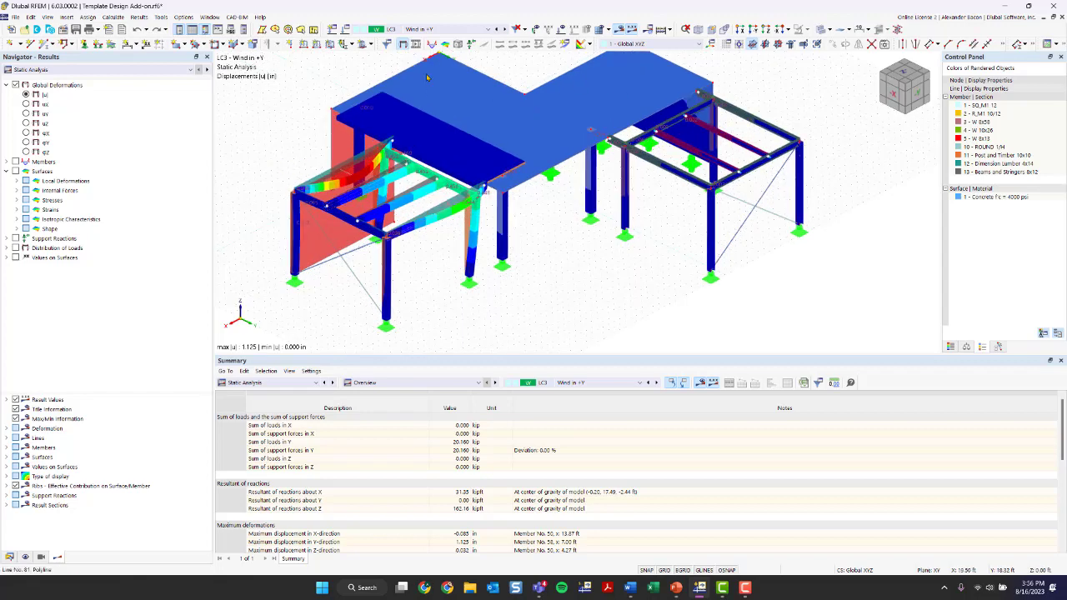
Show the results of design situation DS1, Section 2.3 (LRFD), and hide the timber canopy's objects from view
left_click(421, 30)
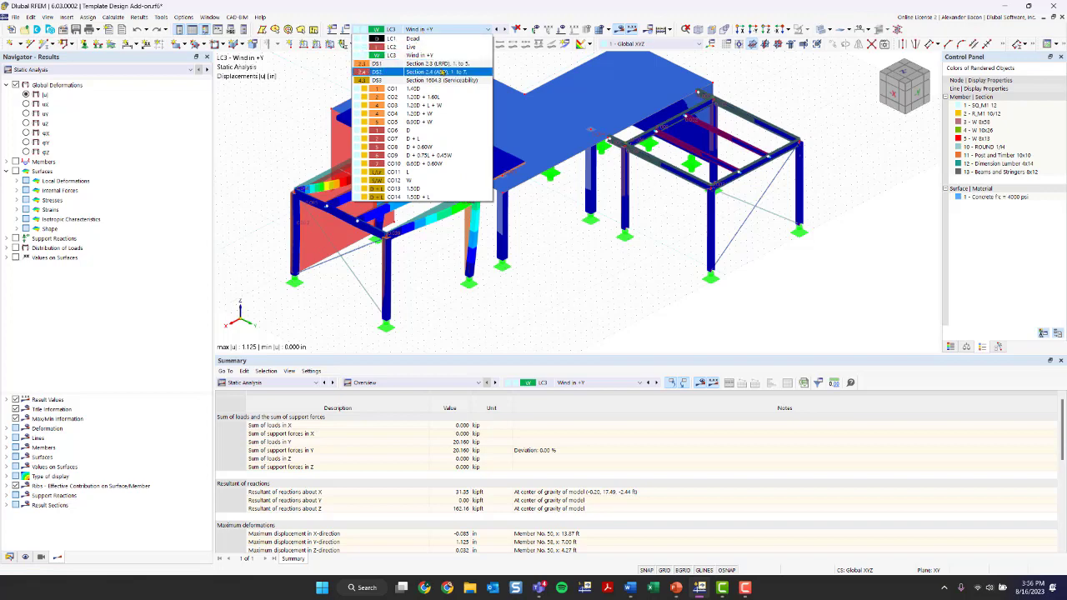
left_click(442, 65)
middle_click_drag(563, 251, 619, 173, "ctrl")
left_click_drag(609, 159, 375, 324)
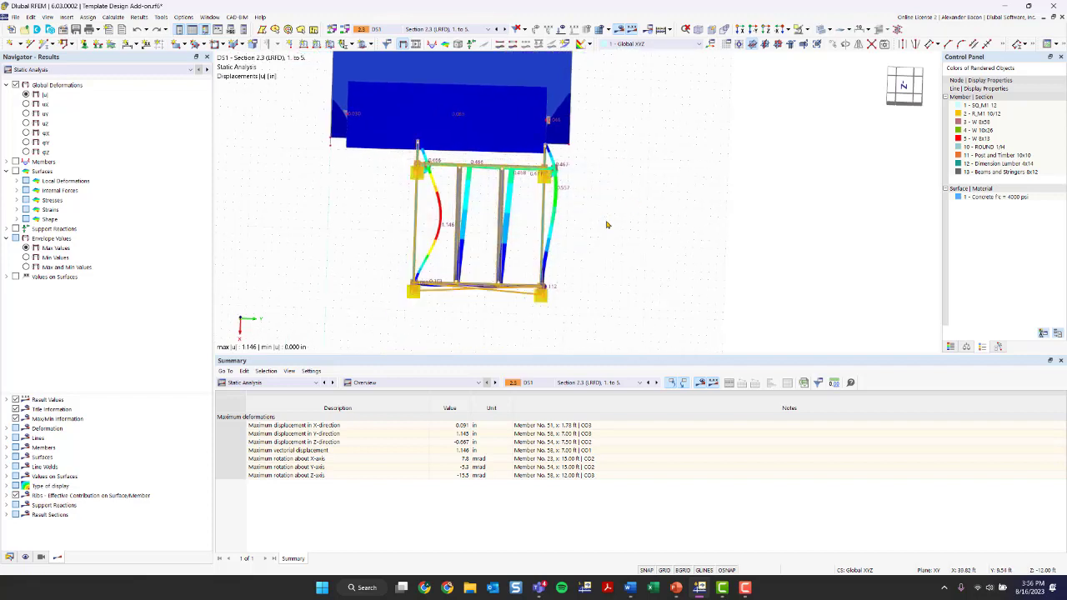
left_click(806, 32)
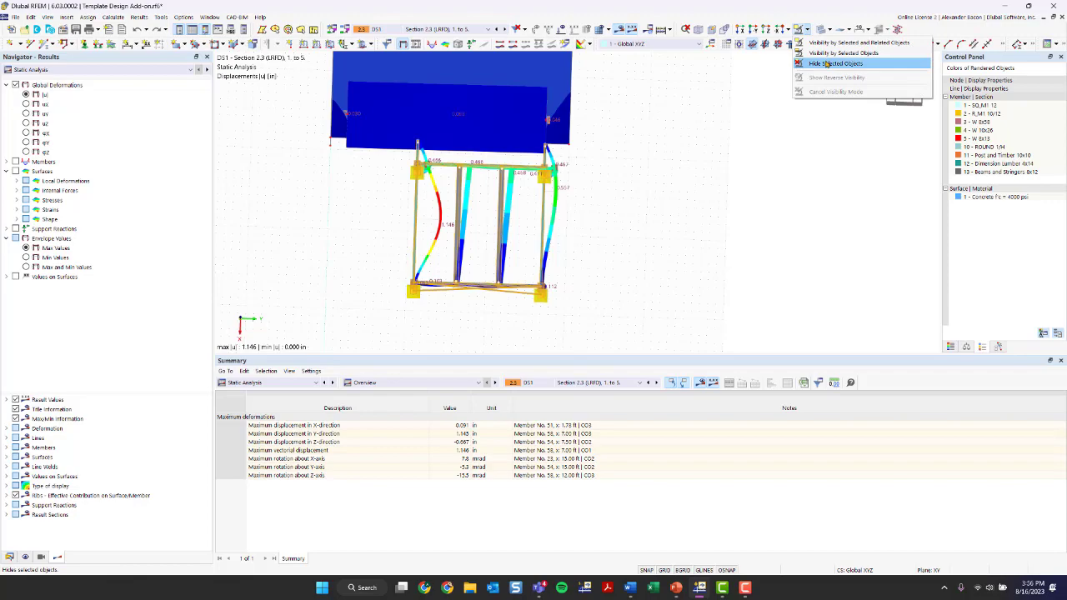
left_click(827, 65)
middle_click_drag(629, 235, 377, 183, "ctrl")
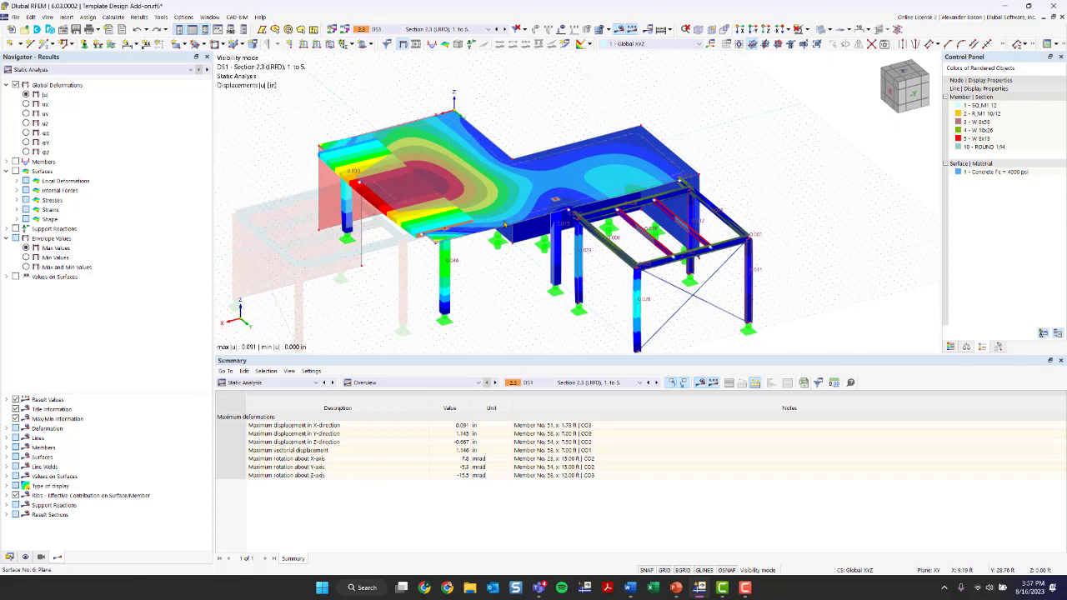
Turn on the member results and review the internal forces Vz and N, ending with the bending moments My
double_click(25, 163)
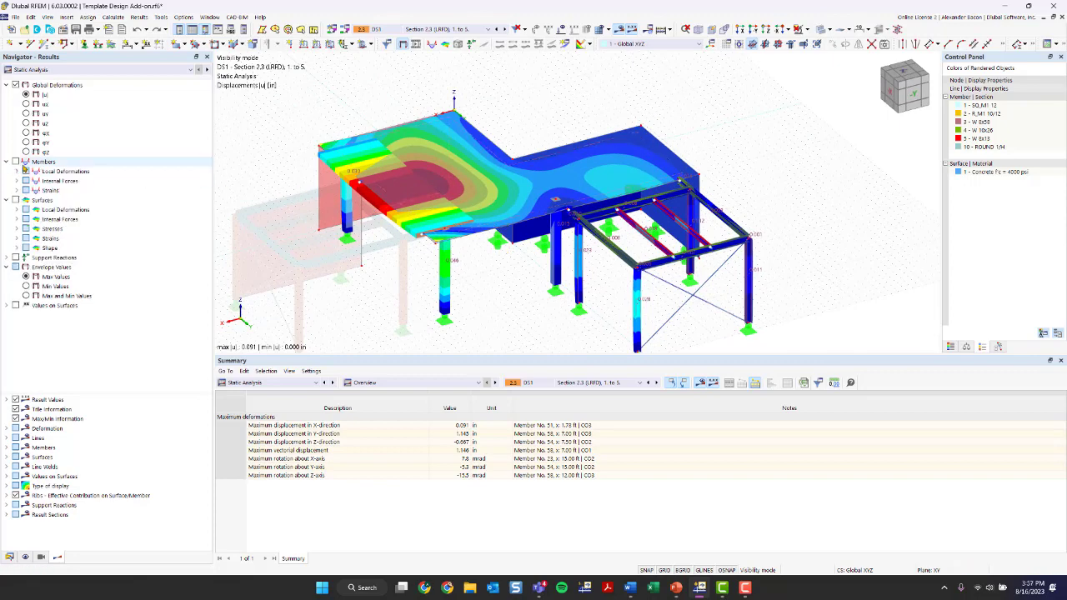
left_click(25, 162)
left_click(17, 181)
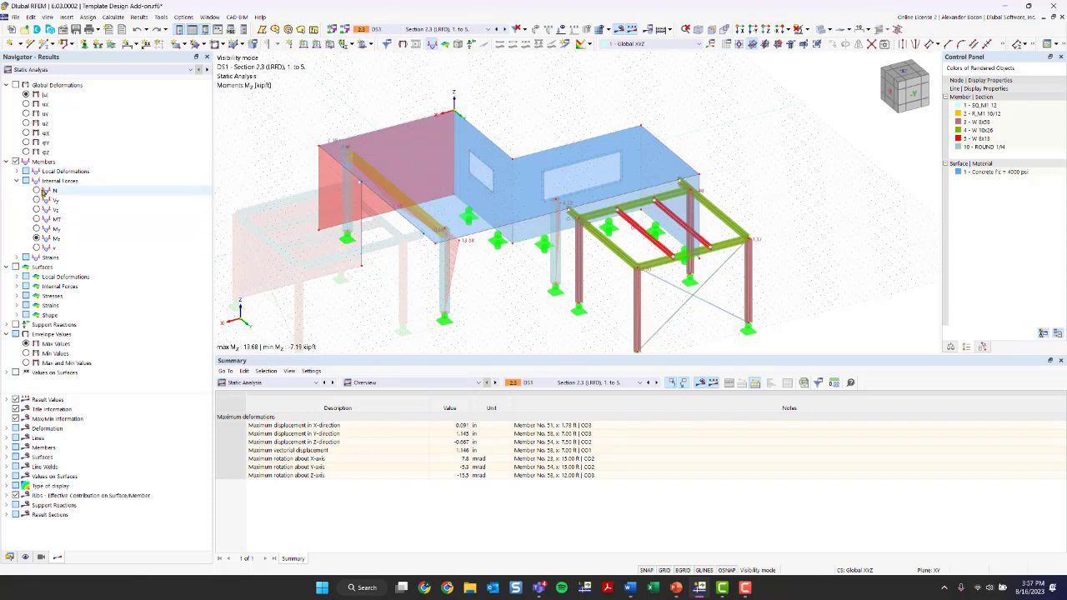
left_click(37, 210)
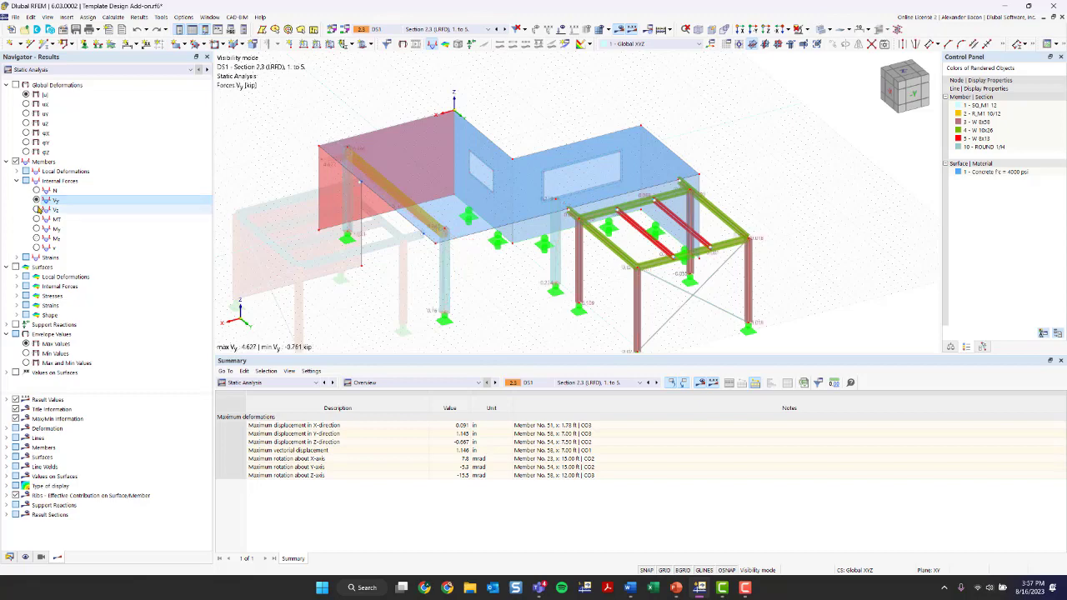
left_click(37, 191)
middle_click_drag(333, 288, 289, 196)
left_click(36, 229)
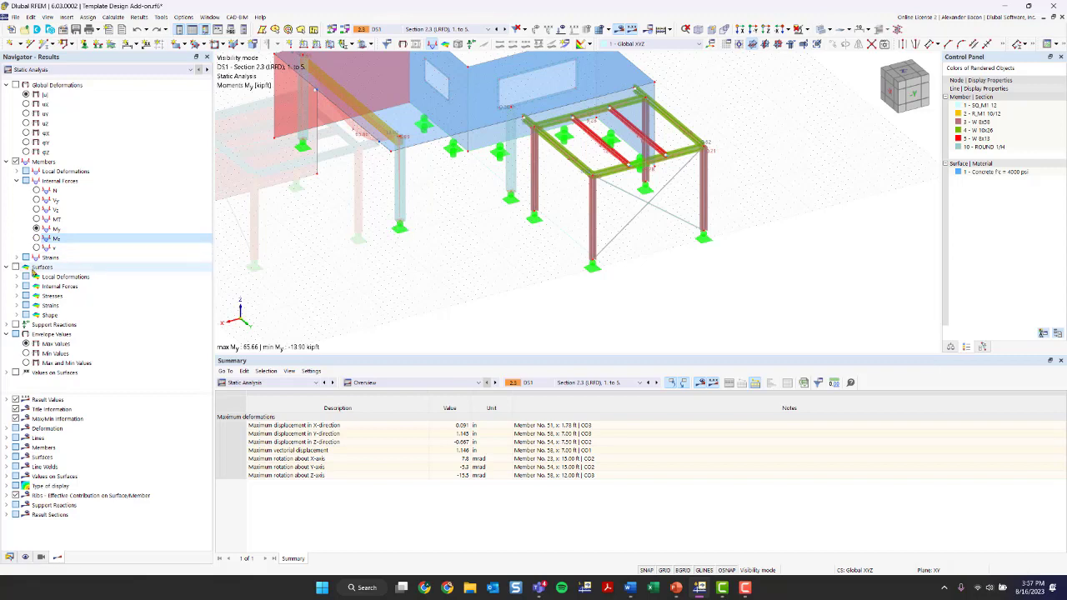
Turn on the surface results alongside the member moments and look through the equivalent von Mises stress options
left_click(25, 267)
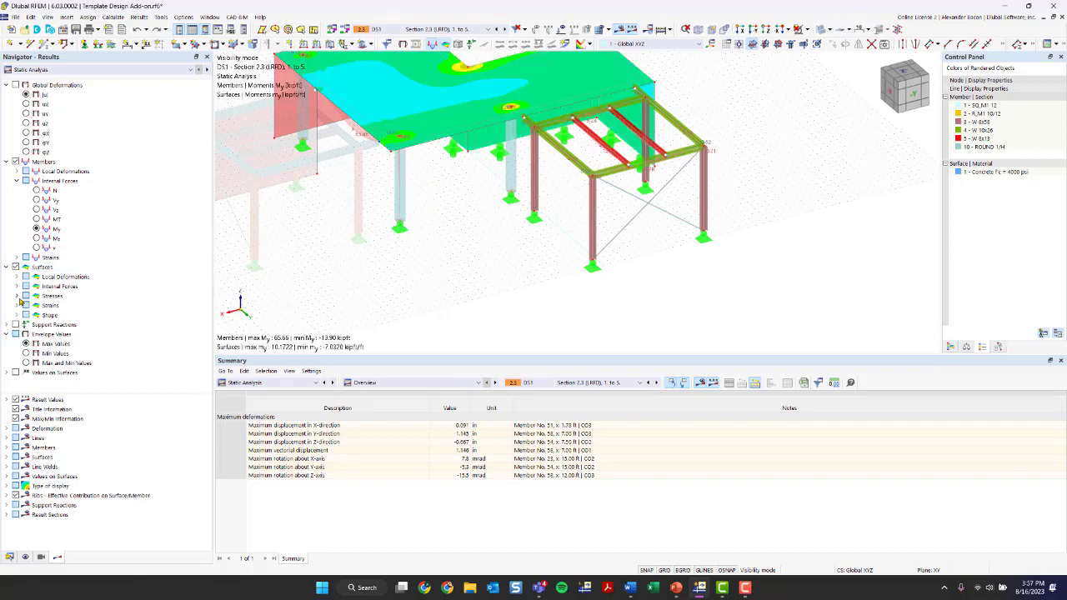
left_click(17, 296)
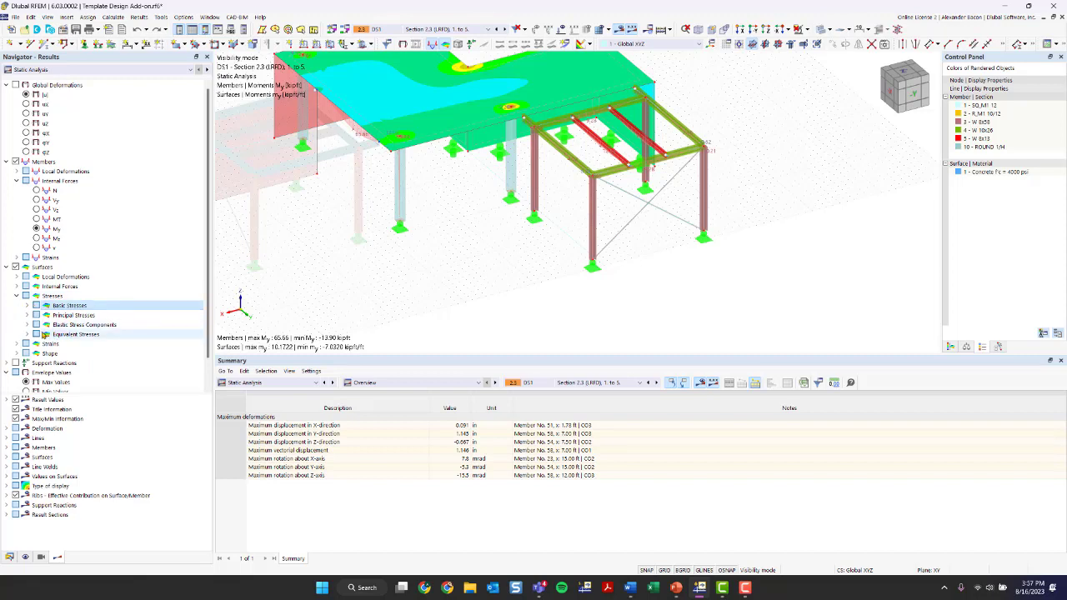
left_click(38, 334)
left_click(26, 335)
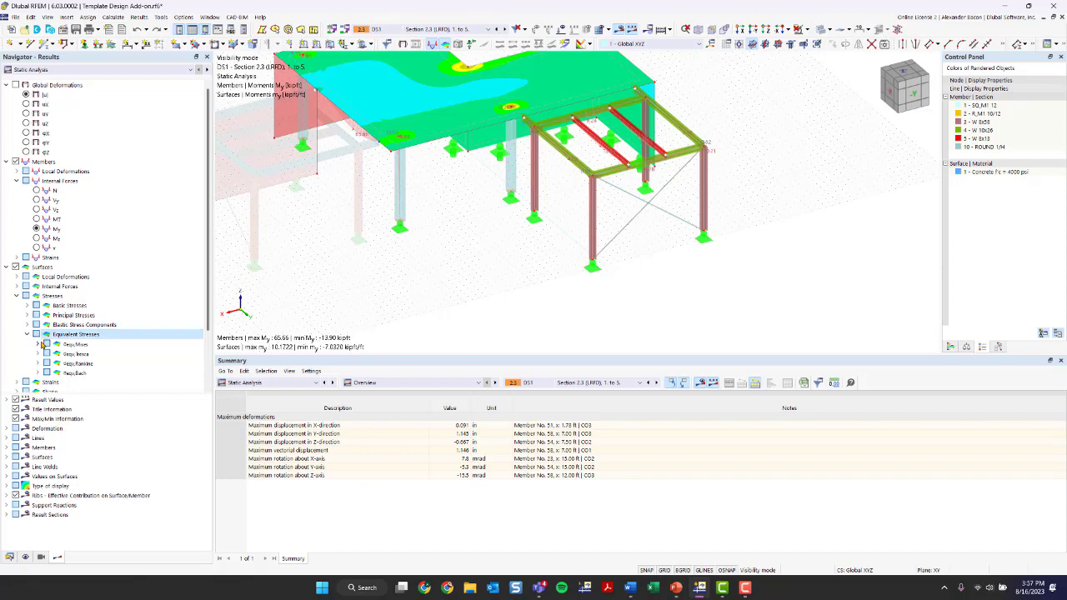
left_click(39, 344)
middle_click_drag(326, 251, 362, 287)
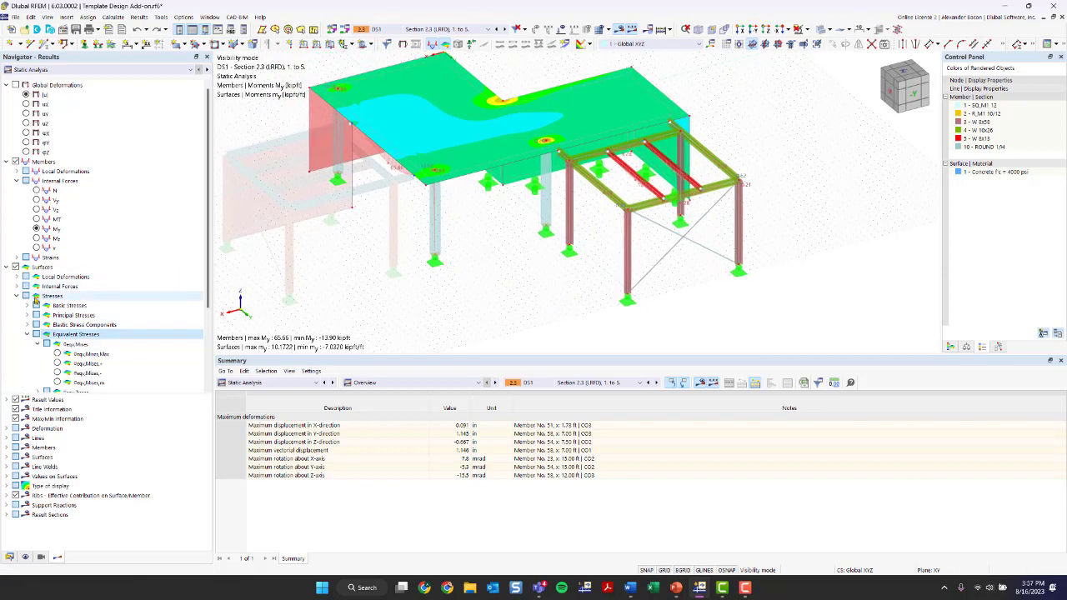
Look through the surfaces' basic internal forces and the remaining result options, and display the colour scale for the surface moments my
left_click(17, 296)
left_click(18, 287)
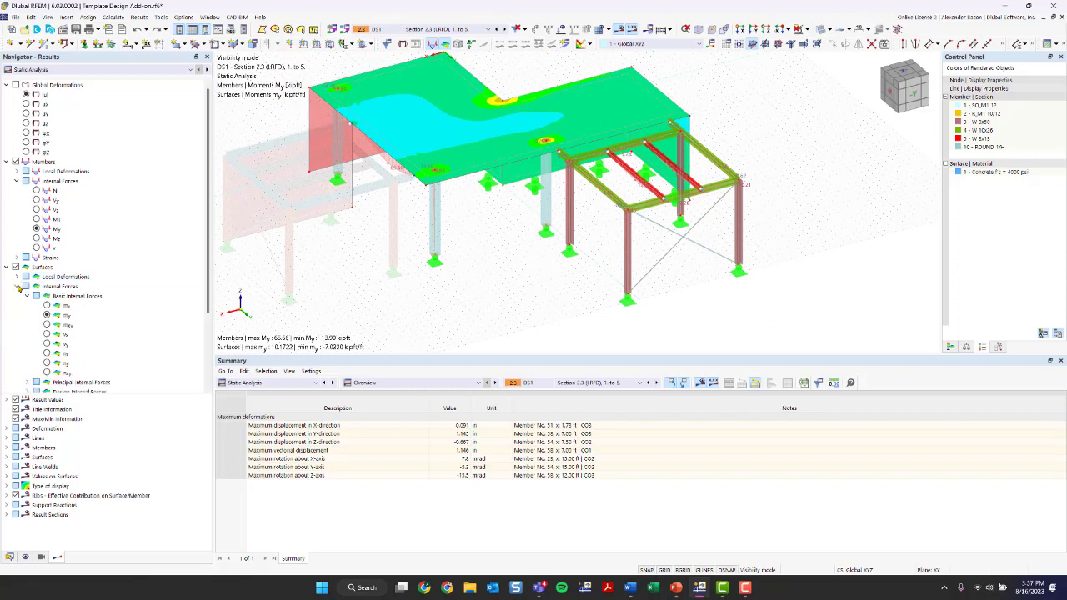
scroll(70, 304, "down", 1)
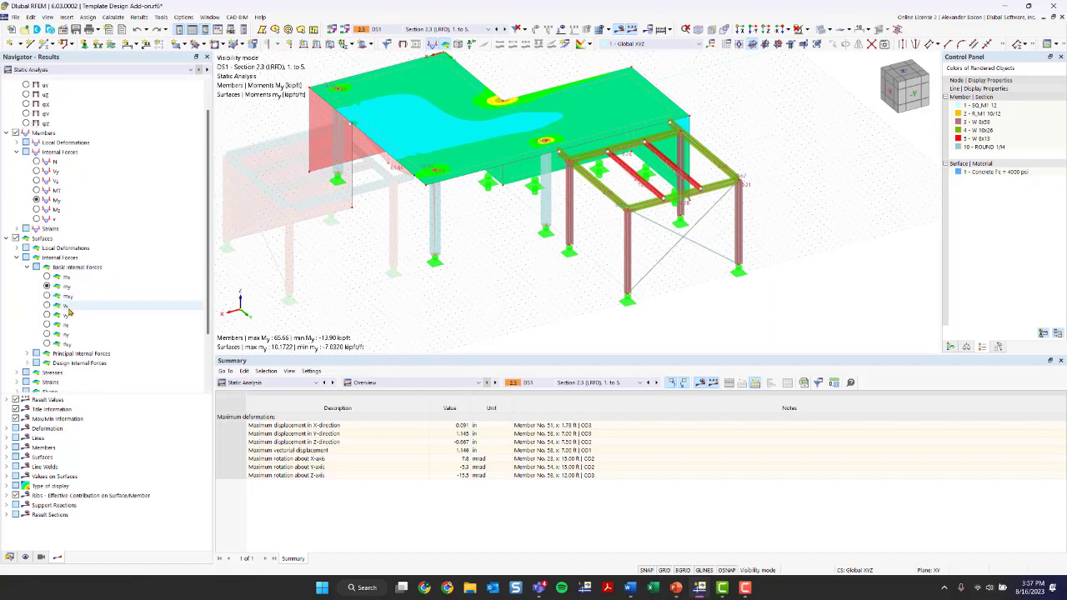
middle_click_drag(482, 164, 457, 236)
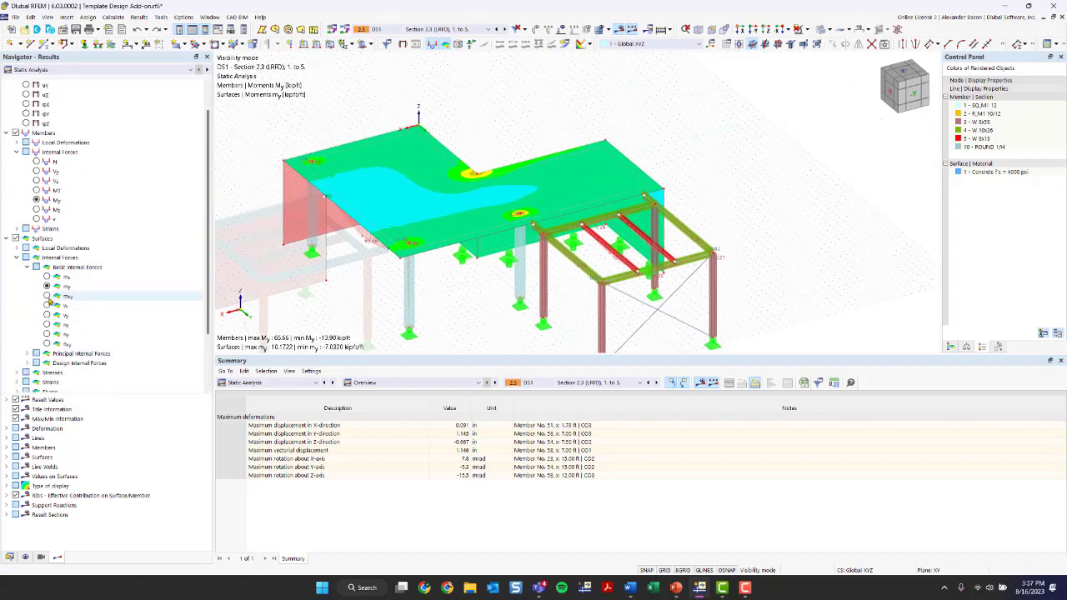
scroll(62, 320, "down", 2)
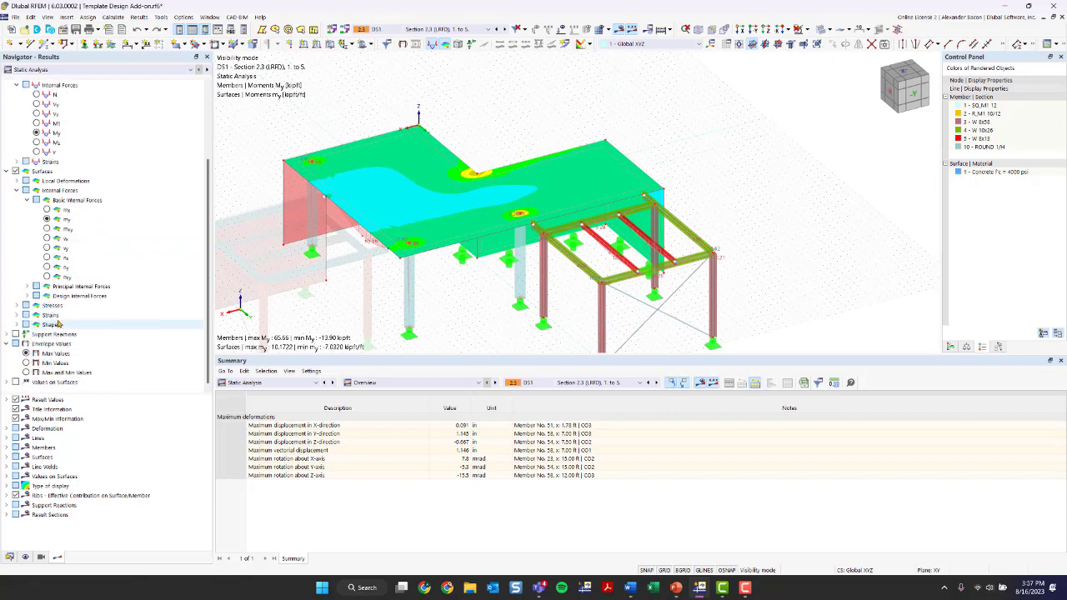
left_click(15, 382)
left_click(15, 382)
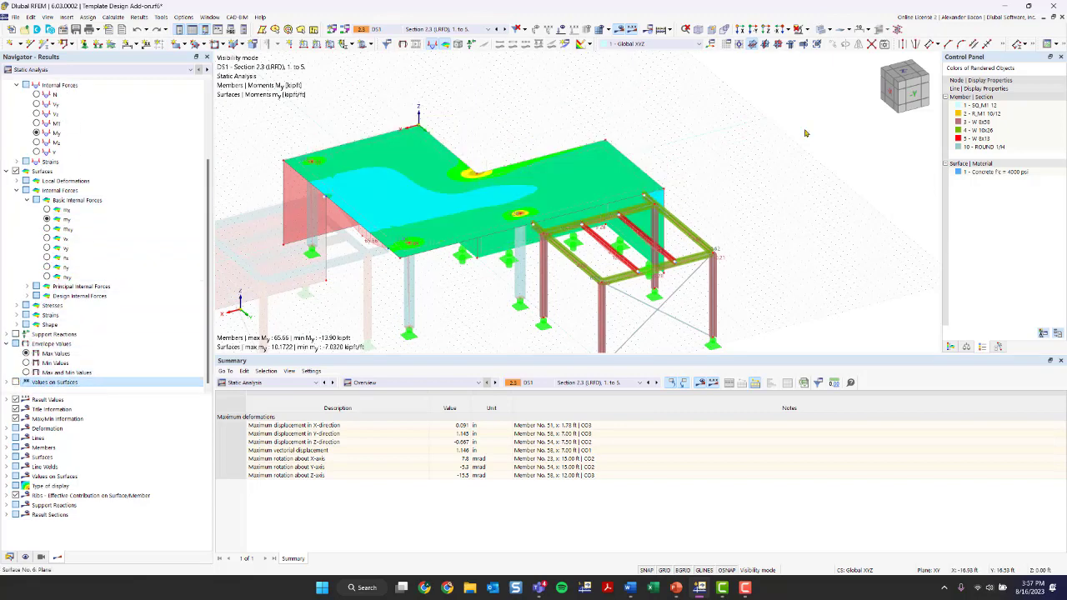
left_click(951, 347)
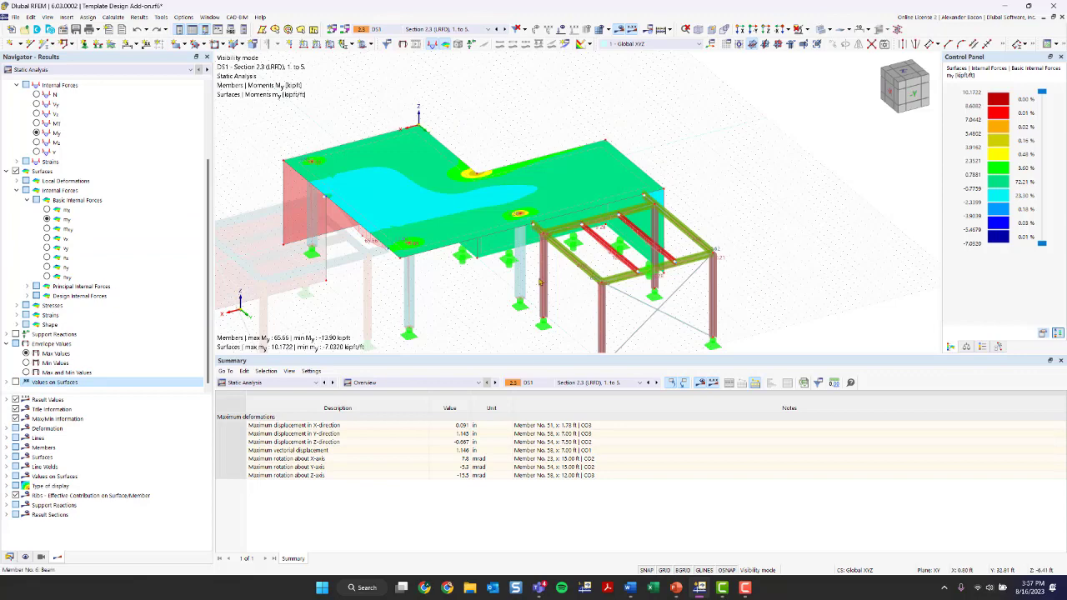
scroll(515, 288, "down", 1)
middle_click_drag(515, 289, 532, 226)
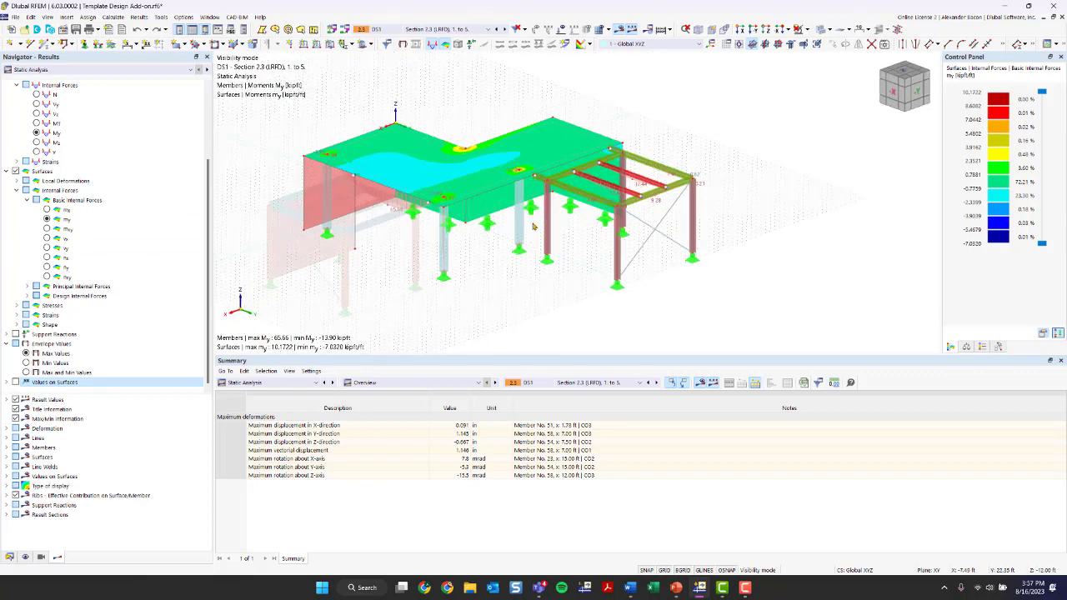
left_click(82, 70)
left_click(73, 77)
left_click(291, 382)
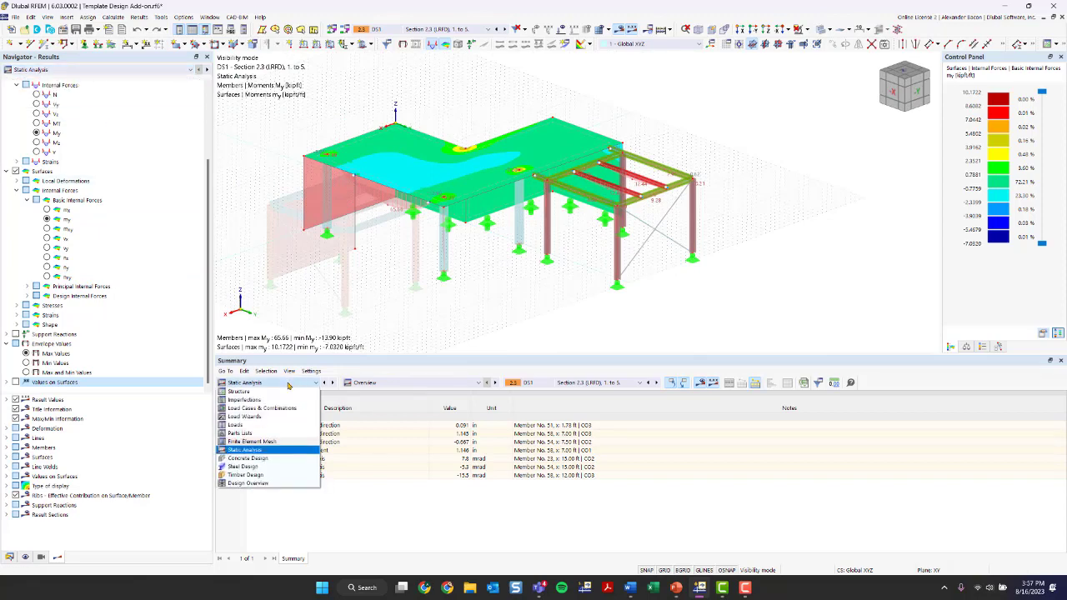
left_click(288, 385)
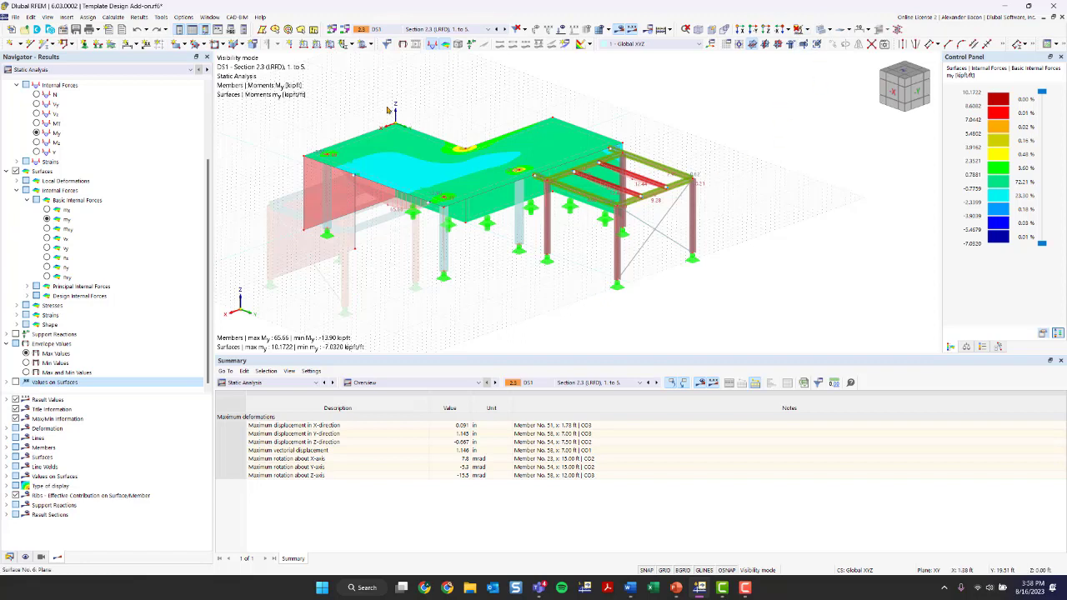
Cancel the visibility mode and show the global displacements |u| of DS1, viewing the whole structure from several sides
left_click(805, 25)
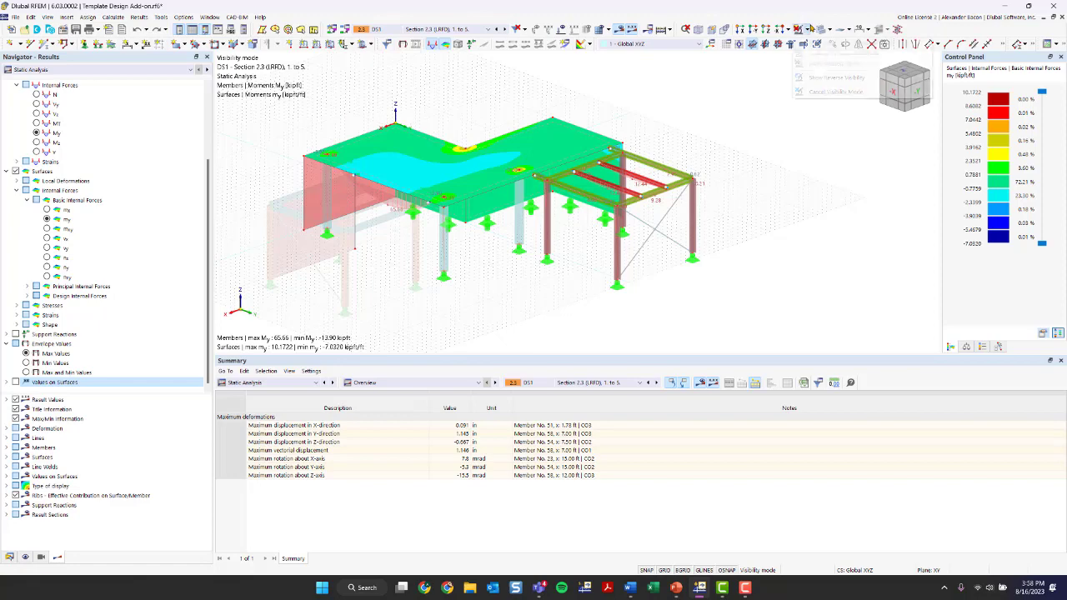
left_click(834, 91)
middle_click_drag(752, 122, 619, 113, "ctrl")
scroll(40, 106, "up", 3)
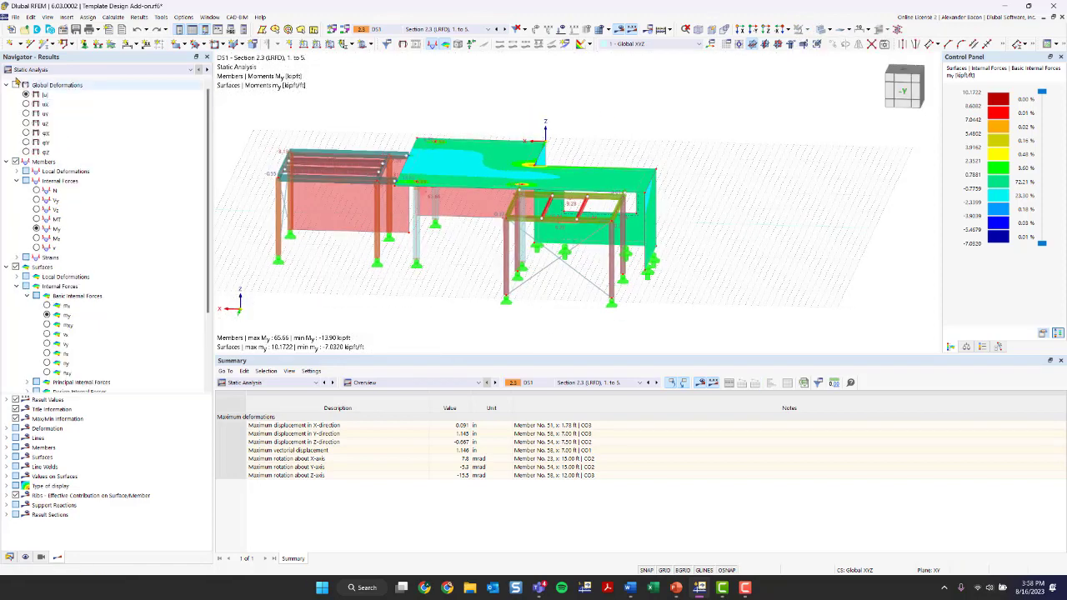
left_click(15, 85)
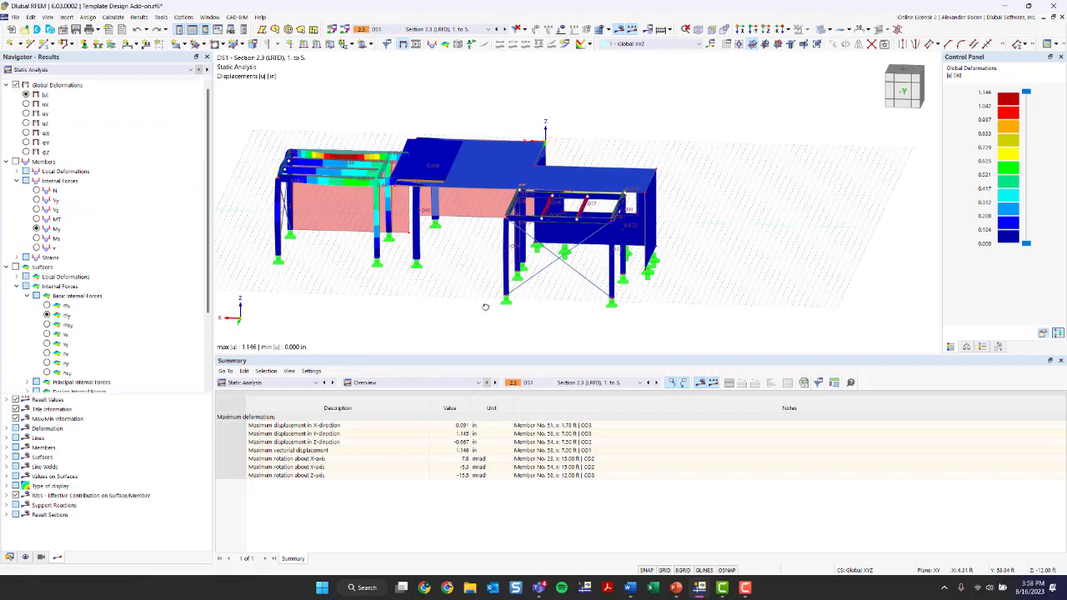
middle_click_drag(484, 308, 593, 326, "ctrl")
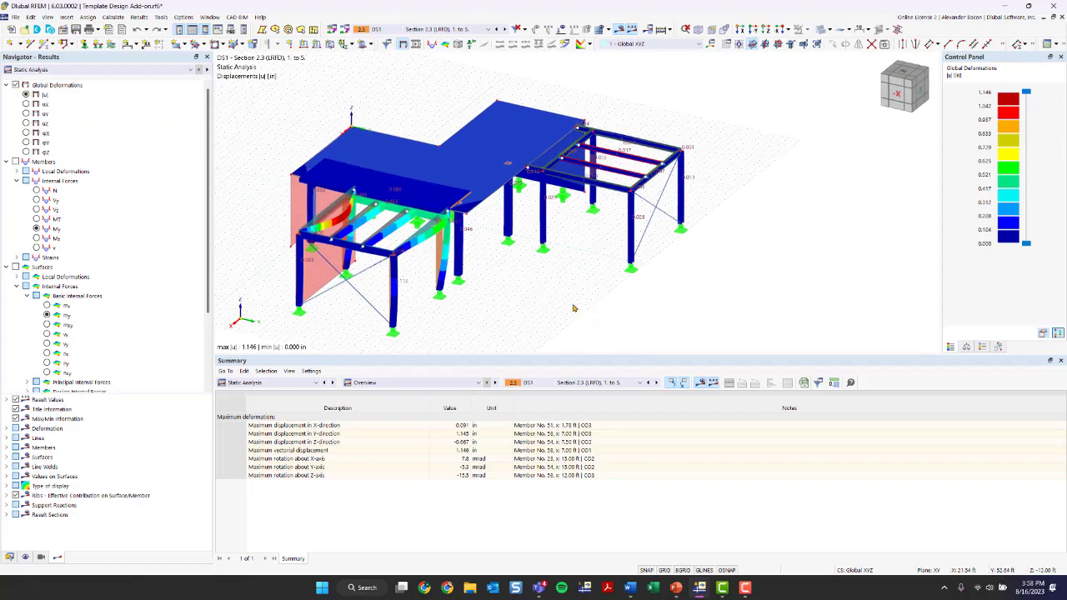
middle_click_drag(509, 290, 617, 286, "ctrl")
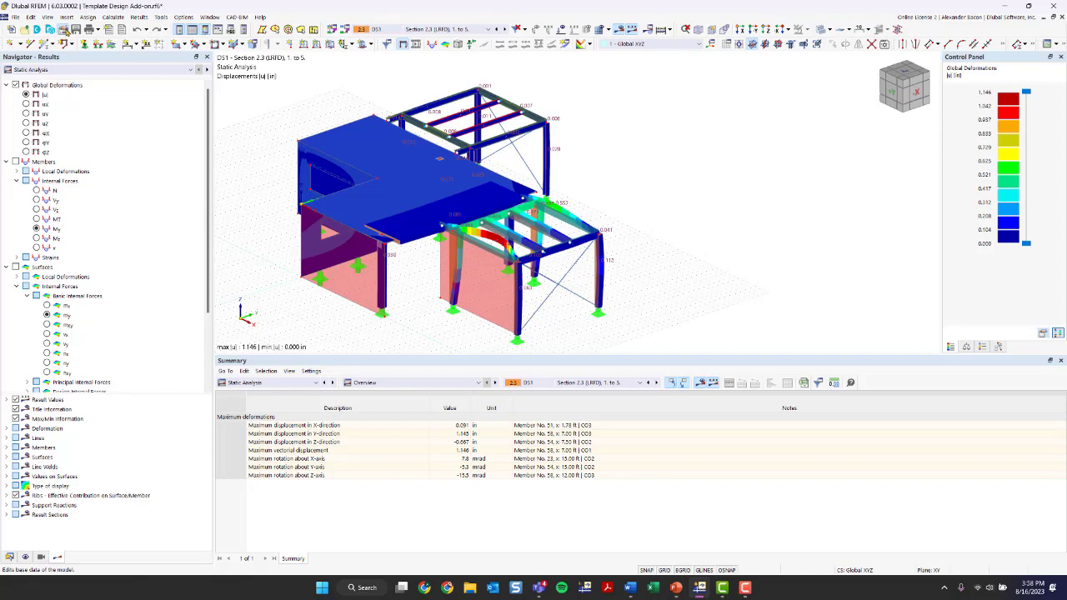
Check which design add-ons are activated in the model's base data, leaving the settings as they are
left_click(63, 29)
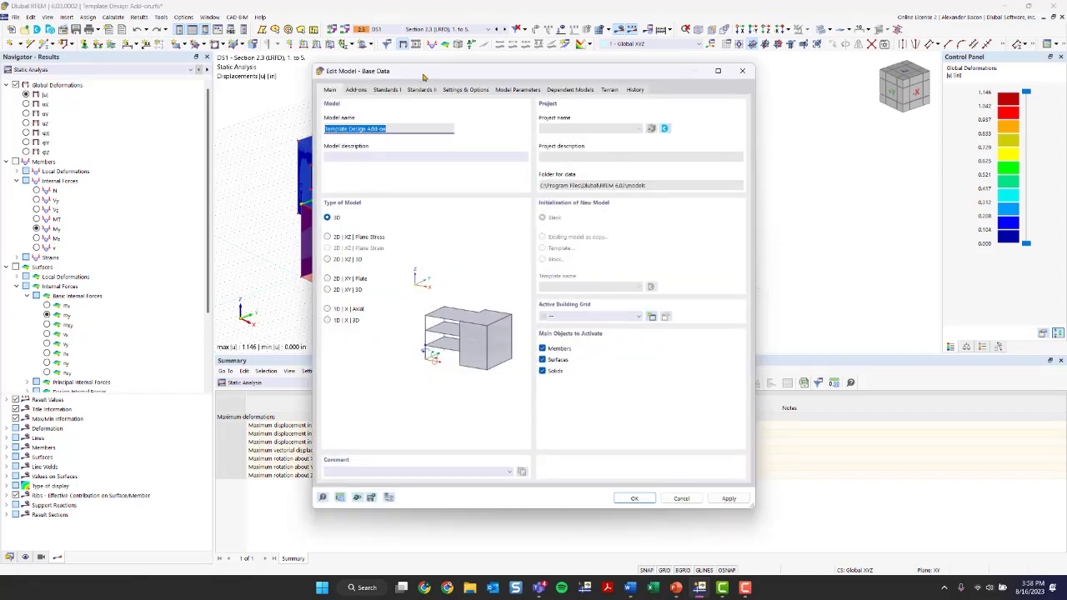
left_click(359, 90)
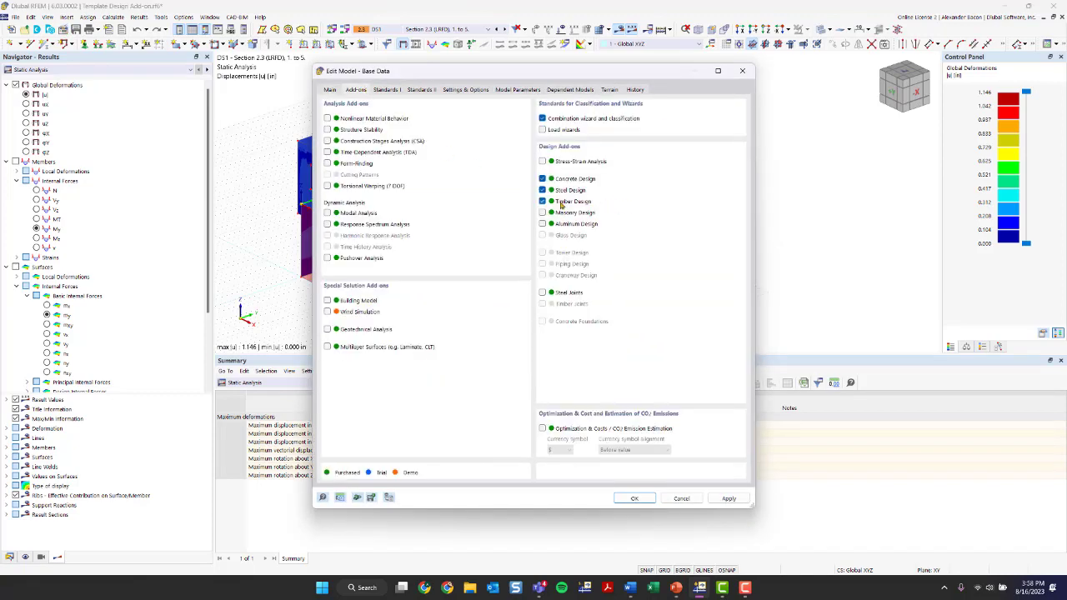
left_click(743, 71)
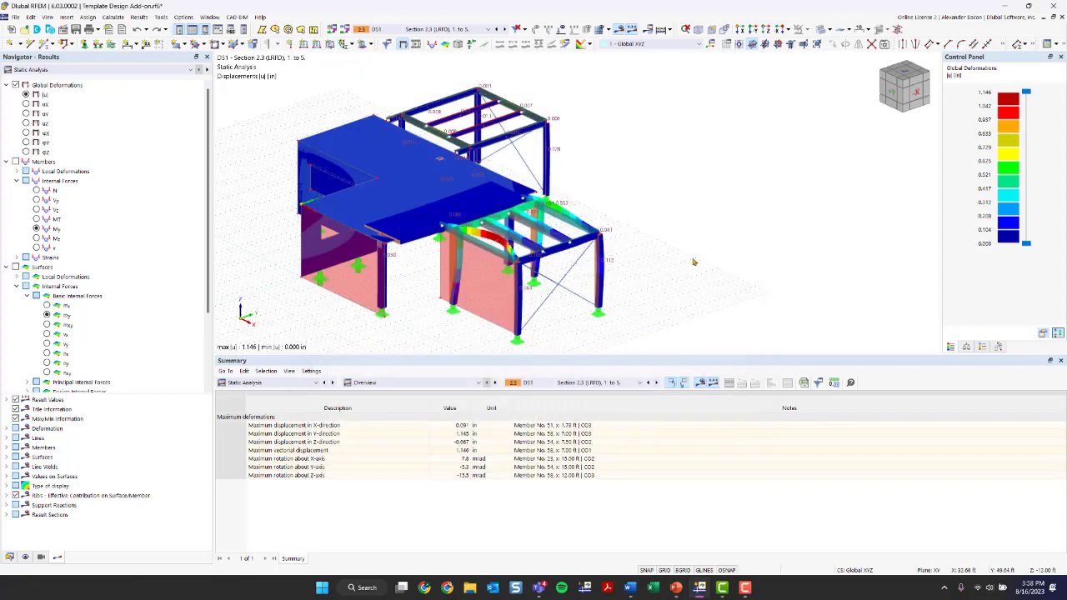
Hide the calculation results and show the object numbering, with the timber canopy in view
scroll(690, 234, "up", 2)
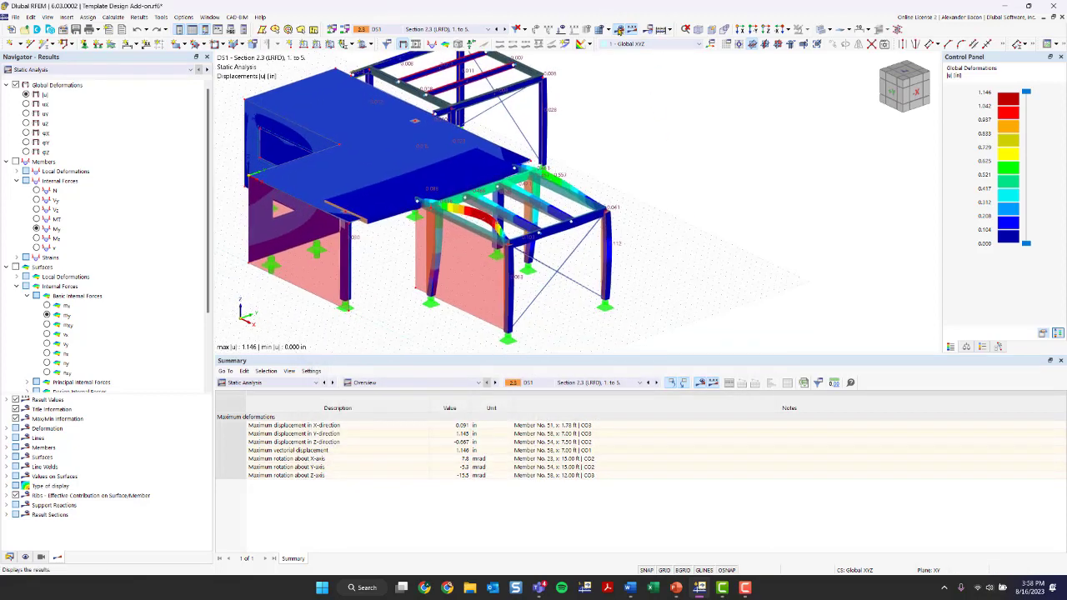
left_click(619, 30)
scroll(584, 166, "up", 3)
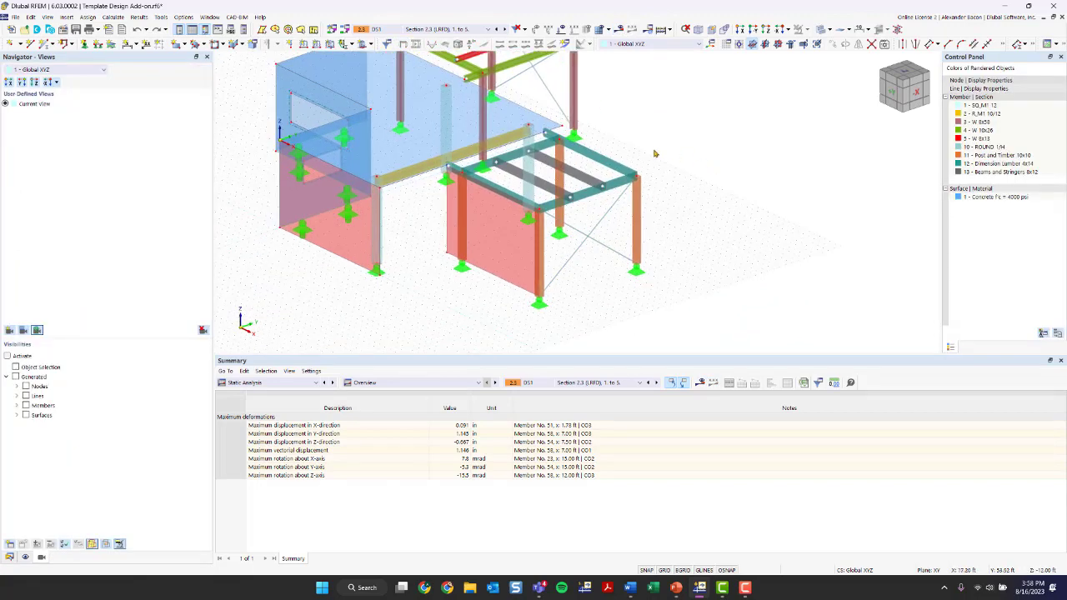
scroll(546, 166, "up", 2)
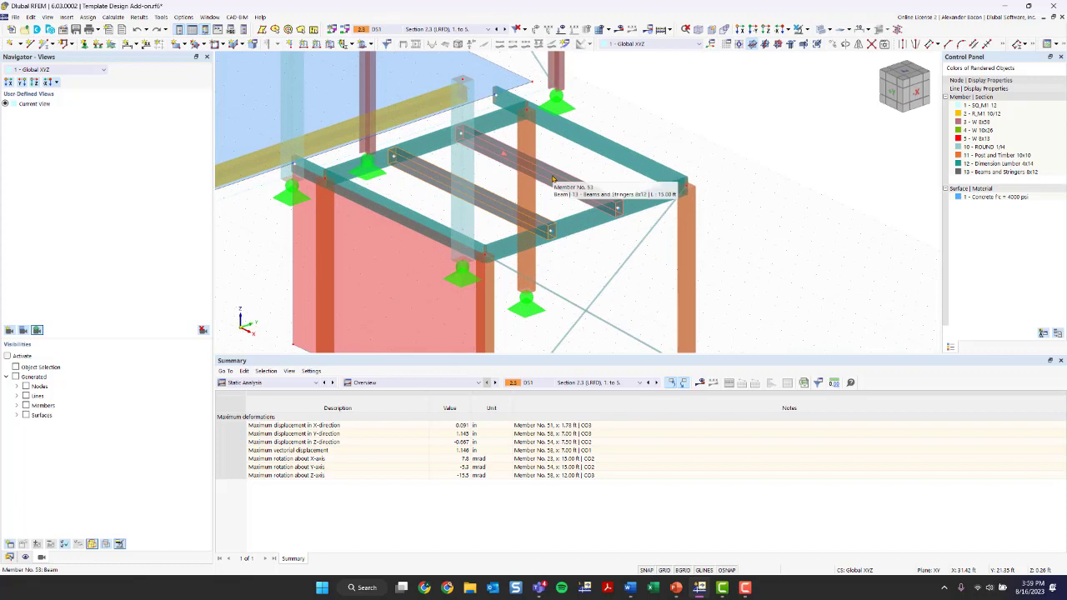
right_click(582, 172)
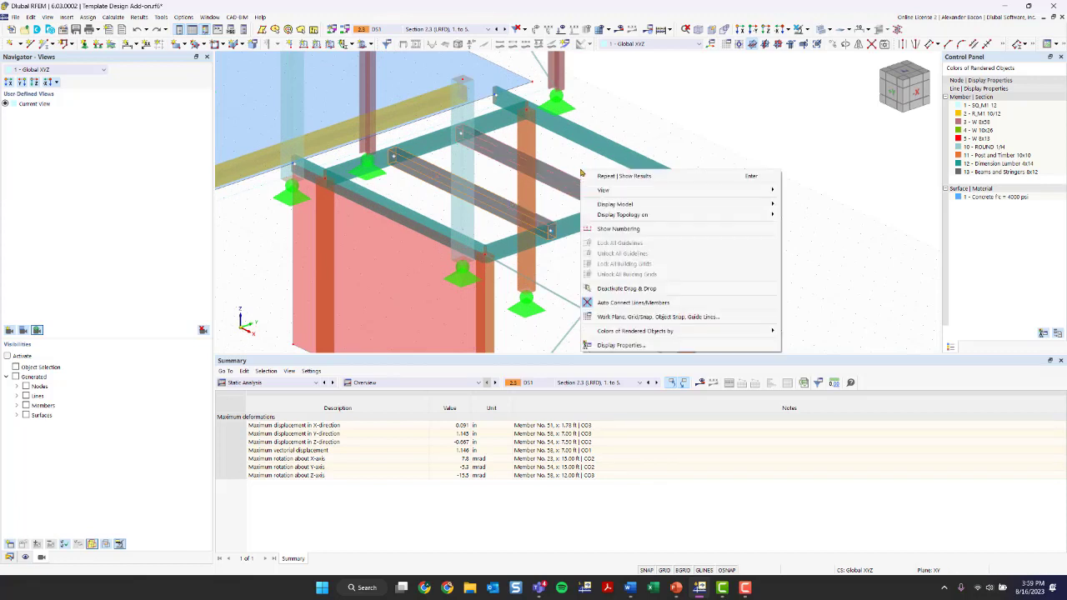
left_click(620, 229)
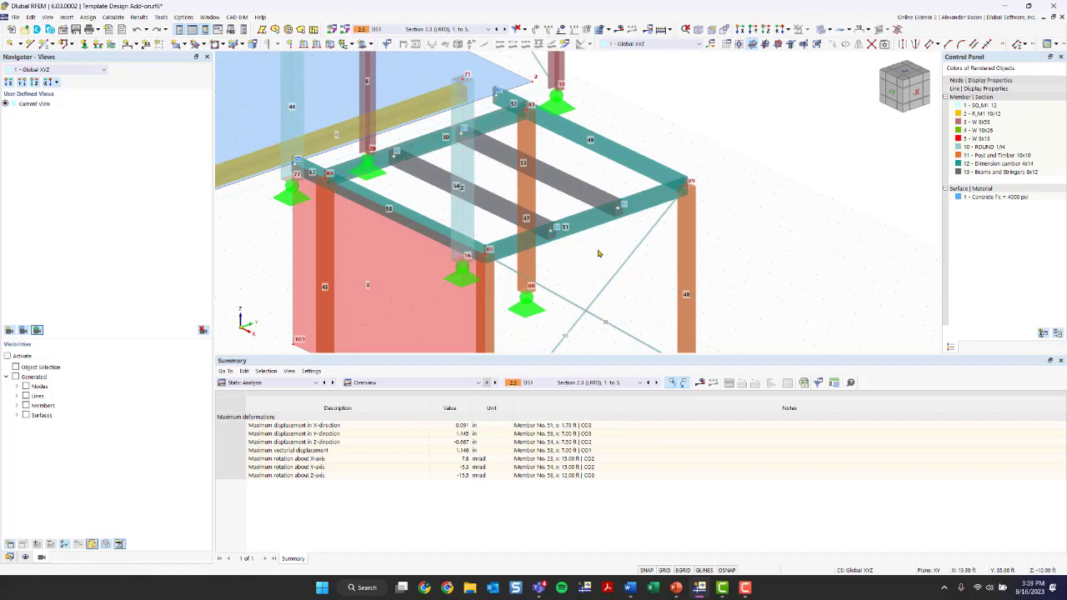
scroll(569, 143, "down", 5)
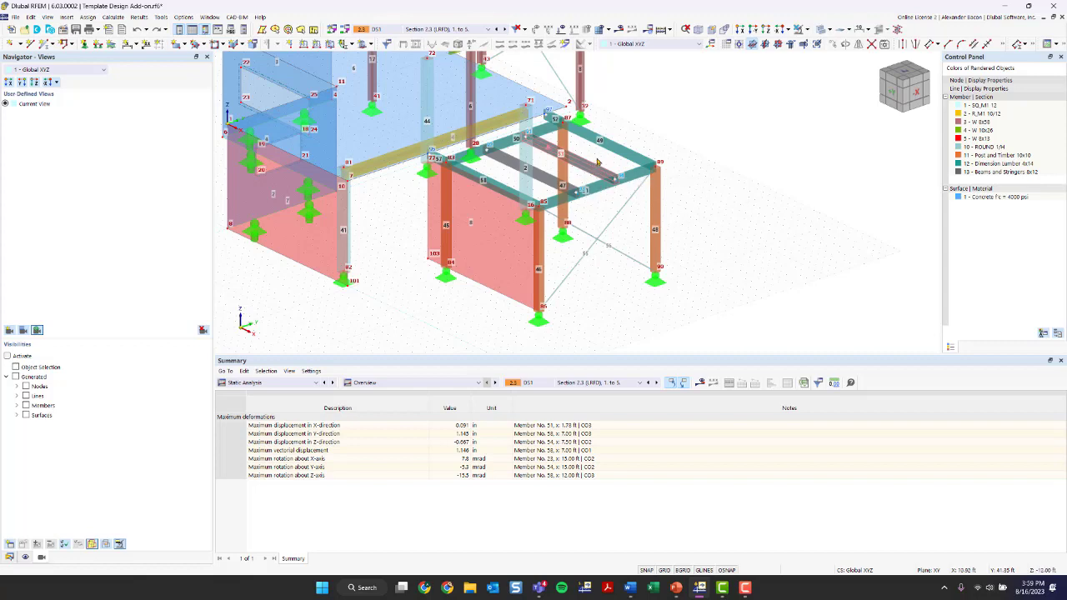
Open the canopy's 8x12 timber beams 53 and 54 for editing and toggle their design properties off and on again
double_click(539, 179)
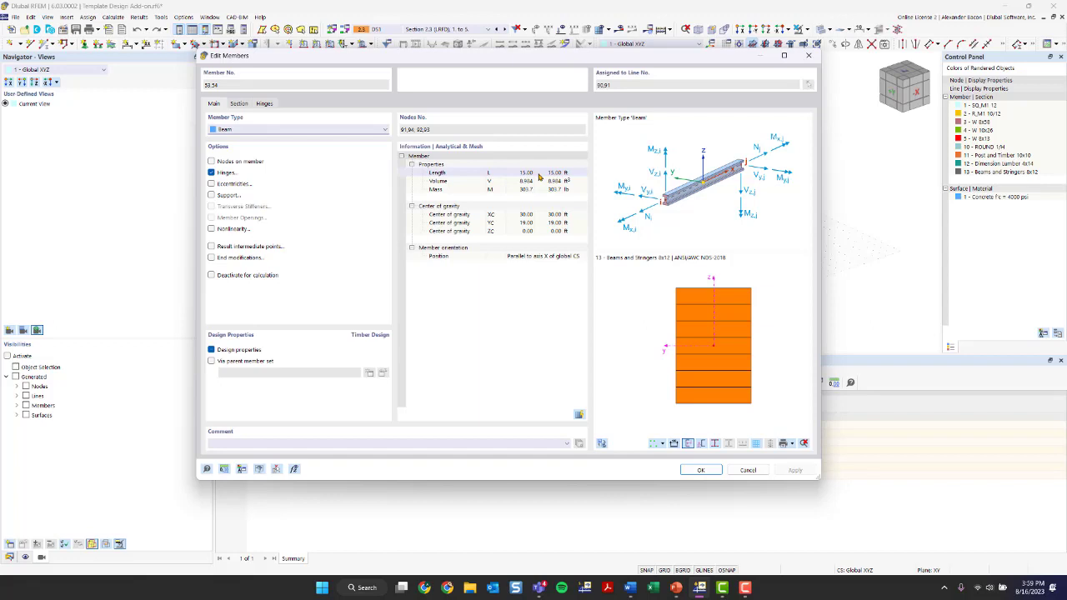
left_click(212, 350)
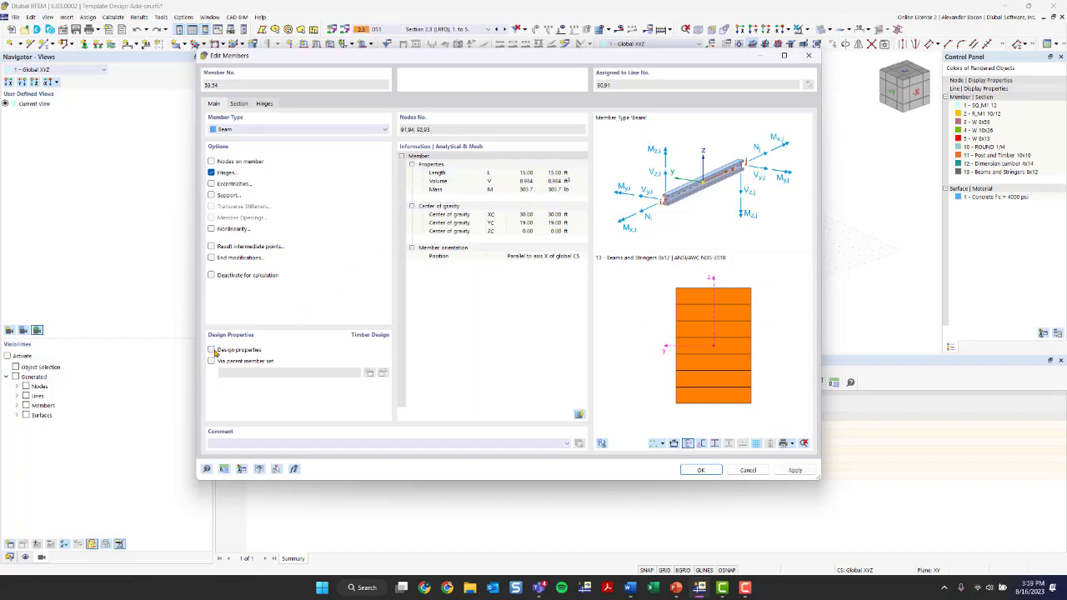
left_click(212, 350)
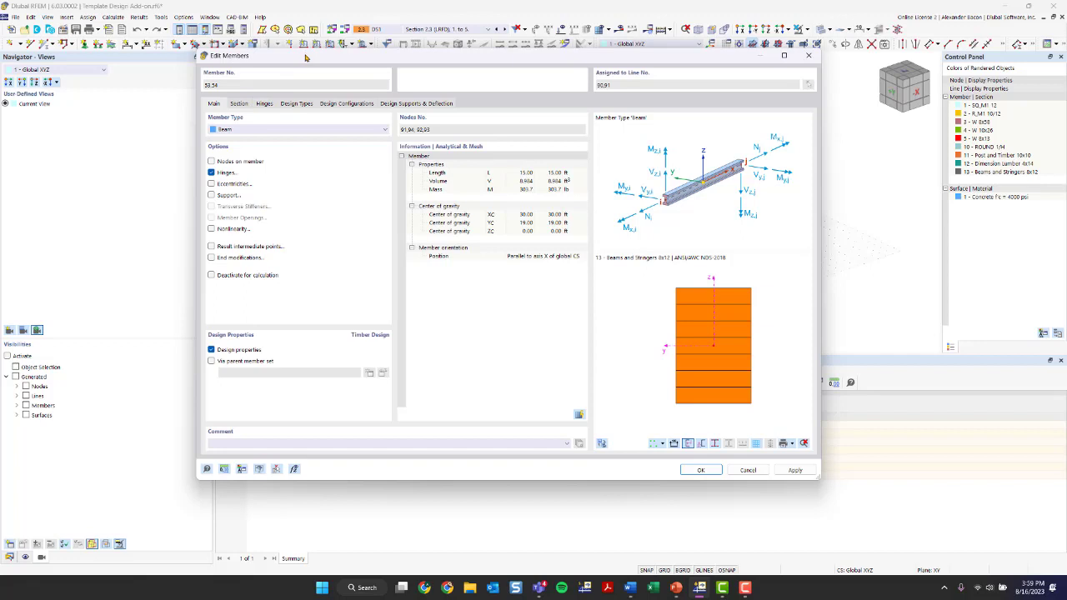
Start a new effective lengths definition for beams 53 and 54 in their timber design types
left_click(297, 106)
left_click(304, 144)
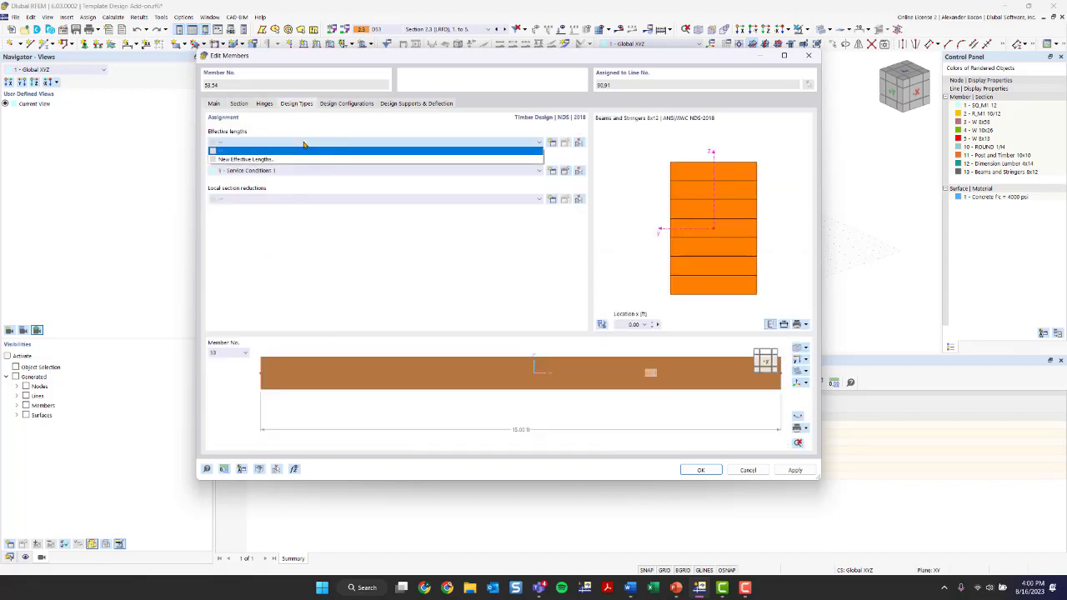
left_click(304, 143)
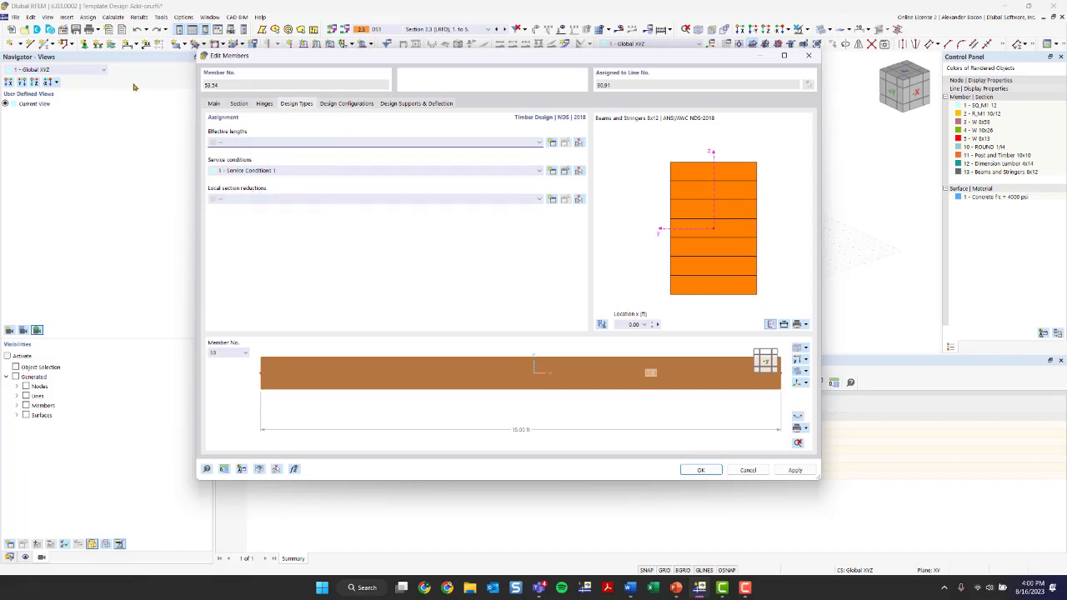
left_click(259, 143)
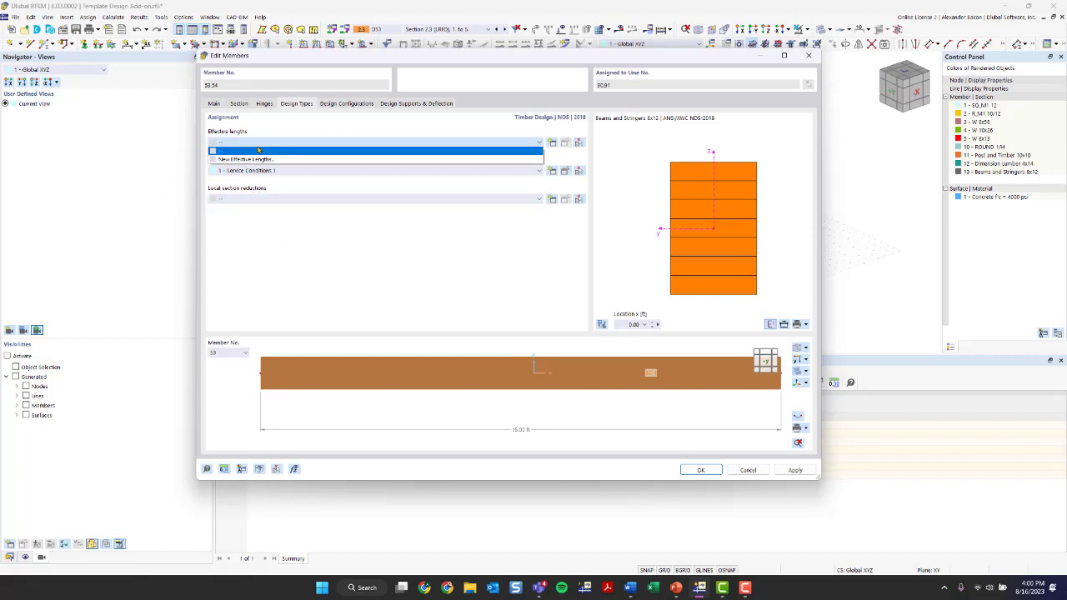
left_click(398, 160)
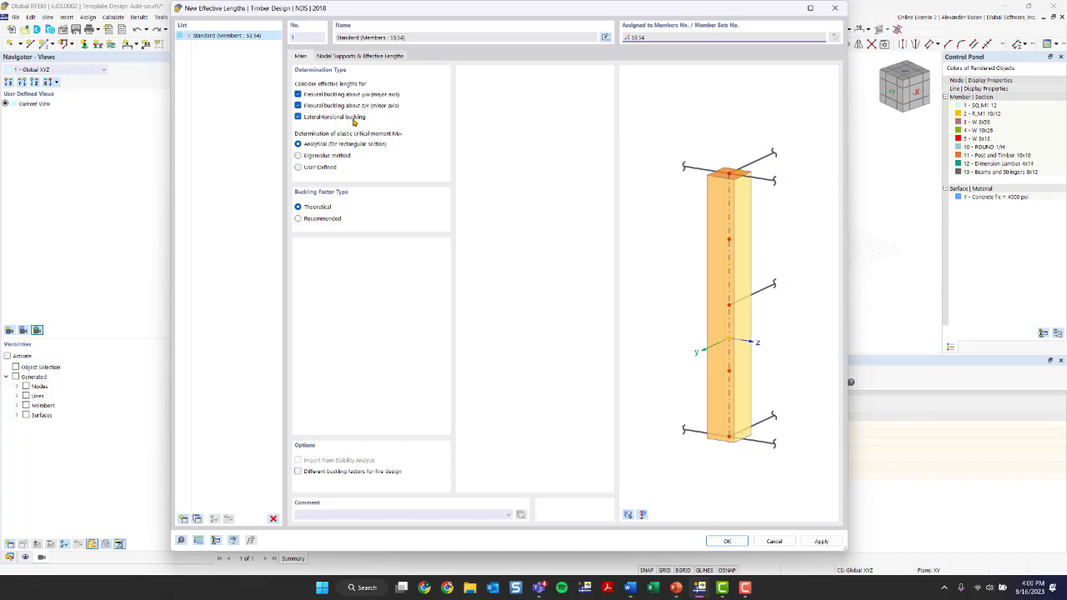
Exclude lateral-torsional buckling from the new effective lengths, keeping flexural buckling about both axes
left_click(357, 120)
left_click(353, 121)
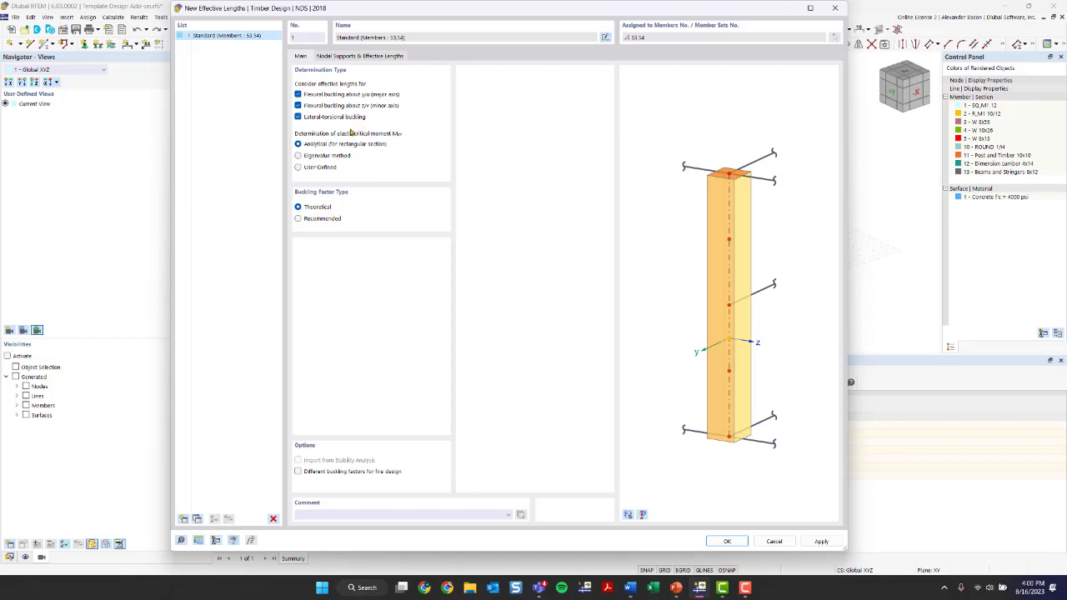
left_click(316, 121)
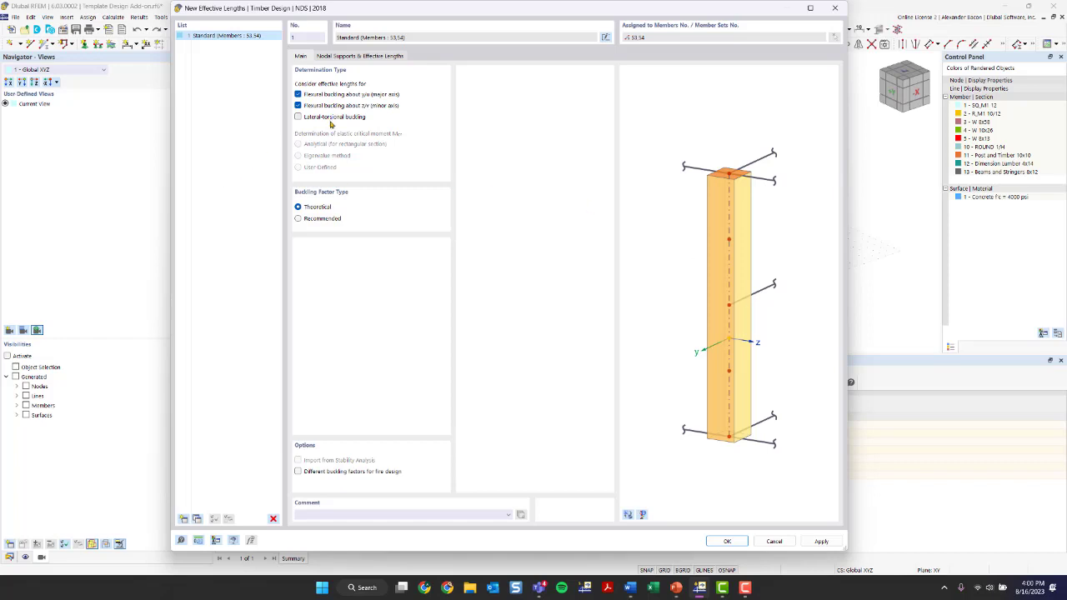
Review the effective lengths' nodal supports and length factors, showing both beams' supports in the real model view
left_click(341, 58)
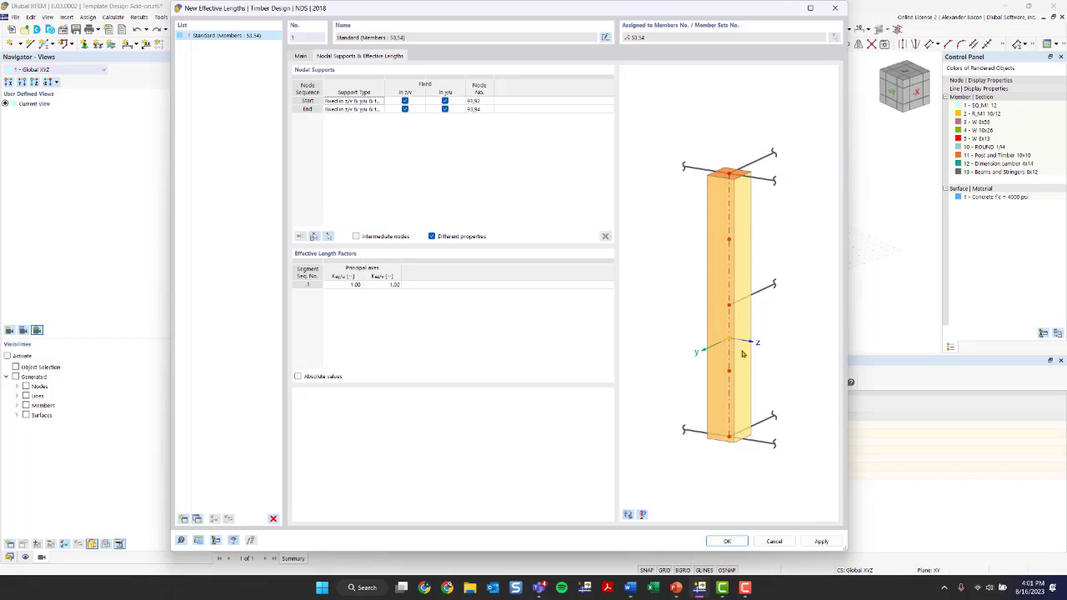
left_click(627, 515)
left_click(628, 515)
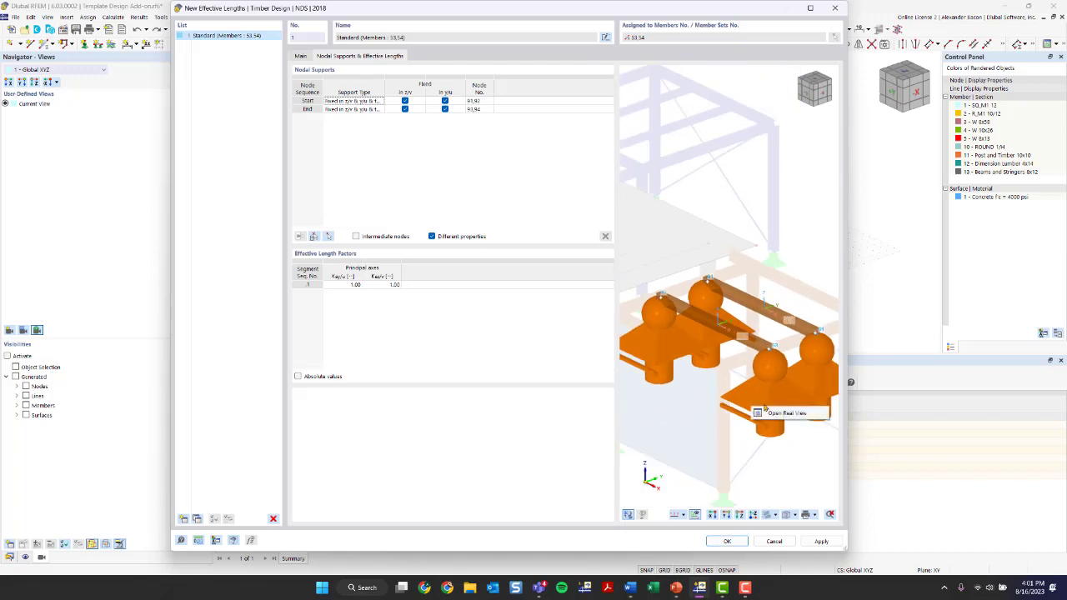
scroll(717, 309, "down", 4)
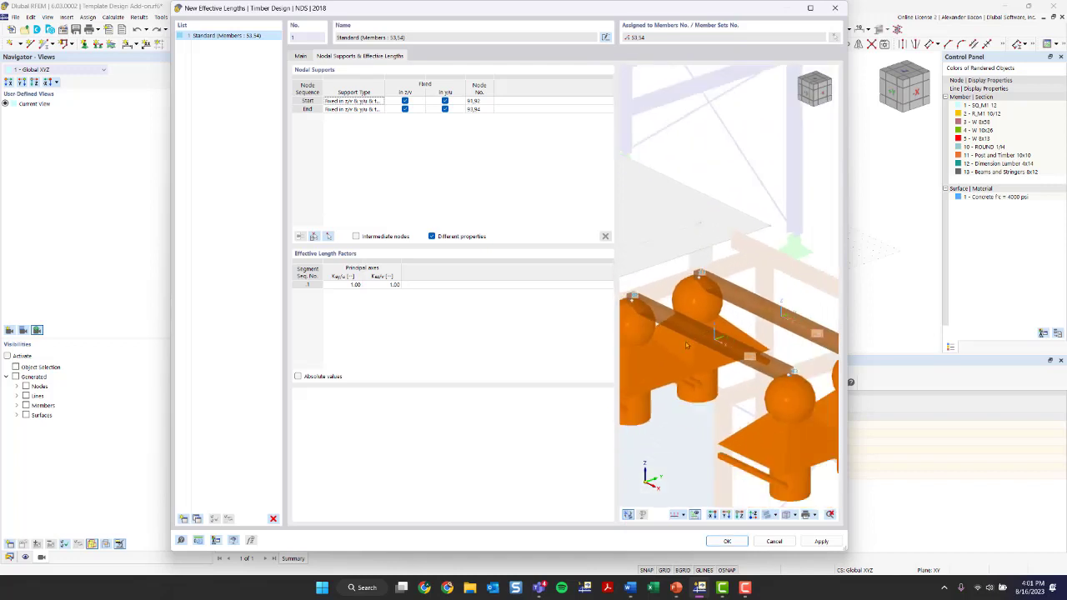
Inspect the start and end nodal supports of beams 53 and 54 in the effective lengths model view
middle_click_drag(657, 351, 696, 324, "ctrl")
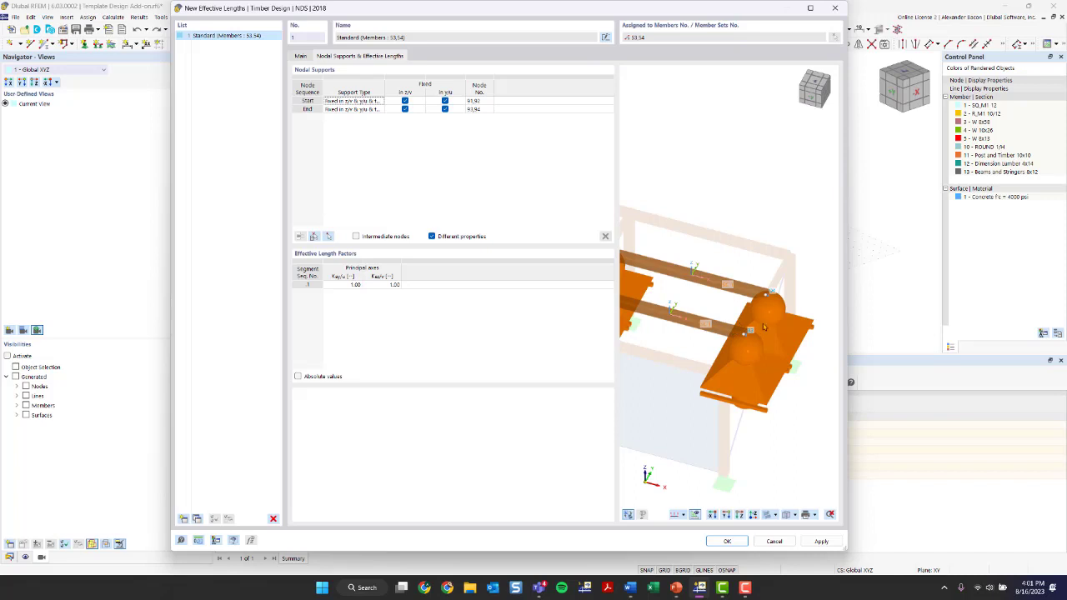
middle_click_drag(753, 315, 715, 307, "ctrl")
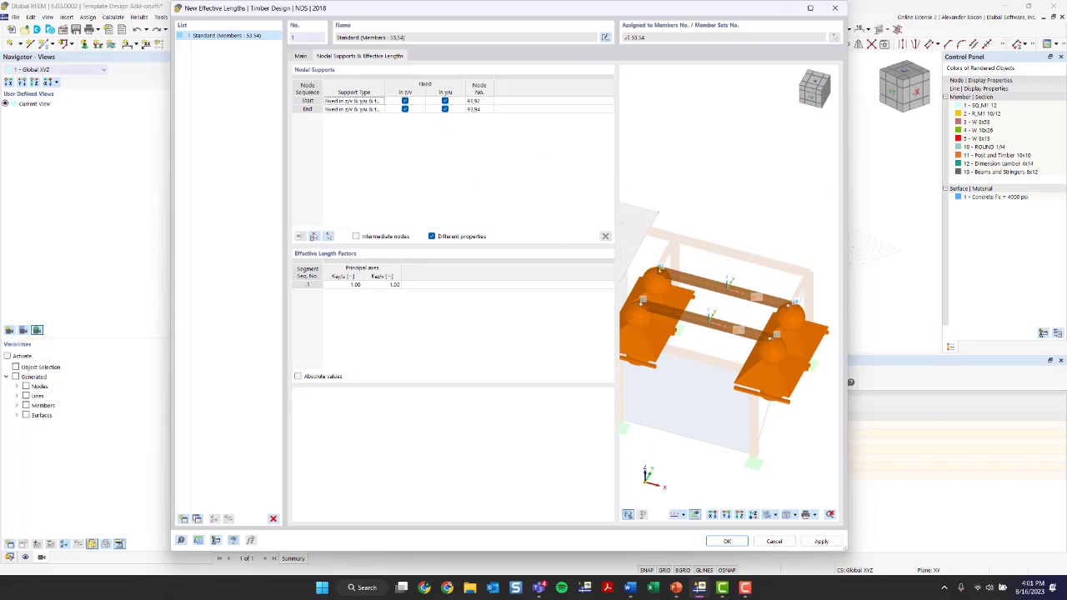
left_click(309, 101)
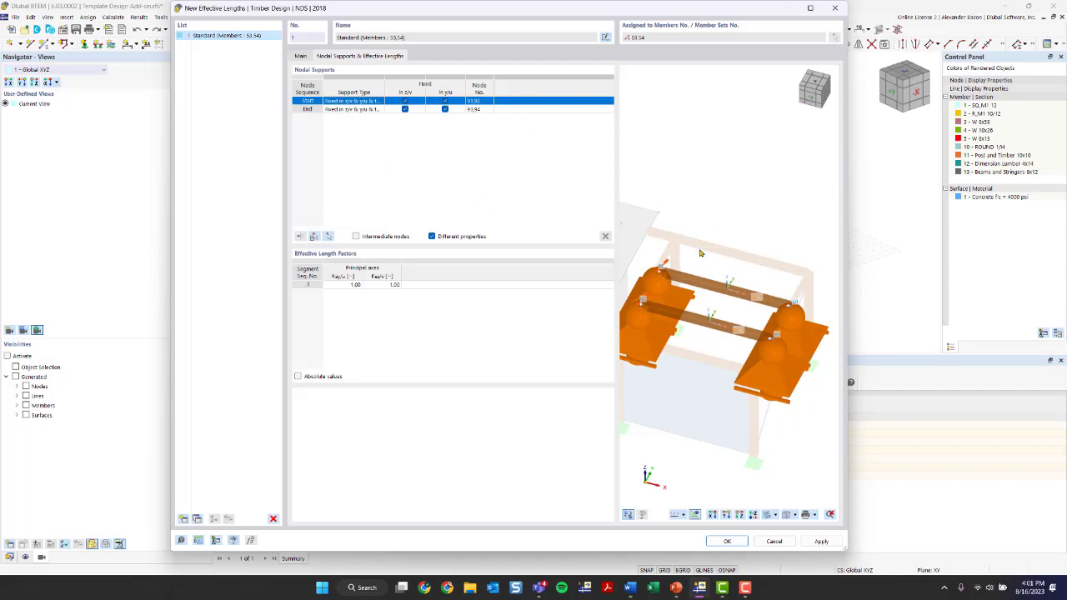
left_click(308, 110)
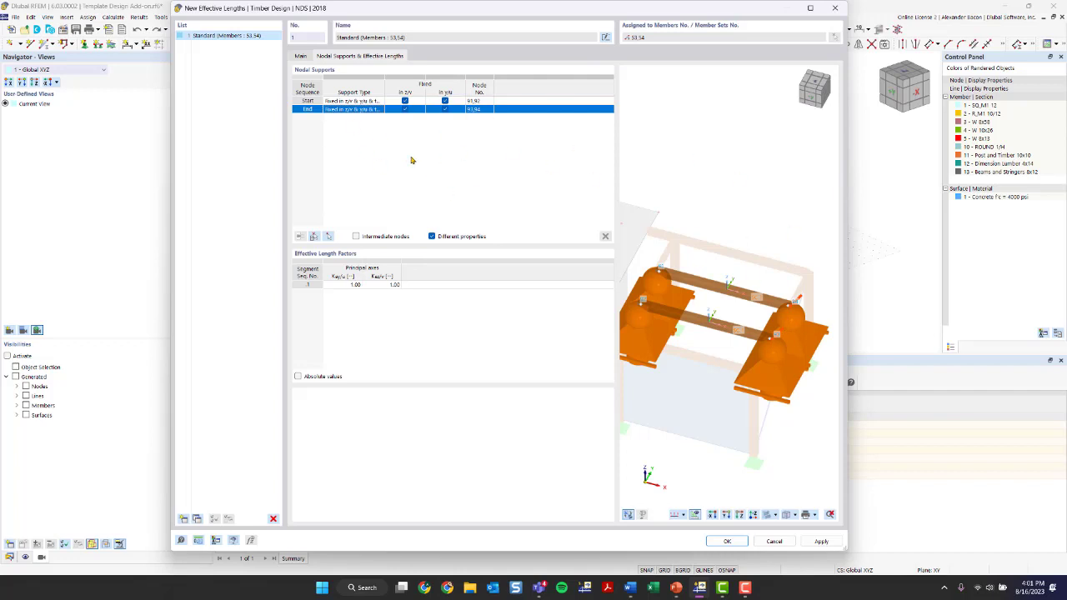
Check the available effective length factor presets for the first principal axis, then switch absolute values on and off again
left_click(346, 285)
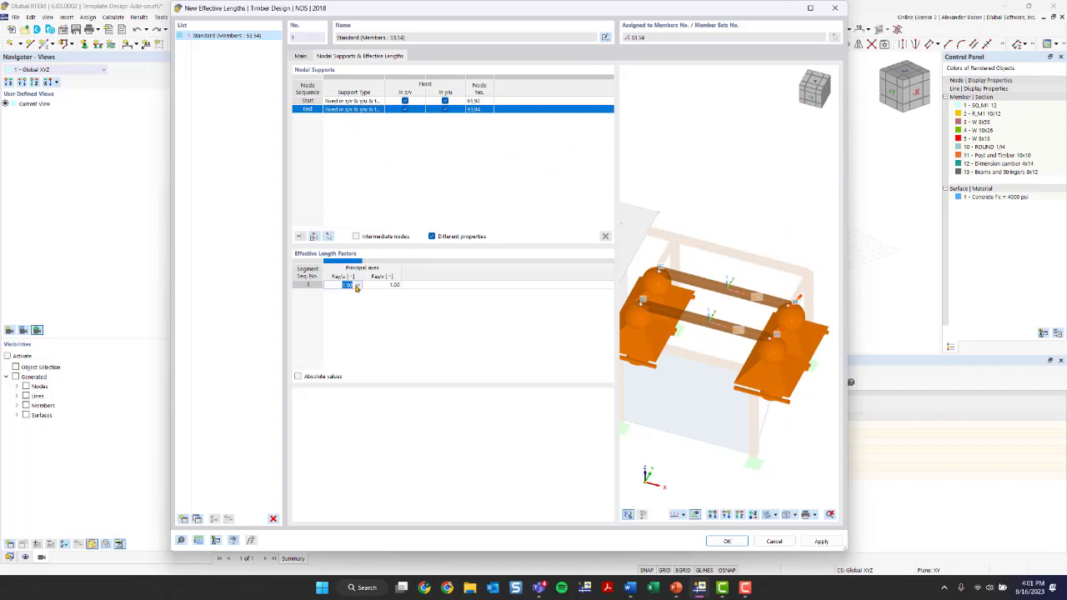
left_click(358, 285)
left_click(358, 285)
left_click(358, 285)
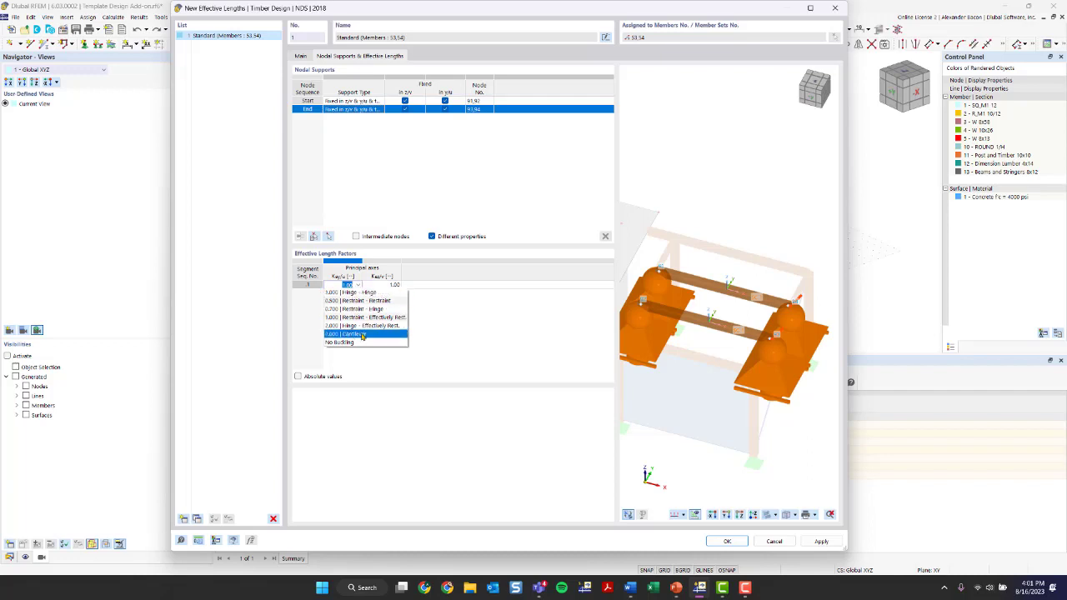
left_click(476, 371)
left_click(476, 370)
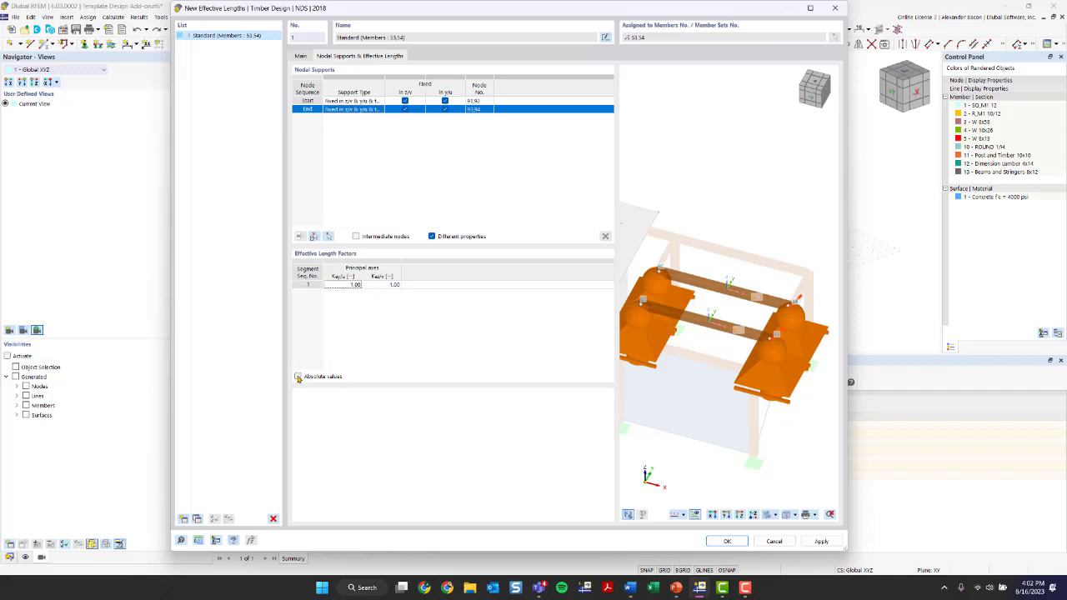
left_click(299, 376)
left_click(297, 376)
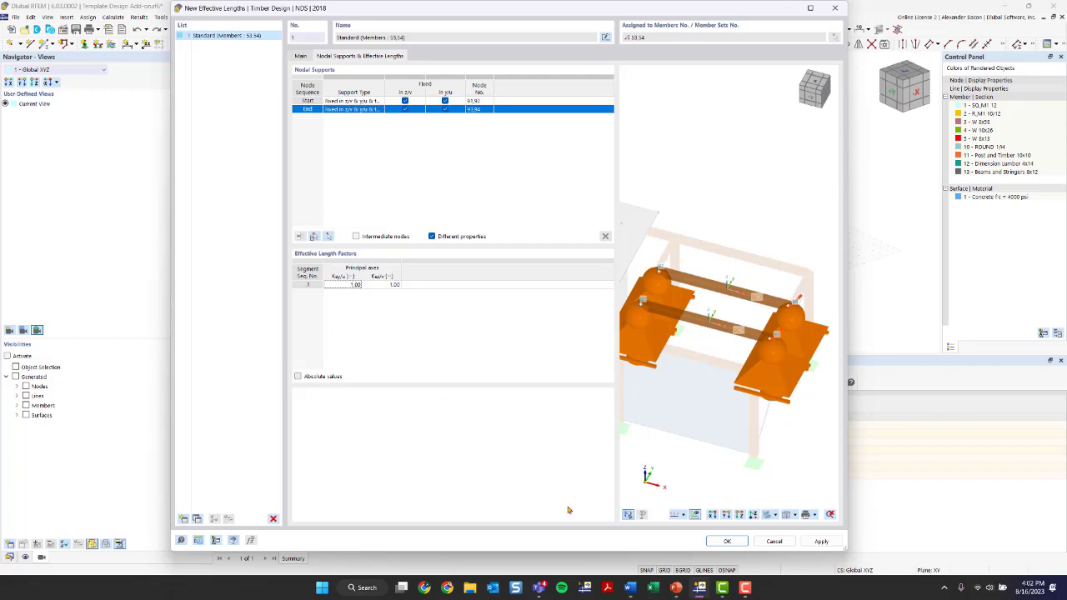
Accept the new effective lengths for beams 53 and 54, allowing the existing Timber Design results to be deleted
left_click(727, 542)
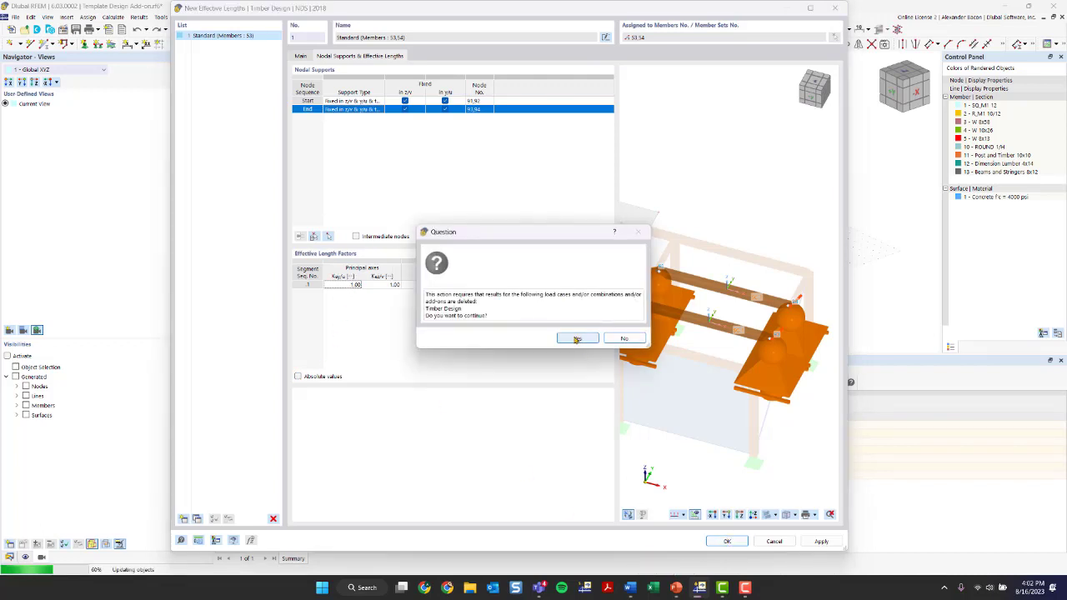
left_click(576, 340)
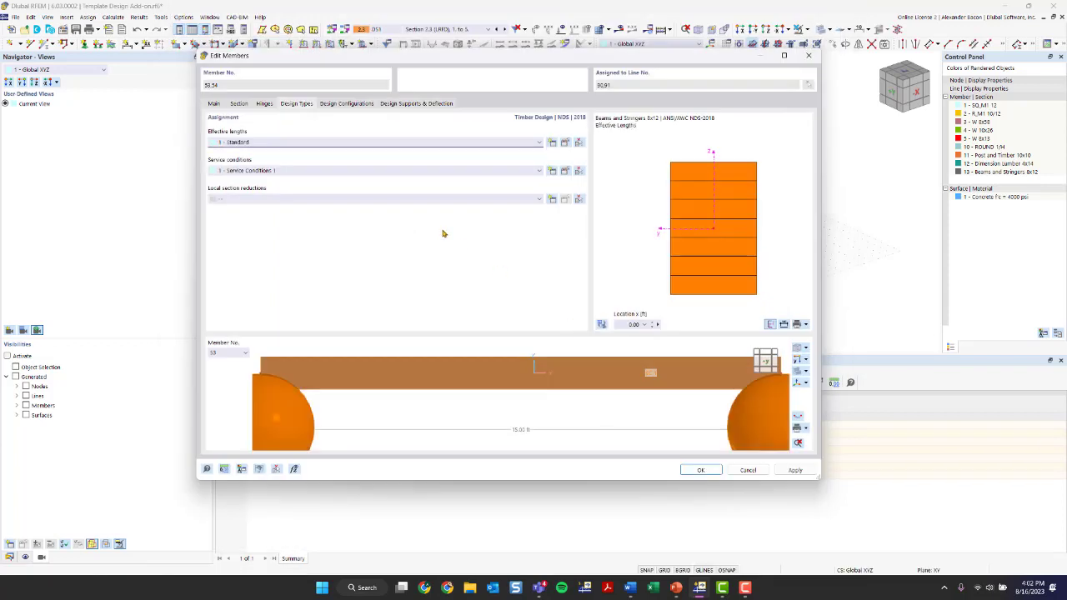
scroll(475, 367, "down", 6)
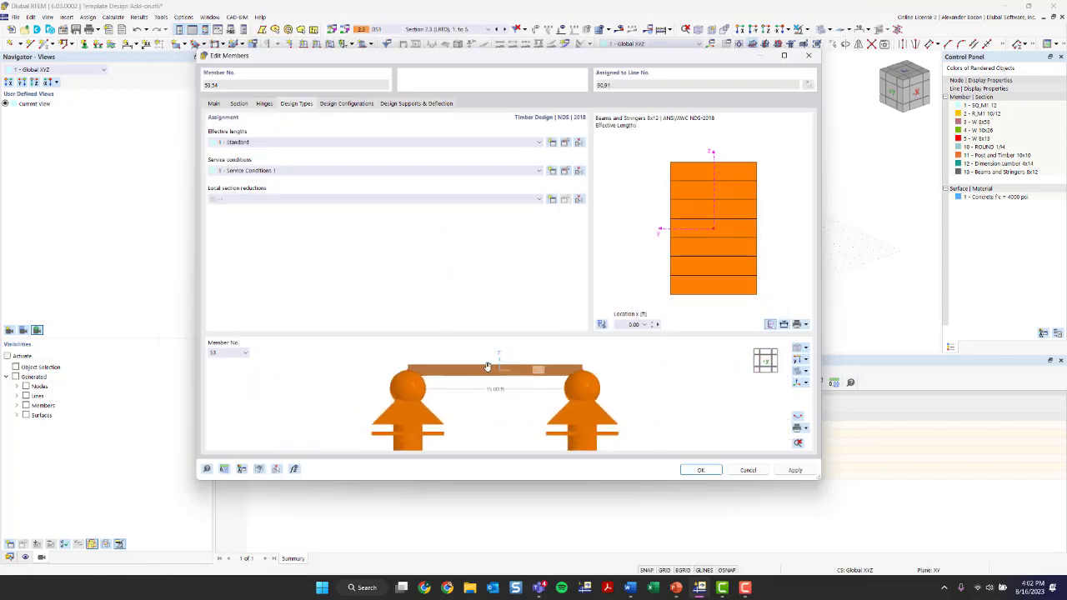
middle_click_drag(489, 367, 533, 432, "ctrl")
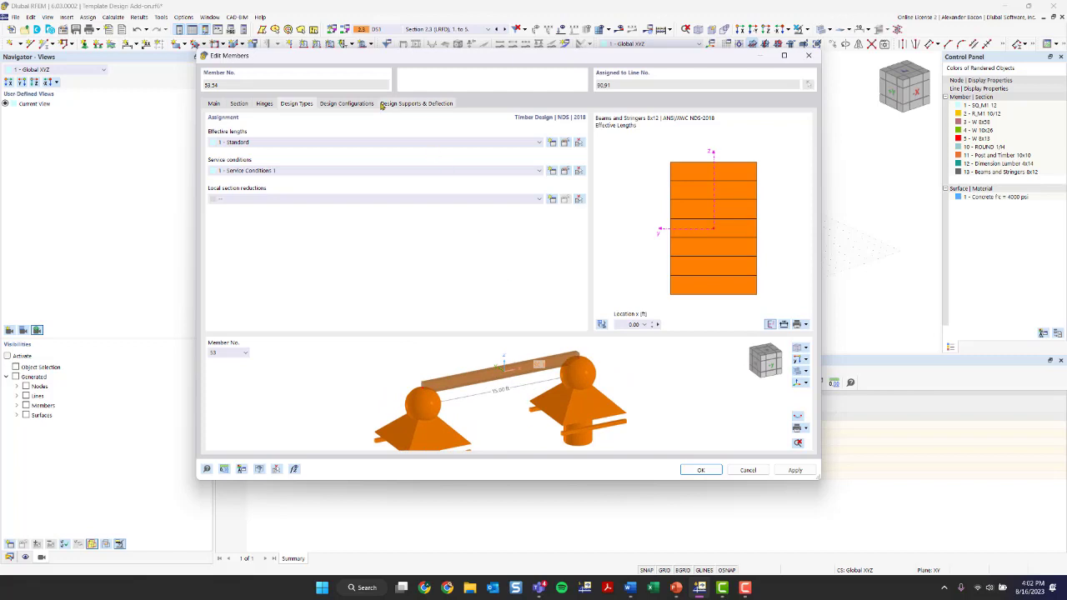
Open the beams' default strength configuration and bring up its NDS 2018 standard parameters
left_click(346, 105)
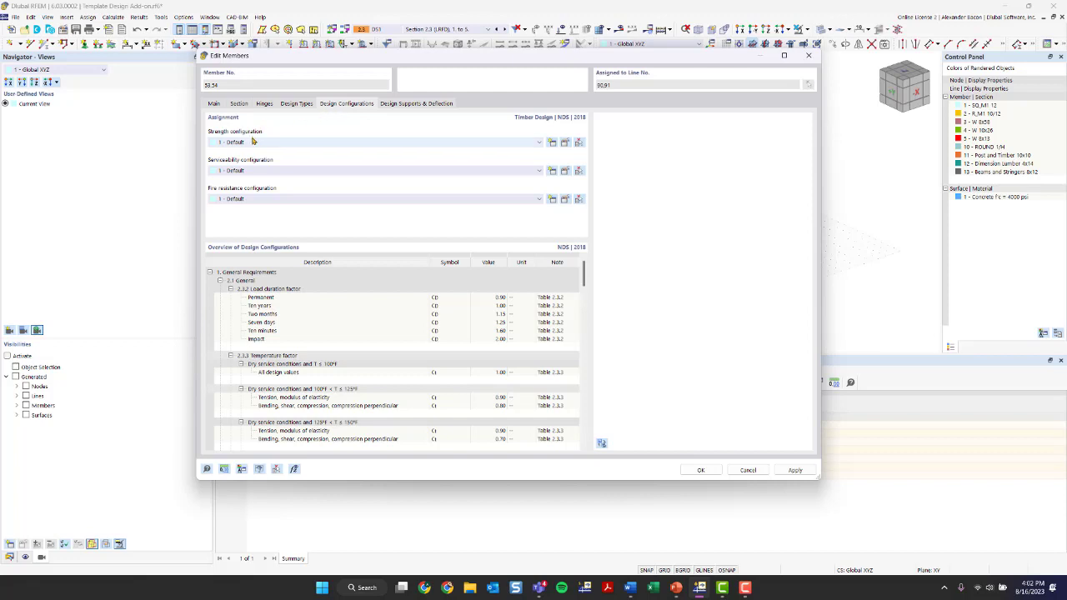
left_click(566, 144)
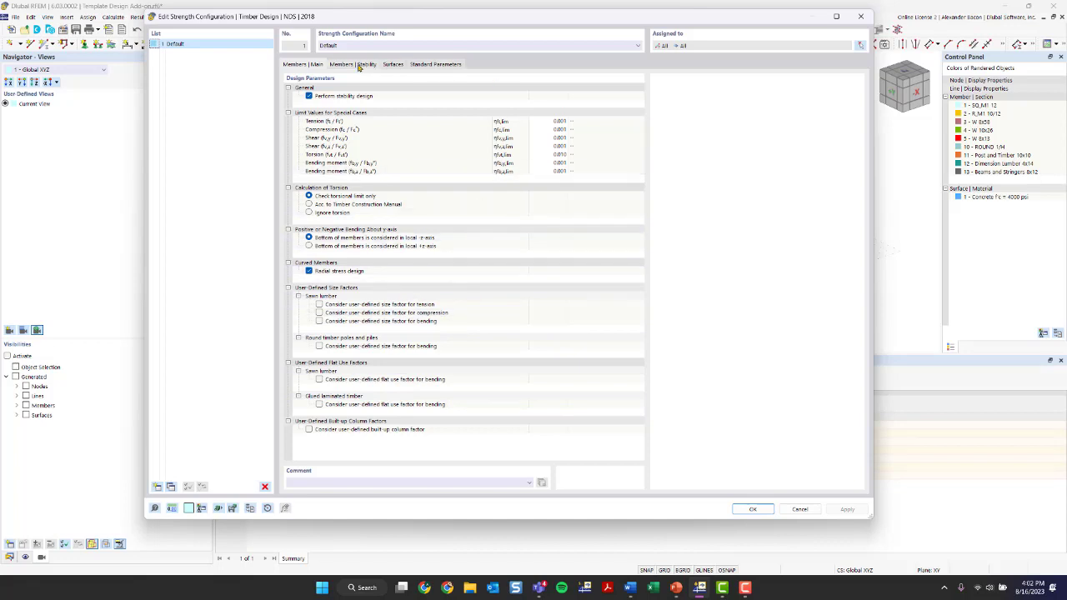
left_click(392, 65)
left_click(429, 65)
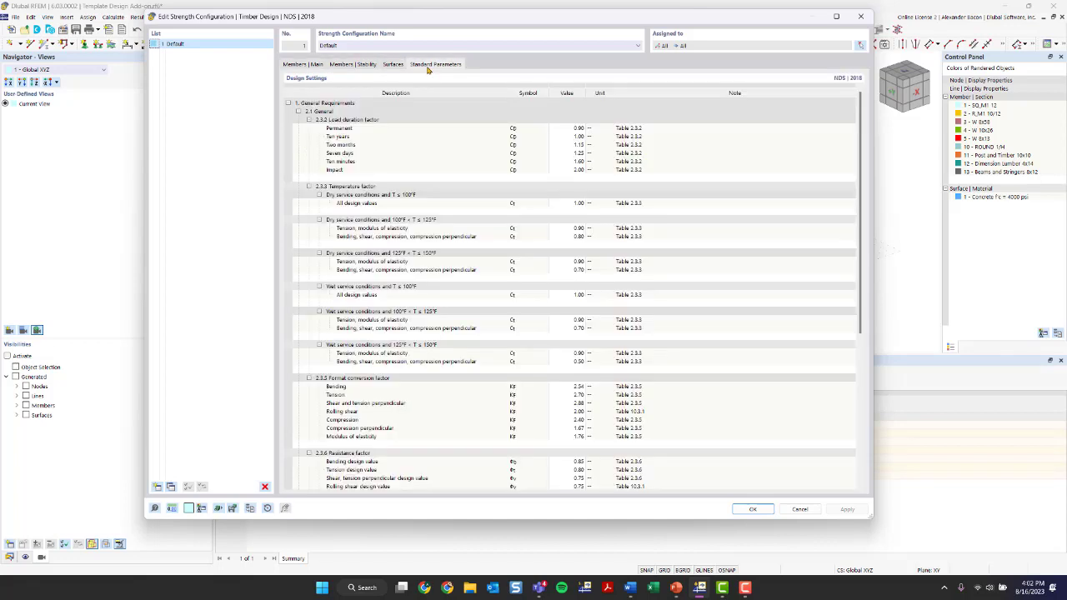
Review the editable load duration, temperature, format conversion and resistance factors, then close the strength configuration without saving
double_click(571, 229)
type("0.50")
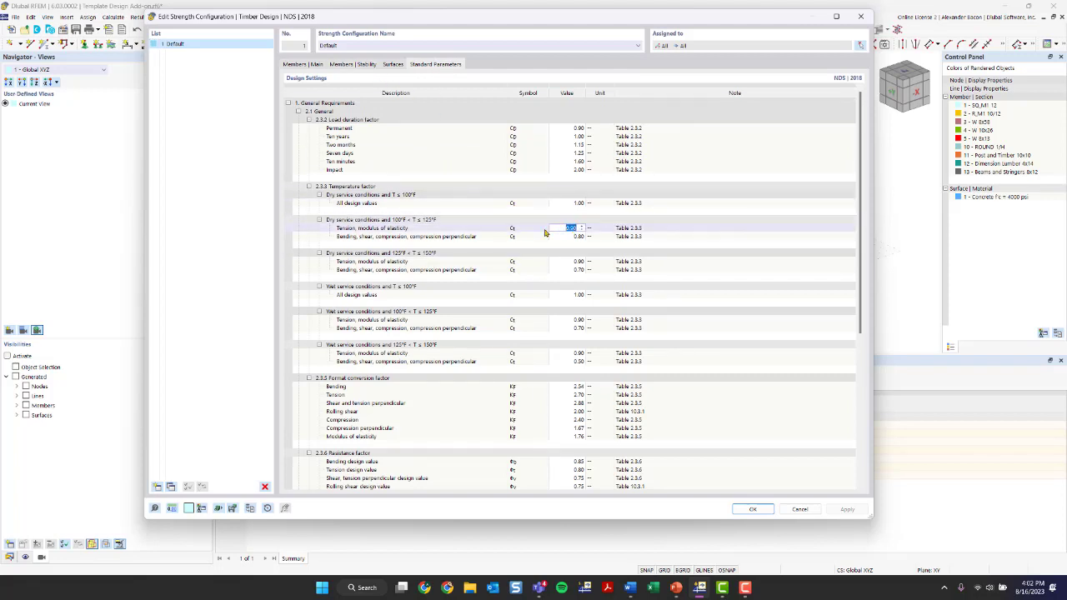
scroll(464, 218, "down", 1)
scroll(465, 217, "down", 2)
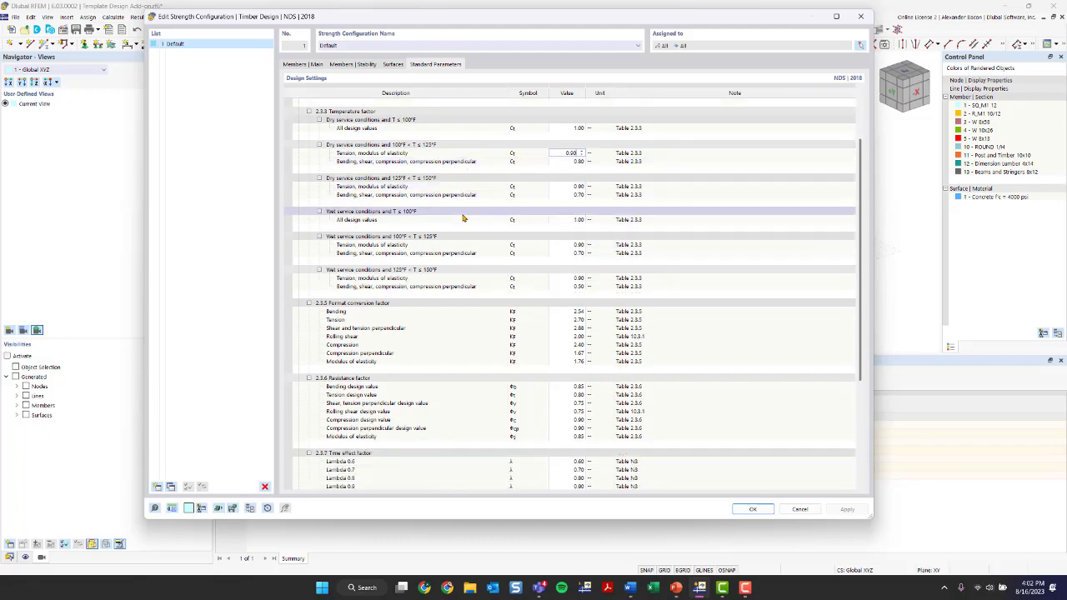
scroll(491, 287, "down", 3)
scroll(491, 287, "up", 6)
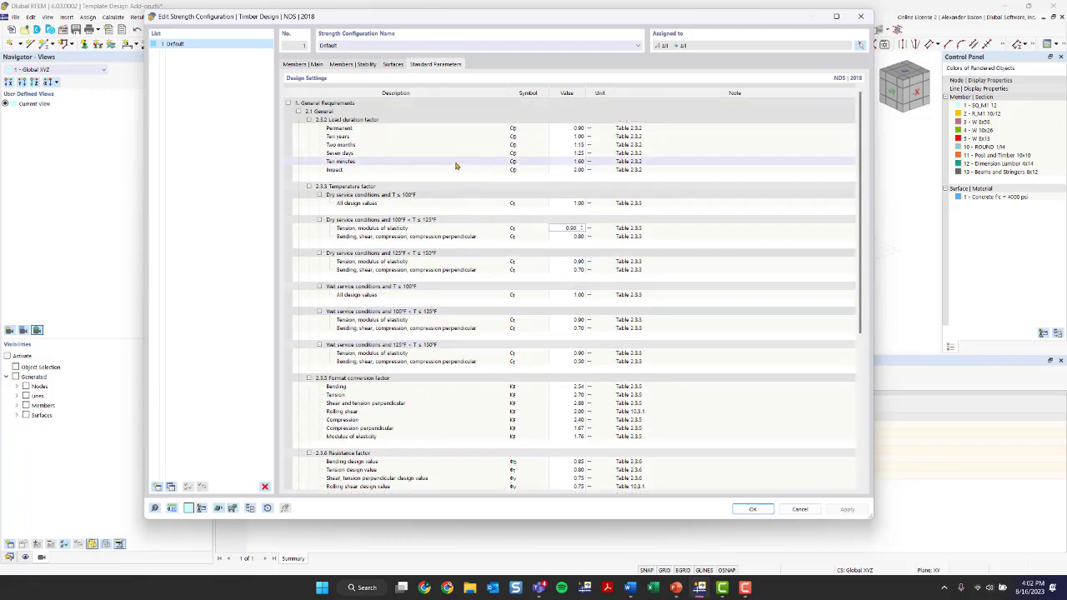
left_click(578, 135)
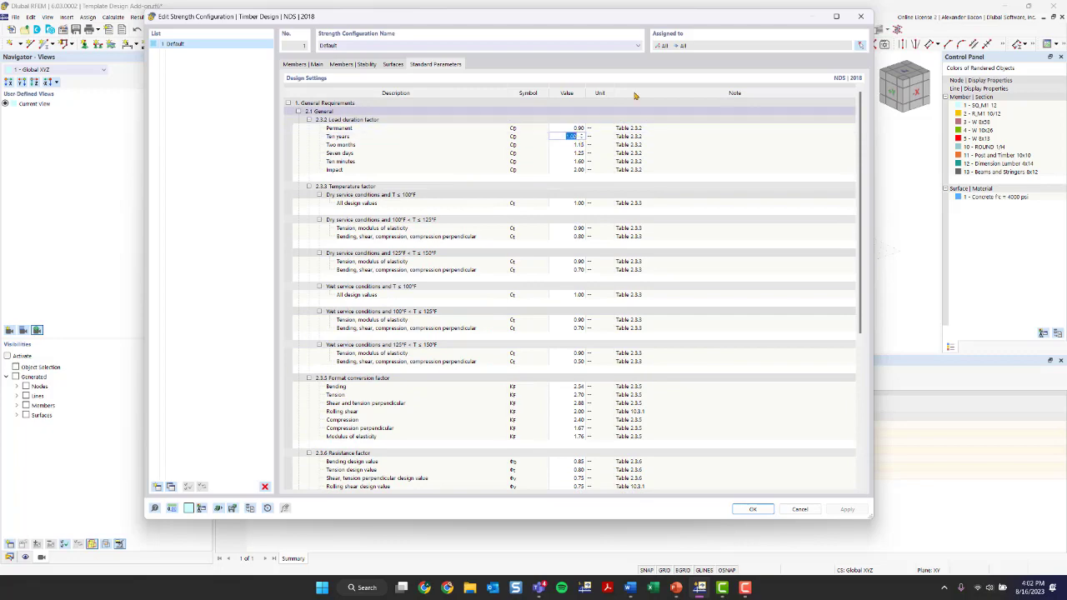
left_click(860, 16)
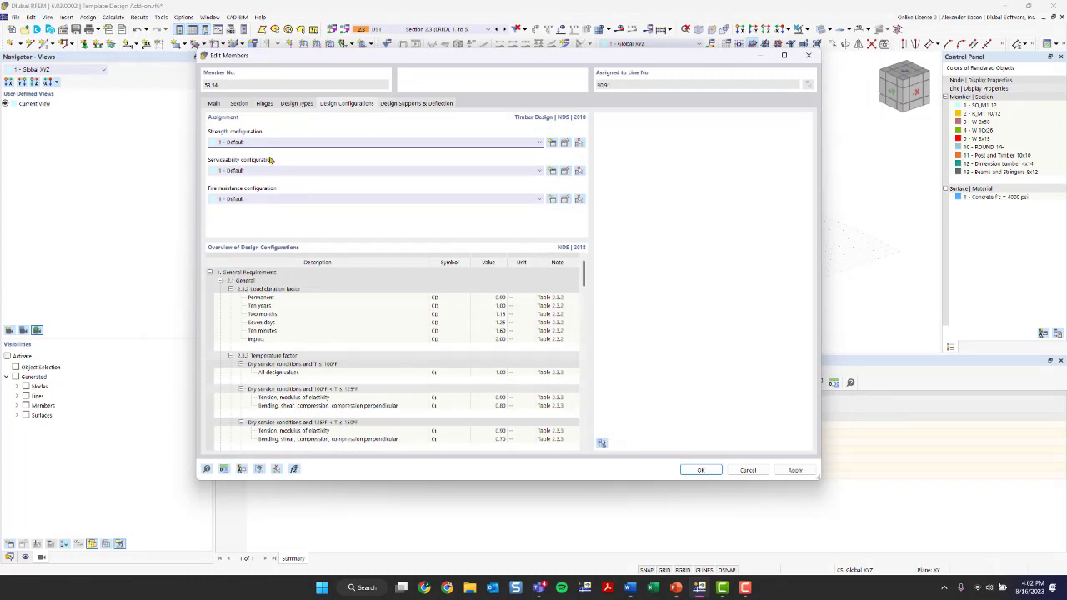
Review the beam and cantilever deflection limits in the default serviceability configuration, then close it without saving
left_click(565, 172)
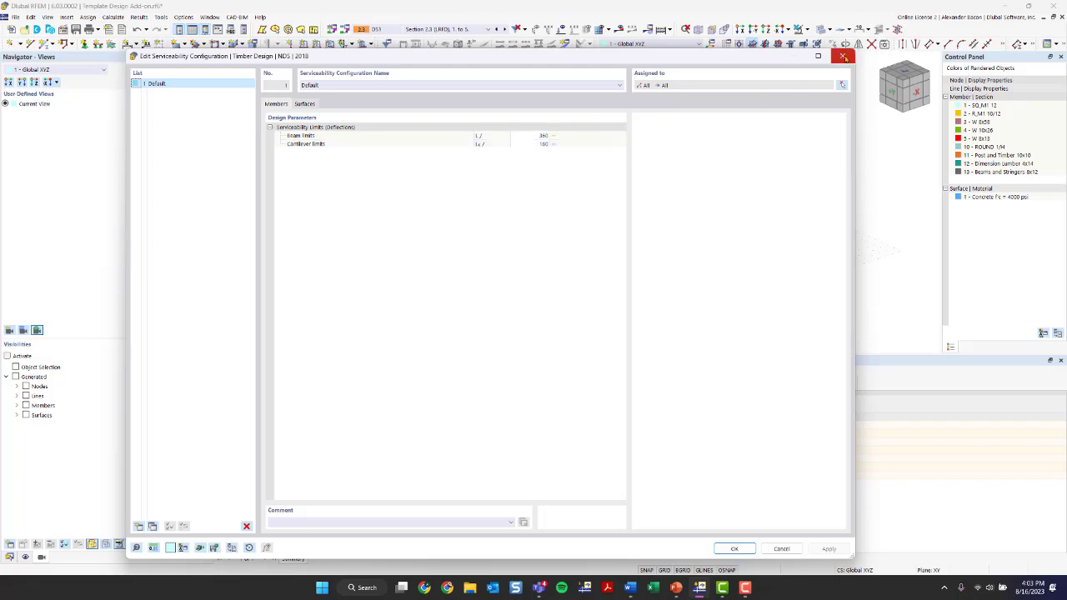
left_click(842, 55)
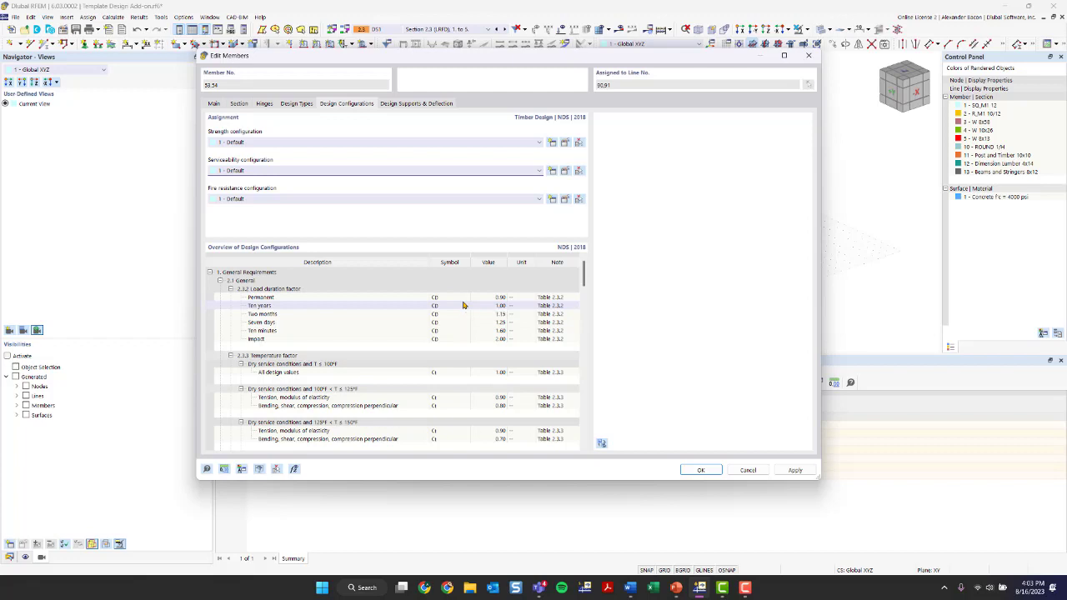
Open the beams' design support and deflection settings and list the design support choices for the member start
left_click(411, 103)
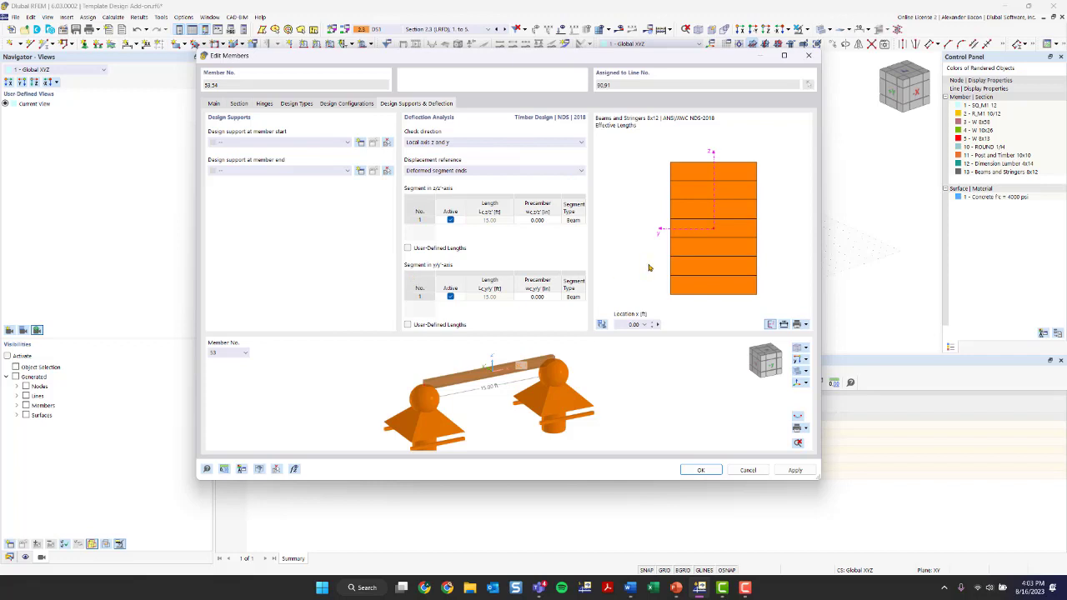
left_click(246, 145)
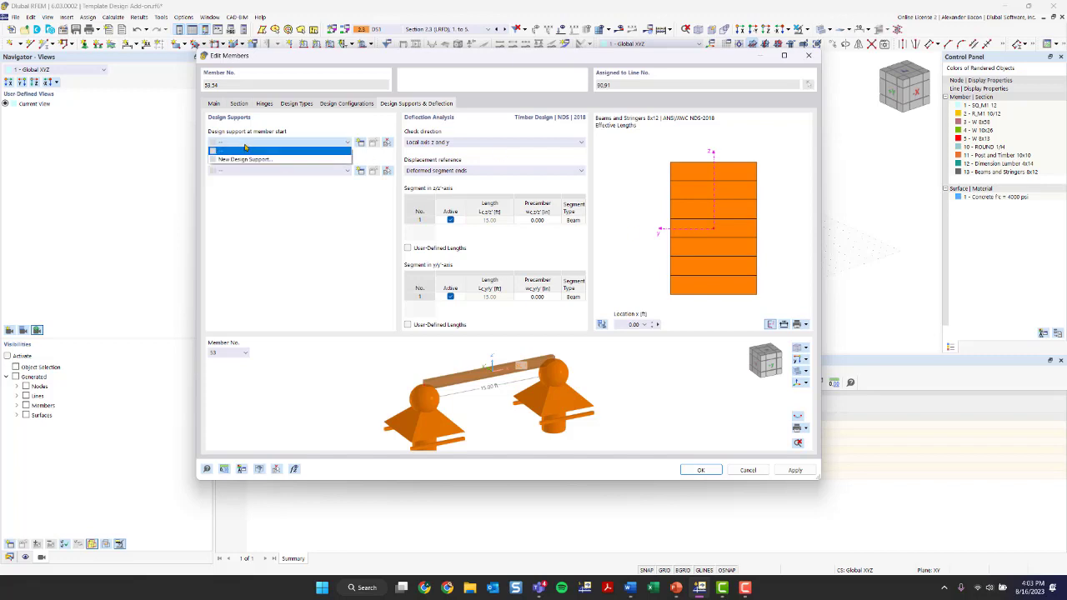
Leave the design support at member start unassigned and save the edits to members 53 and 54, accepting deletion of the existing design results
left_click(246, 150)
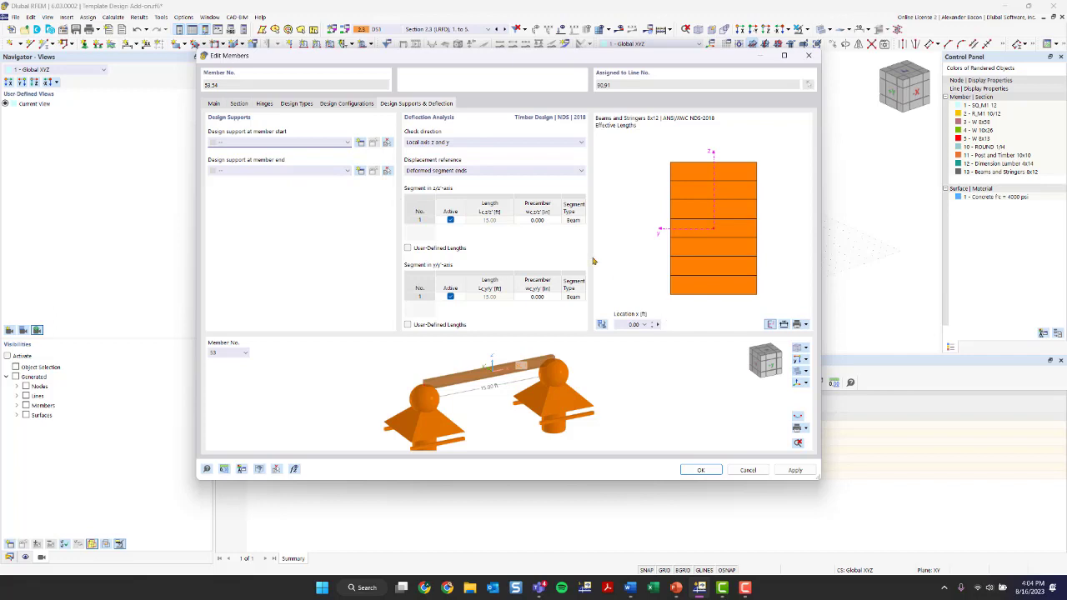
left_click(701, 472)
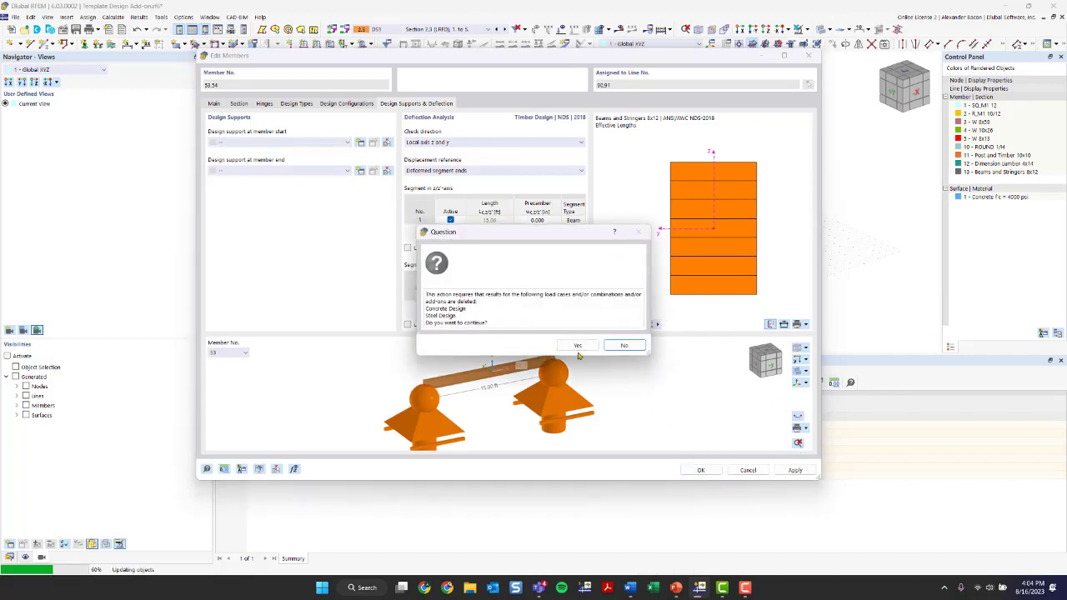
left_click(574, 344)
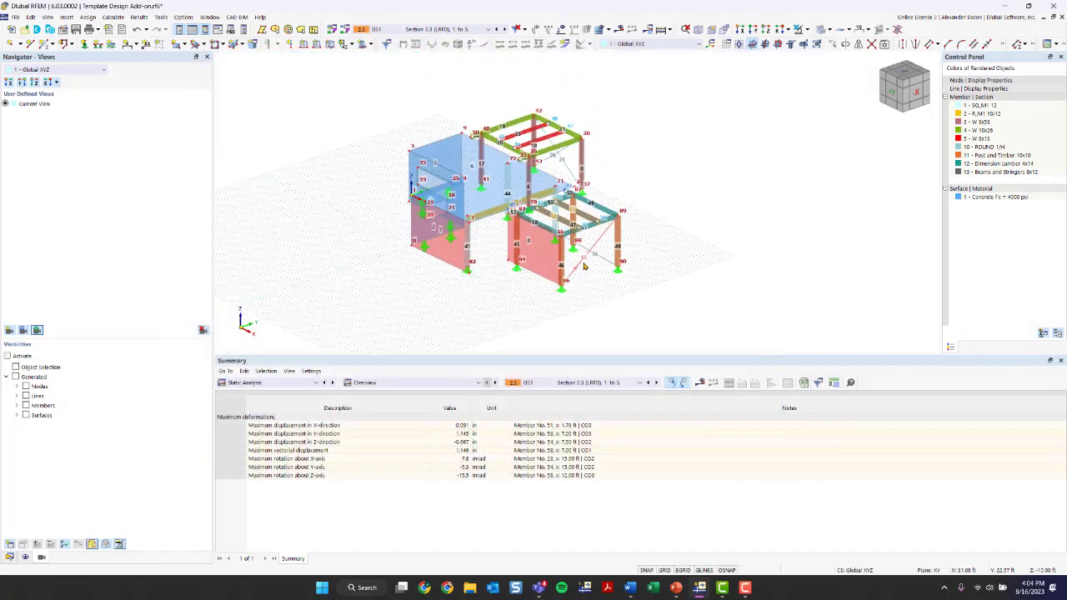
Hide the object numbering in the model
right_click(676, 155)
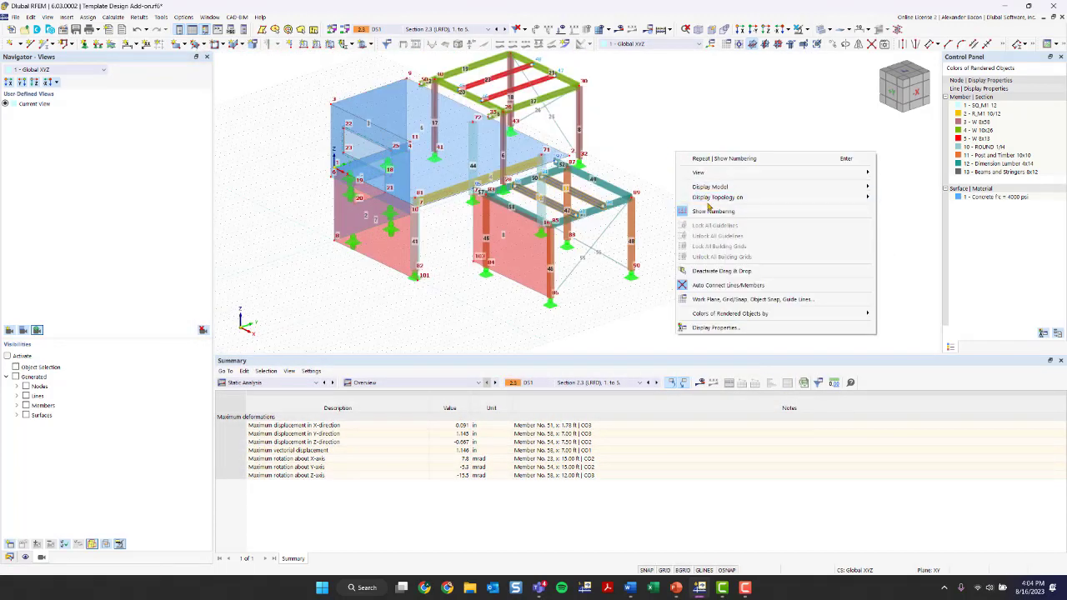
left_click(710, 210)
right_click(665, 182)
left_click(694, 240)
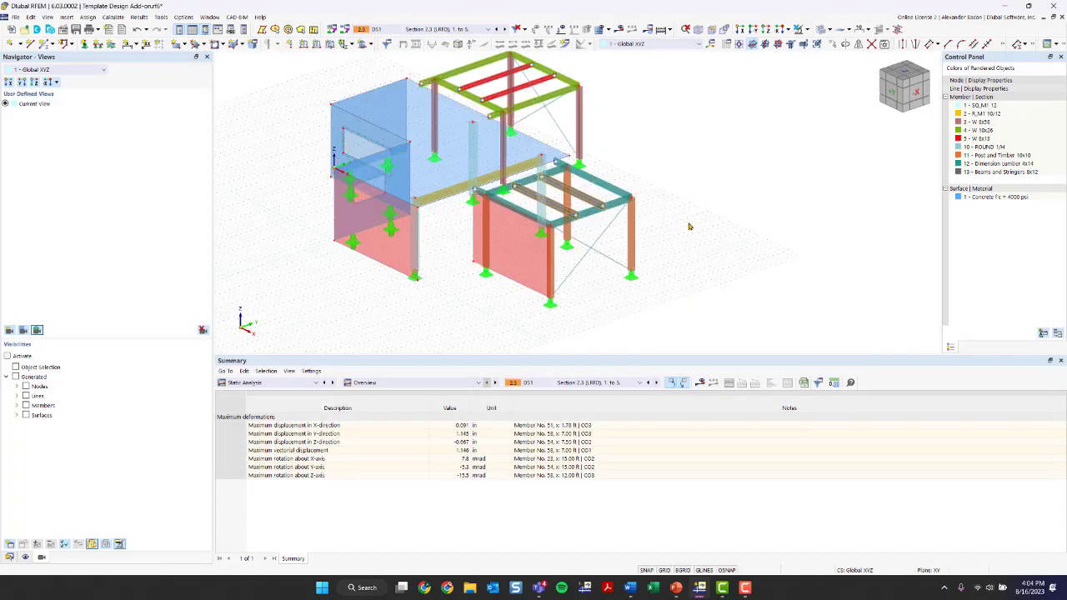
Narrow the navigator, enlarge the table area below the model and show the Timber Design tables in it
scroll(548, 215, "up", 3)
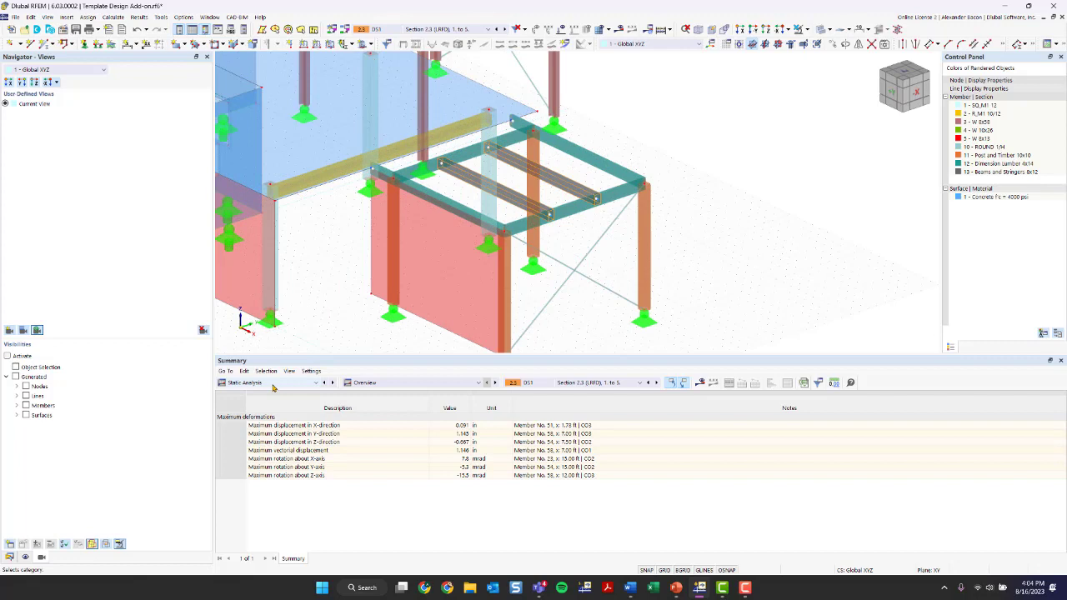
left_click_drag(213, 305, 141, 305)
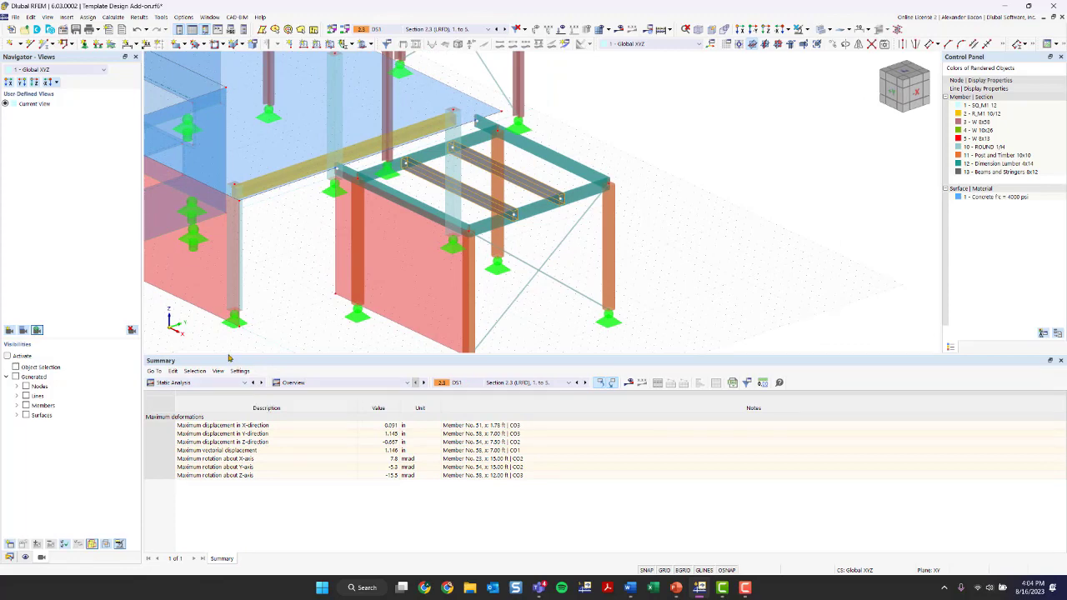
left_click_drag(232, 356, 232, 325)
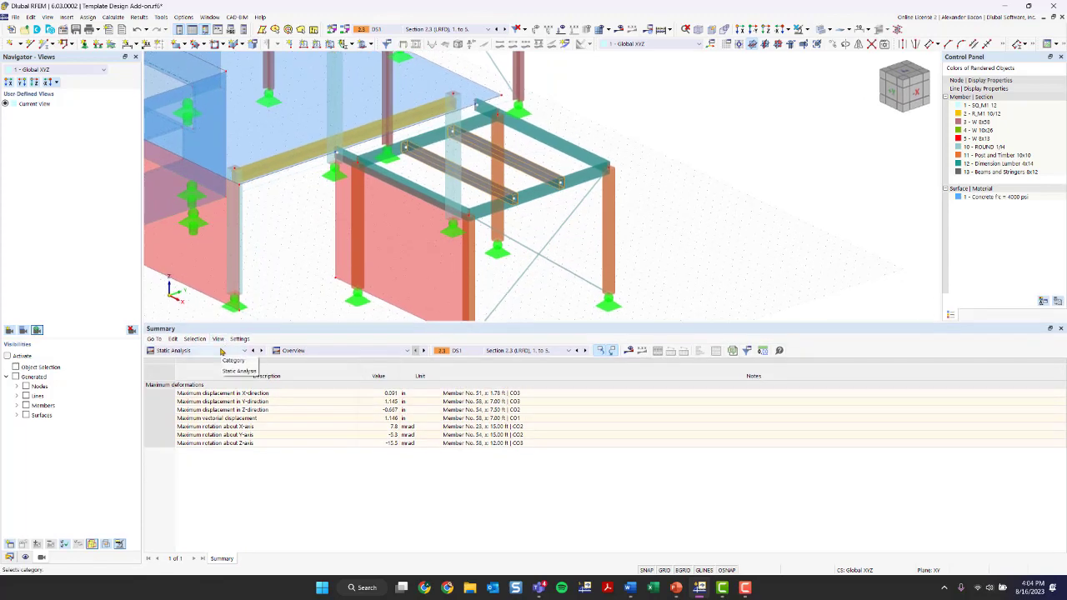
left_click(221, 351)
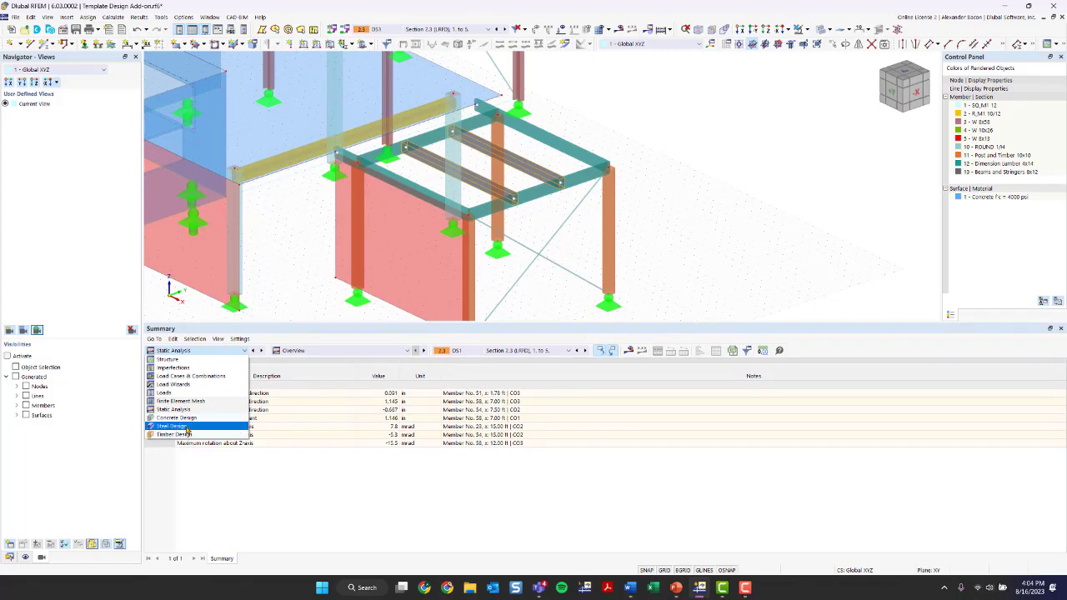
left_click(191, 435)
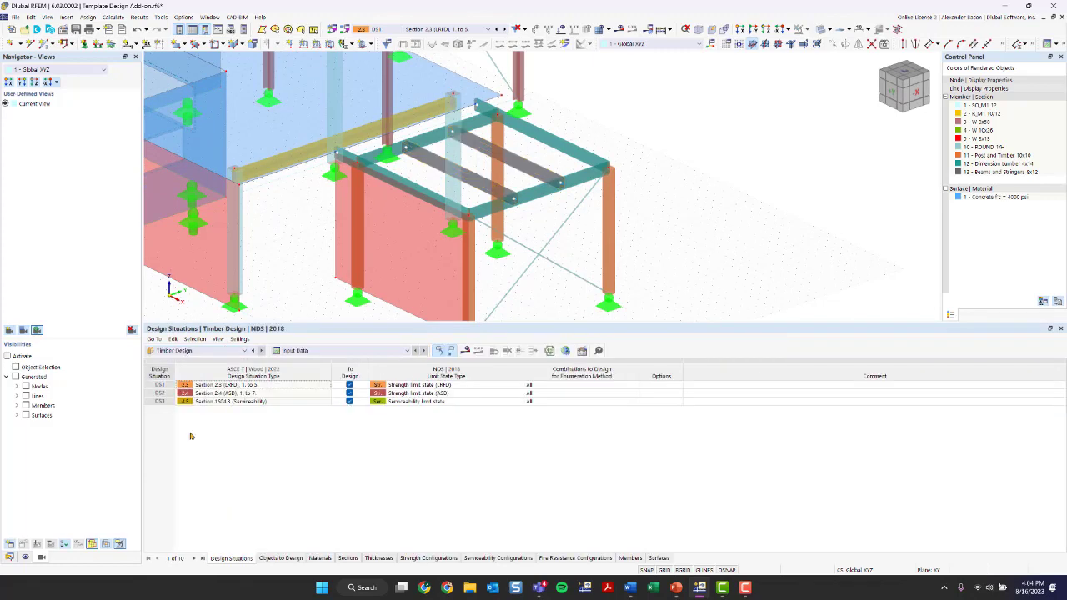
Exclude the Section 2.4 (ASD) strength design situation from the timber design in the input data
left_click(340, 351)
left_click(340, 358)
left_click(251, 385)
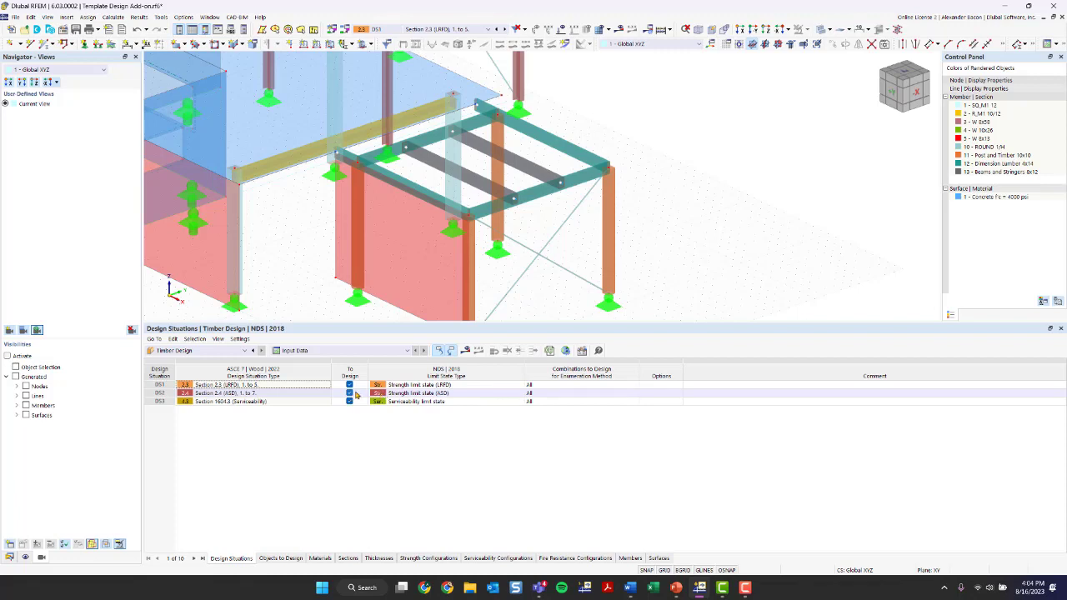
left_click(349, 394)
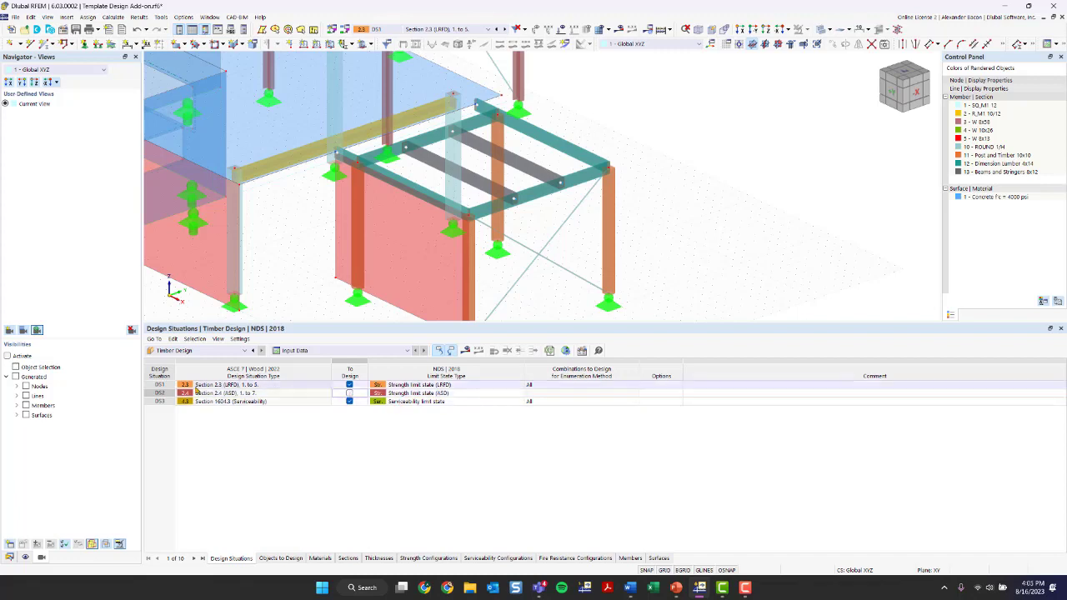
left_click(214, 401)
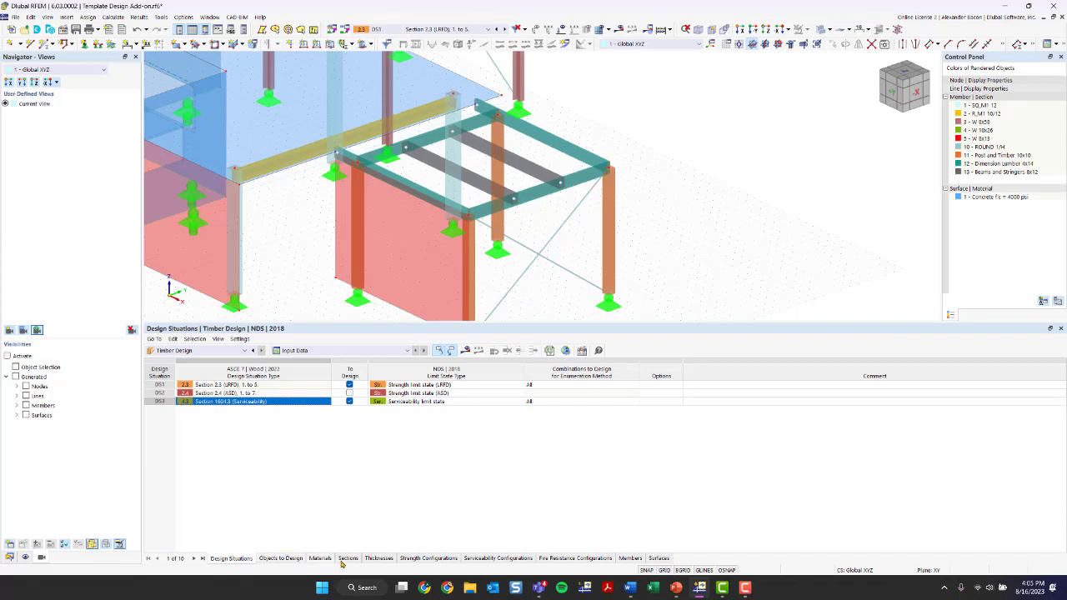
Switch off designing all surfaces and all members in the timber design's objects to design
left_click(281, 559)
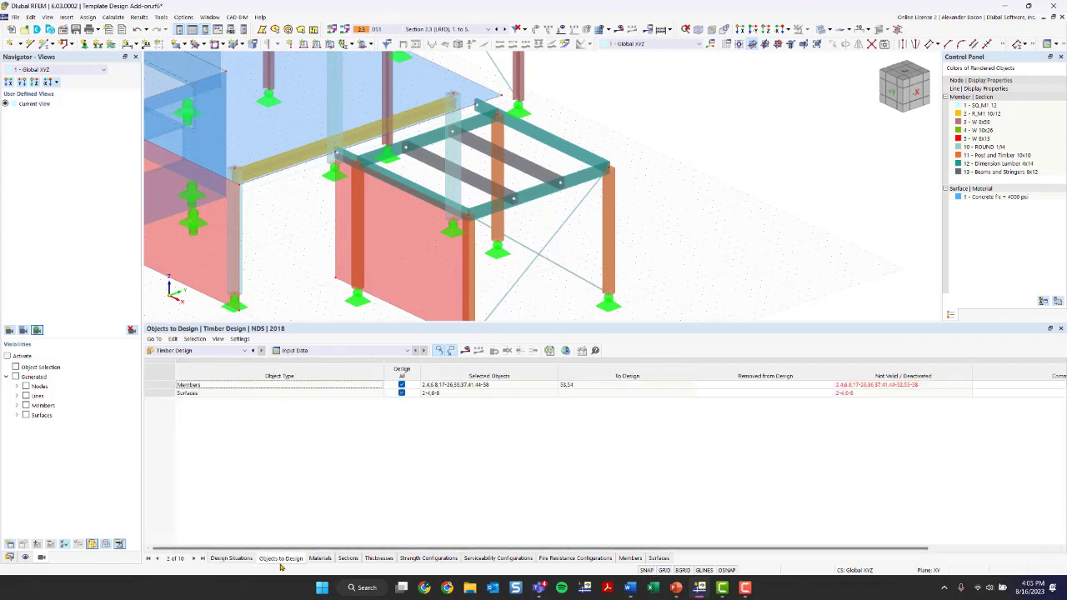
left_click(234, 397)
left_click(402, 393)
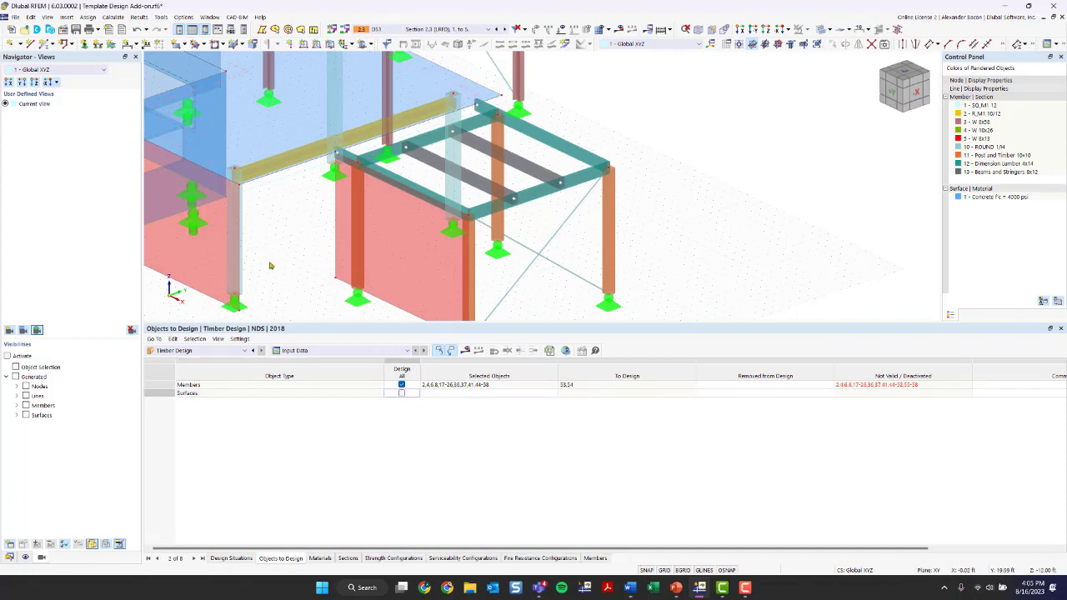
left_click(402, 386)
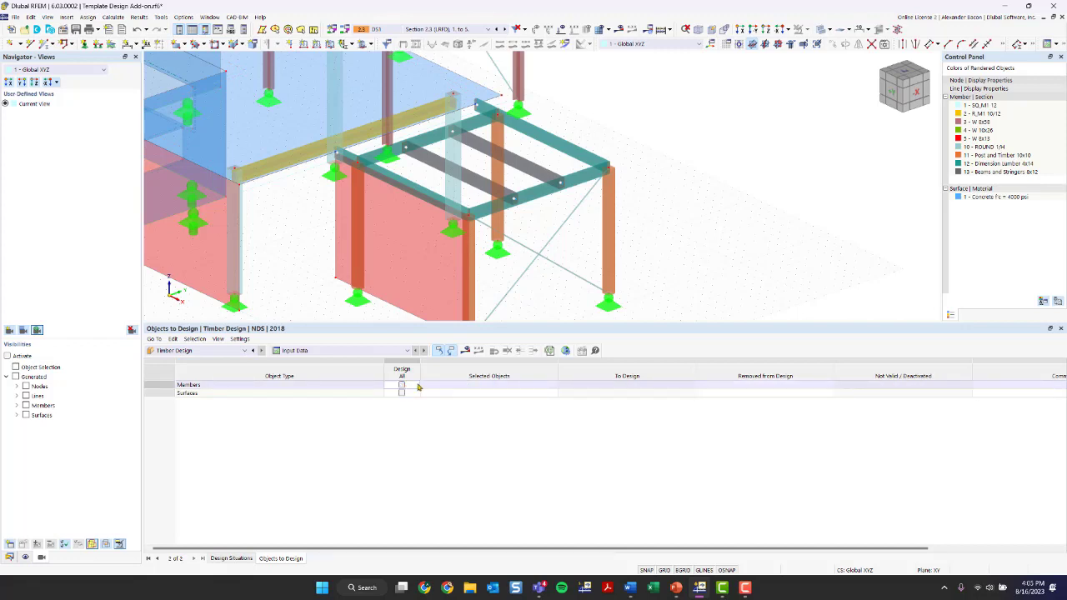
Assign only the two Beams and Stringers 8x12 beams, members 53 and 54, to the timber design
left_click(464, 388)
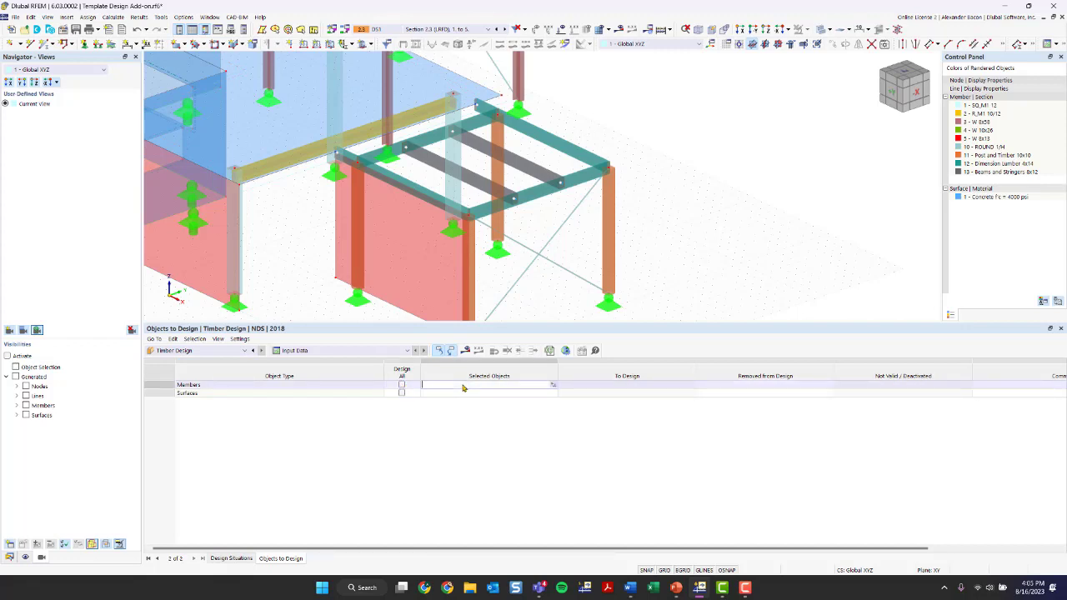
left_click(553, 389)
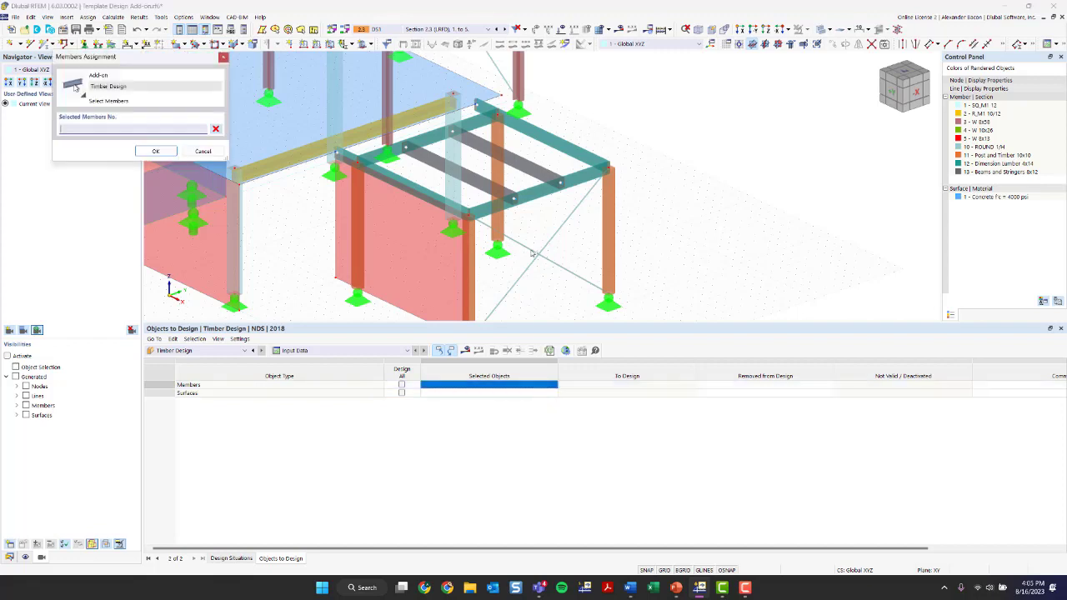
left_click(475, 177)
left_click(493, 151)
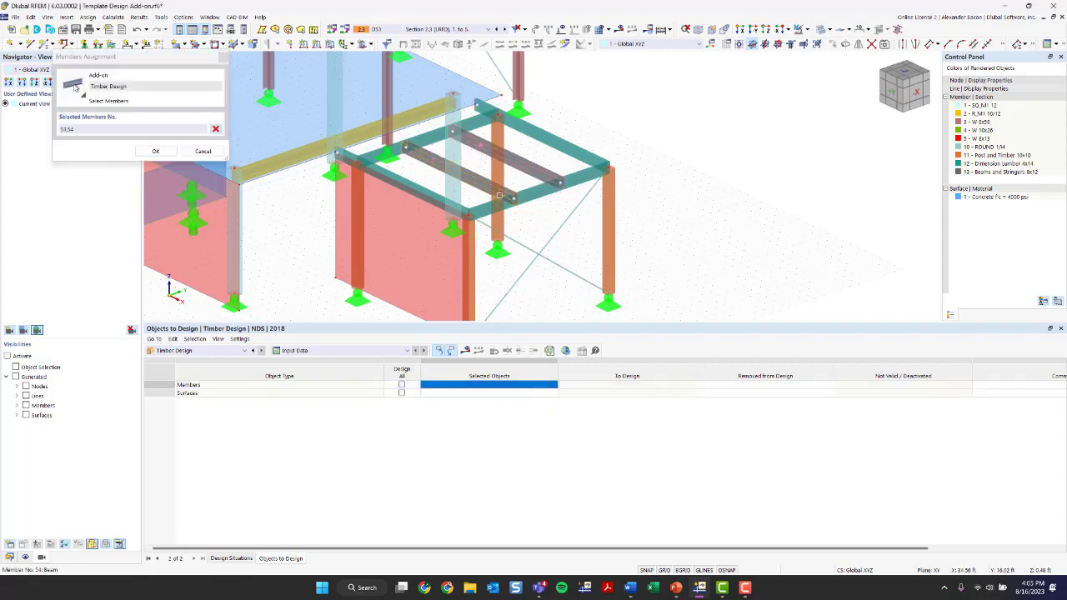
left_click(155, 151)
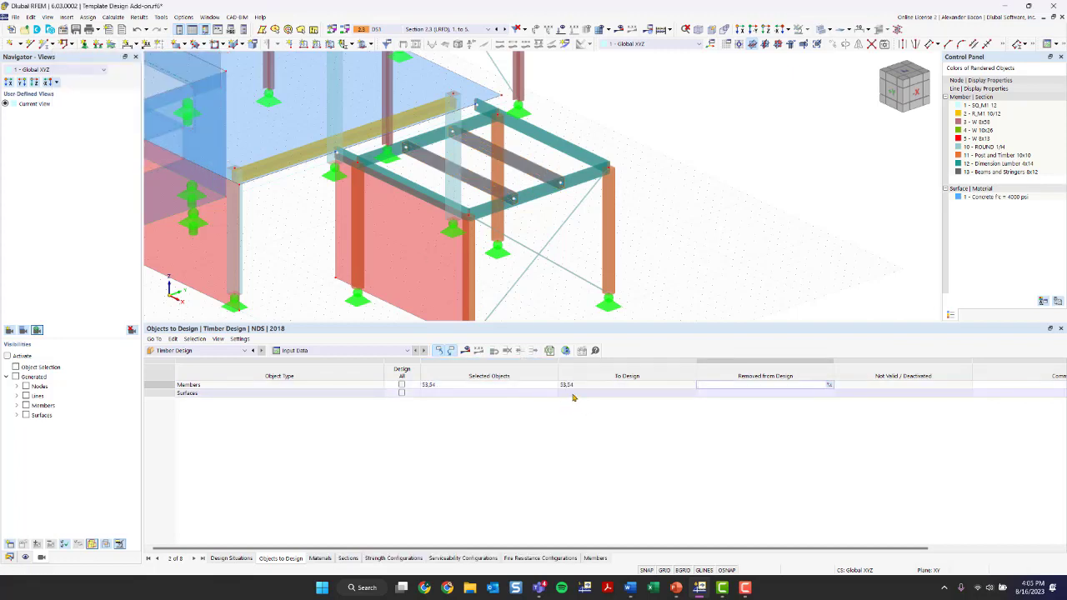
Review the materials and sections in the Timber Design input data
left_click(336, 354)
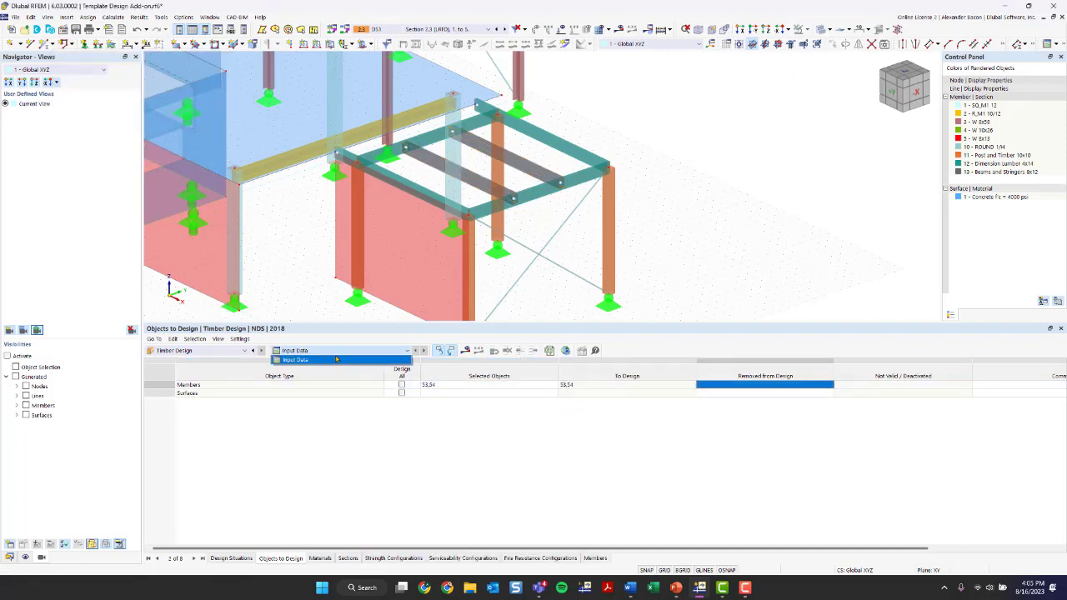
left_click(336, 359)
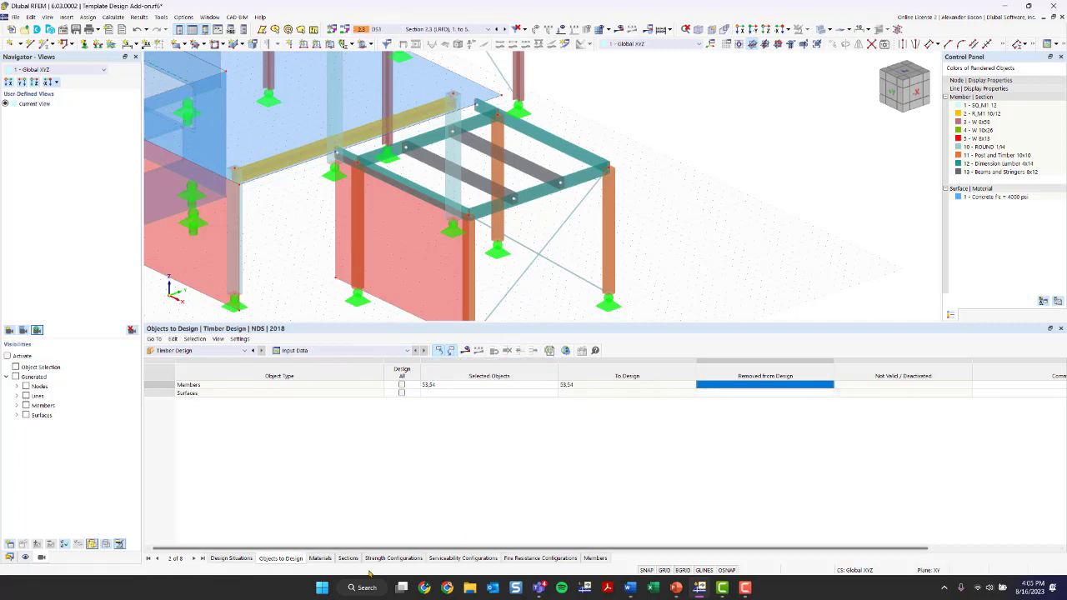
left_click(323, 559)
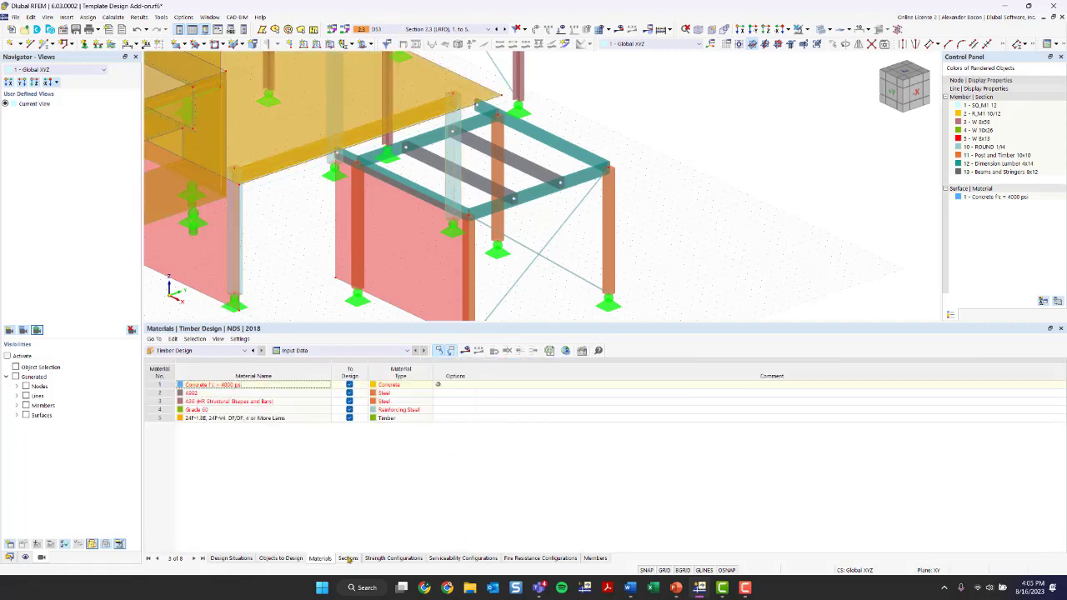
left_click(348, 559)
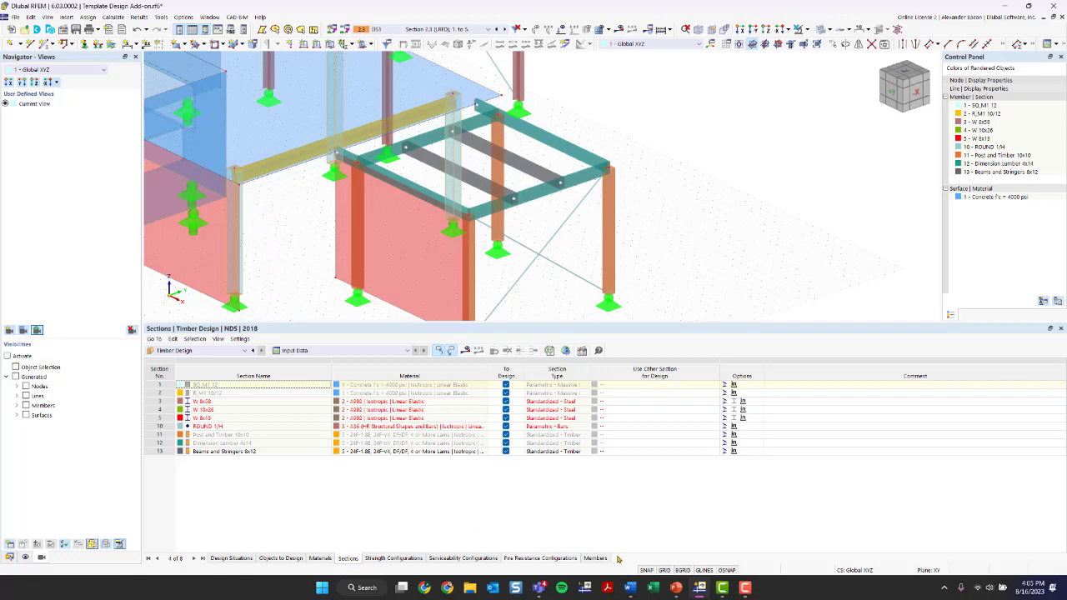
left_click(320, 557)
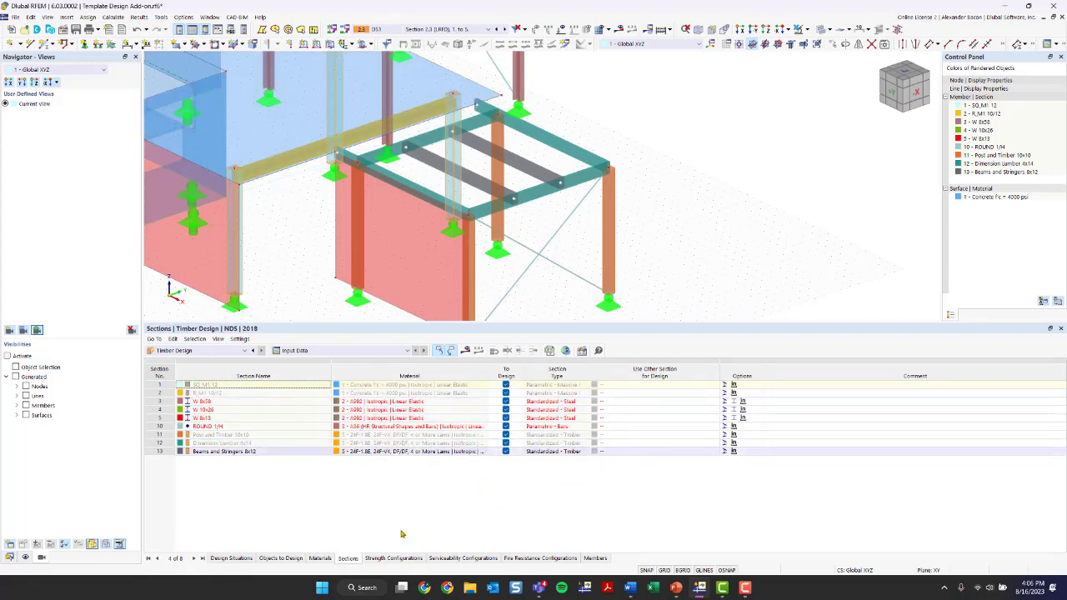
Run the timber design calculation from the design situations and show the design ratios on members
left_click(240, 559)
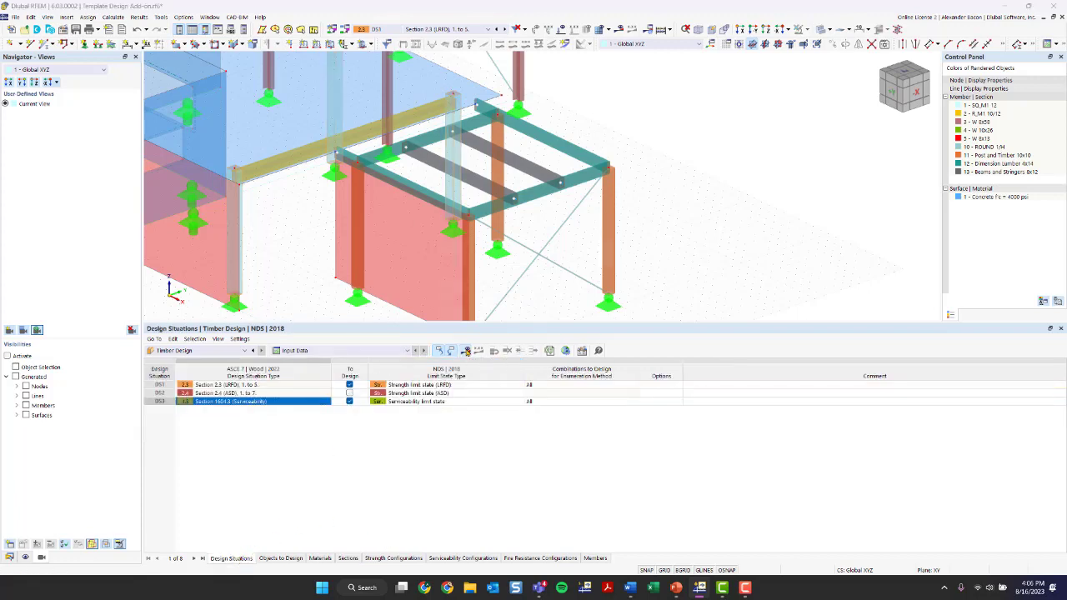
left_click(466, 351)
left_click(570, 337)
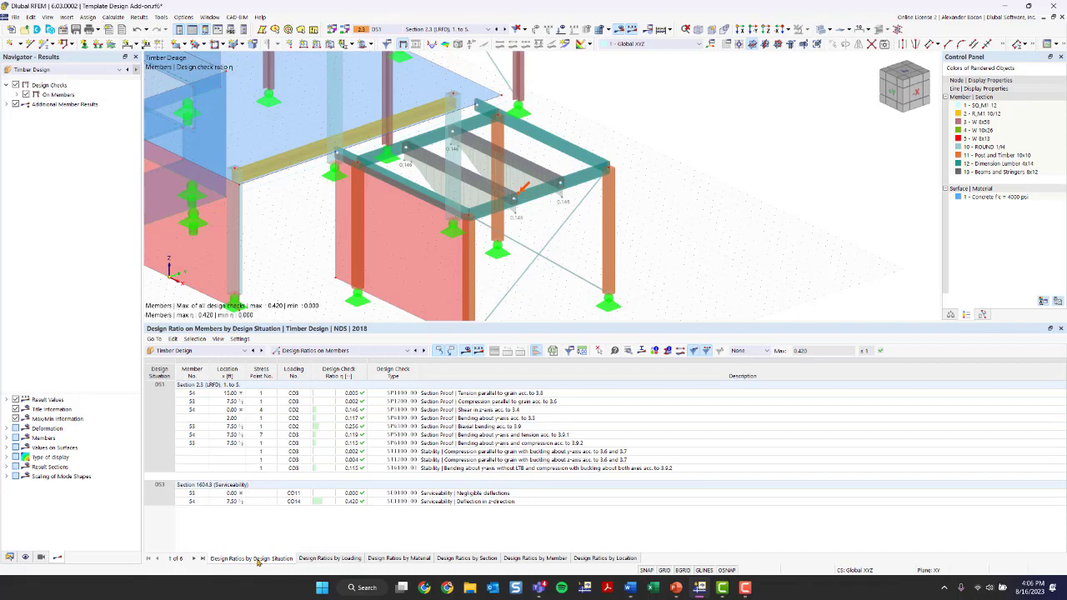
Examine the design check details for the section proof of bending about the y-axis according to 3.3
left_click(170, 488)
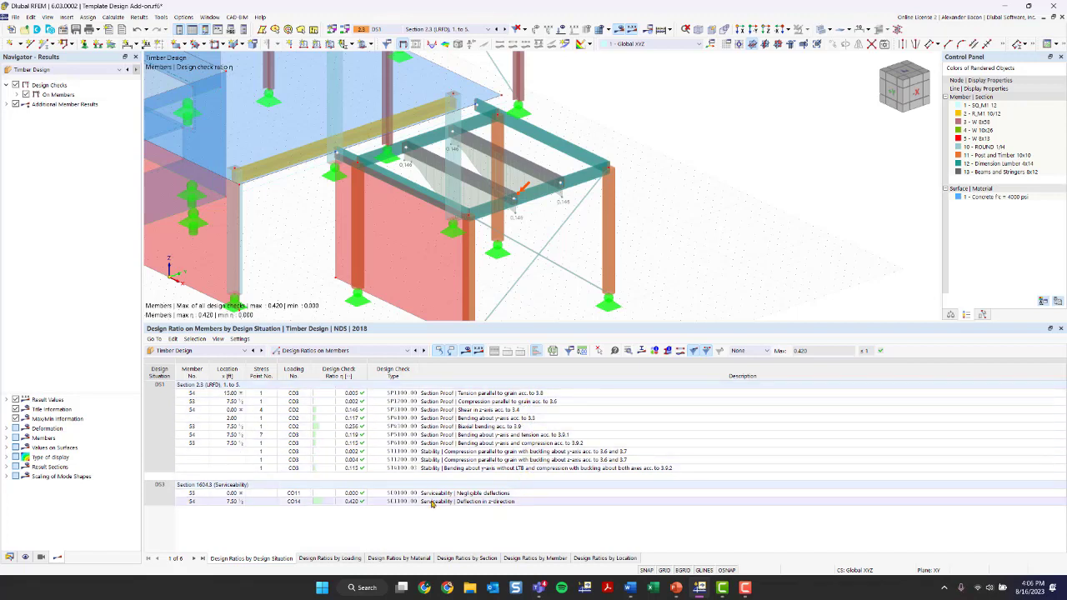
left_click(499, 420)
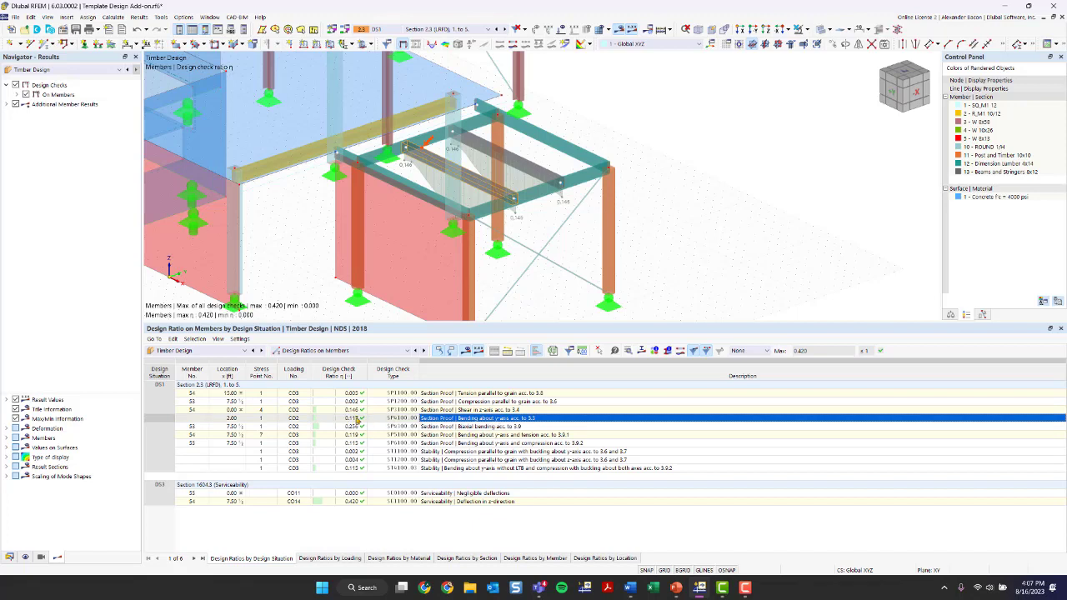
double_click(474, 422)
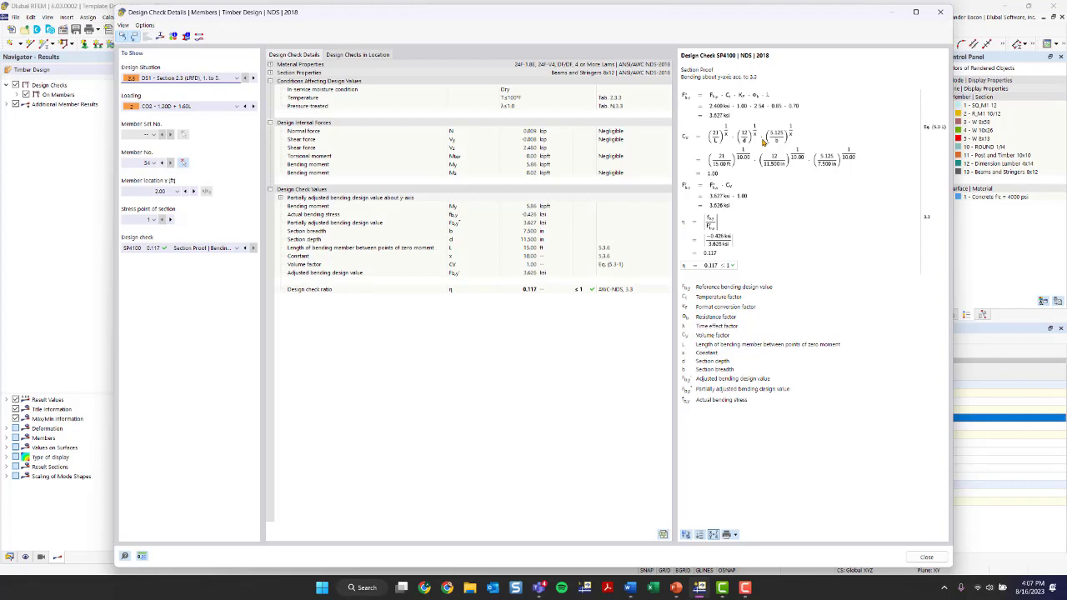
left_click(941, 11)
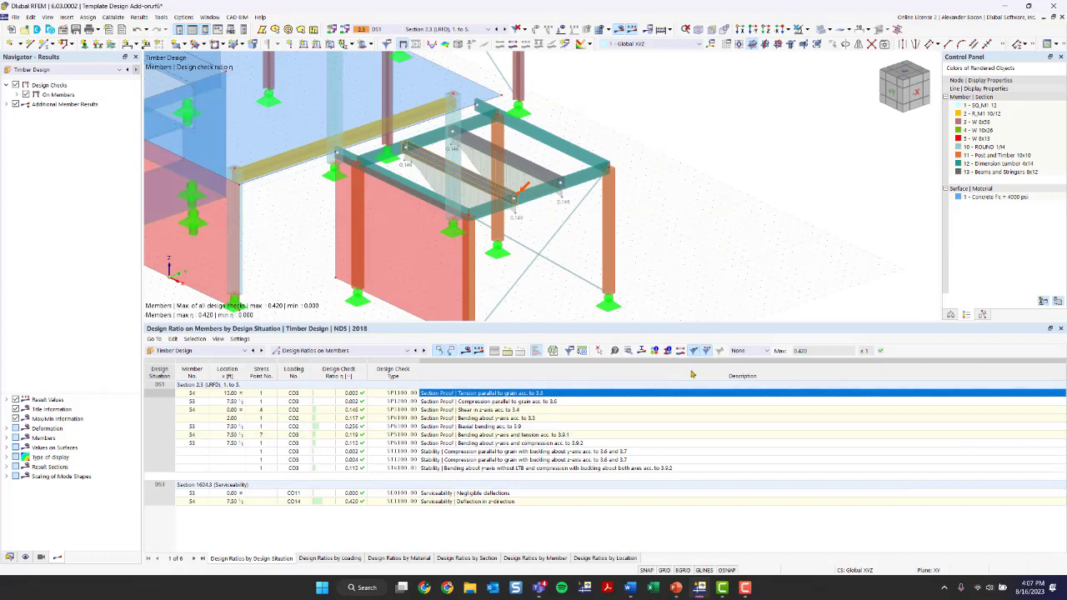
Examine the design check details for tension parallel to grain and for combined bending about the y-axis and tension
left_click(629, 351)
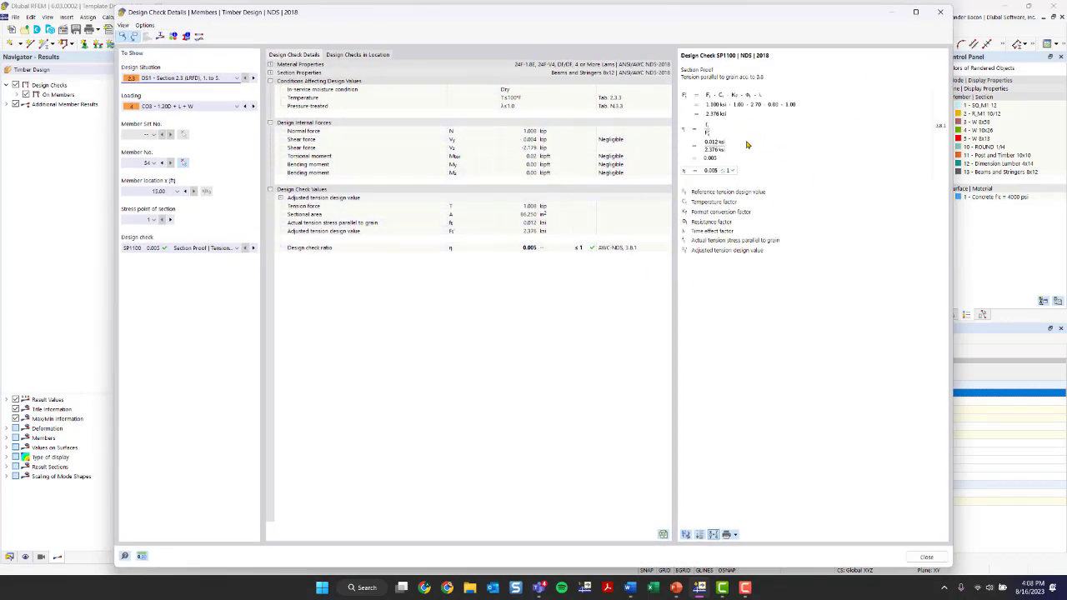
left_click(941, 11)
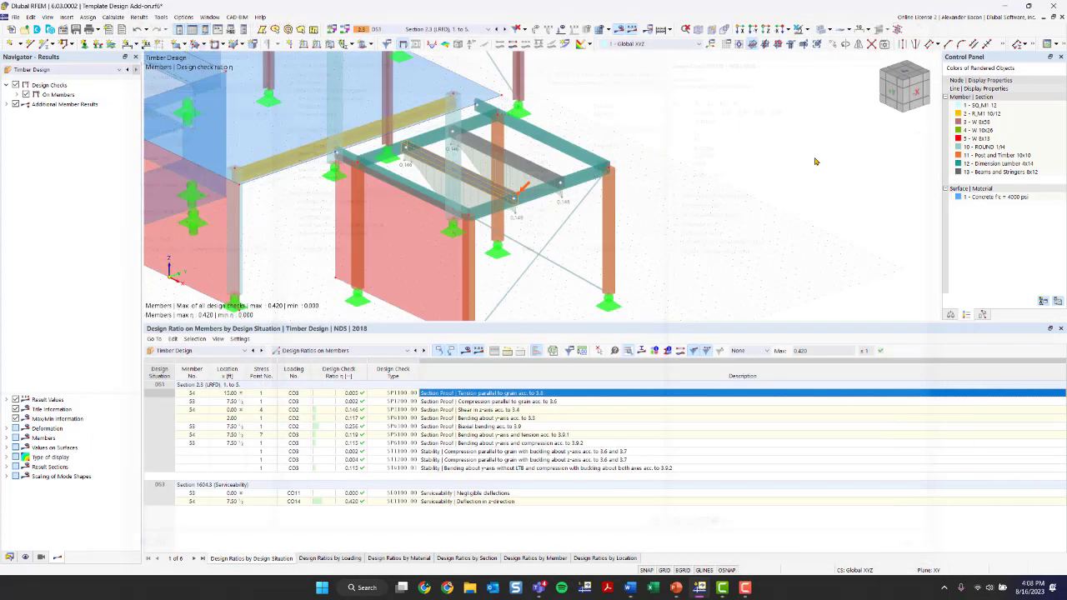
left_click(521, 435)
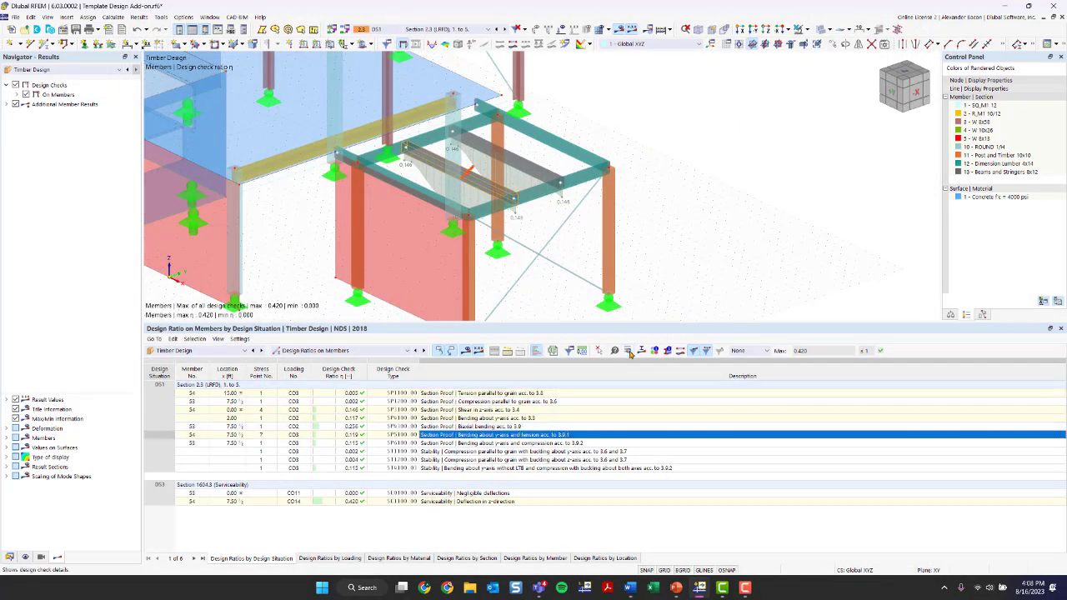
left_click(630, 351)
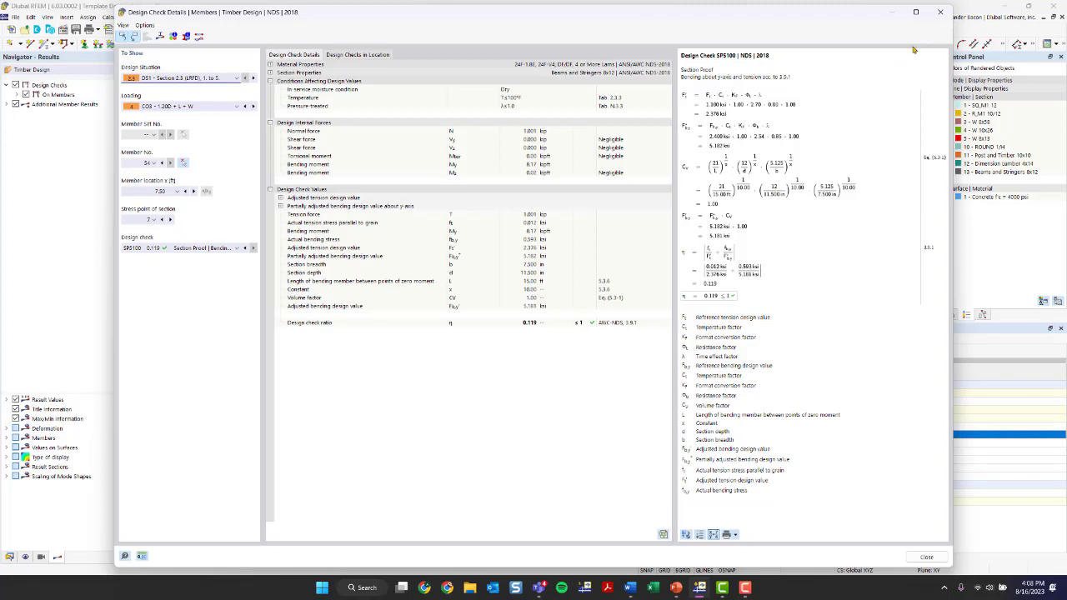
Close the design check details and isolate the two Beams and Stringers 8x12 members without showing hidden objects in the background
left_click(940, 12)
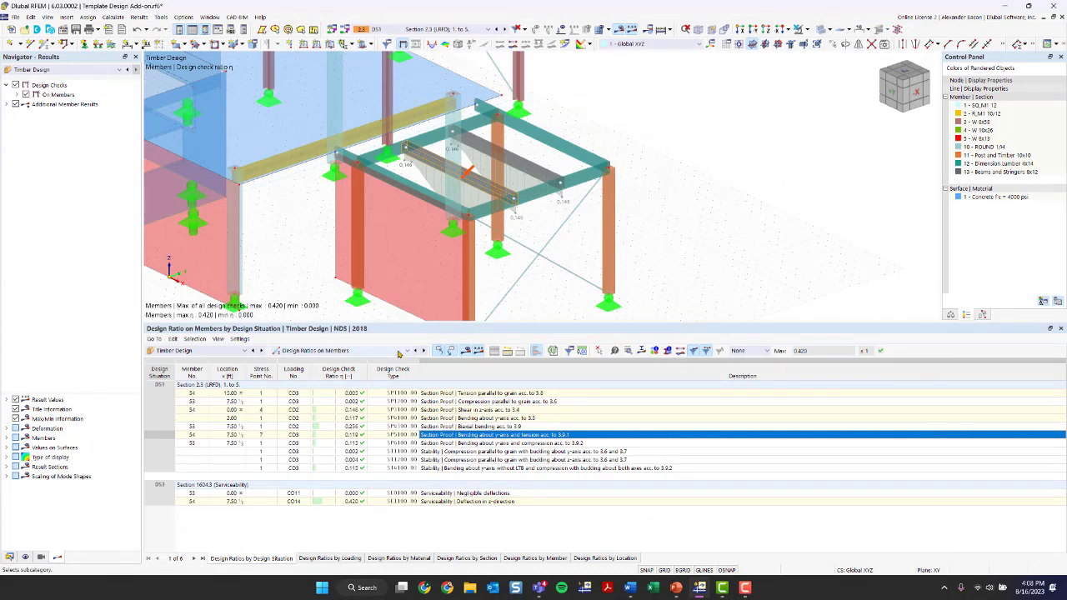
middle_click_drag(546, 201, 620, 186, "ctrl")
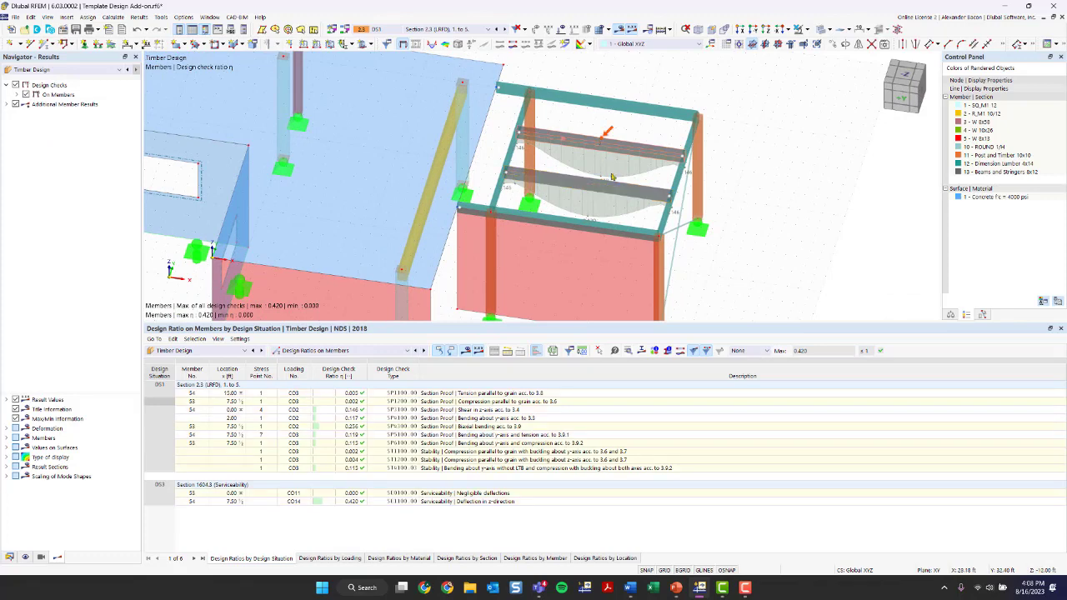
left_click(808, 29)
left_click(834, 43)
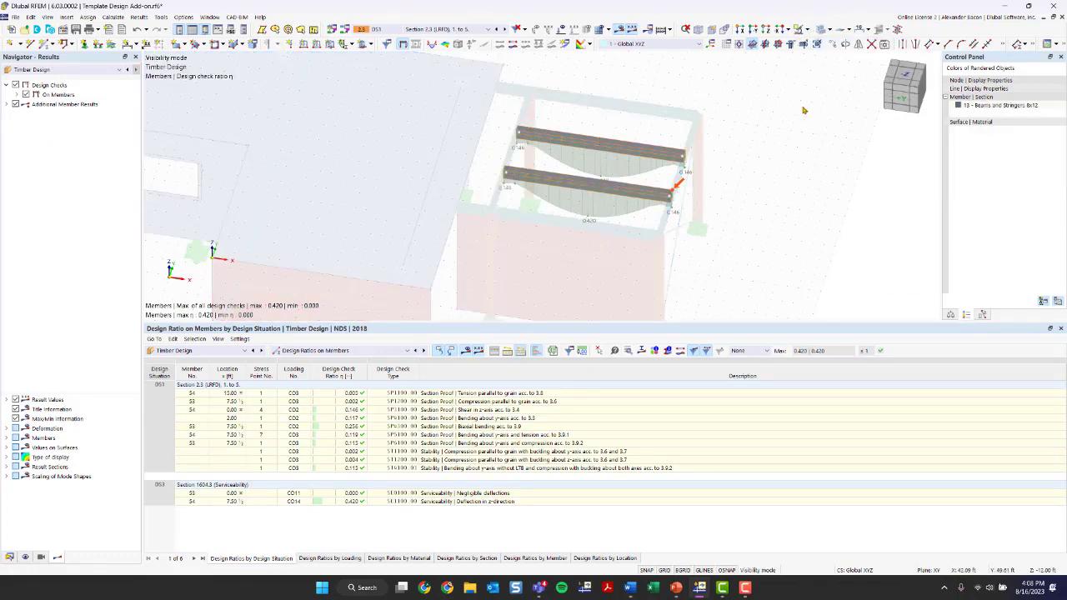
right_click(774, 204)
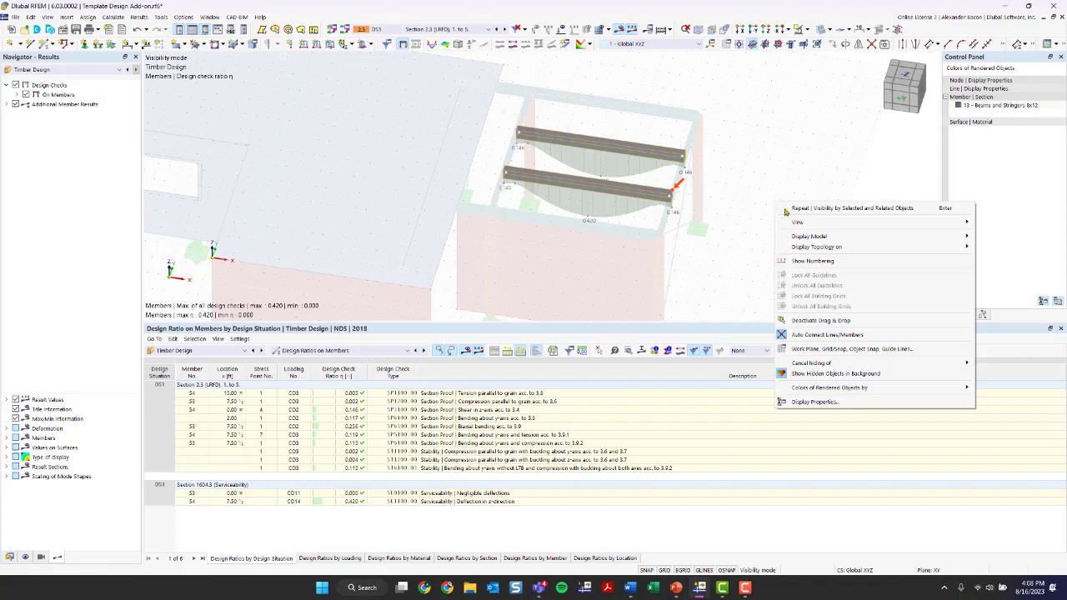
left_click(815, 363)
middle_click_drag(728, 281, 525, 177, "ctrl")
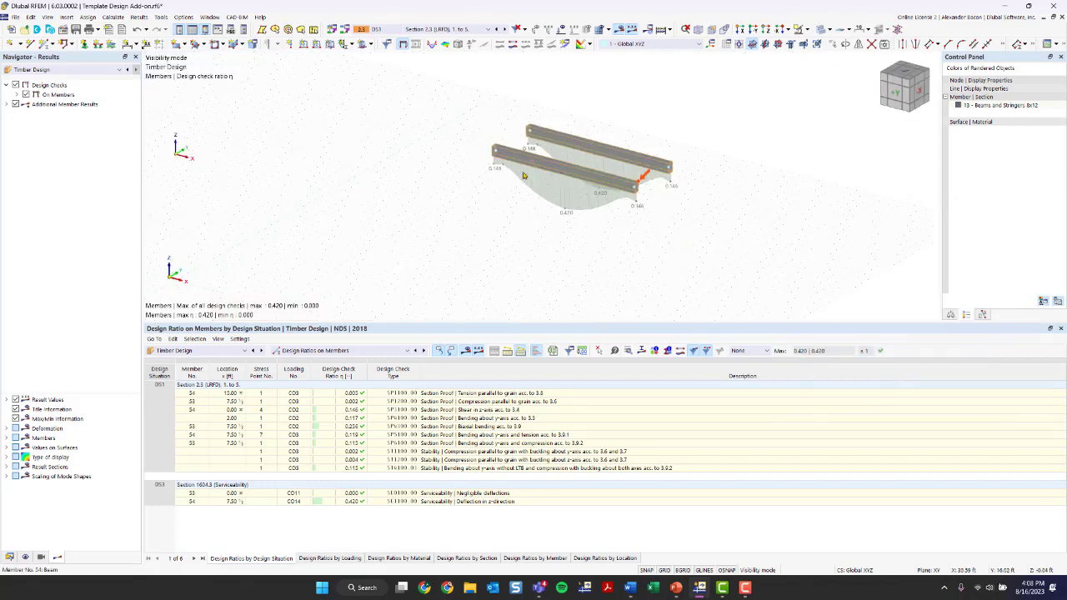
scroll(526, 175, "up", 4)
middle_click_drag(620, 199, 427, 227)
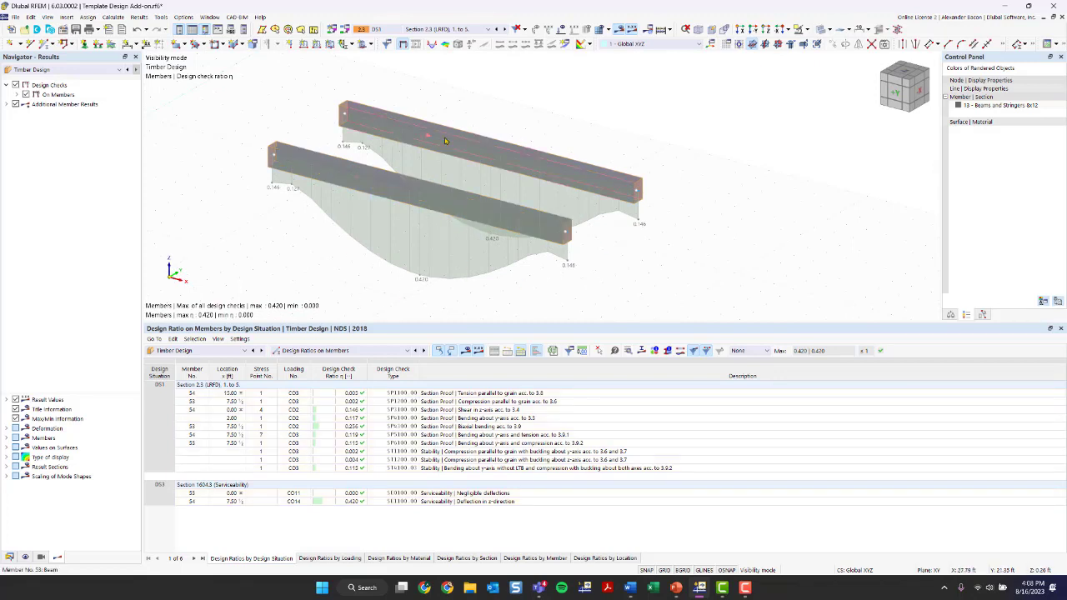
Set the ratio envelope to the maximum of selected design checks and list the individual strength limit state checks in full
left_click(7, 104)
left_click(16, 94)
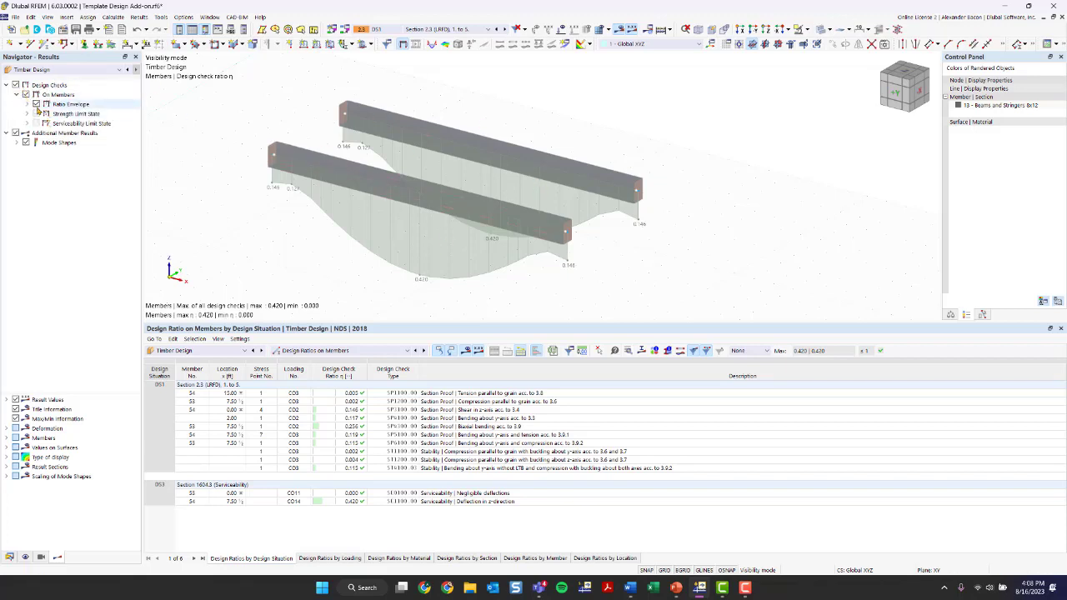
left_click(26, 103)
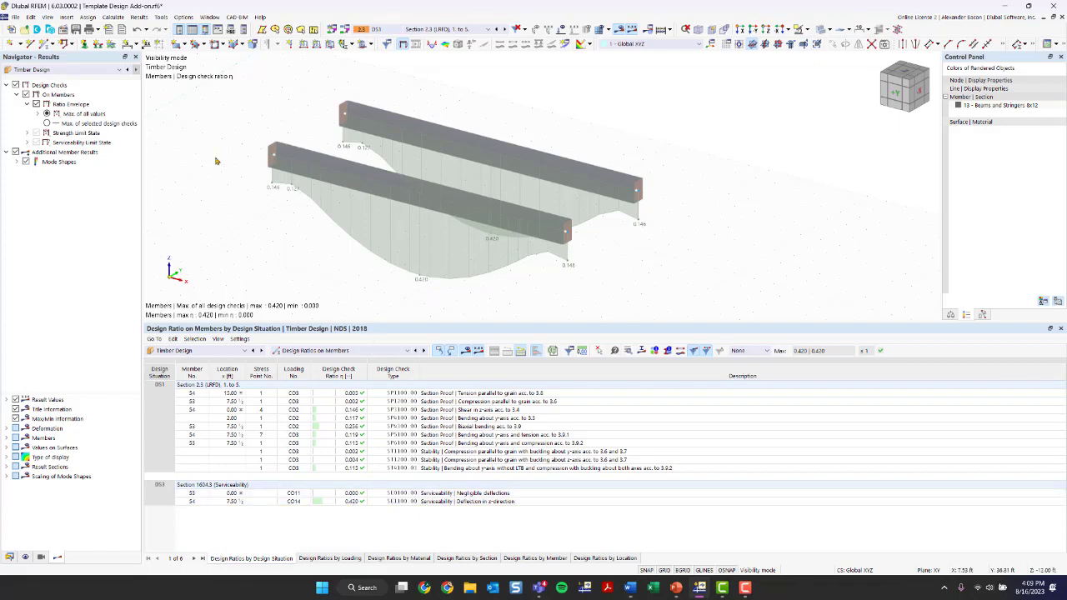
left_click(47, 123)
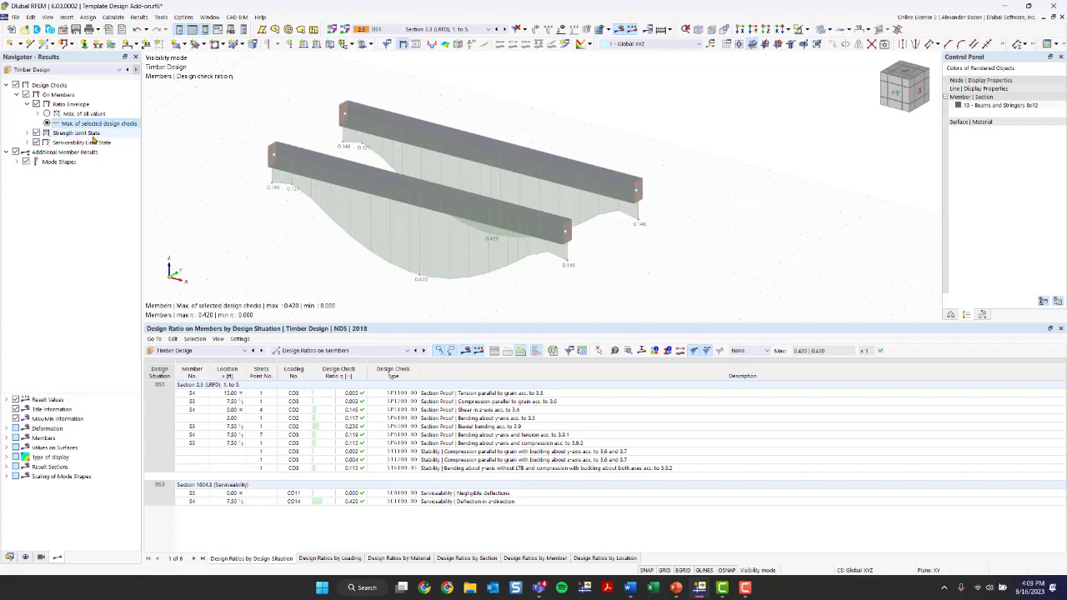
left_click(26, 134)
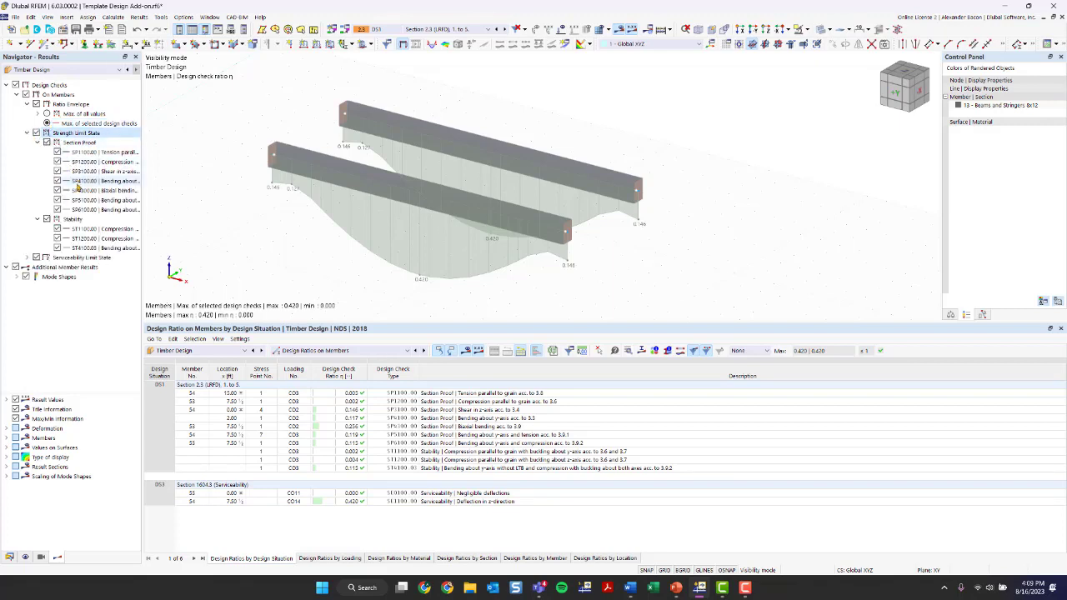
left_click_drag(142, 173, 216, 174)
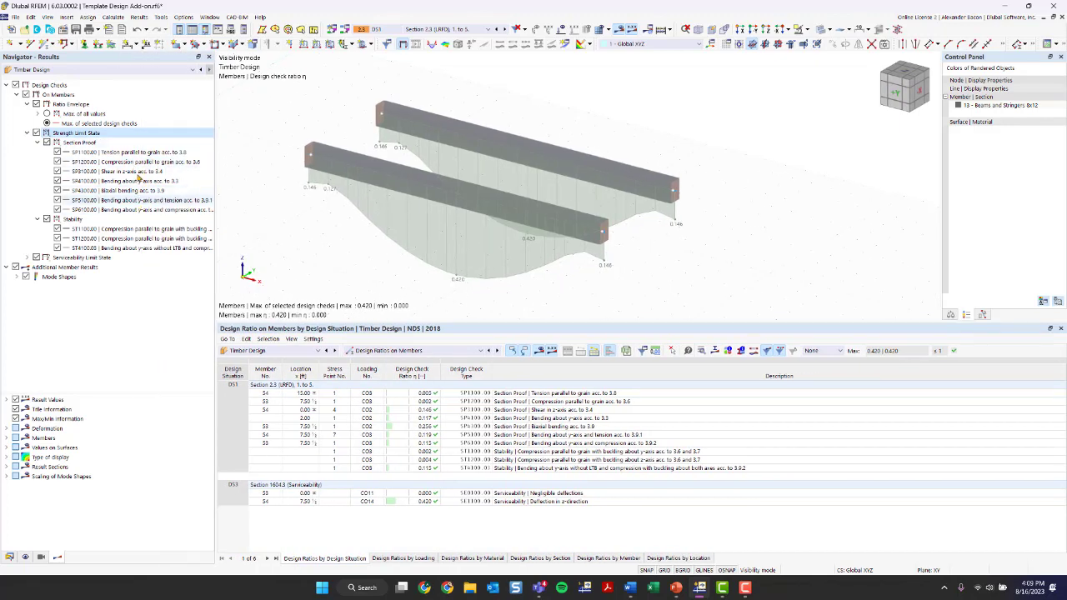
Hide the design checks, try the mode shapes by governing design check and individual CO, and turn off the additional member results
left_click(16, 277)
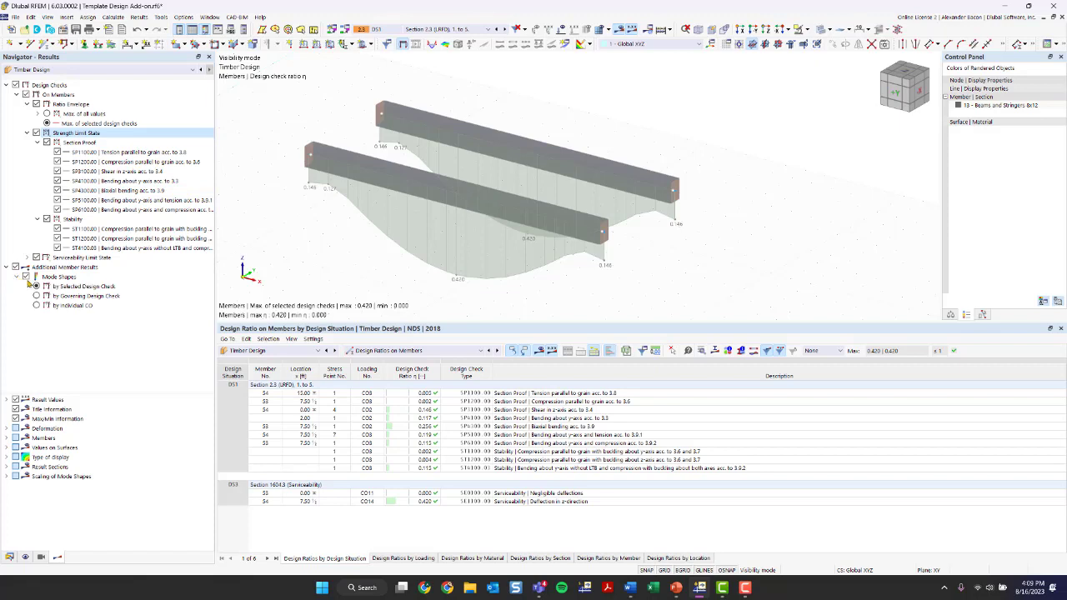
left_click(15, 85)
left_click(36, 296)
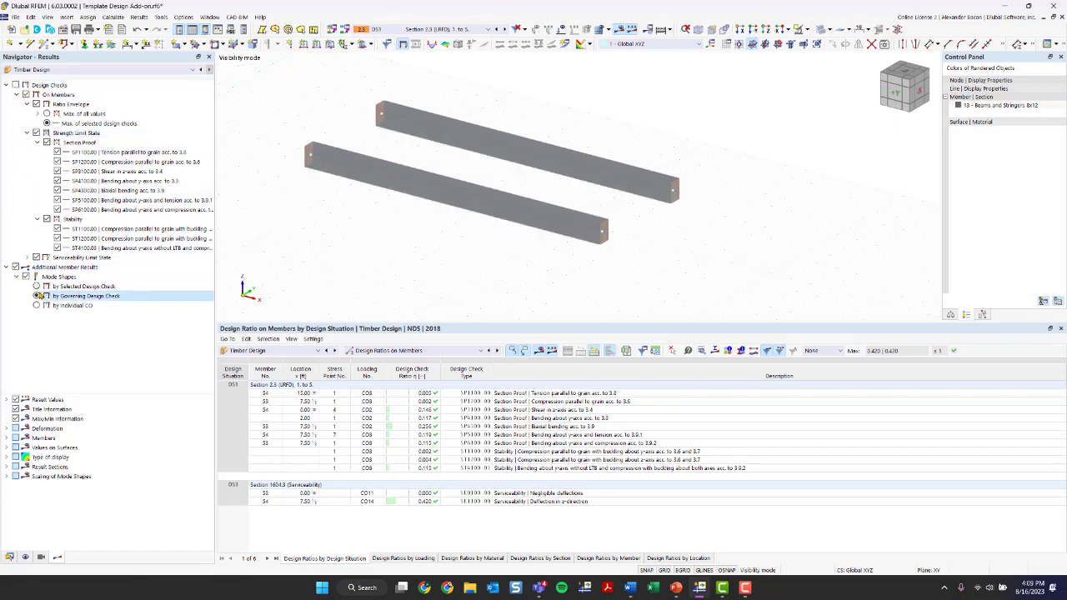
left_click(16, 277)
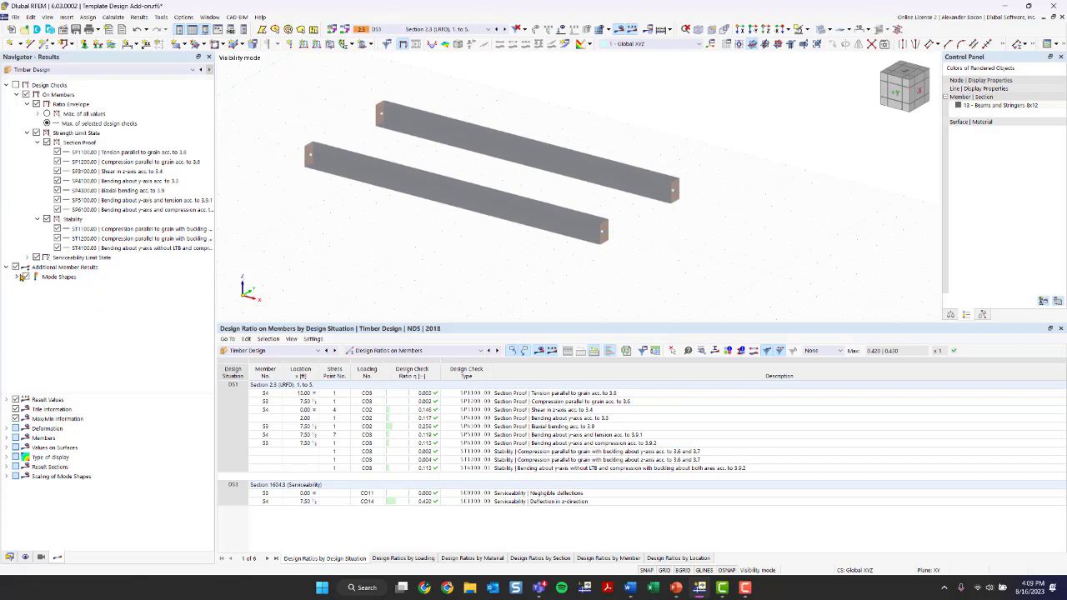
left_click(15, 276)
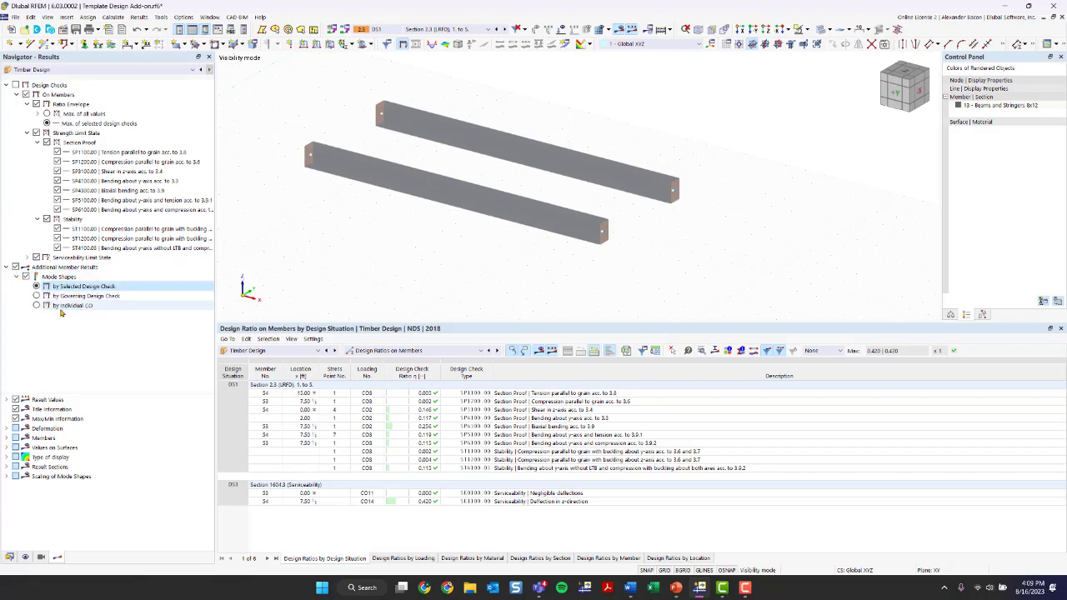
left_click(38, 306)
left_click(36, 296)
left_click(37, 287)
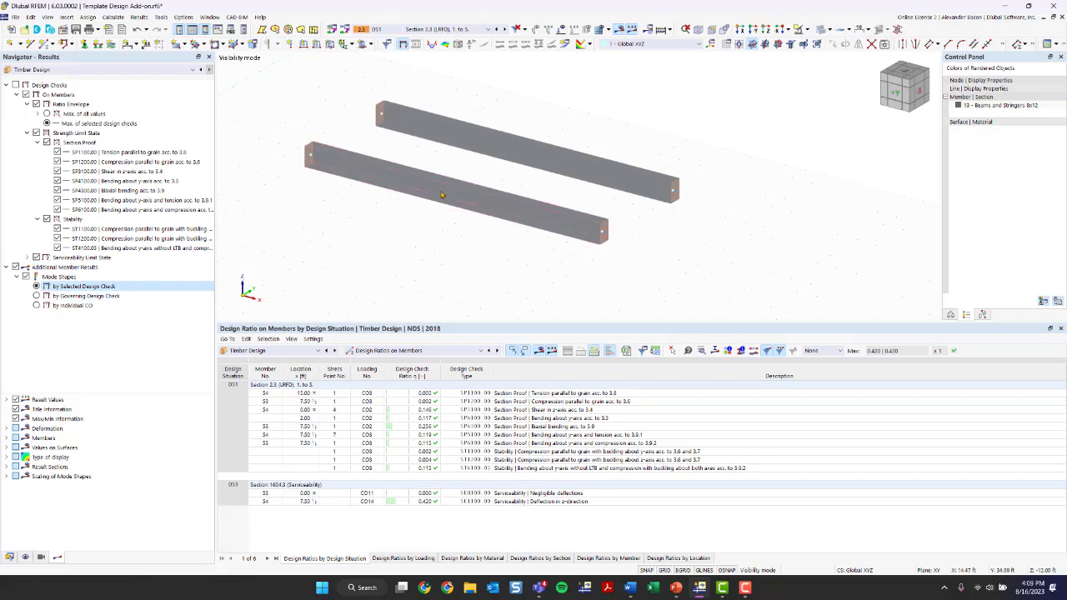
left_click(15, 267)
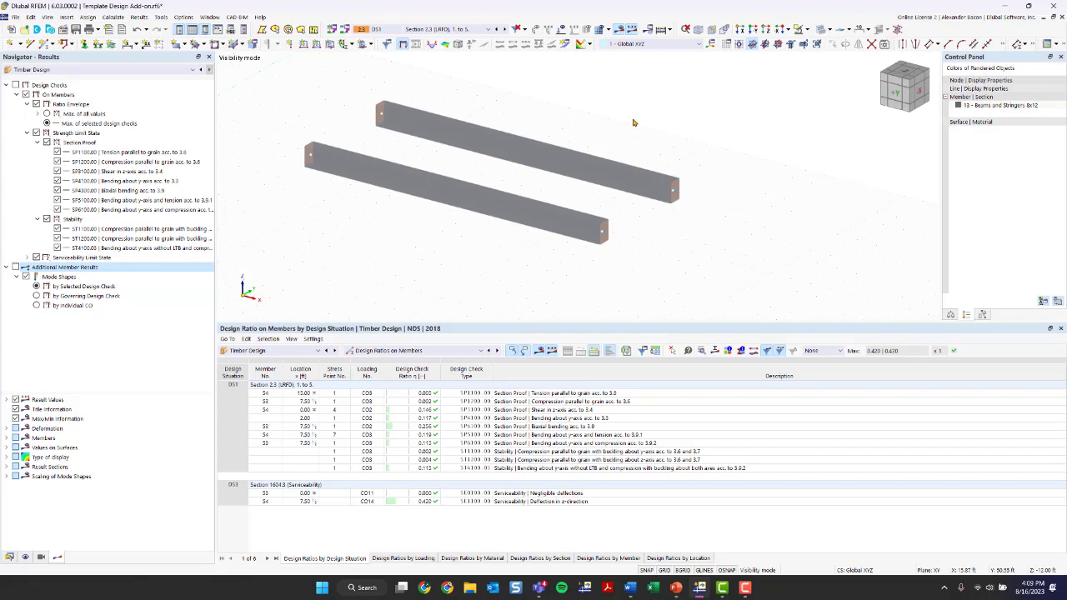
Save the model and cancel the visibility mode so all objects, including the steel frame, are shown
scroll(634, 123, "down", 1)
middle_click_drag(625, 139, 620, 170)
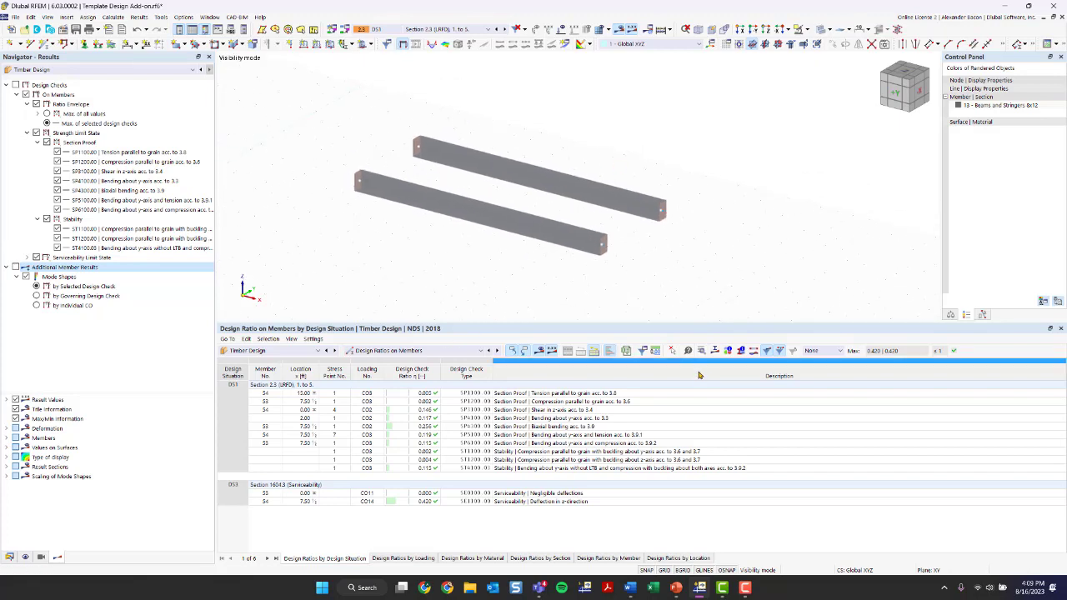
left_click(9, 557)
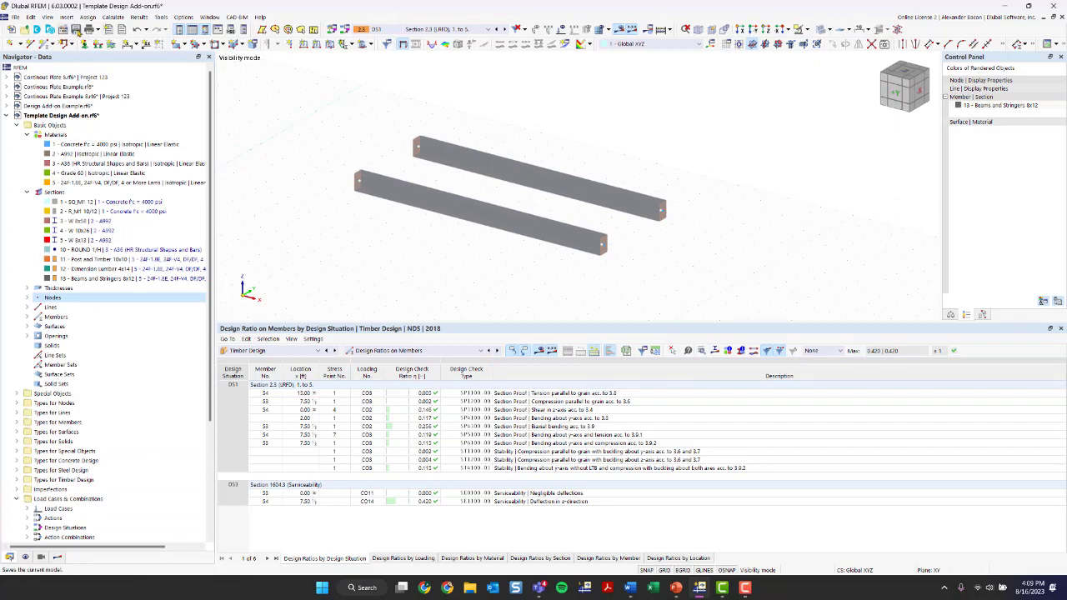
left_click(75, 29)
left_click(806, 29)
left_click(825, 93)
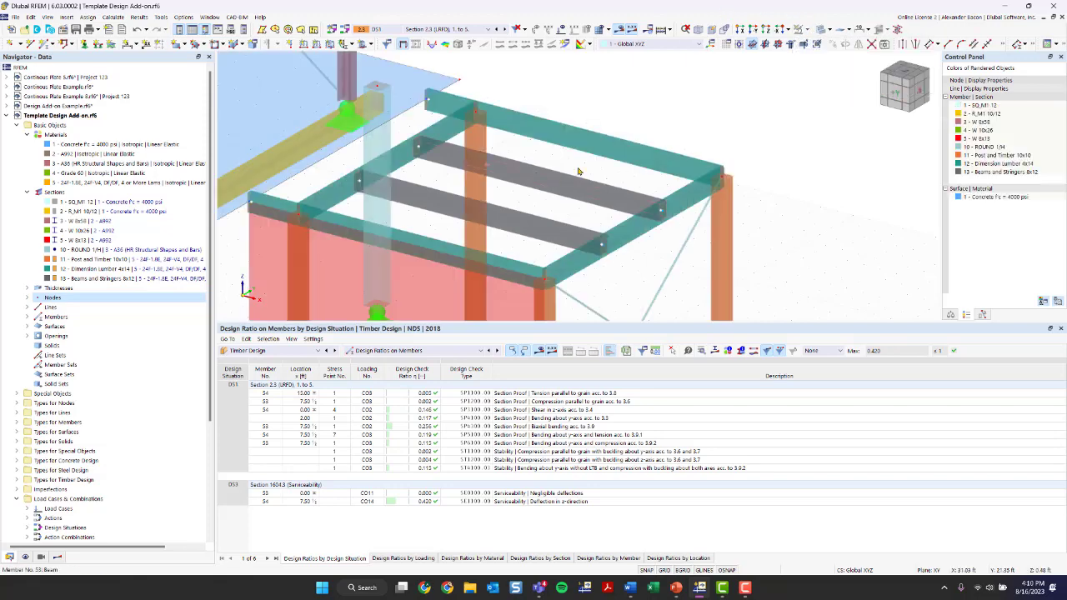
scroll(671, 172, "up", 1)
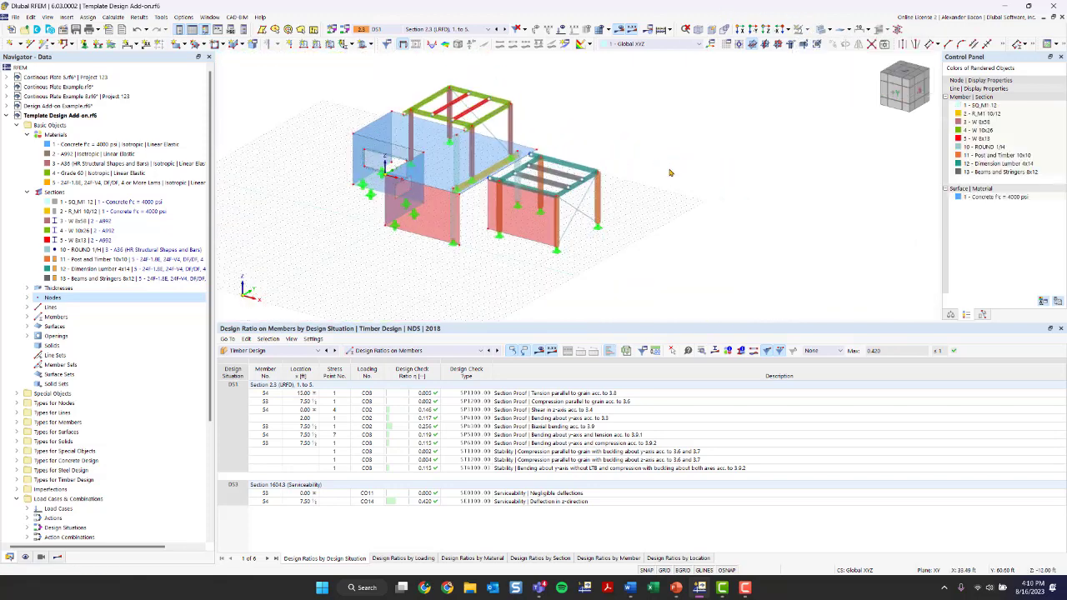
middle_click_drag(672, 173, 561, 228, "ctrl")
scroll(560, 228, "up", 2)
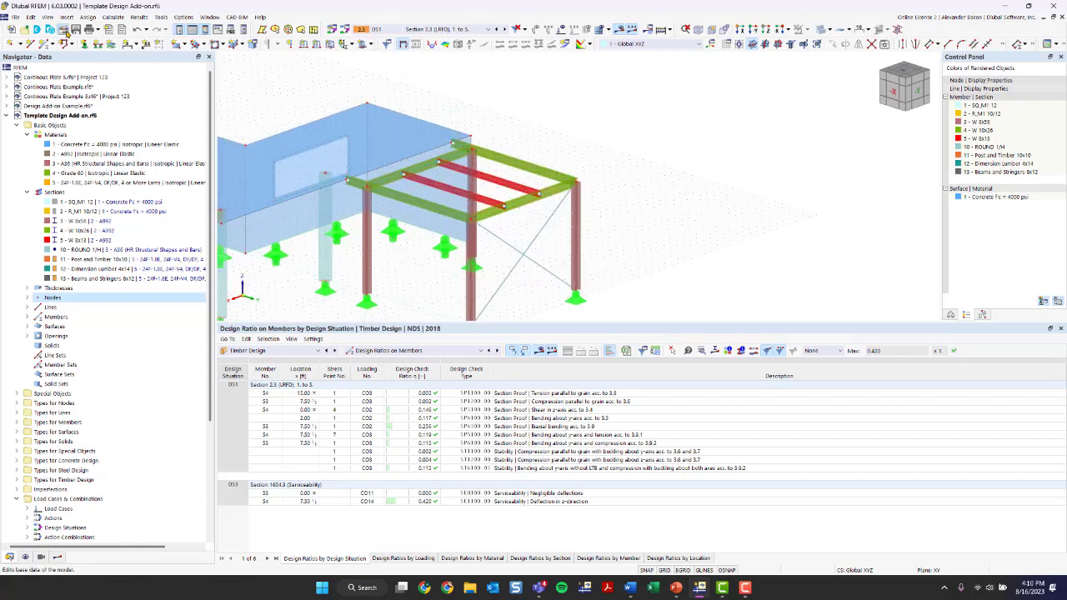
Check the activated design add-ons in the model's base data and close it without changes
left_click(63, 30)
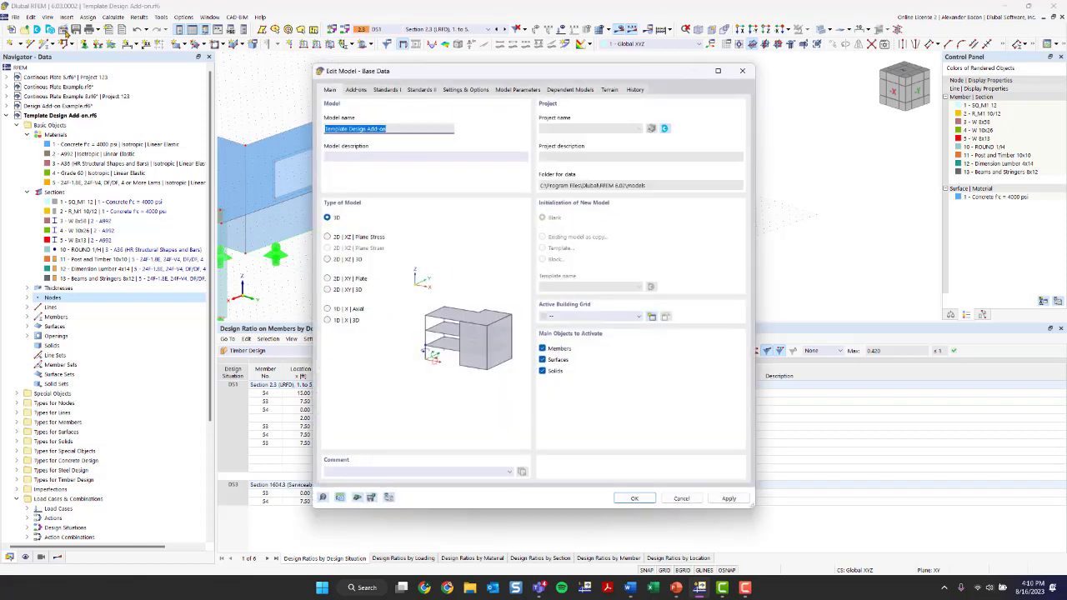
left_click(356, 89)
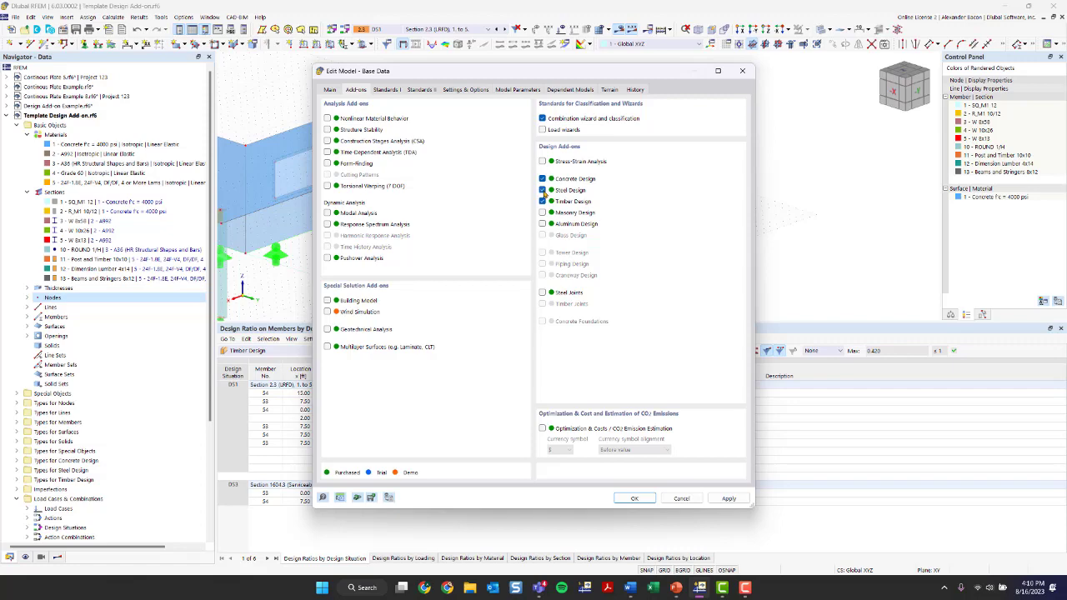
left_click(742, 70)
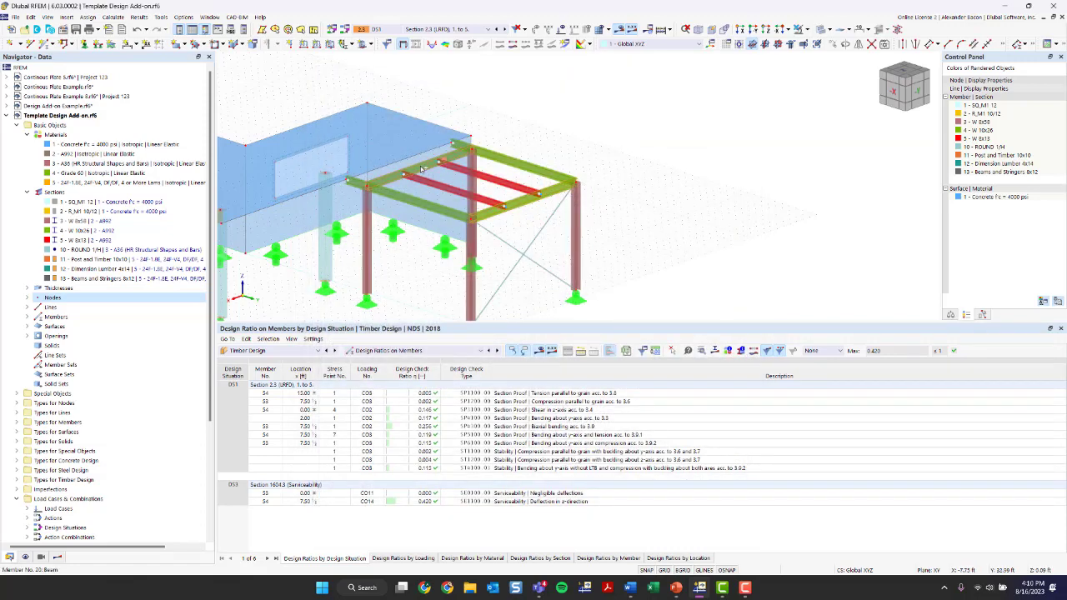
Edit the W 10x26 steel members 20 and 21 and create a new effective lengths definition for their steel design
double_click(519, 206)
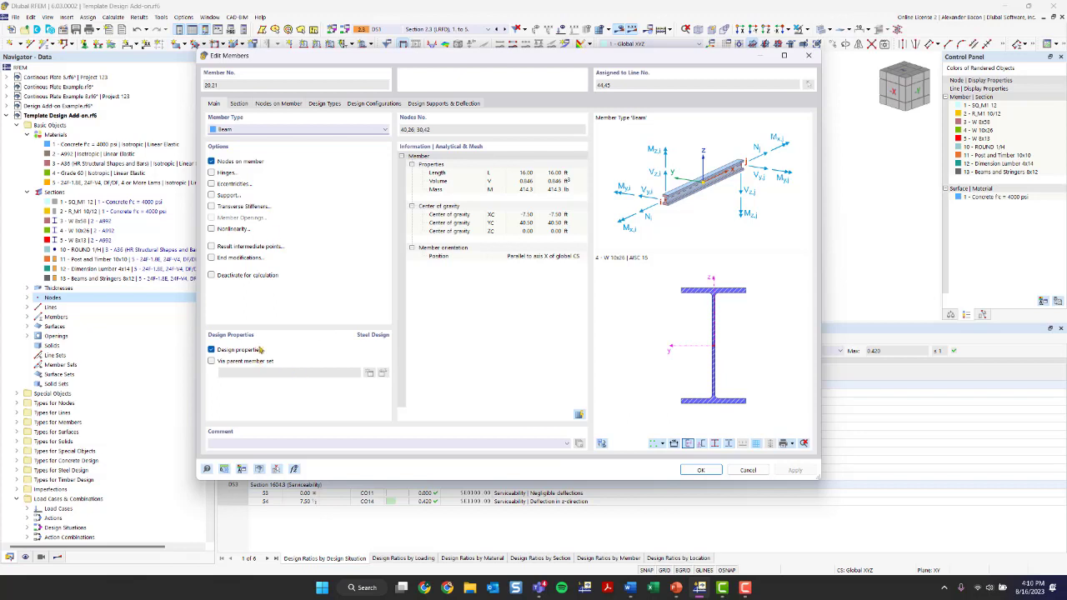
left_click(242, 103)
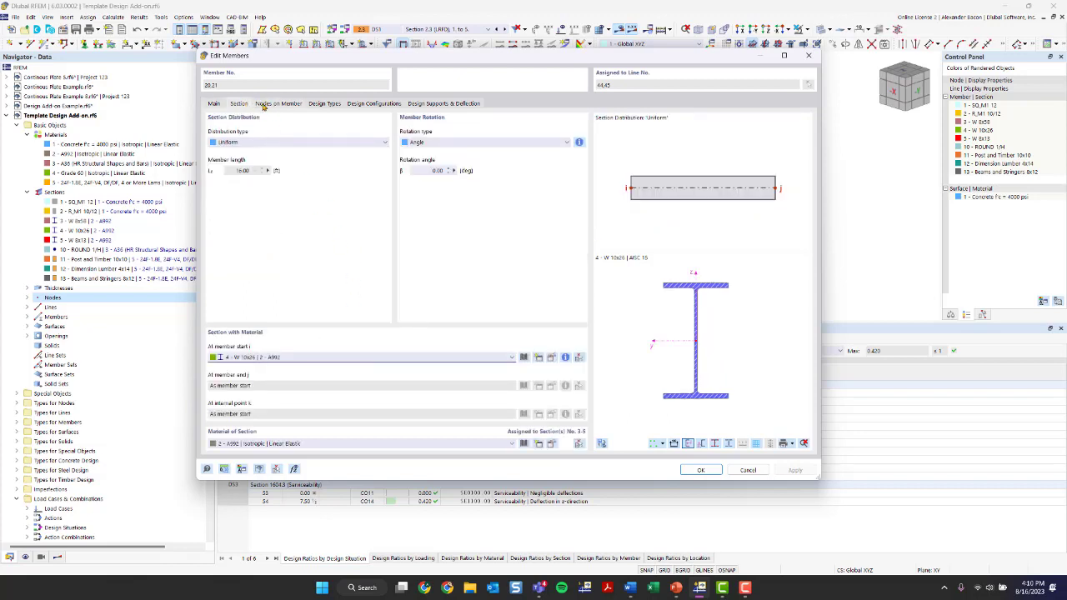
left_click(326, 104)
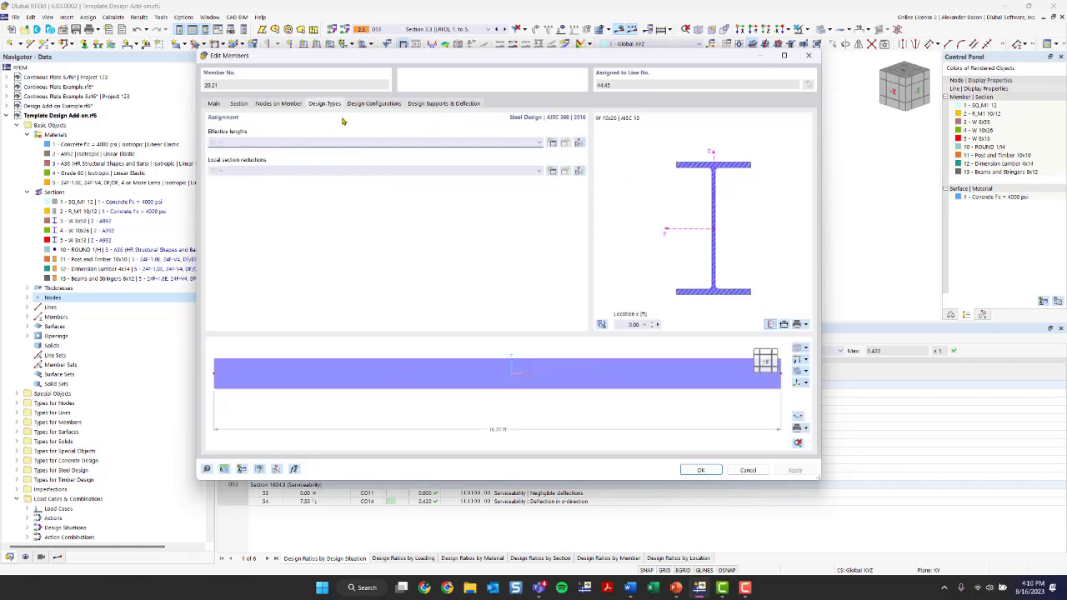
left_click(366, 144)
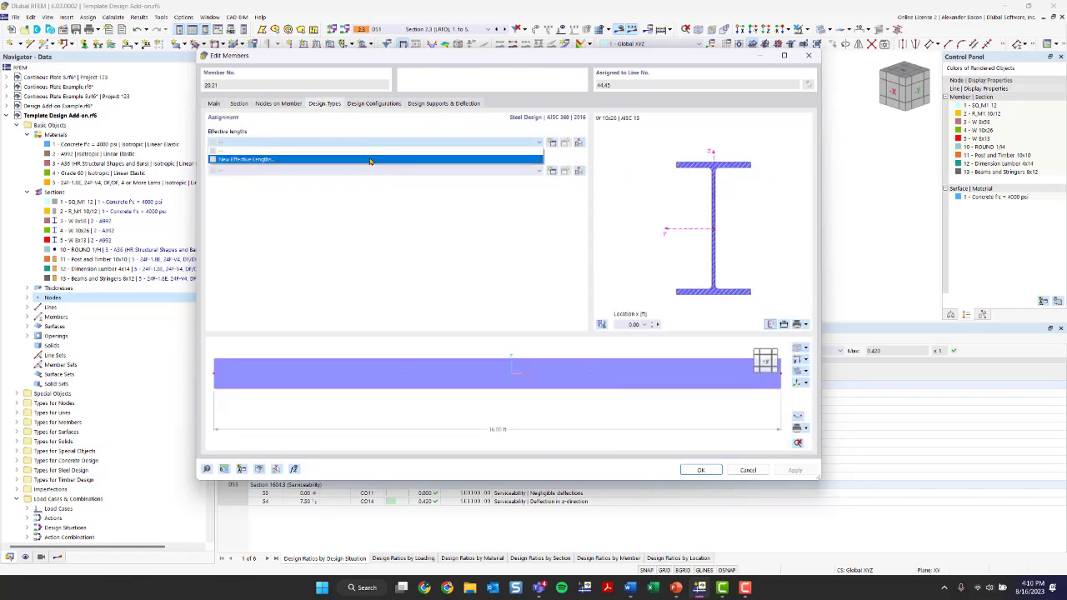
left_click(370, 159)
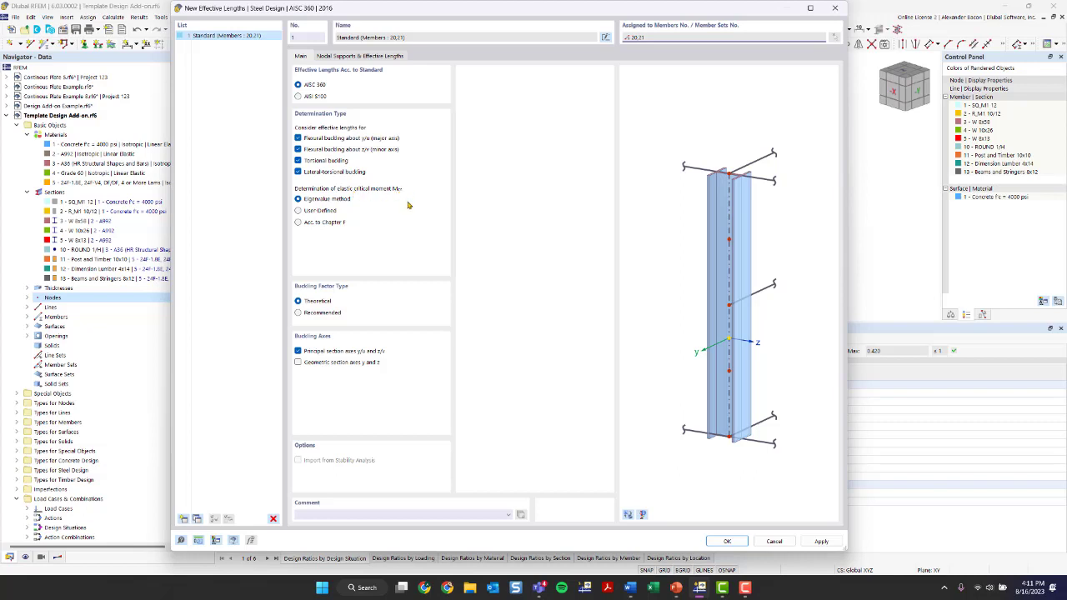
Compare the elastic critical moment options Eigenvalue method and Acc. to Chapter F, leaving Acc. to Chapter F selected
left_click(312, 224)
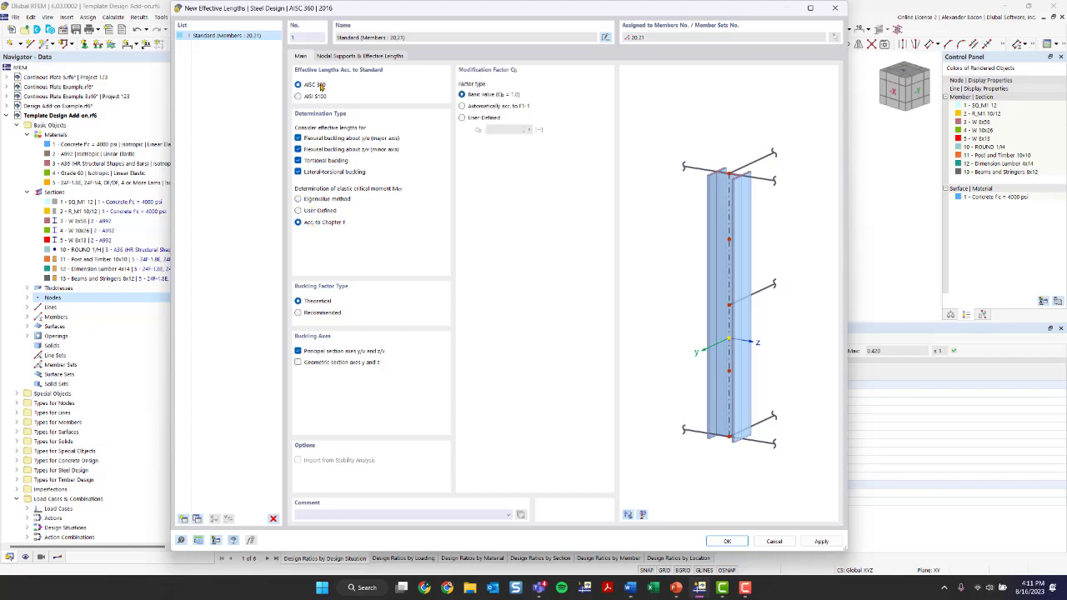
left_click(318, 200)
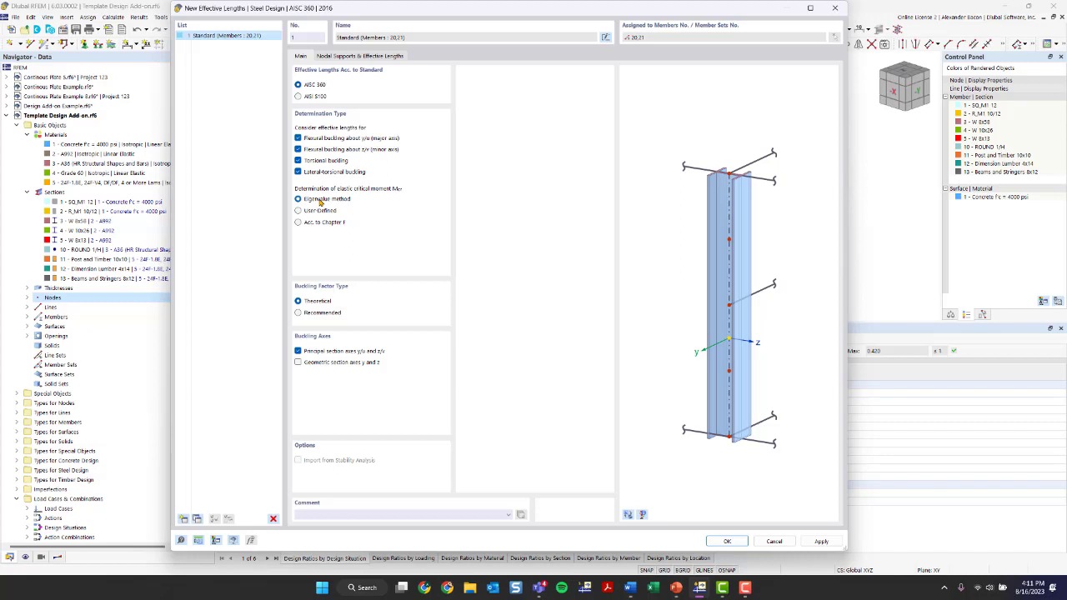
left_click(303, 223)
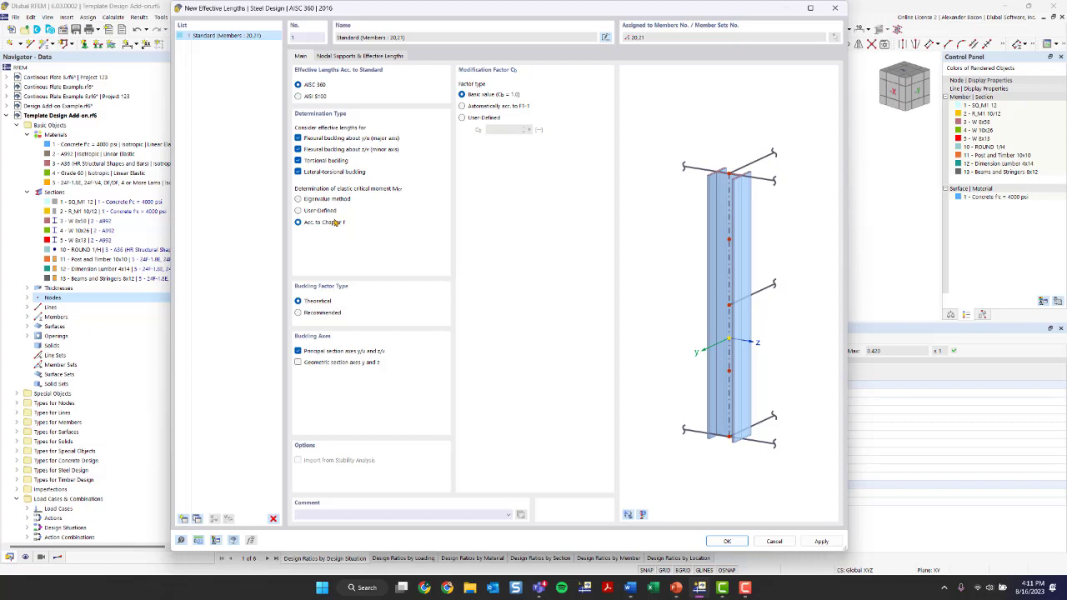
Examine the nodal supports and effective length factors of members 20 and 21 together with their support symbols in the 3D model
left_click(329, 57)
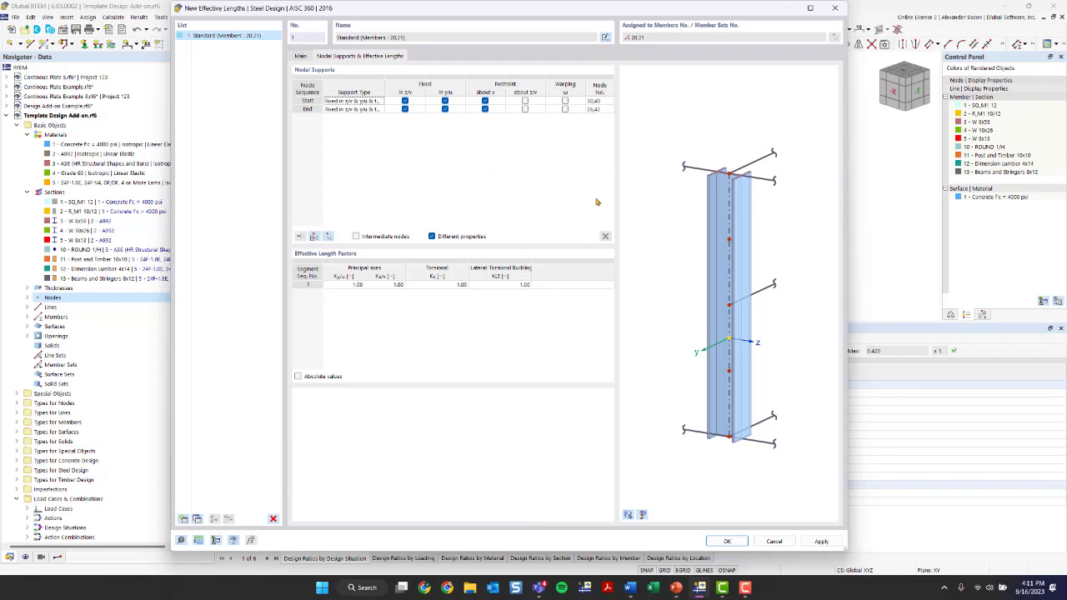
left_click(628, 514)
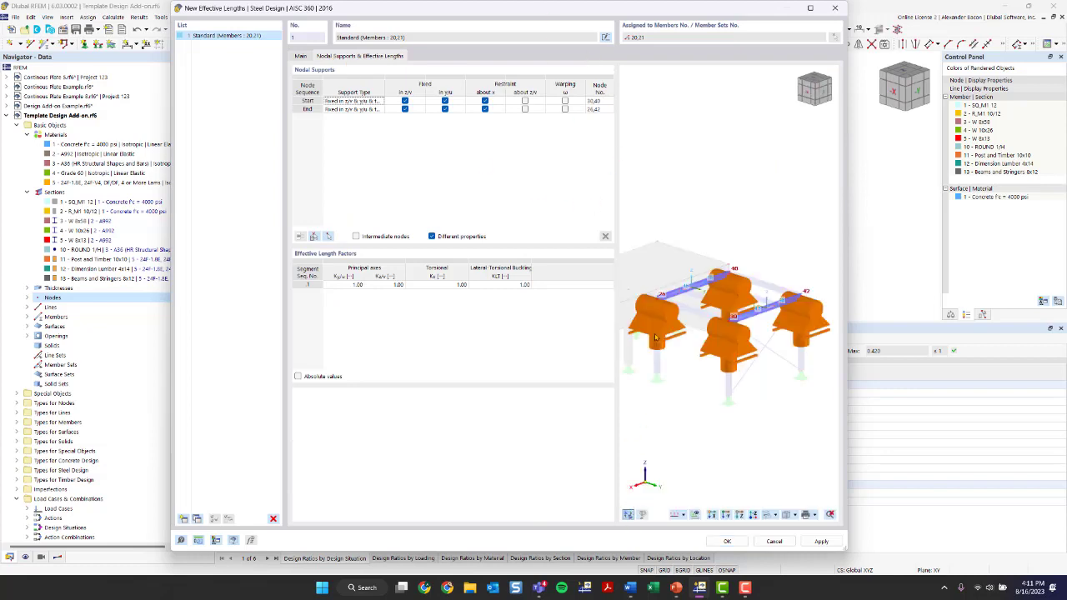
scroll(707, 332, "up", 5)
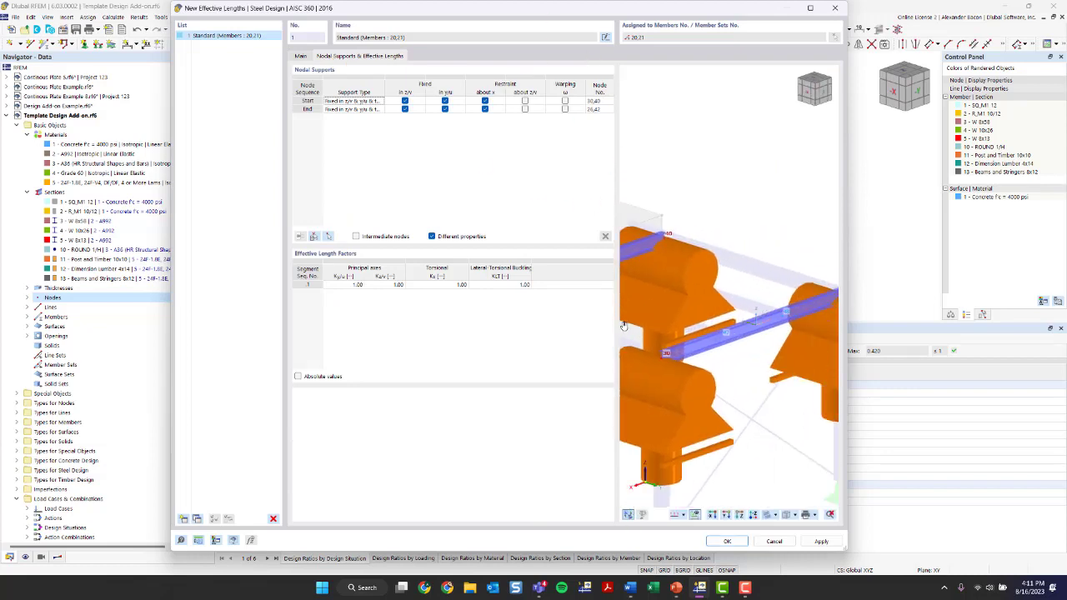
middle_click_drag(680, 351, 805, 341, "ctrl")
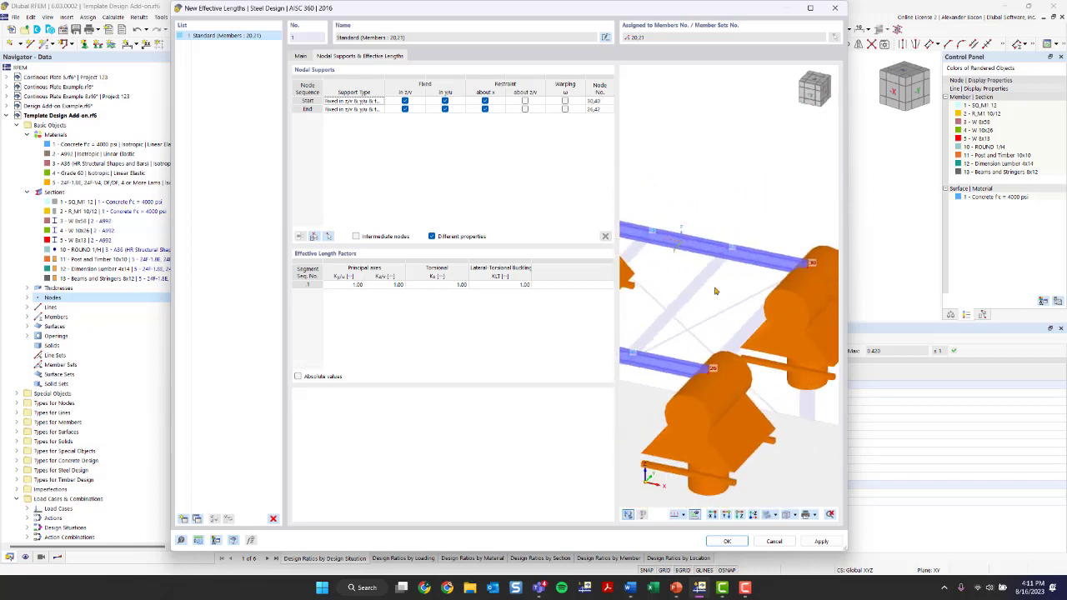
scroll(711, 269, "down", 3)
middle_click_drag(699, 291, 745, 308)
scroll(677, 322, "up", 3)
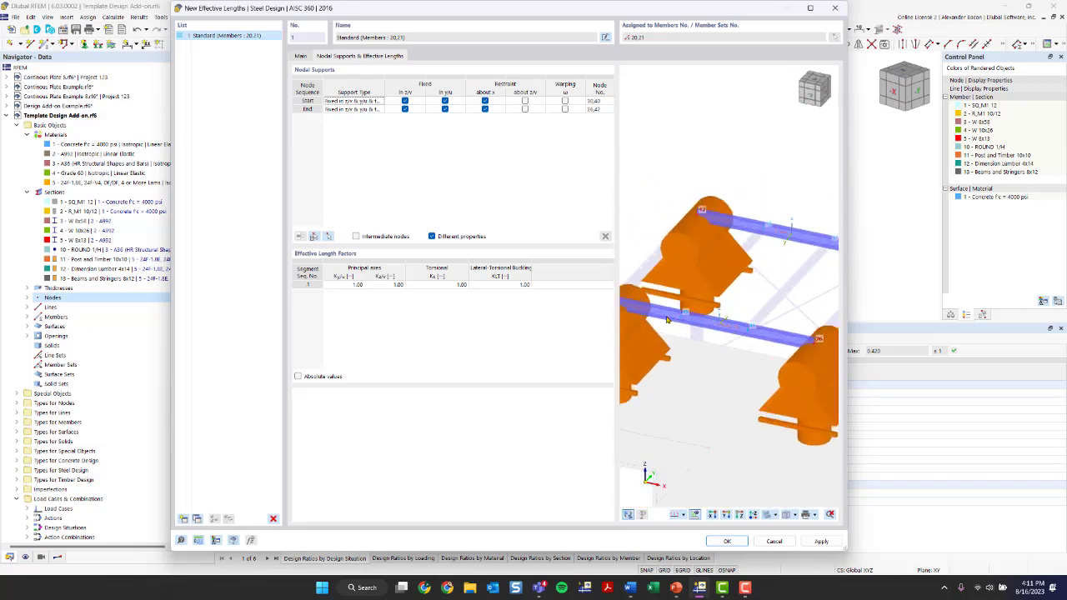
scroll(677, 321, "down", 2)
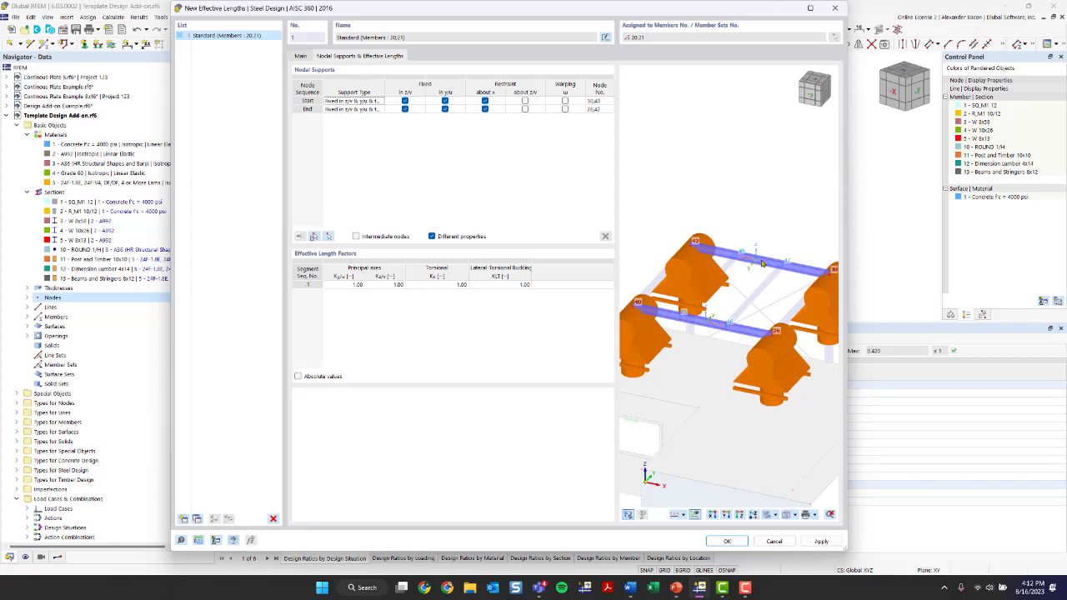
Enable intermediate nodes for the effective lengths and try to assign the inner beam connection nodes by picking them in the model
left_click(356, 237)
left_click(328, 240)
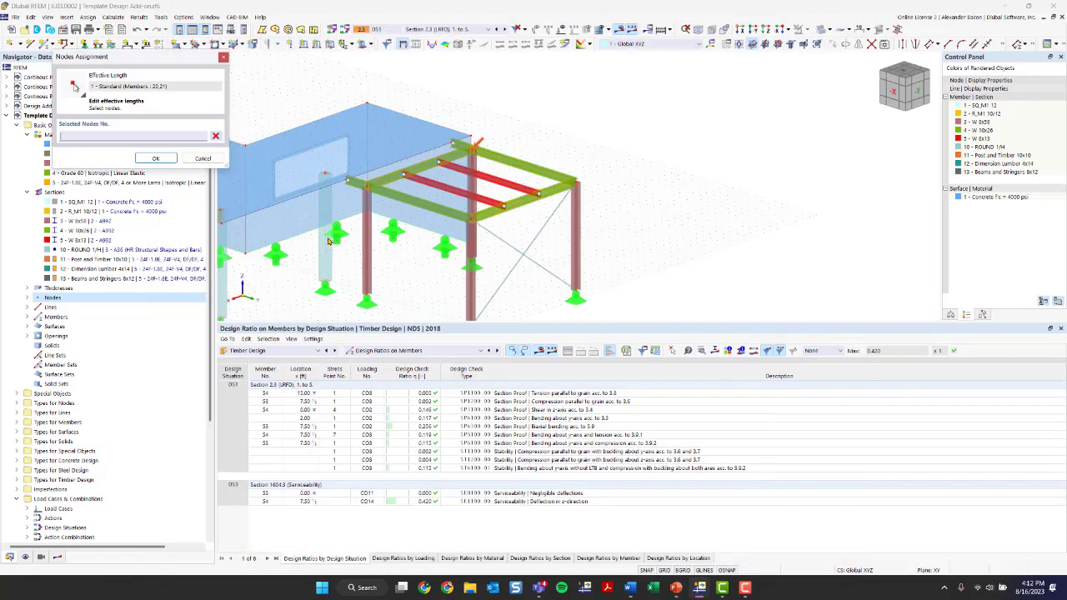
left_click(503, 206)
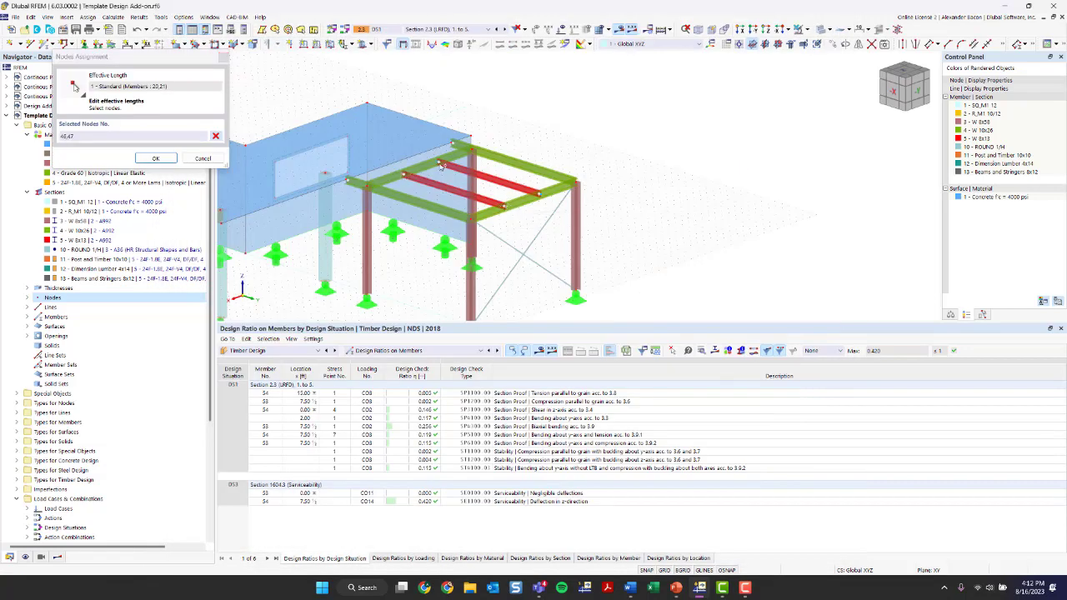
left_click(439, 167)
left_click(156, 158)
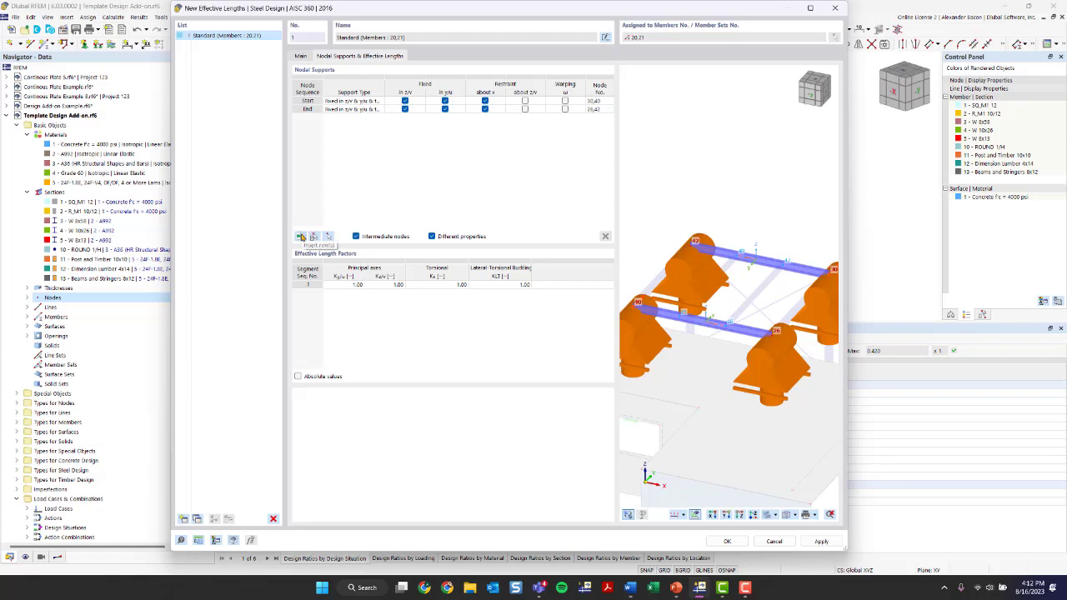
Insert two intermediate nodes into the nodal supports and locate the first one, nodes 45 and 47, in the 3D preview
left_click(301, 237)
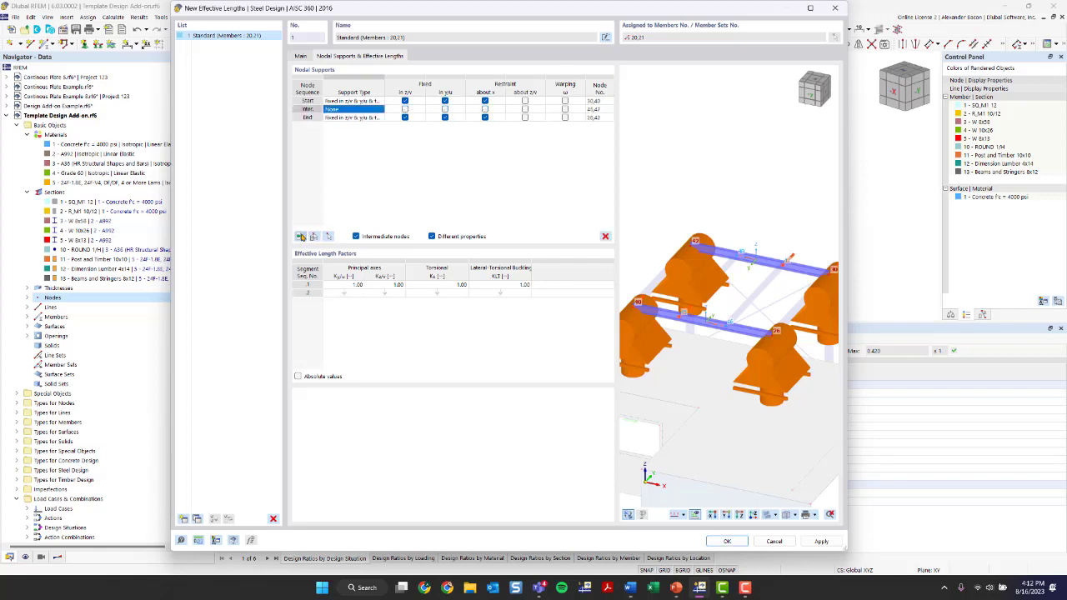
left_click(301, 237)
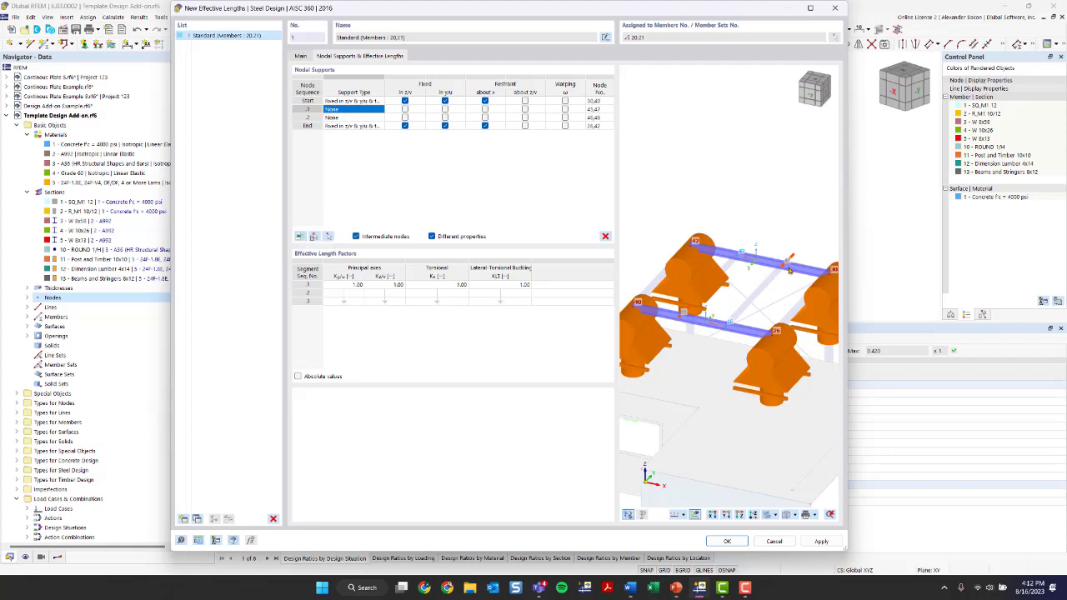
left_click(599, 109)
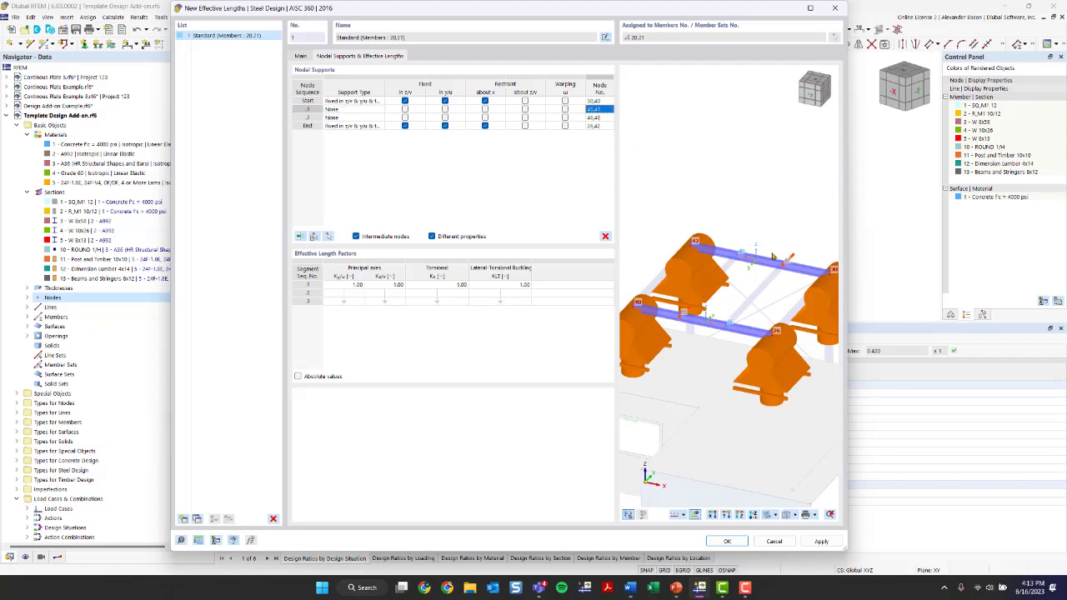
scroll(733, 340, "up", 3)
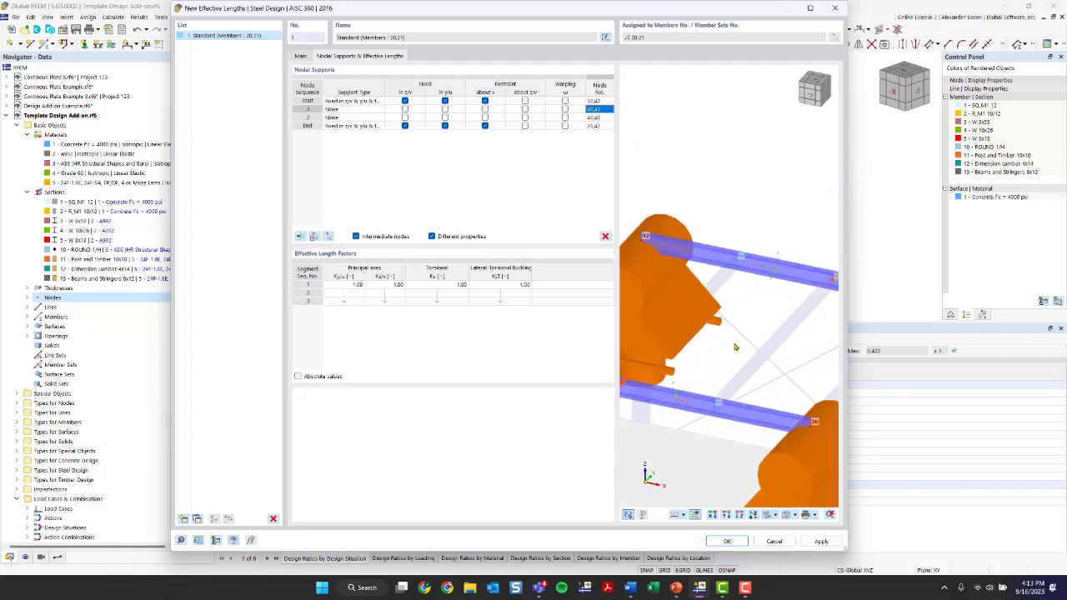
scroll(733, 340, "down", 3)
scroll(782, 302, "down", 1)
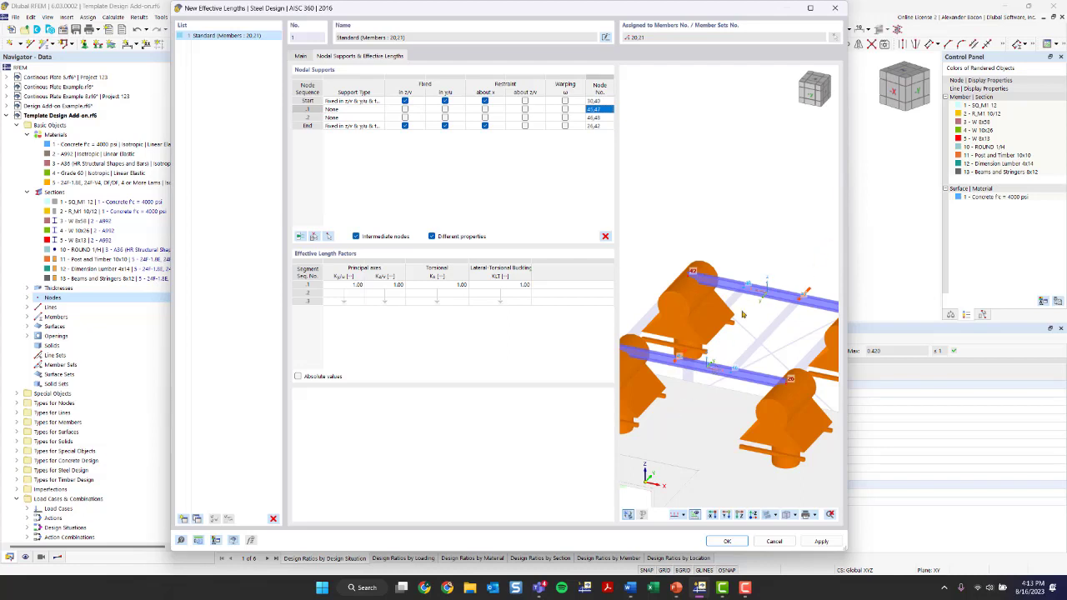
Fix both intermediate nodes in y/u, restrain them about x, and accept the effective lengths definition
left_click(445, 110)
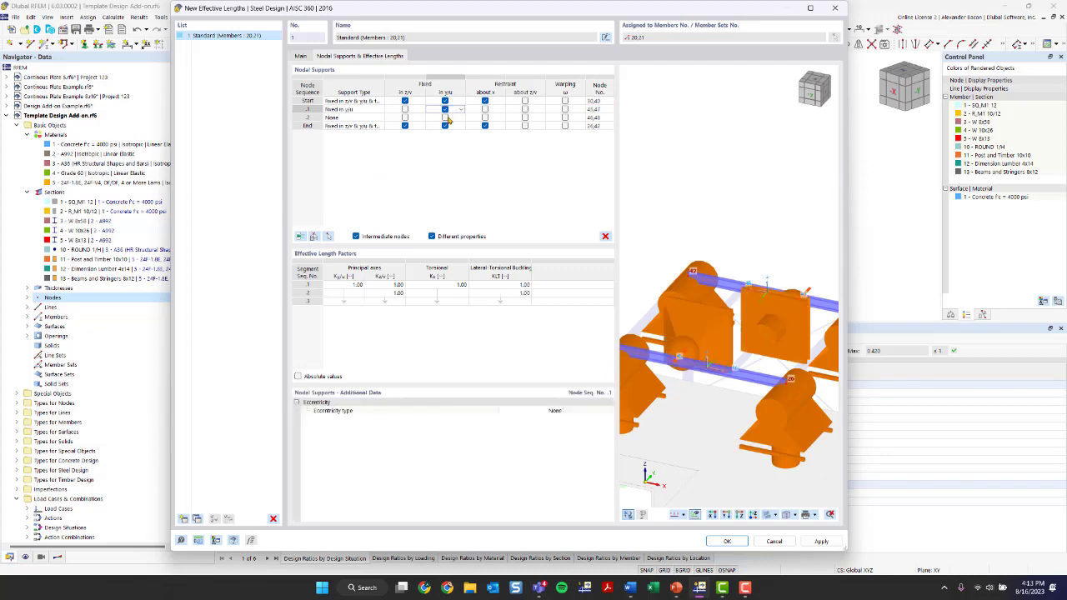
left_click(445, 118)
scroll(765, 339, "down", 2)
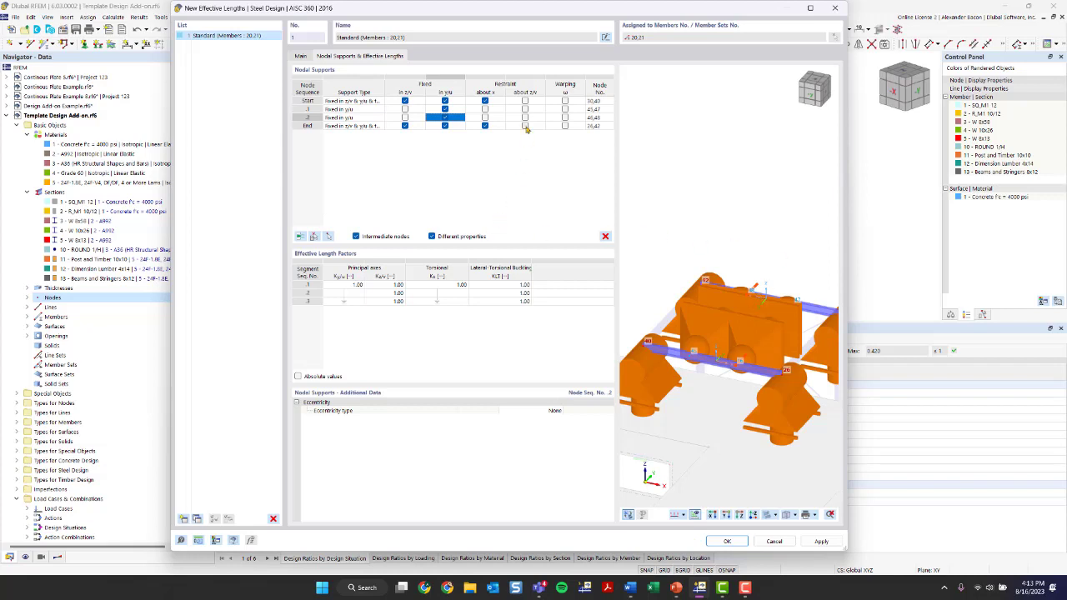
left_click(485, 118)
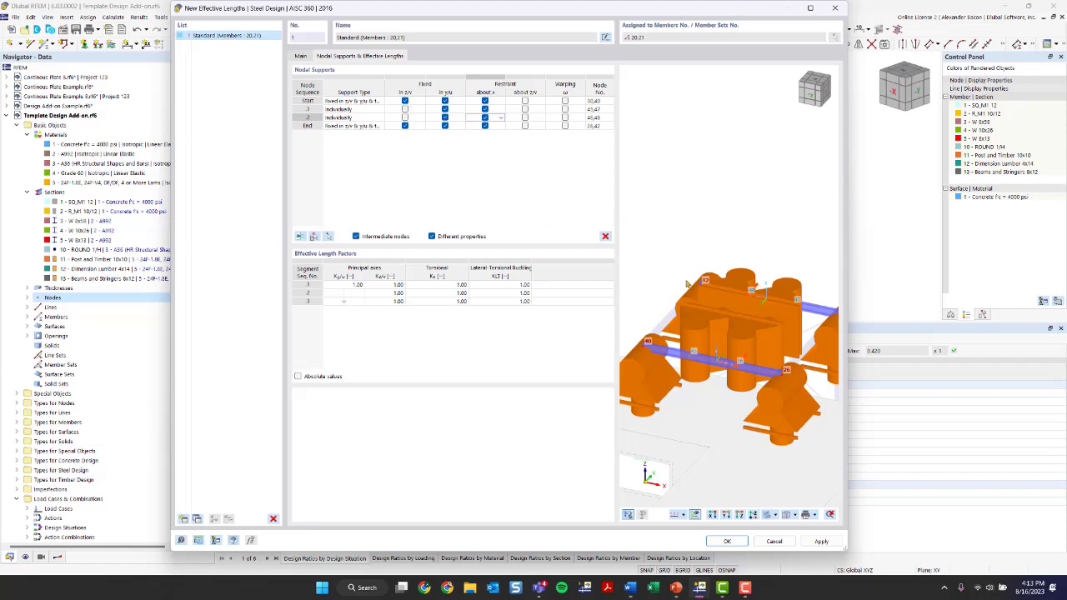
scroll(778, 382, "down", 1)
right_click(653, 387)
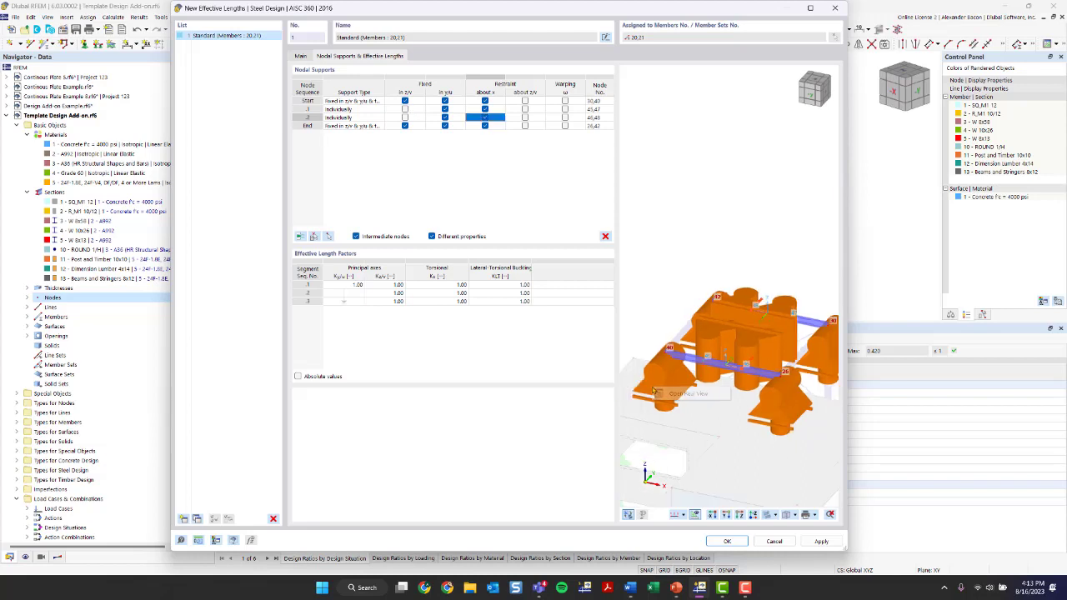
left_click(738, 340)
scroll(677, 382, "up", 2)
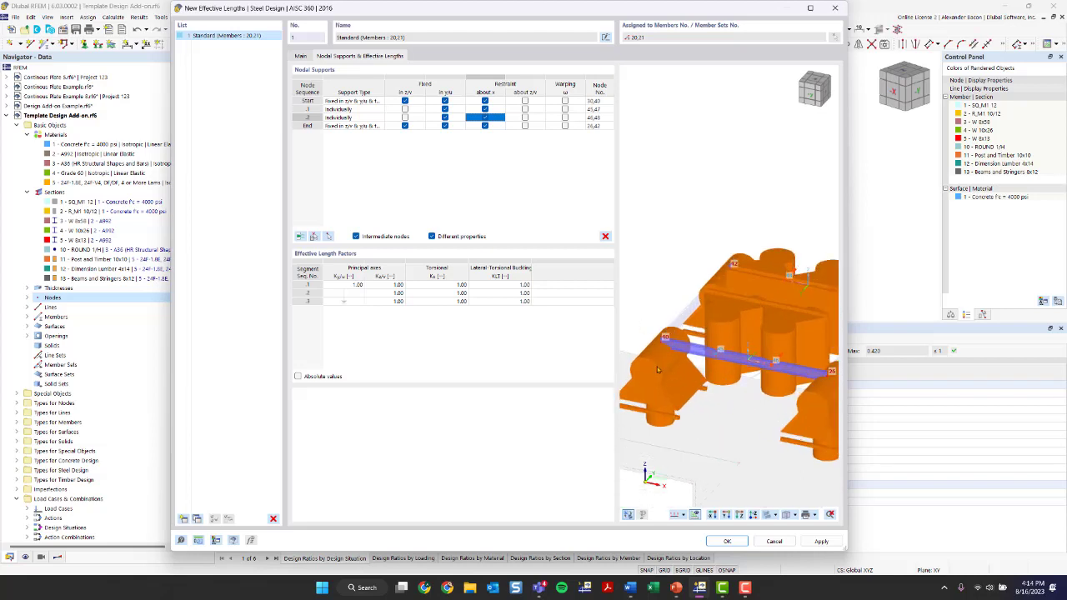
scroll(729, 329, "down", 3)
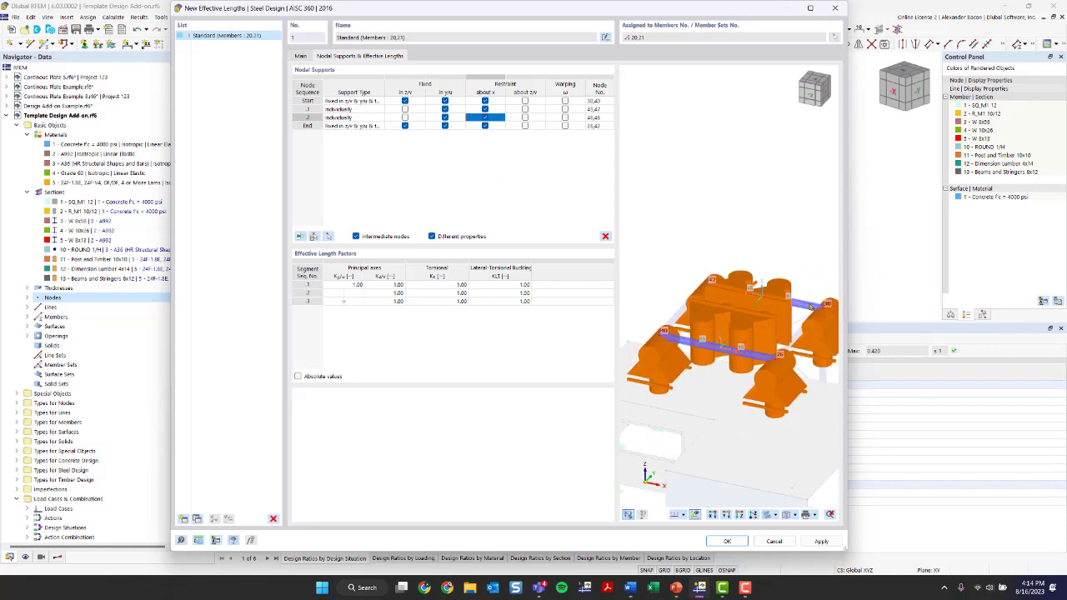
left_click(727, 541)
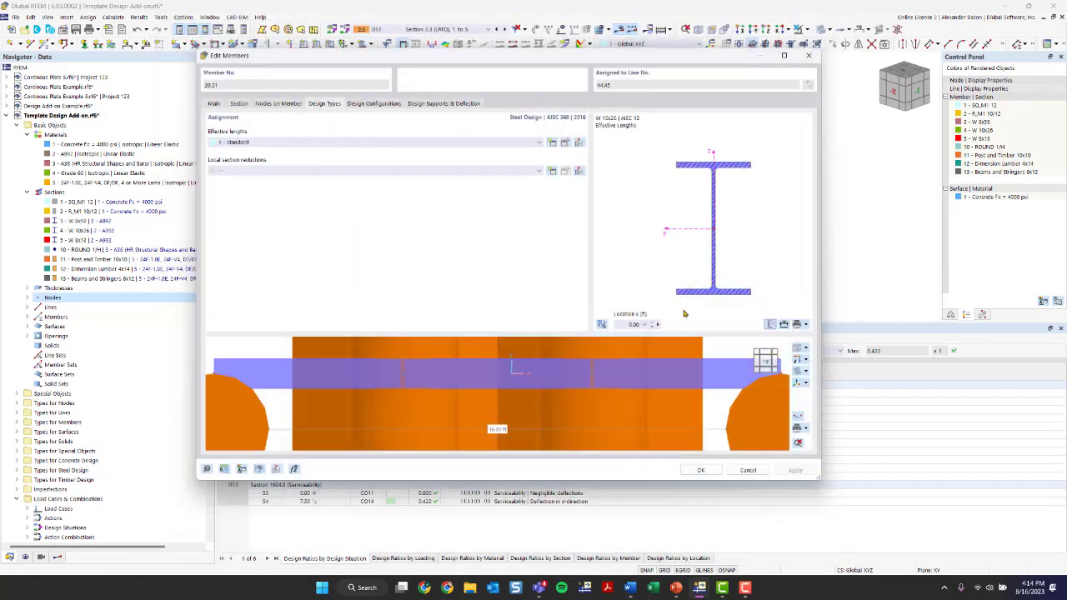
Review the main and stability parameters of the default strength configuration for members 20 and 21 and close it without changes
scroll(611, 367, "down", 3)
middle_click_drag(611, 368, 607, 423, "ctrl")
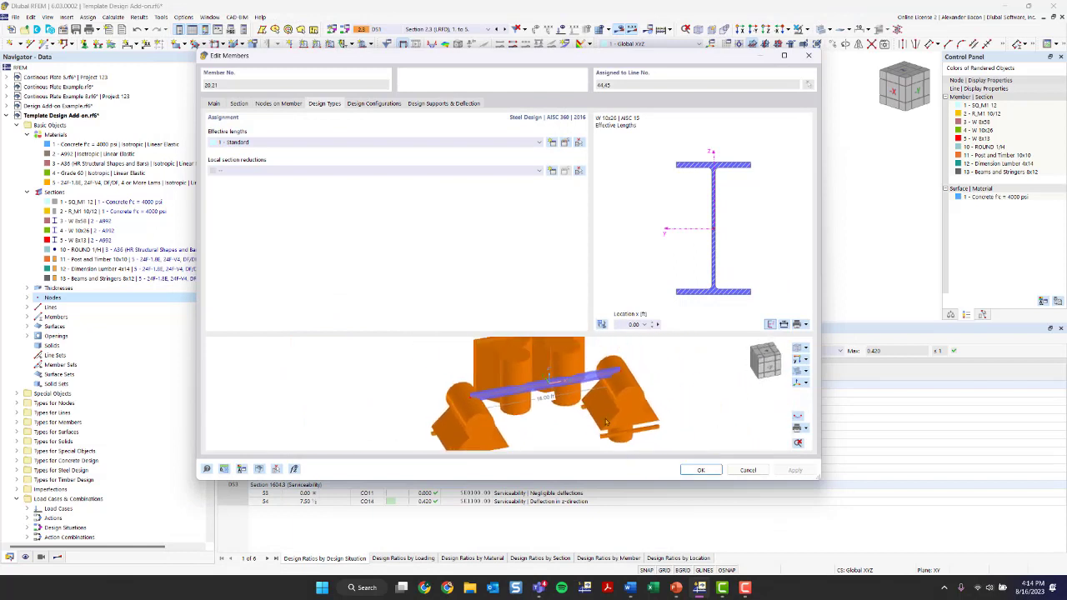
left_click(361, 106)
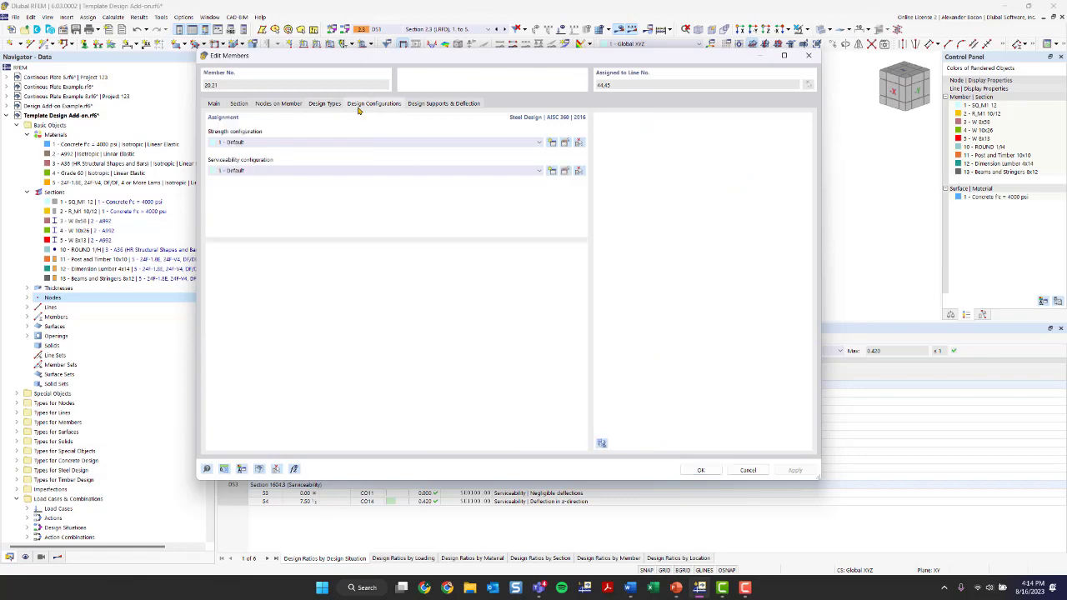
left_click(565, 143)
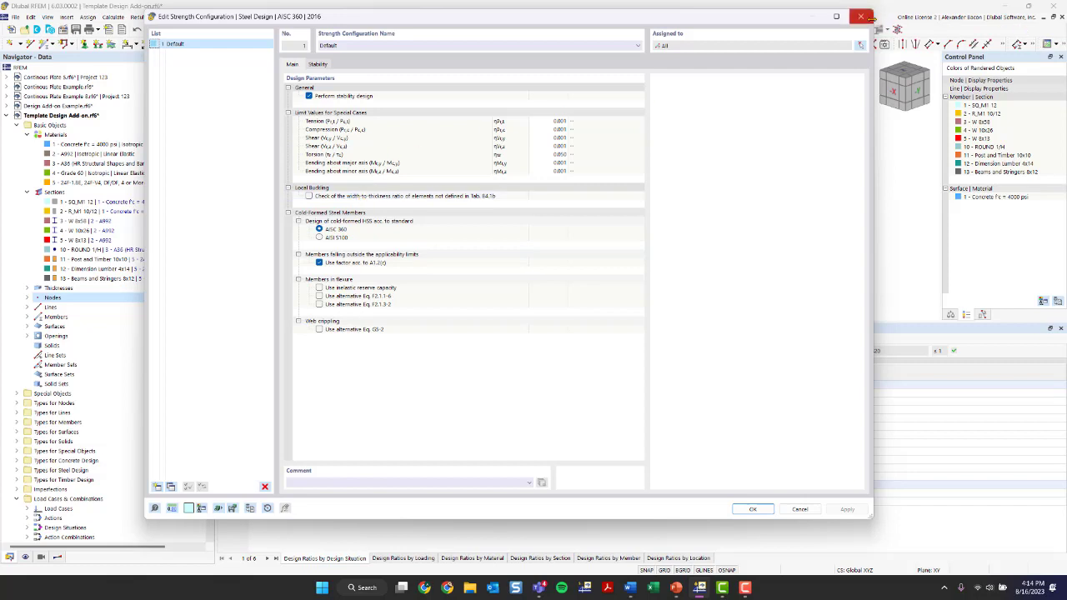
left_click(318, 64)
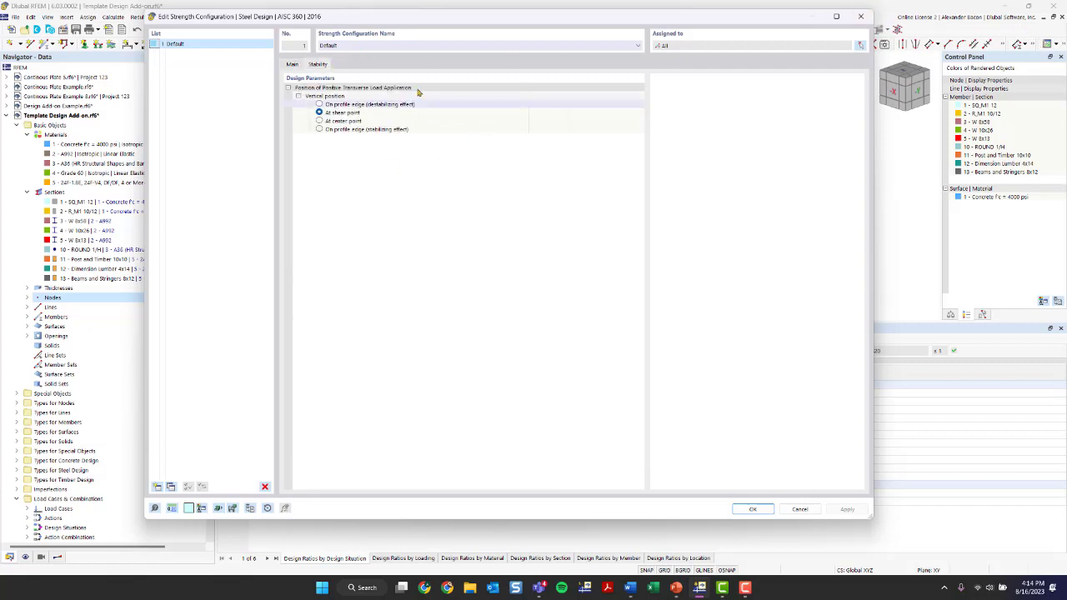
left_click(860, 16)
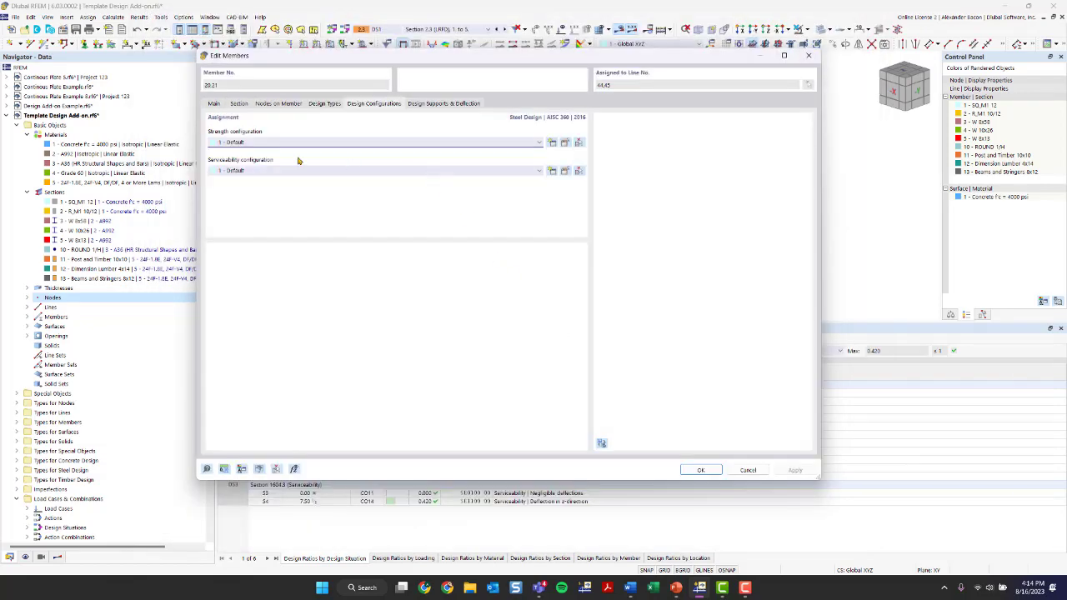
Check the default serviceability limits and the design supports and deflection settings, and confirm the edits to members 20 and 21
left_click(567, 171)
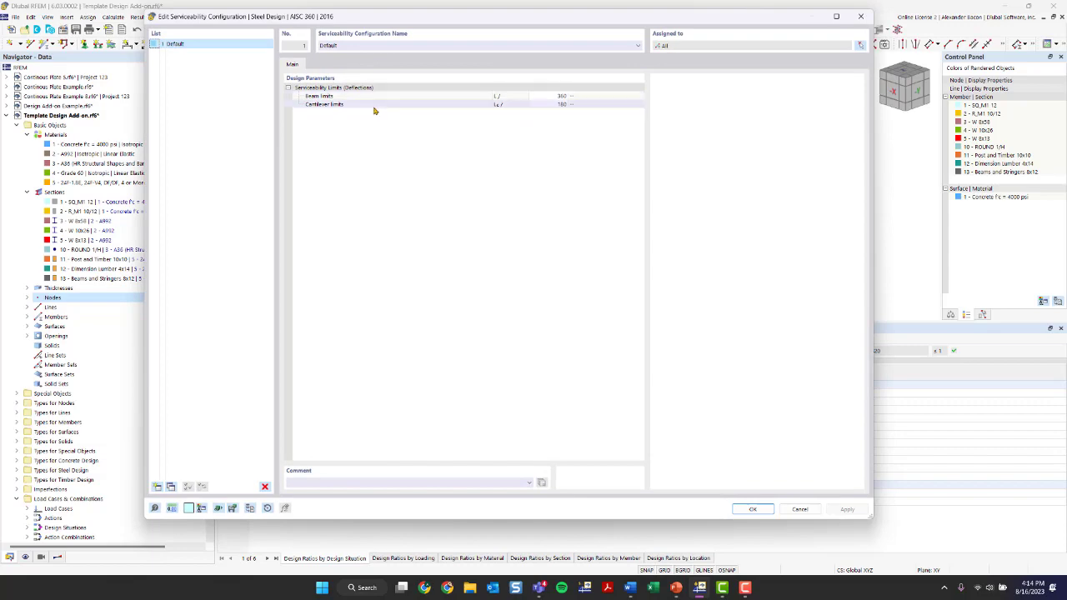
left_click(860, 15)
left_click(444, 104)
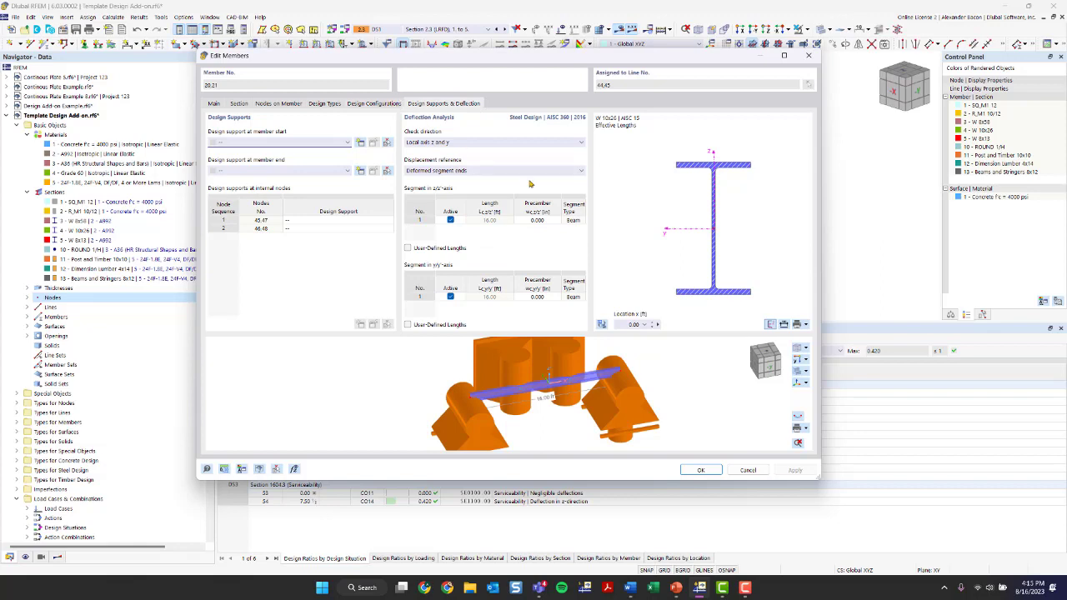
left_click(701, 470)
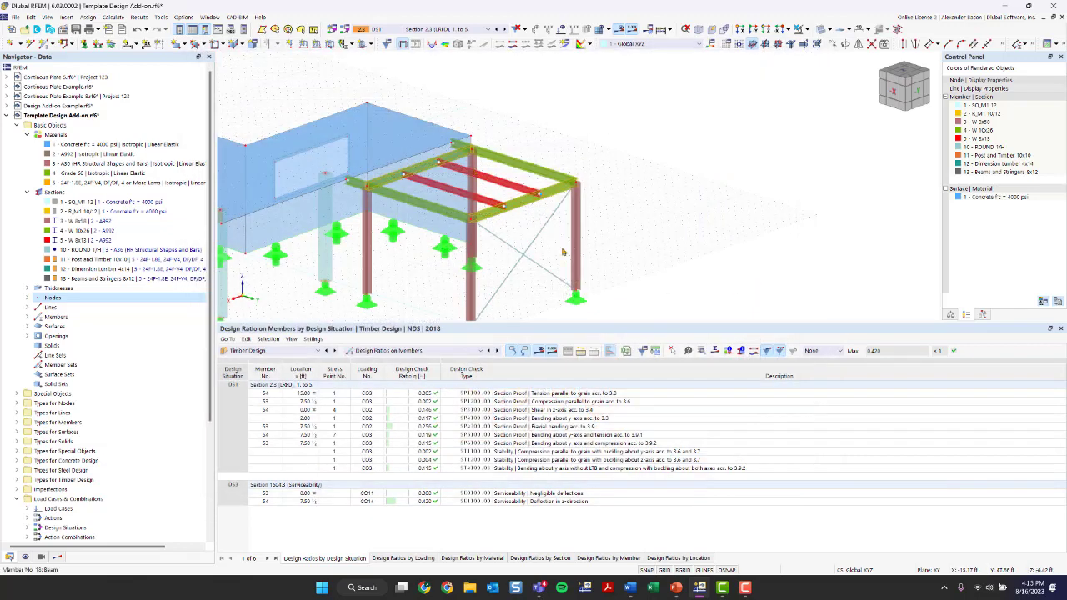
Show the steel design input data and exclude the Section 2.4 (ASD) design situation from the design
left_click(291, 352)
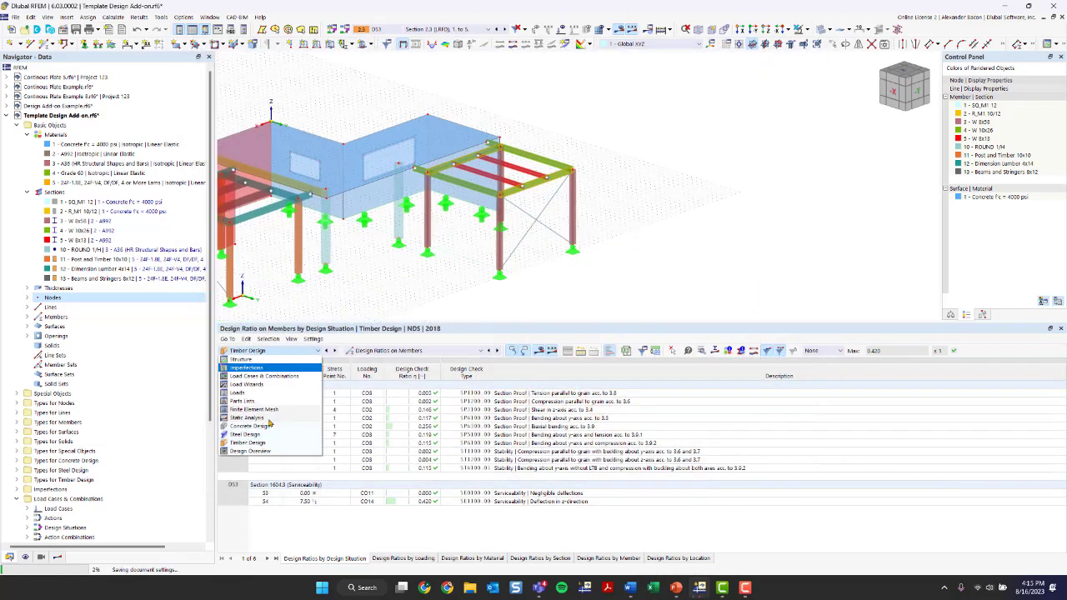
left_click(255, 439)
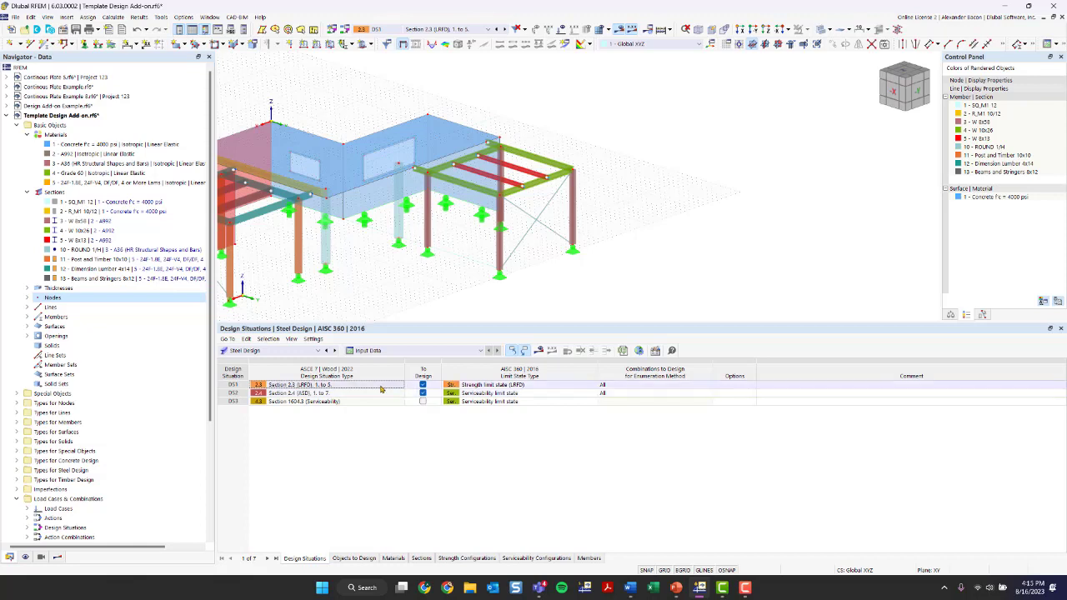
left_click(423, 393)
Limit the steel design to members 20 and 21 instead of all members in the objects to design
left_click(353, 558)
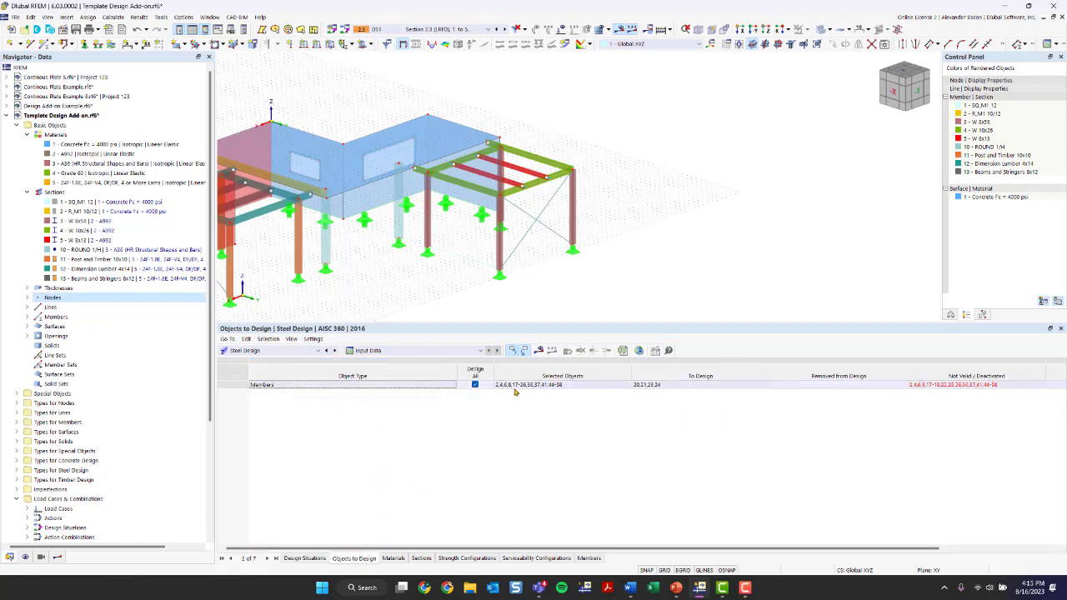
left_click(475, 385)
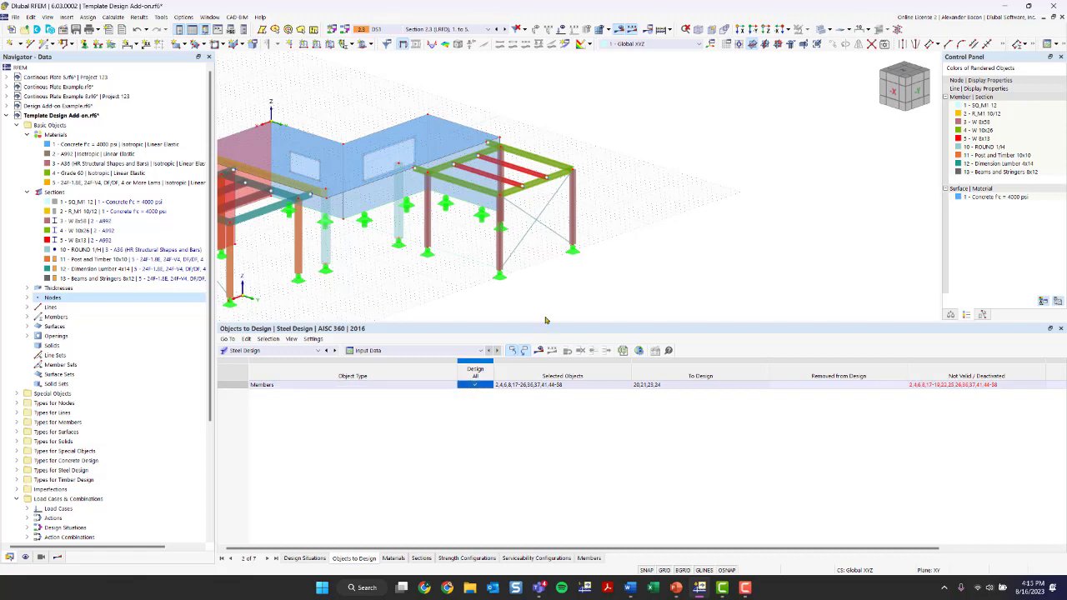
left_click(575, 385)
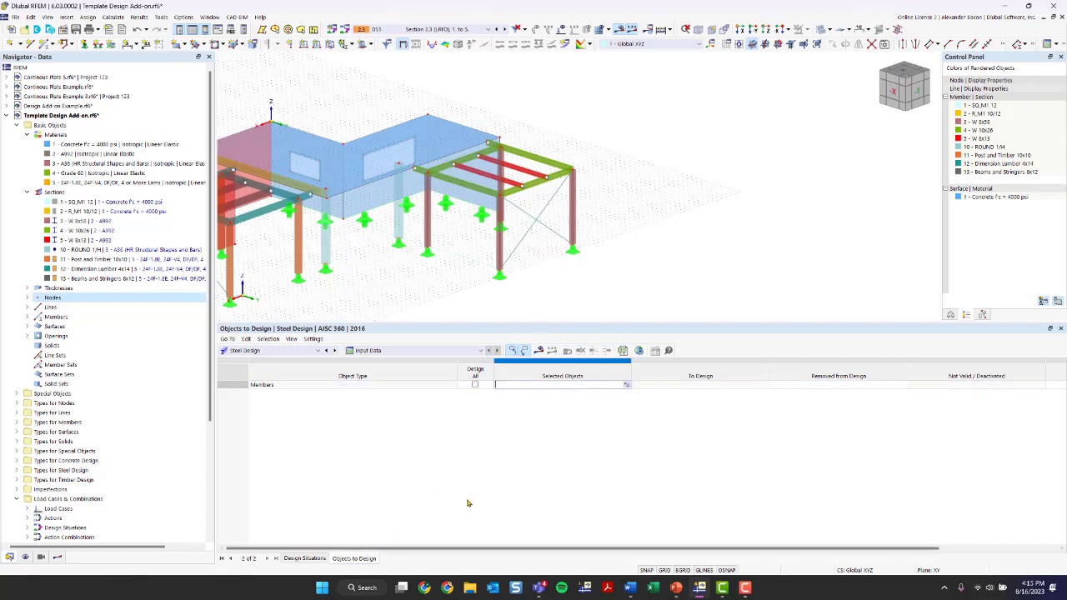
left_click(626, 385)
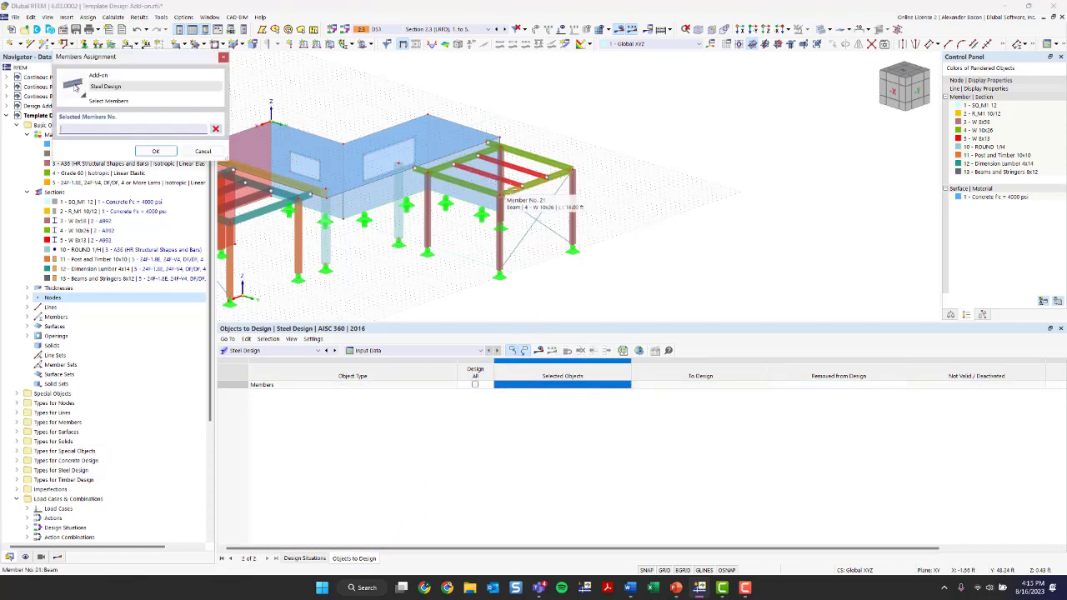
left_click(495, 182)
left_click(463, 169)
left_click(156, 151)
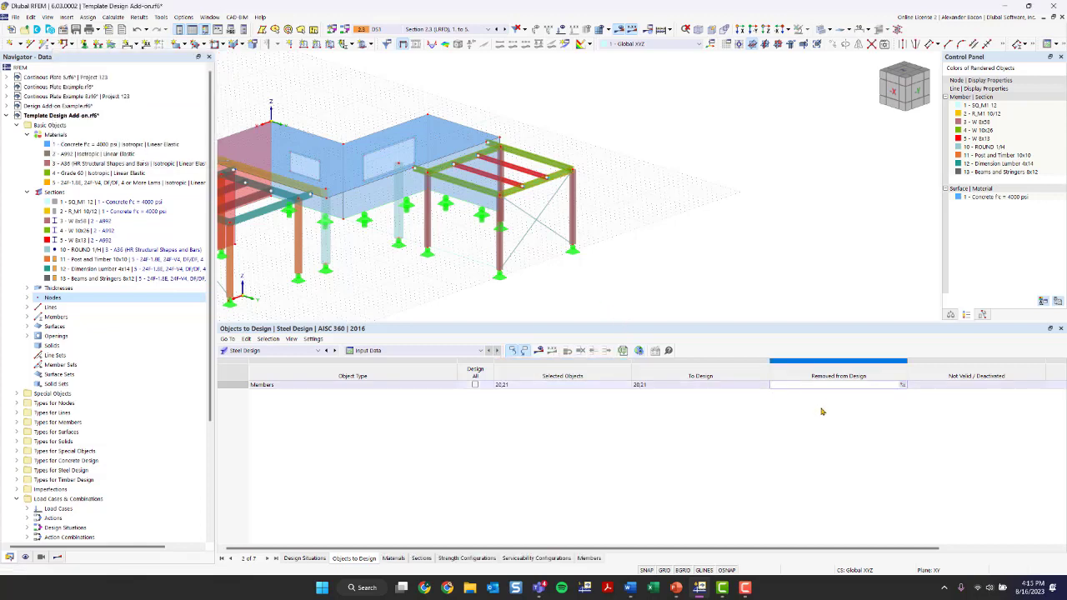
Run the steel design calculation and inspect the members' design check ratios in the model
left_click(397, 558)
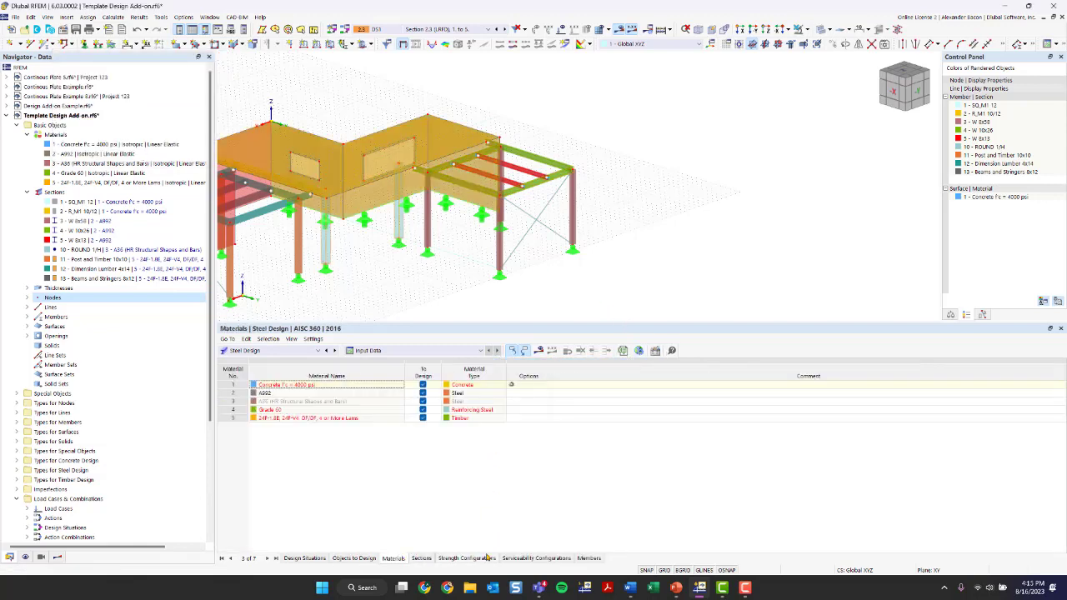
left_click(539, 350)
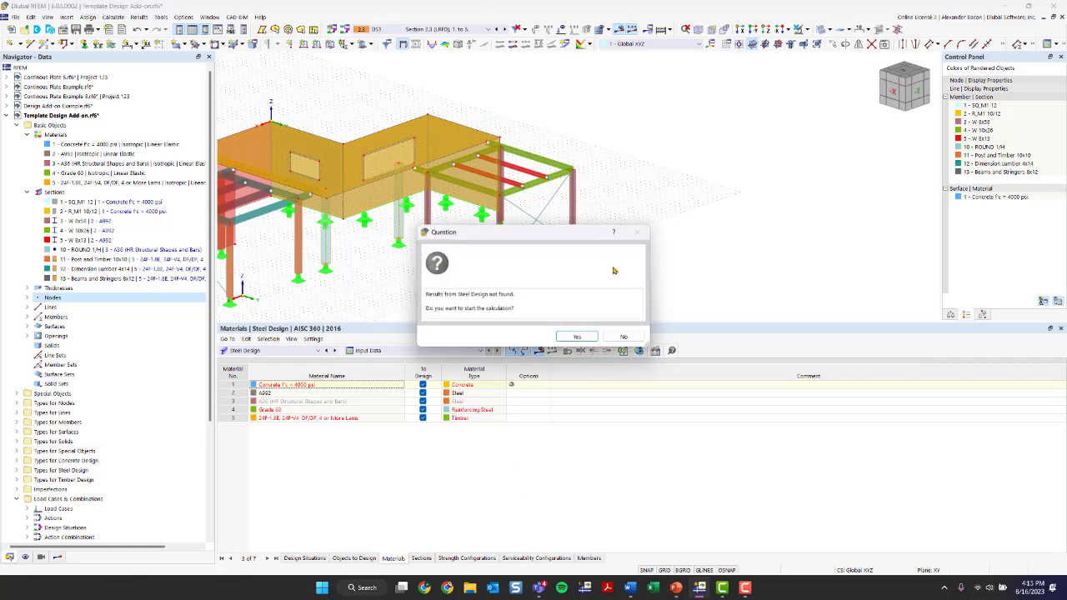
left_click(579, 335)
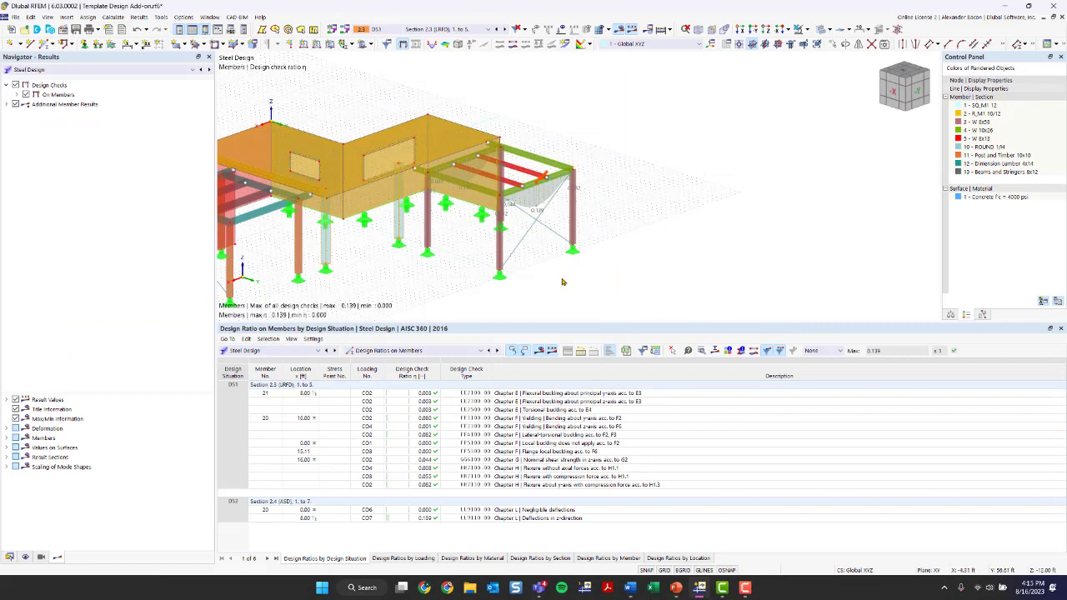
middle_click_drag(564, 283, 547, 298, "ctrl")
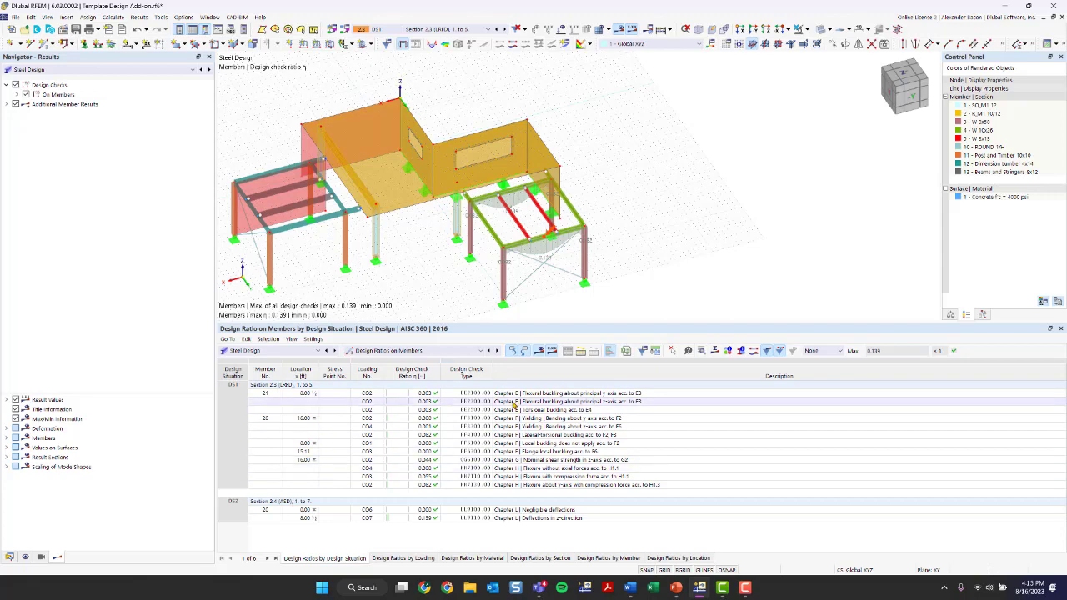
scroll(602, 259, "up", 5)
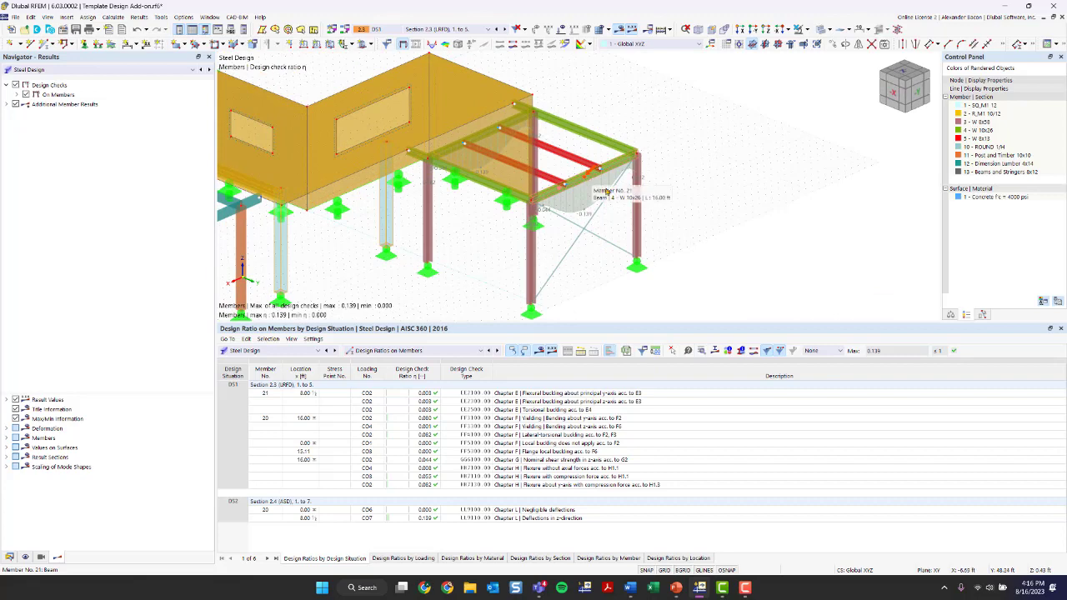
middle_click_drag(399, 263, 575, 223)
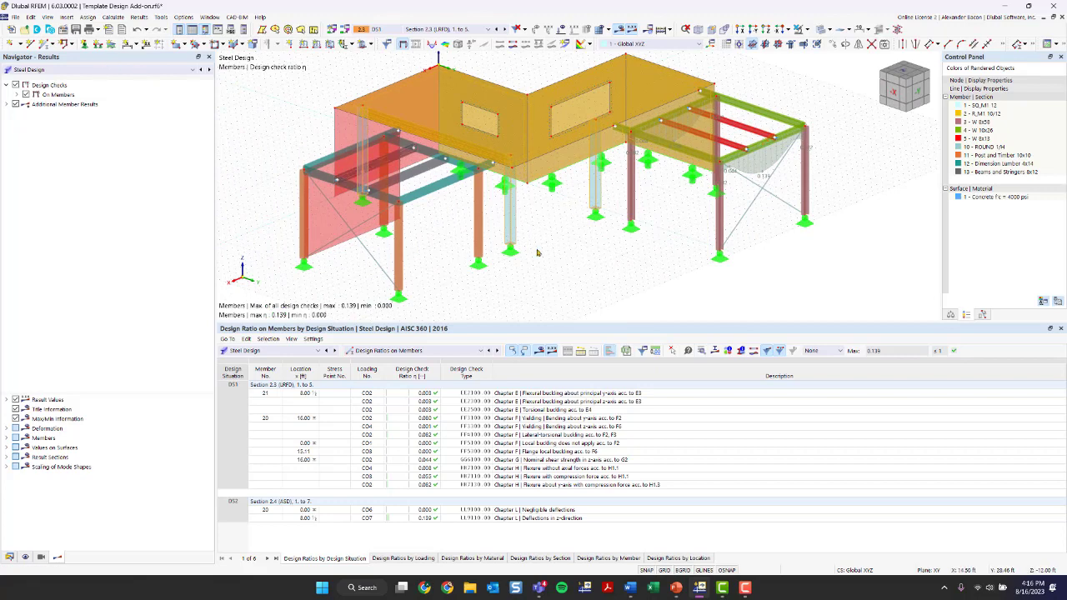
left_click(573, 245)
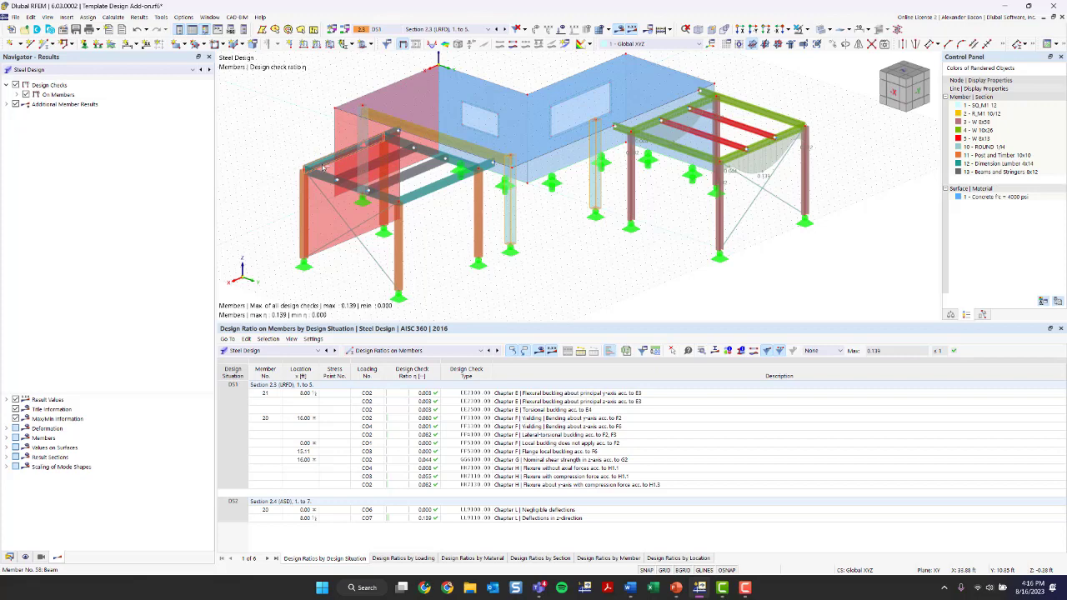
Open the SQ_M1 12 concrete columns 2, 41 and 44 for editing, keep the Beam type, and activate their design properties
double_click(364, 135)
left_click(364, 134)
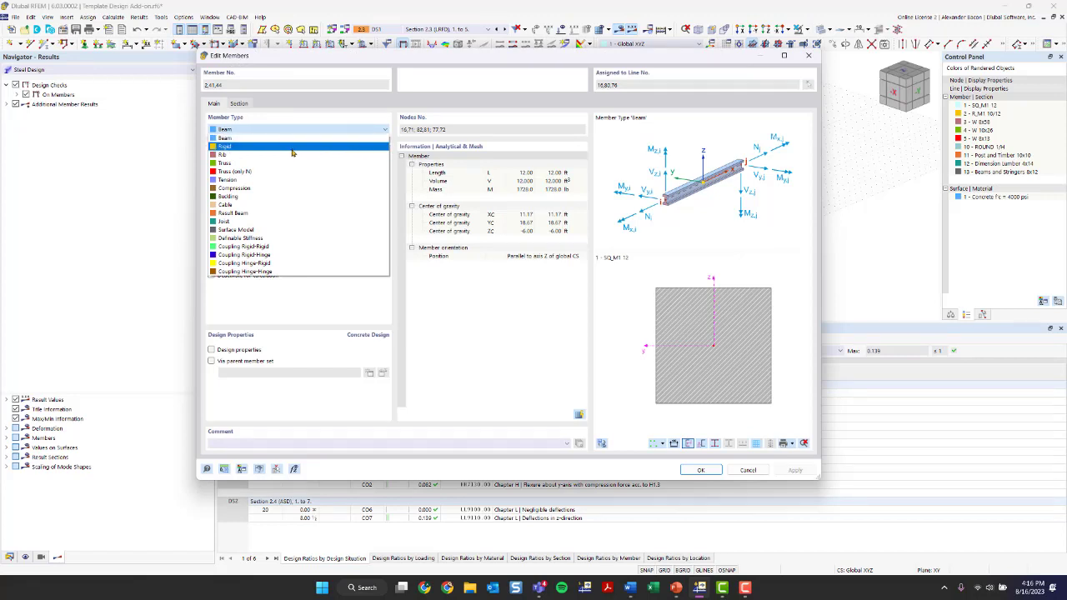
left_click(276, 134)
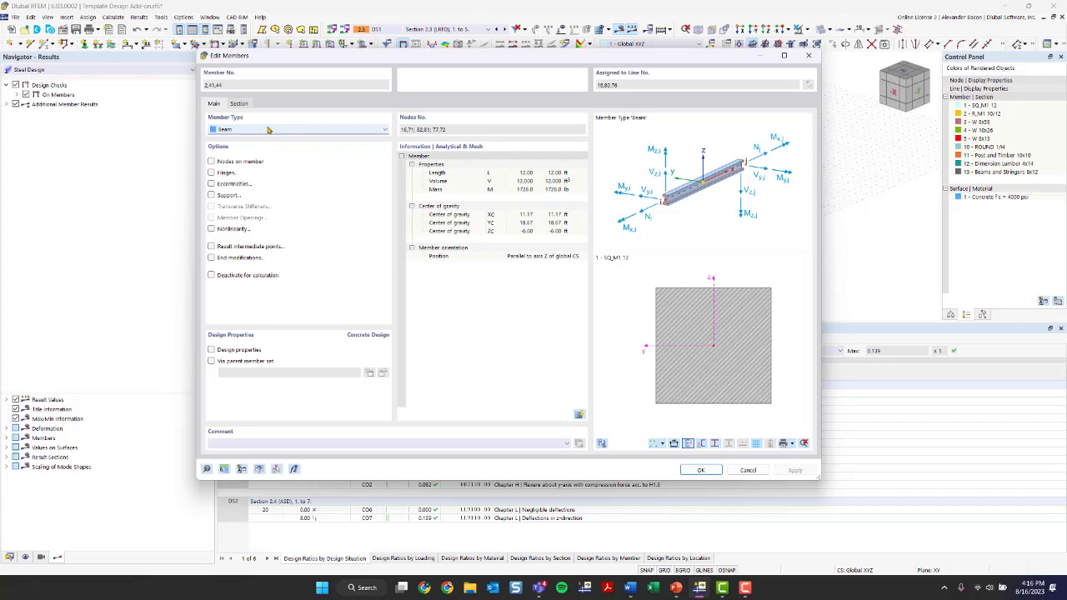
left_click(226, 351)
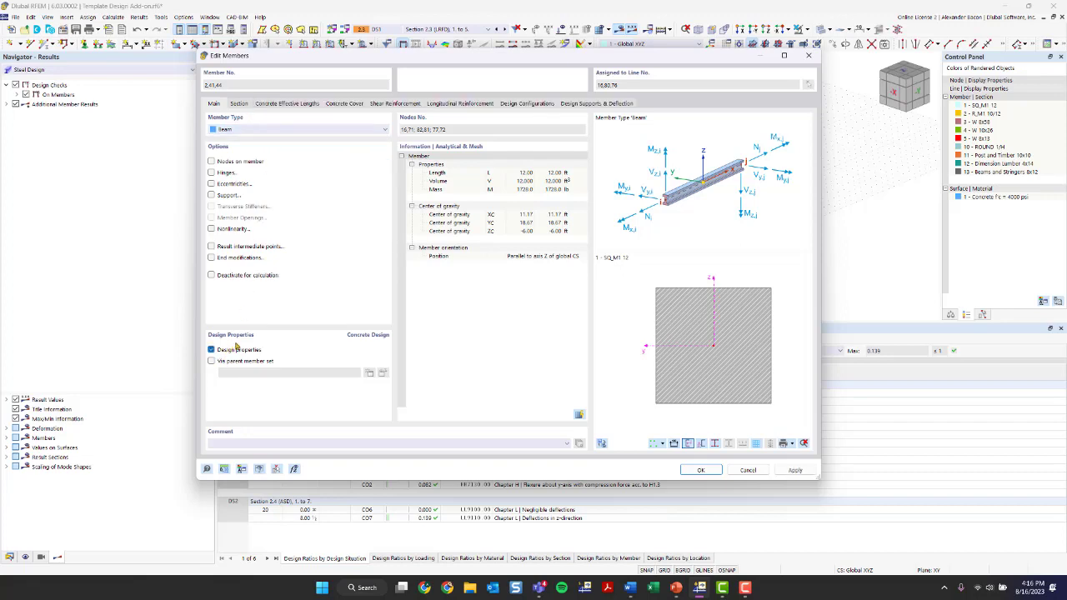
Check the concrete effective lengths assignment and set the columns' user-defined concrete cover to 0.5 in
left_click(282, 104)
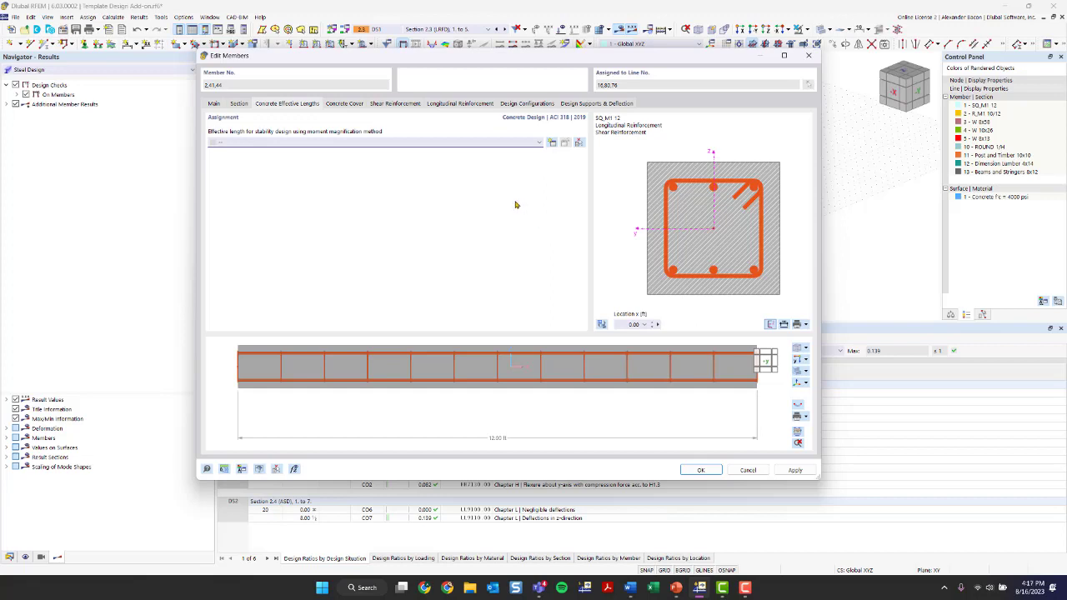
left_click(334, 105)
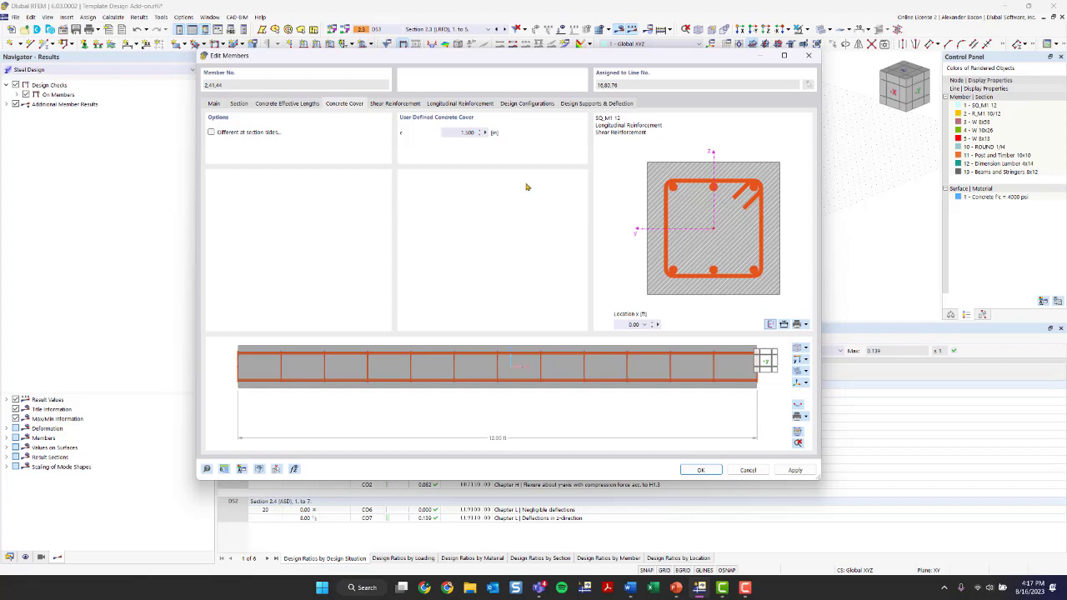
double_click(452, 133)
type("0.5")
Review the shear reinforcement, keeping two-legged closed stirrups with 135° hooks and material Grade 60
left_click(389, 105)
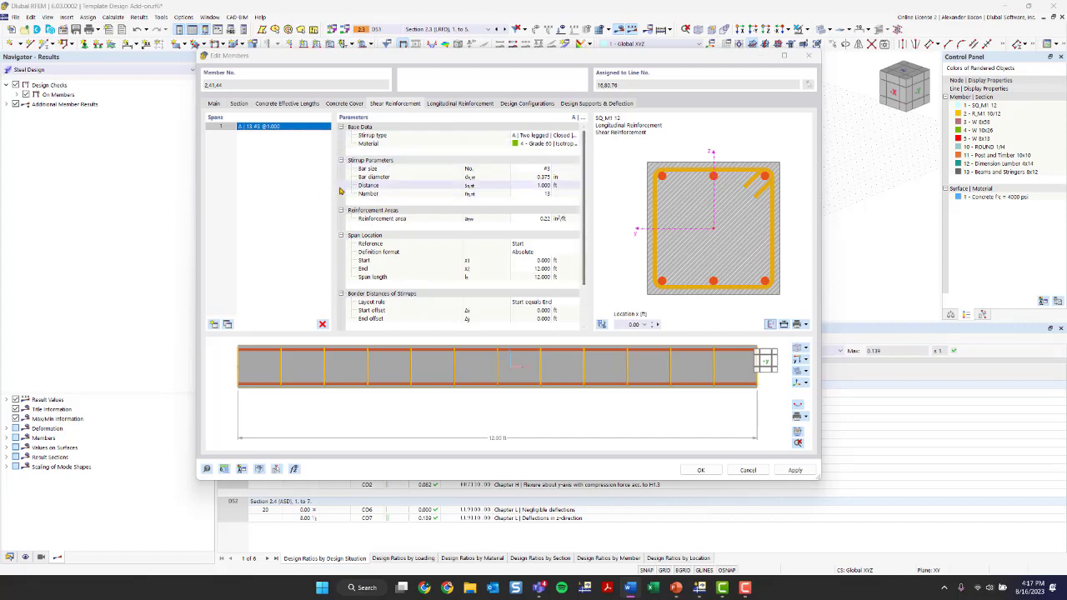
left_click(548, 139)
left_click(549, 139)
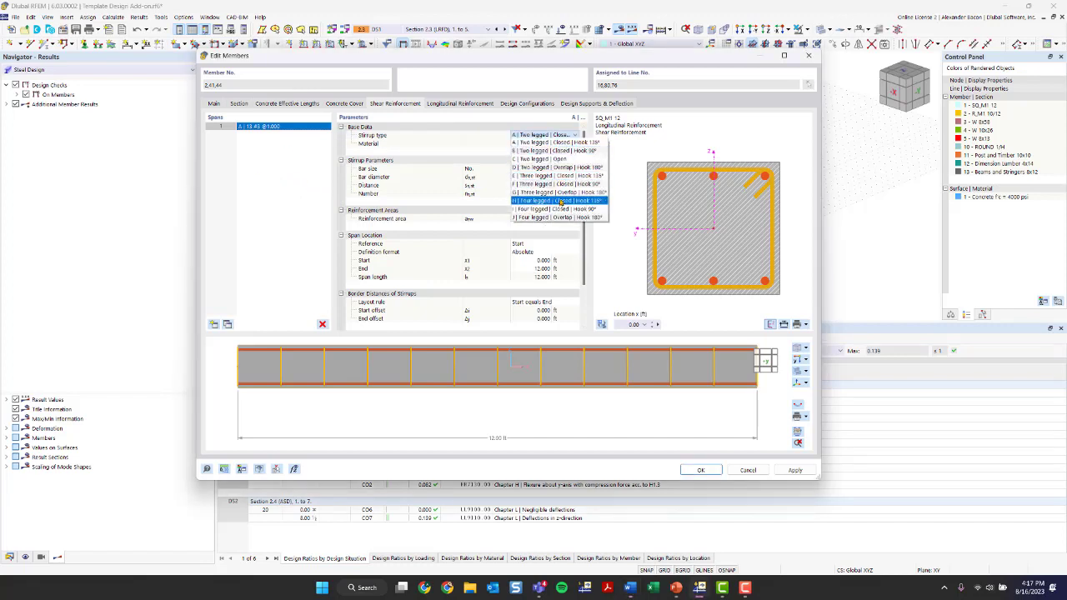
left_click(570, 143)
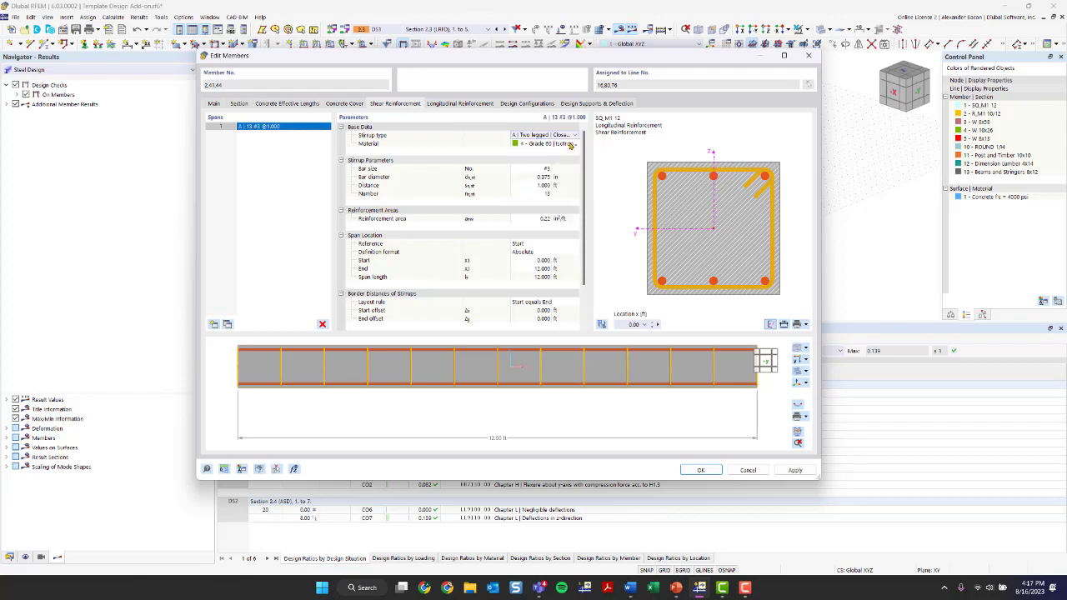
left_click(571, 146)
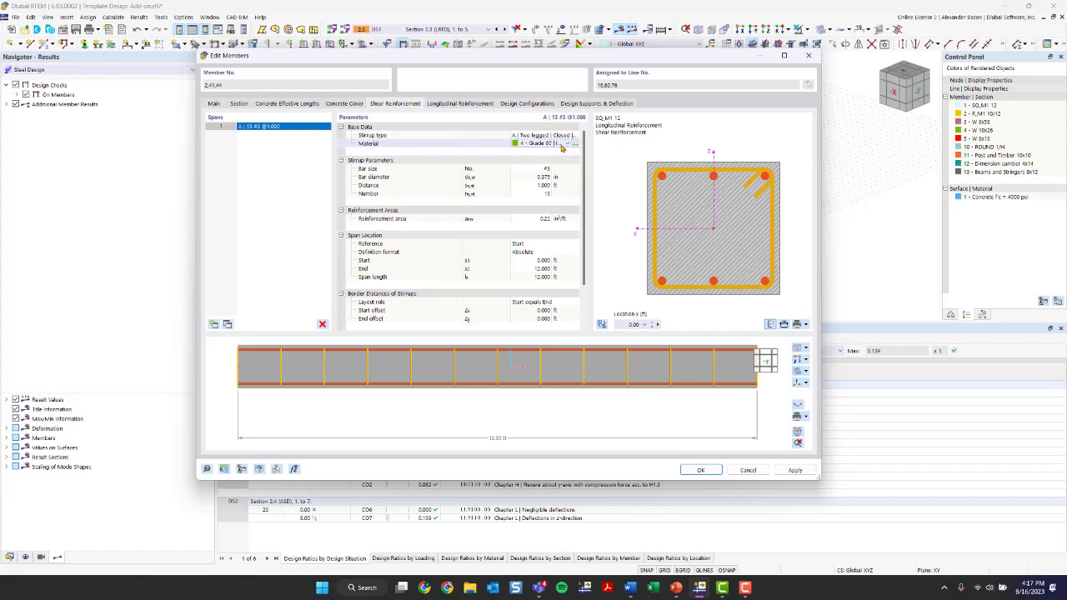
left_click(567, 146)
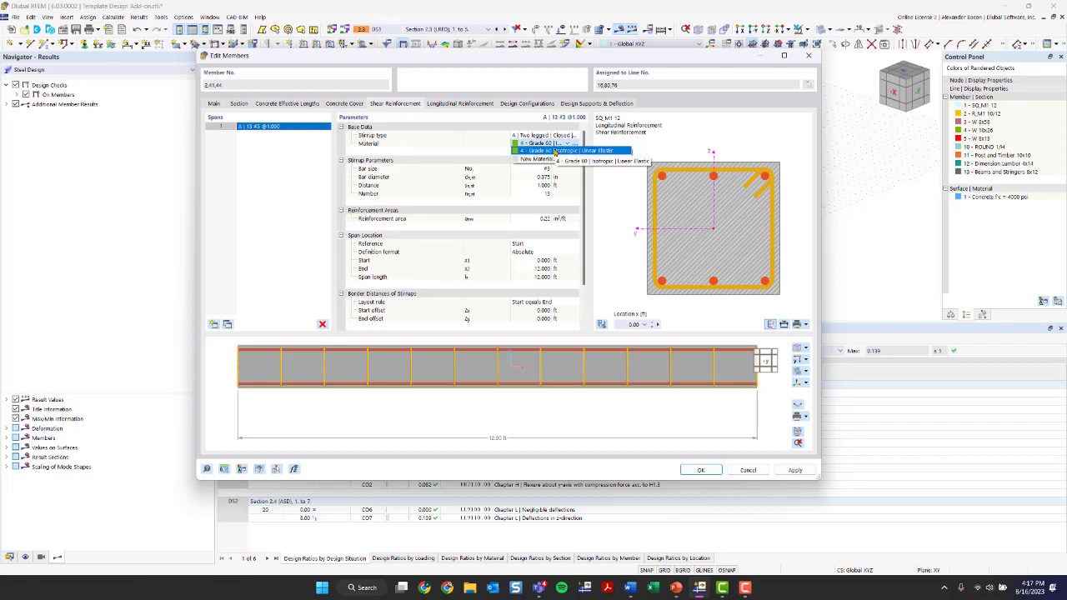
left_click(556, 151)
middle_click_drag(614, 407, 584, 400, "ctrl")
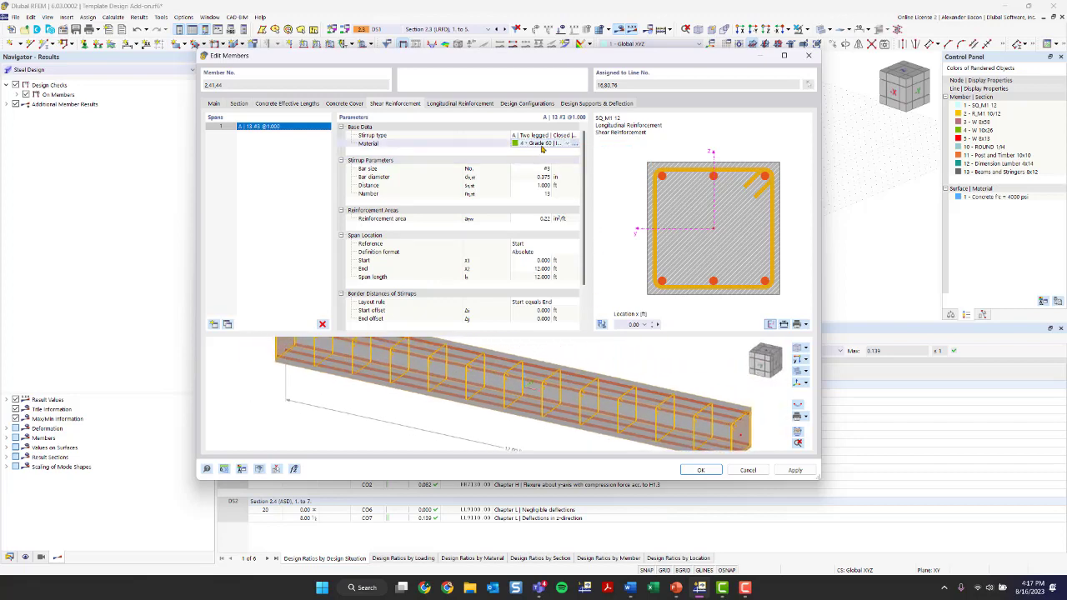
Start a new stirrup material and filter the material library to reinforcing steel across all regions
left_click(554, 155)
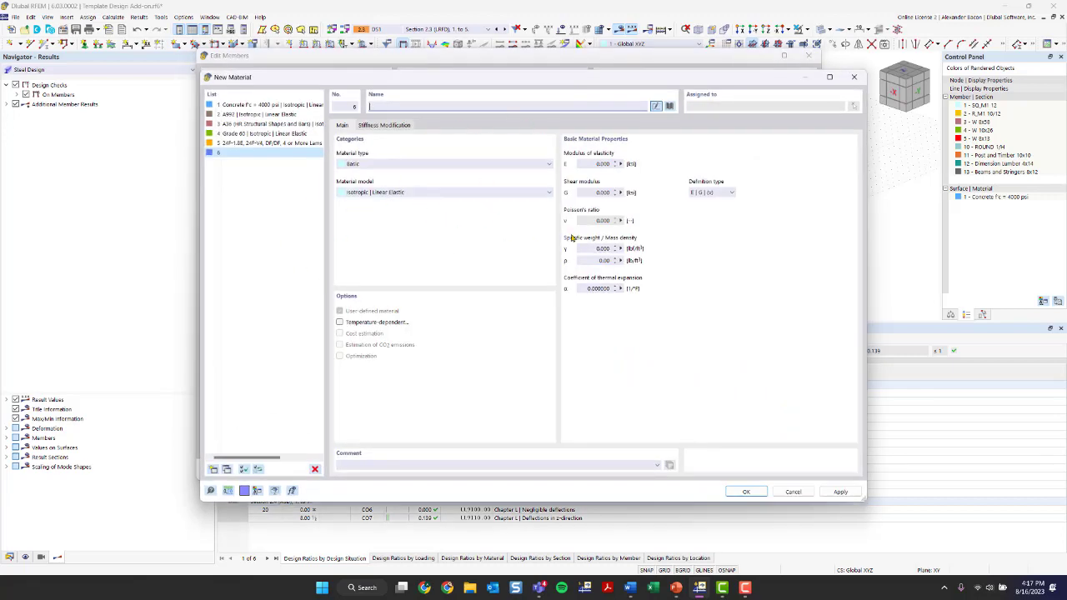
left_click(670, 107)
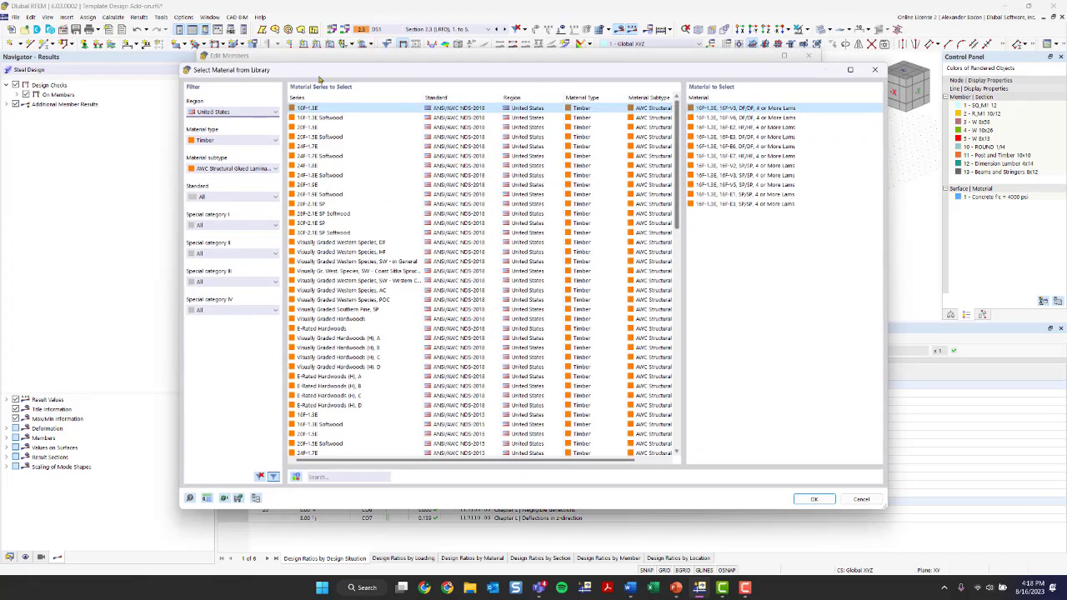
left_click(229, 113)
left_click(230, 114)
left_click(227, 142)
left_click(228, 140)
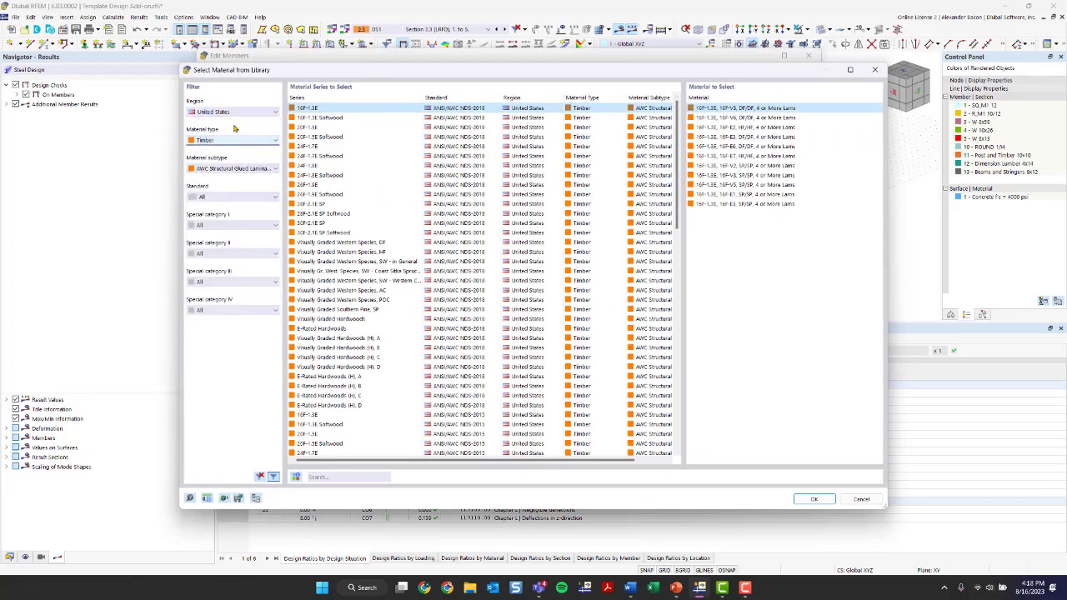
left_click(229, 112)
left_click(225, 121)
left_click(228, 140)
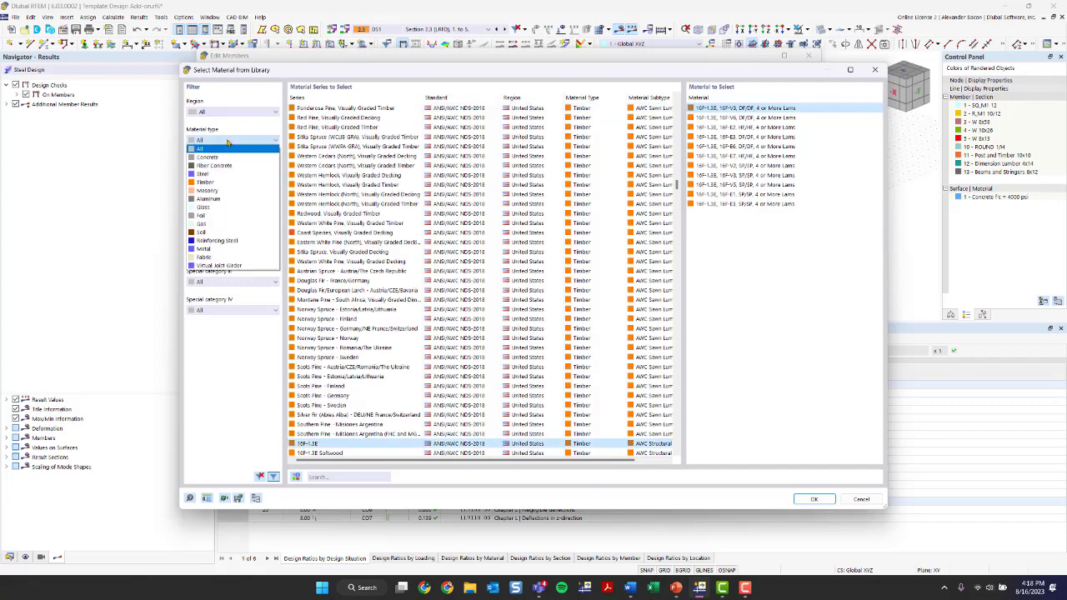
left_click(232, 240)
Narrow the library to United States reinforcing steel, highlight Grade 60, and close the library and new material without adding one
left_click(233, 169)
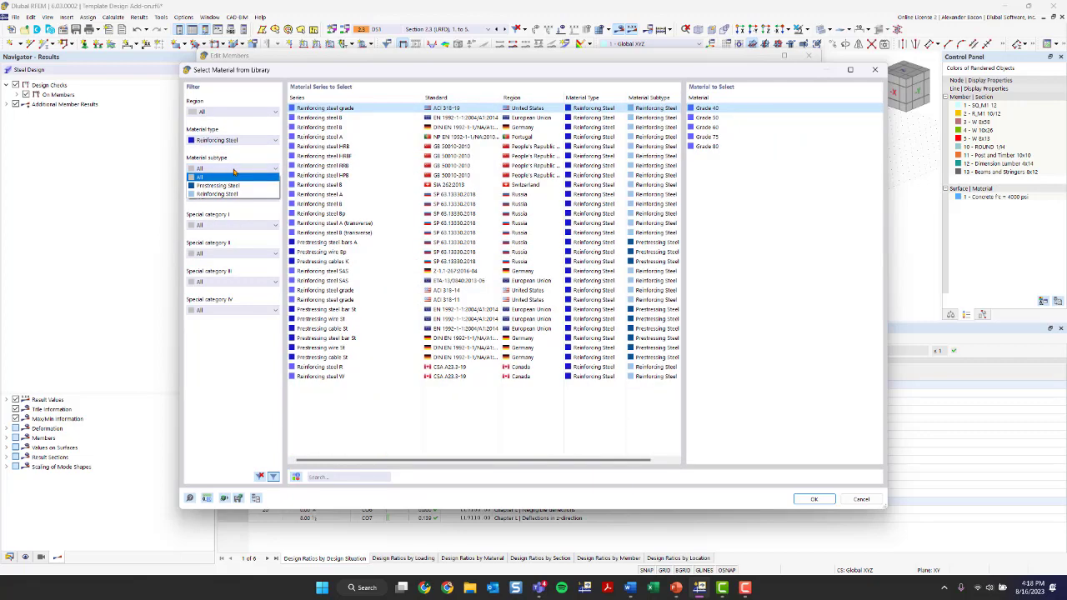
left_click(231, 131)
left_click(227, 111)
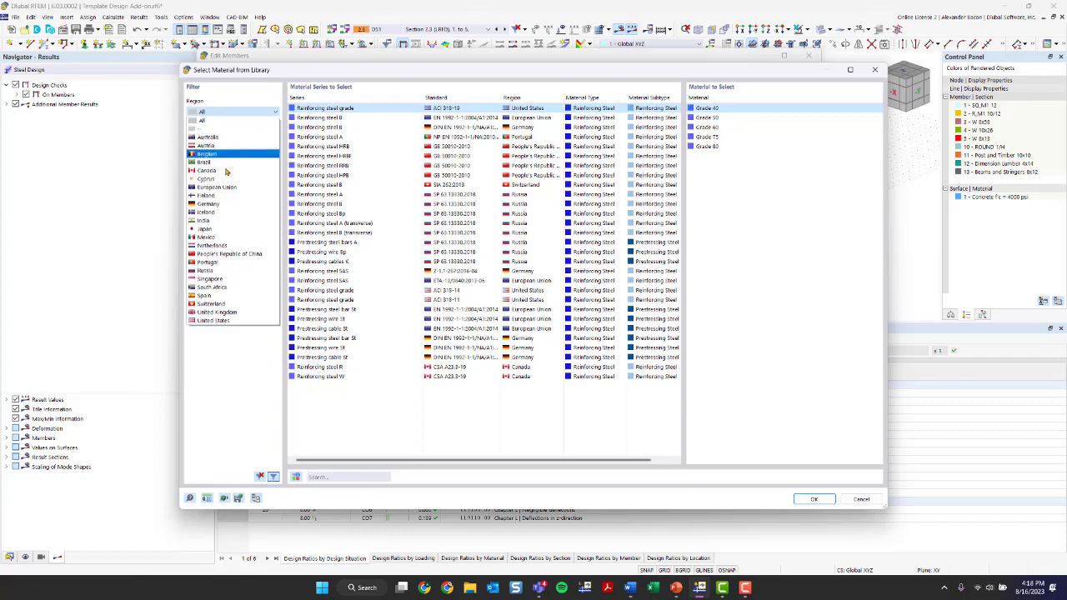
left_click(222, 322)
left_click(242, 140)
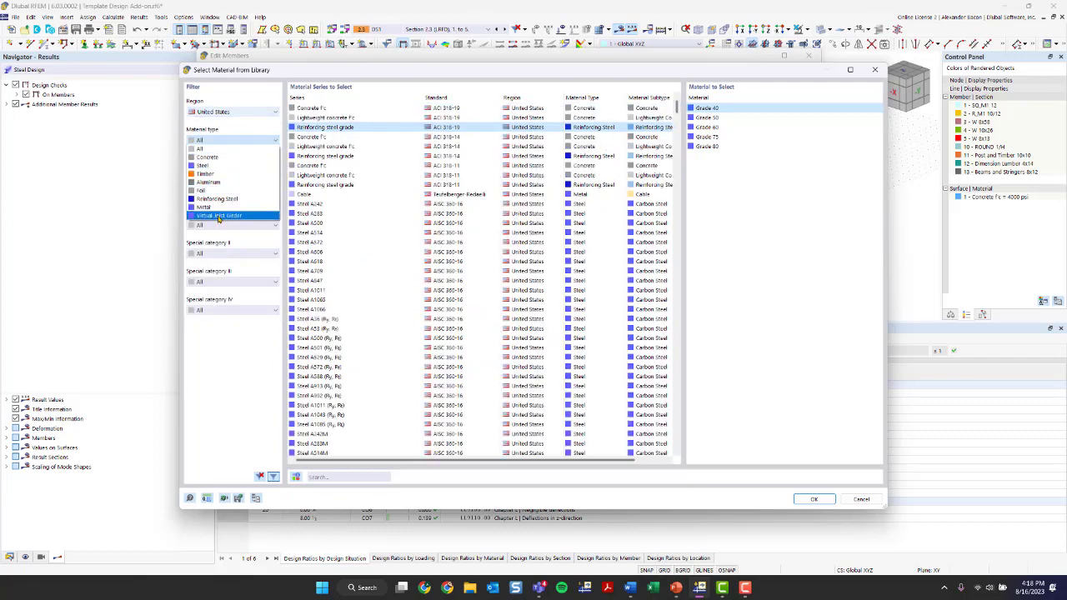
left_click(215, 200)
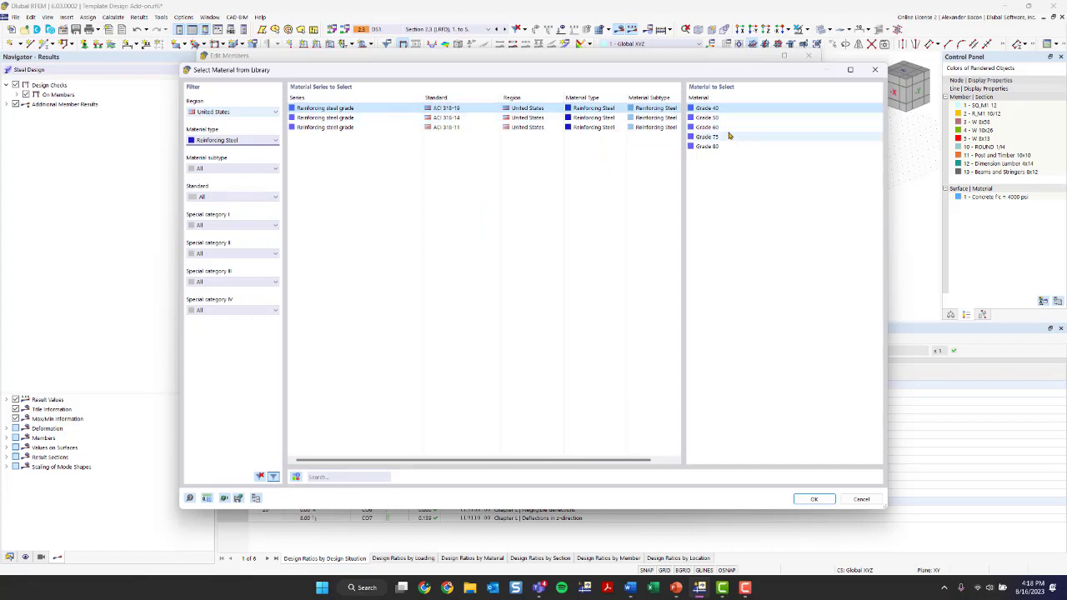
left_click(727, 128)
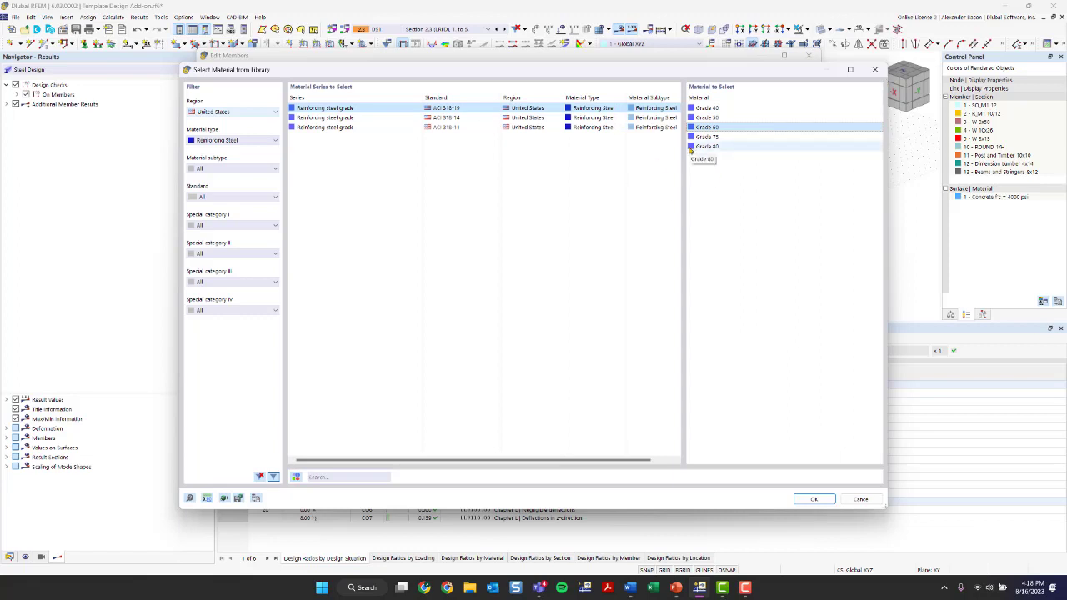
left_click(875, 70)
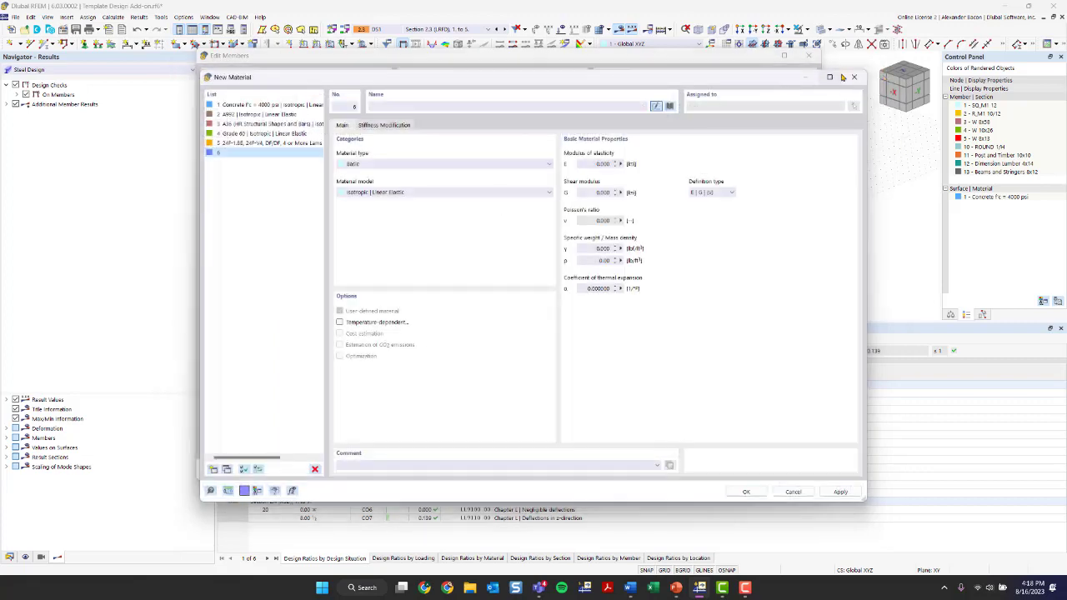
left_click(855, 78)
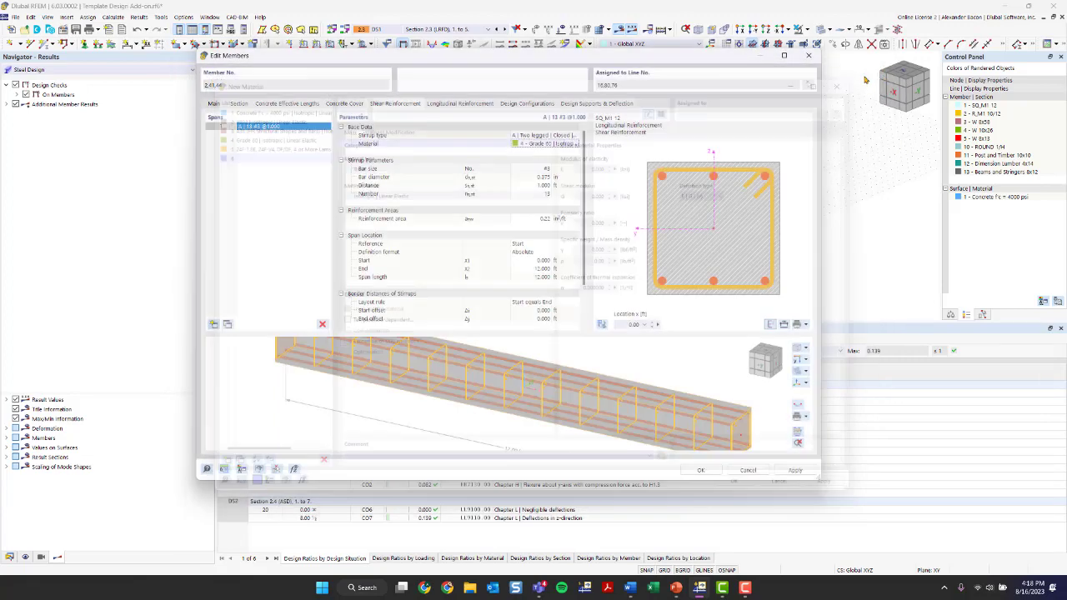
Set the bar size of the two-legged closed stirrups to #4
left_click(534, 170)
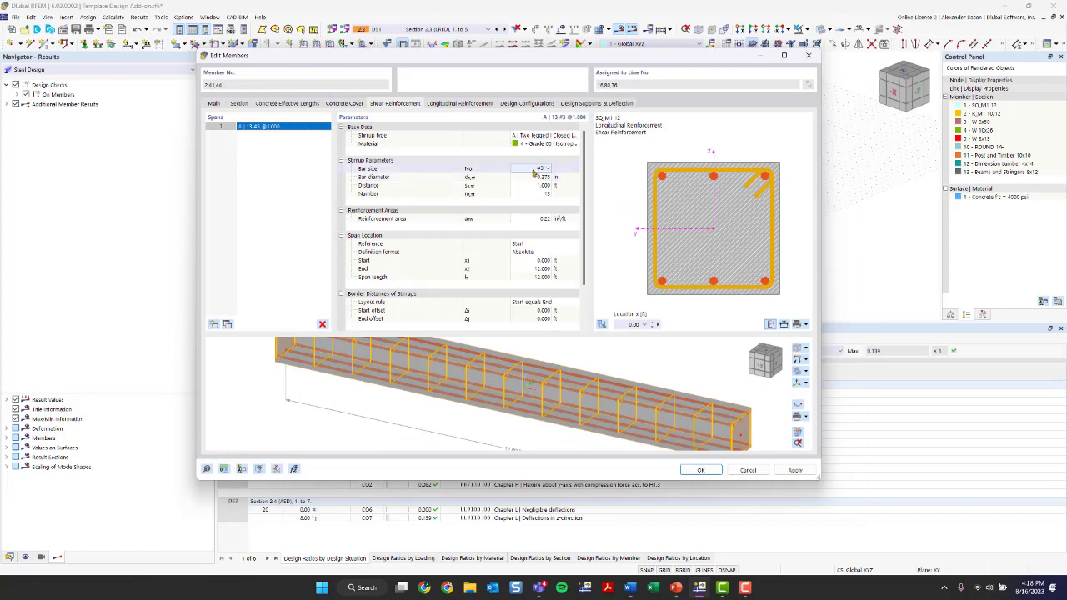
left_click(539, 170)
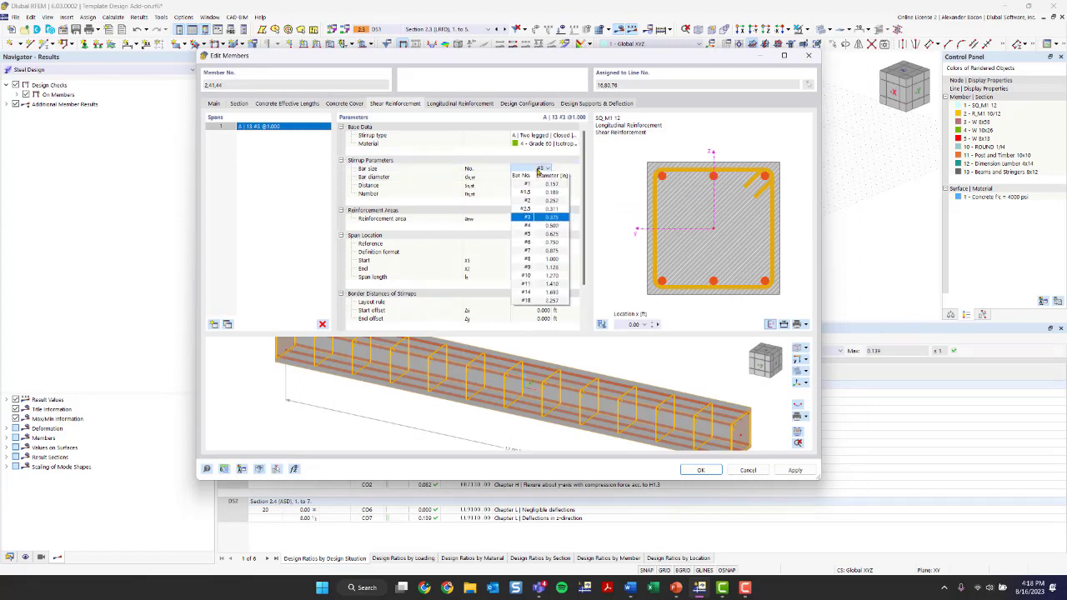
left_click(541, 184)
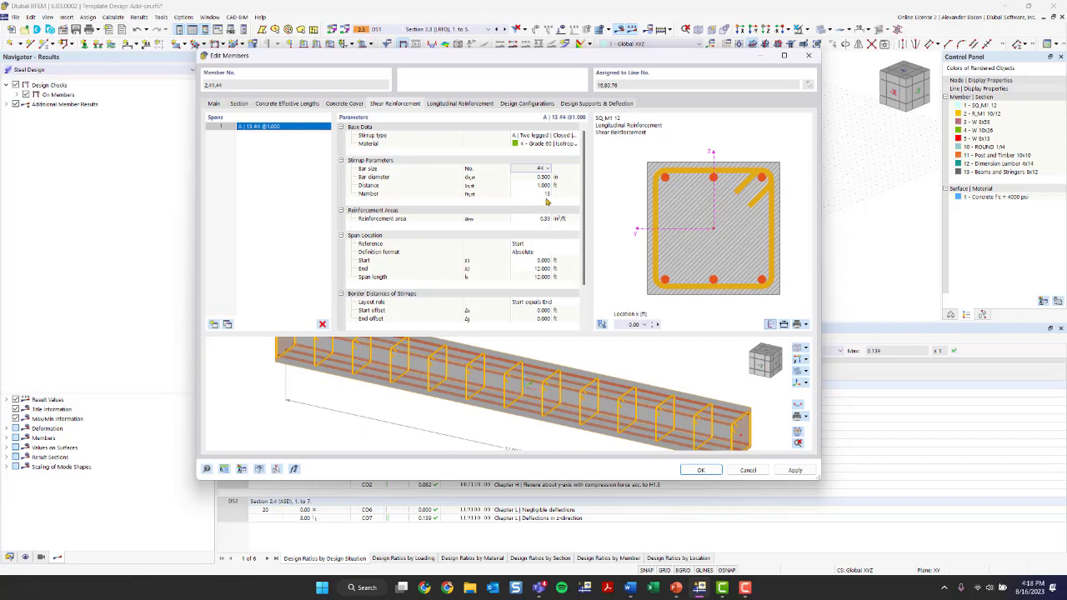
Try 17 stirrups along the column span, and return the number to 13
left_click(544, 193)
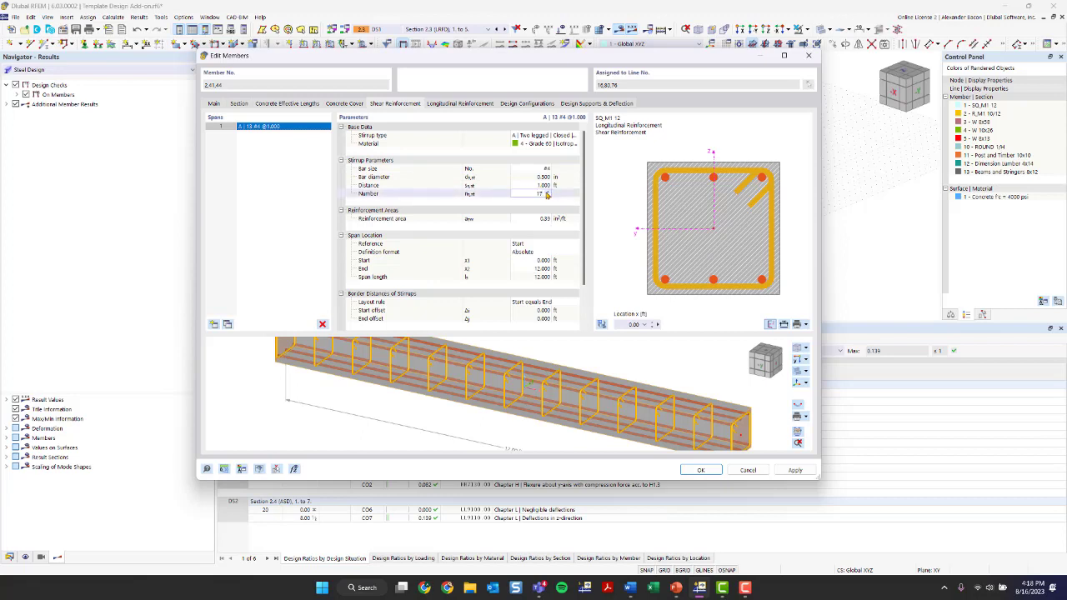
type("17")
key("Return")
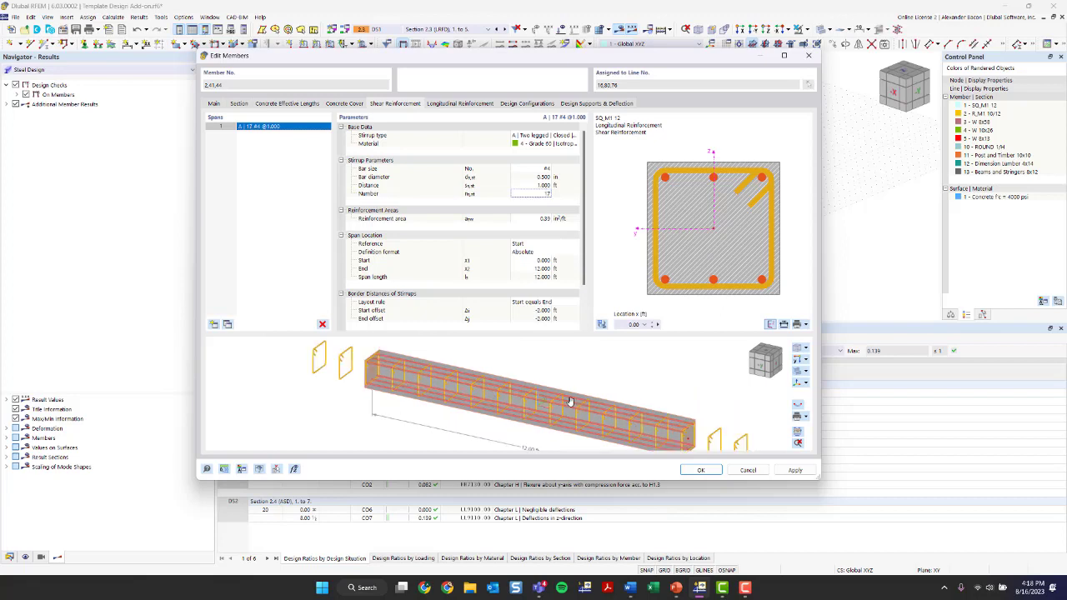
left_click(543, 193)
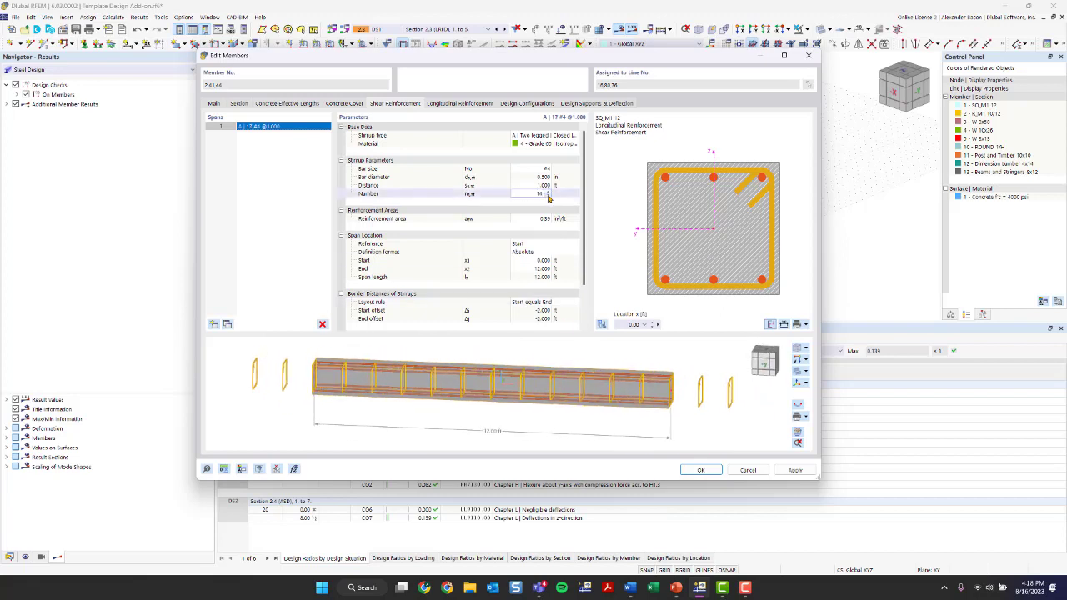
left_click(547, 196)
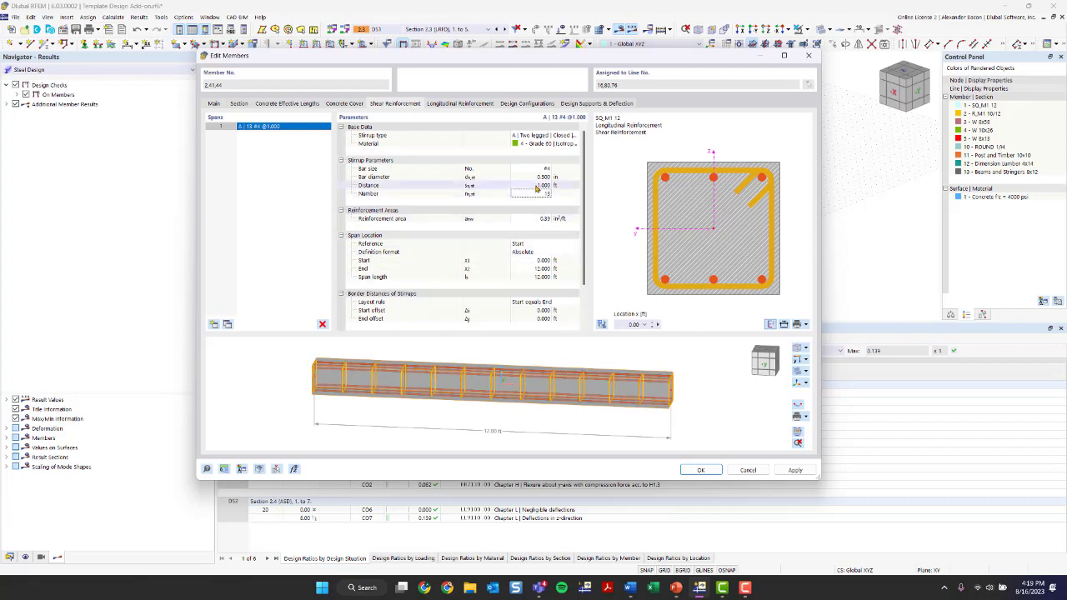
Set the stirrup distance to 0.790 ft and the number of stirrups to 15
double_click(539, 185)
type("0.970")
left_click(548, 188)
left_click(582, 363)
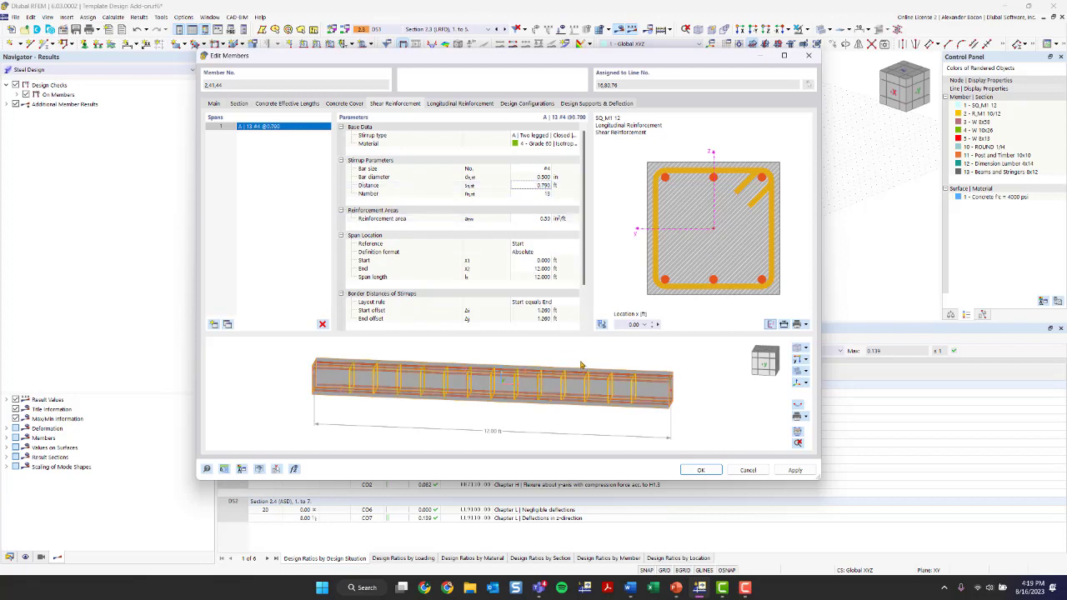
left_click(546, 193)
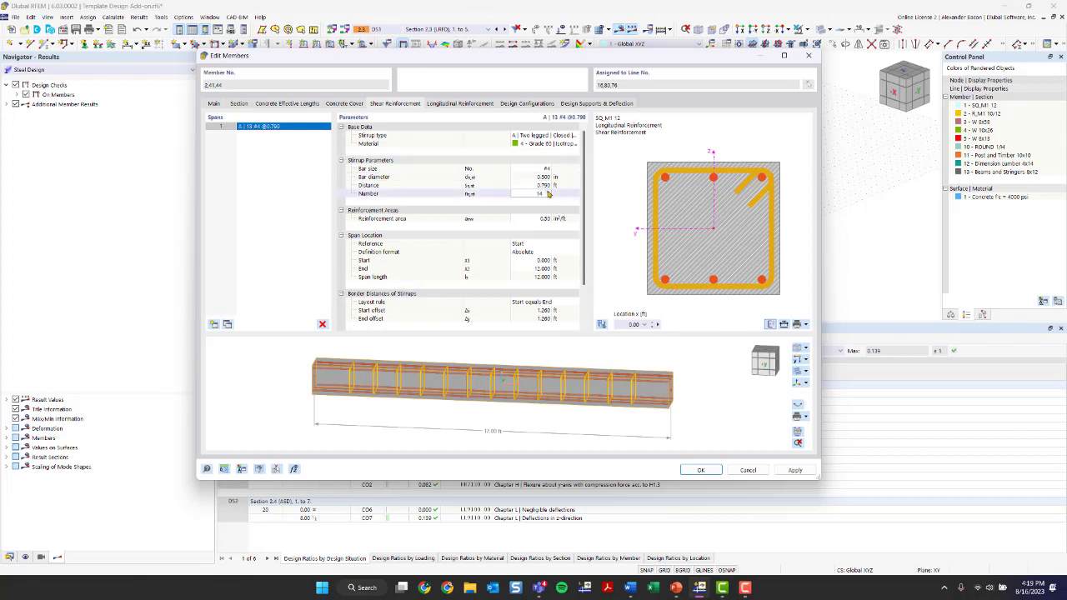
left_click(318, 404)
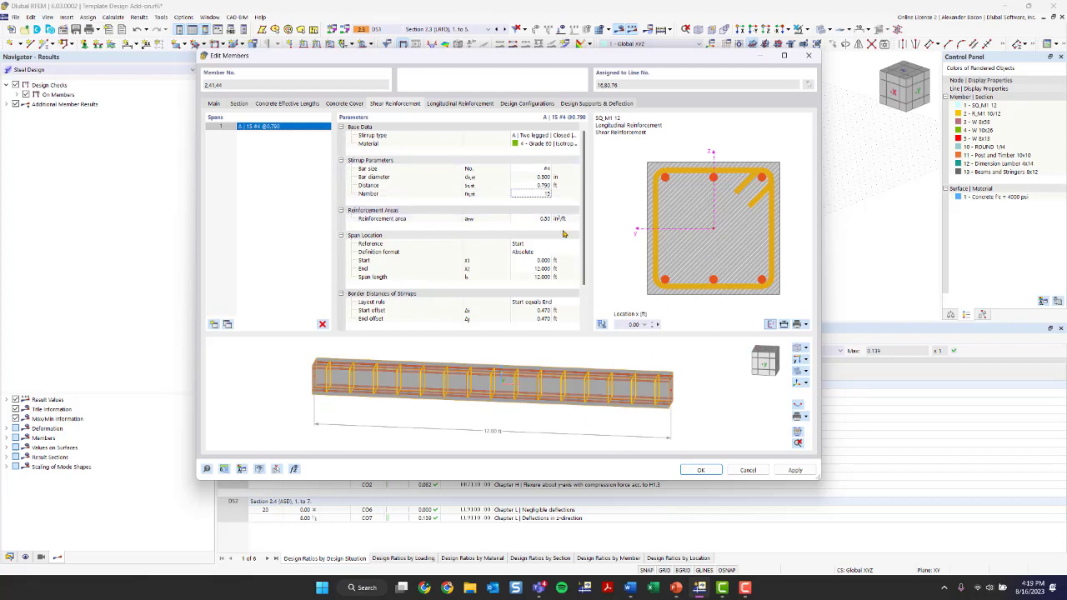
Add three more shear reinforcement spans, and delete spans until only one covers the column
scroll(541, 237, "down", 2)
scroll(542, 242, "up", 2)
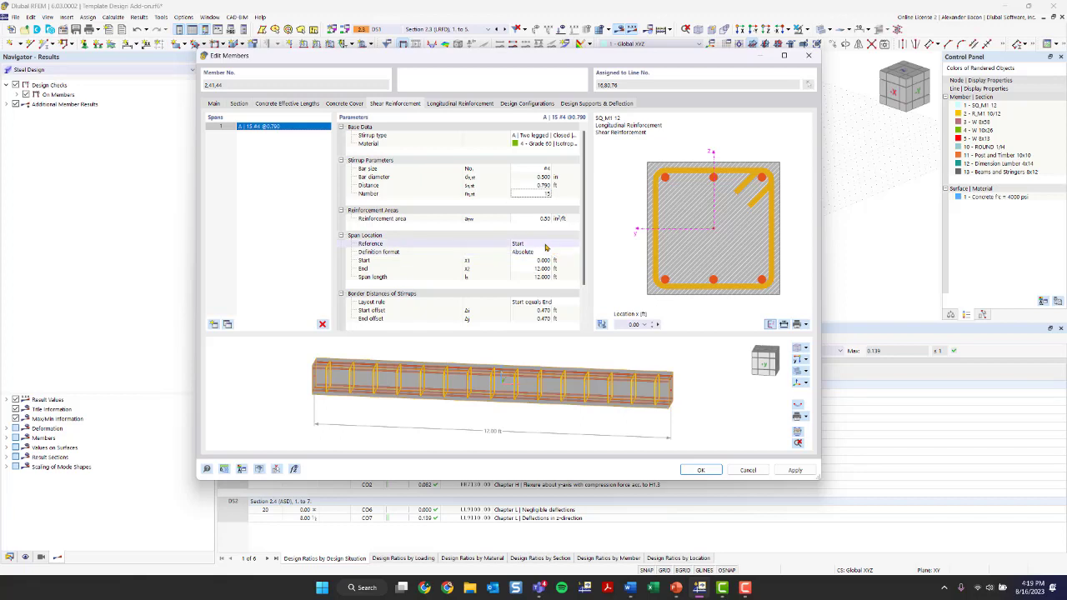
scroll(547, 247, "down", 2)
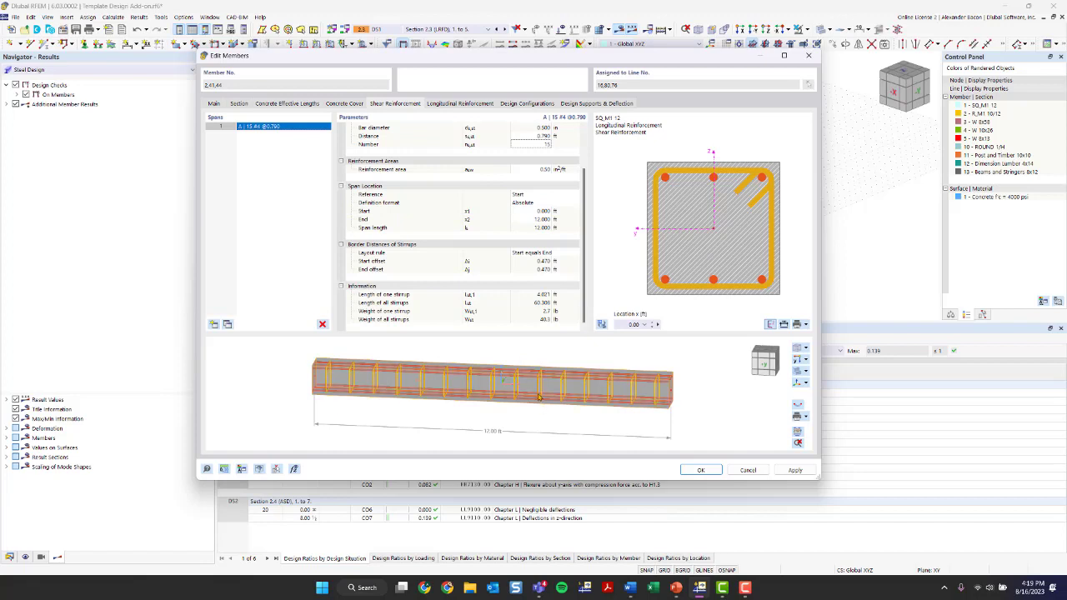
left_click(213, 324)
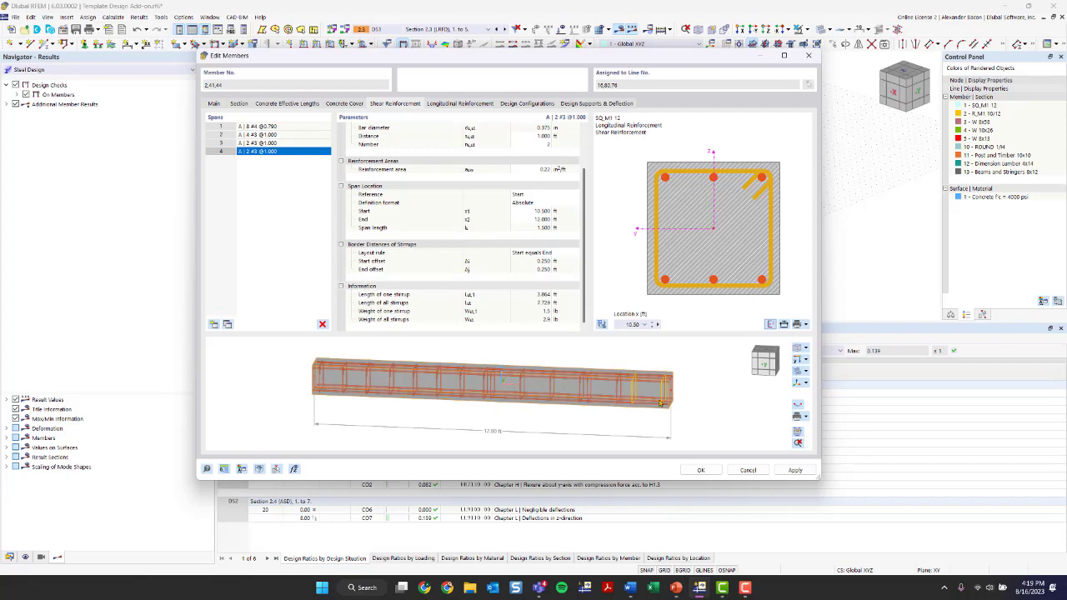
left_click(322, 324)
left_click(323, 325)
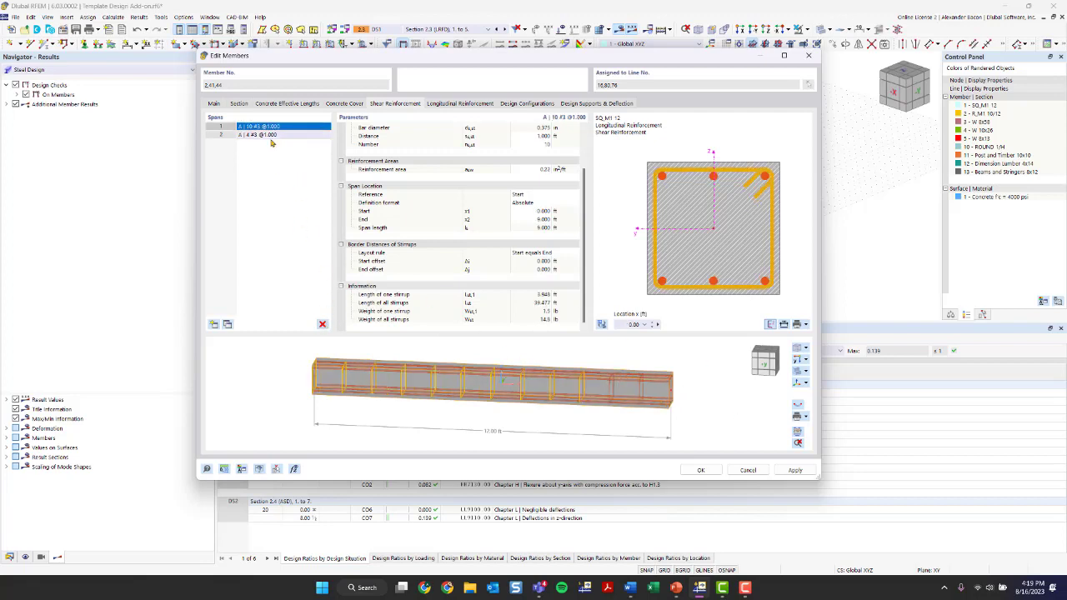
left_click(323, 325)
scroll(556, 180, "up", 2)
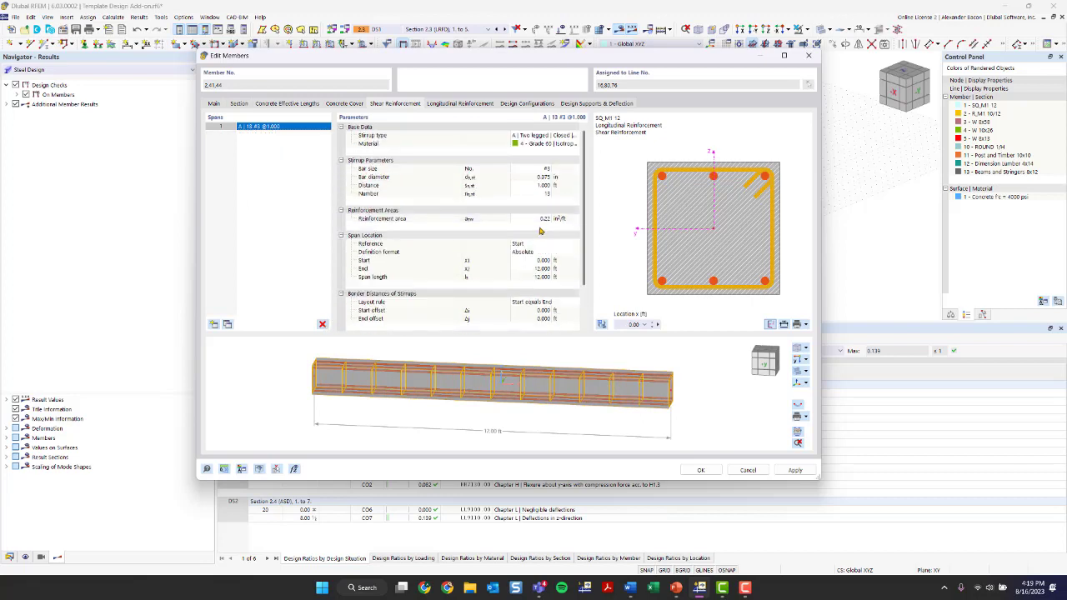
Set the remaining span's stirrups to bar size #4 with a distance of 0.75 ft
left_click(545, 170)
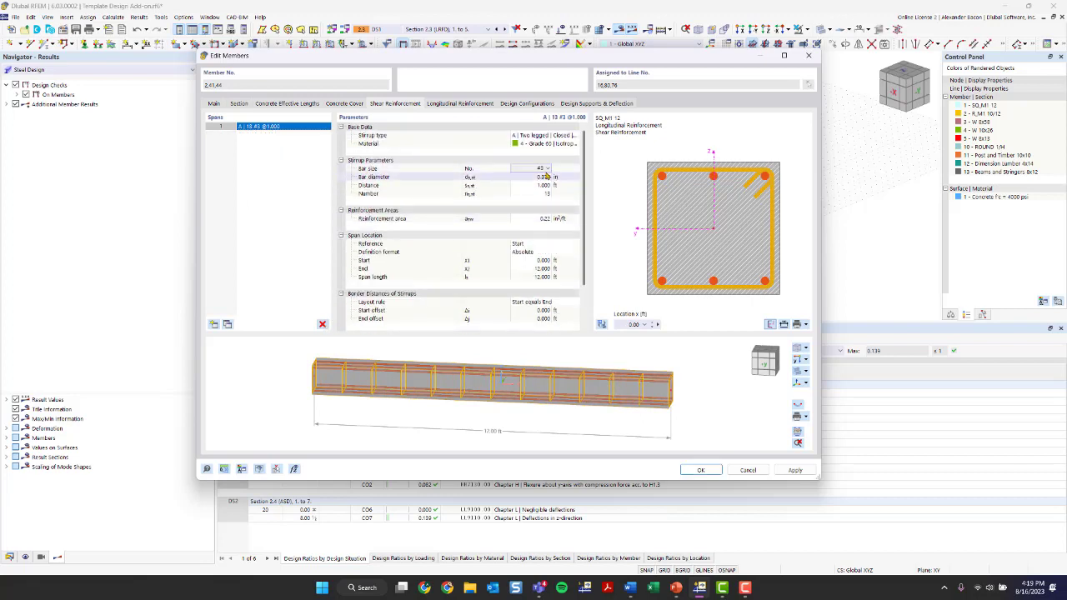
left_click(546, 171)
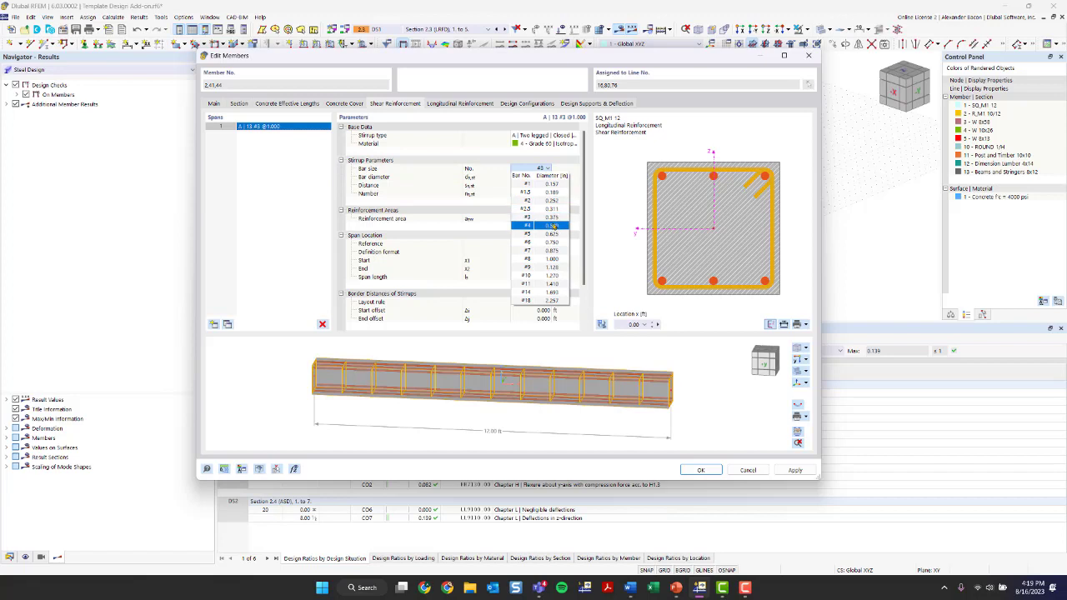
left_click(541, 222)
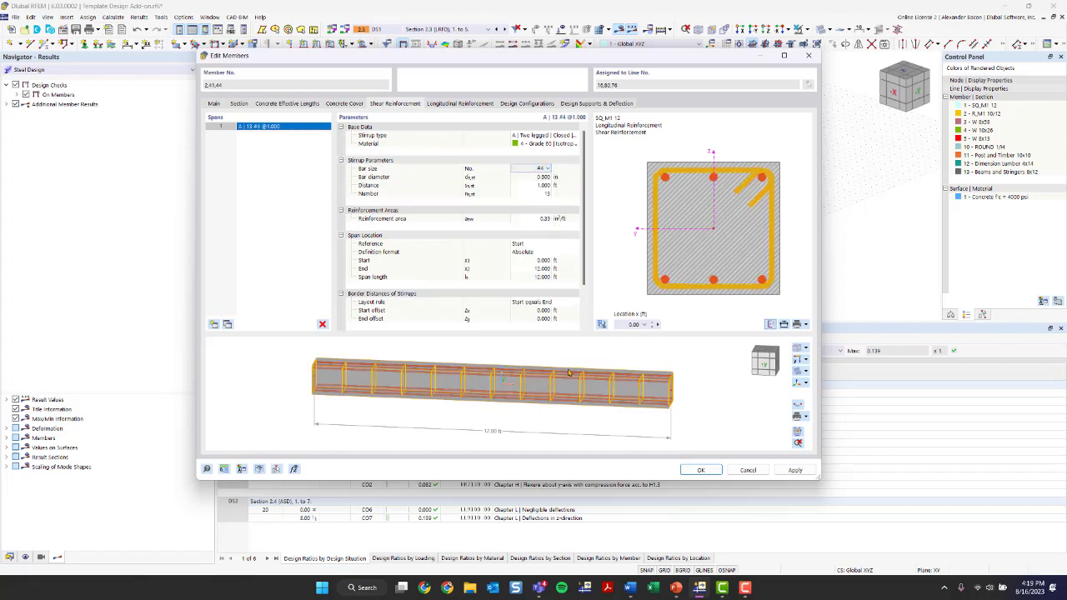
left_click(549, 381)
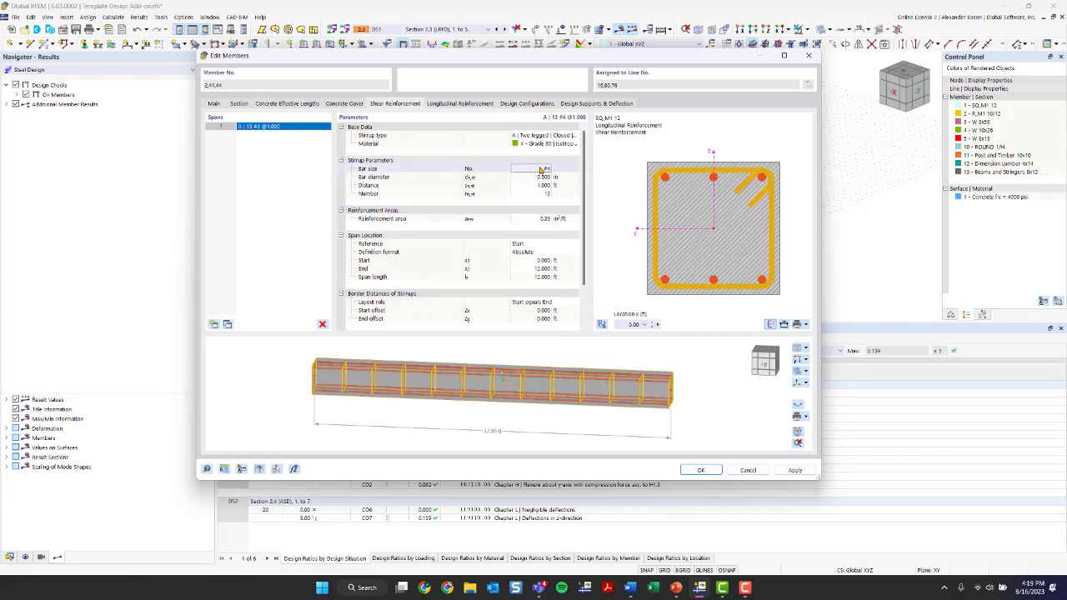
left_click(547, 187)
type("0.")
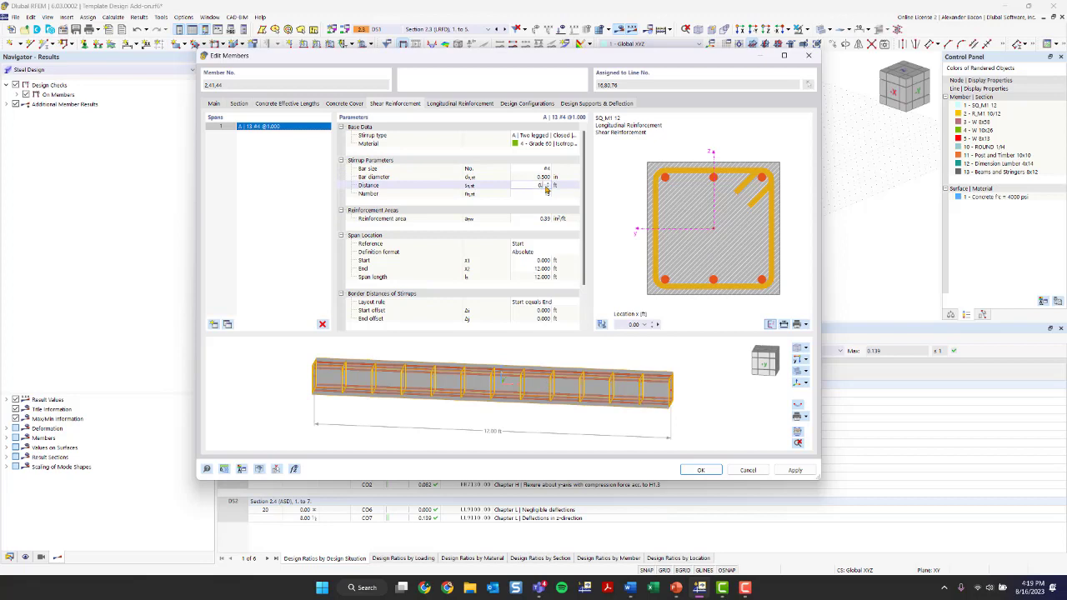
type("75")
key("Return")
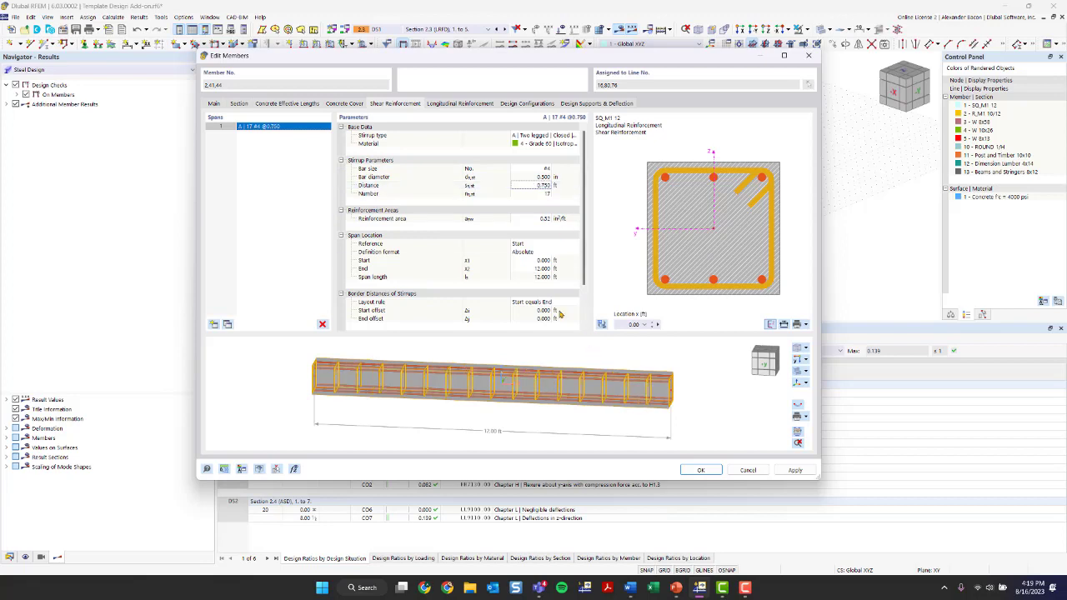
Change the rebar type of the columns' longitudinal reinforcement to Uniformly surrounding
left_click(447, 104)
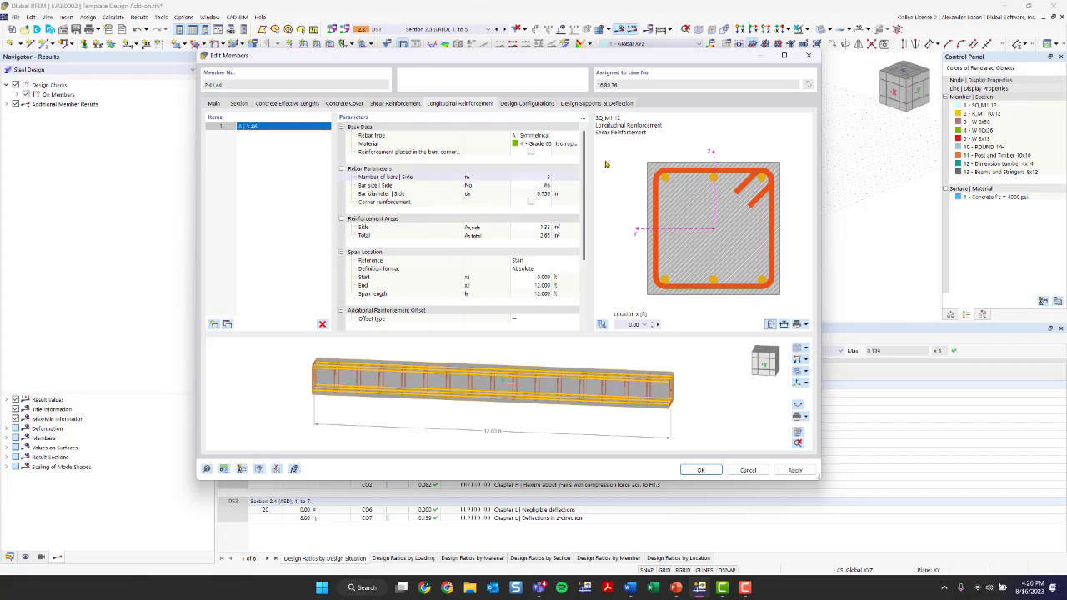
left_click(554, 137)
left_click(553, 137)
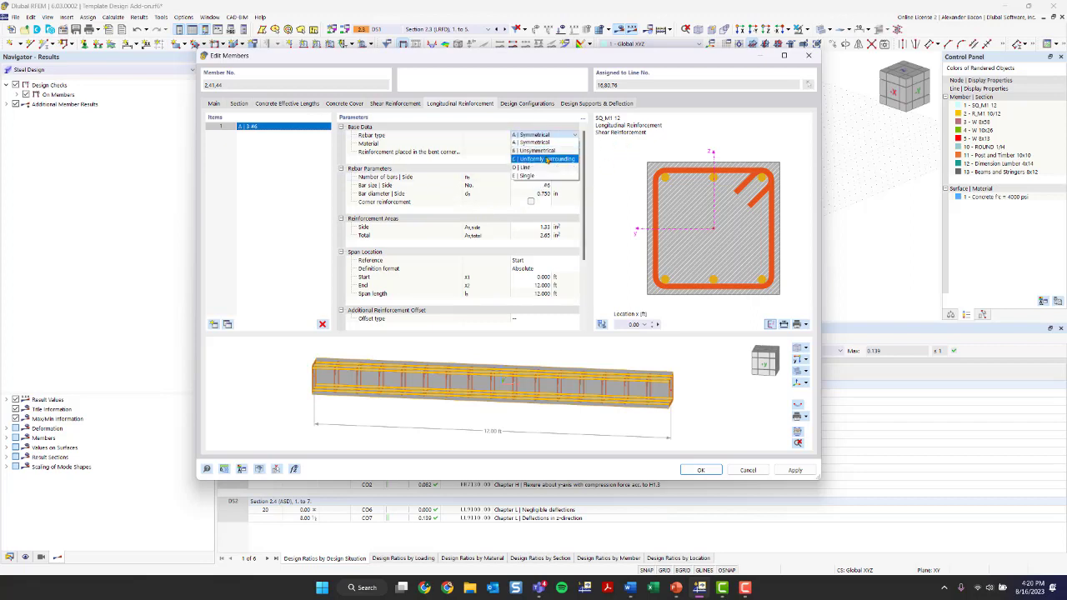
left_click(549, 159)
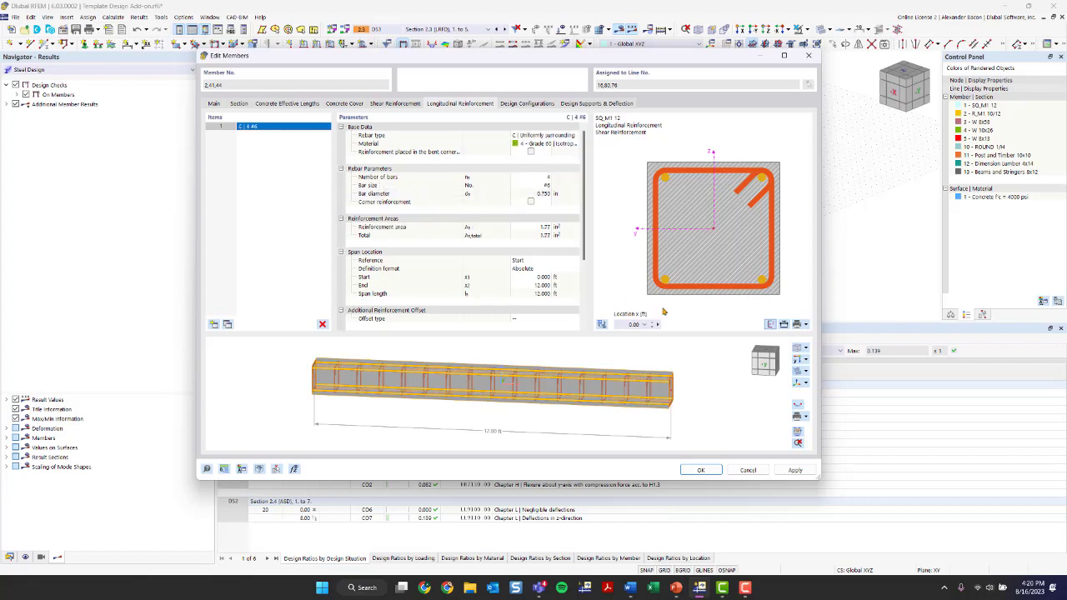
middle_click_drag(659, 388, 595, 388, "ctrl")
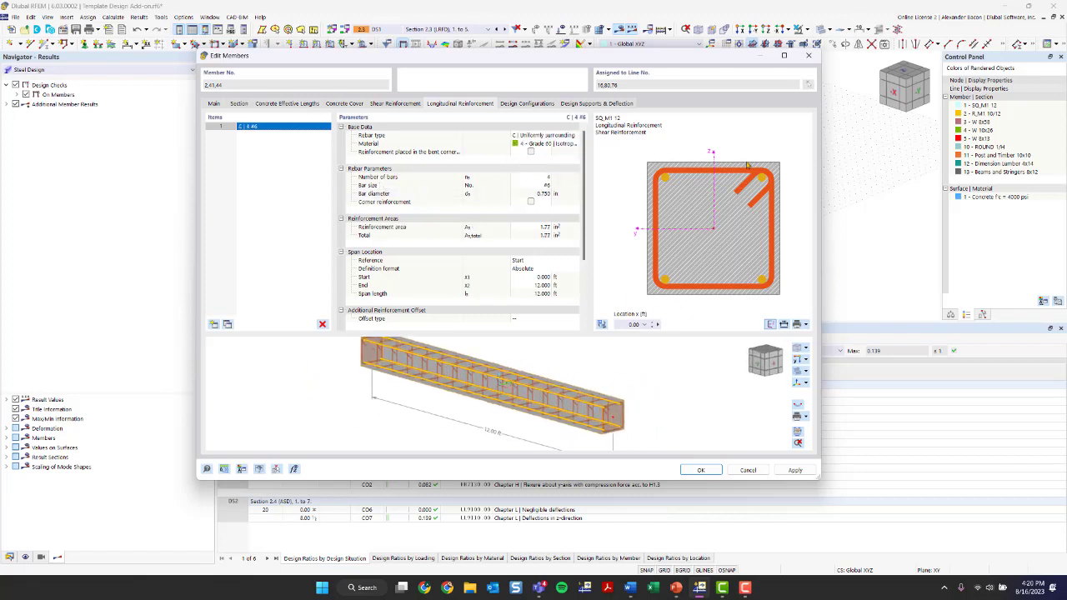
Set the longitudinal bar size to #8, keeping the number of bars at 4
left_click(542, 177)
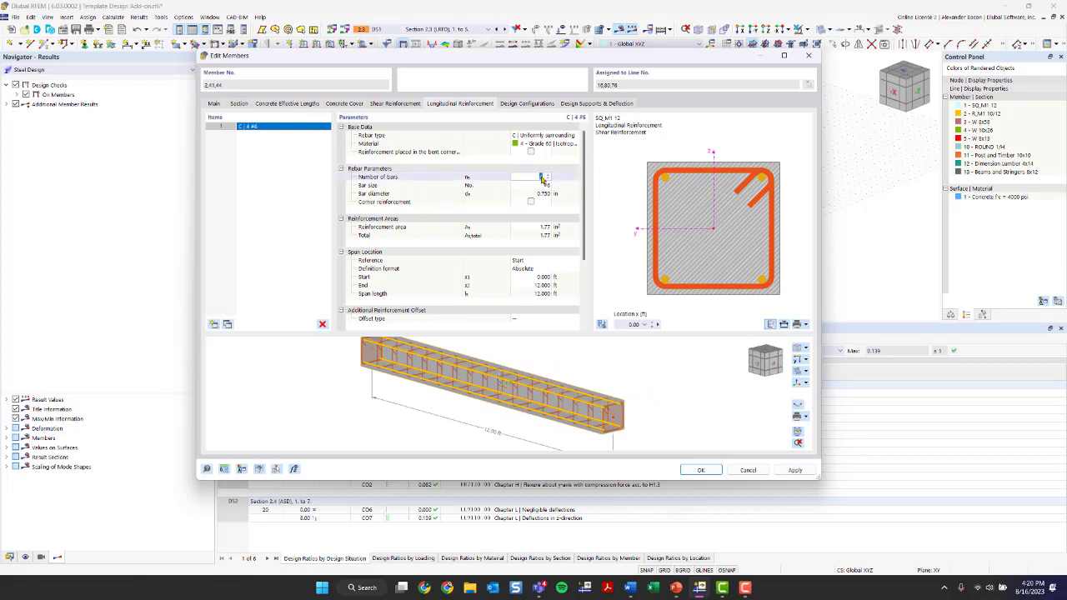
left_click(631, 589)
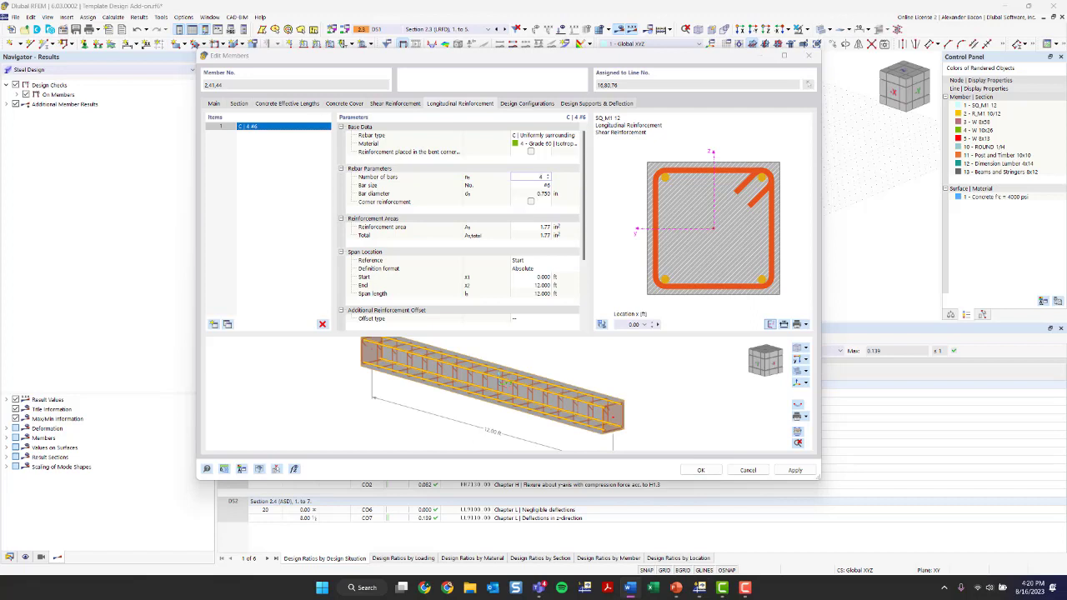
left_click(546, 186)
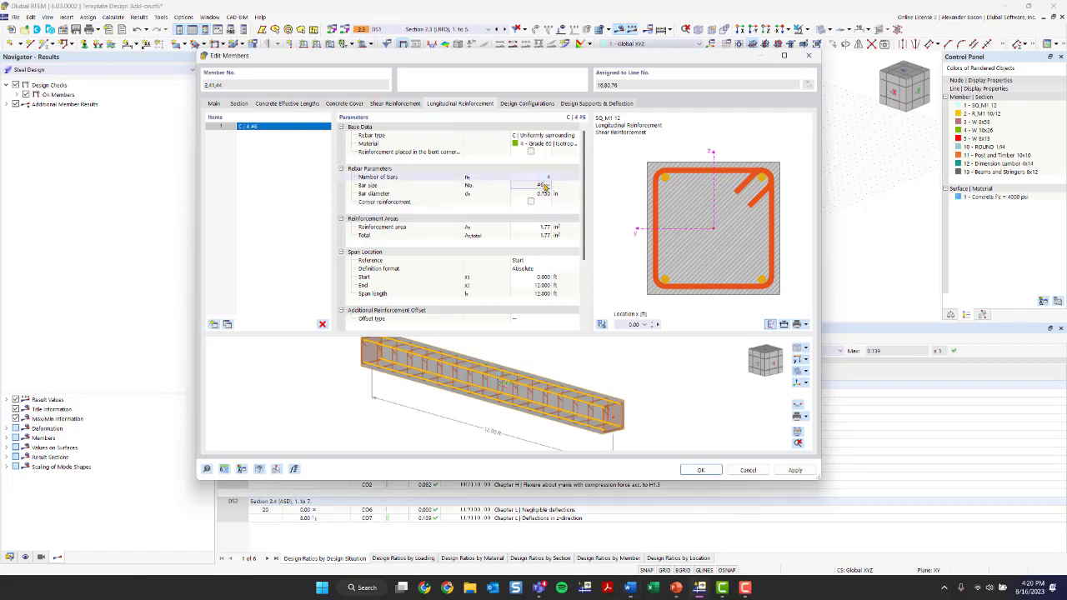
left_click(546, 185)
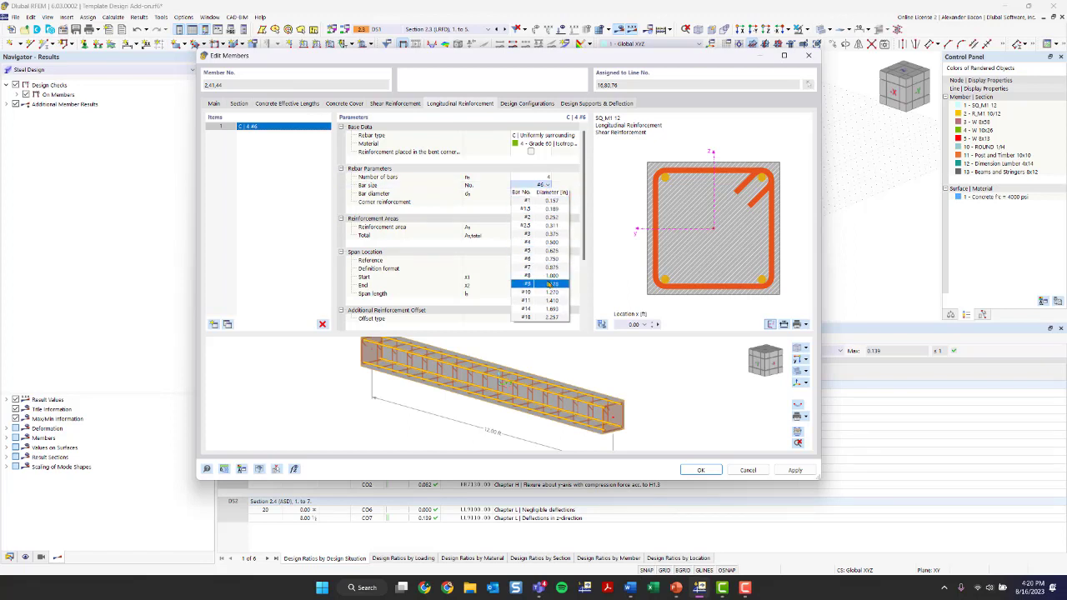
left_click(541, 278)
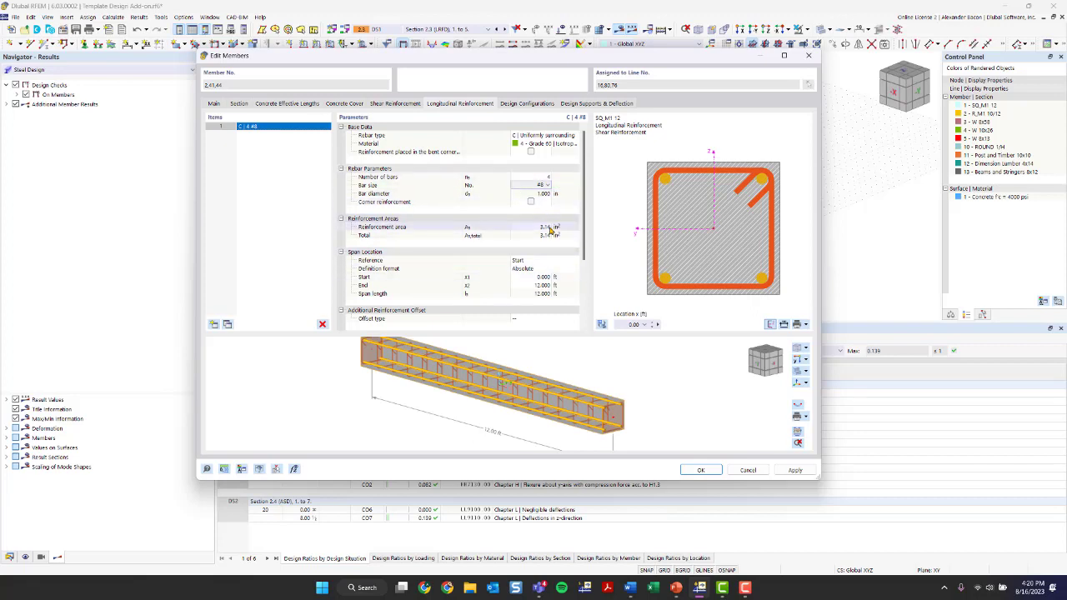
Review the longitudinal bars' offset and start anchorage type options, leaving both unset, and view the columns' concrete design configurations
scroll(547, 279, "down", 4)
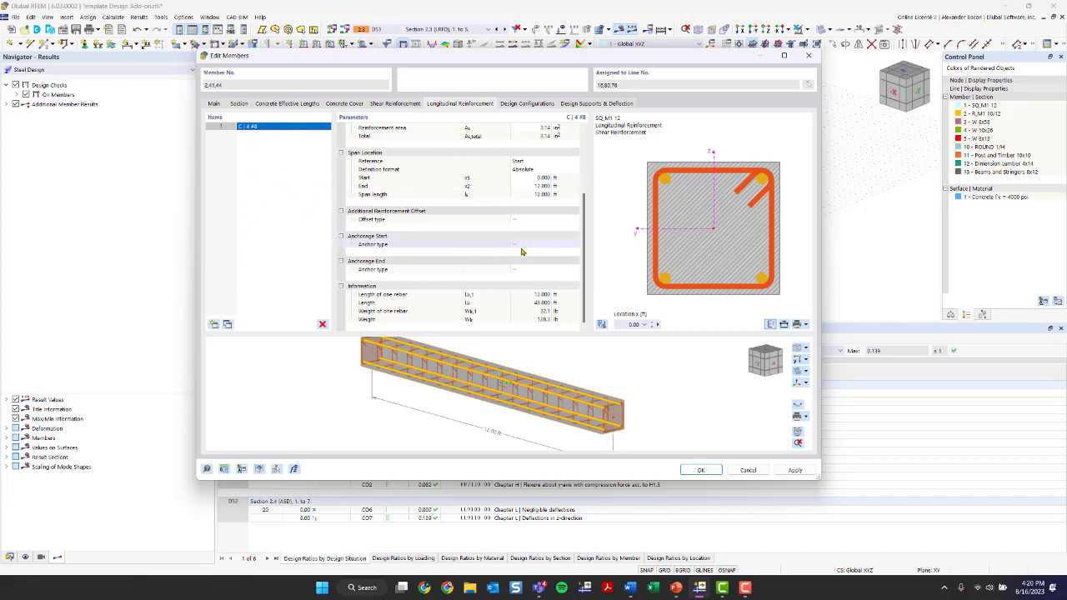
left_click(523, 221)
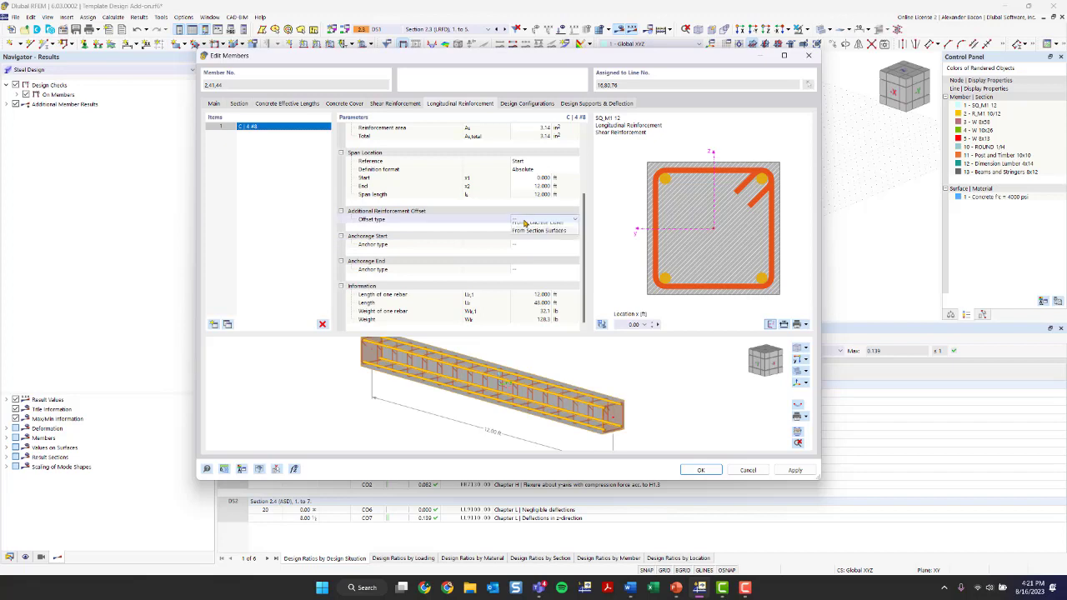
left_click(535, 246)
left_click(535, 246)
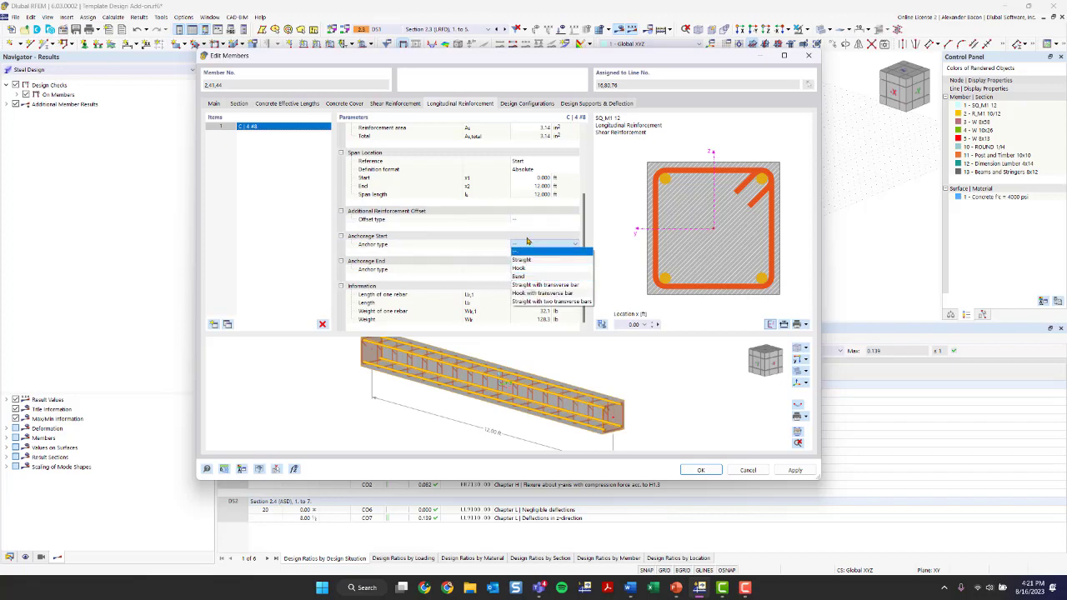
left_click(528, 249)
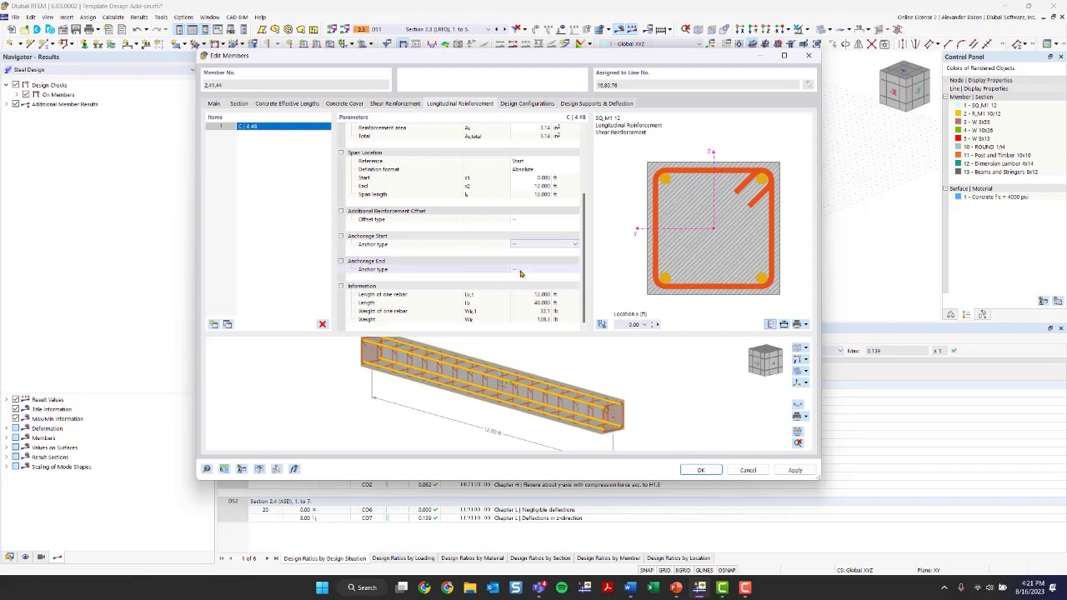
scroll(519, 269, "up", 3)
left_click(526, 103)
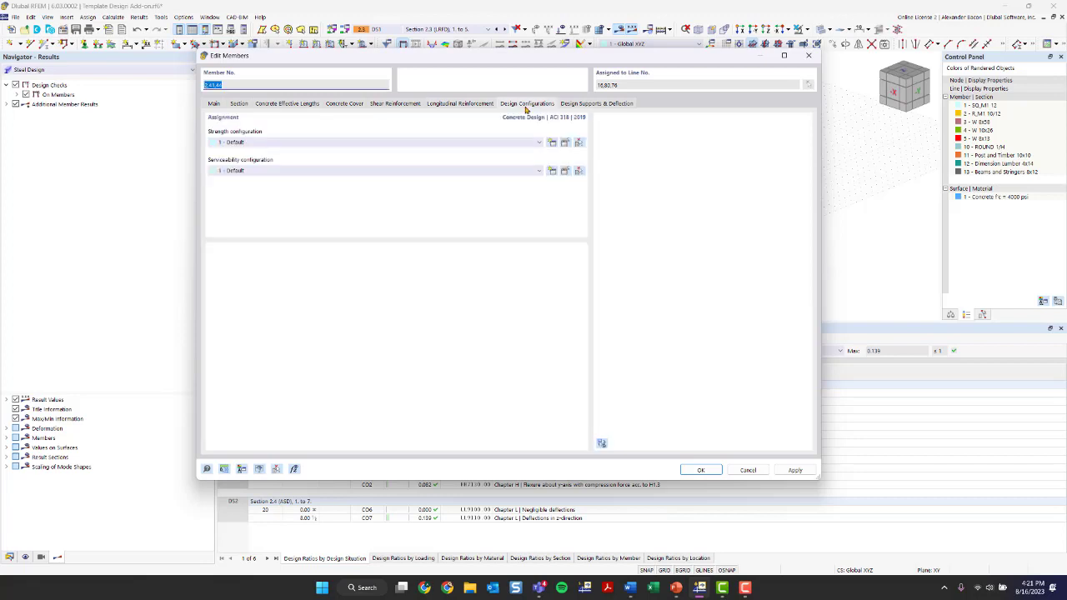
Review the columns' default concrete strength configuration, covering its member, stability, surface and punching parameters
left_click(566, 144)
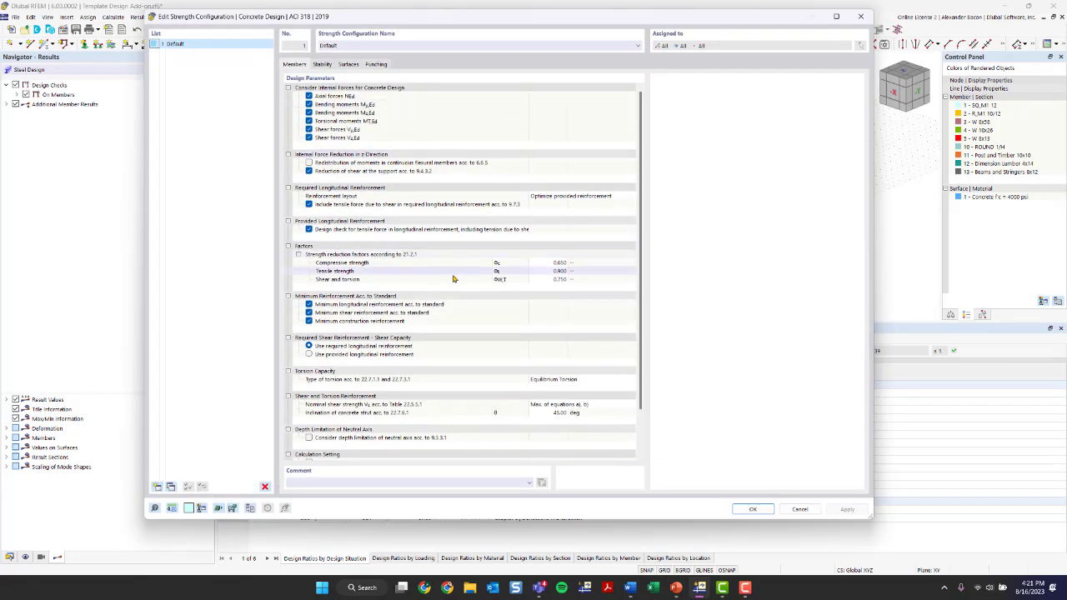
scroll(454, 280, "down", 1)
scroll(458, 288, "up", 1)
left_click(322, 65)
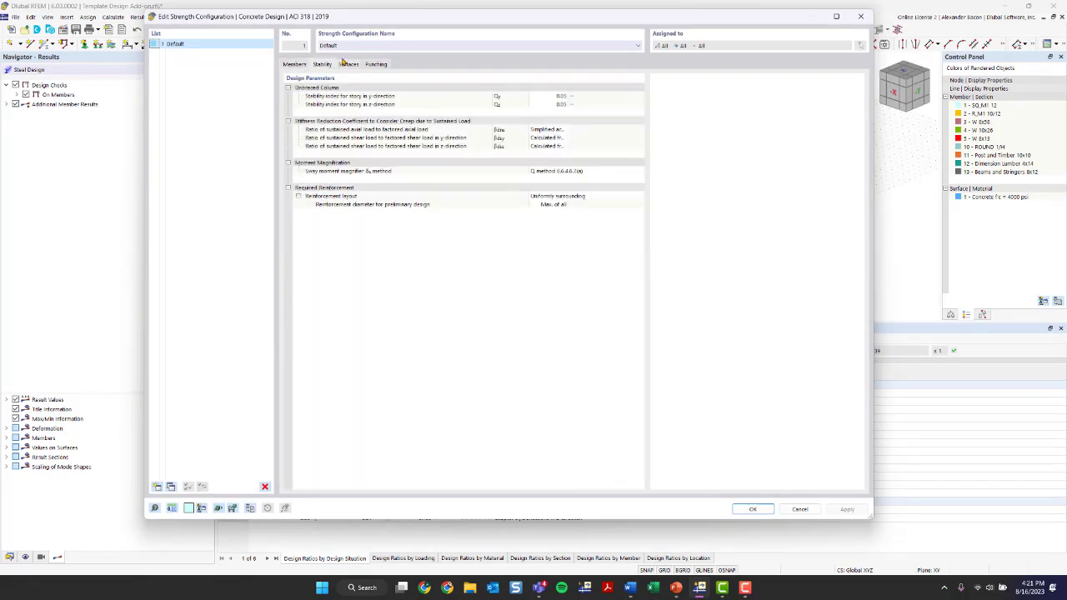
left_click(348, 64)
left_click(377, 64)
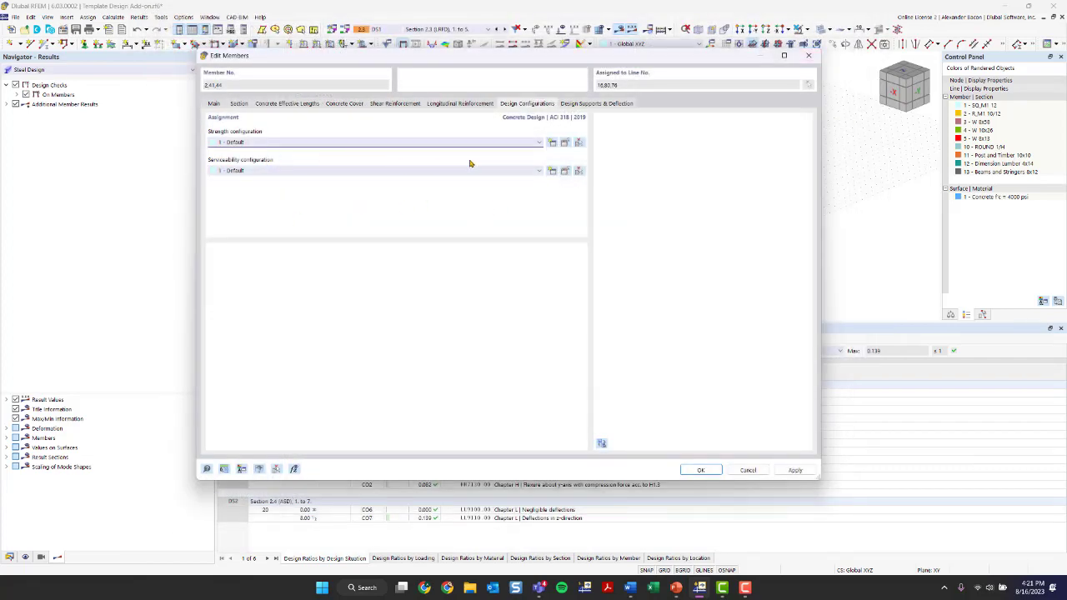
Review the default serviceability configuration and the design supports and deflection settings, then accept the edits to the columns
left_click(566, 171)
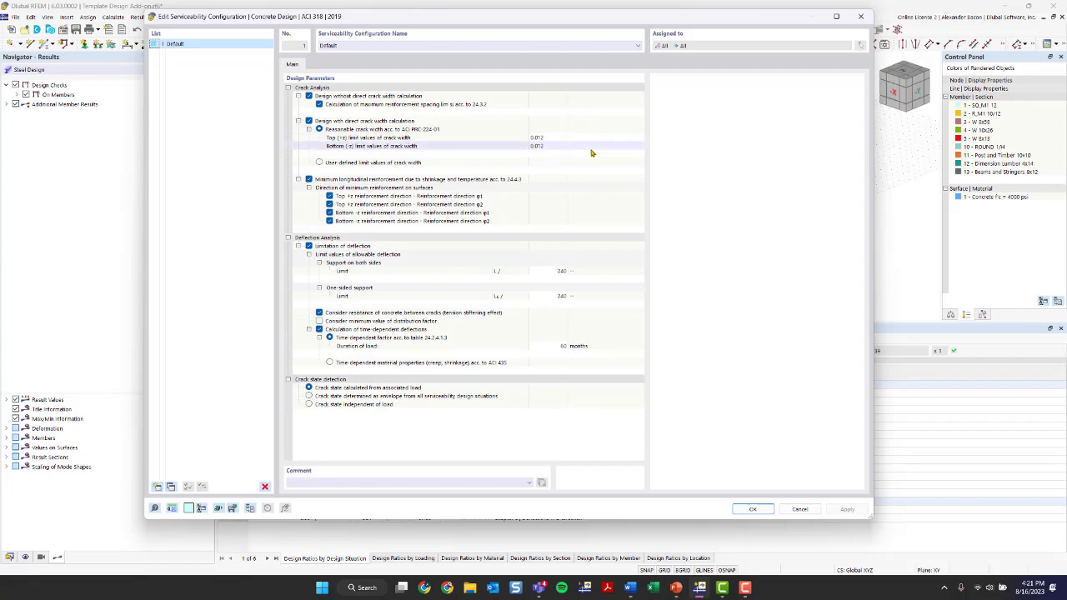
left_click(861, 15)
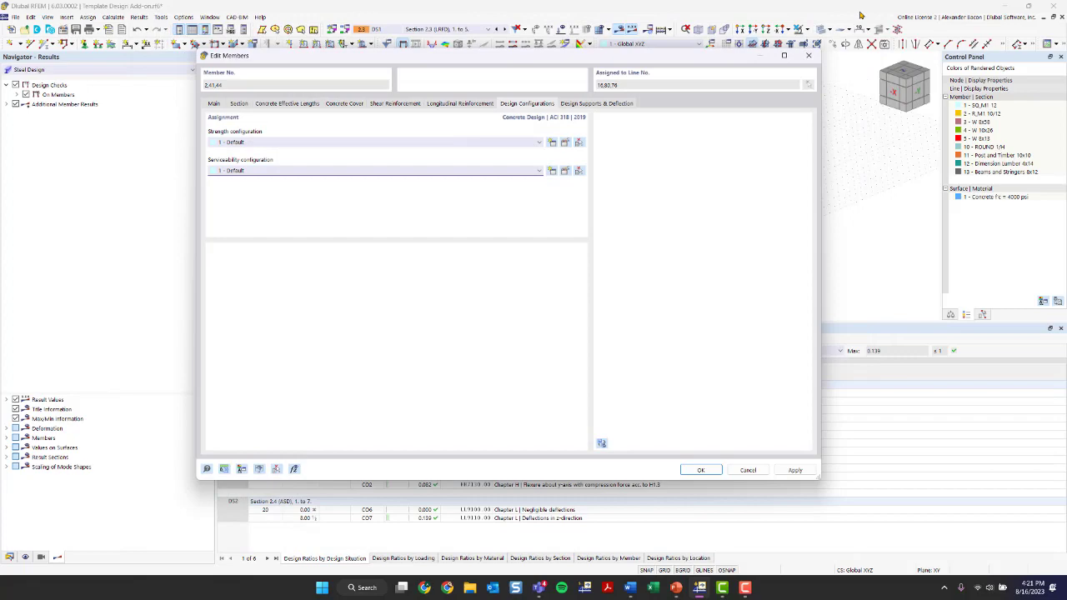
left_click(621, 104)
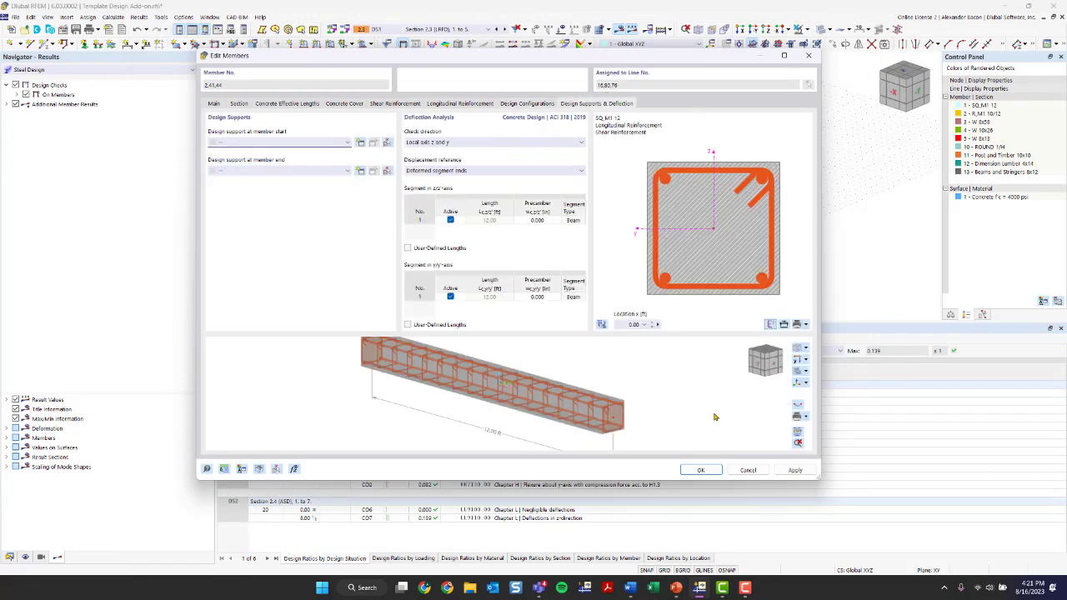
left_click(715, 470)
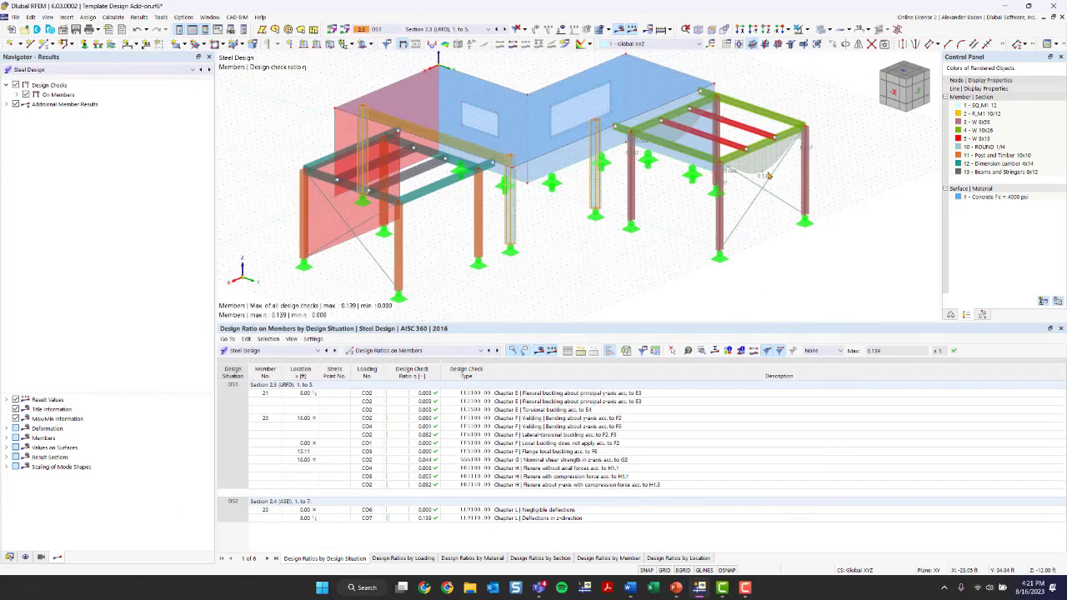
Switch the results table to Concrete Design, run its calculation and display the design ratios on members
left_click(274, 350)
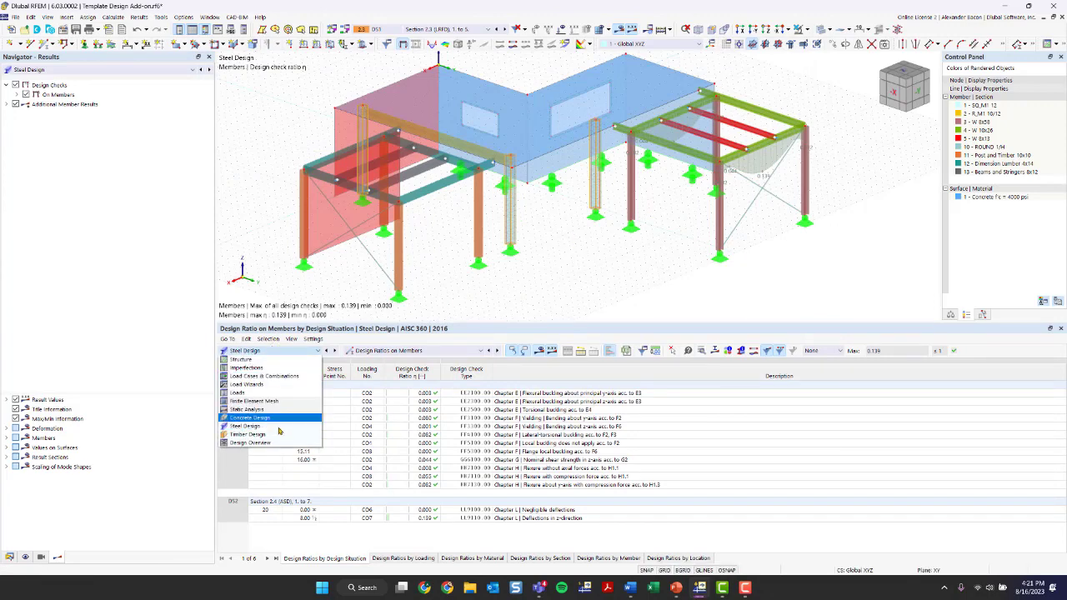
left_click(271, 418)
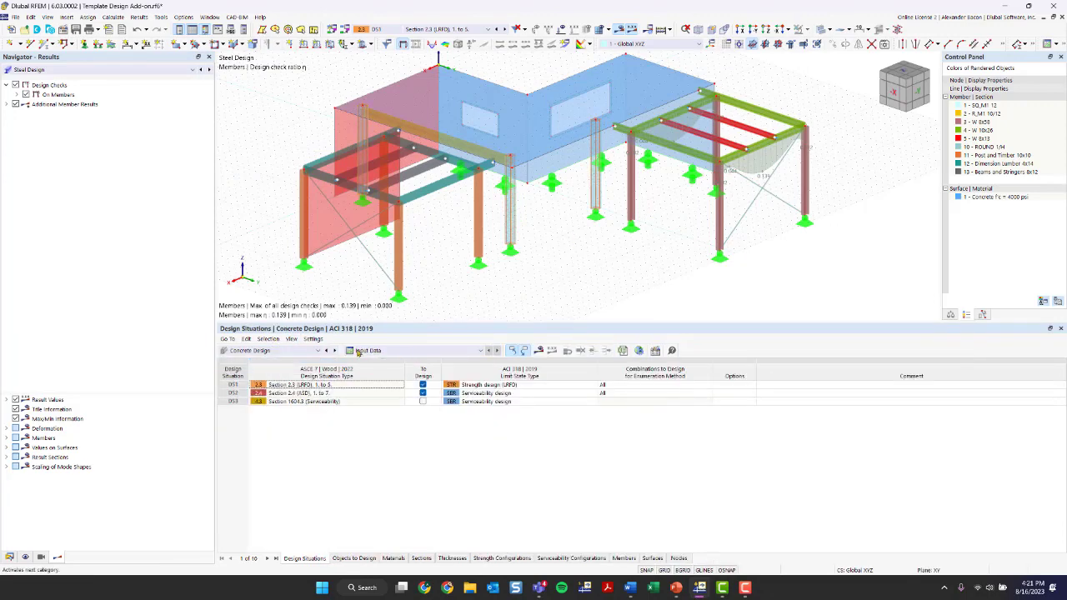
left_click(538, 351)
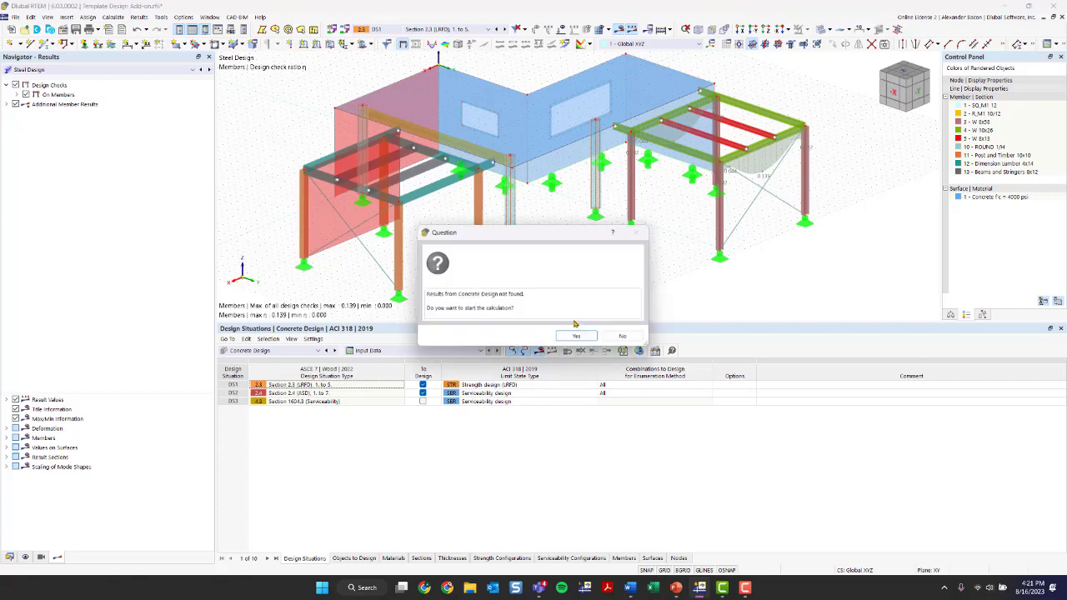
left_click(576, 336)
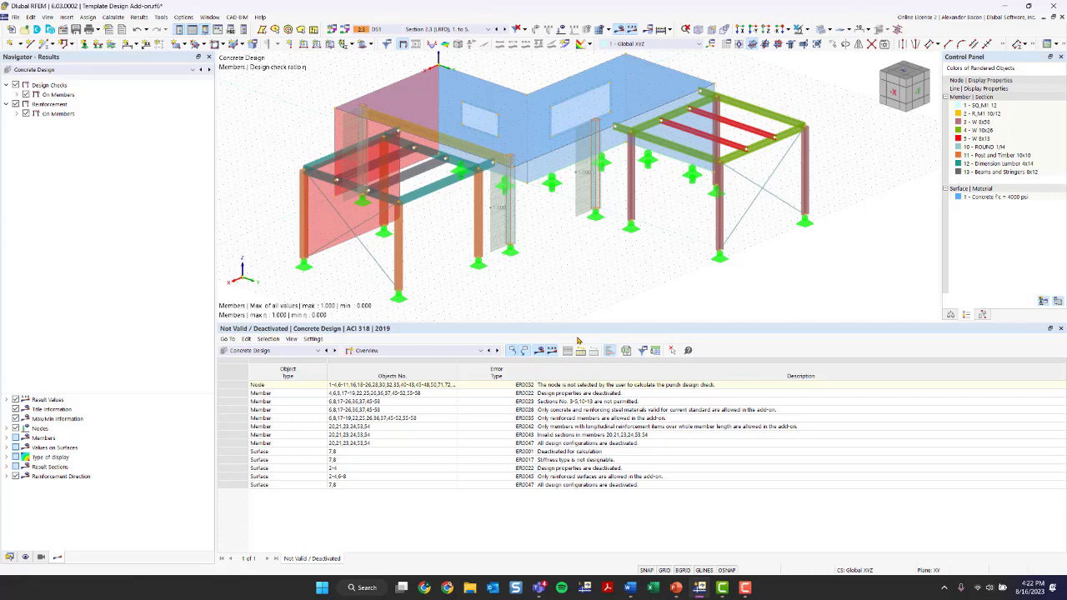
left_click(401, 353)
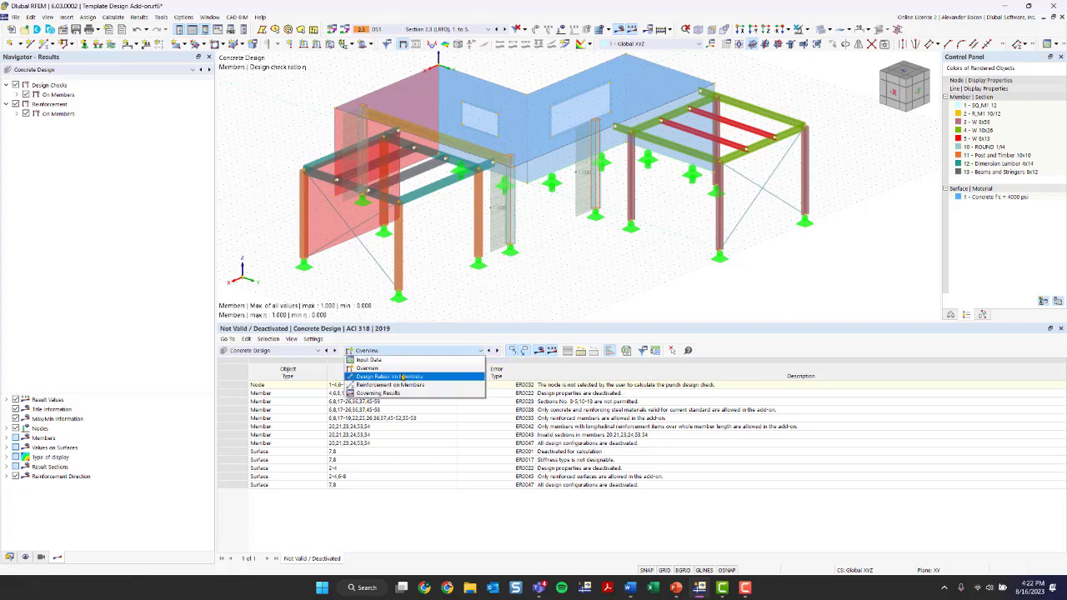
left_click(403, 378)
Exclude the punching nodes, surfaces and members from the Design All selection in the concrete design input data, deleting the existing results
left_click(396, 351)
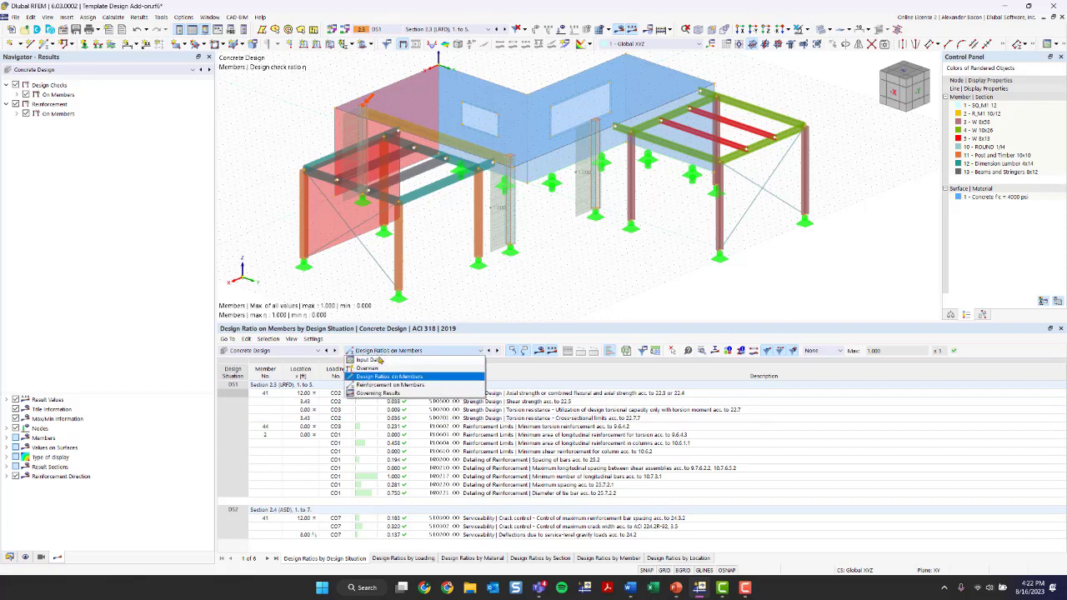
left_click(373, 362)
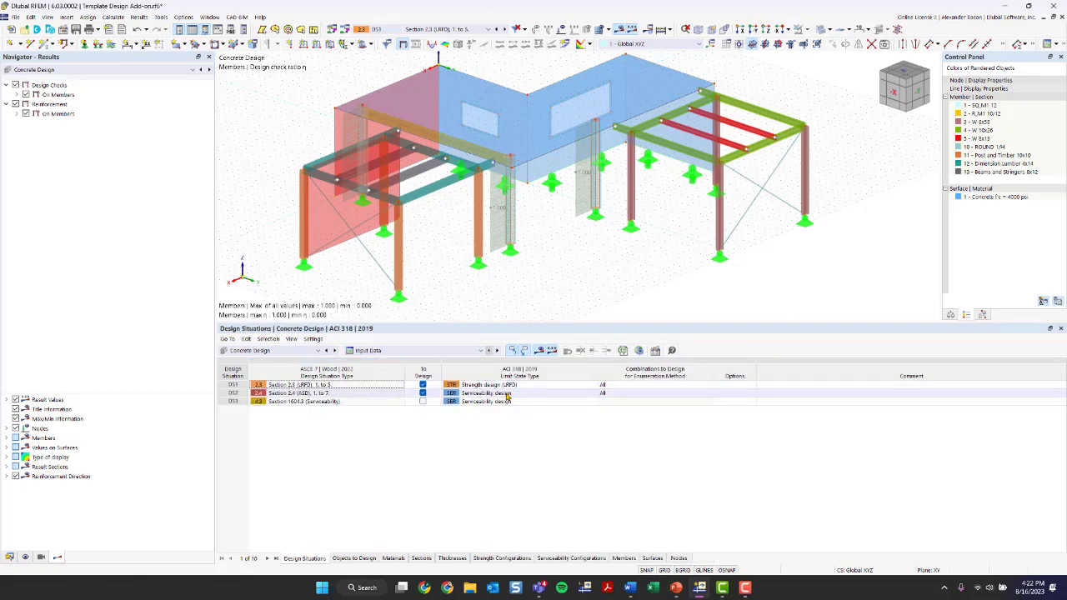
left_click(351, 558)
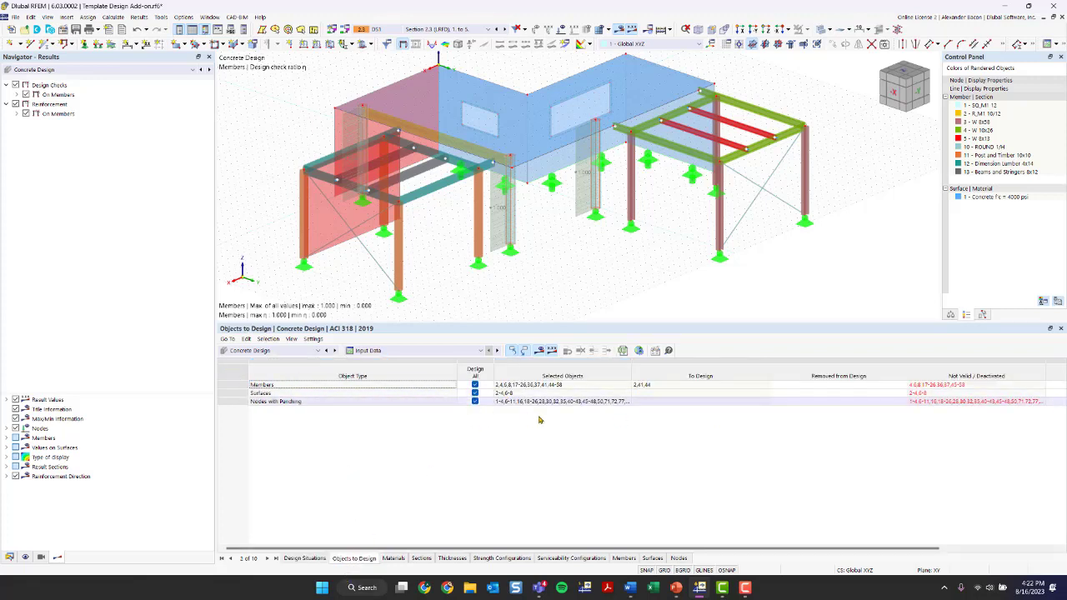
left_click(475, 402)
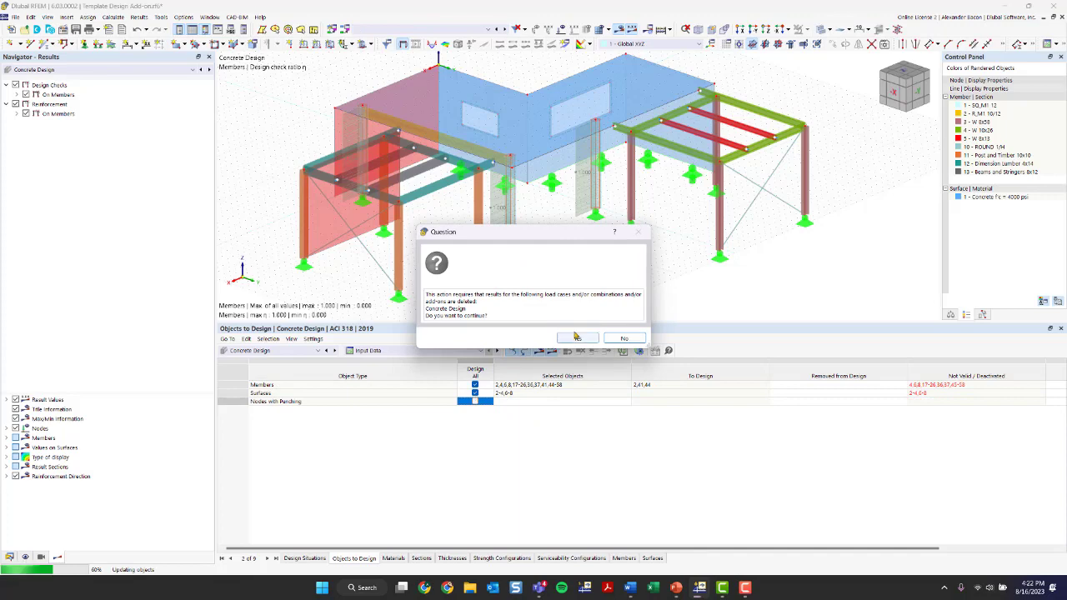
left_click(576, 337)
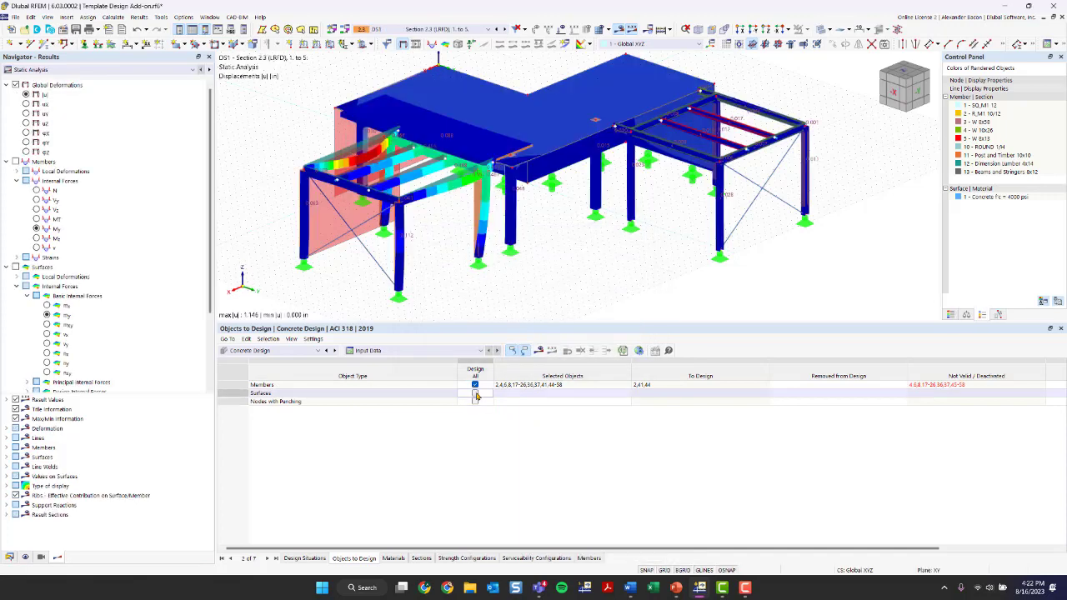
left_click(475, 384)
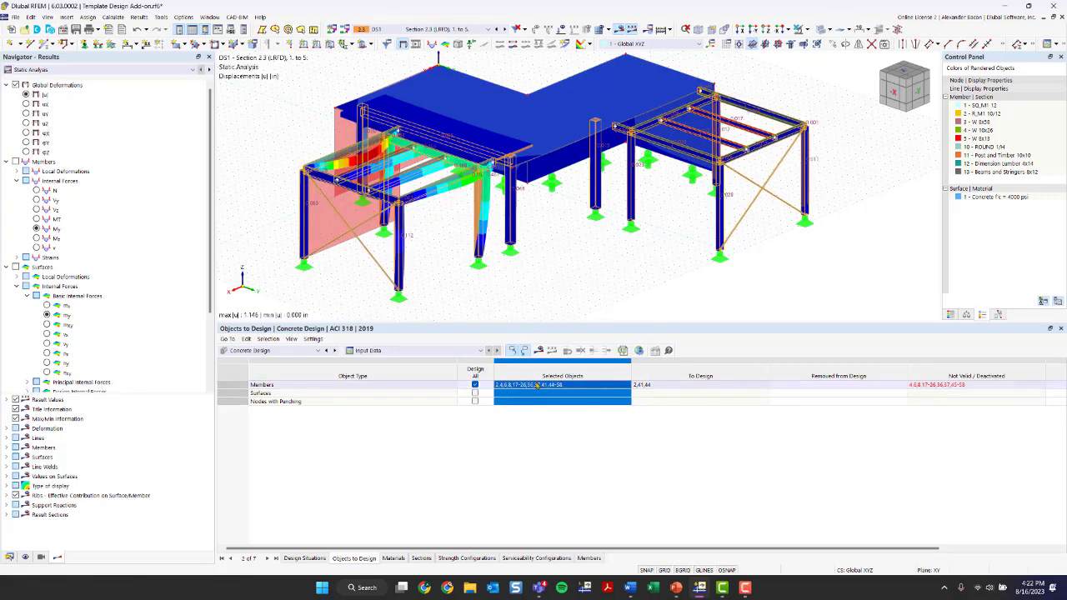
left_click(474, 384)
Assign only columns 2, 41 and 44 as the members to design in Concrete Design, picking them in the model
double_click(544, 387)
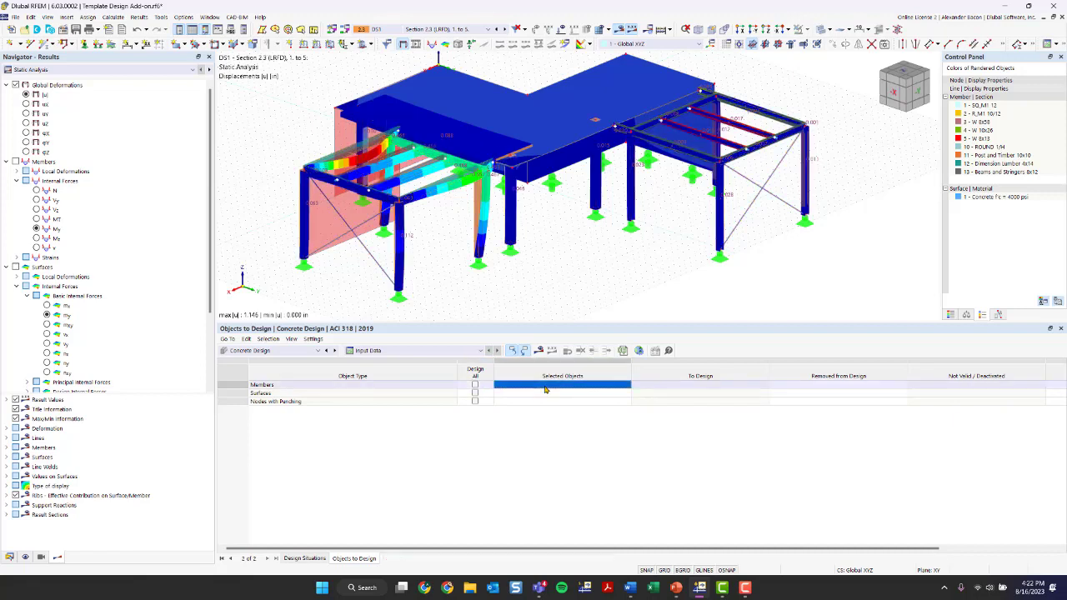
left_click(627, 386)
left_click(478, 206)
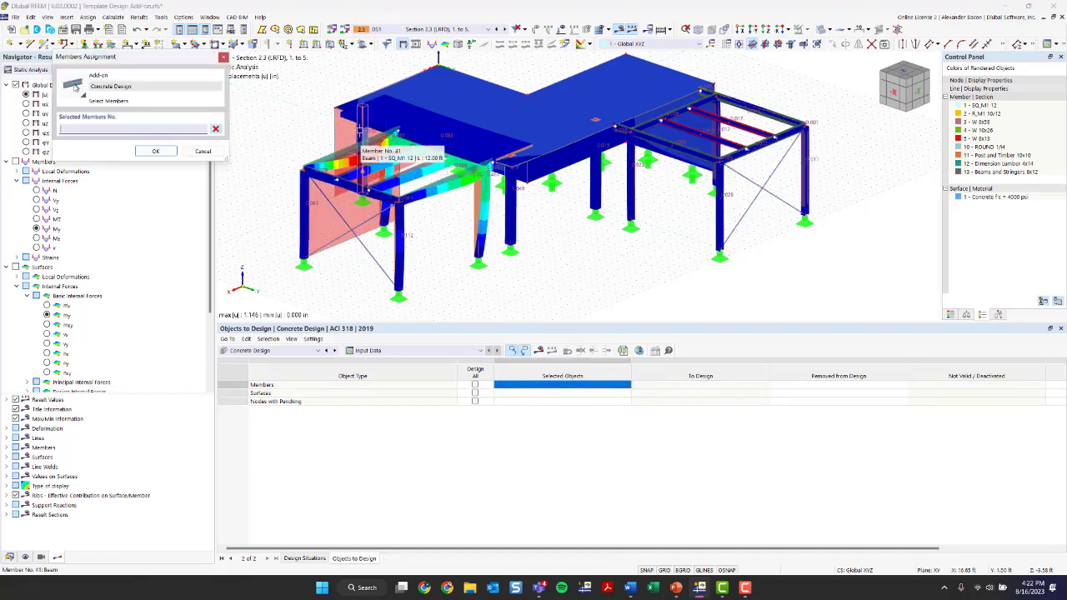
left_click(509, 221)
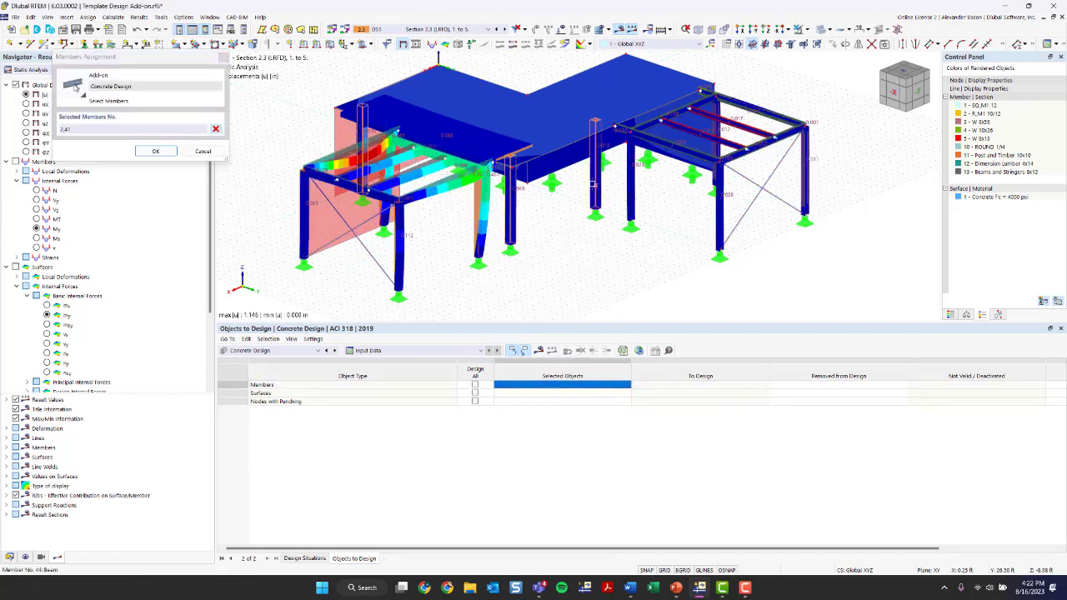
left_click(596, 196)
left_click(164, 154)
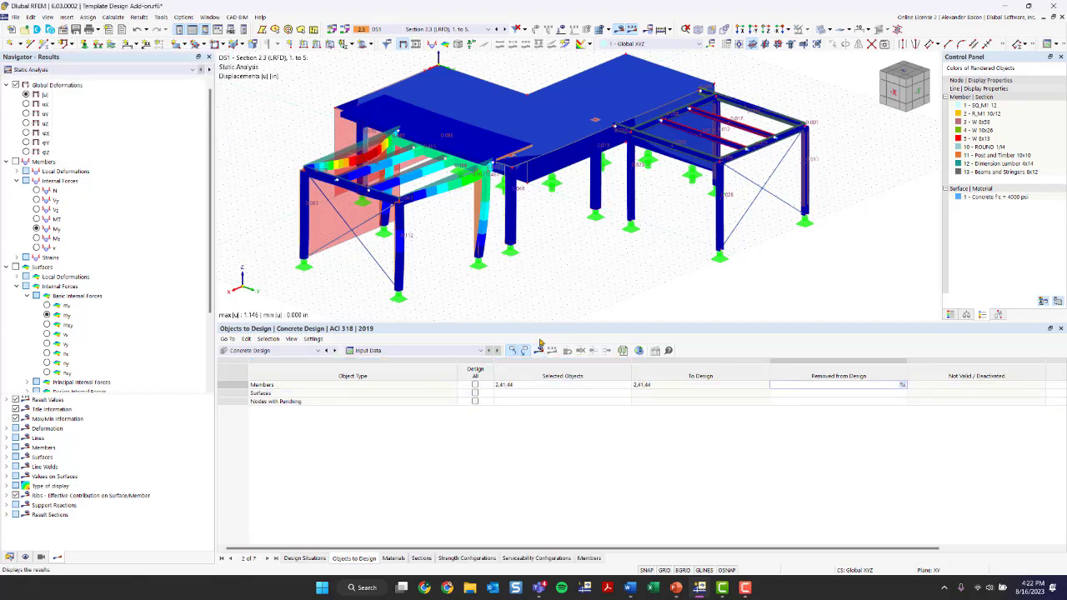
Rerun the concrete design calculation for the assigned columns
middle_click_drag(554, 259, 468, 286, "ctrl")
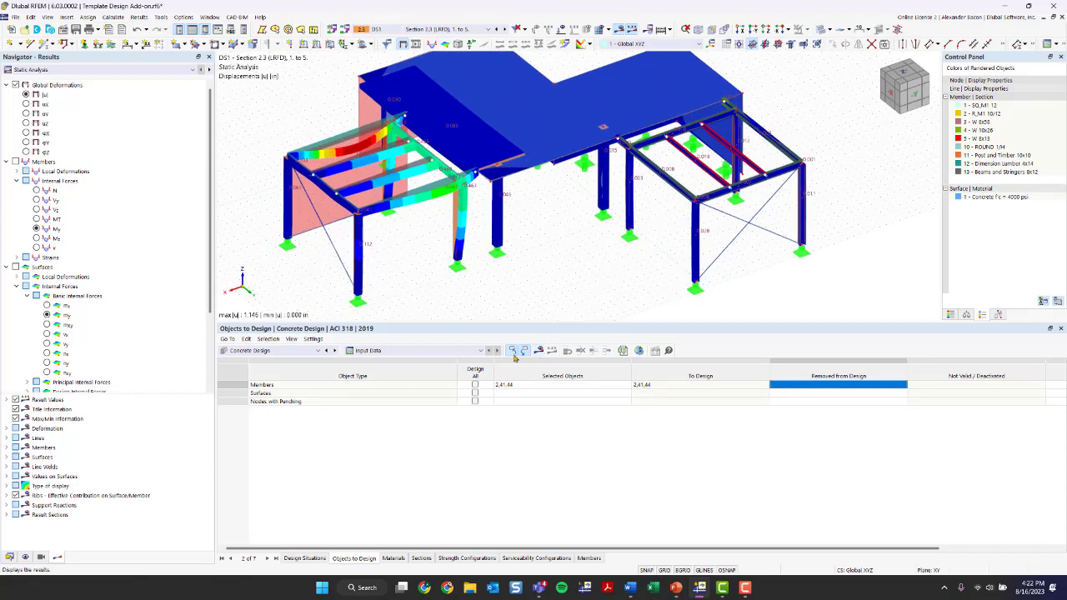
left_click(513, 351)
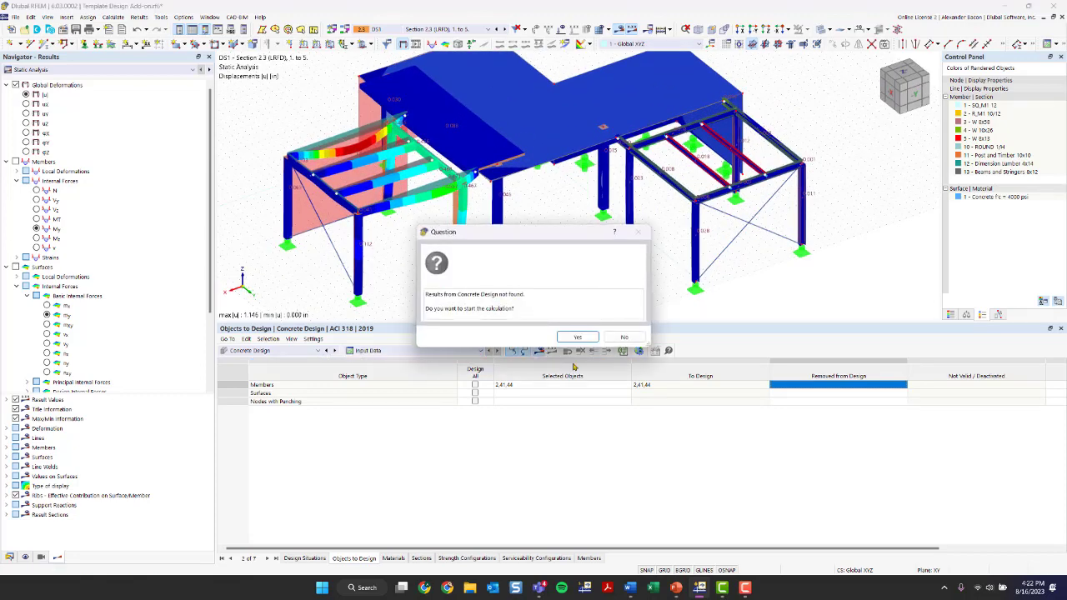
left_click(575, 337)
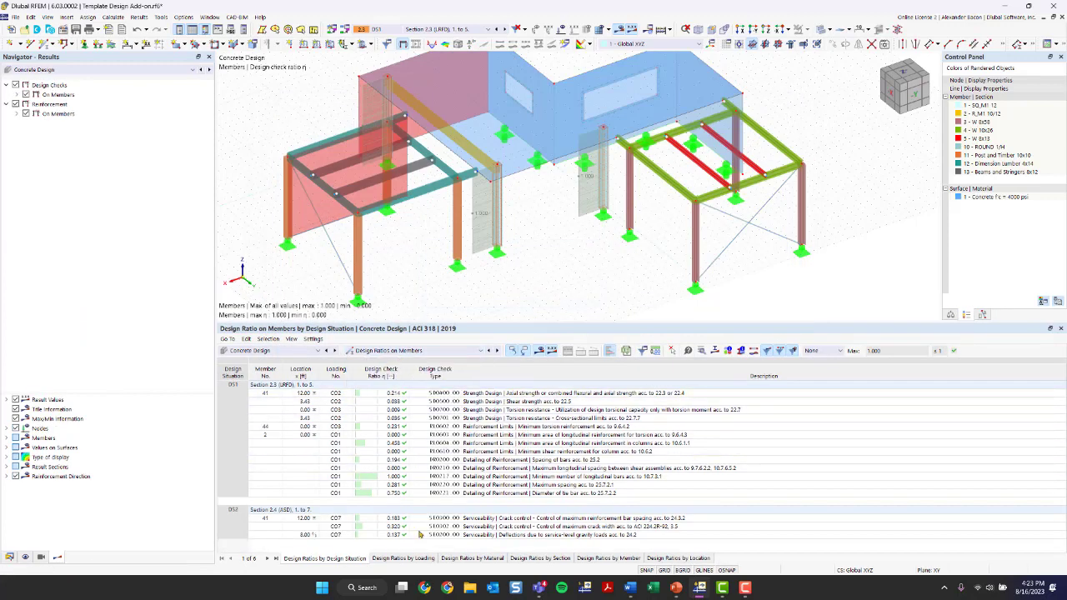
Inspect the columns' results in the model and the check details for the minimum number of longitudinal bars on member 2
scroll(495, 195, "up", 2)
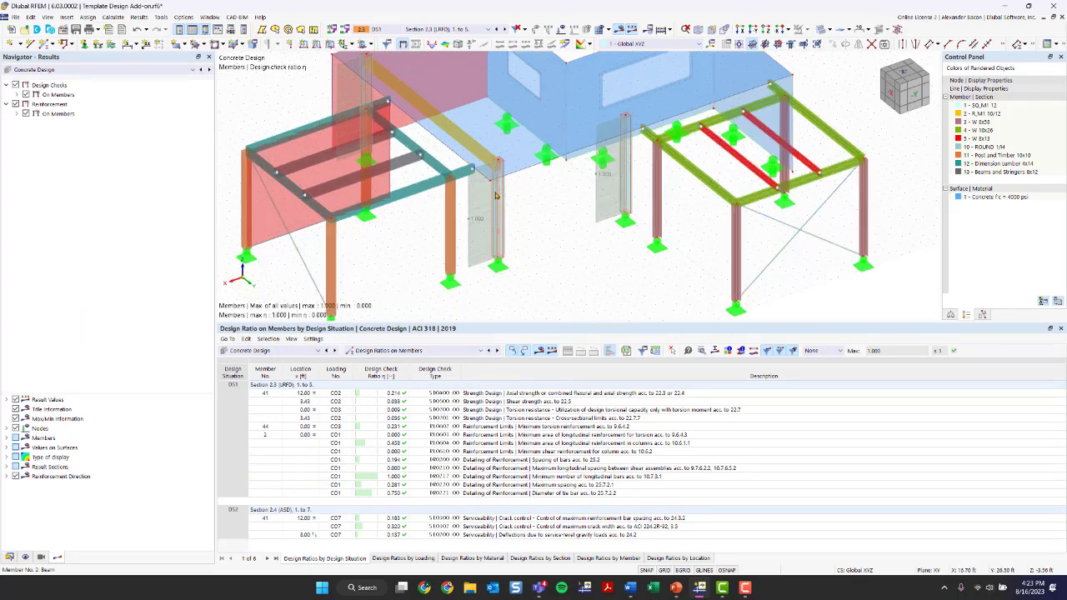
scroll(495, 195, "up", 4)
scroll(564, 228, "down", 5)
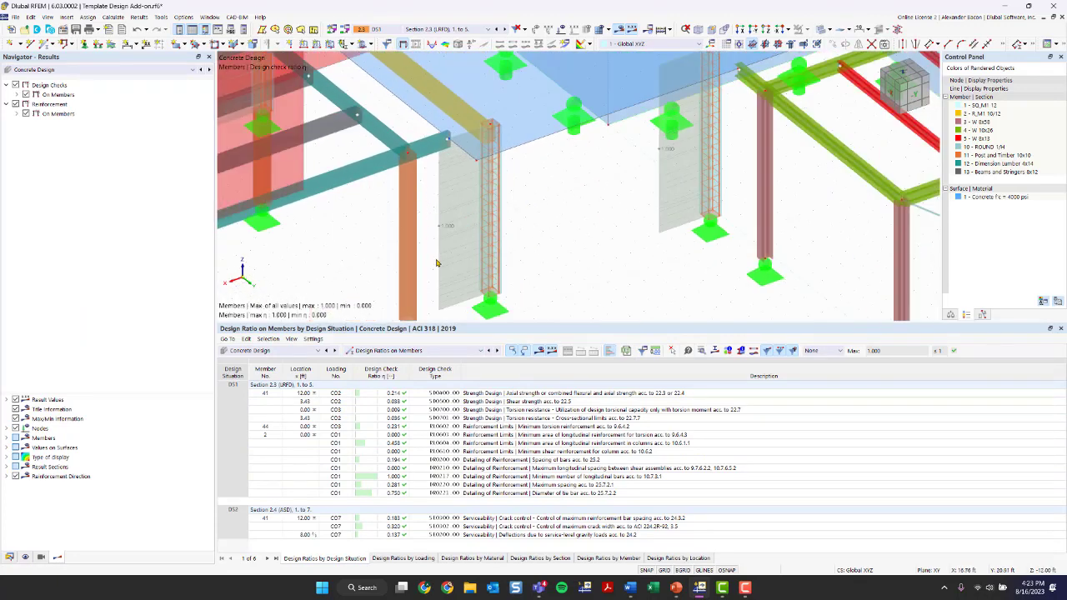
scroll(601, 219, "down", 1)
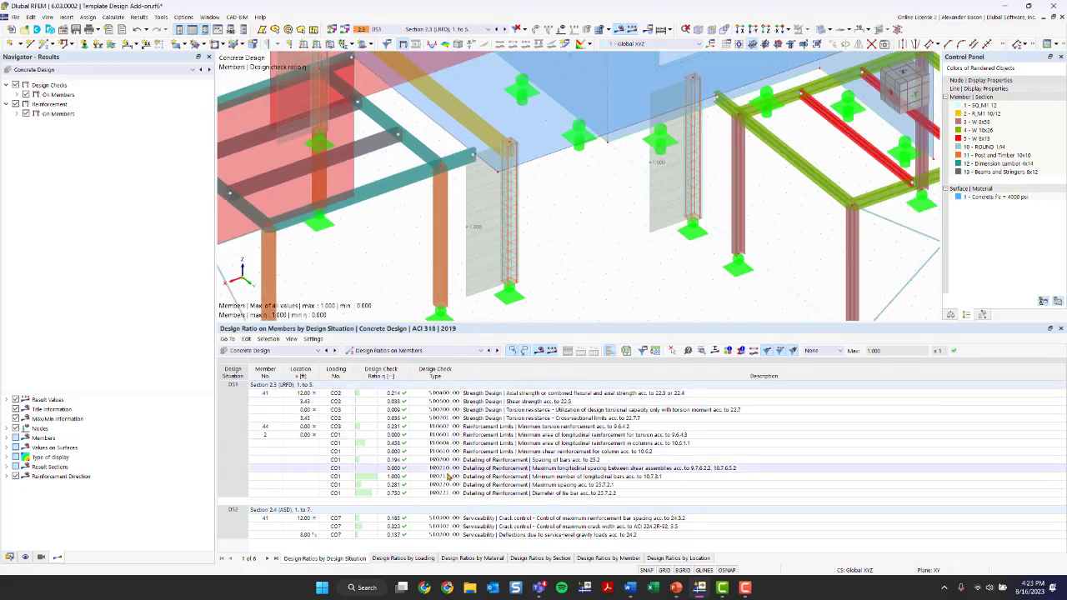
left_click(399, 477)
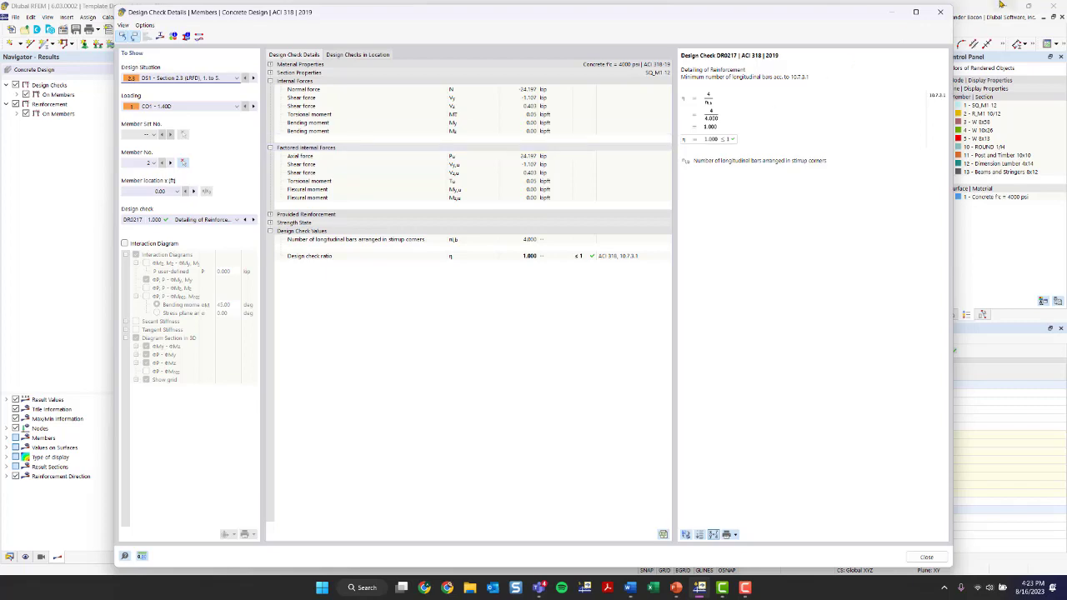
left_click(940, 12)
scroll(550, 193, "down", 5)
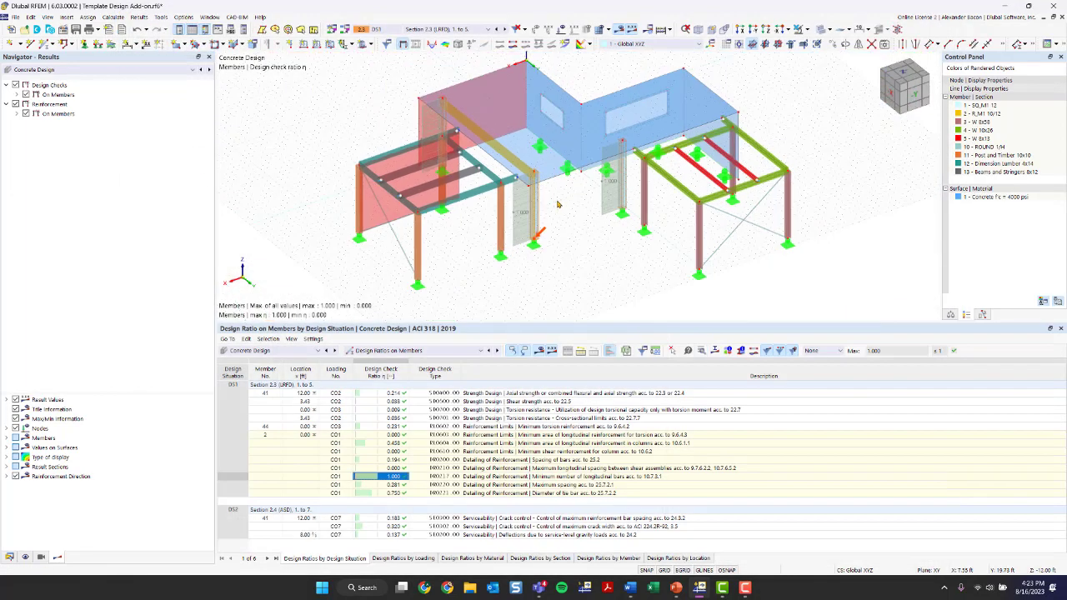
Examine member 41's combined flexural and axial strength check, including its 2D and 3D interaction diagrams, and close the details
middle_click_drag(559, 205, 518, 199, "ctrl")
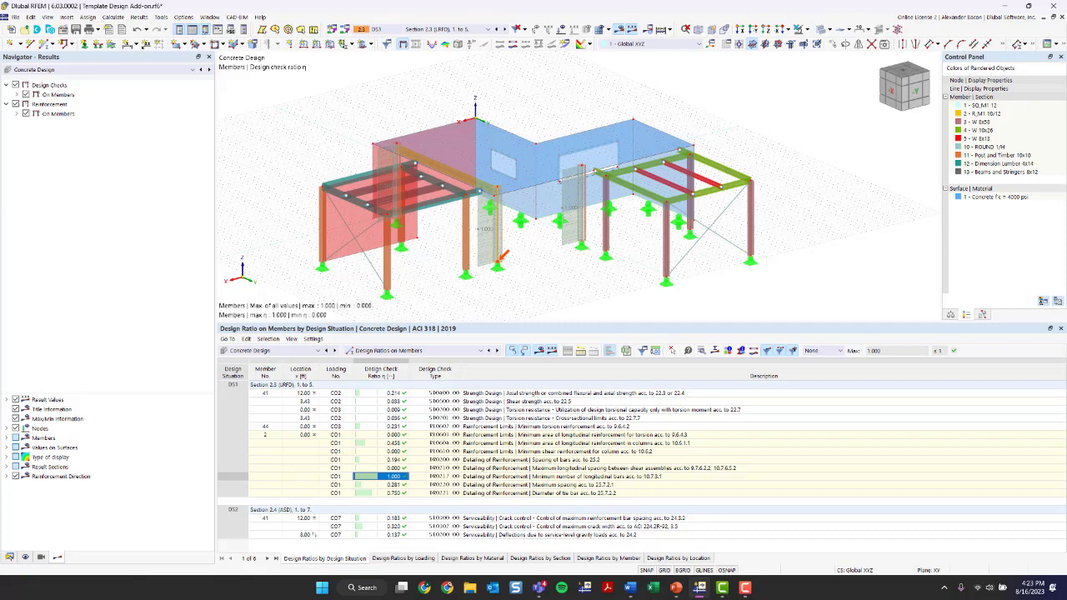
left_click(589, 394)
double_click(592, 395)
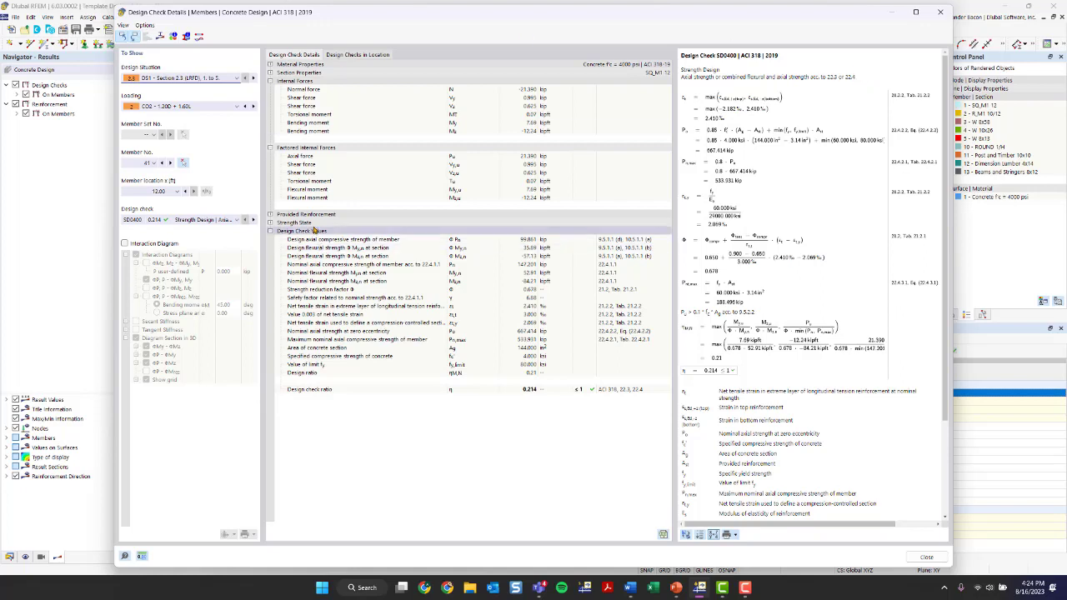
left_click(125, 243)
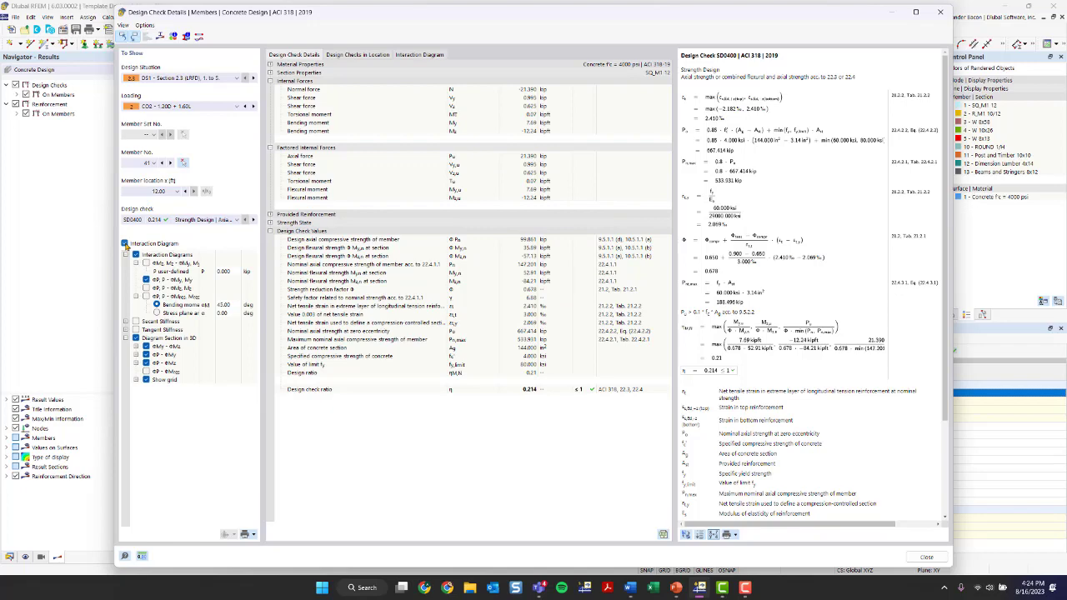
left_click(419, 55)
middle_click_drag(809, 305, 847, 353, "ctrl")
scroll(627, 177, "down", 3)
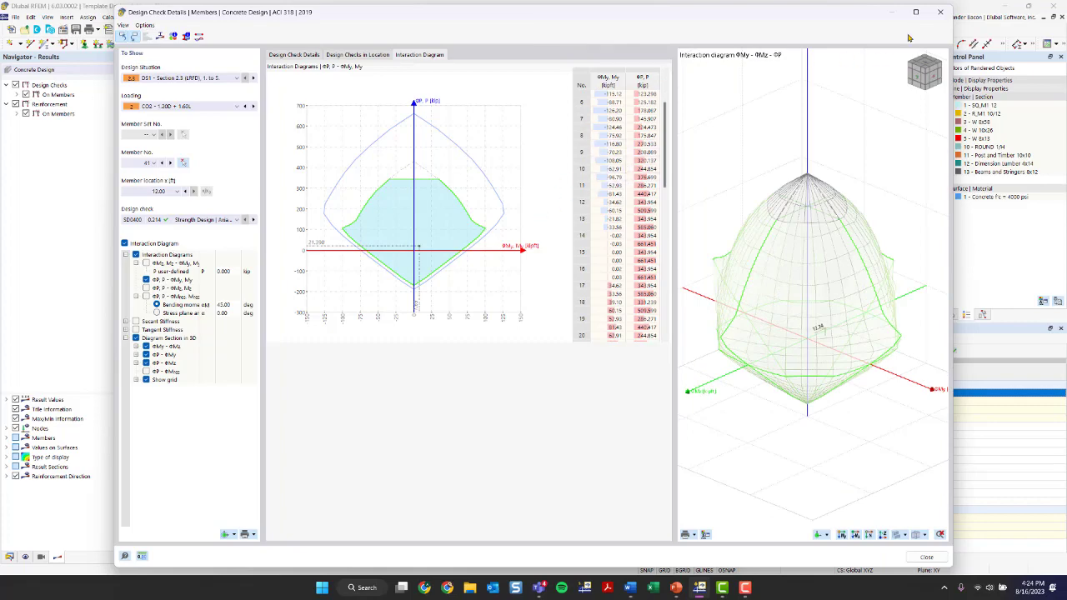
left_click(940, 12)
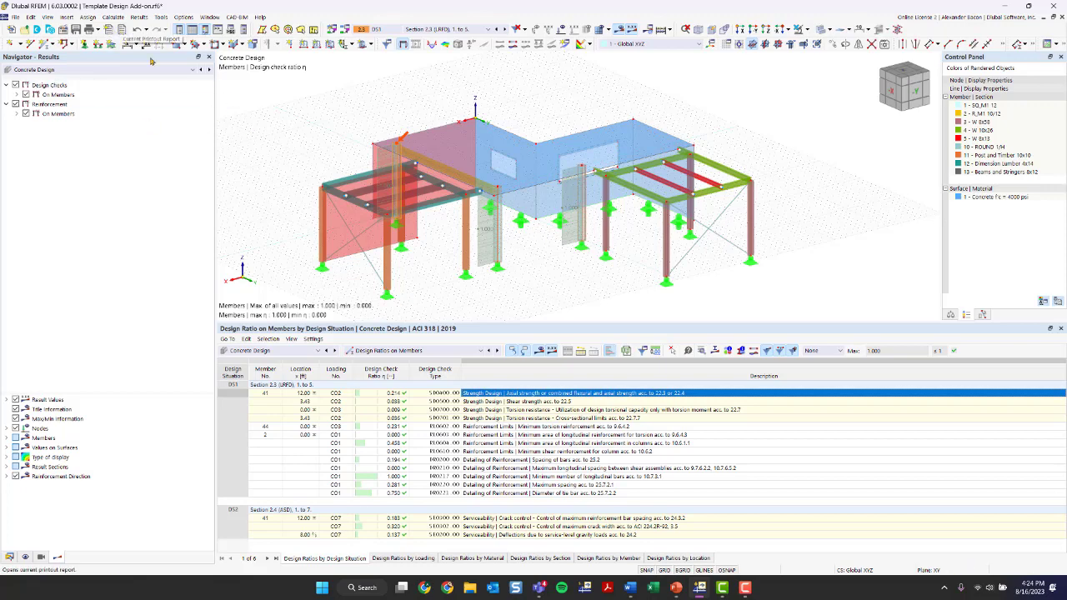
Enlarge the model view by shrinking the results table and the navigator, and show the model data in the navigator
left_click_drag(325, 322, 320, 418)
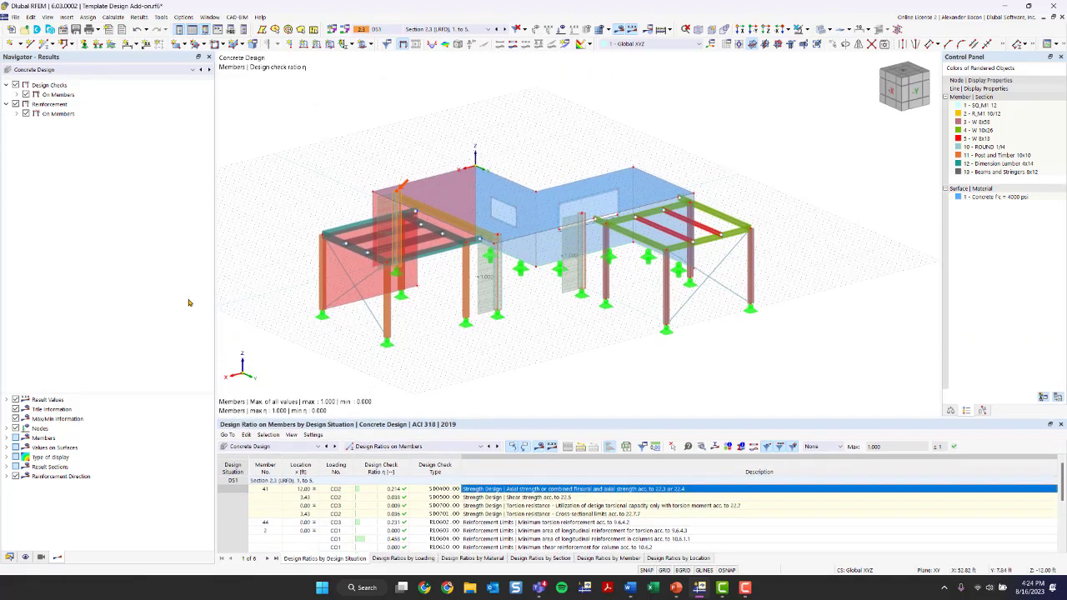
left_click_drag(189, 303, 122, 302)
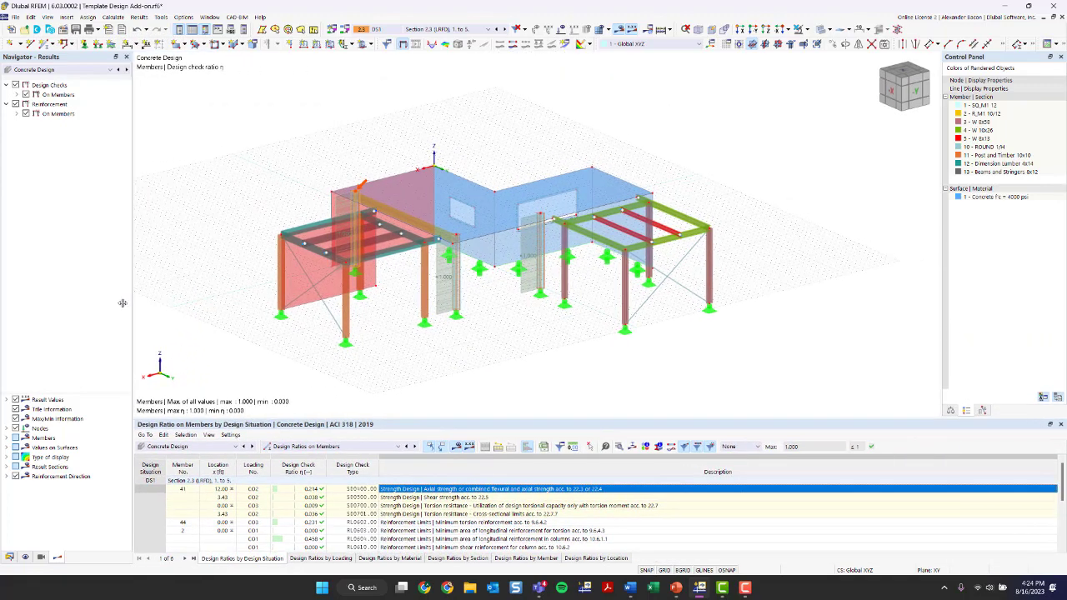
left_click(10, 557)
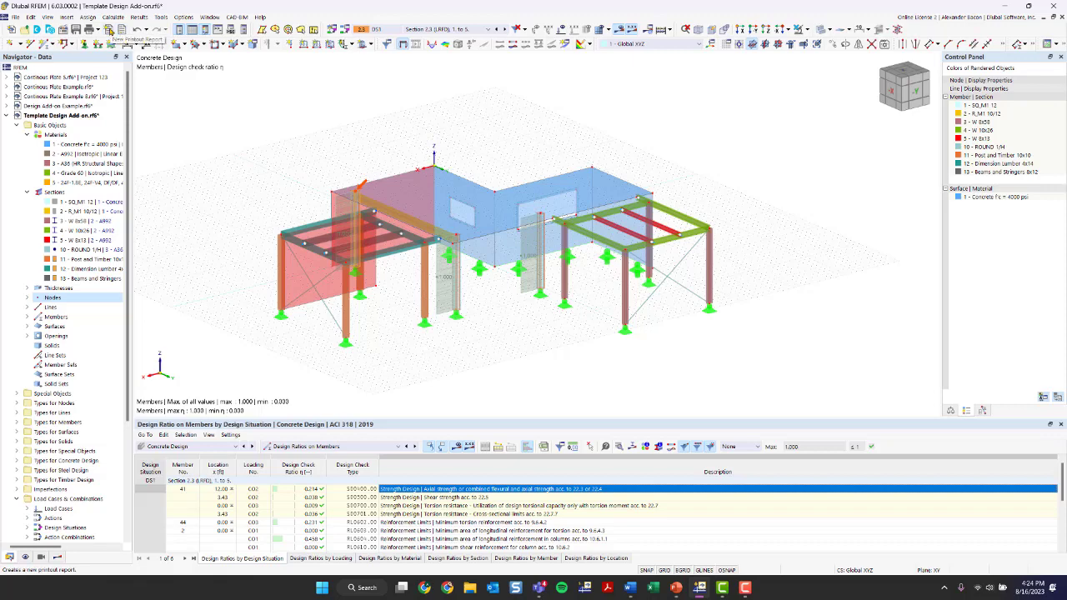
Create a new printout report named University Days and examine the member entries among its basic object items
left_click(108, 29)
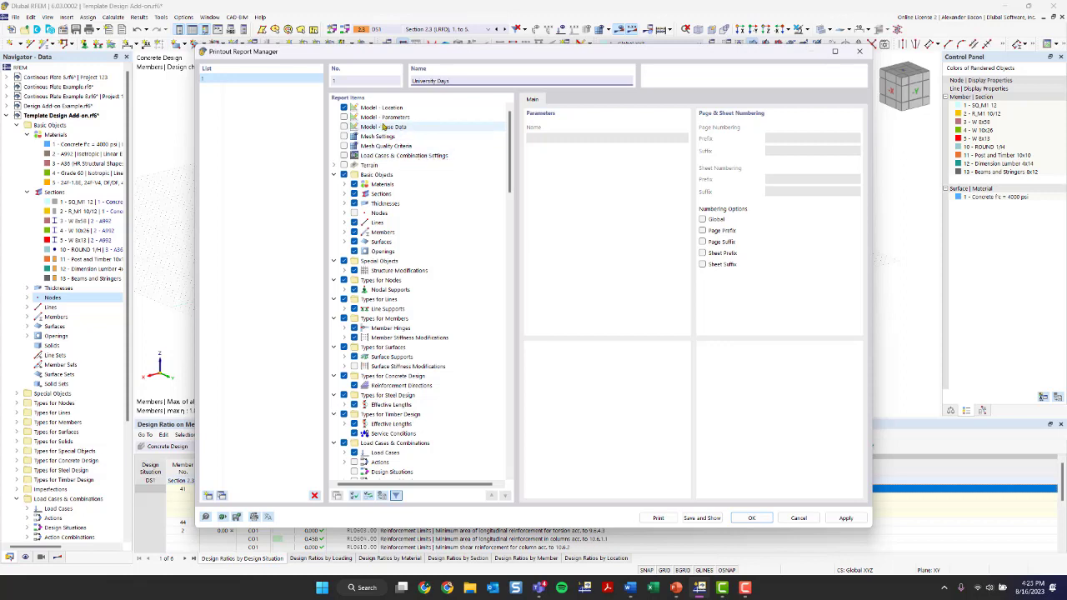
scroll(376, 138, "down", 2)
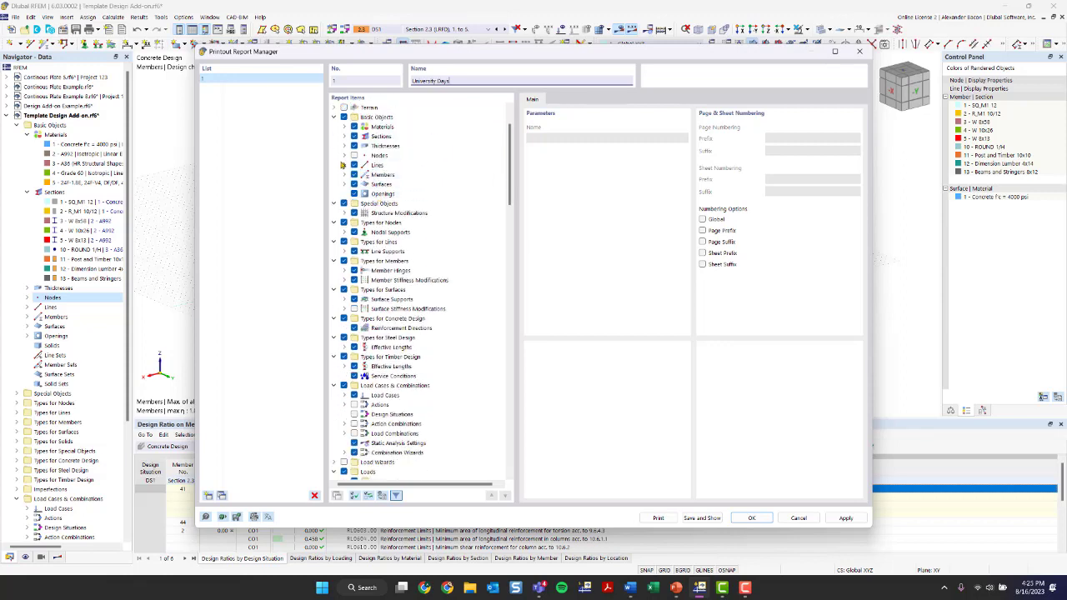
left_click(344, 174)
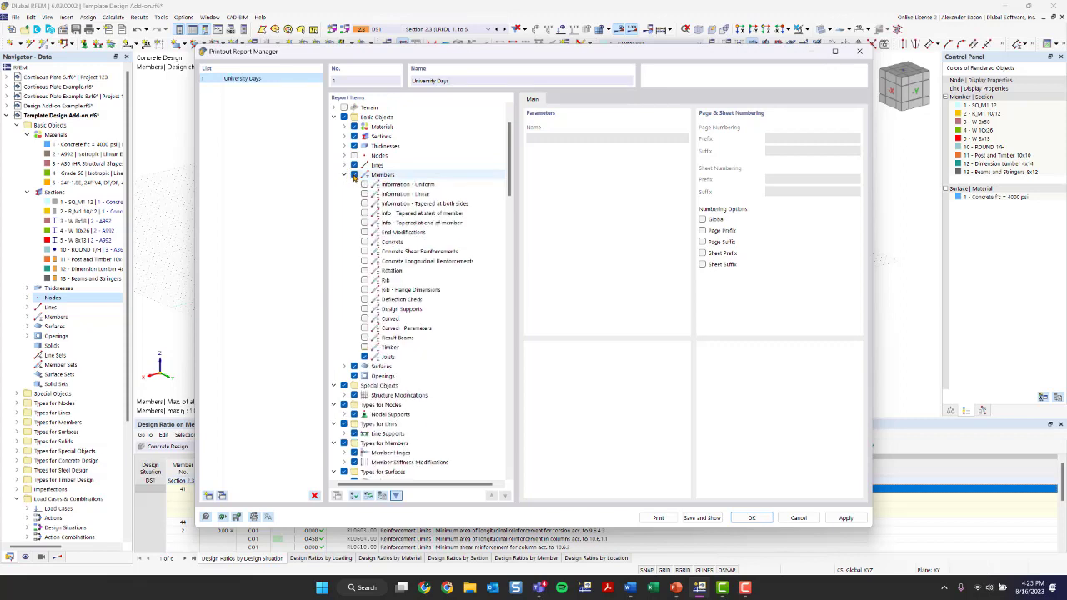
left_click(365, 357)
scroll(373, 343, "up", 2)
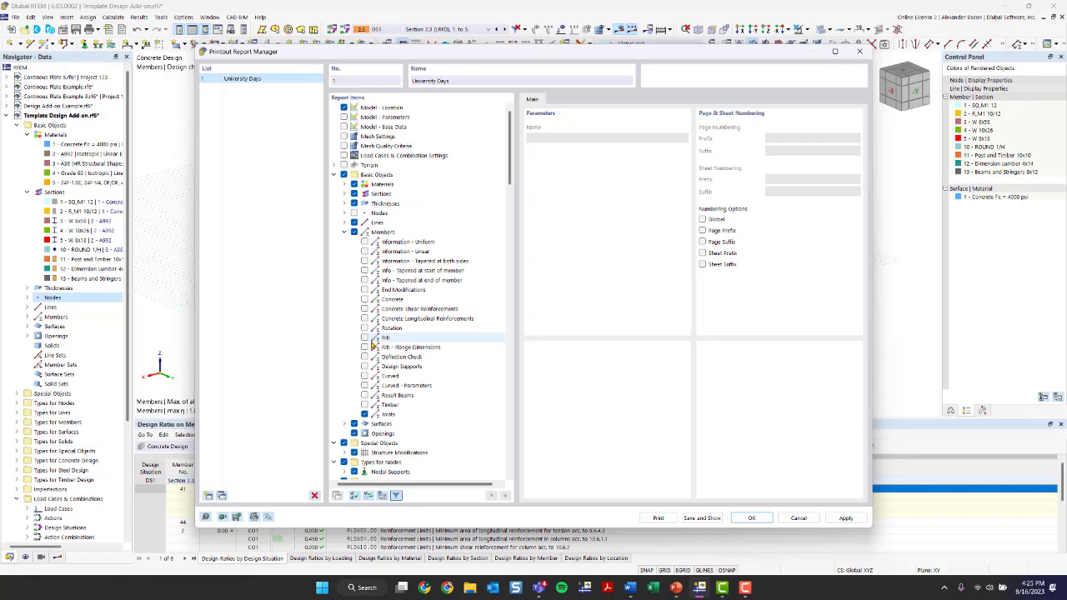
left_click(345, 233)
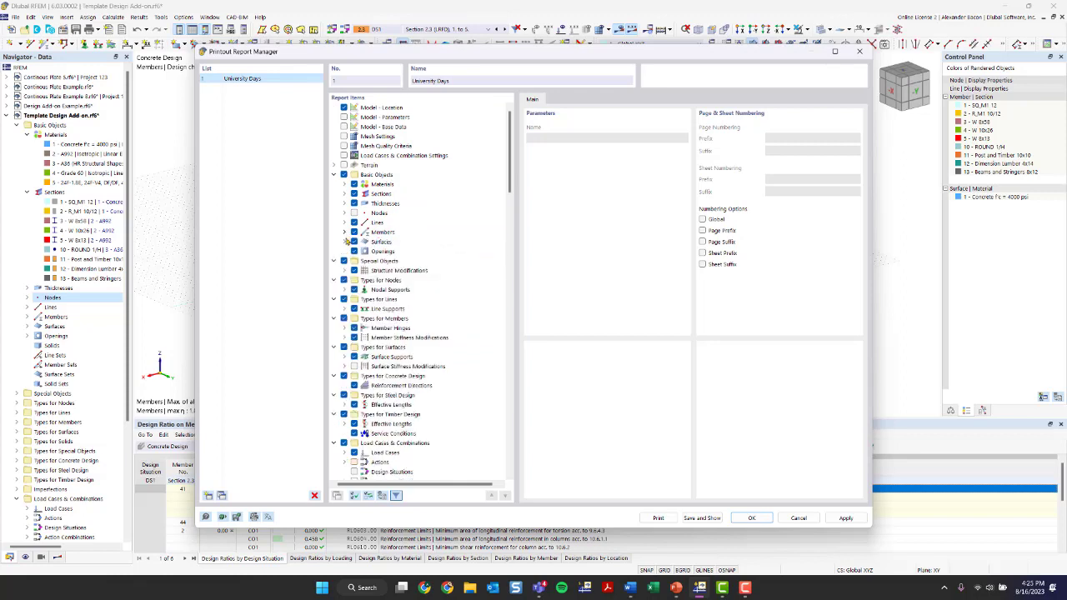
left_click(344, 242)
left_click(344, 242)
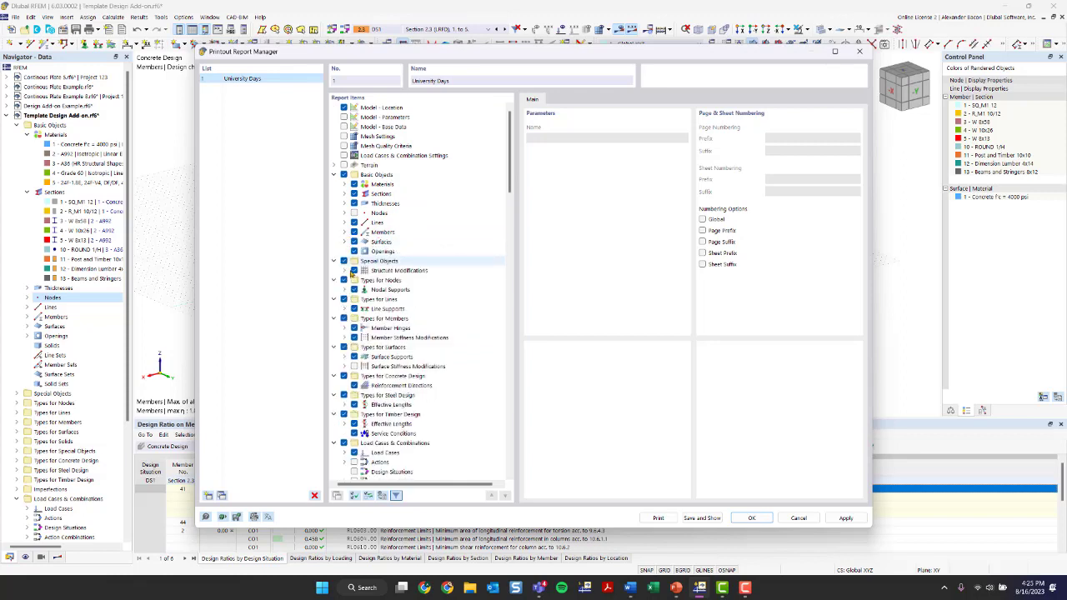
Look through the report's load and static analysis result items, and collapse the whole item tree
scroll(354, 287, "down", 4)
scroll(364, 324, "down", 6)
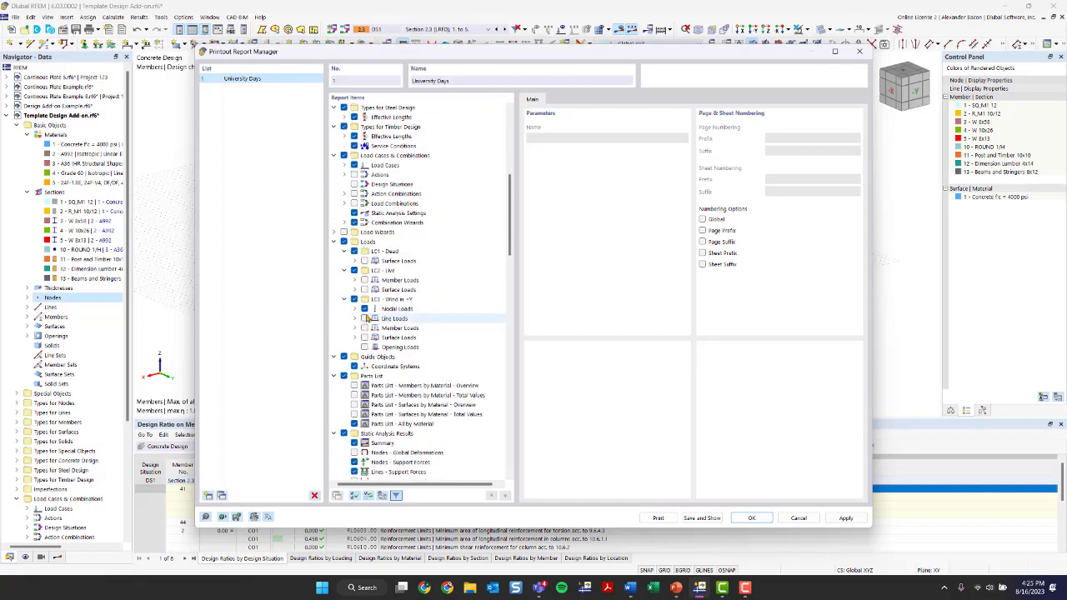
scroll(367, 319, "up", 10)
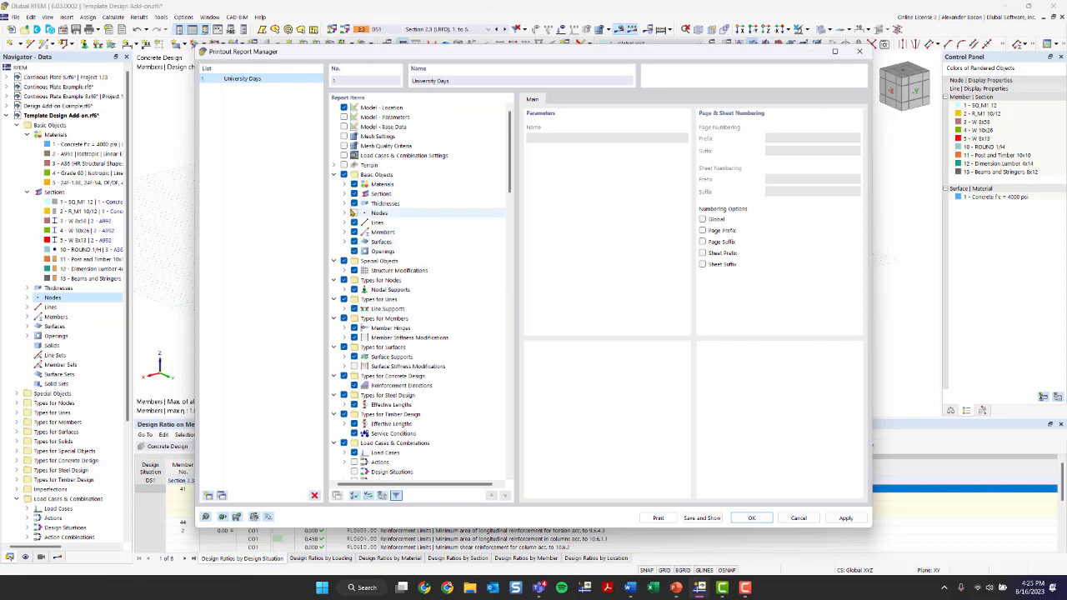
scroll(359, 225, "down", 15)
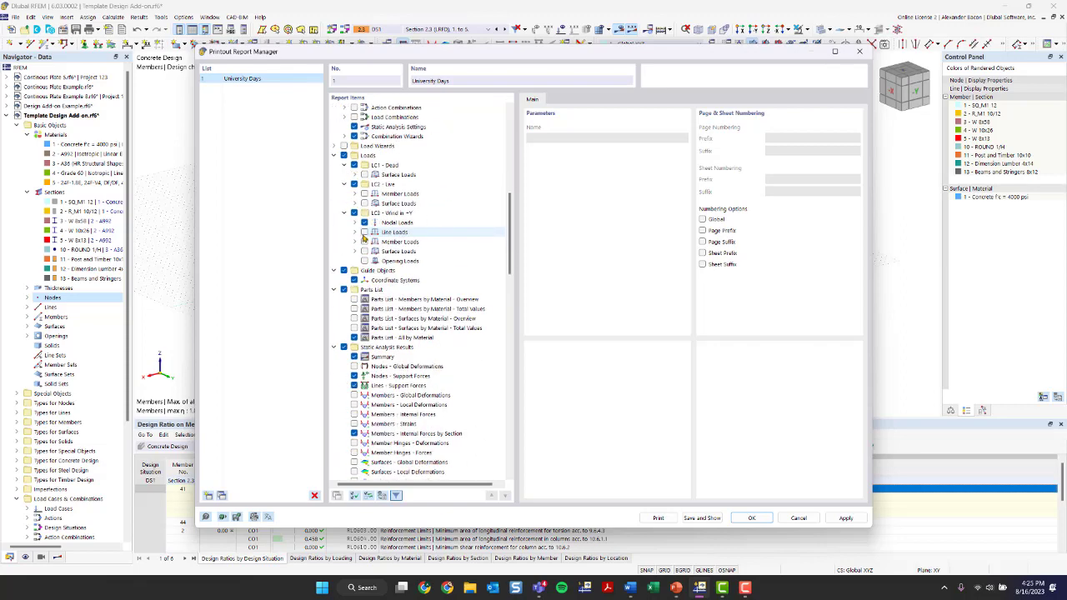
scroll(366, 244, "up", 7)
right_click(483, 232)
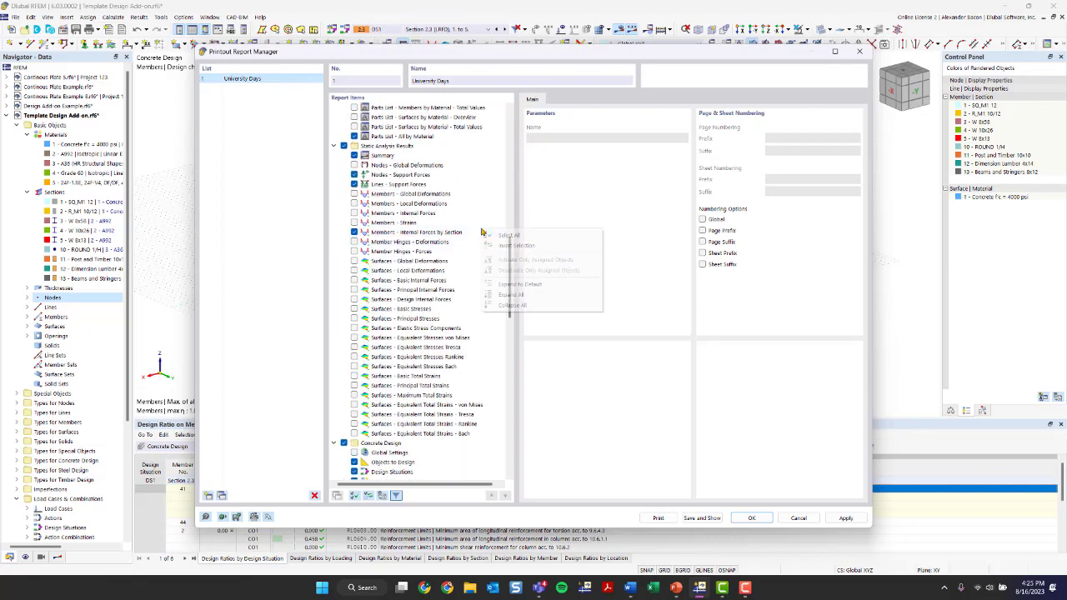
left_click(511, 306)
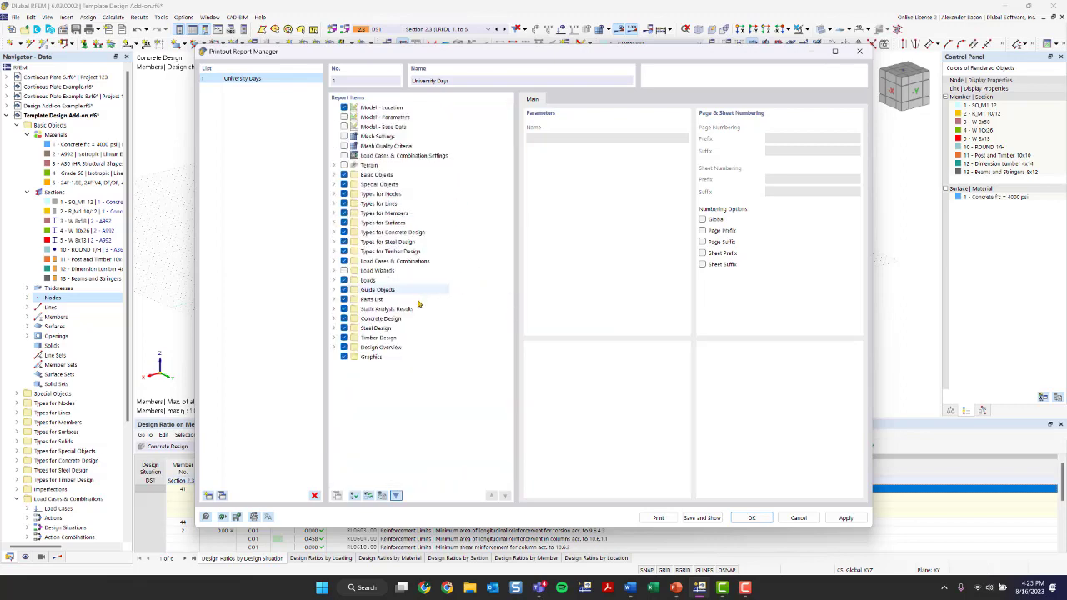
Examine the report items for Timber Design, including its strength configurations and results, and for the Design Overview
left_click(333, 338)
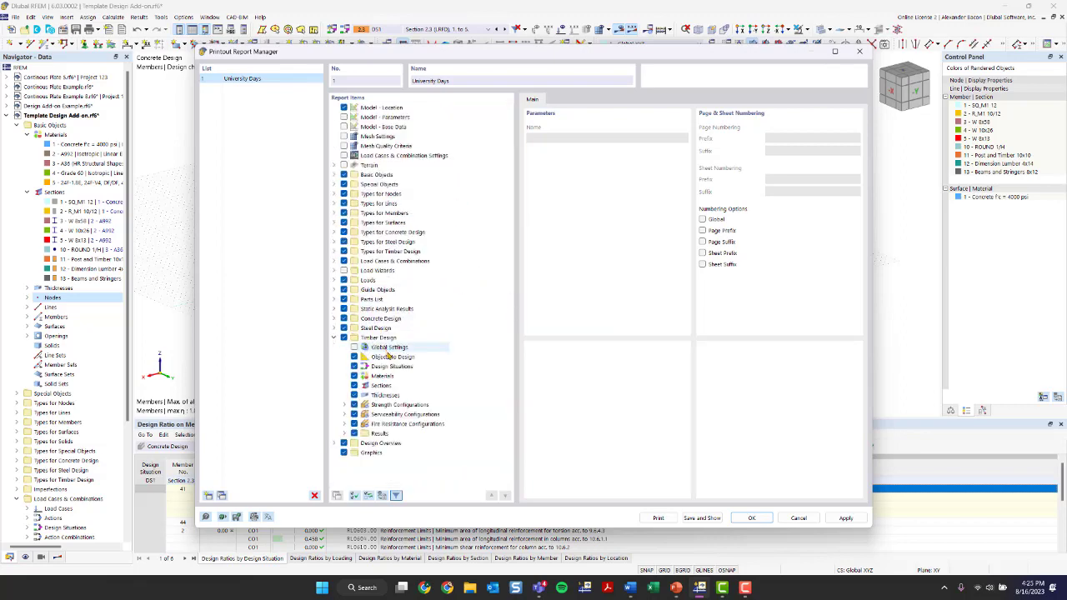
left_click(344, 405)
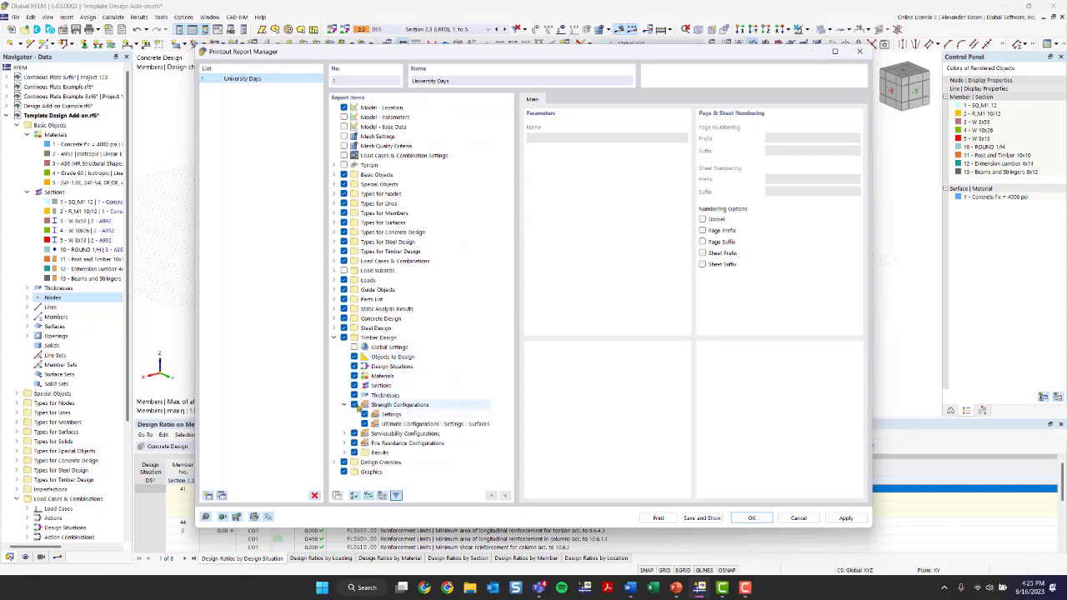
left_click(344, 404)
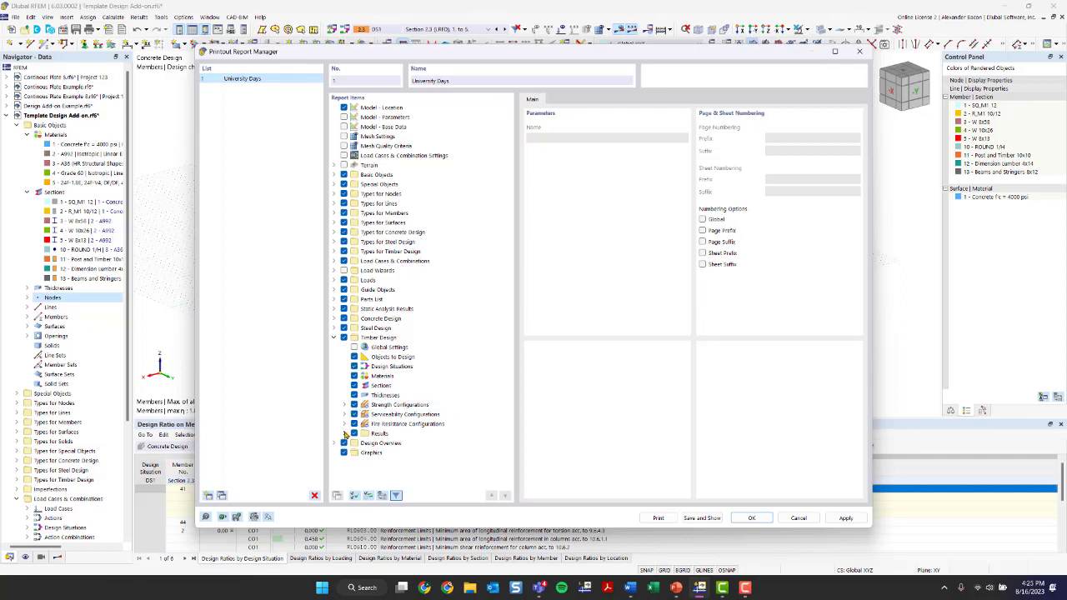
left_click(345, 433)
scroll(348, 438, "down", 2)
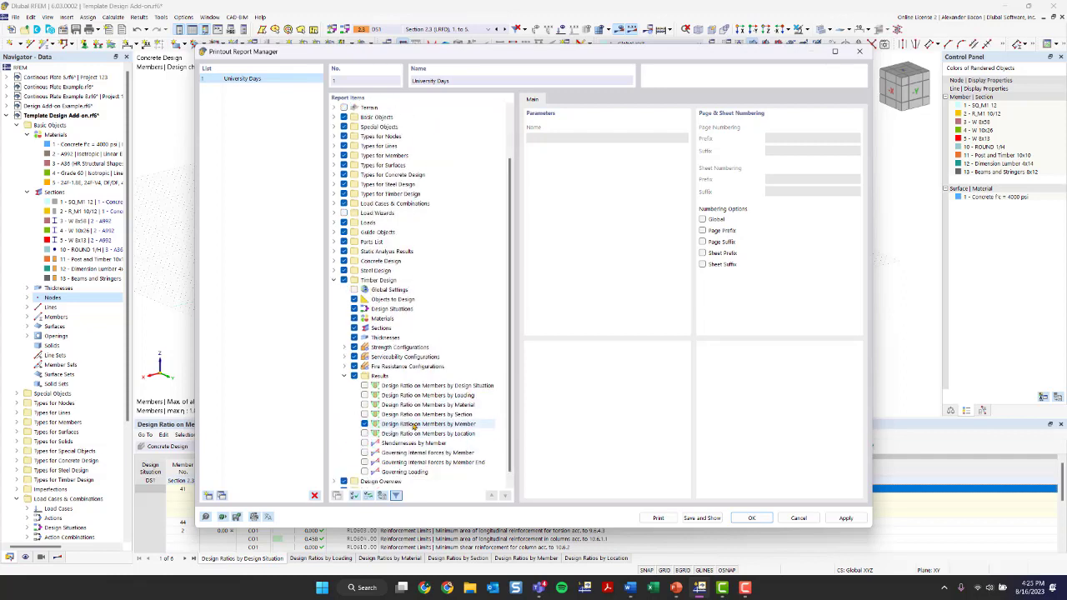
scroll(412, 425, "down", 1)
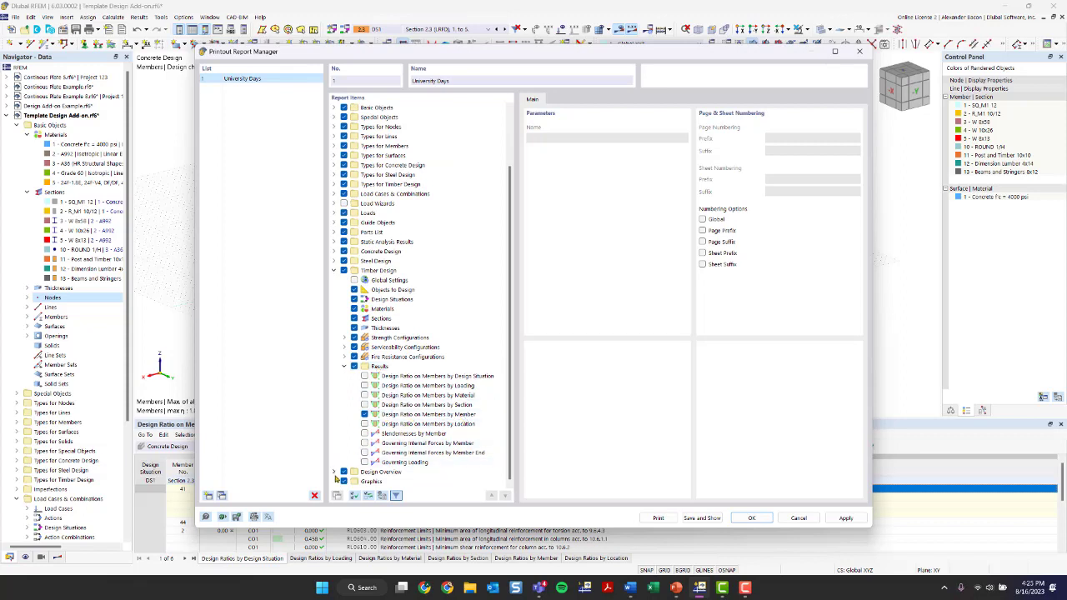
left_click(335, 472)
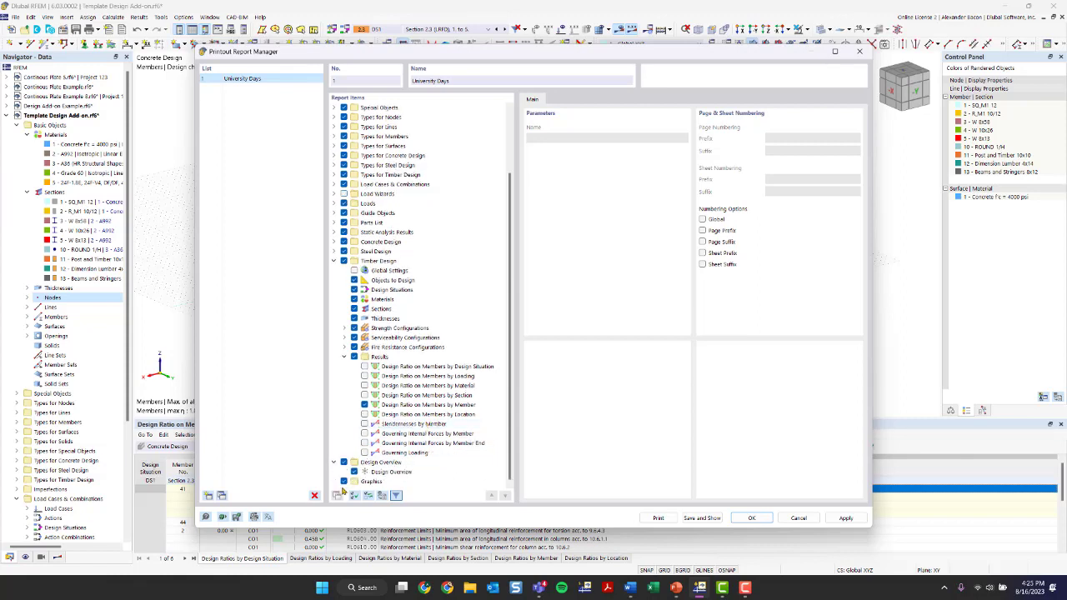
scroll(409, 258, "up", 3)
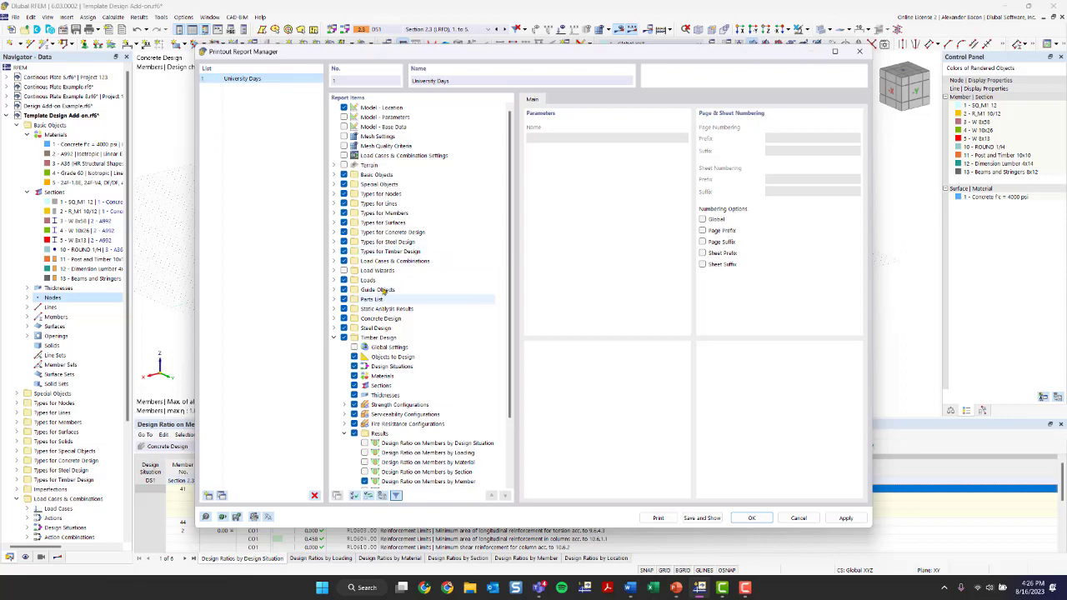
scroll(376, 232, "down", 3)
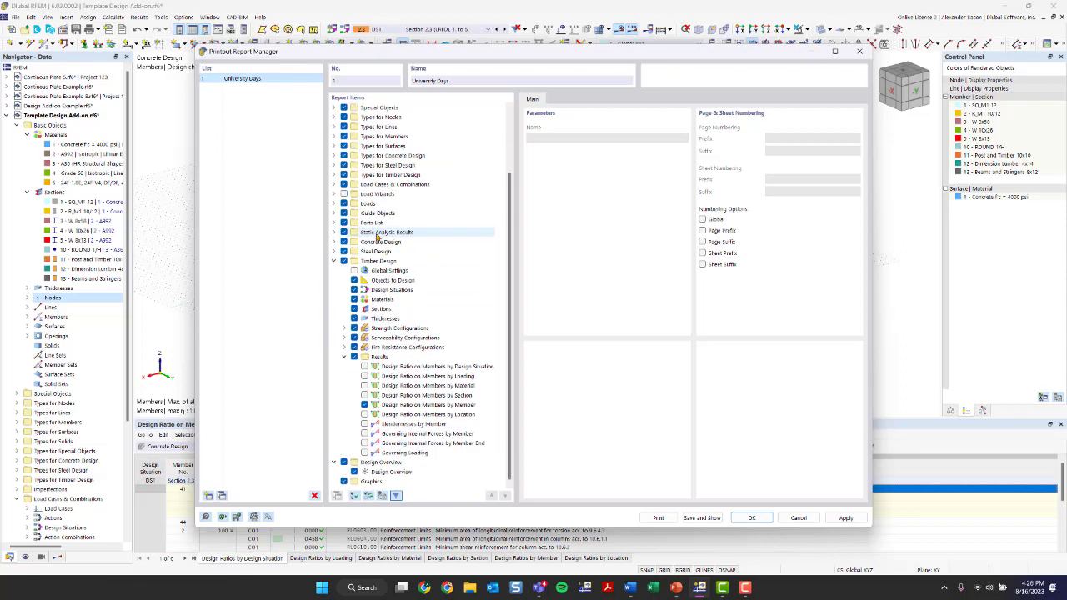
Check the available report languages and review the report's printer and page settings, including paper size, margins and header options
left_click(267, 519)
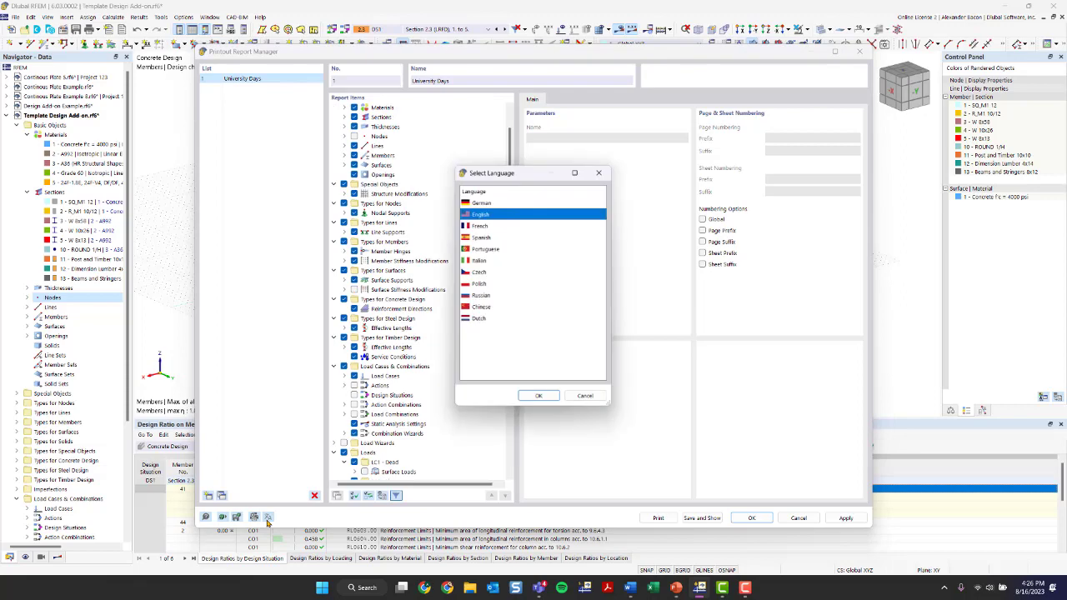
left_click(601, 173)
left_click(255, 518)
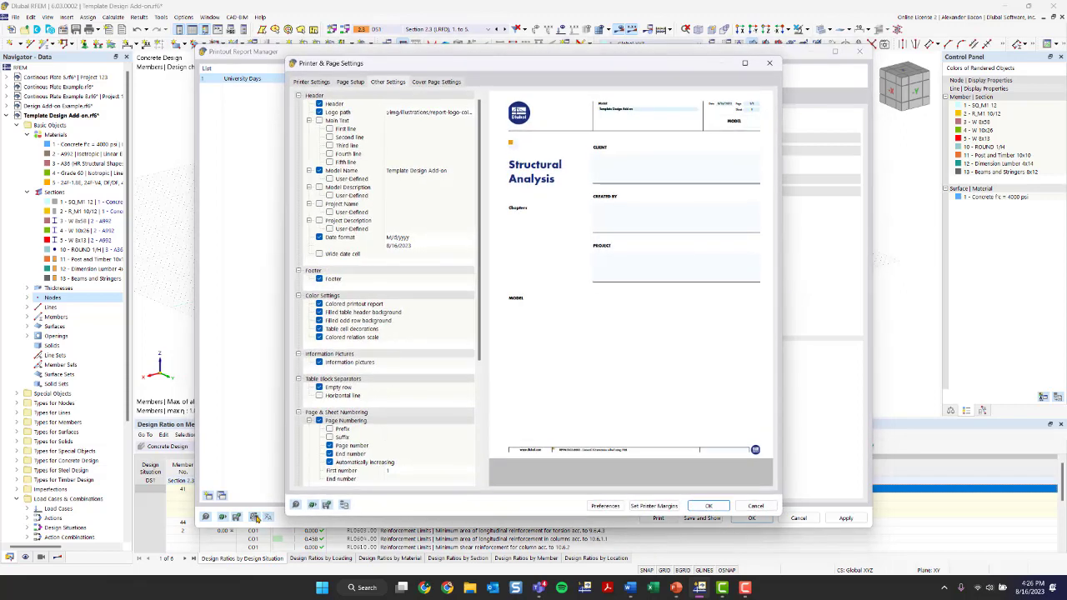
left_click(404, 105)
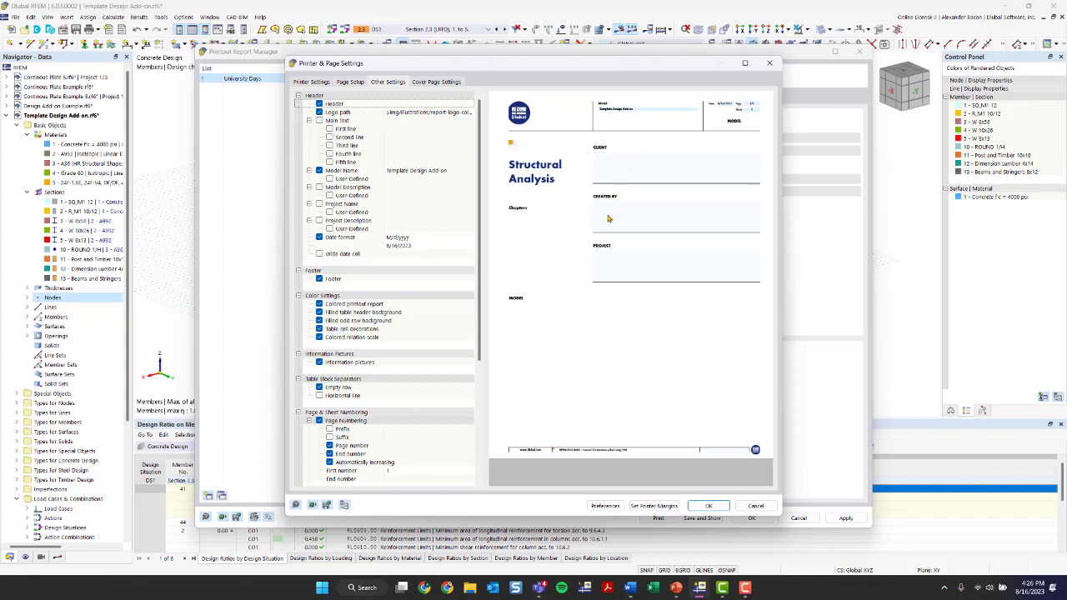
left_click(361, 84)
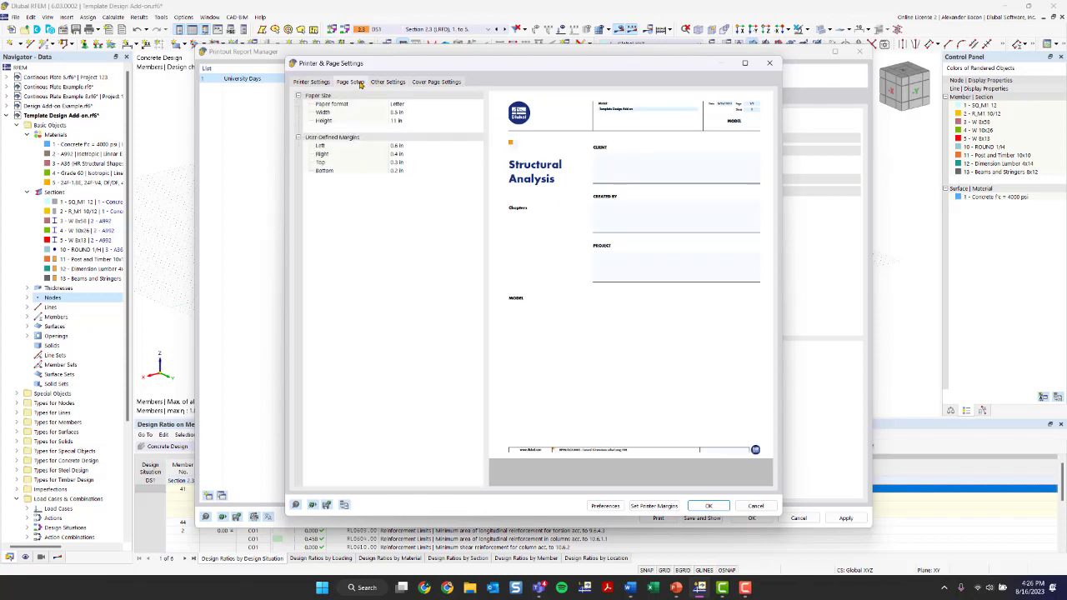
left_click(392, 83)
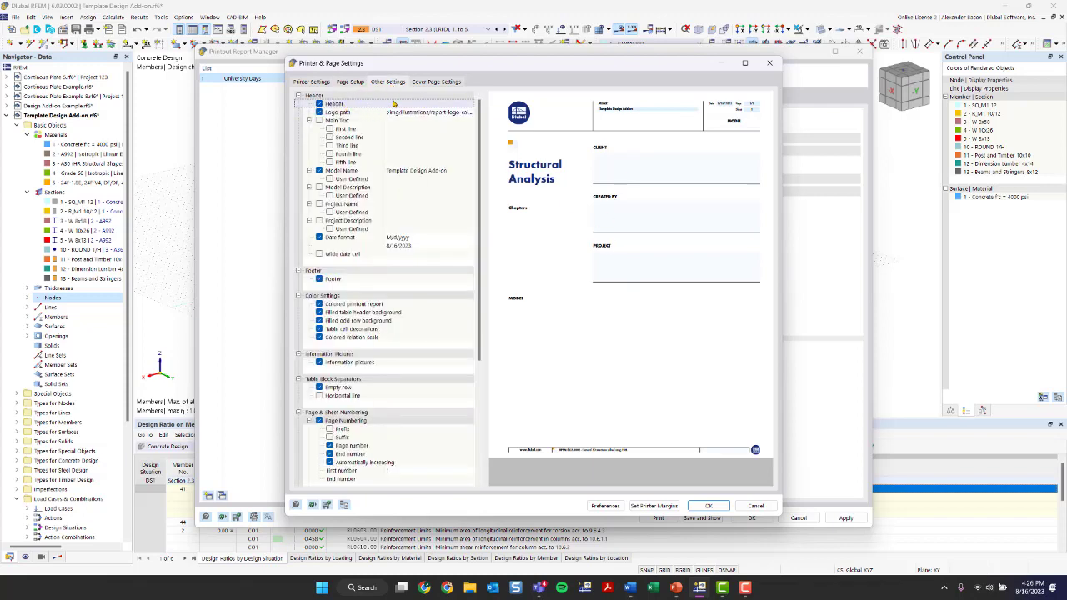
left_click(312, 82)
left_click(388, 82)
left_click(422, 82)
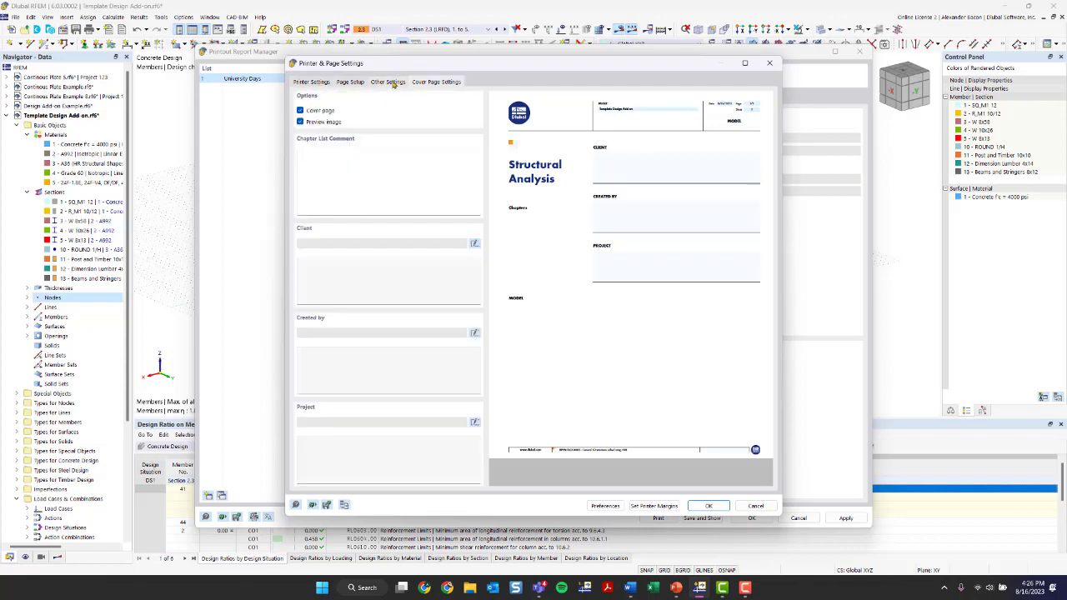
Examine the header's logo path and the cover page's client and created-by fields, and close the printer and page settings
left_click(391, 84)
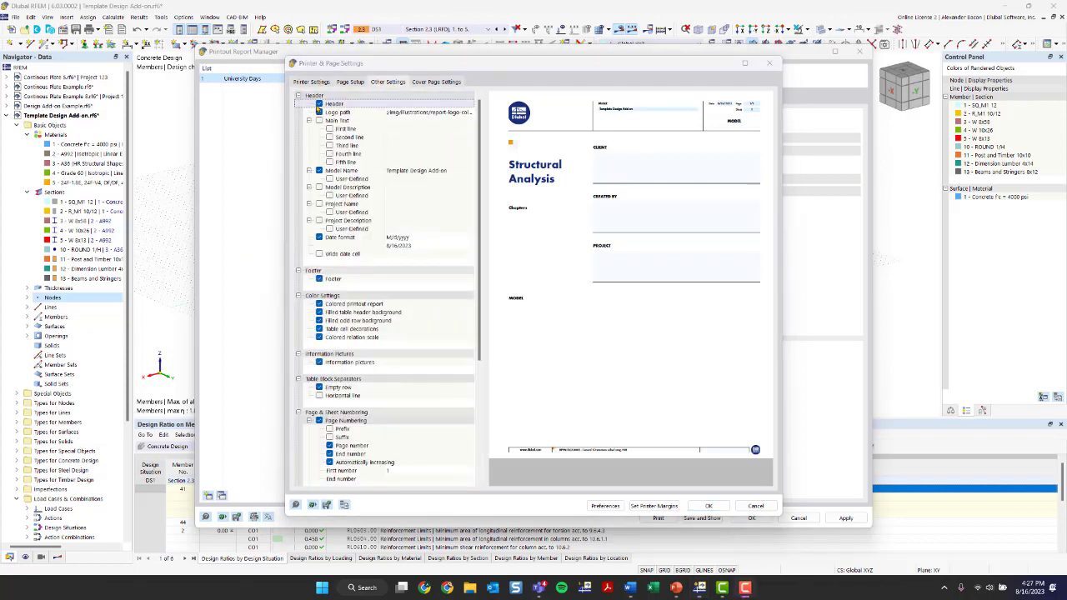
left_click(416, 113)
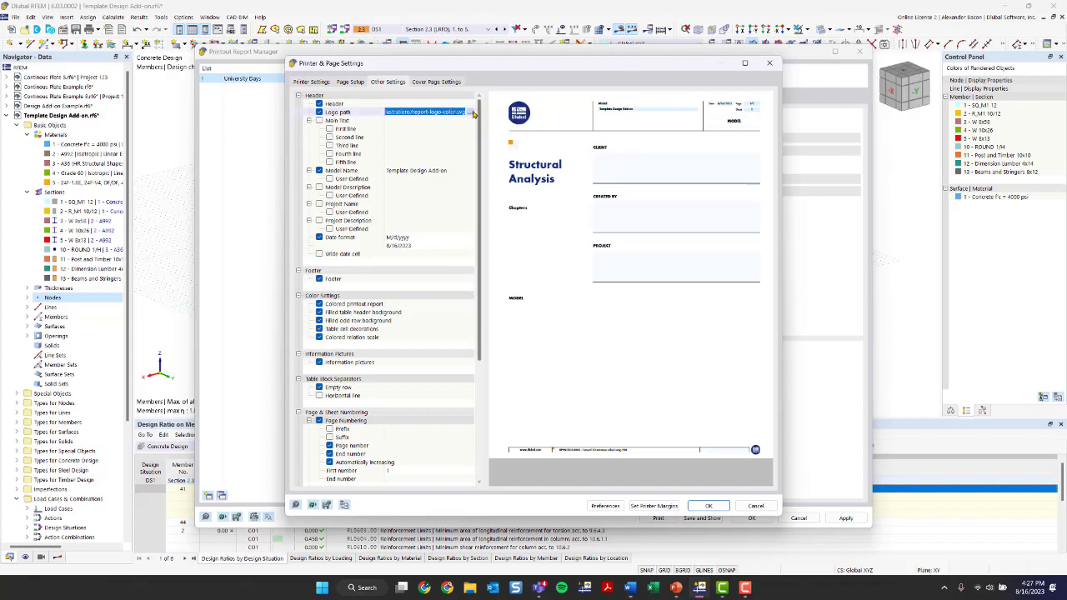
left_click(436, 82)
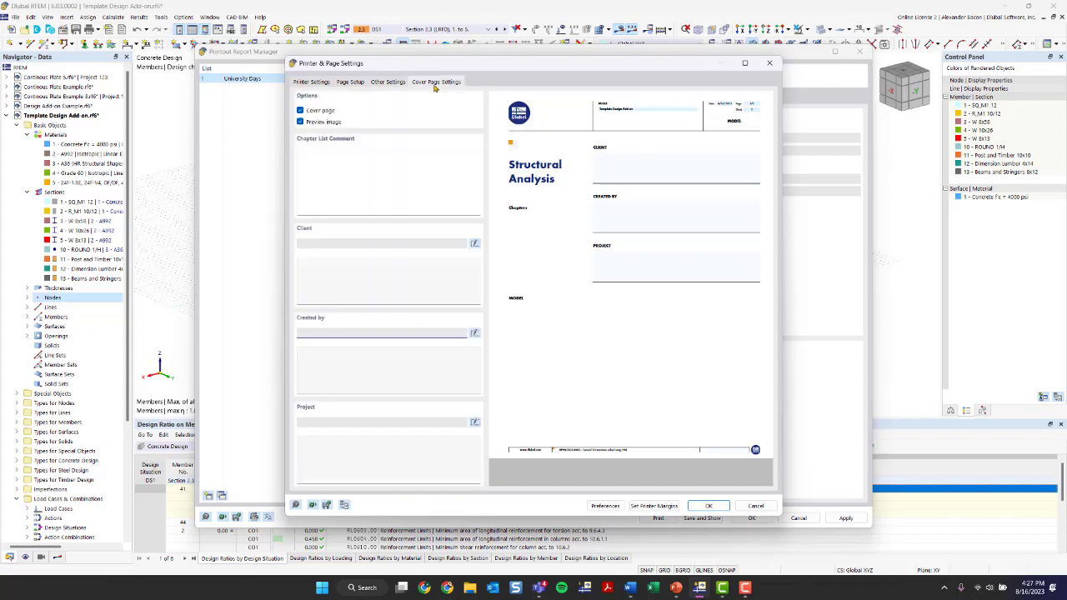
left_click(377, 275)
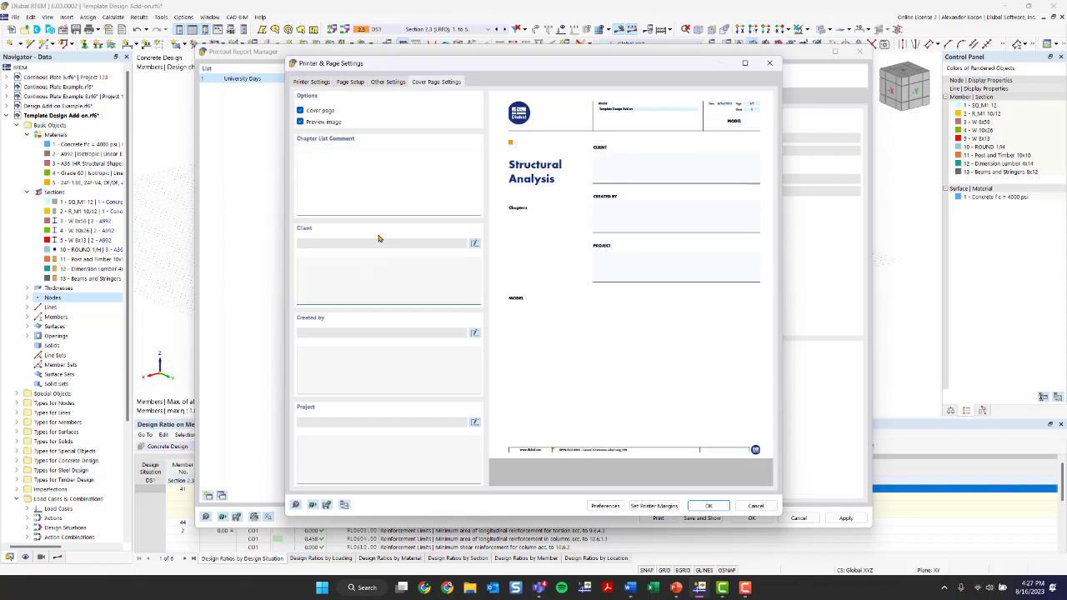
left_click(341, 371)
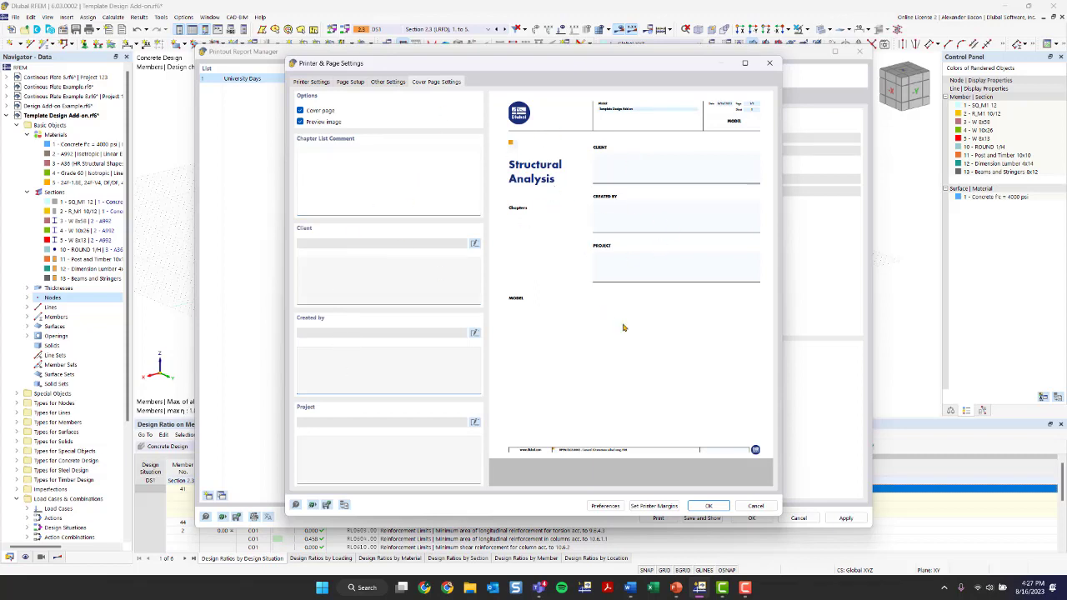
left_click(389, 82)
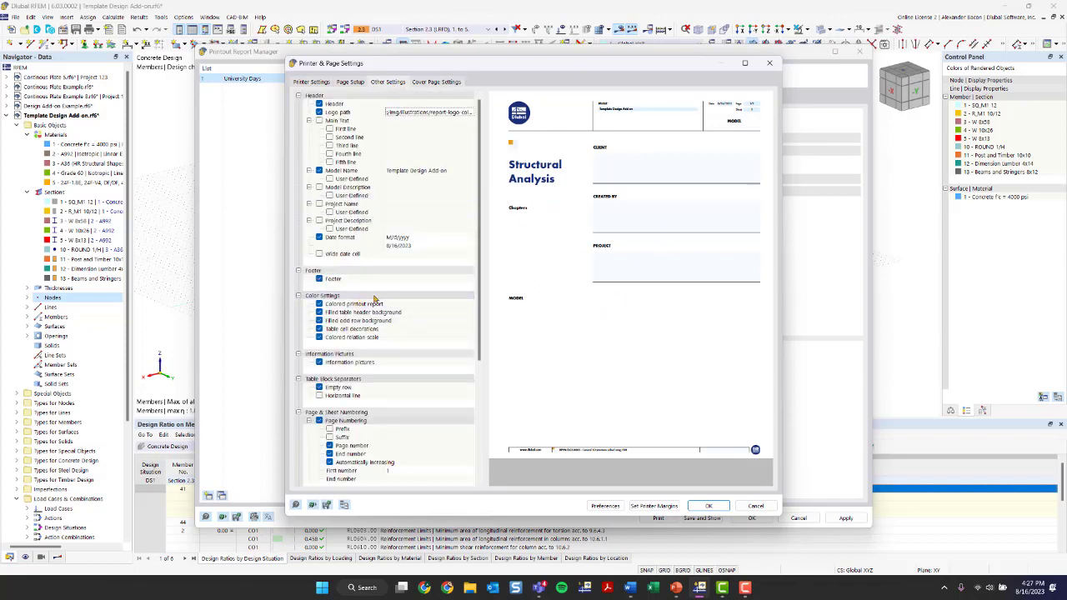
left_click(771, 65)
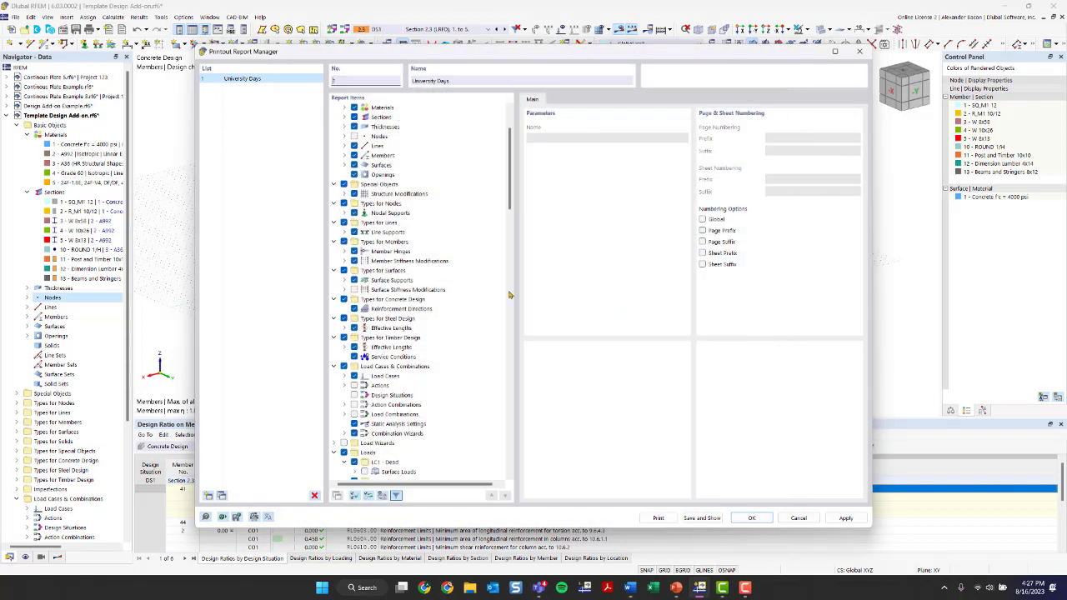
Print the University Days report to a PDF named University Days PR on the Desktop
left_click(659, 518)
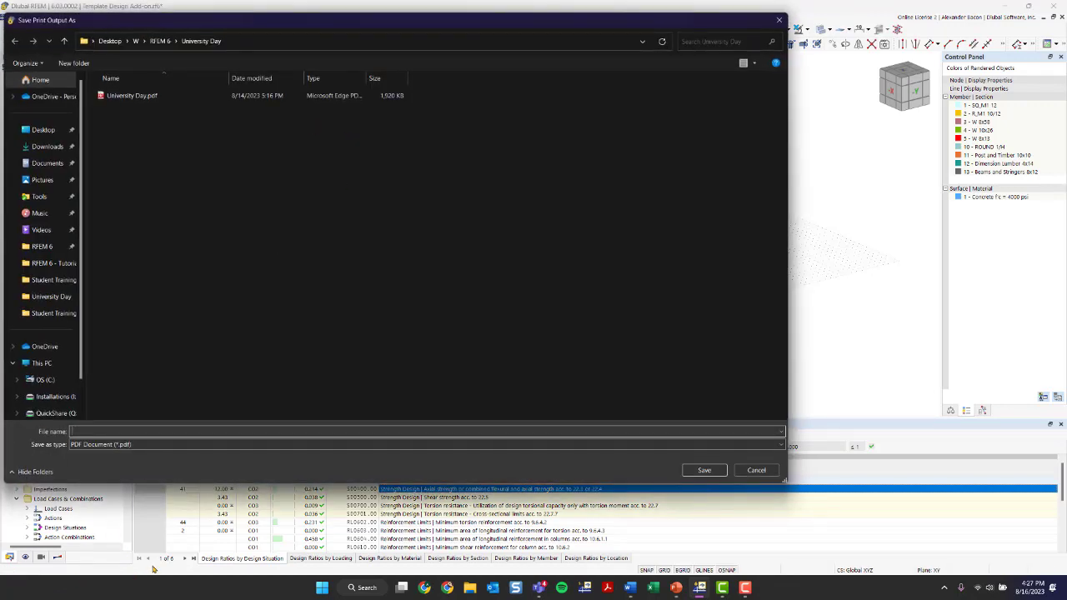
left_click_drag(203, 25, 274, 37)
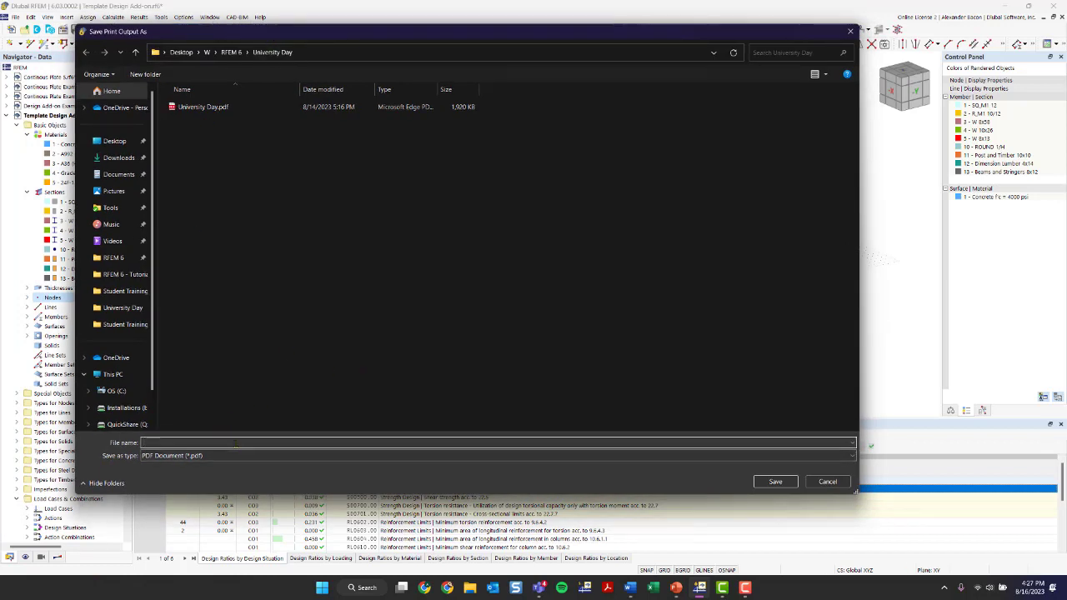
type("Univ")
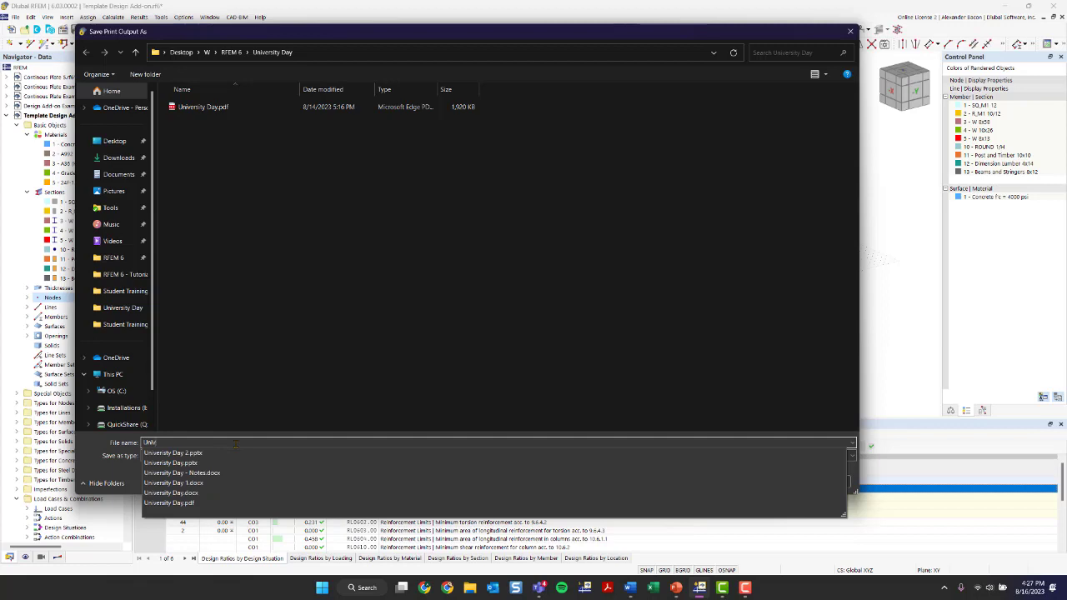
type("er")
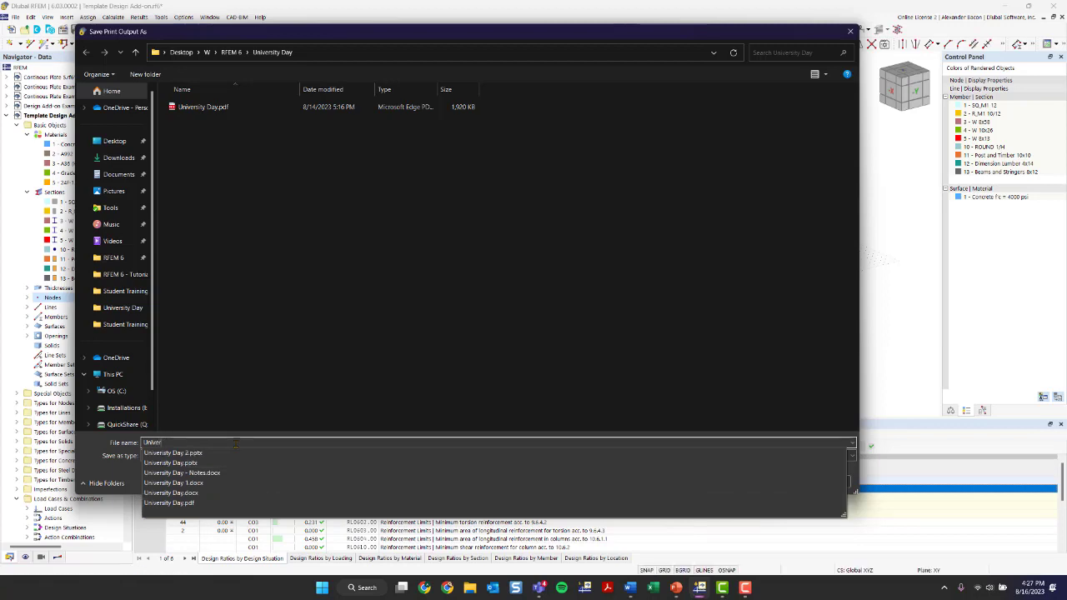
type("sity Days PR")
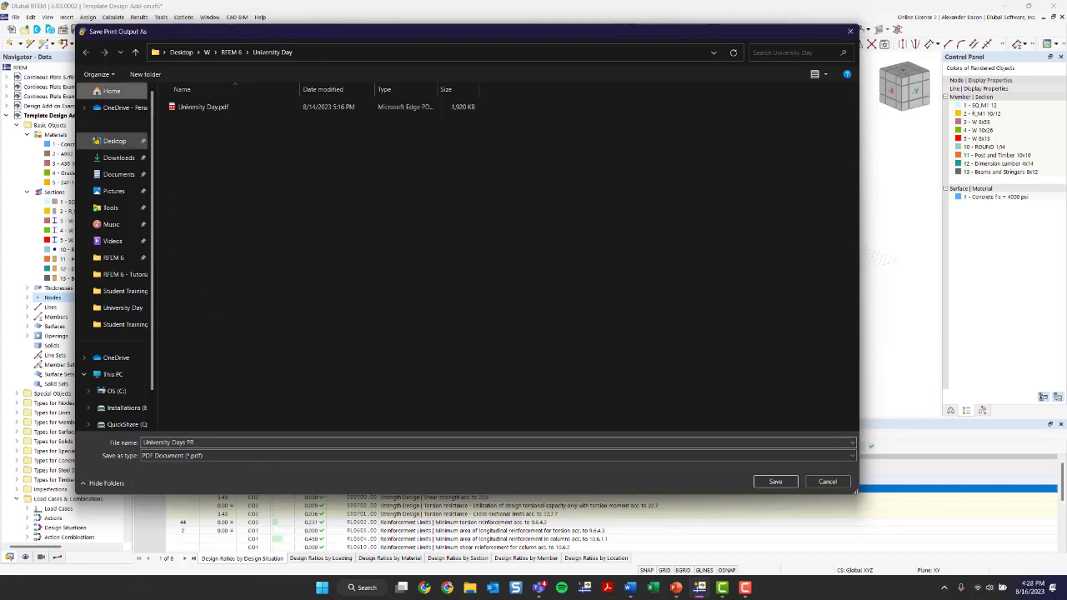
left_click(114, 141)
left_click(775, 482)
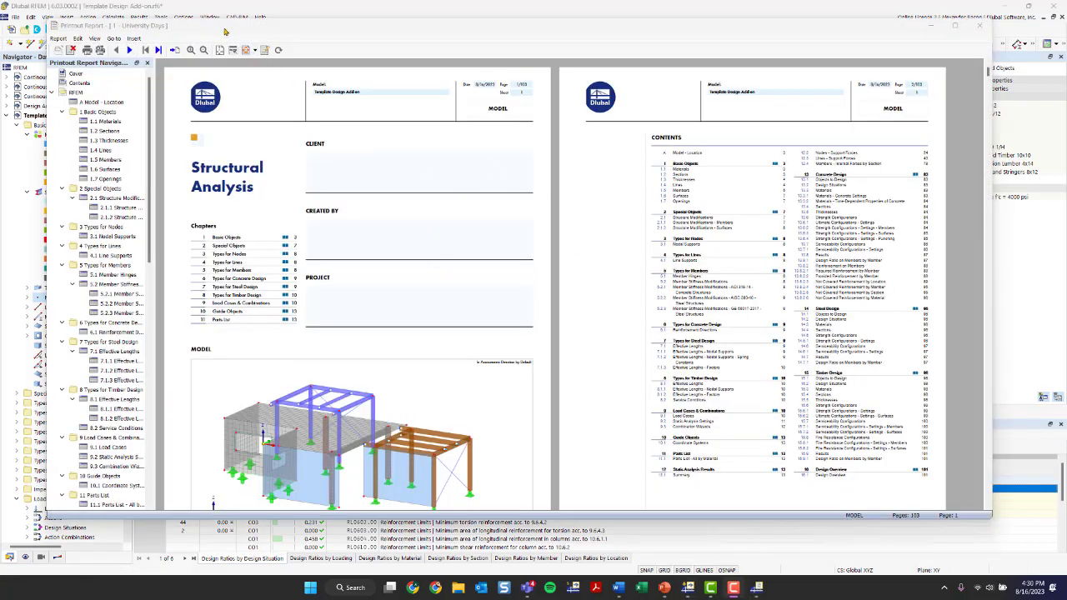
Skim the printed report's cover and chapter tree, and widen the report navigator to fit the full chapter titles
scroll(320, 210, "down", 1)
scroll(108, 247, "down", 3)
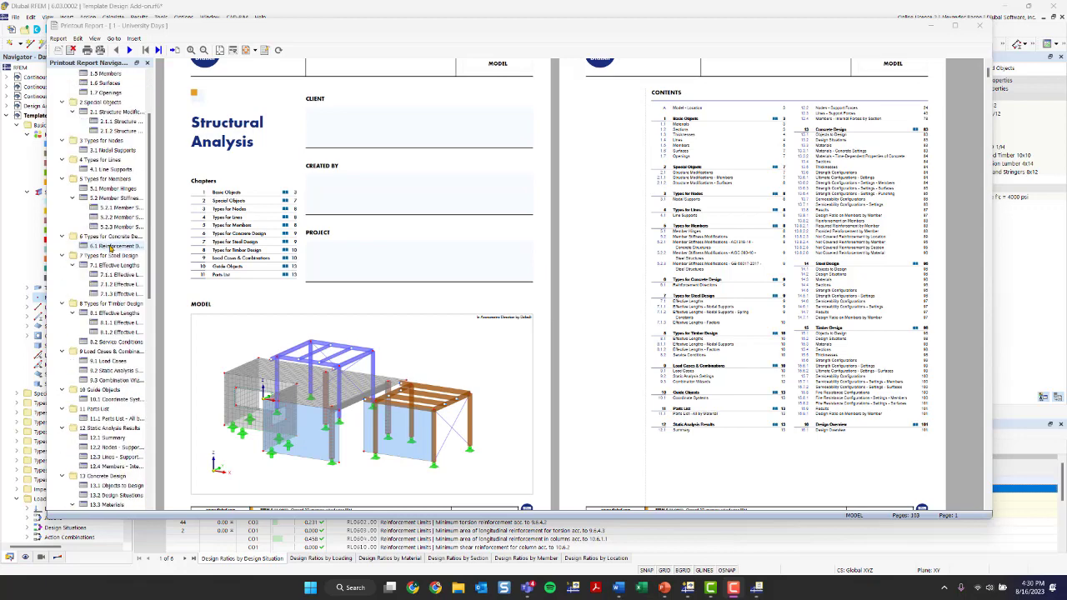
scroll(112, 248, "up", 3)
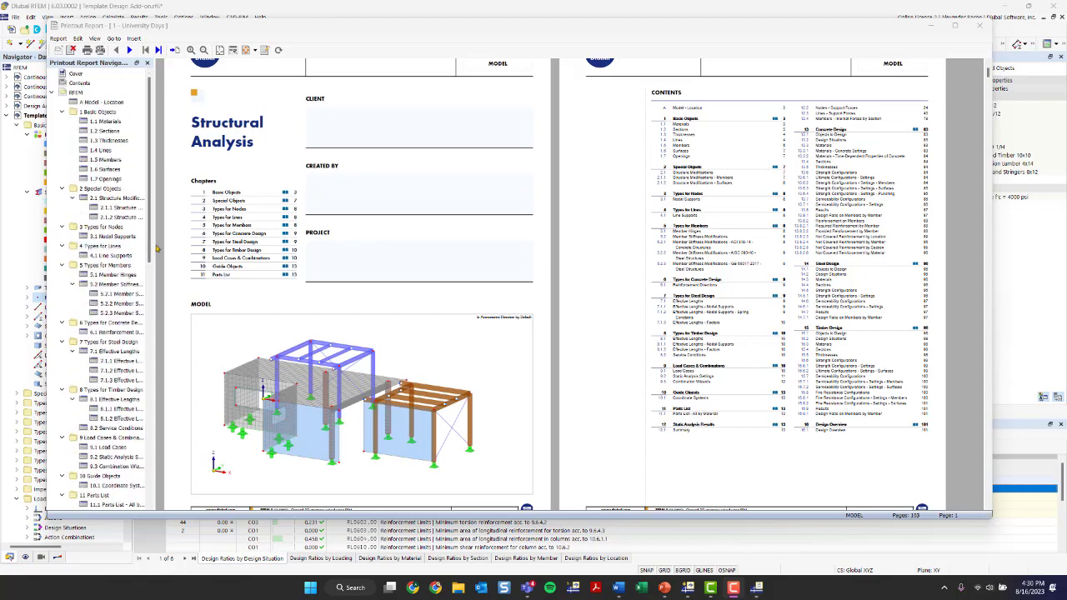
left_click_drag(149, 250, 210, 253)
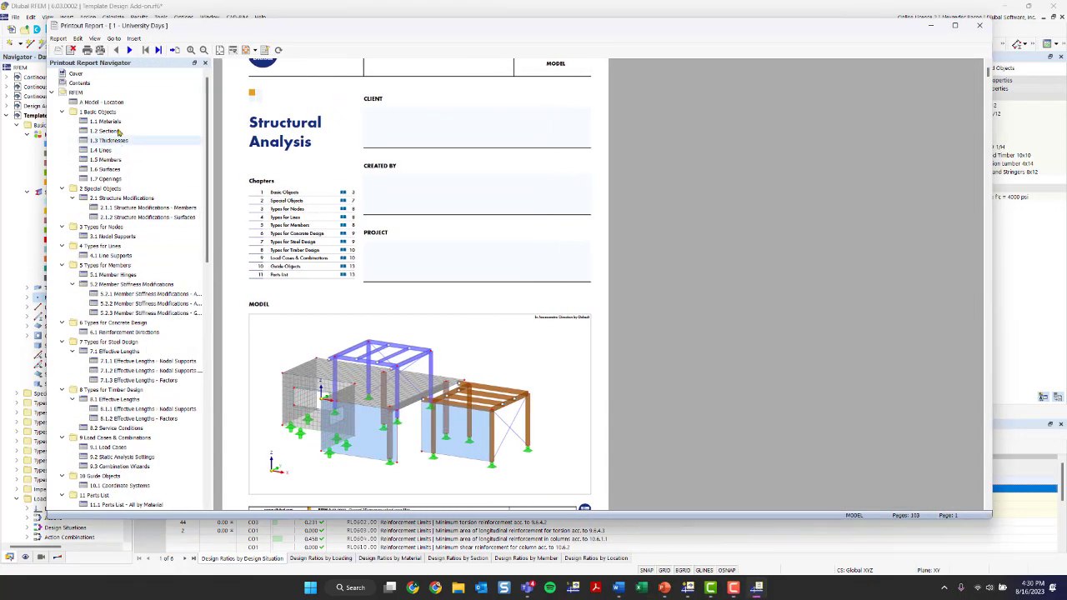
Review the report's Materials, Sections, Thicknesses and Surfaces chapters and the structure modifications for surfaces
left_click(107, 121)
left_click(114, 131)
left_click(114, 171)
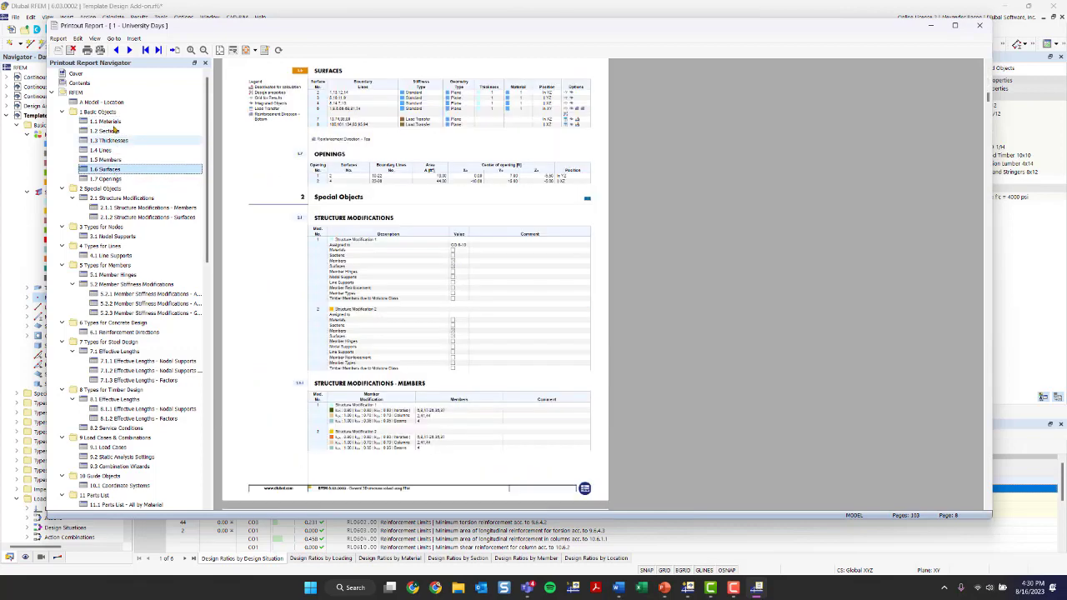
left_click(114, 123)
left_click(106, 132)
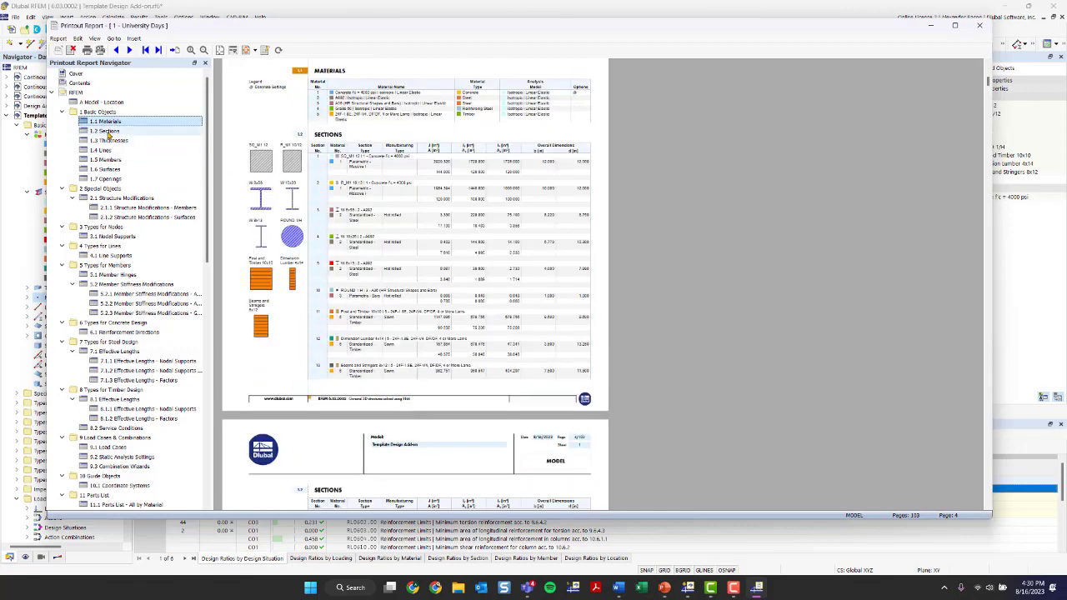
left_click(107, 140)
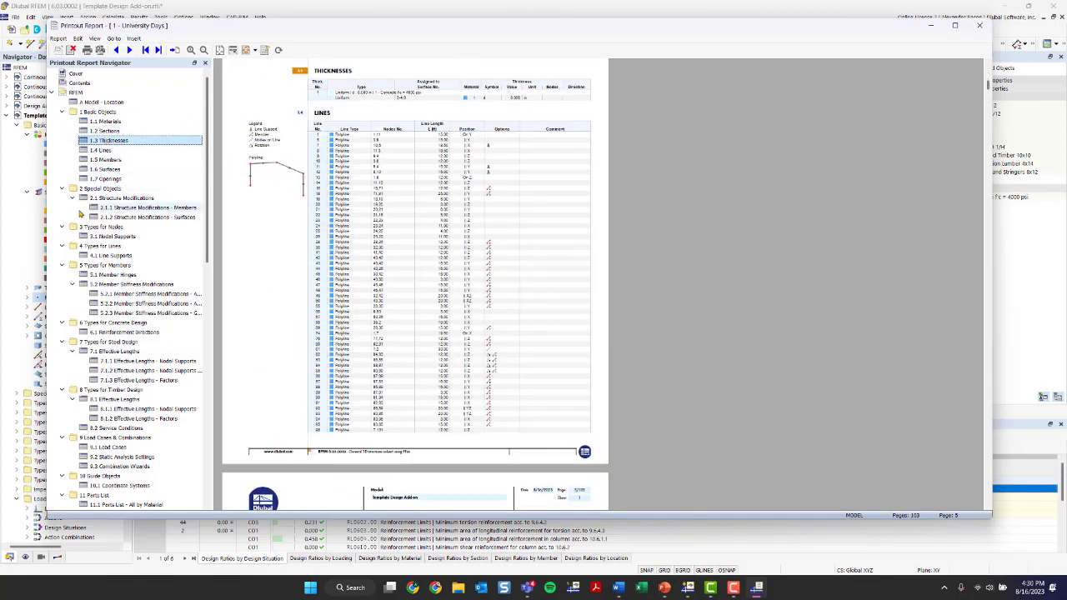
scroll(102, 178, "down", 3)
left_click(83, 131)
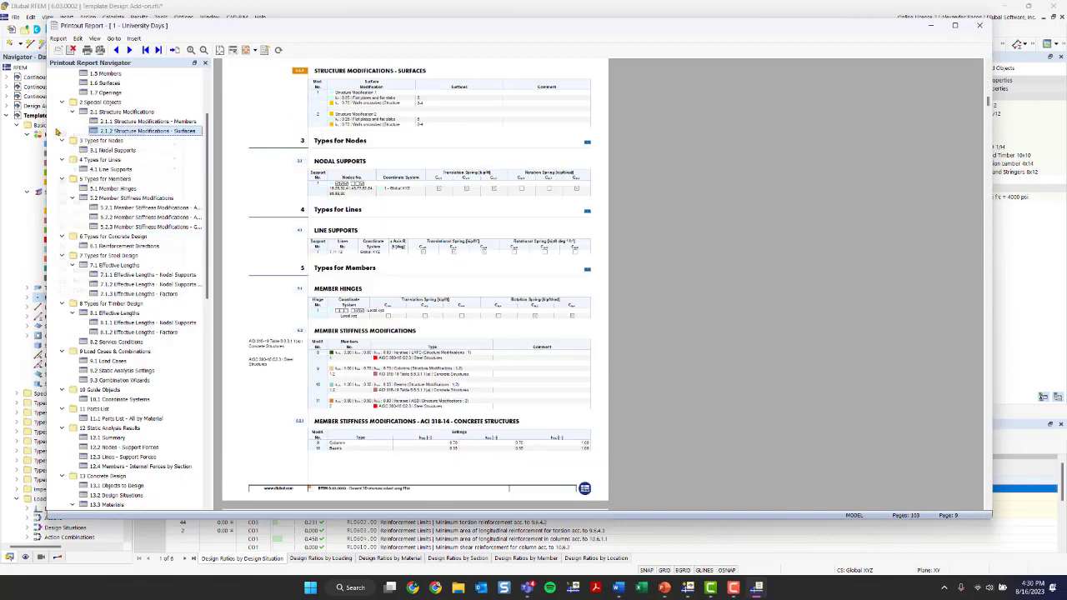
Collapse the report's chapter tree and read through the Steel Design chapter, from the objects to design to the design ratios by member
right_click(57, 131)
left_click(87, 290)
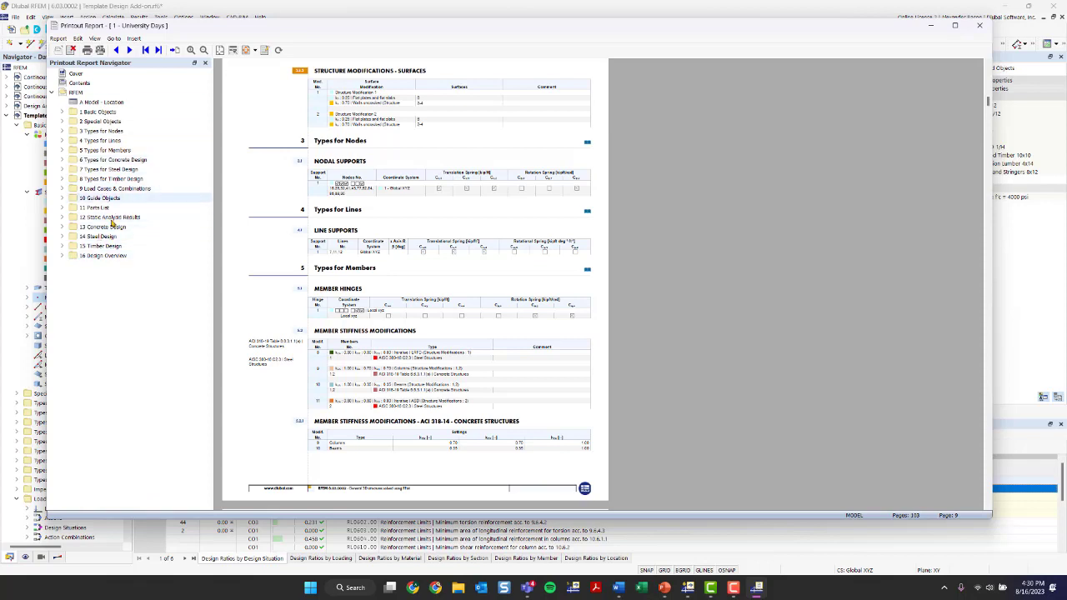
left_click(63, 237)
left_click(111, 246)
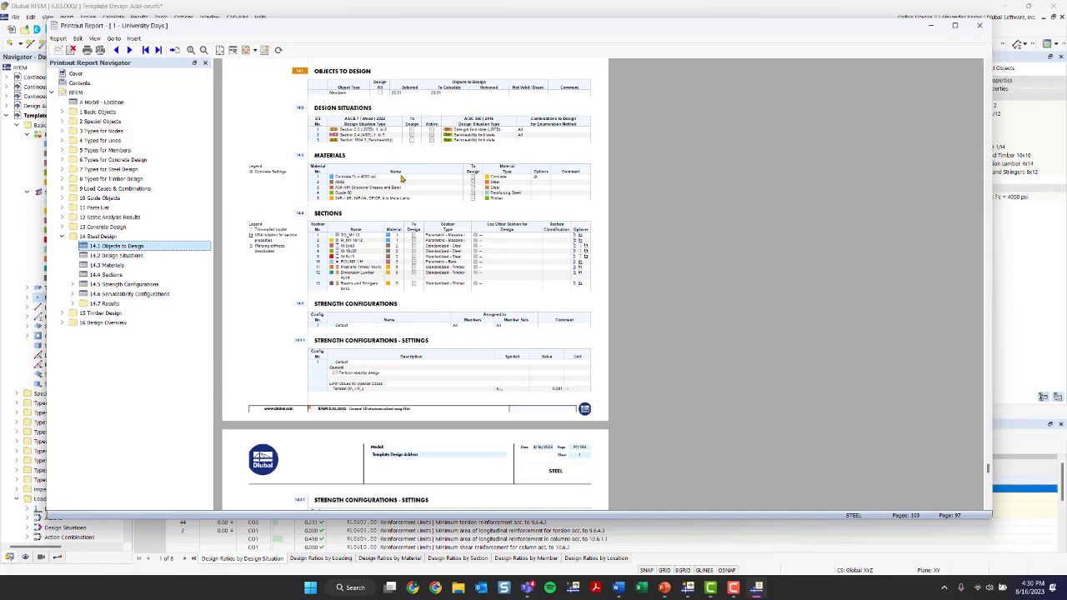
scroll(423, 222, "down", 8)
scroll(423, 223, "down", 6)
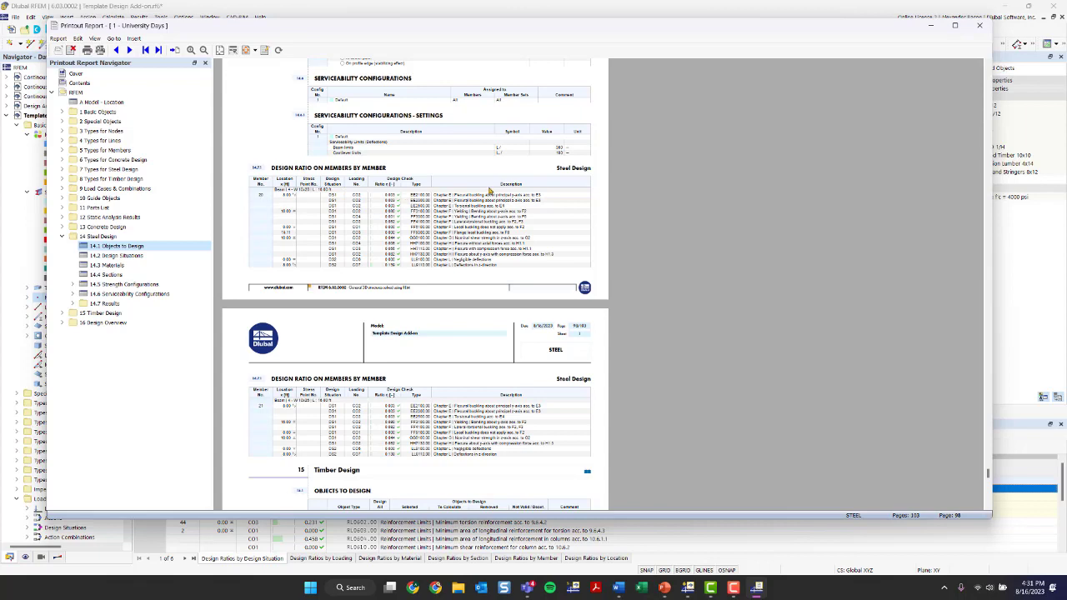
scroll(538, 202, "down", 9)
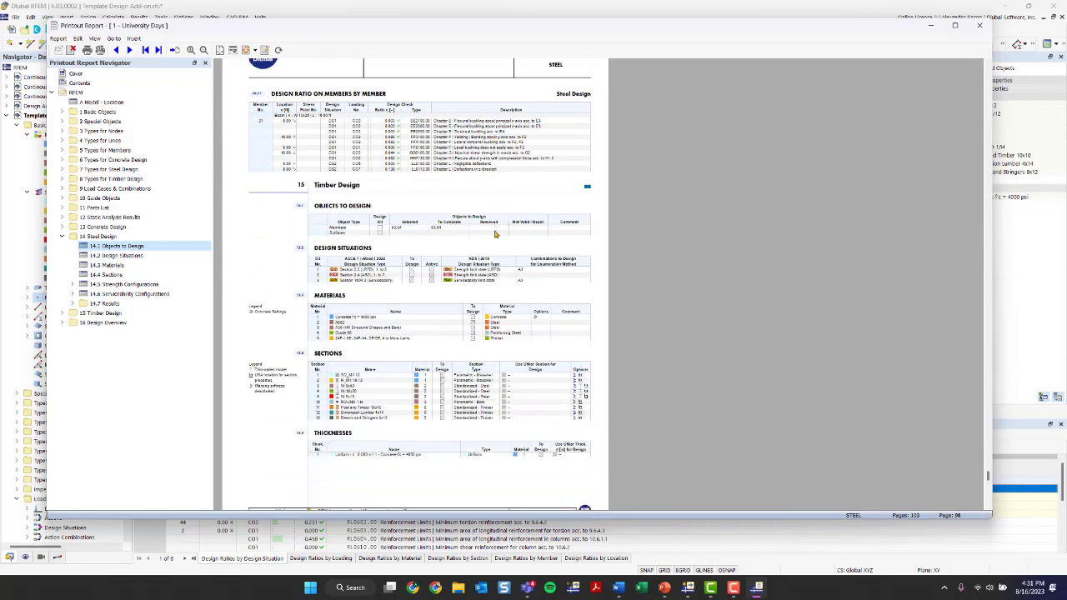
scroll(494, 239, "up", 2)
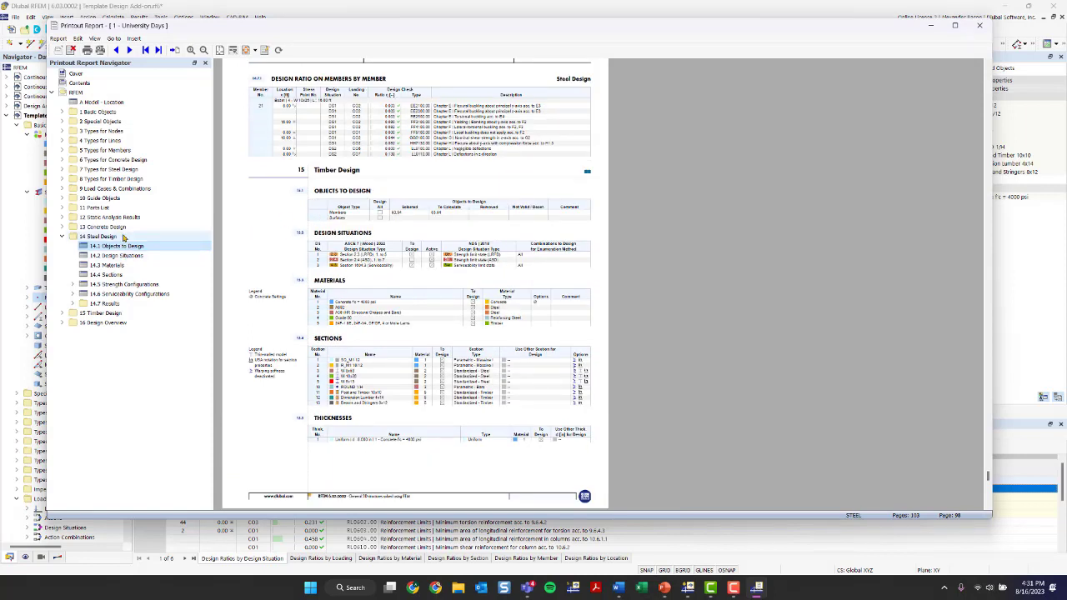
Reorder the Steel Design chapter so that Design Situations comes directly after Sections
left_click(108, 256)
left_click_drag(111, 261, 113, 280)
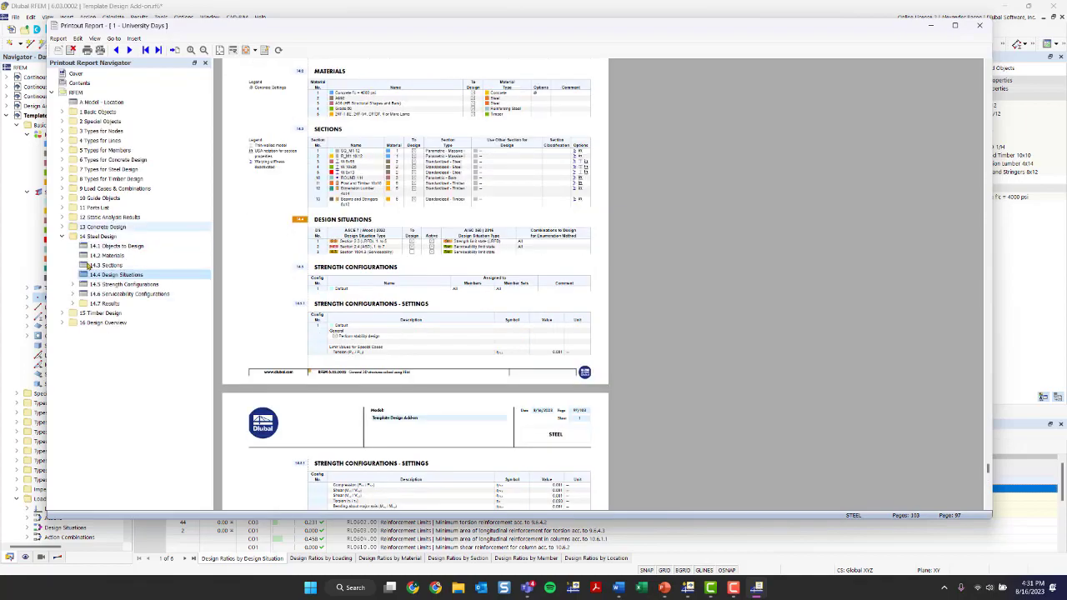
Check the printout report's editing options, and close the report
left_click_drag(329, 27, 376, 29)
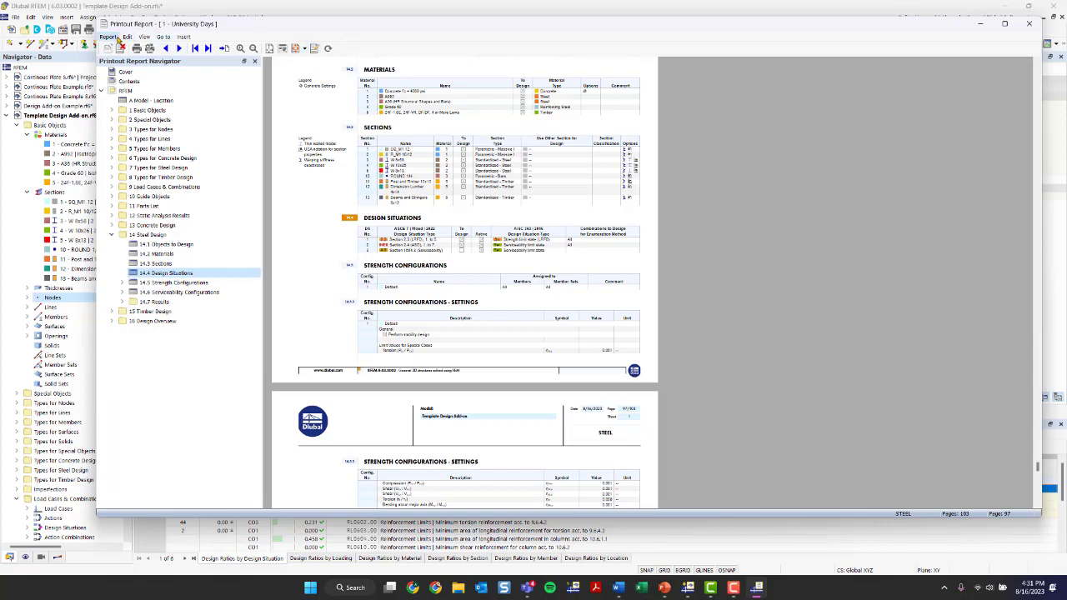
left_click(115, 38)
mouse_move(127, 38)
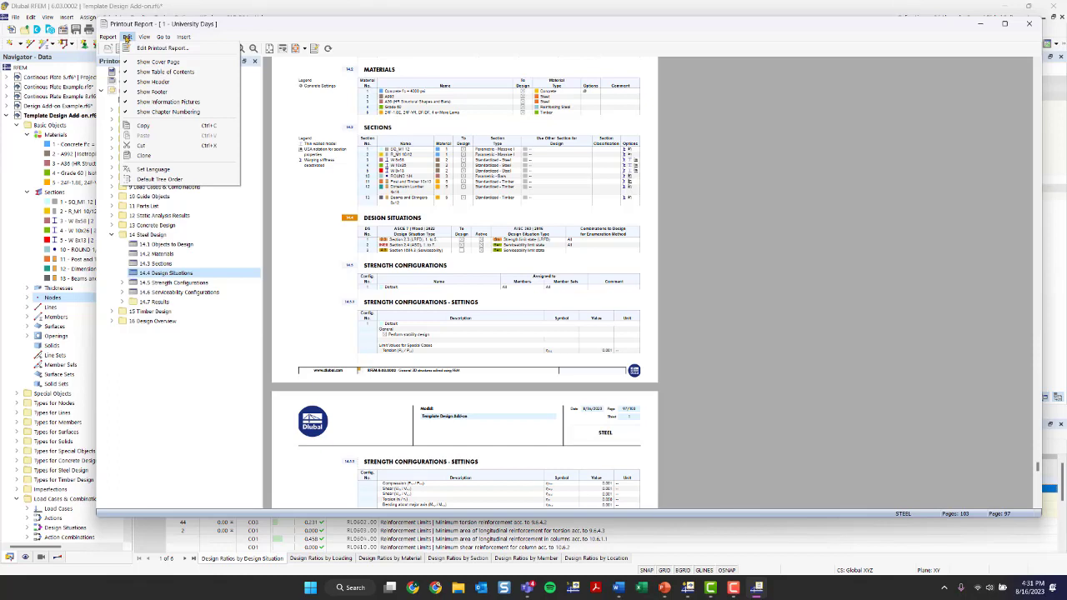
left_click(311, 28)
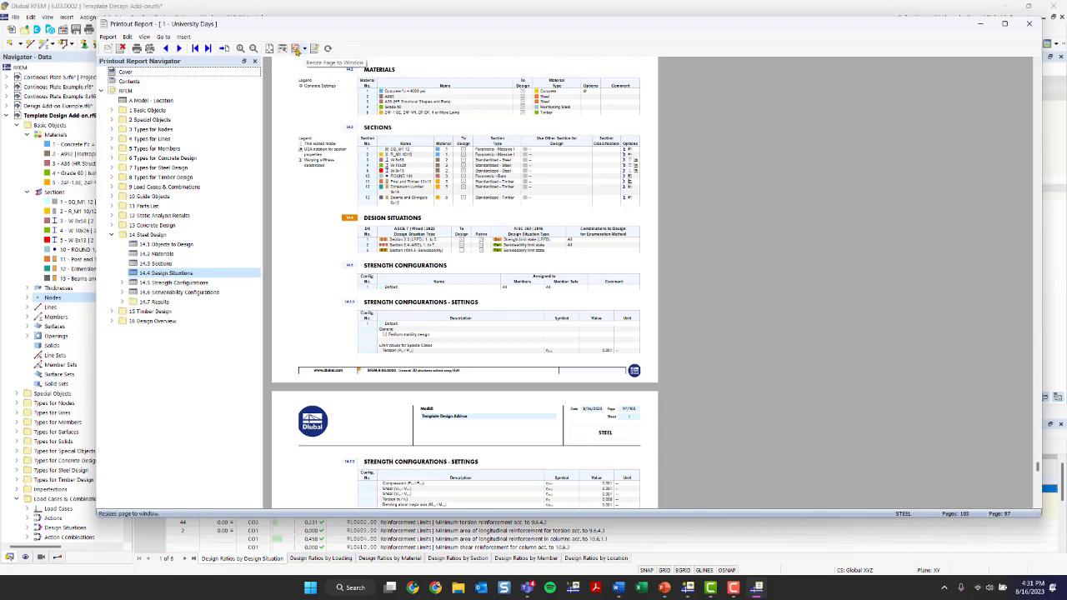
left_click(1029, 23)
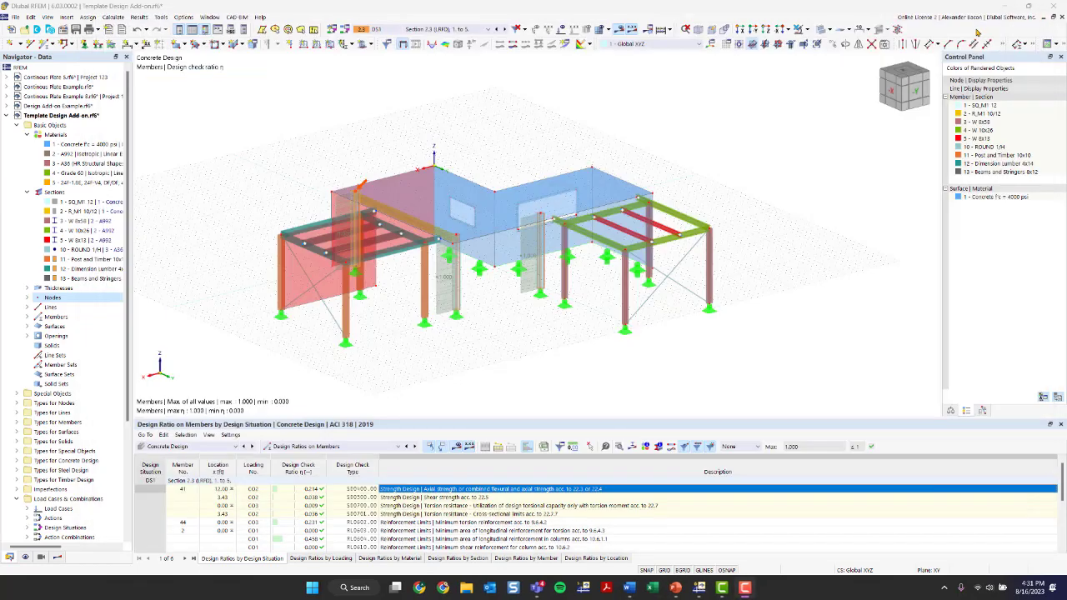
Start a new printout report entry and look through the report templates, including the generated one and Timber Design
left_click(106, 30)
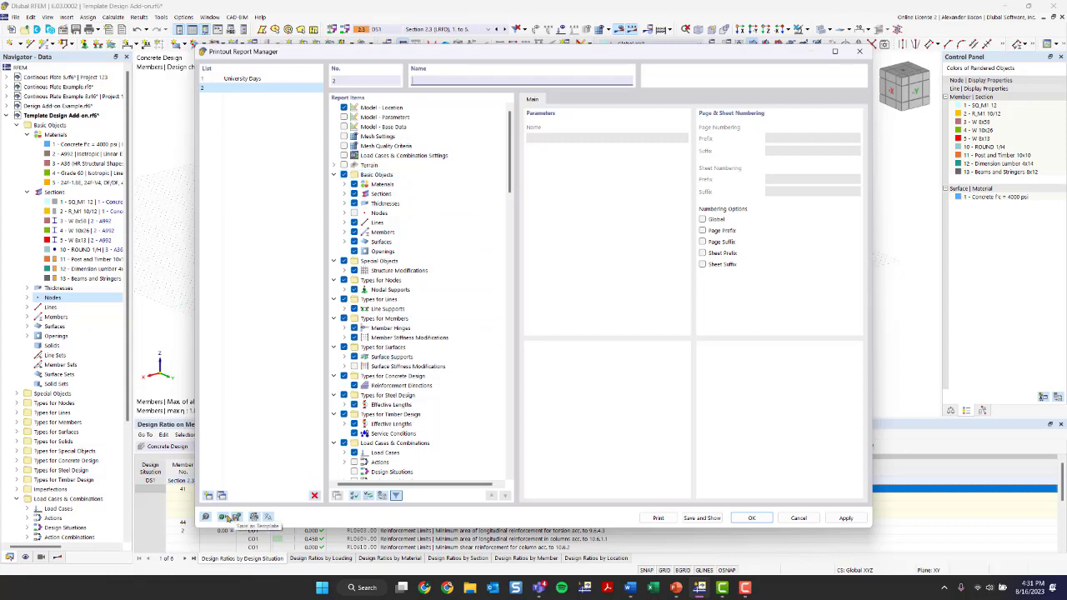
left_click(223, 518)
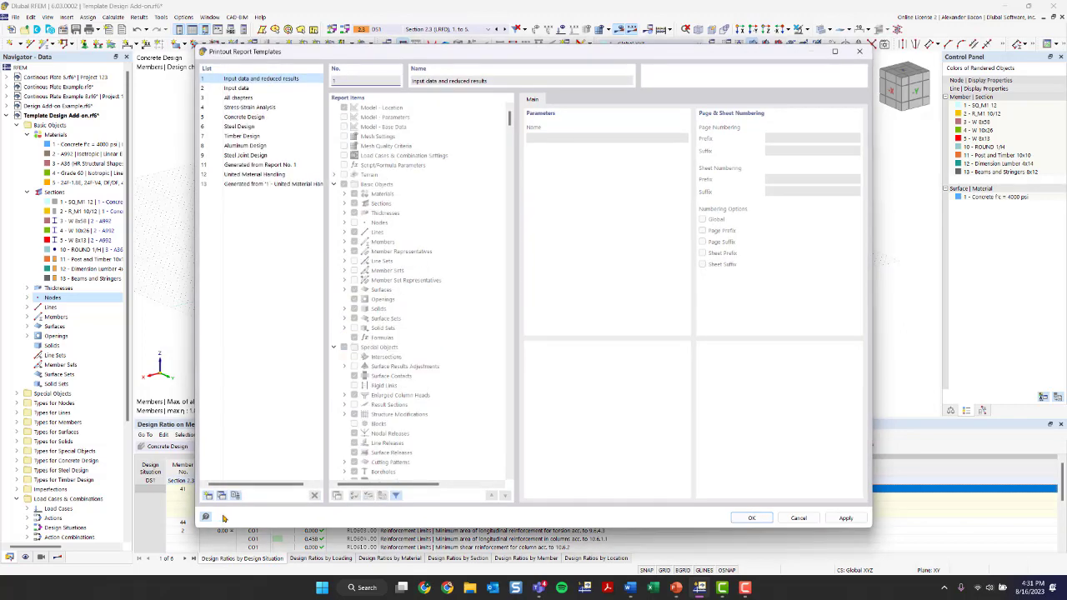
left_click(267, 183)
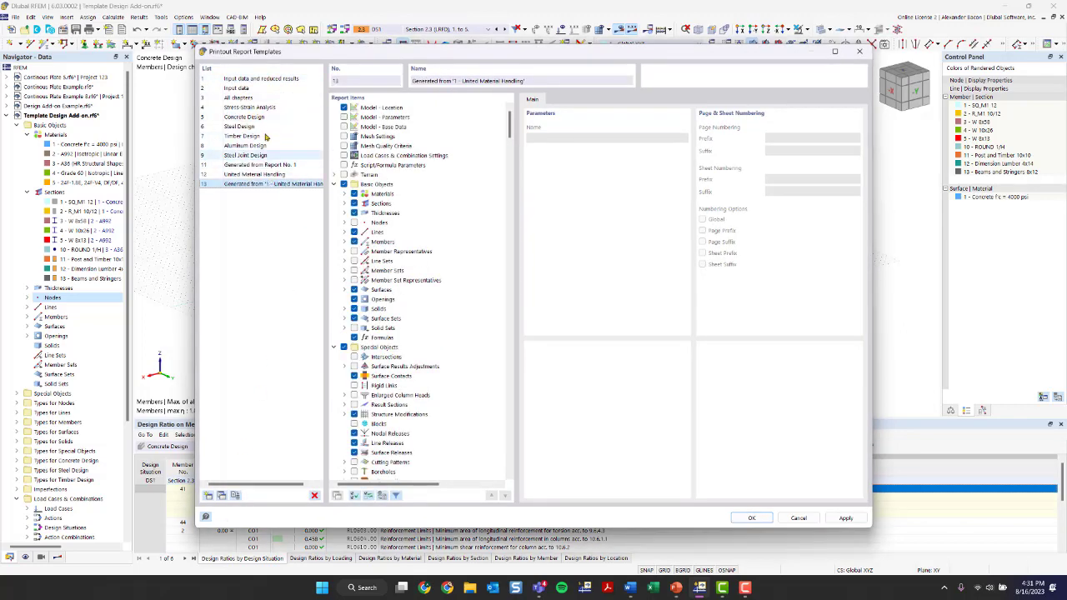
left_click(274, 136)
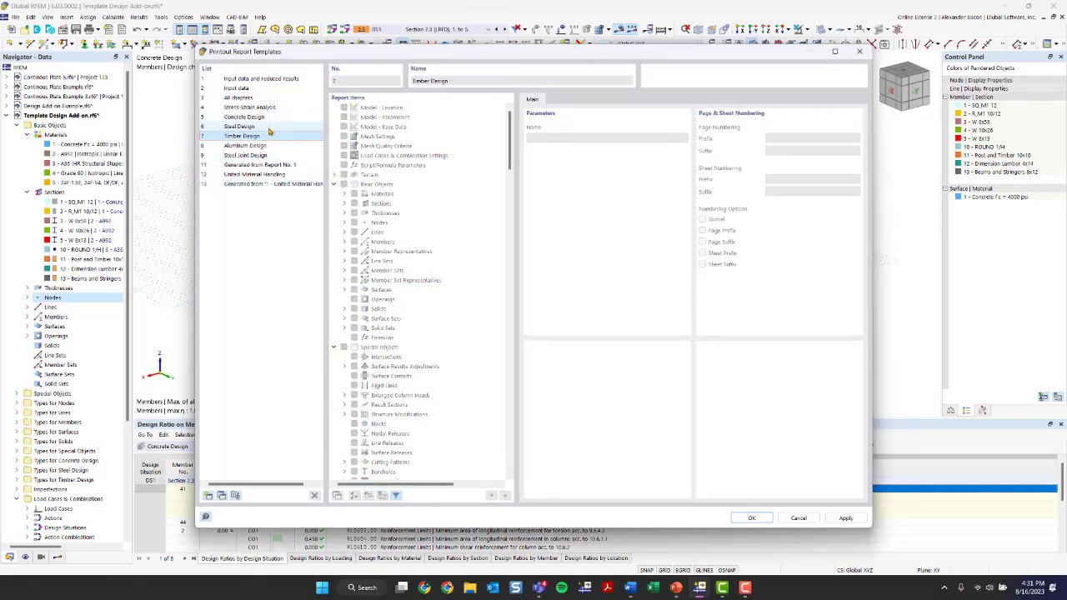
left_click(861, 51)
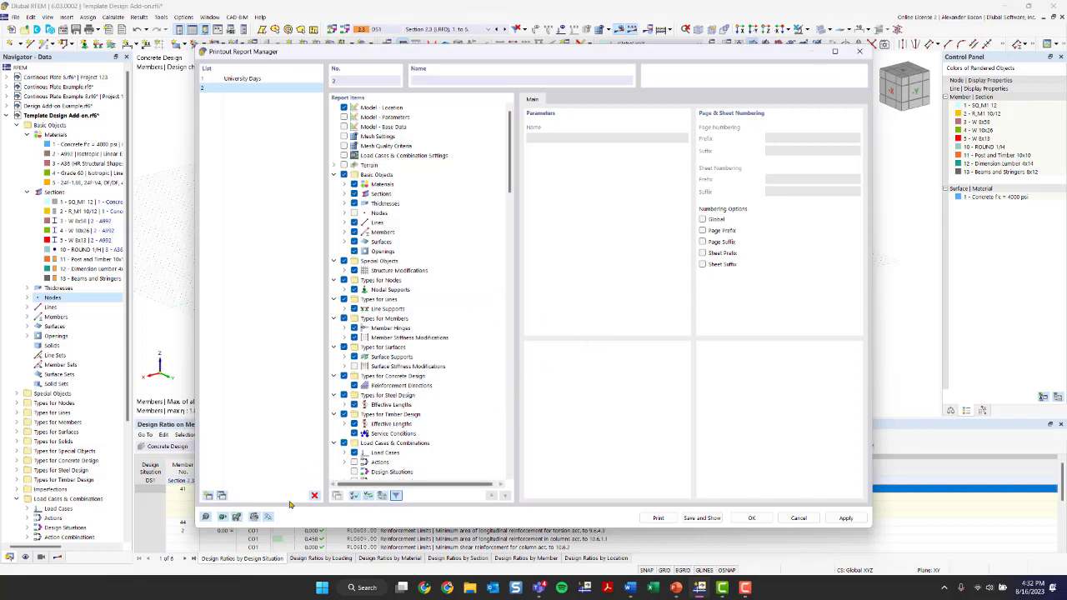
View the page settings templates available for the report, and close the settings and the Printout Report Manager
left_click(254, 517)
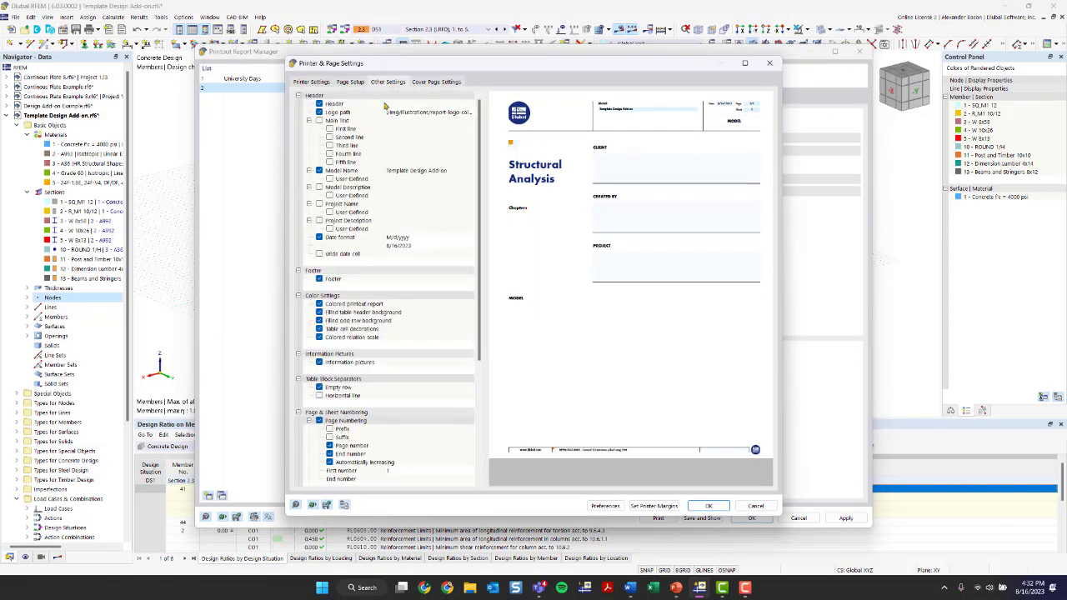
left_click(314, 506)
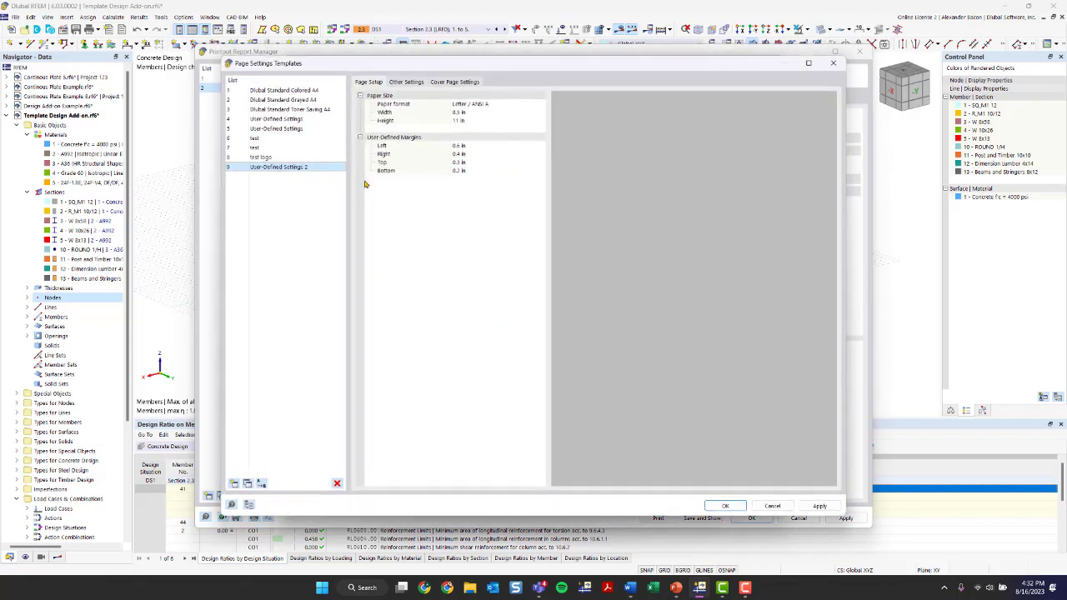
left_click(833, 63)
left_click(770, 62)
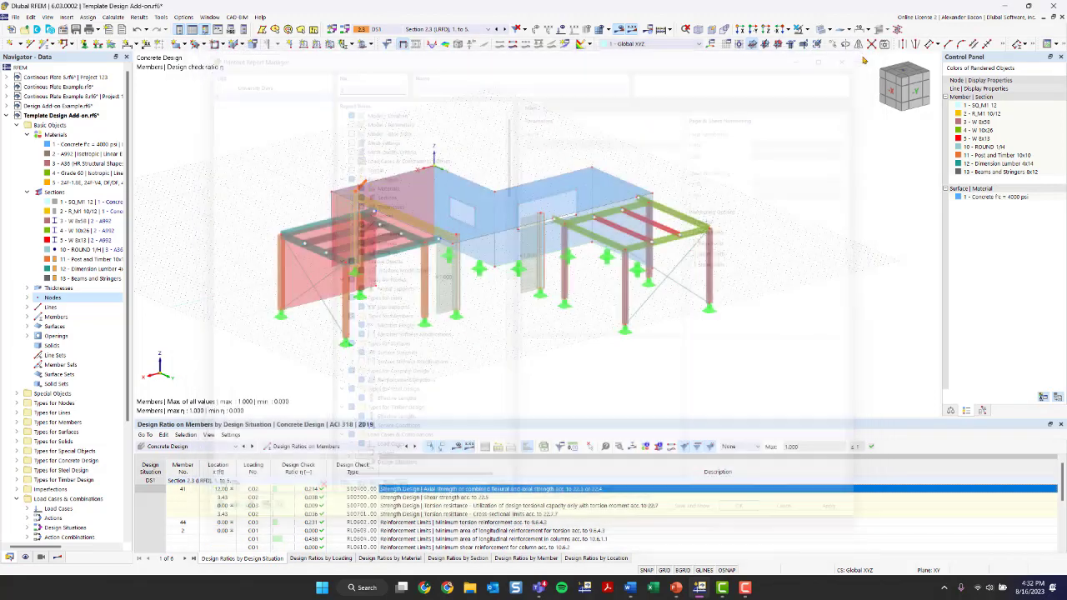
left_click(860, 52)
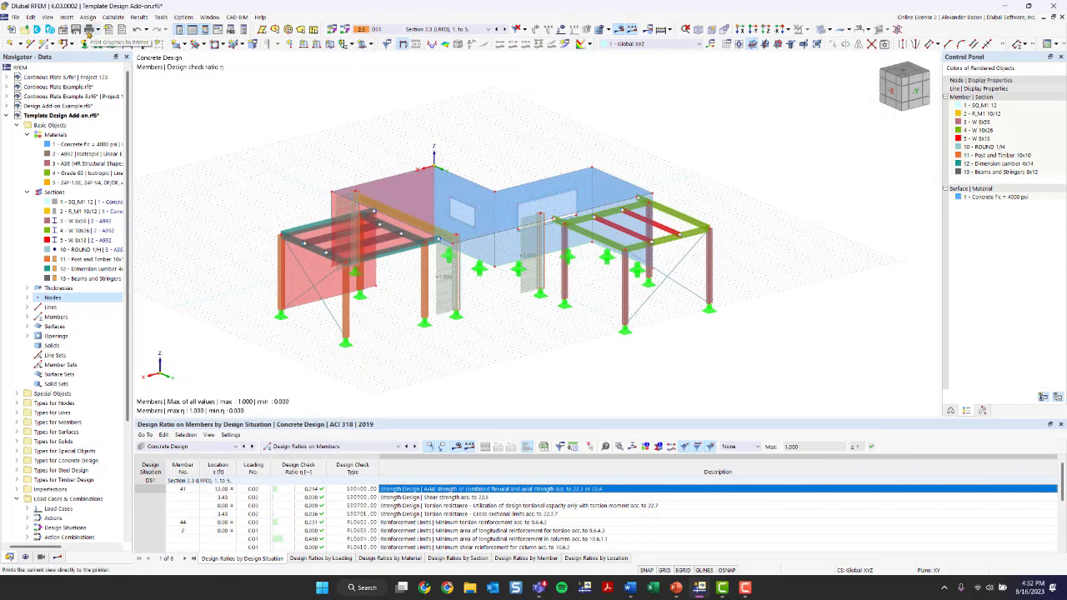
Start sending the model graphics to the University Days printout report, and set the window to print to Multi print
left_click(98, 31)
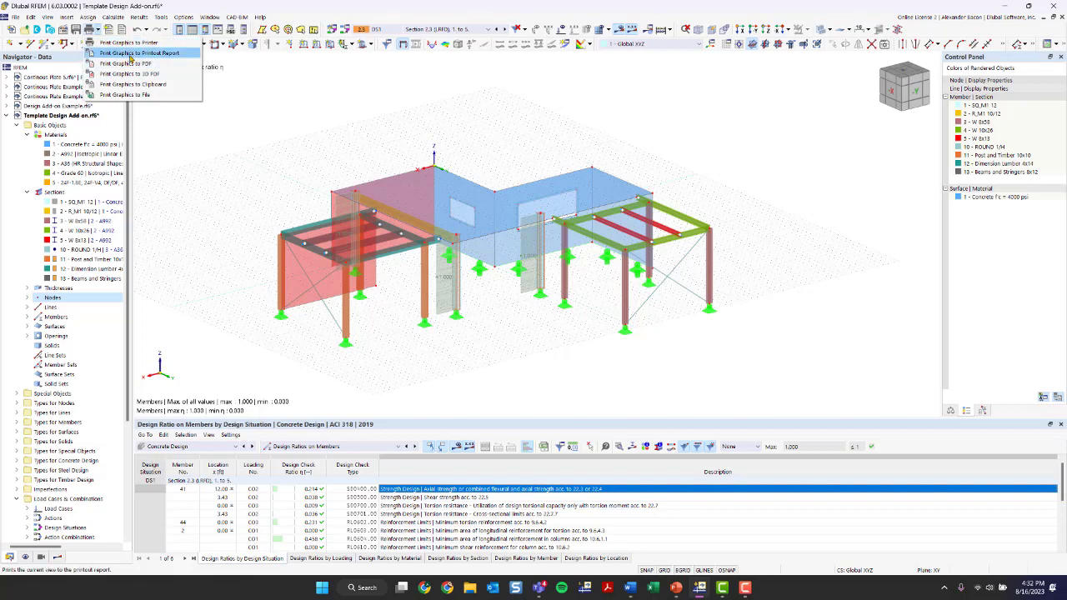
left_click(130, 53)
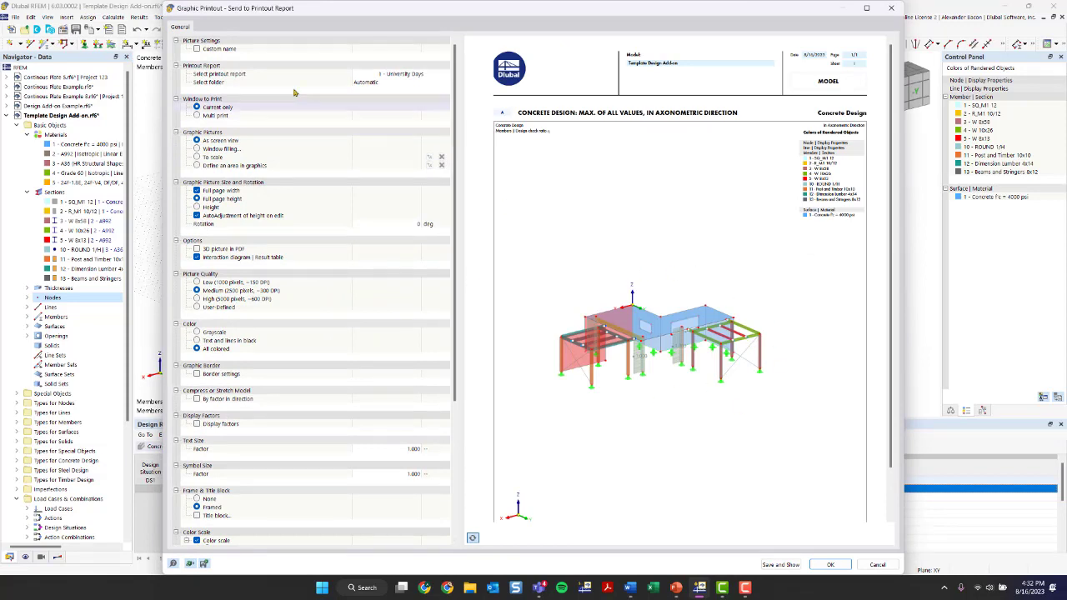
left_click(198, 106)
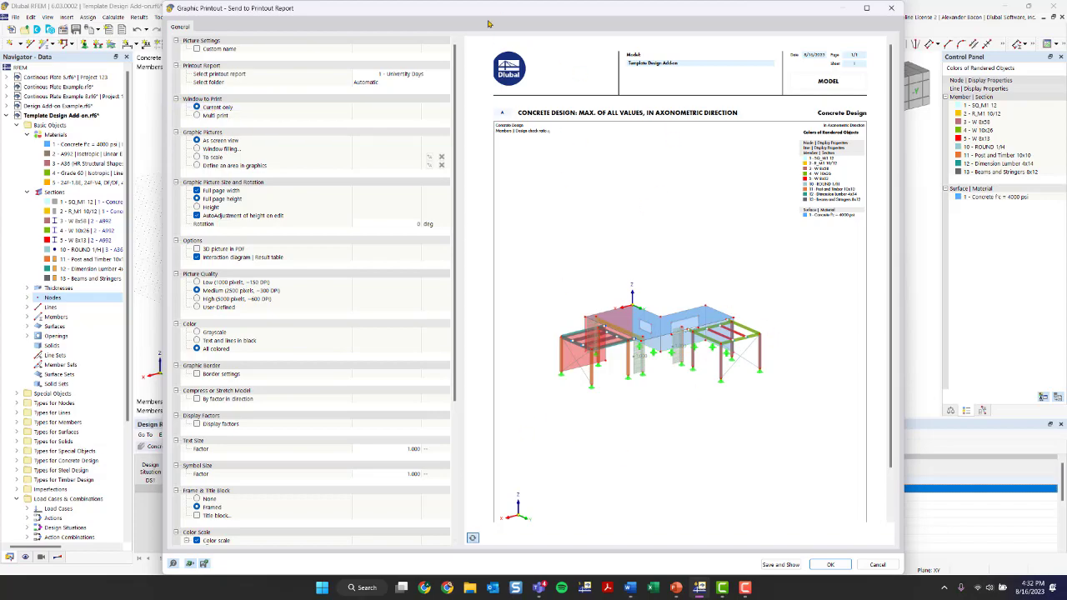
left_click_drag(480, 10, 575, 233)
left_click_drag(569, 124, 436, 22)
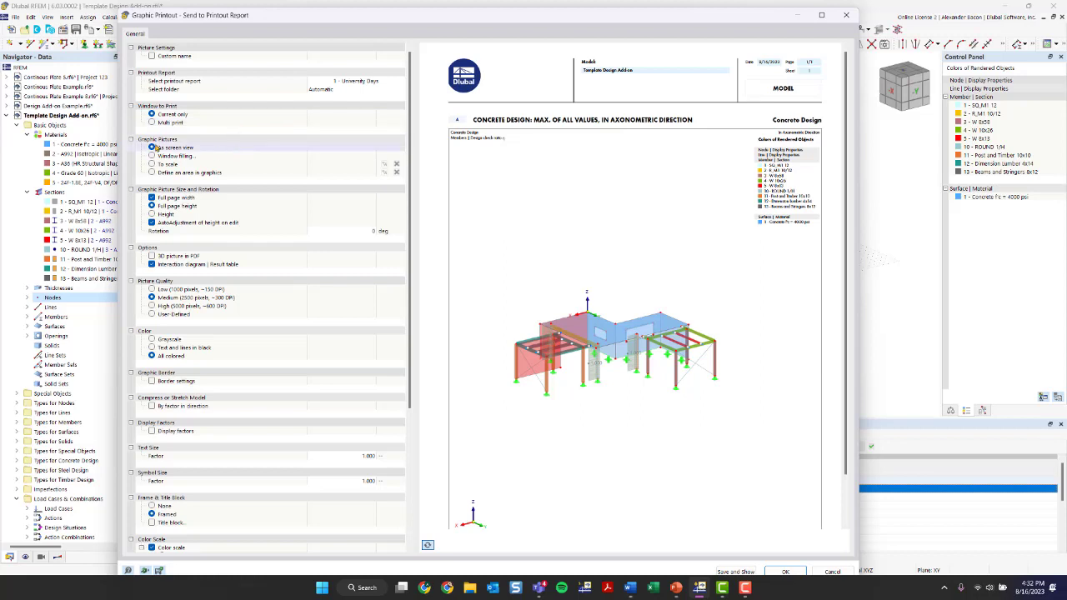
left_click(152, 123)
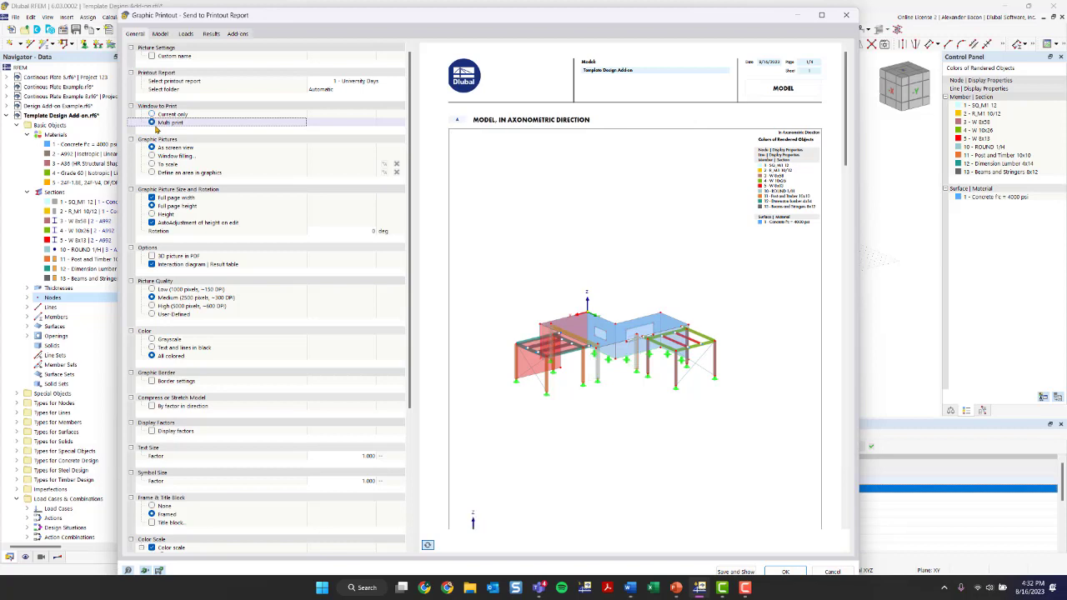
Look through the multi-print options for the model, loads, results and design add-ons
left_click(161, 34)
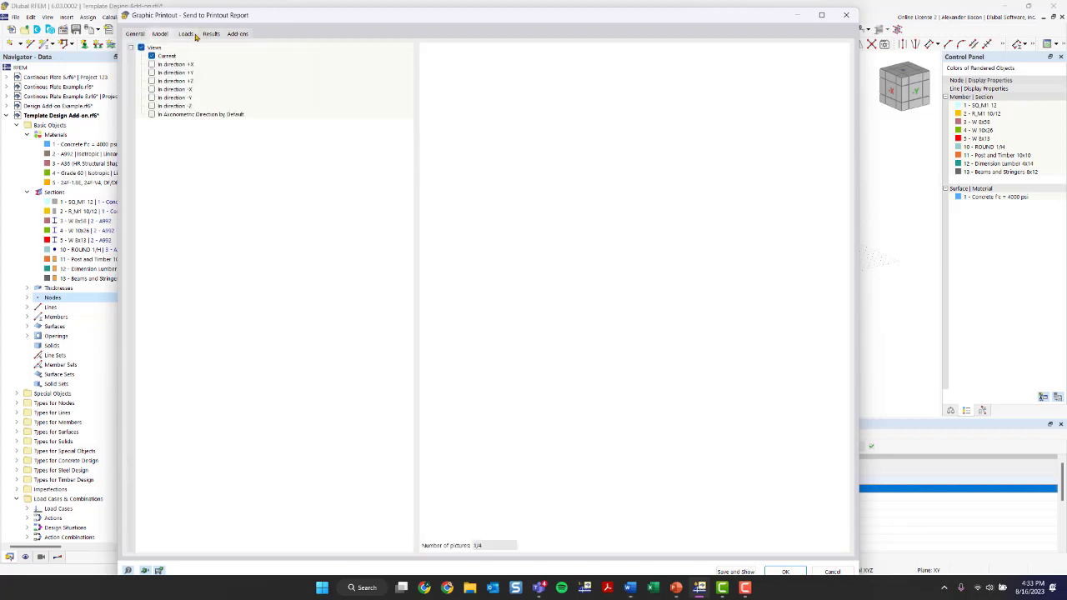
left_click(194, 35)
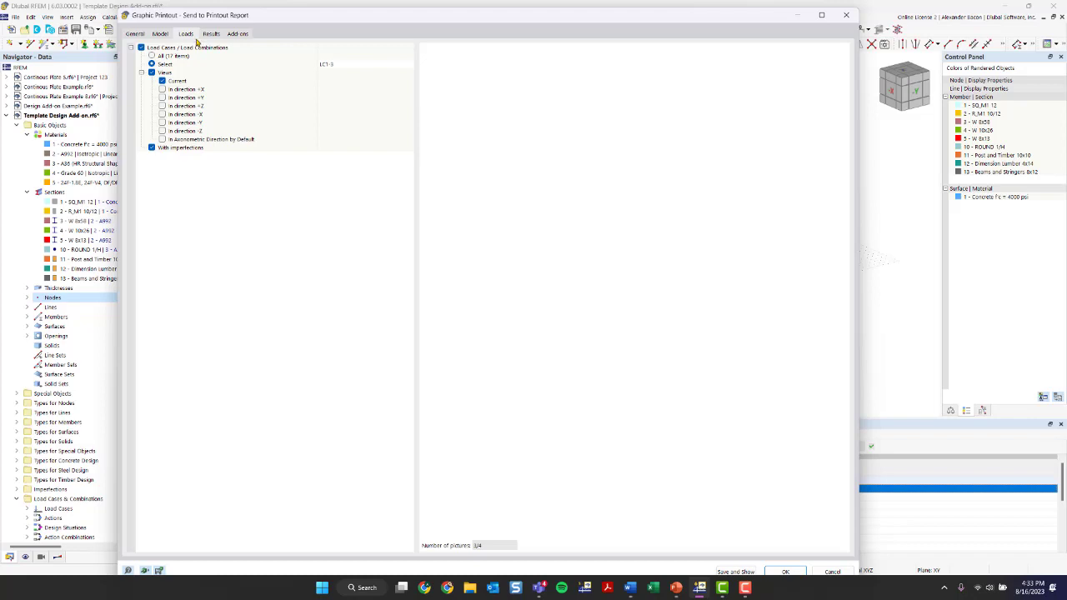
left_click(212, 35)
left_click(182, 34)
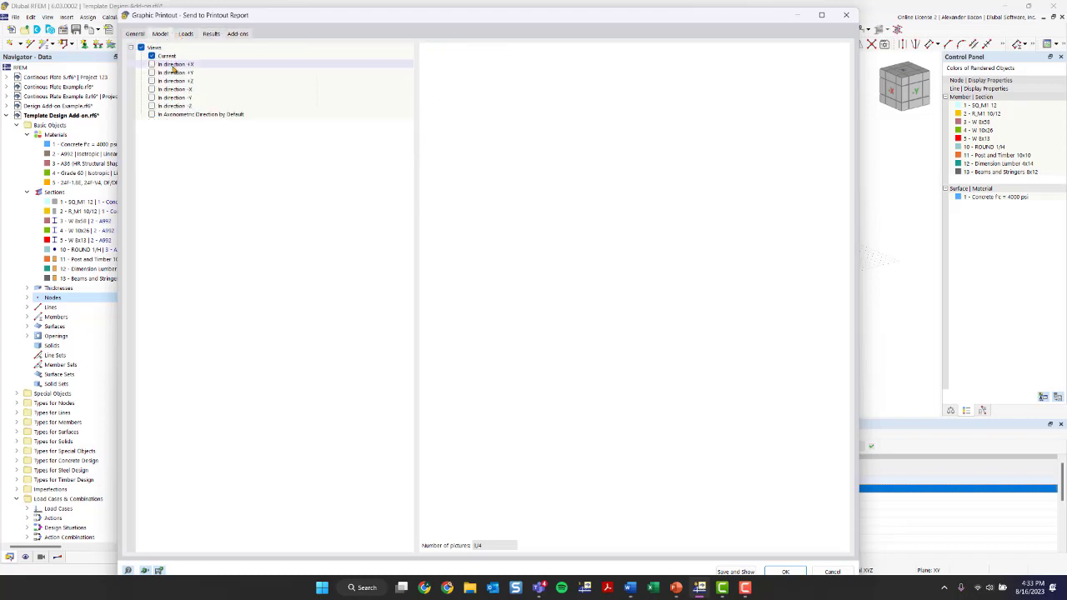
left_click(211, 34)
left_click(237, 35)
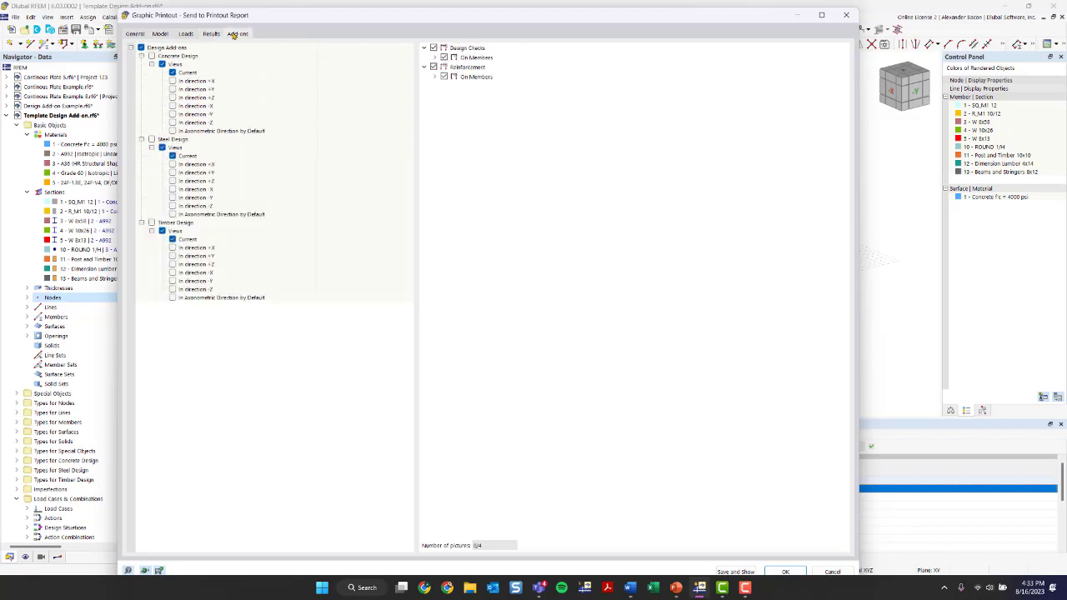
left_click(211, 34)
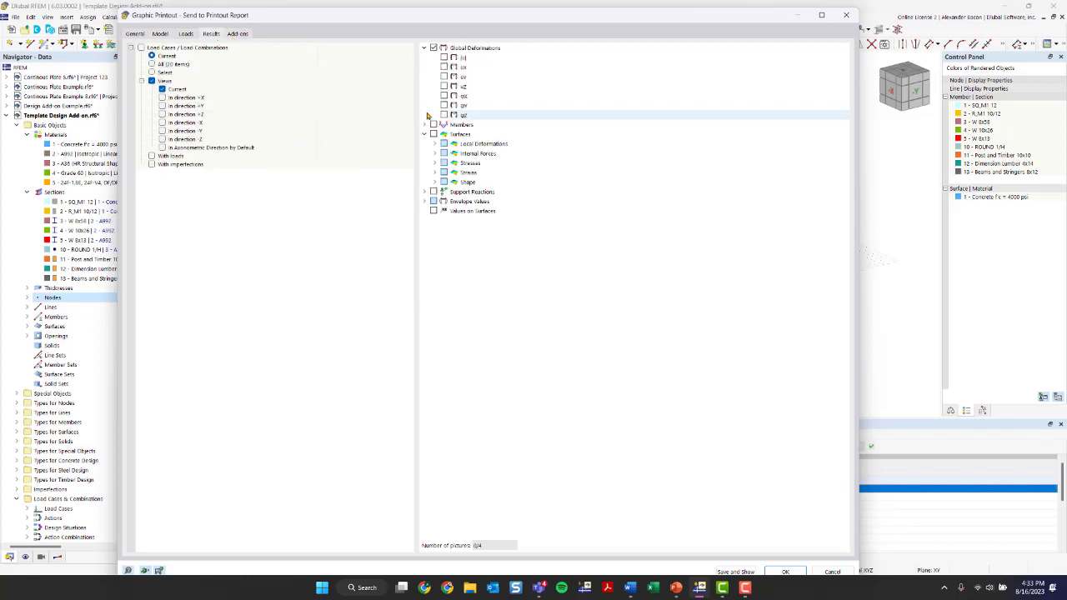
Set the model pictures to the +X direction view instead of the current view
left_click(159, 34)
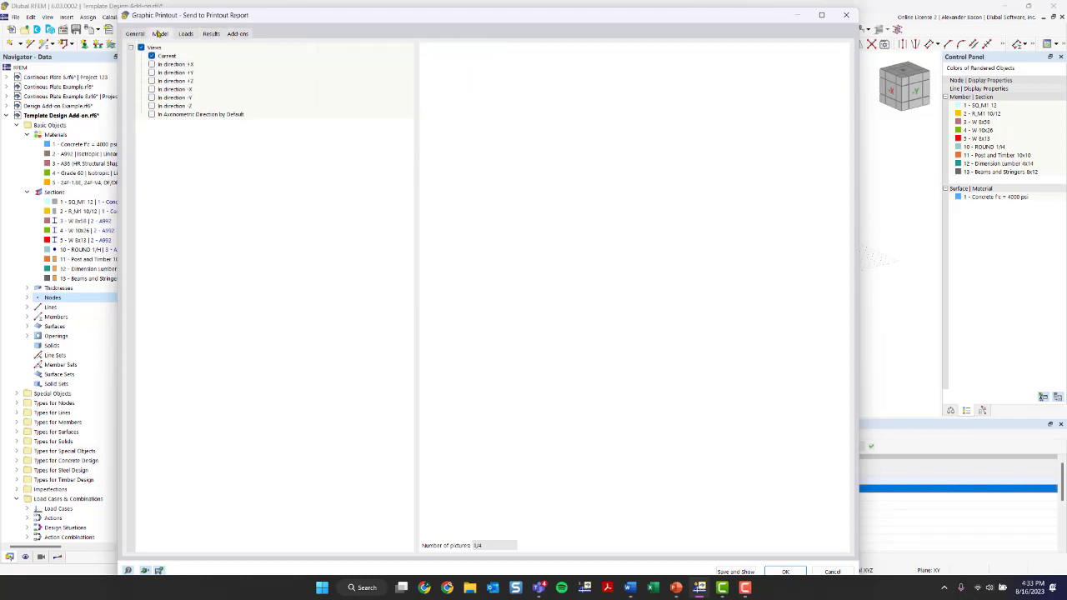
left_click(151, 56)
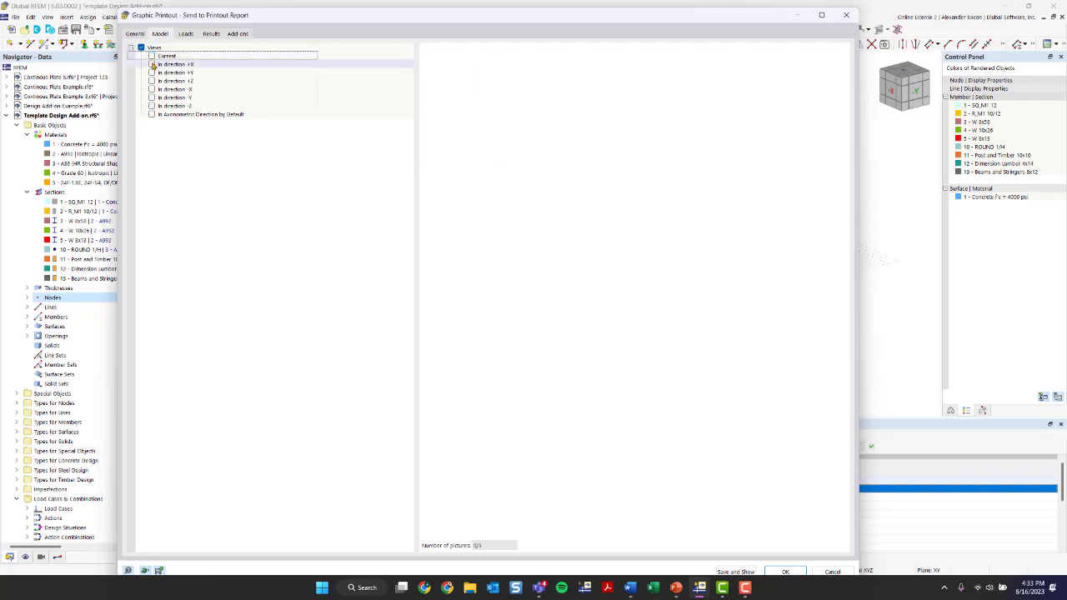
left_click(153, 65)
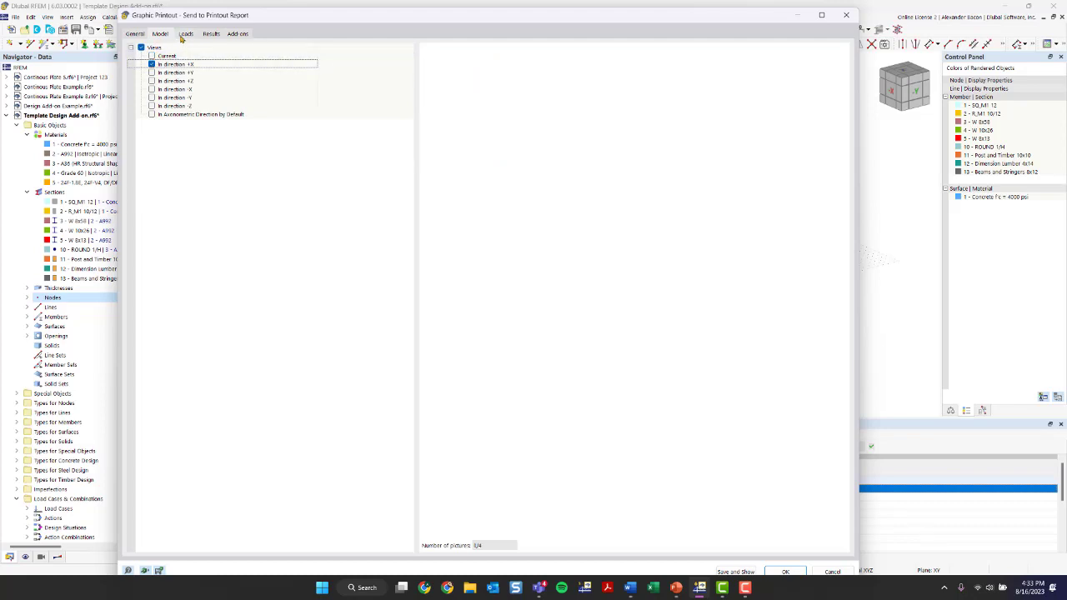
Check which load cases are selected for the multi-print load pictures, and close the loading selection
left_click(185, 35)
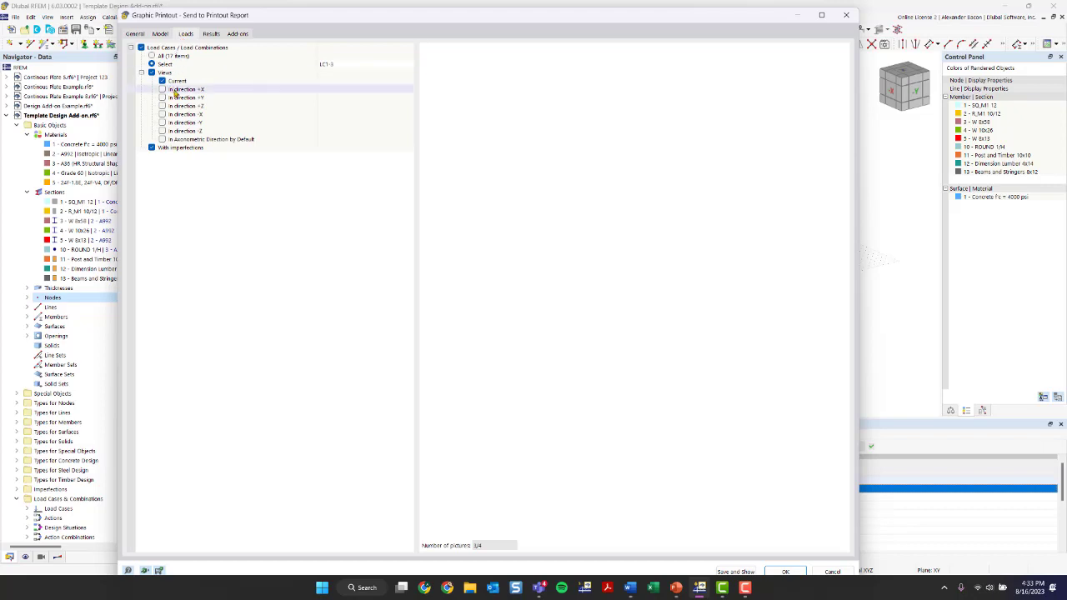
left_click(152, 56)
left_click(153, 65)
left_click(411, 66)
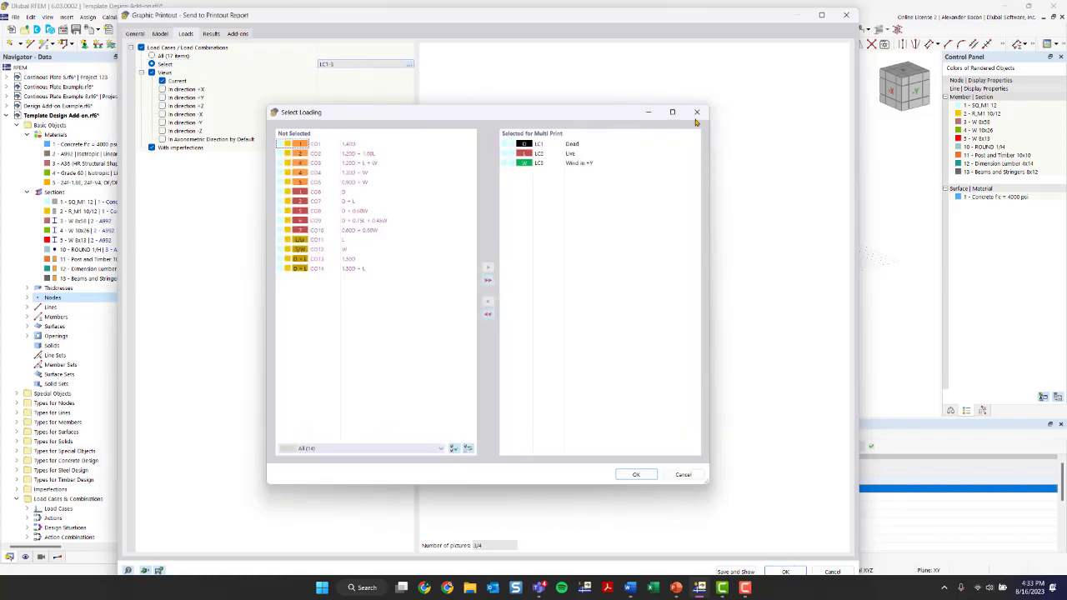
left_click(697, 123)
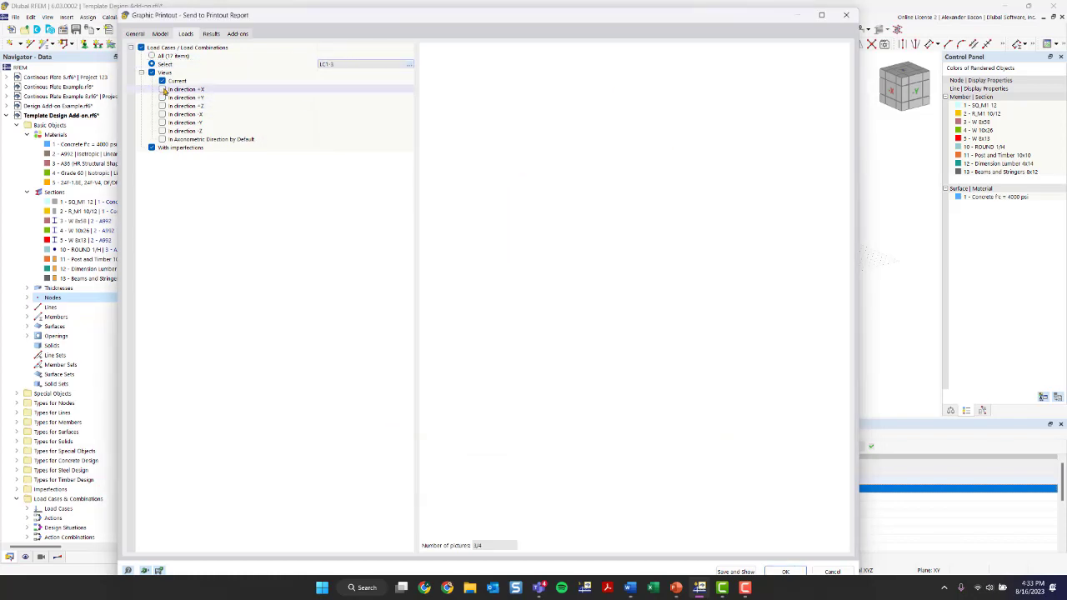
Set the load pictures to the +X direction view instead of the current view
left_click(160, 33)
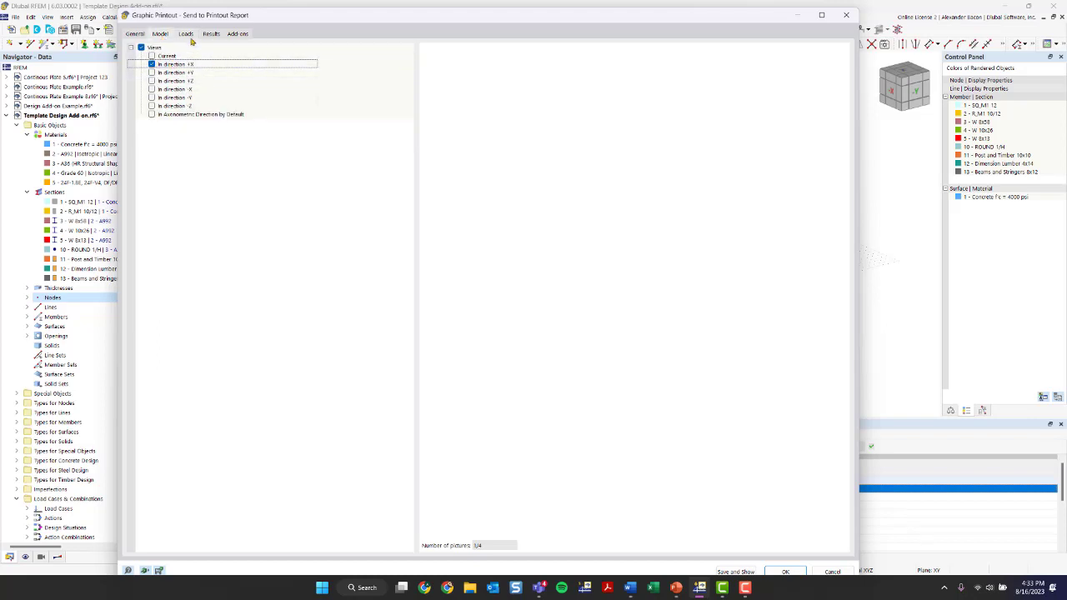
left_click(185, 33)
left_click(163, 90)
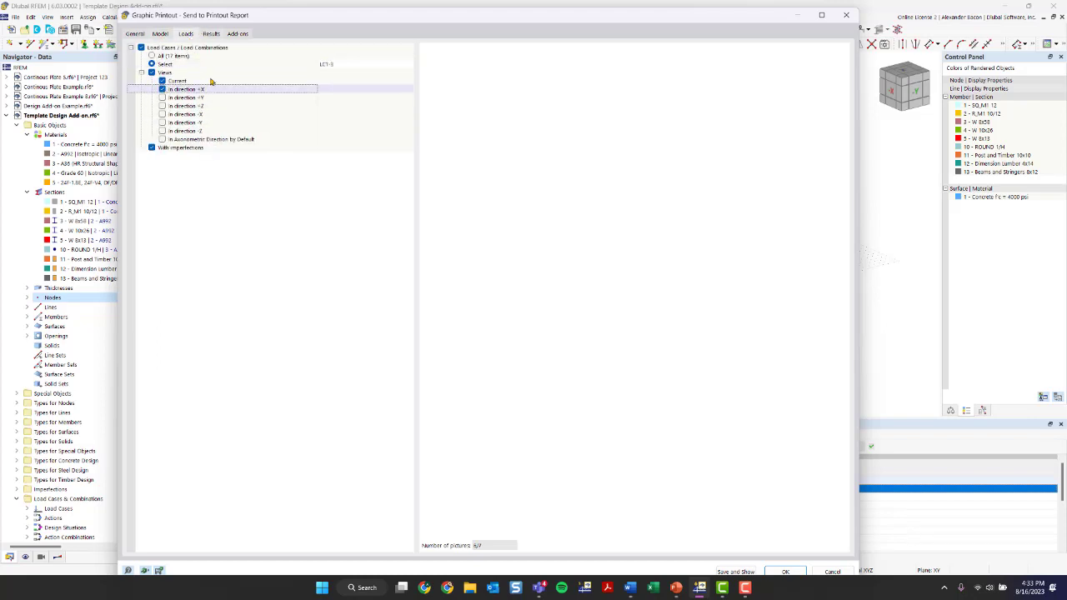
left_click(163, 81)
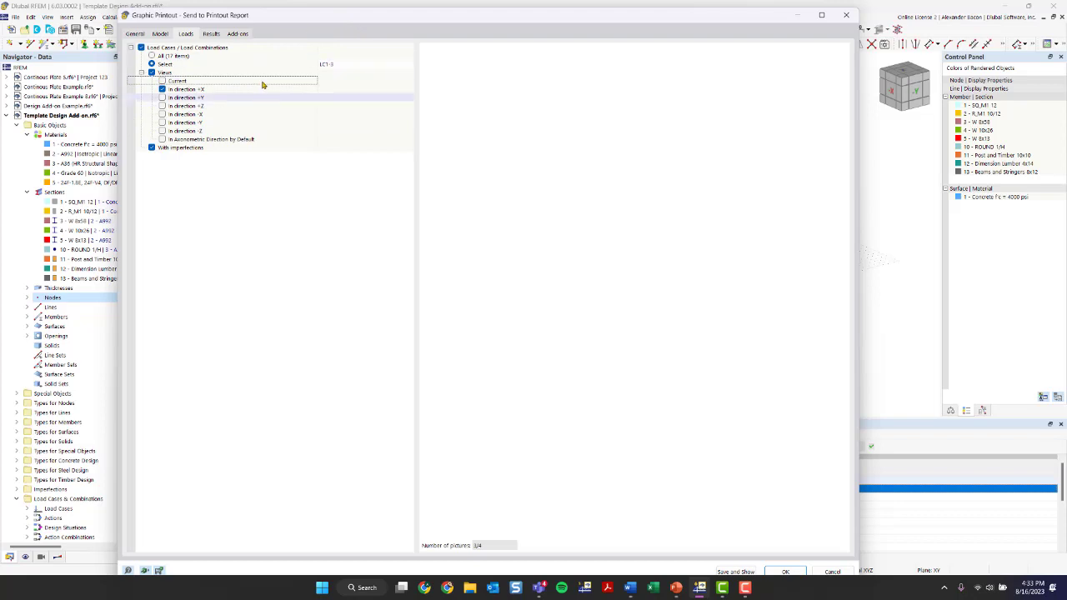
Review the results and add-on picture options and the page preview, and close the graphic printout without sending it
left_click(211, 34)
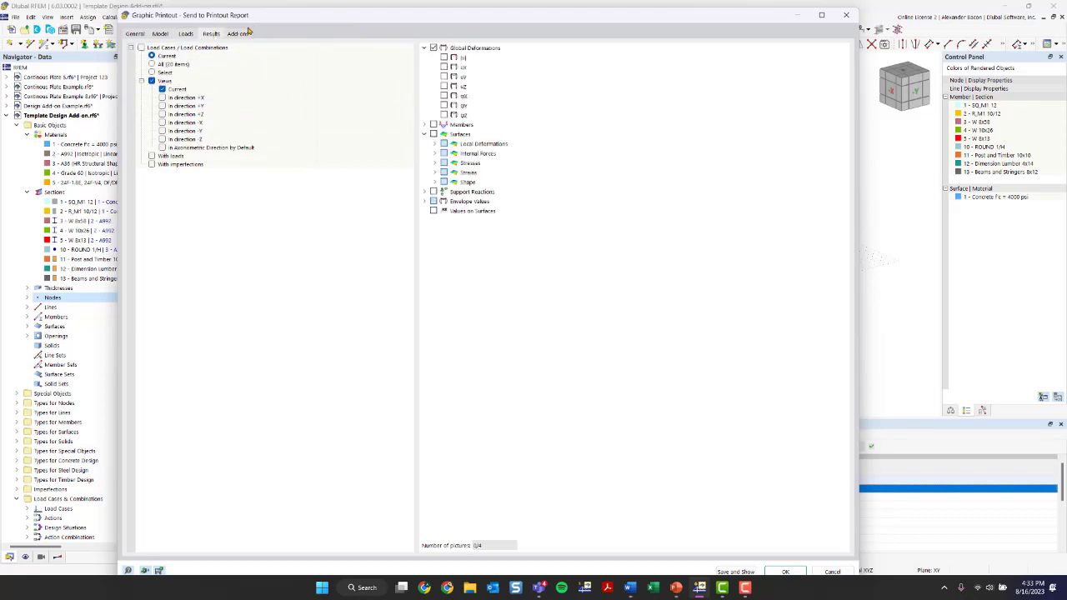
left_click(239, 34)
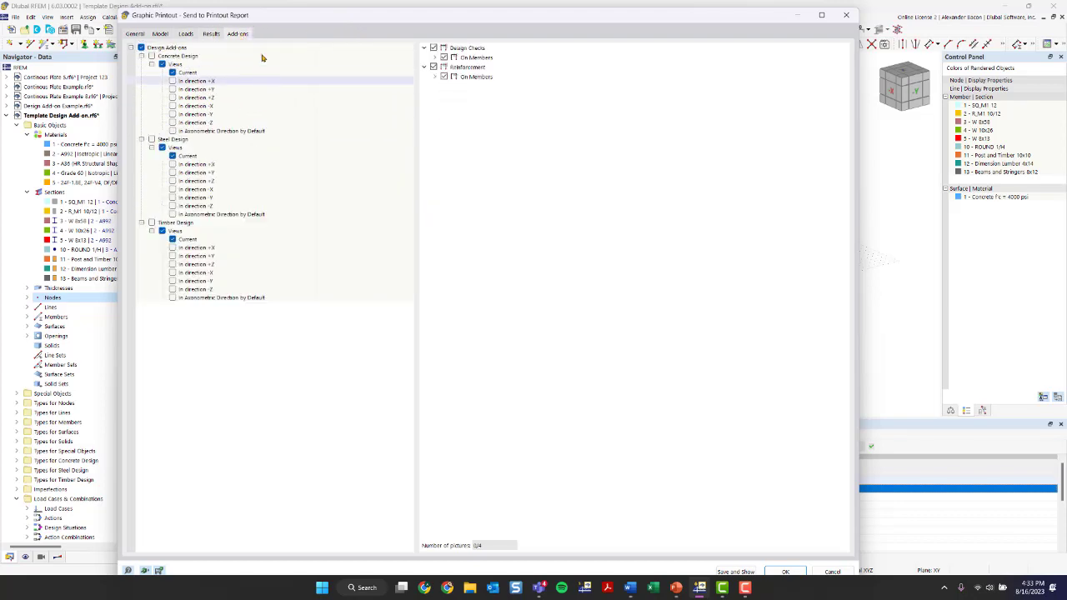
left_click(143, 34)
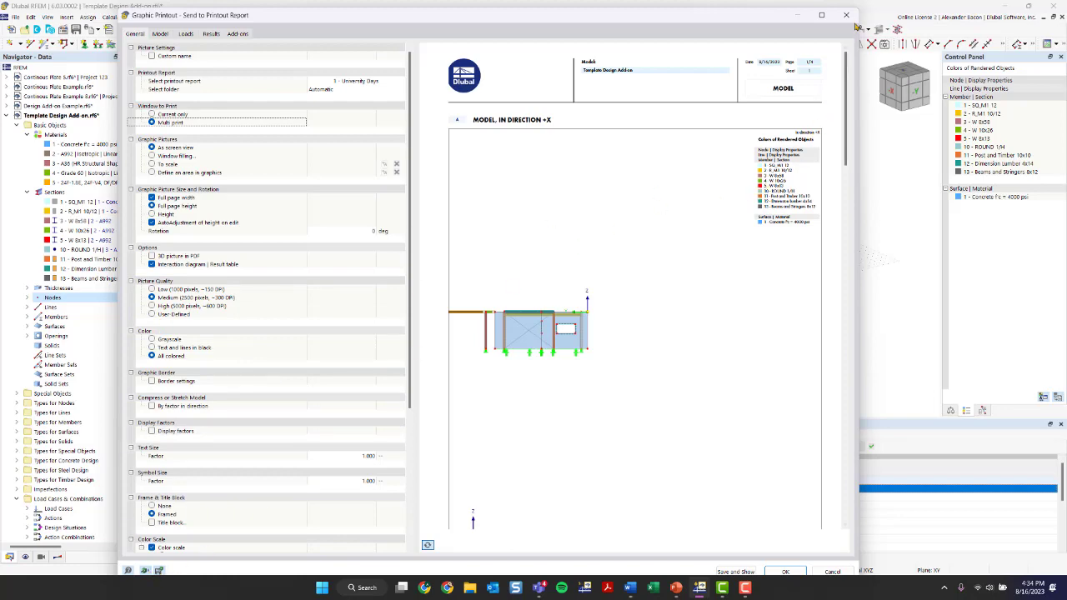
left_click(847, 14)
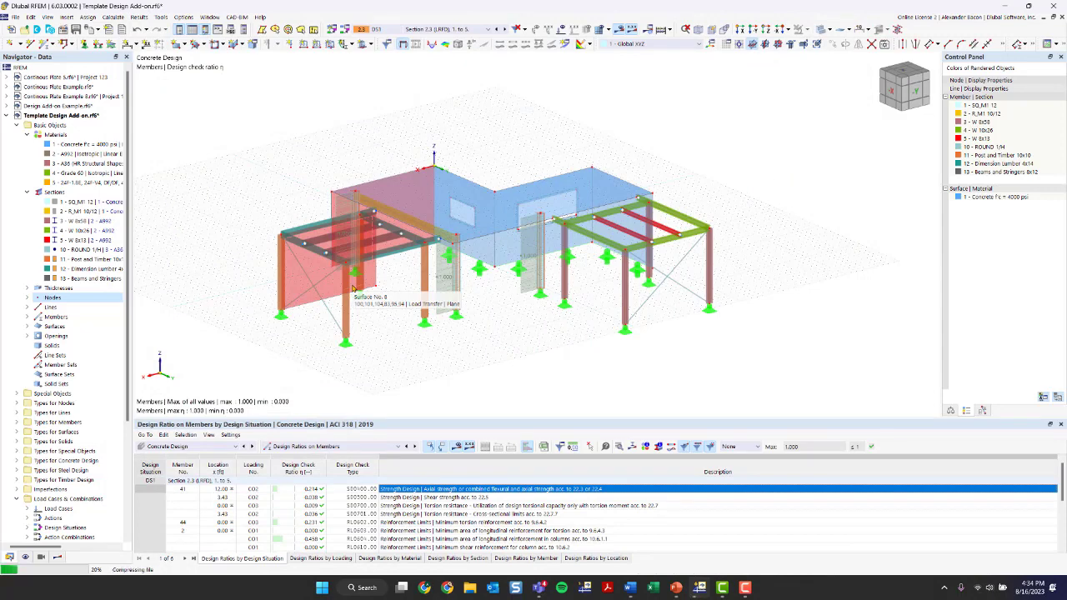
Switch to the PowerPoint slide show and advance past the question slides to the contact slide
mouse_move(677, 587)
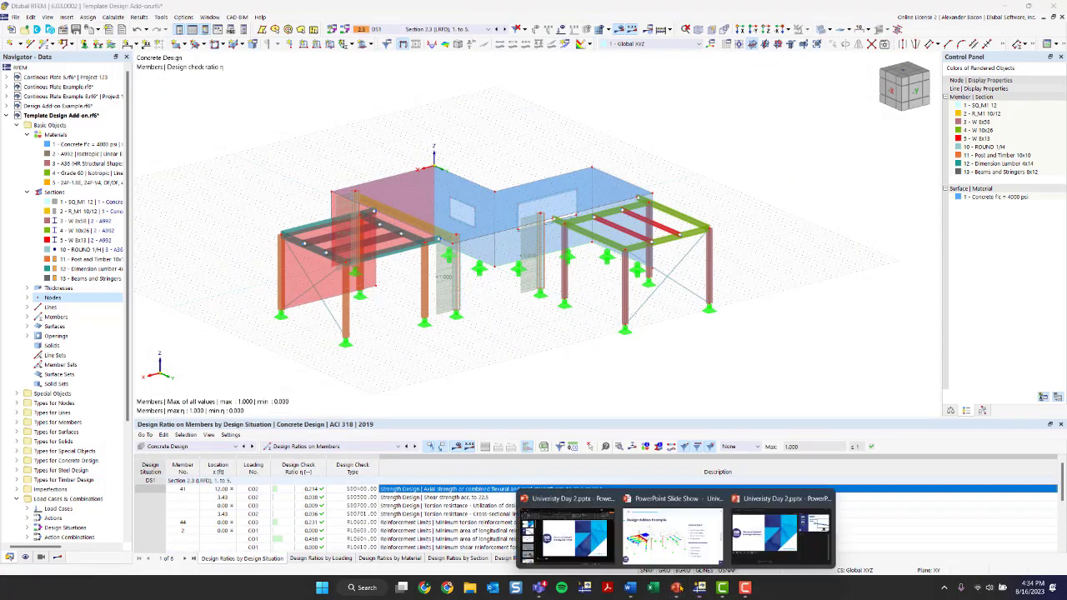
left_click(657, 542)
key("Right")
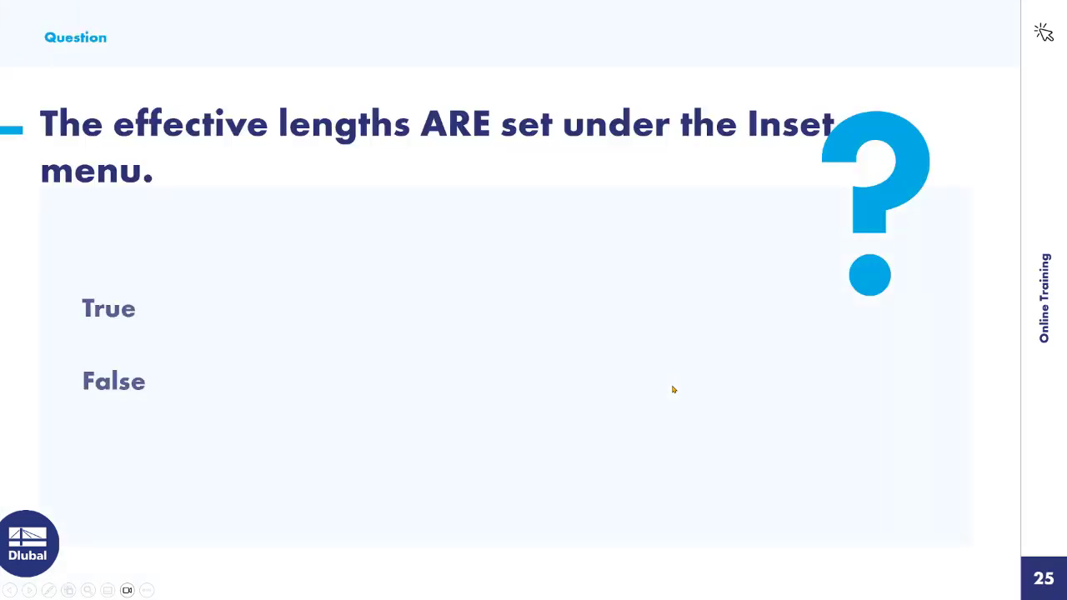
key("Right")
key("Right")
key("Right")
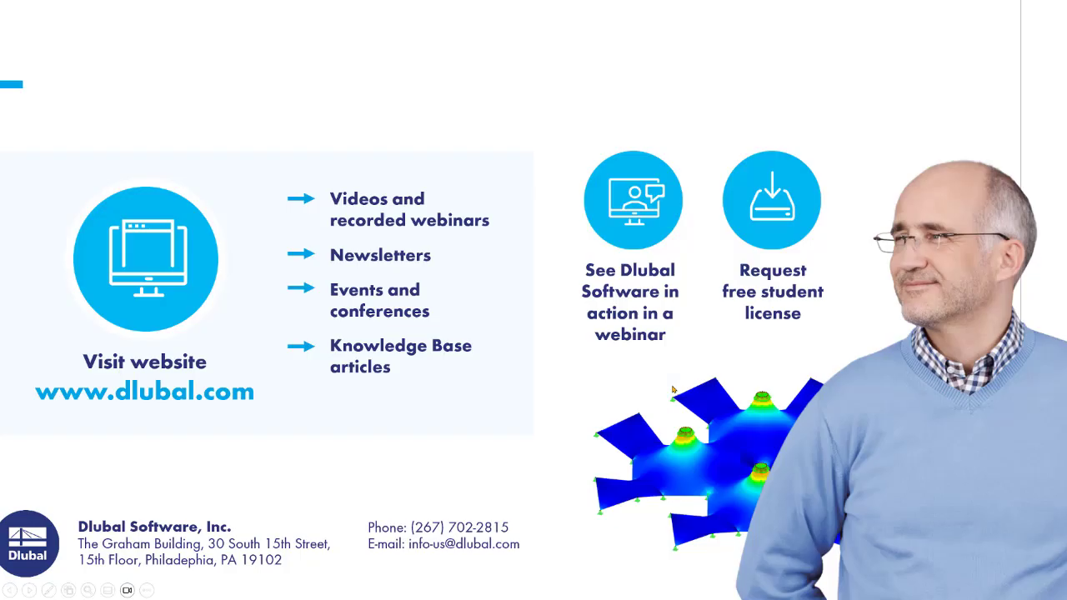